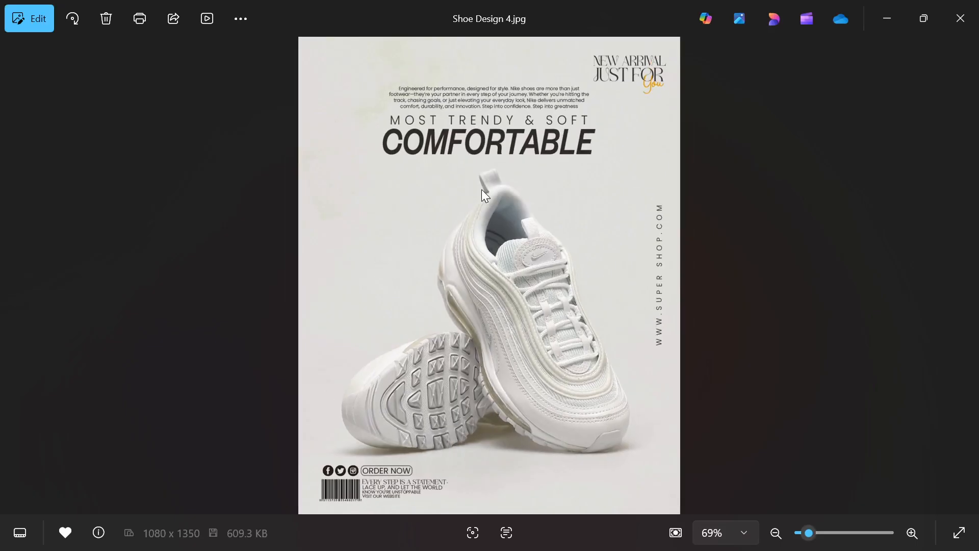
Examine the finished shoe posters from Shoe Design 4 to Shoe Design 9, viewing their layout and typography up close
scroll(481, 191, "up", 4)
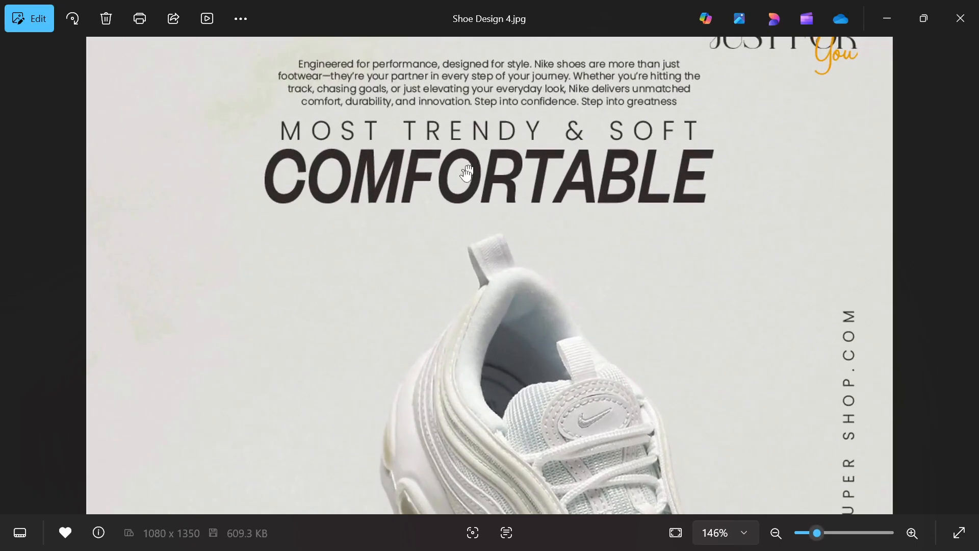
scroll(290, 276, "down", 4)
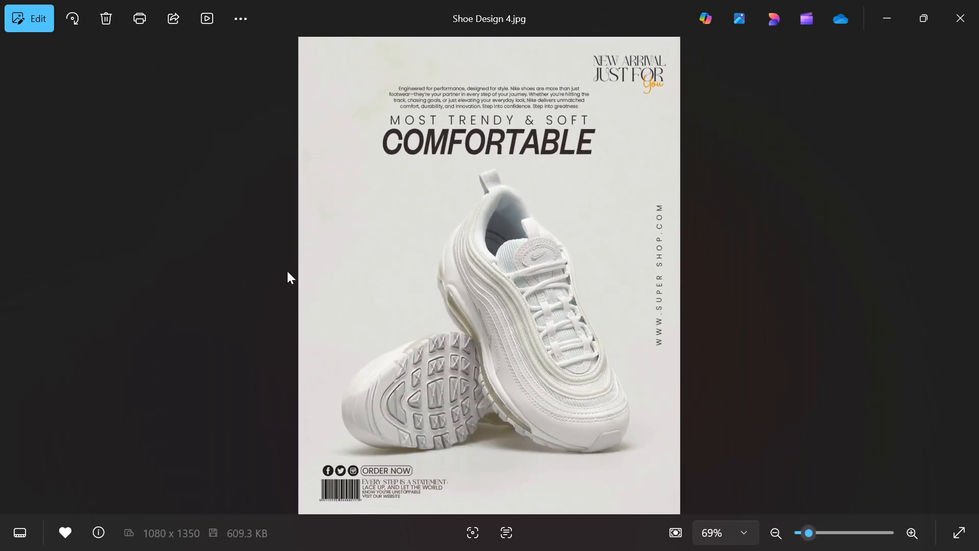
key("Right")
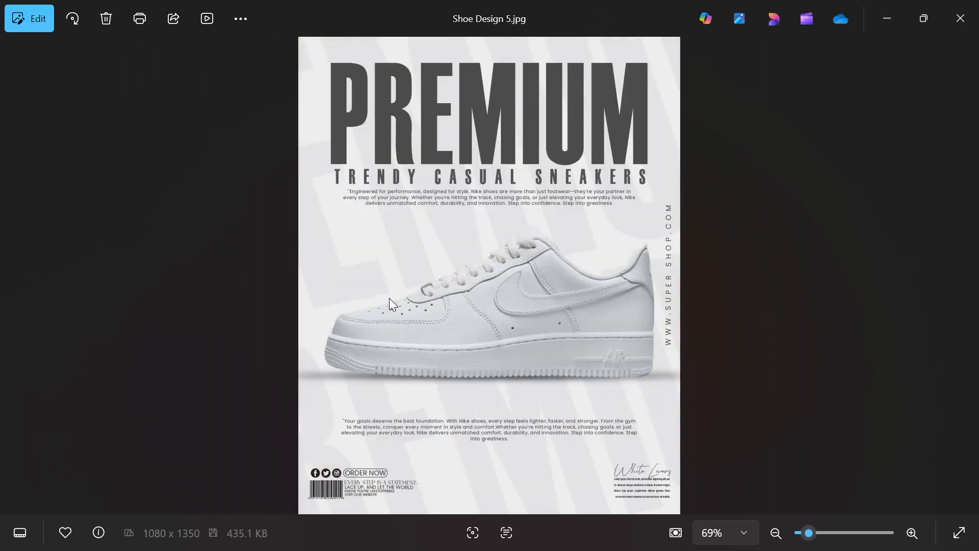
scroll(498, 376, "up", 1)
scroll(495, 374, "down", 1)
scroll(545, 438, "up", 1)
scroll(490, 408, "down", 1)
key("Right")
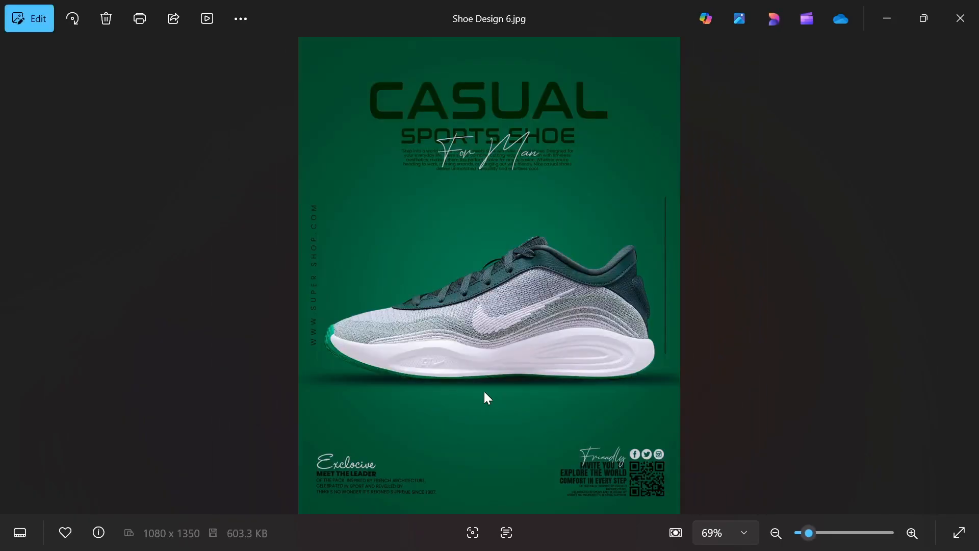
scroll(482, 317, "up", 1)
scroll(480, 314, "down", 1)
key("Right")
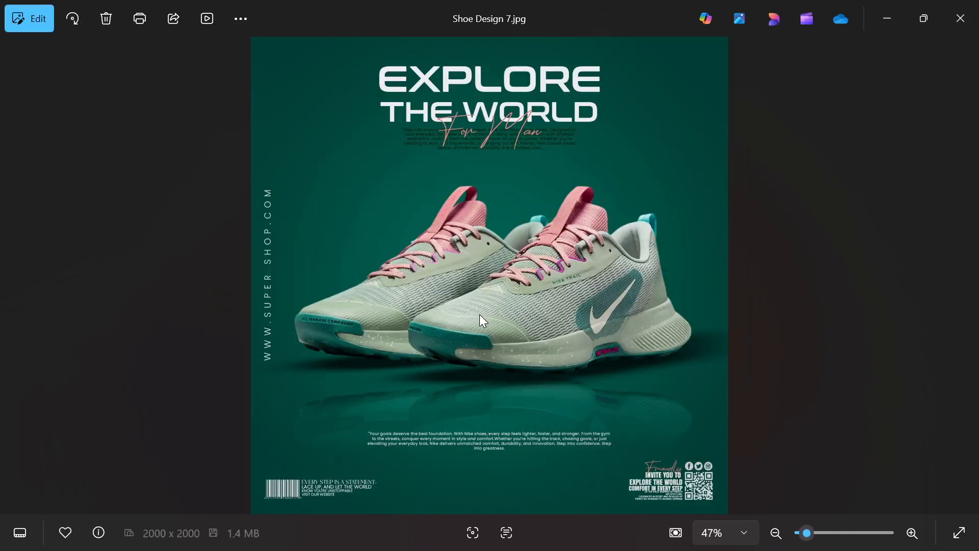
key("Right")
key("Right")
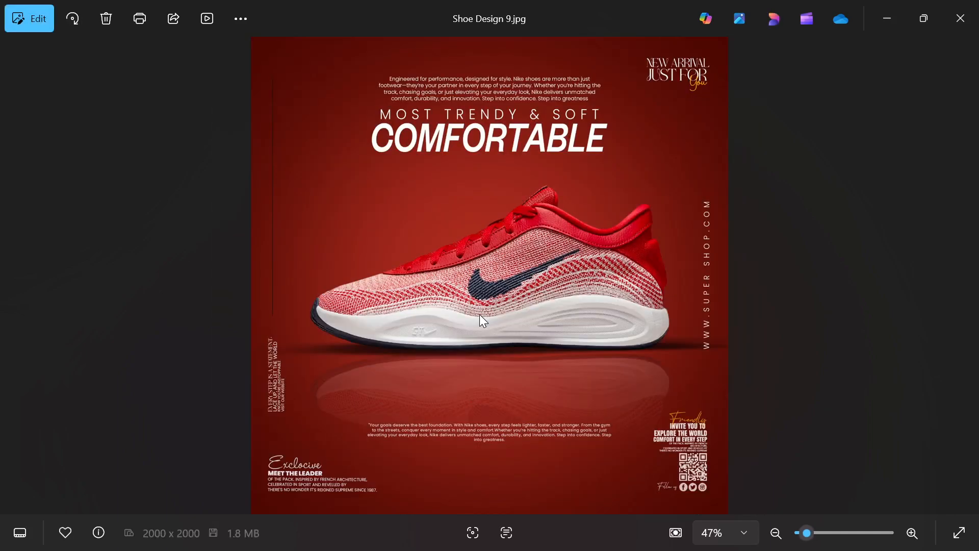
scroll(417, 332, "up", 1)
scroll(415, 351, "down", 1)
Minimize the image viewer and the JPG folder window to switch to Pinterest in the browser
left_click(885, 18)
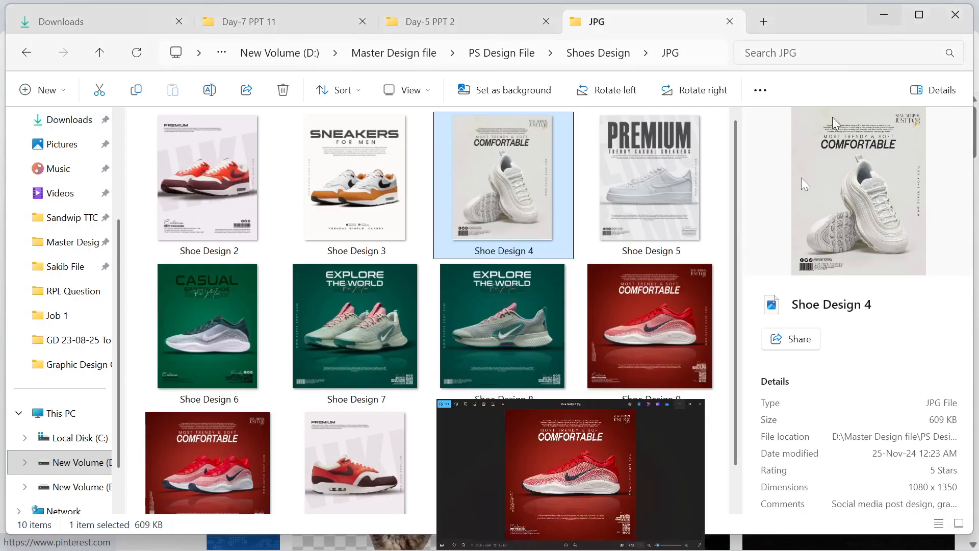
scroll(504, 480, "down", 1)
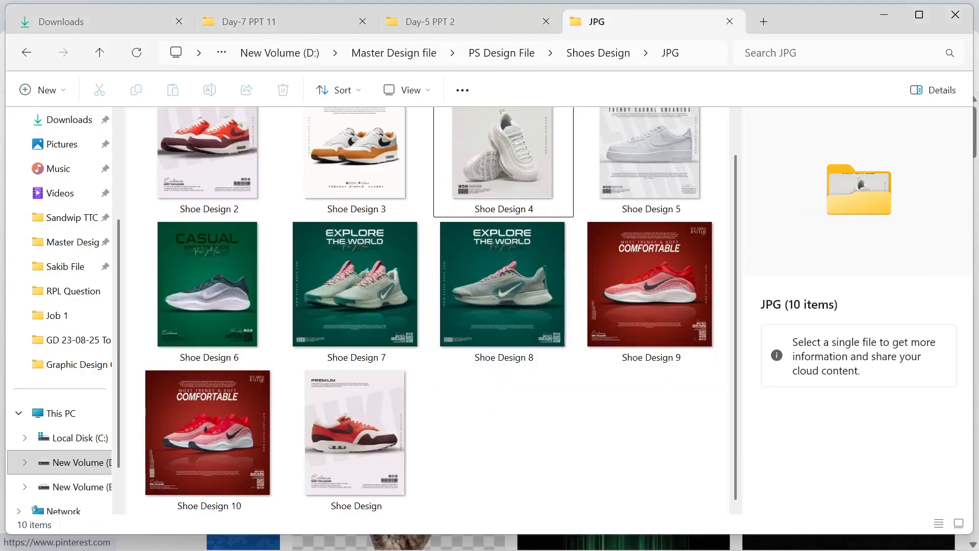
left_click(894, 20)
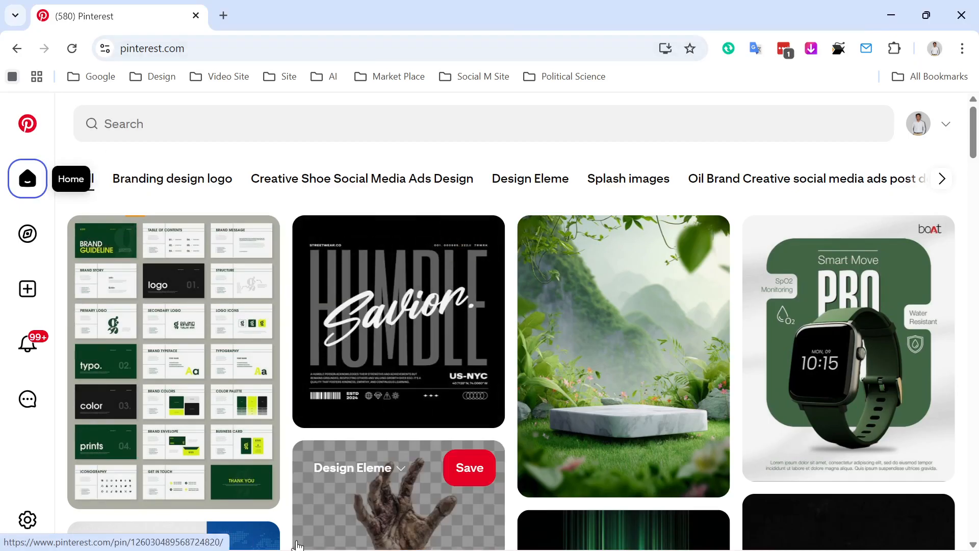
Search Pinterest for "shoe image"
mouse_move(452, 534)
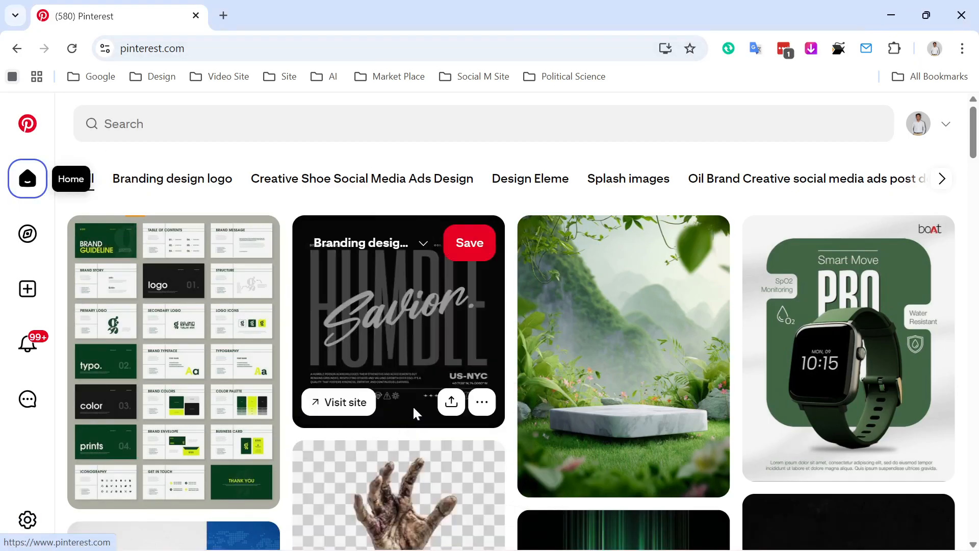
scroll(414, 408, "down", 6)
scroll(408, 391, "up", 6)
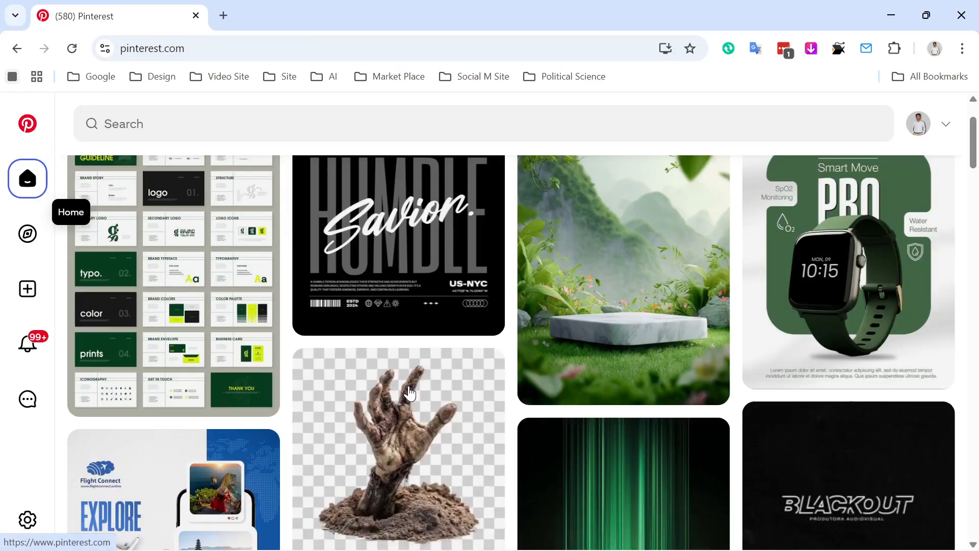
left_click(162, 131)
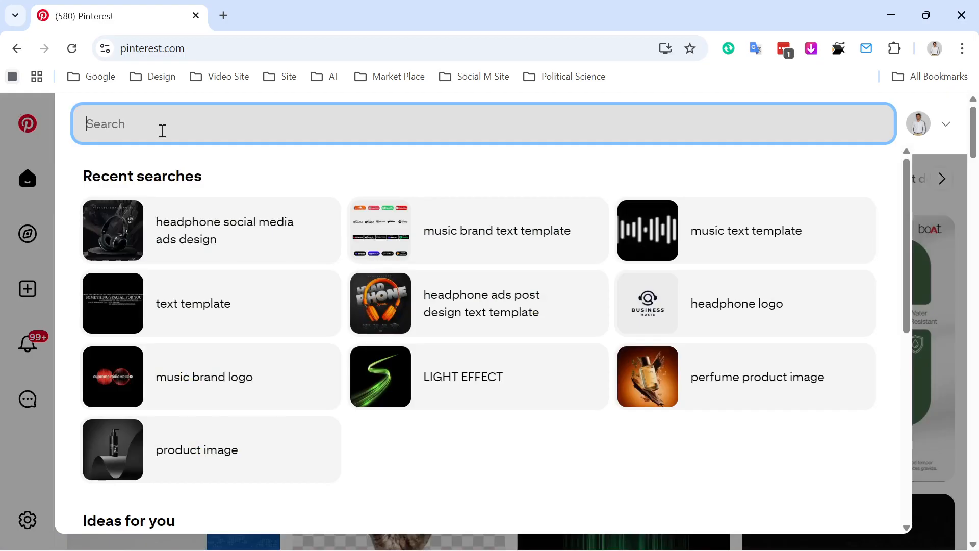
type("shoe")
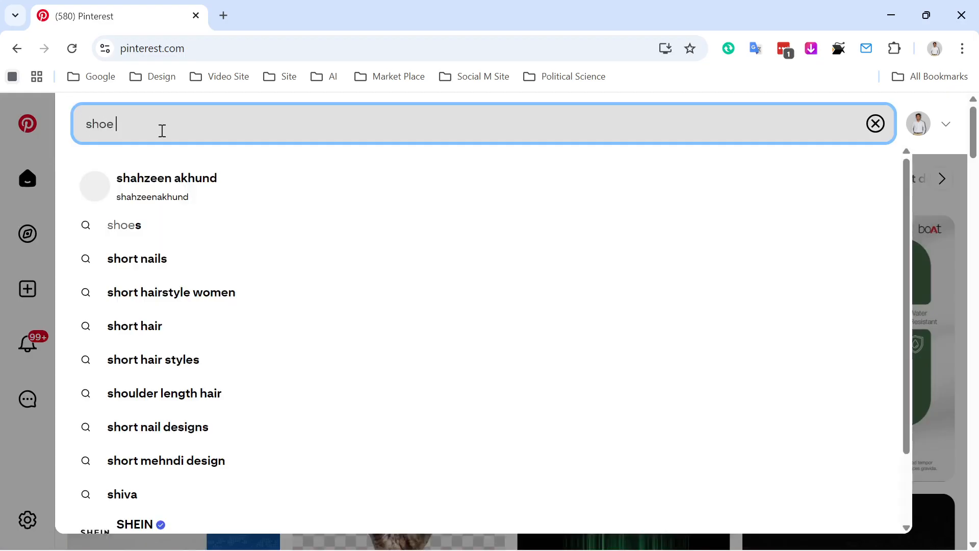
type(" image")
key("Return")
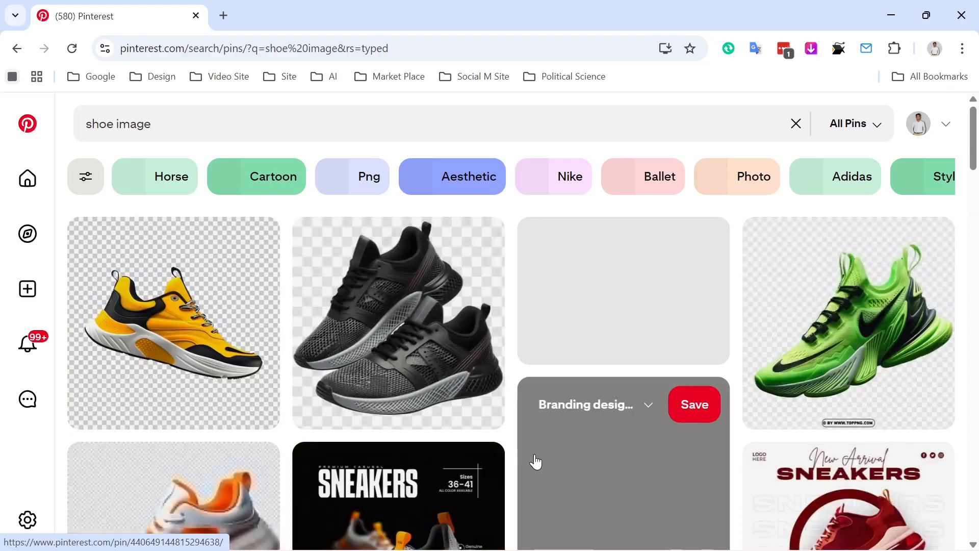
Examine the Pinterest shoe image results for usable product photos and poster references
scroll(387, 398, "down", 5)
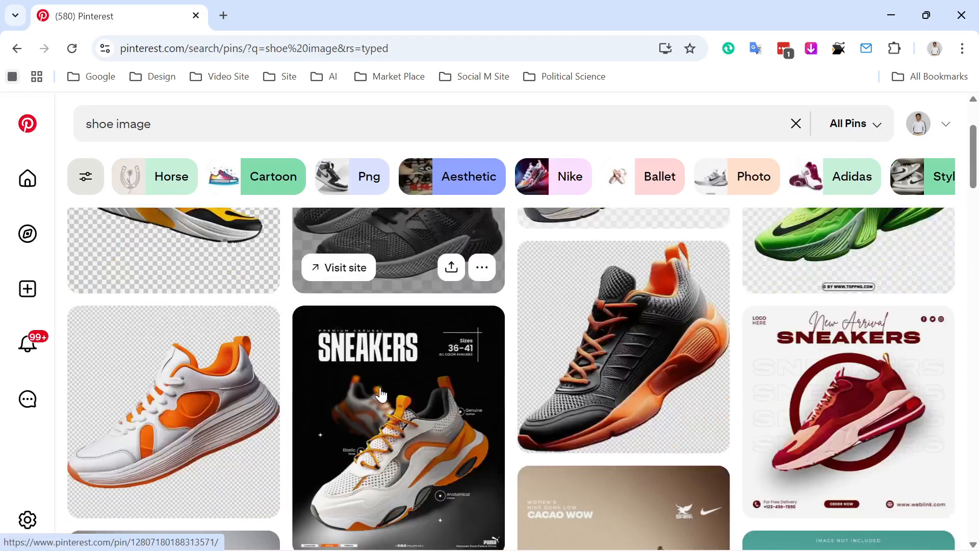
scroll(376, 395, "down", 3)
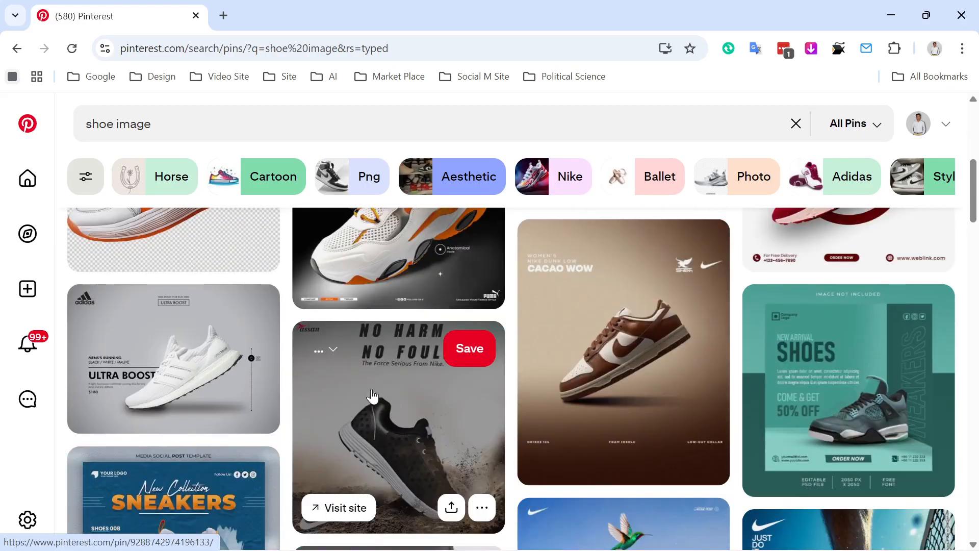
scroll(372, 395, "down", 3)
scroll(373, 395, "up", 6)
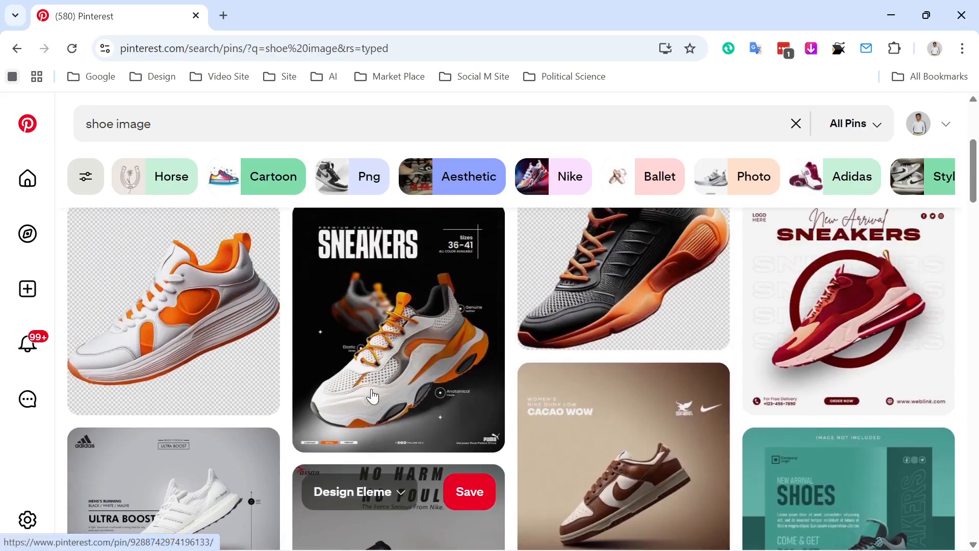
scroll(372, 395, "down", 7)
scroll(372, 395, "down", 9)
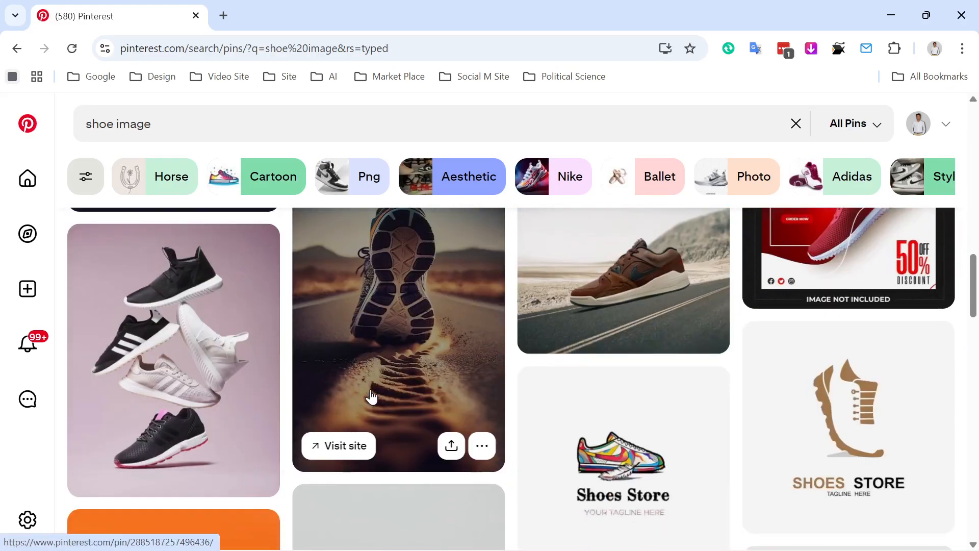
scroll(371, 395, "down", 4)
scroll(370, 396, "down", 2)
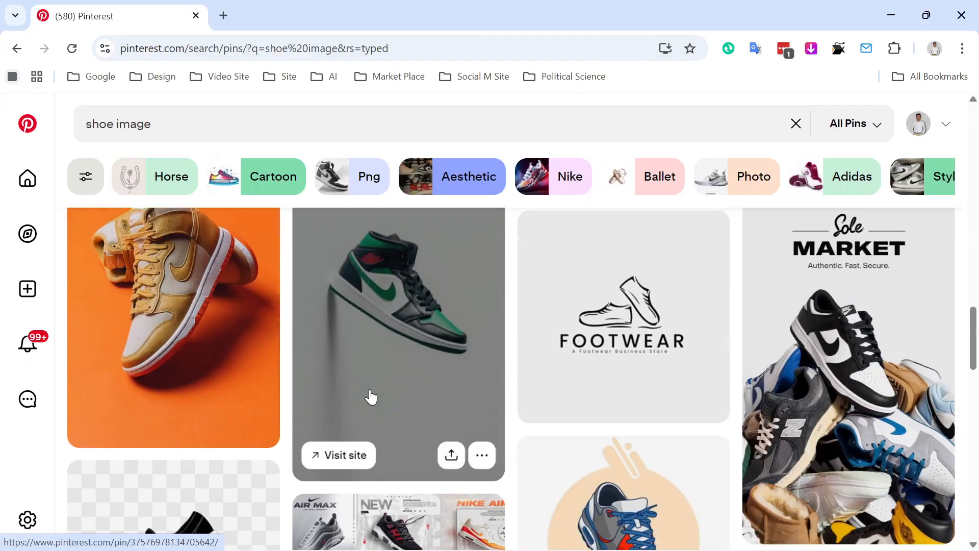
scroll(301, 364, "down", 4)
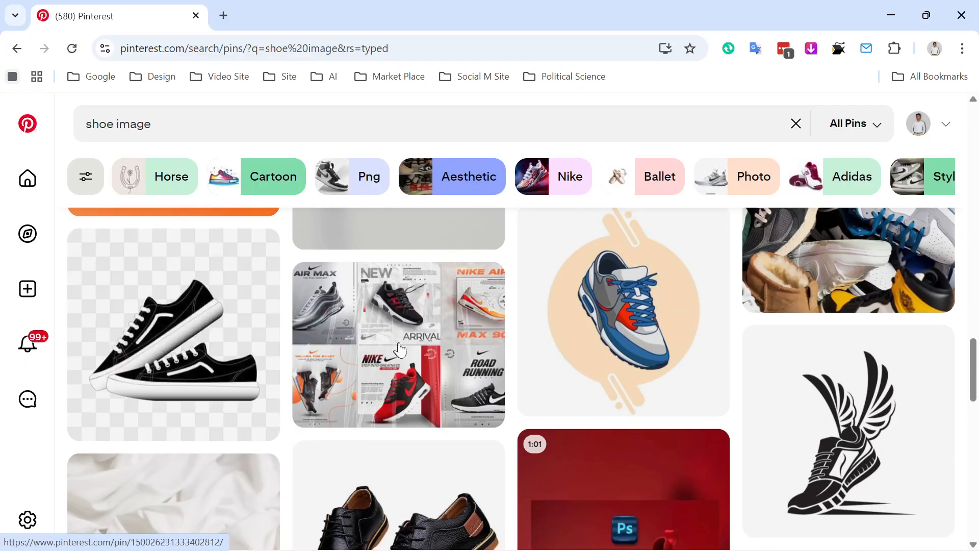
scroll(406, 355, "down", 5)
scroll(428, 383, "up", 4)
scroll(438, 398, "down", 5)
scroll(436, 398, "up", 20)
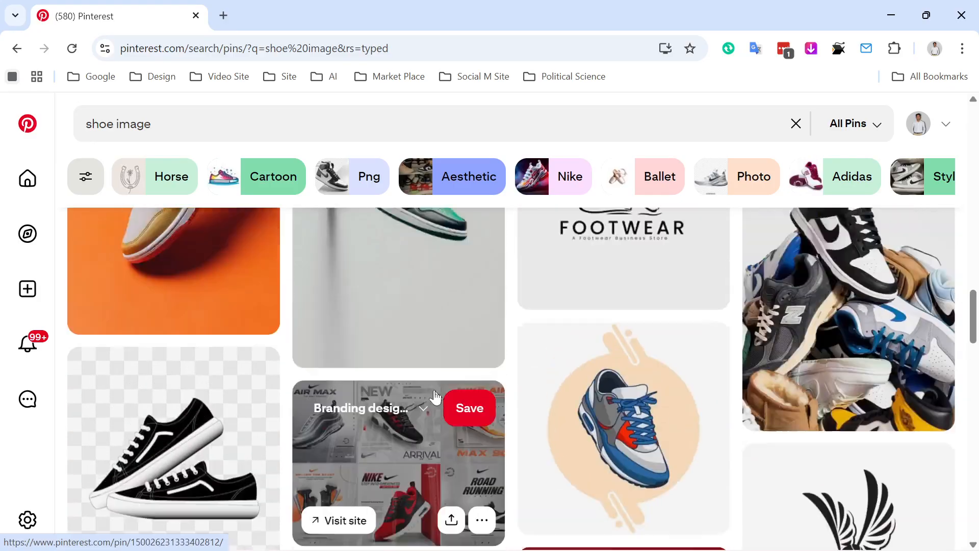
scroll(430, 394, "up", 3)
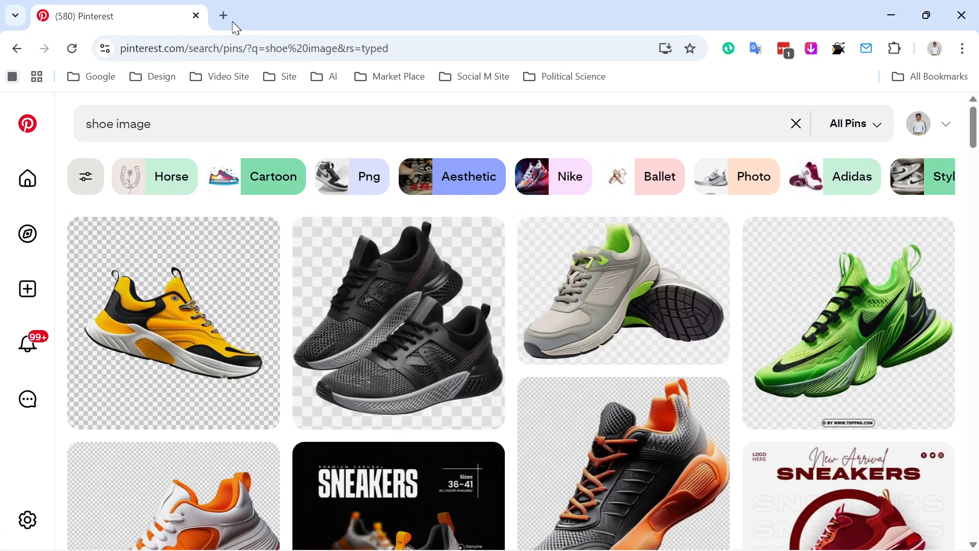
mouse_move(202, 254)
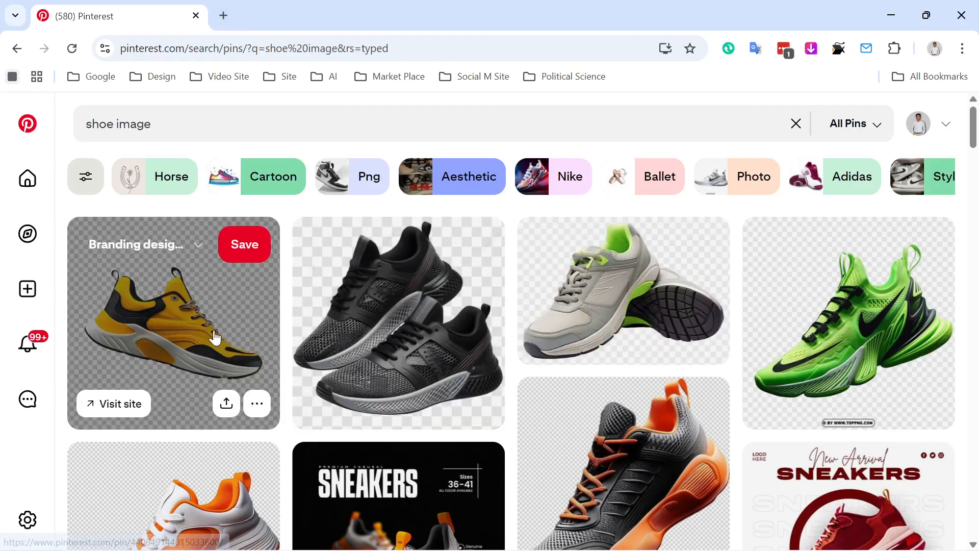
scroll(798, 344, "down", 10)
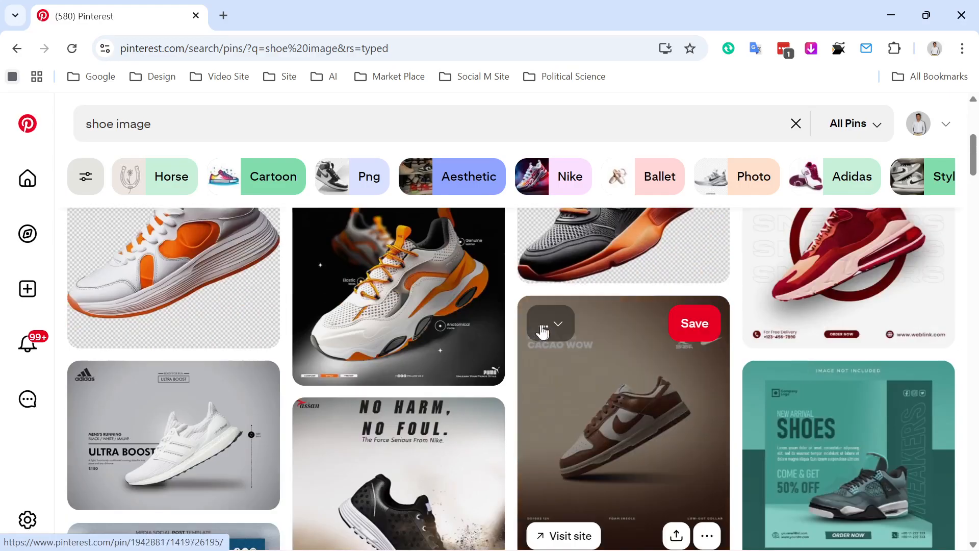
scroll(281, 315, "down", 2)
scroll(284, 316, "up", 2)
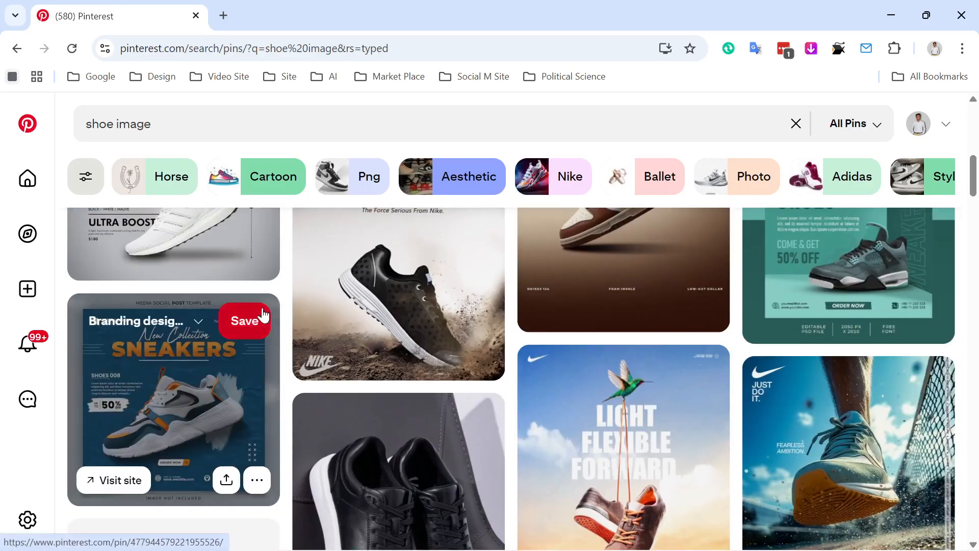
scroll(388, 377, "up", 1)
scroll(386, 374, "up", 5)
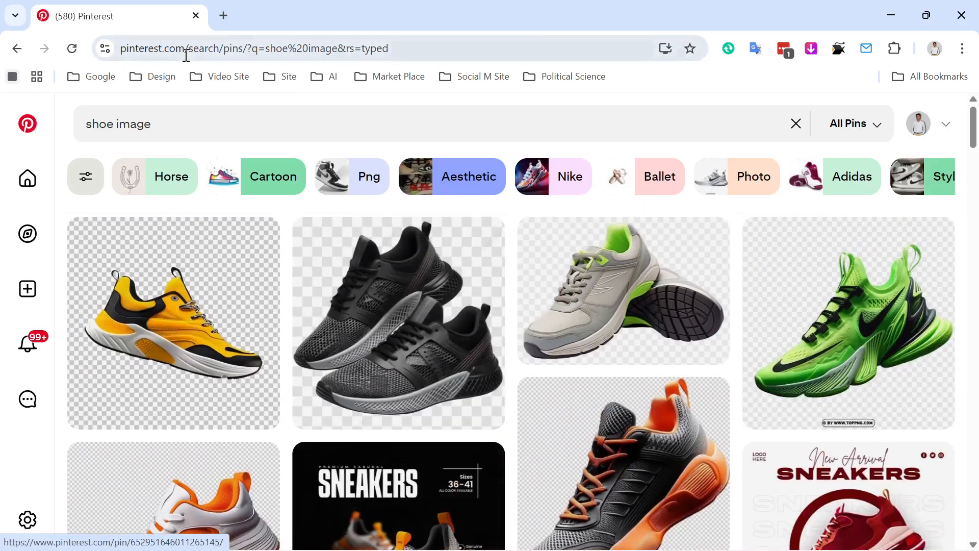
Open a new browser tab and load the bookmarked Nike CA site from the Image Collection folder in a separate tab
left_click(223, 15)
left_click(343, 161)
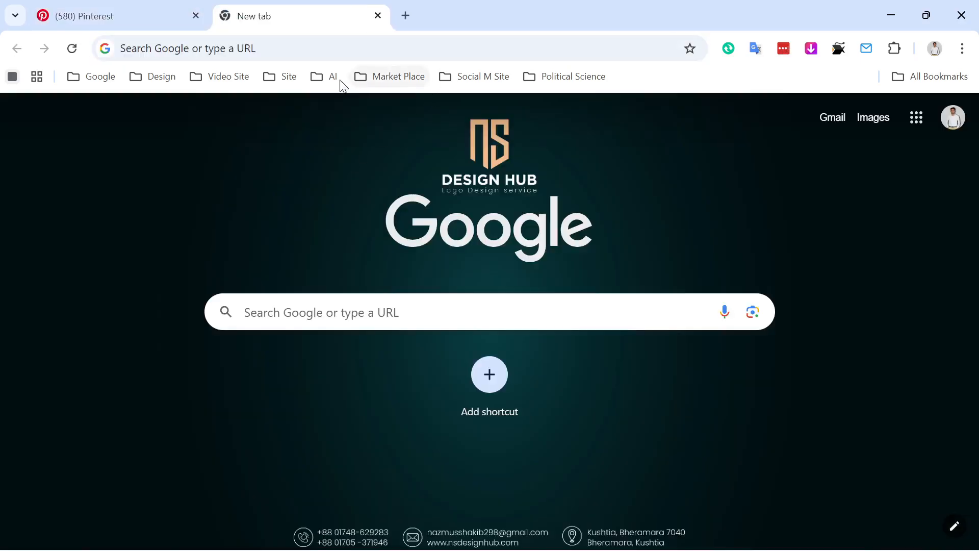
left_click(494, 79)
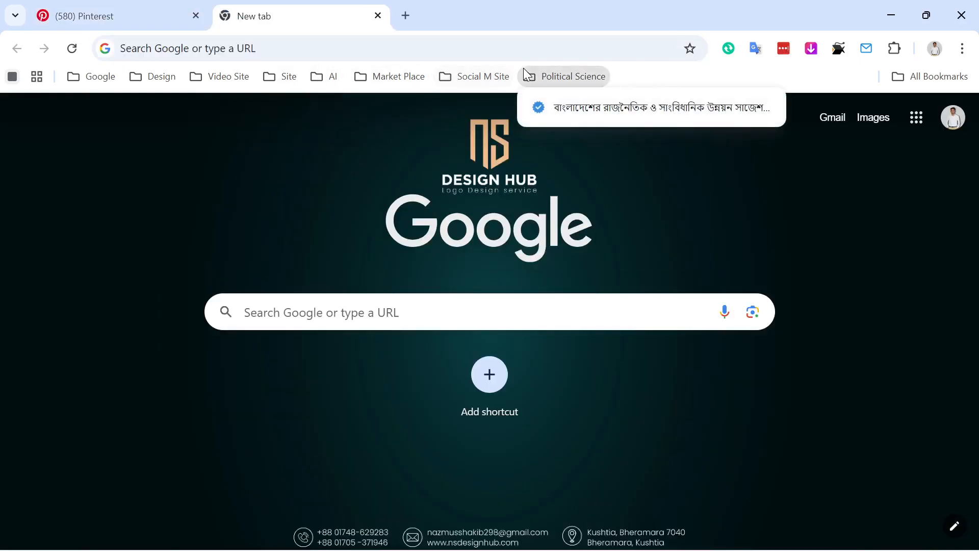
mouse_move(427, 79)
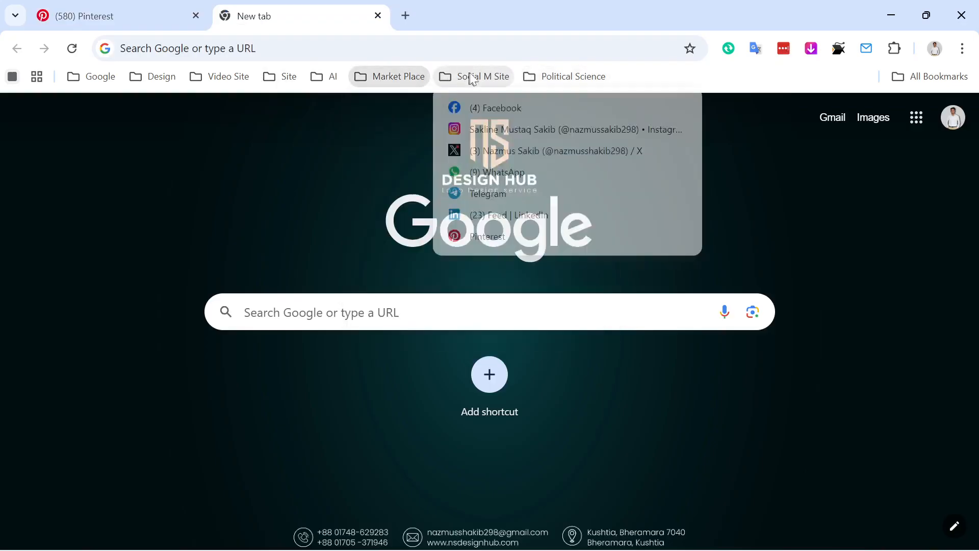
mouse_move(600, 82)
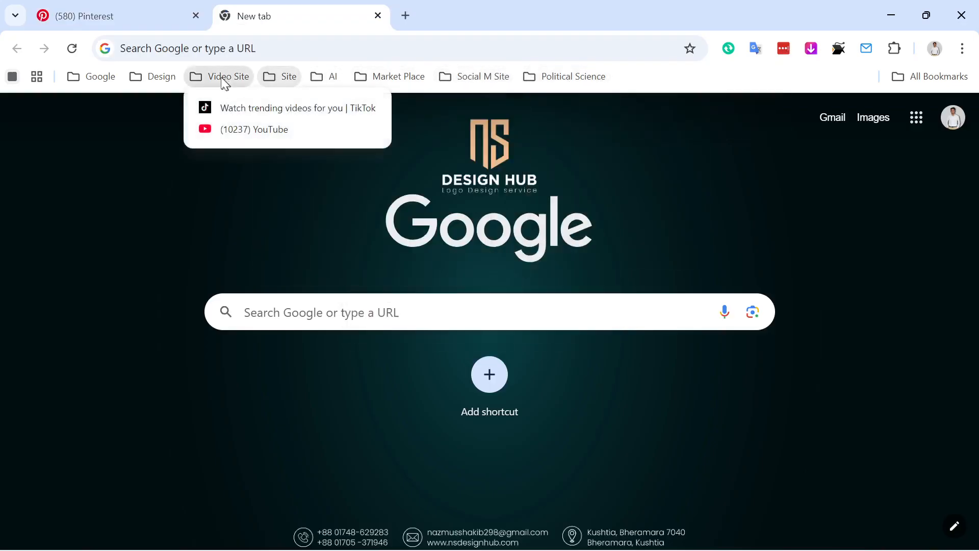
mouse_move(155, 80)
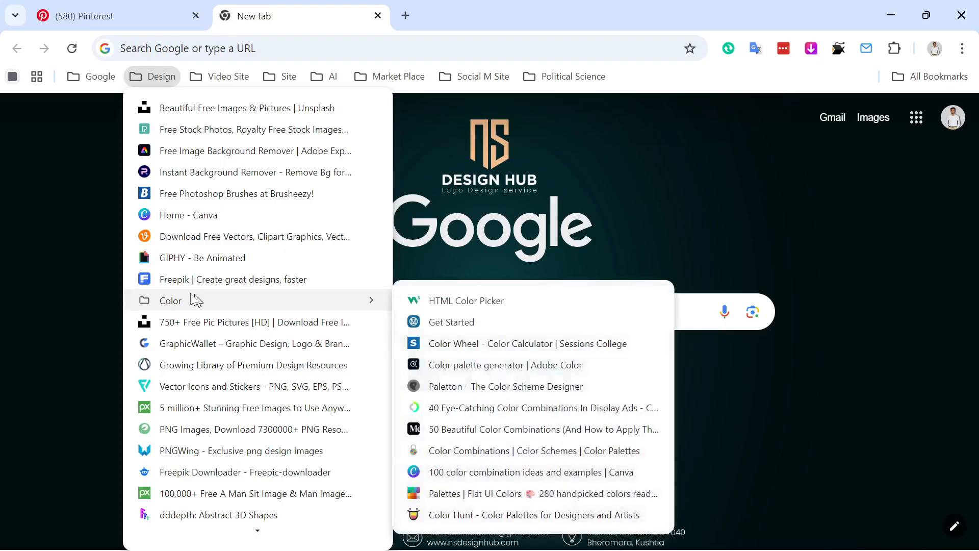
mouse_move(235, 81)
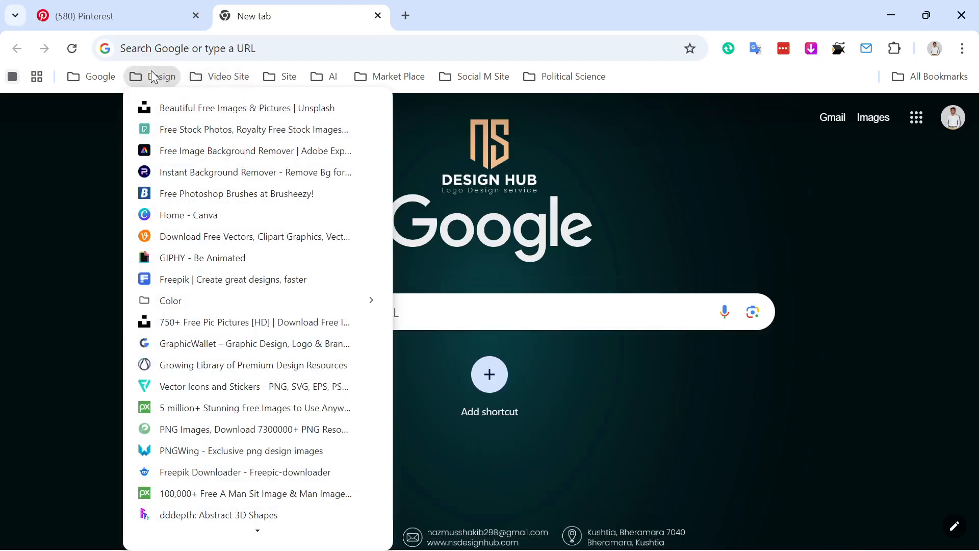
mouse_move(291, 76)
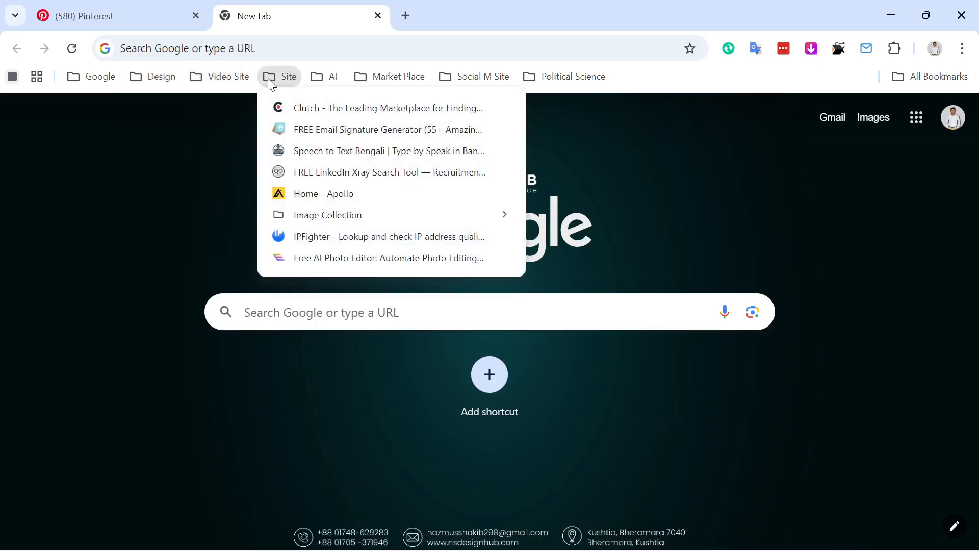
mouse_move(328, 217)
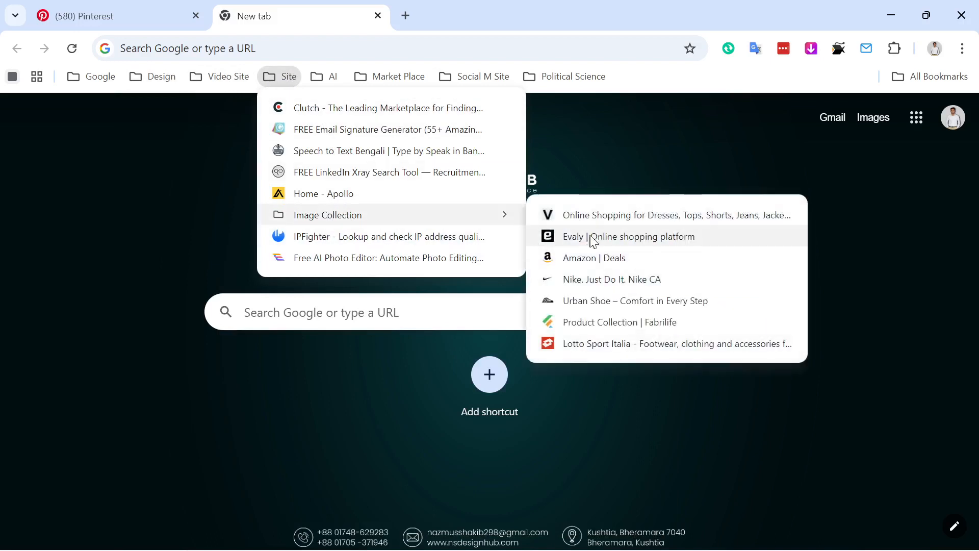
right_click(602, 281)
left_click(640, 191)
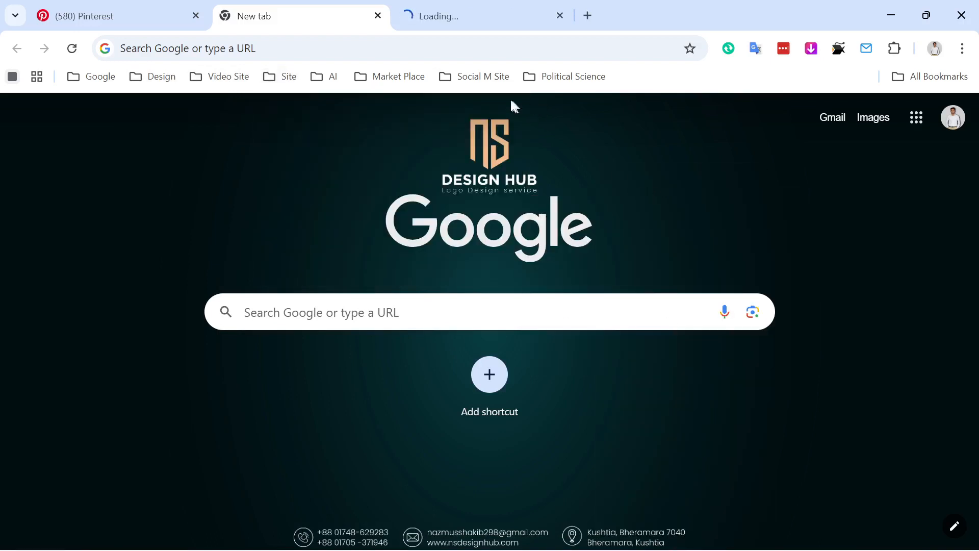
Switch to the loaded Nike CA tab and examine the home page for shoe imagery and its site address
left_click(466, 17)
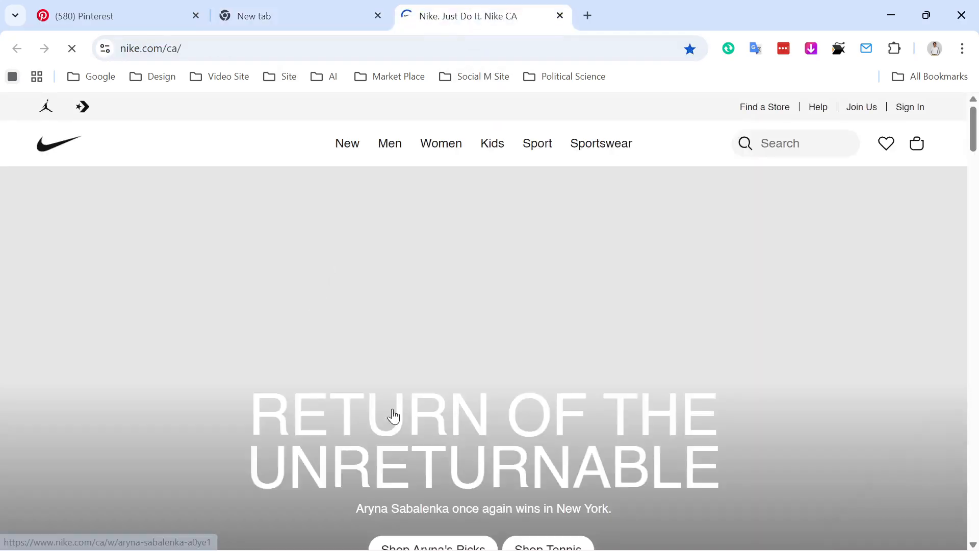
scroll(396, 400, "down", 10)
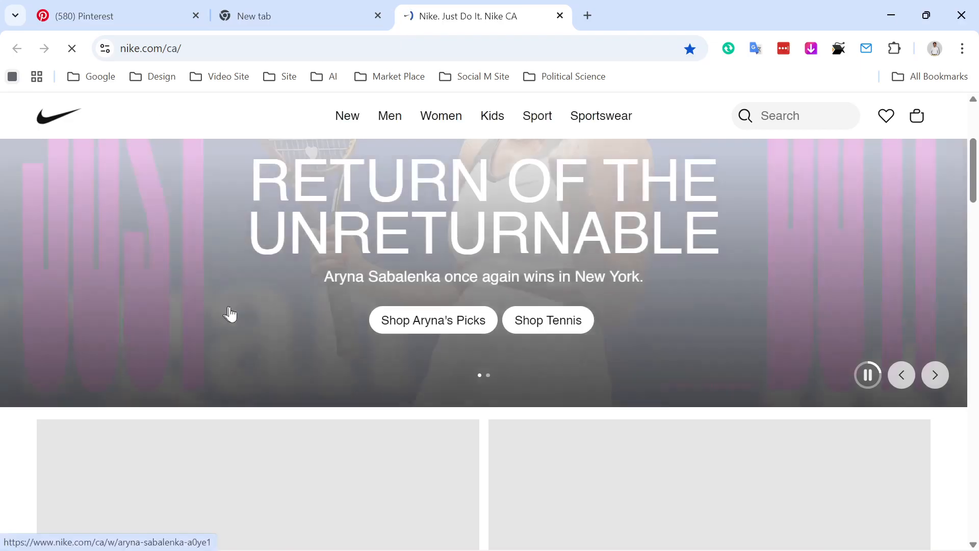
scroll(302, 321, "down", 10)
scroll(304, 321, "down", 5)
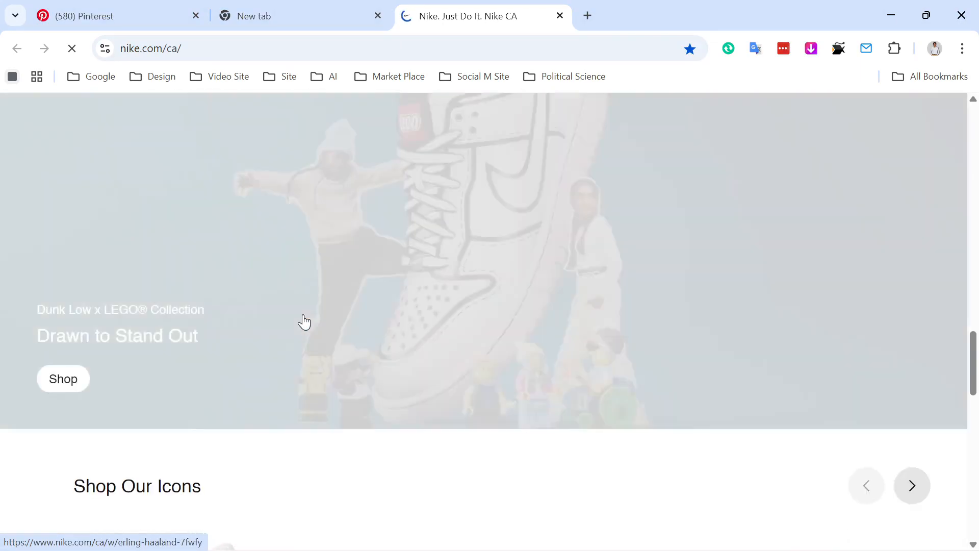
scroll(306, 320, "down", 5)
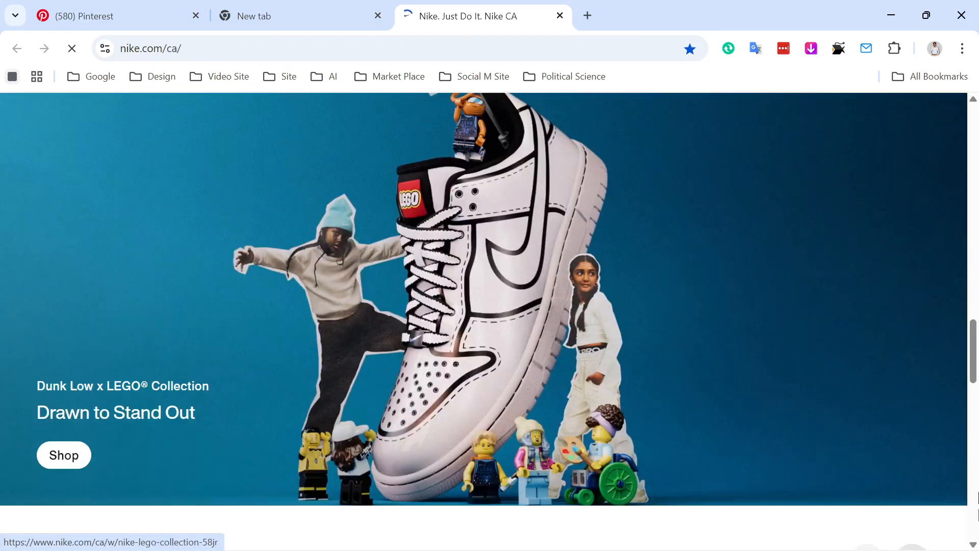
scroll(153, 253, "up", 7)
scroll(153, 254, "up", 8)
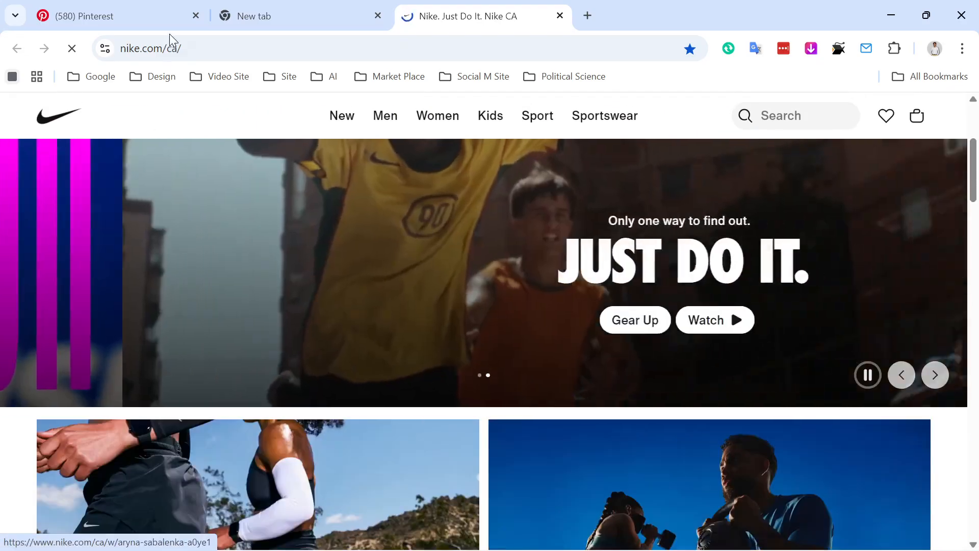
left_click(204, 46)
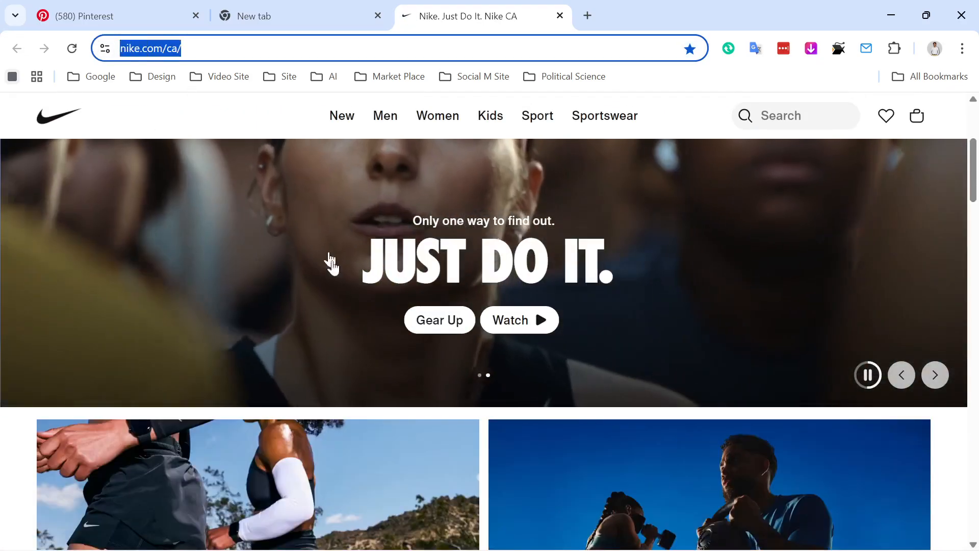
Open the listing of all men's shoes on the Nike site
scroll(352, 321, "down", 5)
scroll(360, 323, "up", 6)
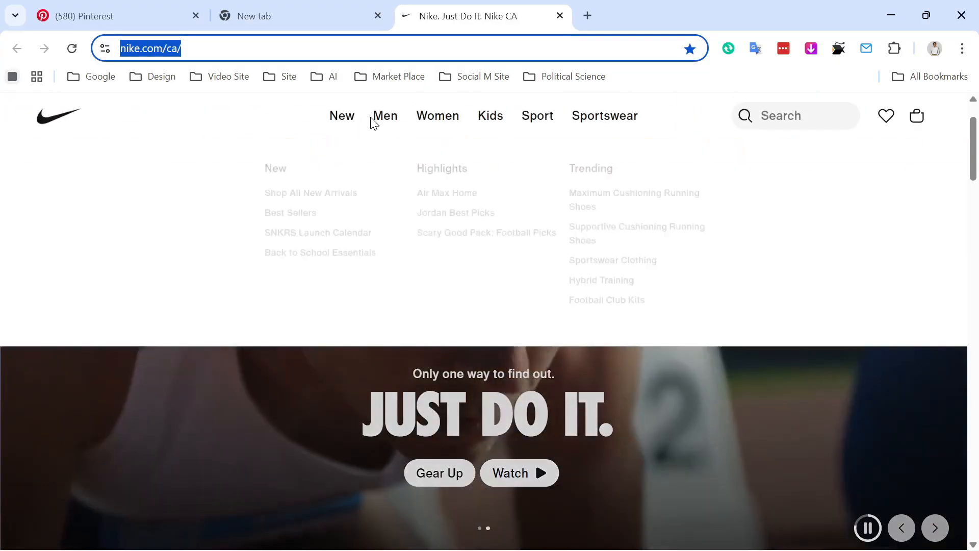
mouse_move(381, 119)
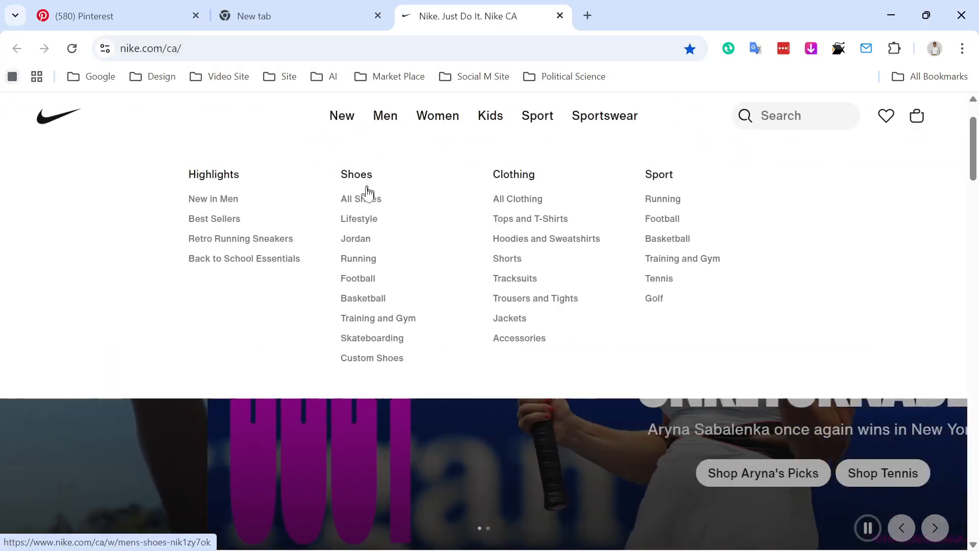
left_click(375, 202)
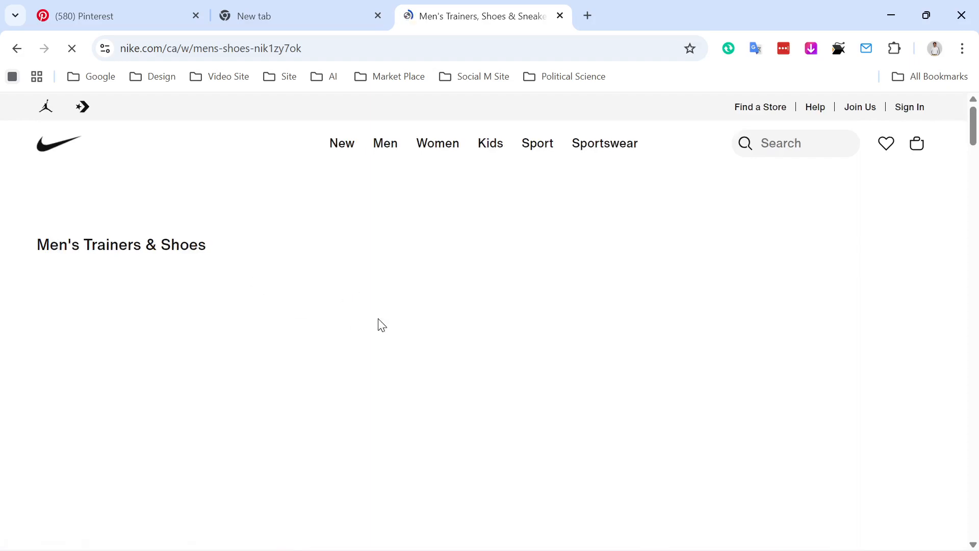
Look through the men's shoes for a suitable design image and open the Nike Pegasus Premium product page
scroll(380, 329, "down", 3)
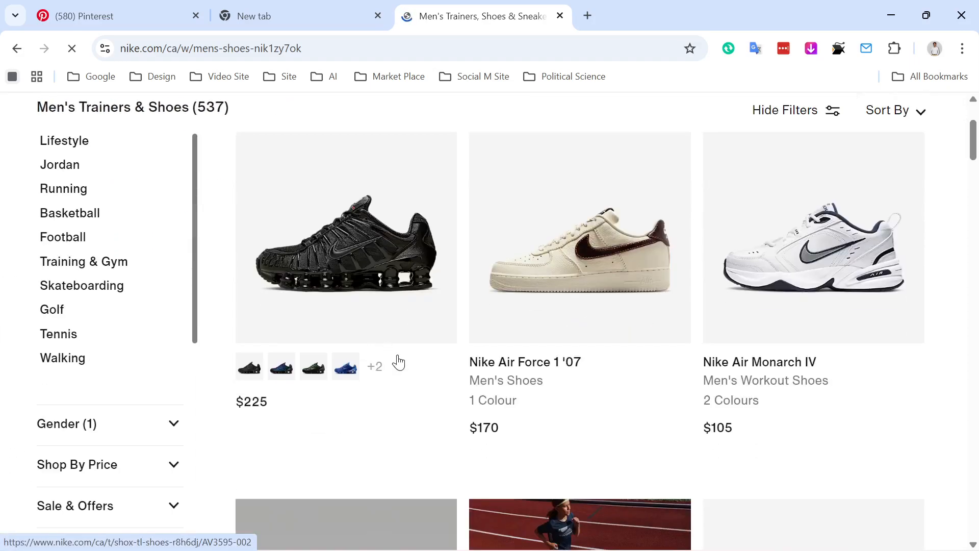
scroll(399, 362, "down", 12)
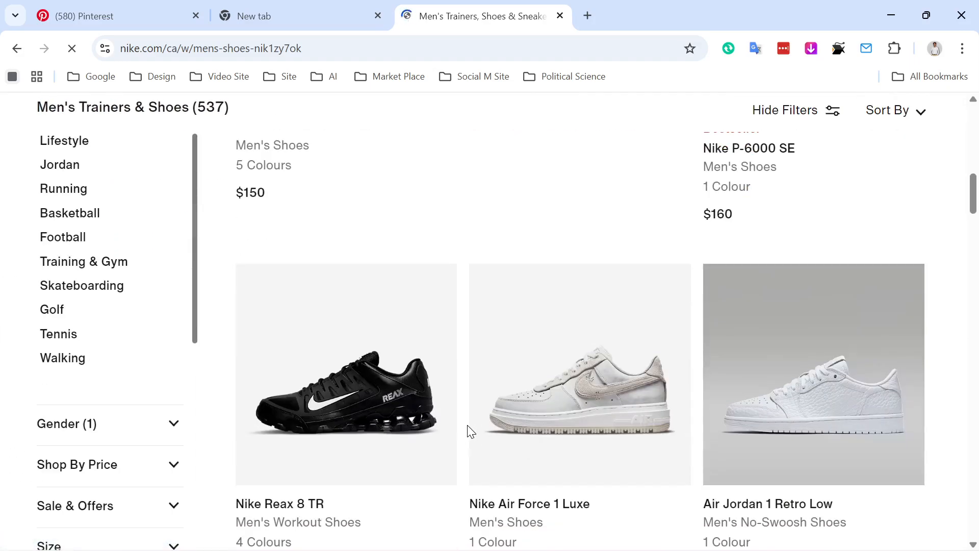
scroll(468, 430, "down", 3)
scroll(455, 429, "down", 7)
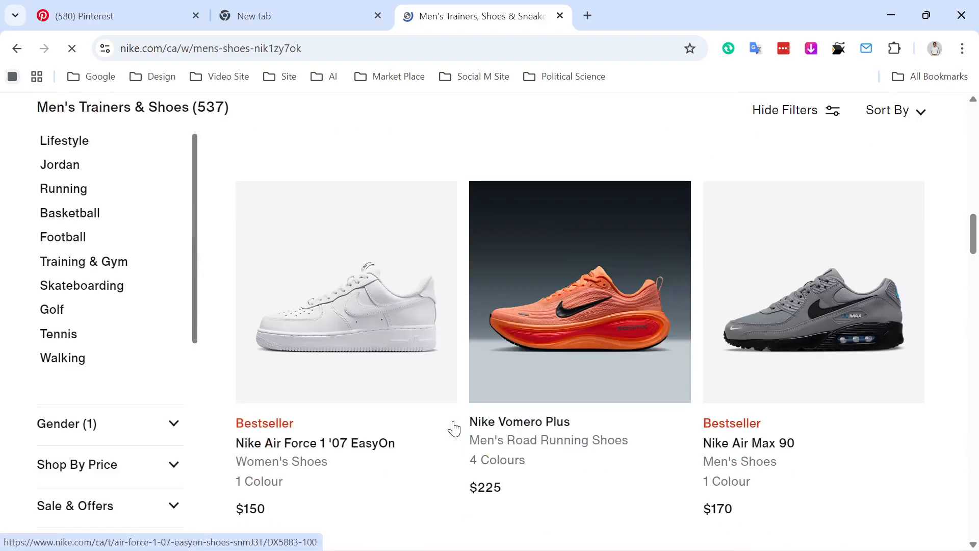
scroll(408, 400, "down", 6)
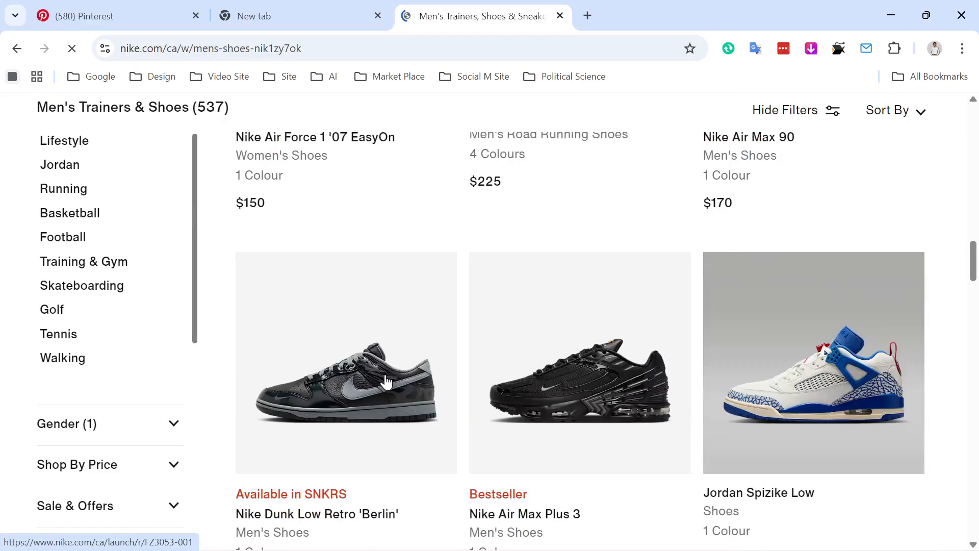
scroll(386, 382, "down", 10)
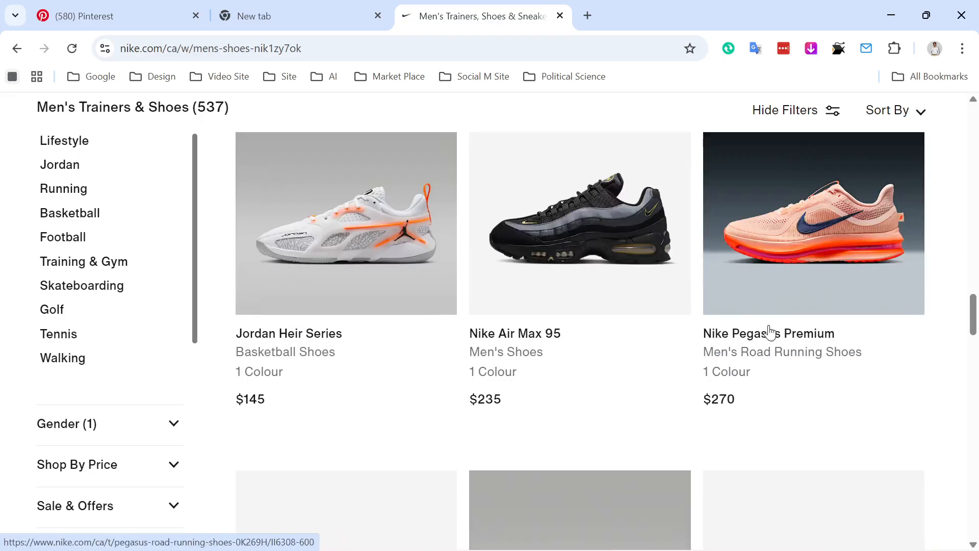
scroll(770, 332, "up", 4)
scroll(770, 332, "down", 10)
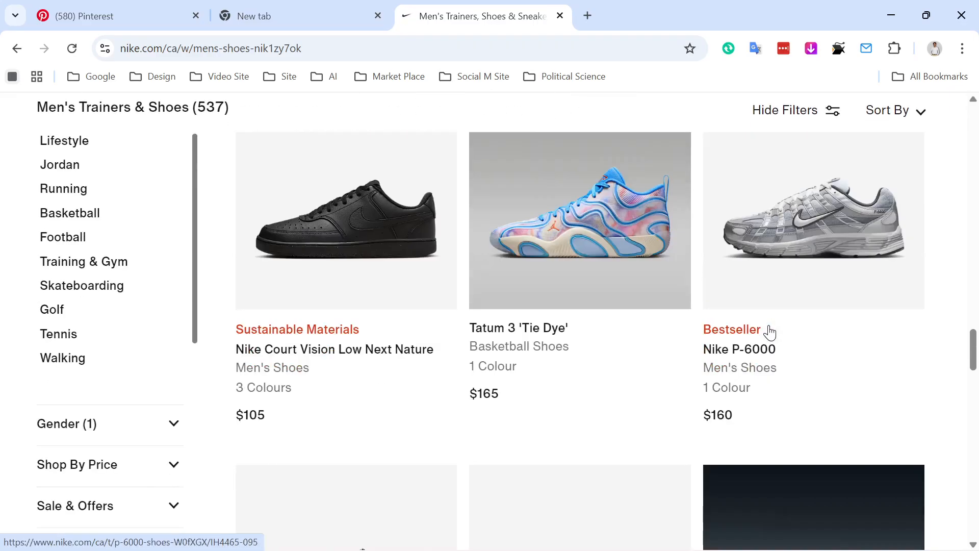
scroll(770, 332, "up", 8)
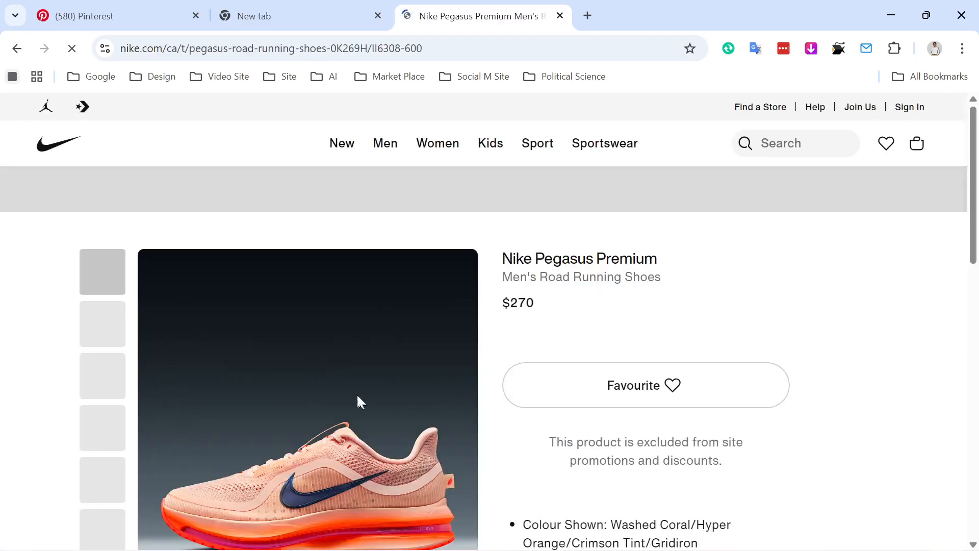
Save the main Nike Pegasus Premium product image to Downloads as NIKE+PEGASUS+PREMIUM.jpg
scroll(352, 406, "down", 4)
right_click(287, 316)
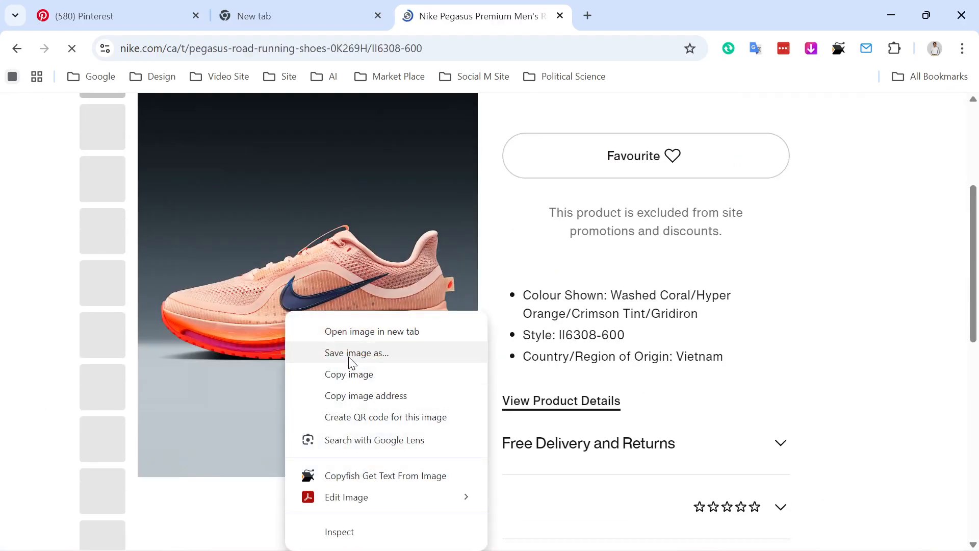
left_click(349, 353)
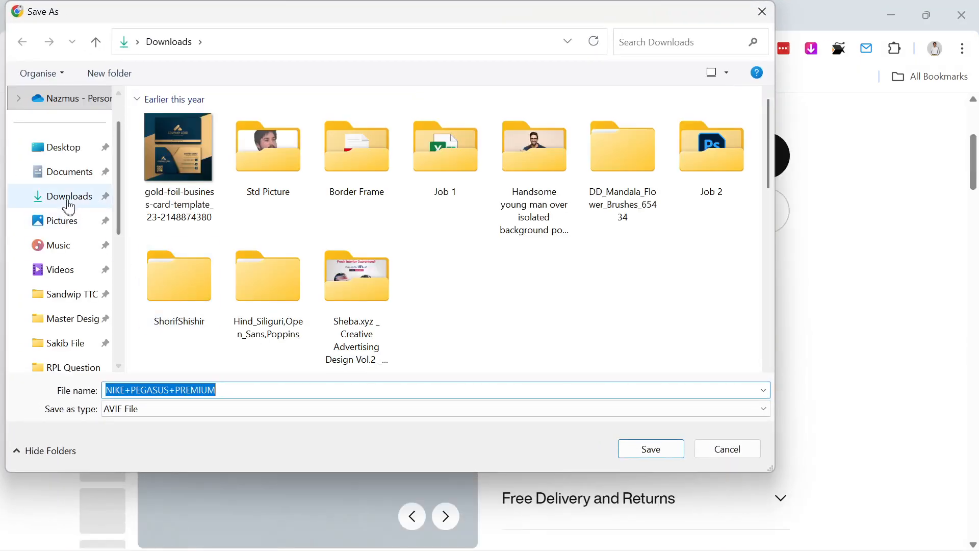
left_click(66, 202)
double_click(245, 386)
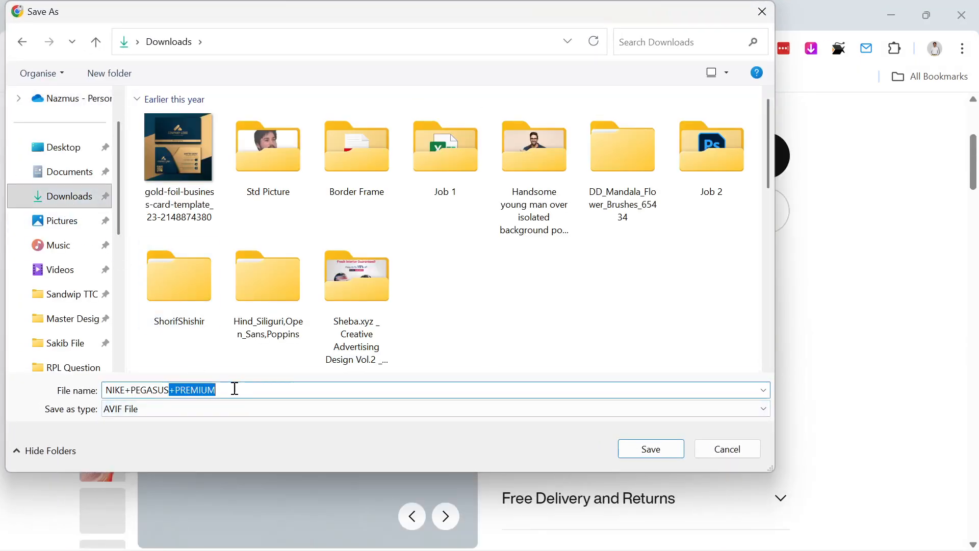
left_click(234, 389)
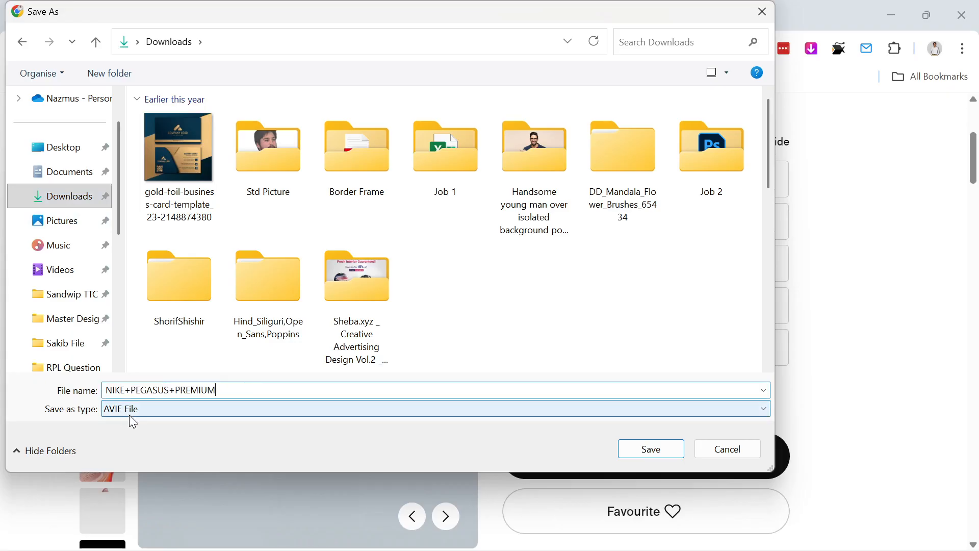
left_click(136, 410)
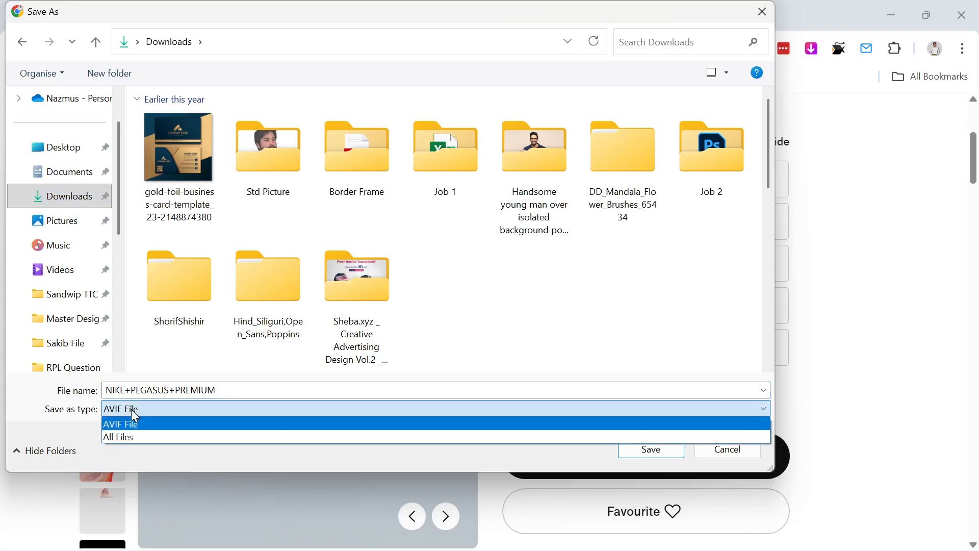
left_click(132, 410)
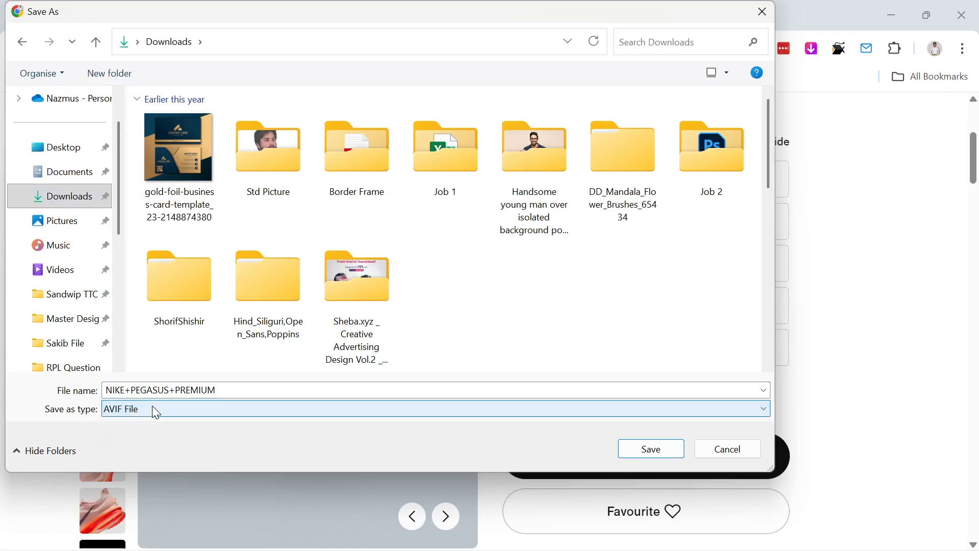
left_click(236, 387)
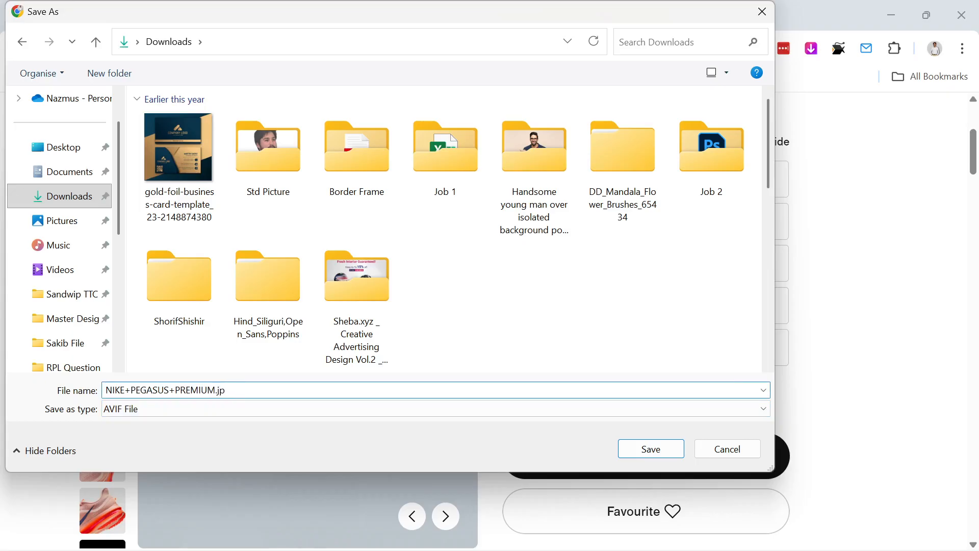
left_click(652, 448)
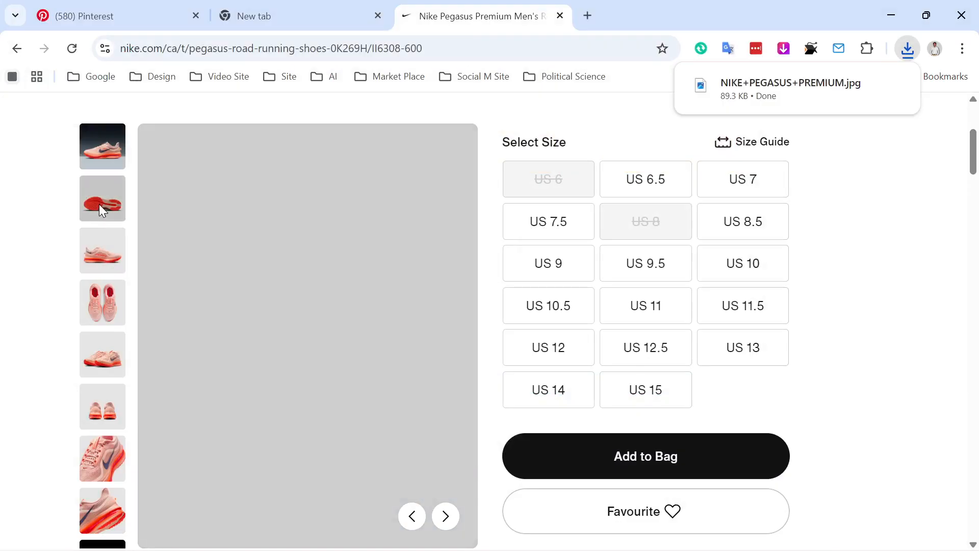
Show the angled pair-of-shoes photo from the product gallery and try to save it to Downloads as NIKE+PEGASUS+PREMIUM.jpg
mouse_move(106, 153)
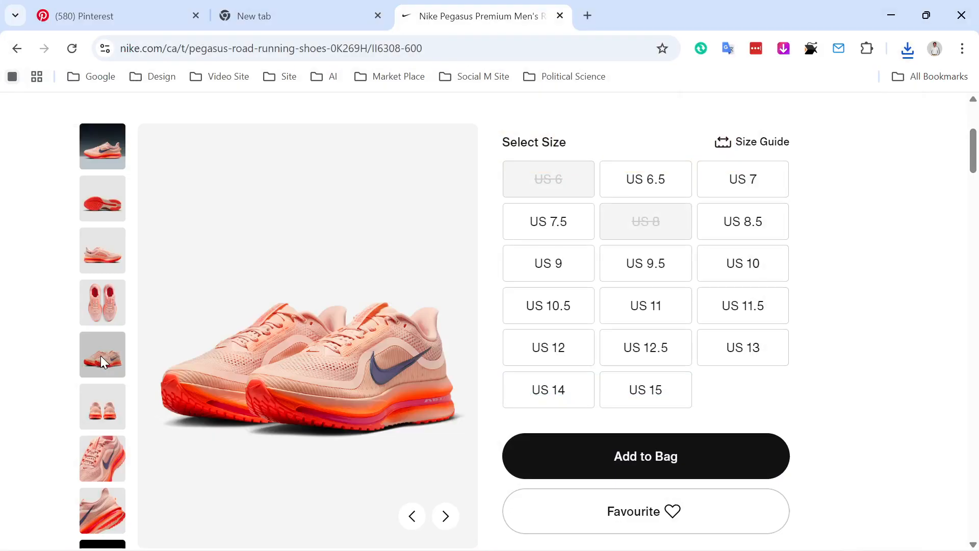
scroll(107, 366, "down", 1)
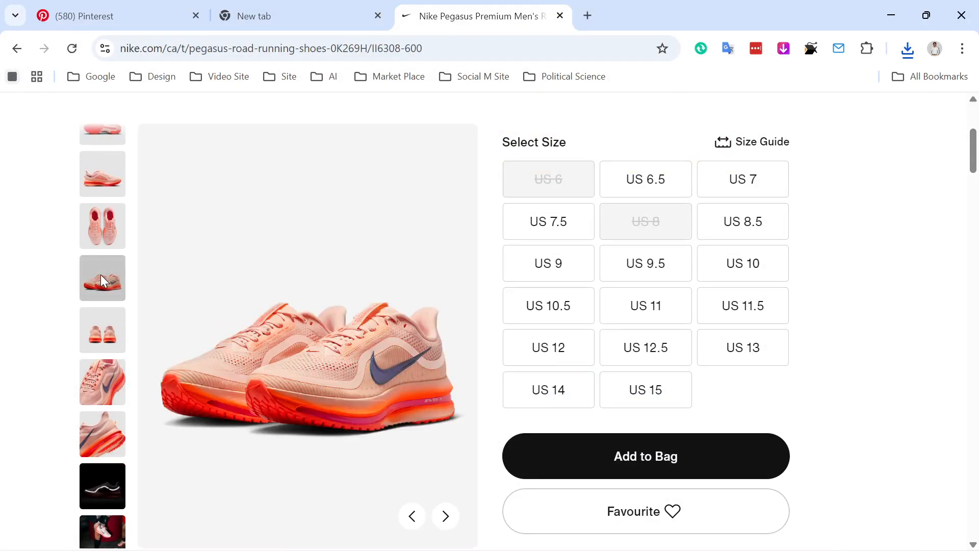
scroll(101, 280, "down", 1)
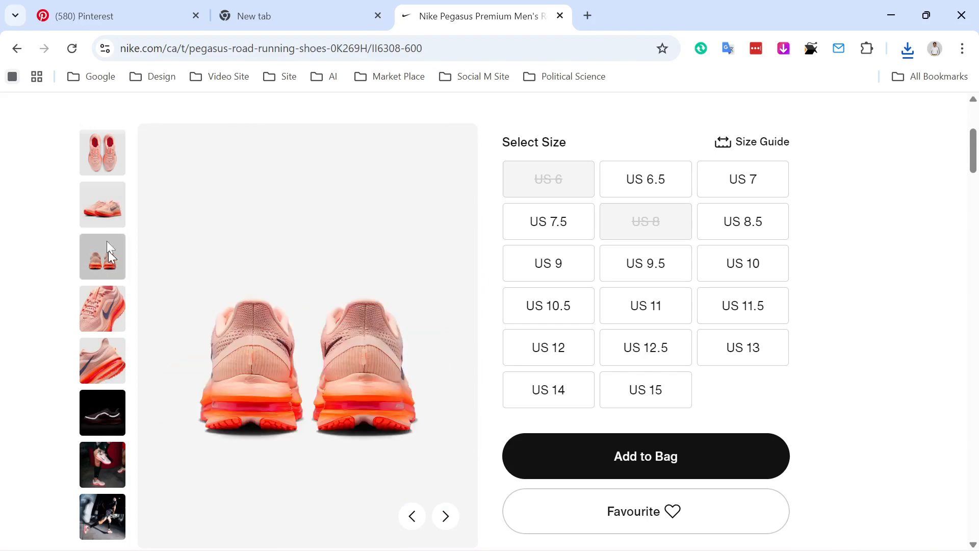
right_click(312, 298)
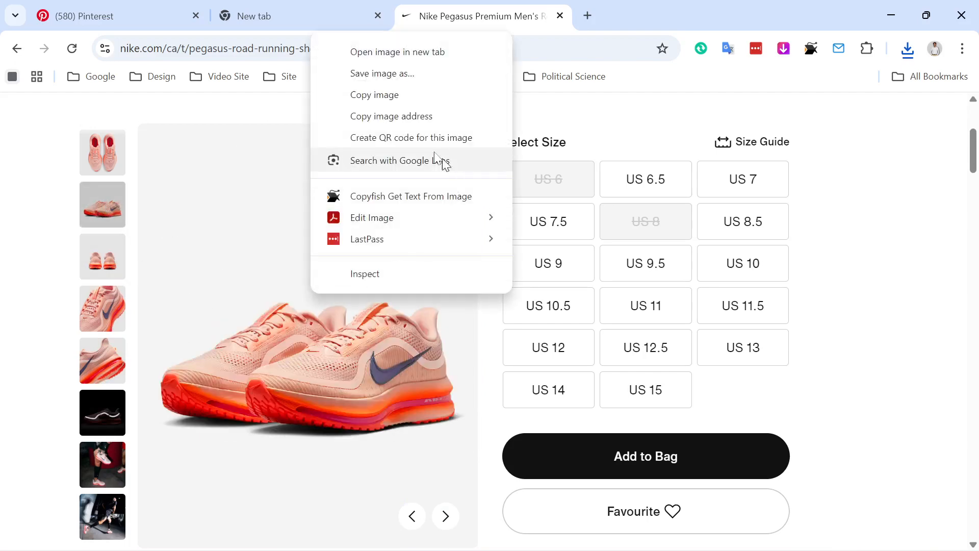
left_click(383, 77)
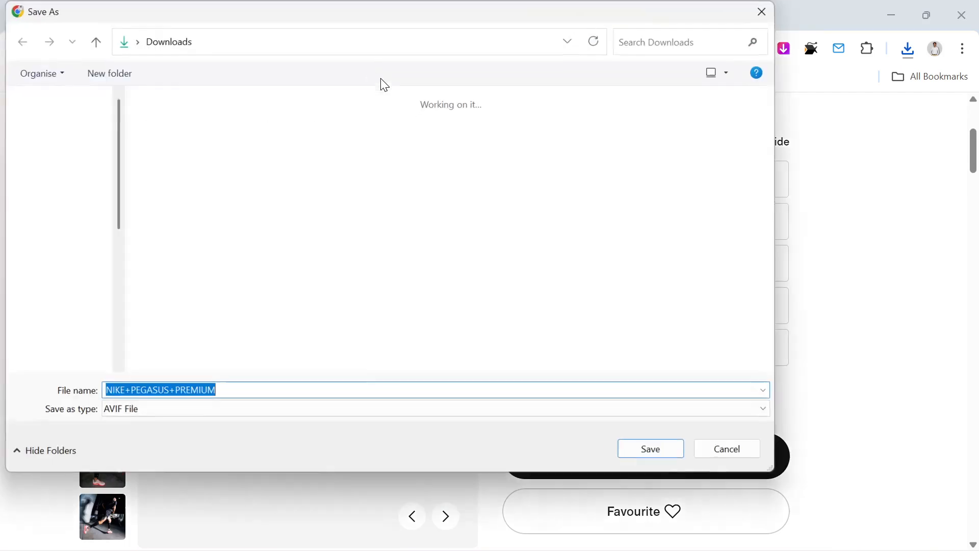
left_click(64, 201)
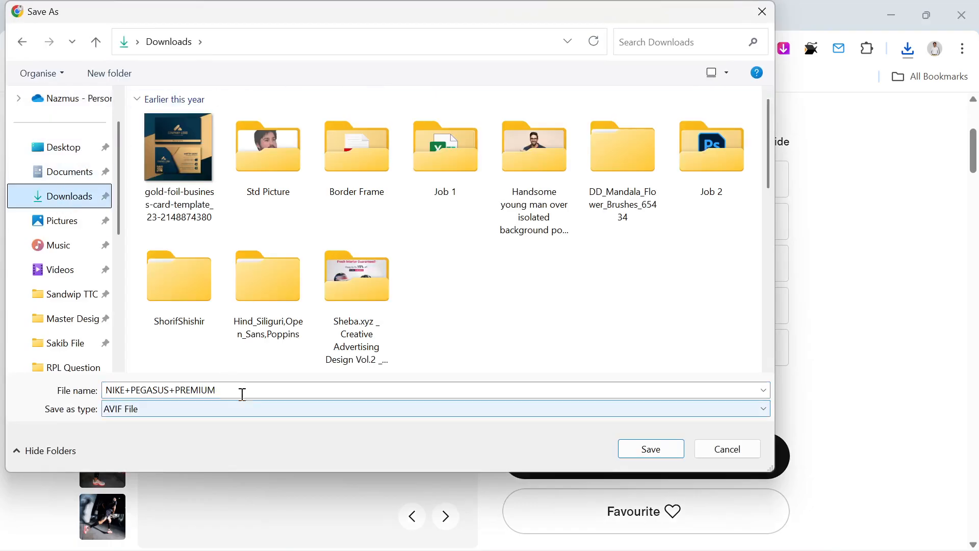
double_click(242, 389)
left_click(243, 388)
type(".jpg")
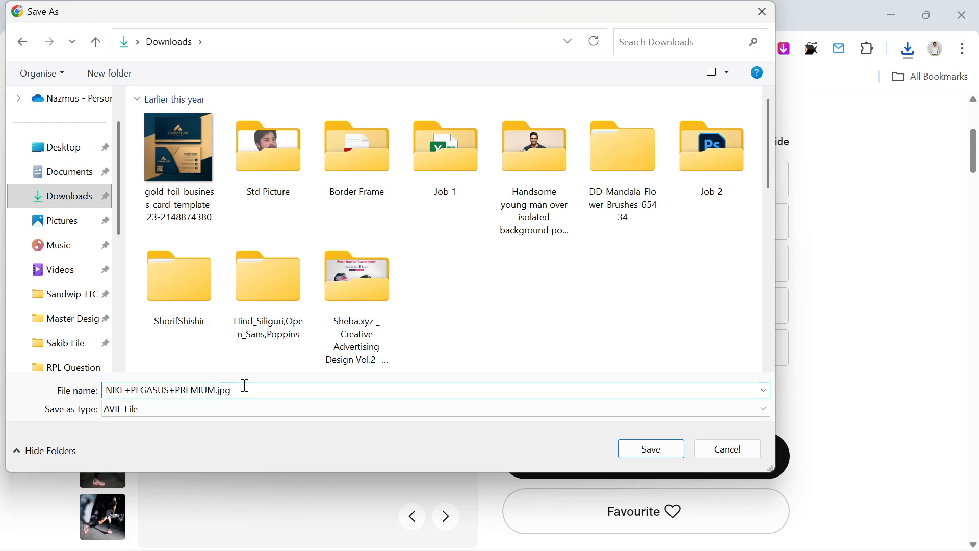
left_click(637, 447)
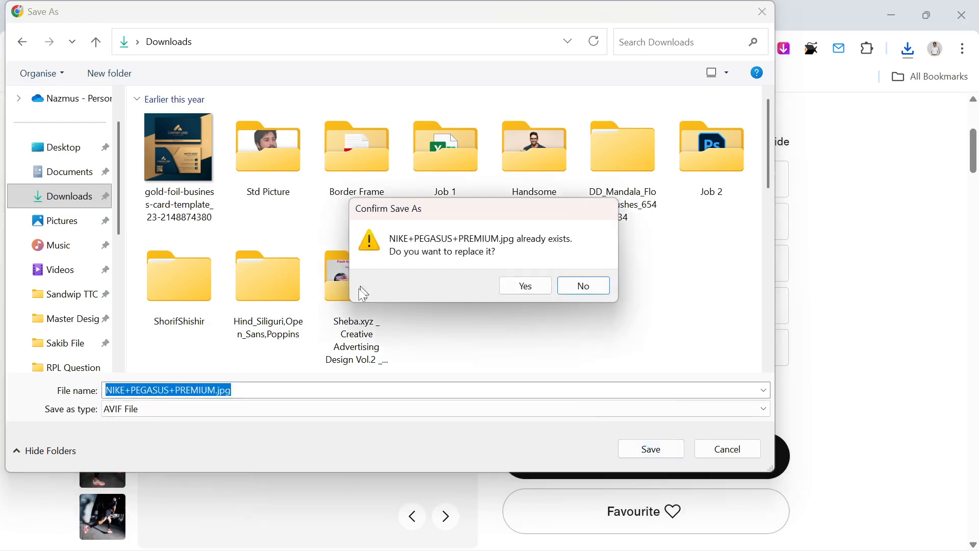
Decline replacing the existing file and save the pair-of-shoes photo as 2NIKE+PEGASUS+PREMIUM.jpg
left_click(565, 289)
left_click(300, 393)
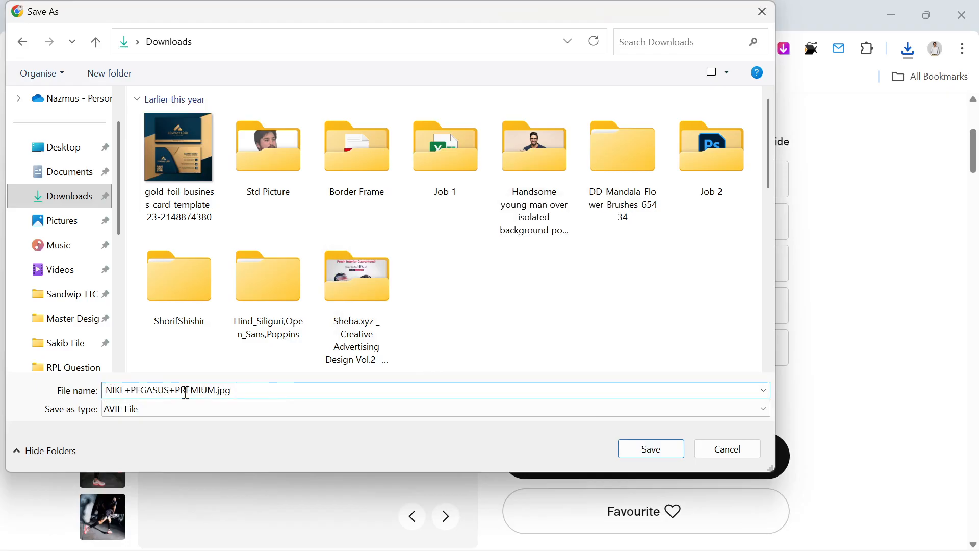
type("2")
left_click(644, 455)
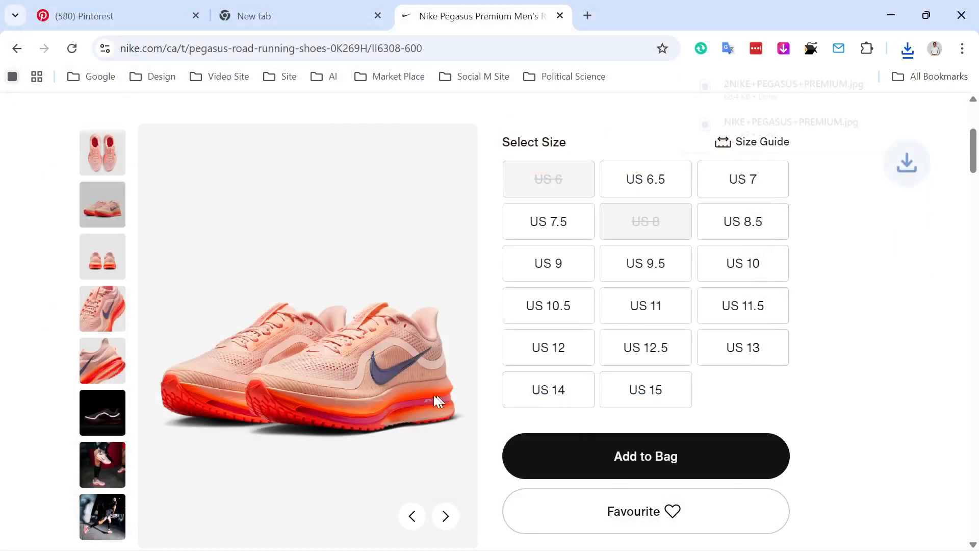
Return to the men's shoes listing, look for another suitable design image, and open the Nike Air Max 1 Essential product page
scroll(309, 402, "down", 6)
scroll(145, 393, "up", 5)
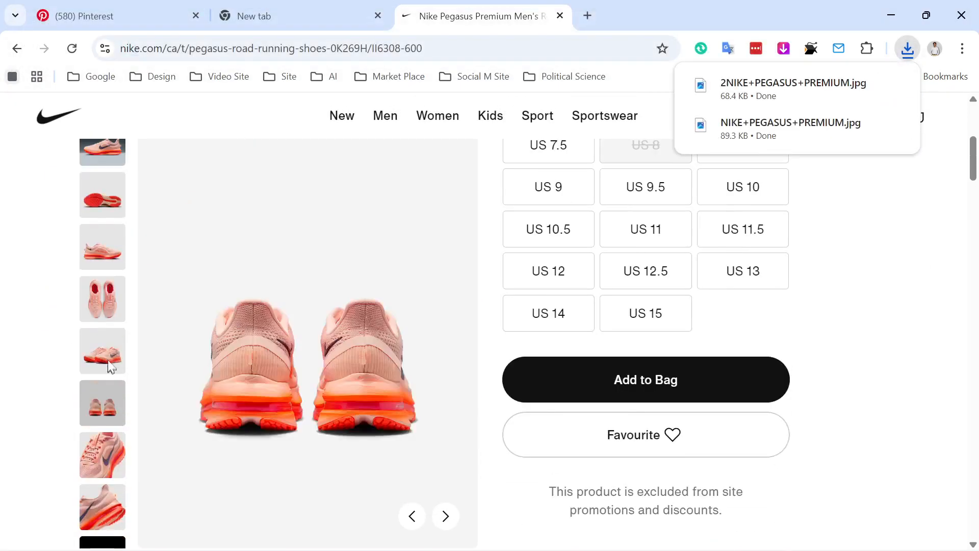
left_click(17, 49)
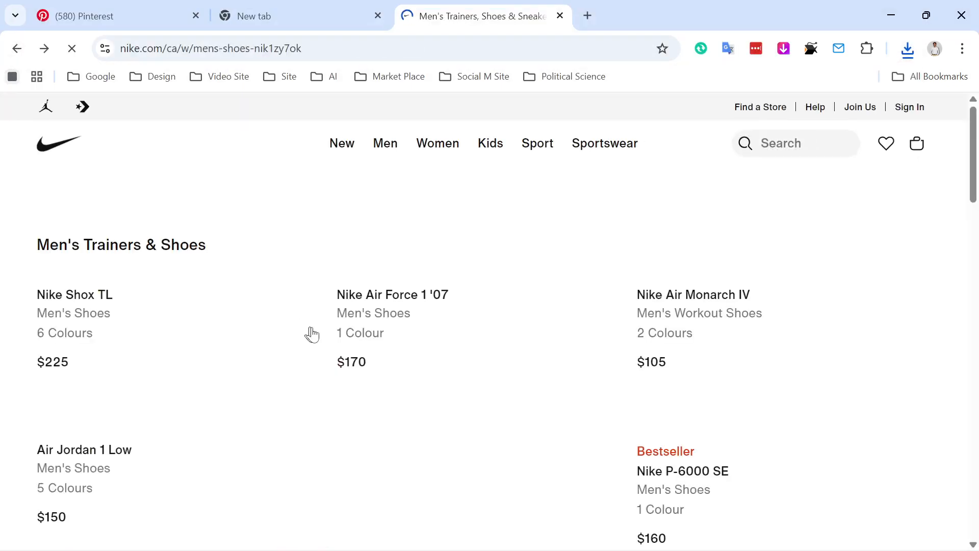
scroll(378, 426, "down", 4)
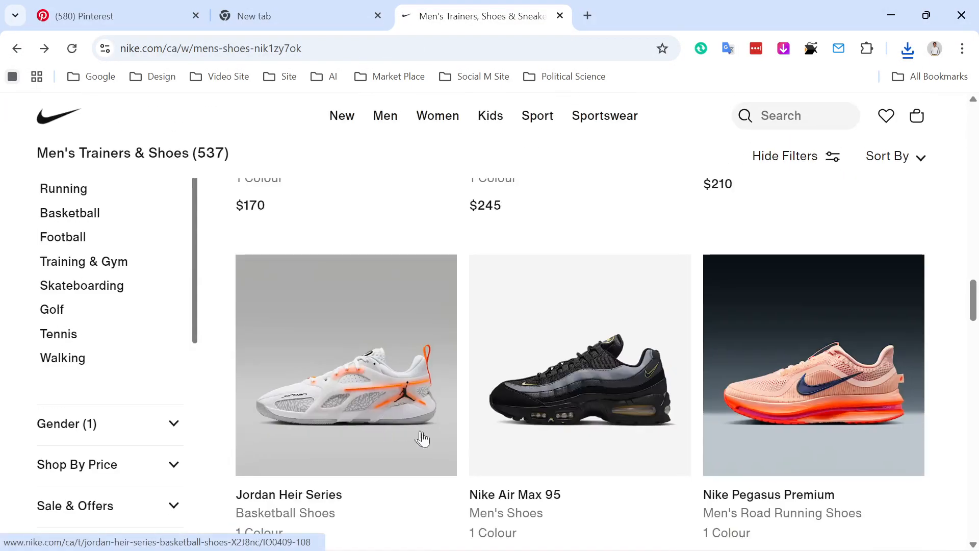
scroll(415, 419, "down", 12)
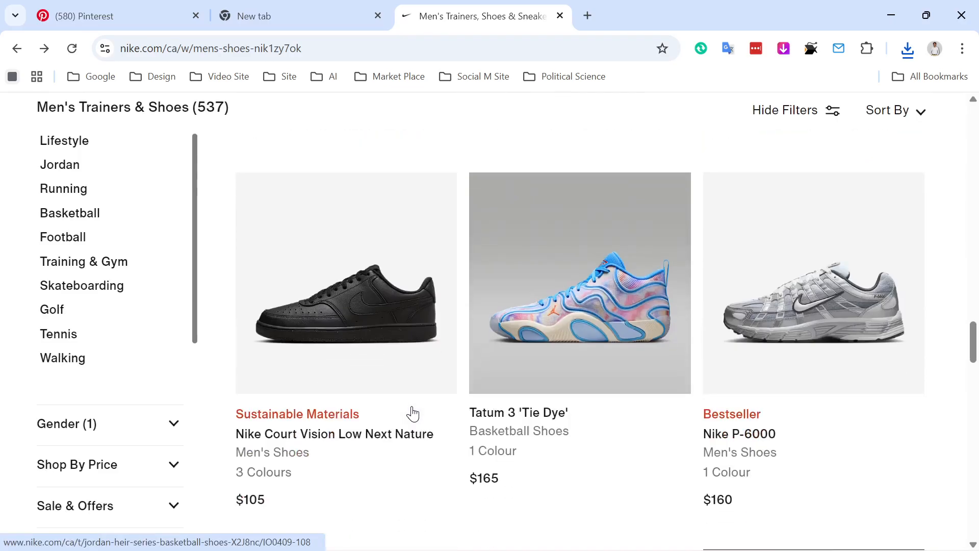
scroll(413, 413, "down", 12)
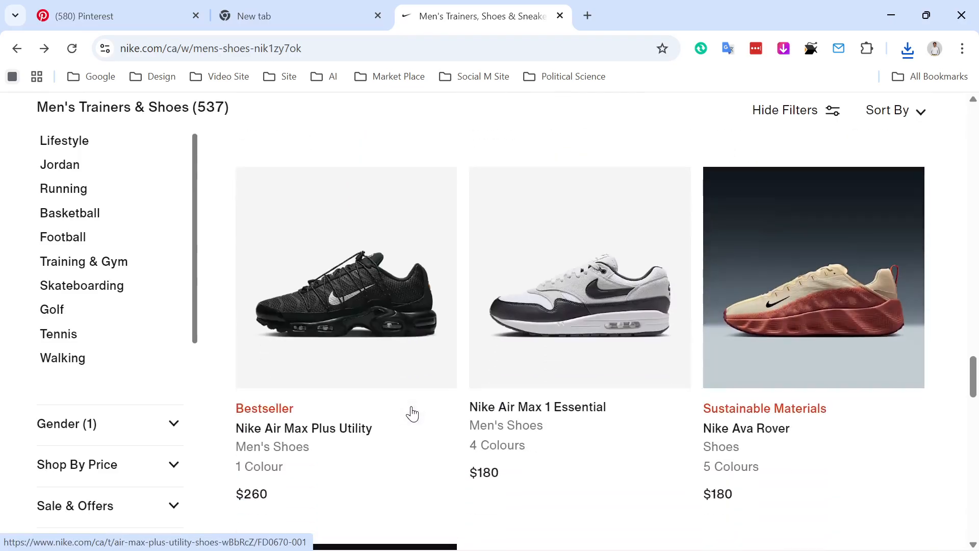
scroll(413, 414, "up", 5)
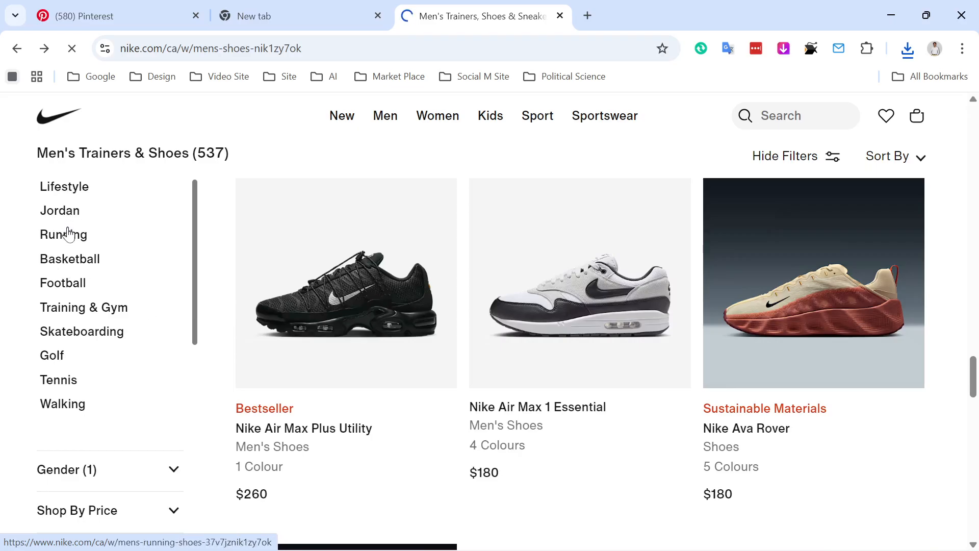
scroll(99, 459, "down", 9)
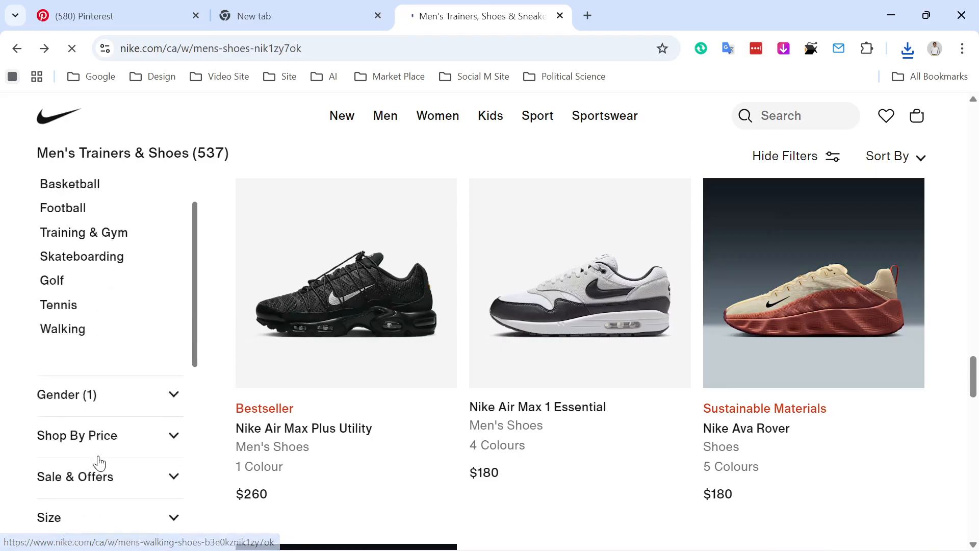
scroll(80, 380, "up", 3)
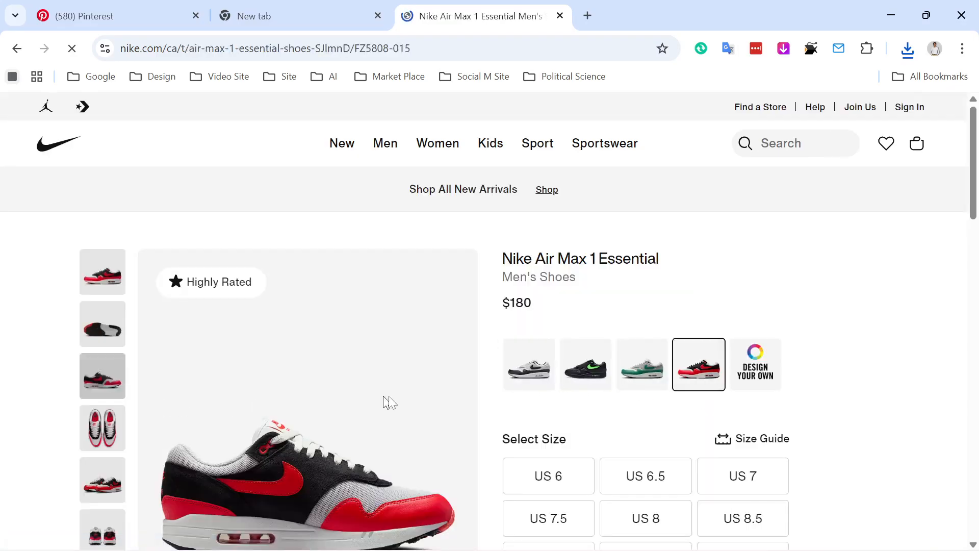
Save the red and black Nike Air Max 1 Essential side-view image to Downloads as NIKE+AIR+MAX+1+ESS.jpg
scroll(387, 403, "down", 2)
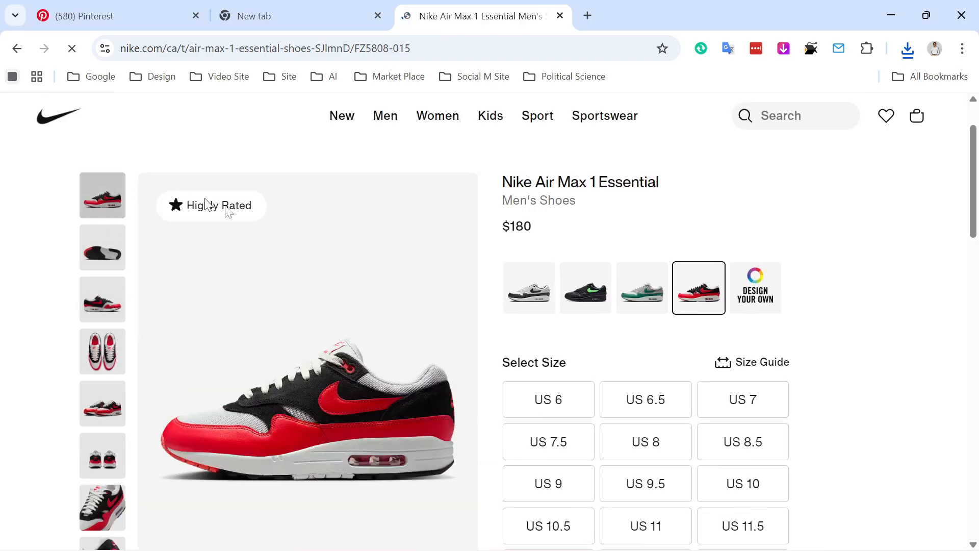
scroll(345, 375, "down", 3)
right_click(293, 351)
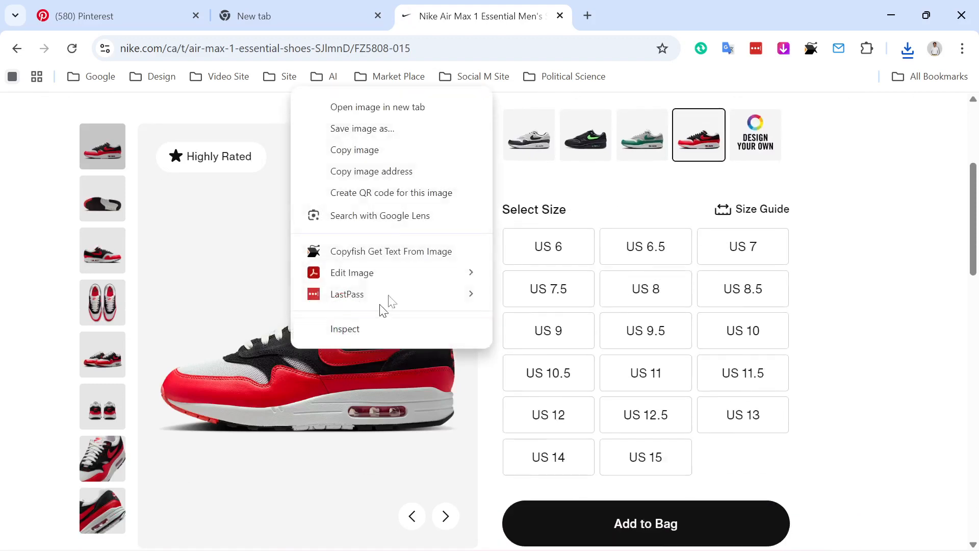
left_click(353, 152)
right_click(323, 254)
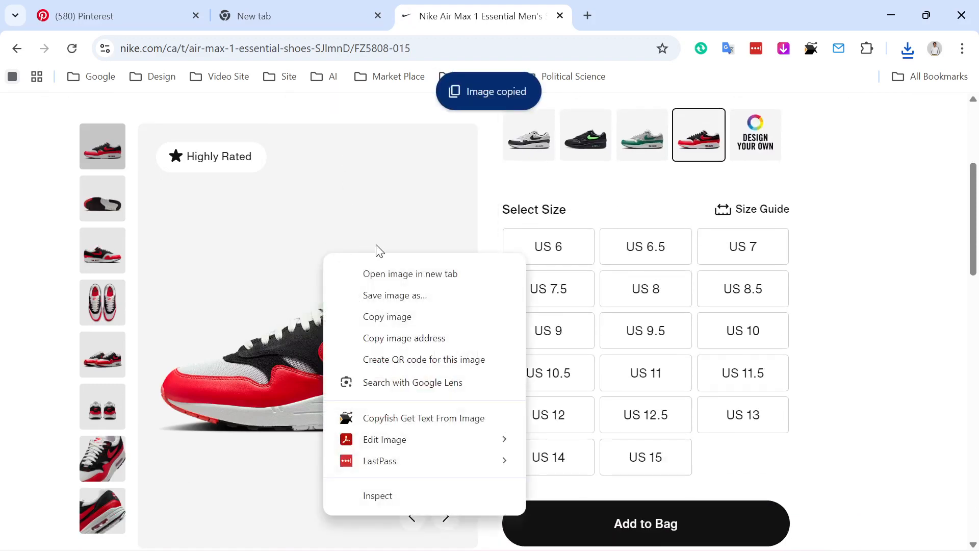
left_click(389, 309)
right_click(320, 277)
left_click(377, 318)
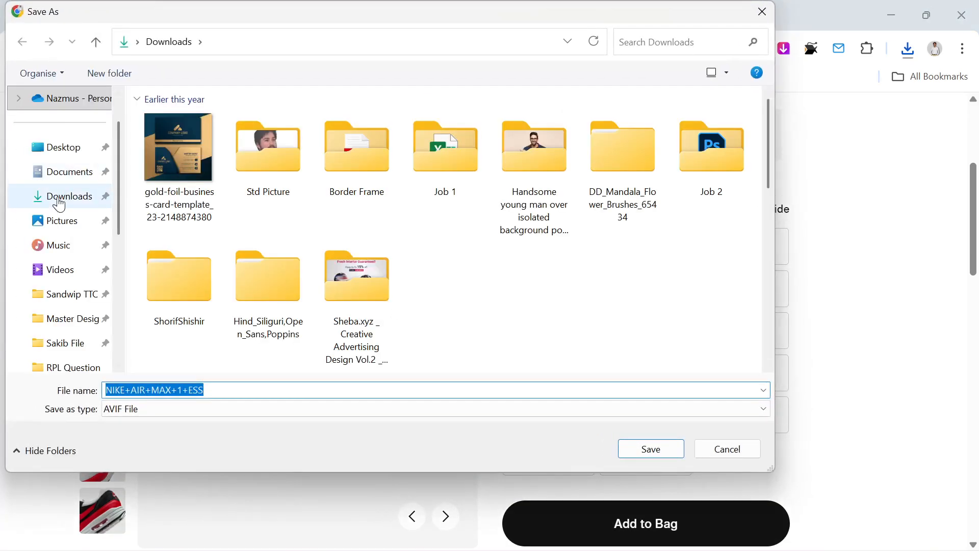
left_click(60, 201)
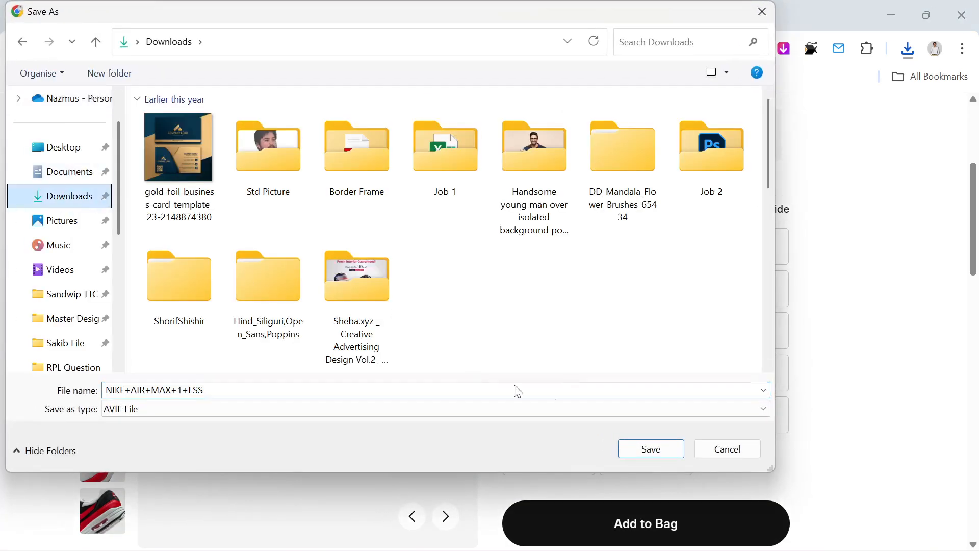
left_click(278, 392)
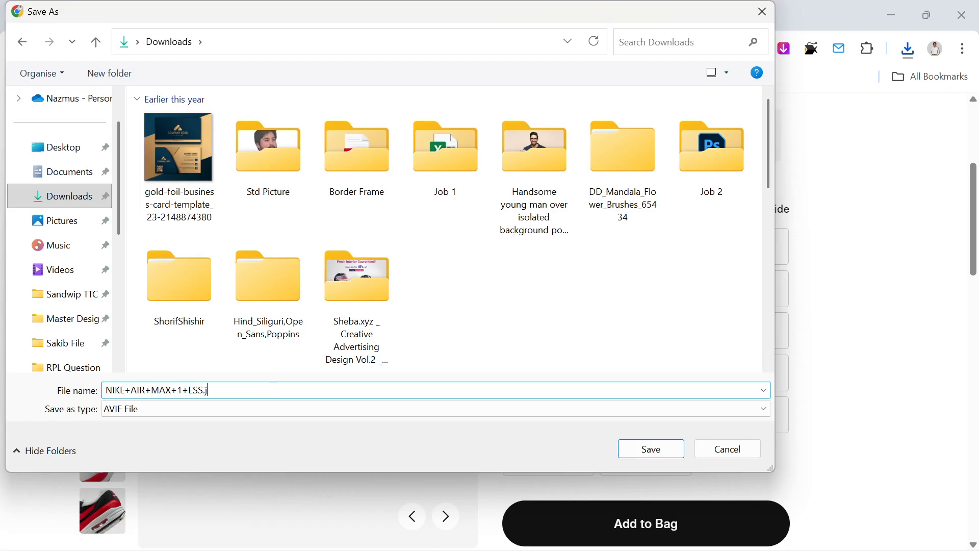
type(".jpg")
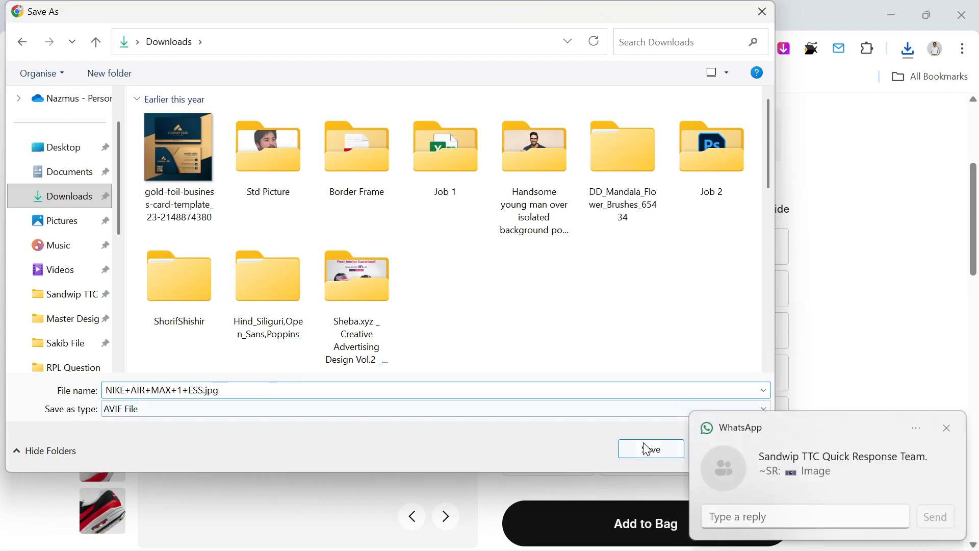
left_click(649, 448)
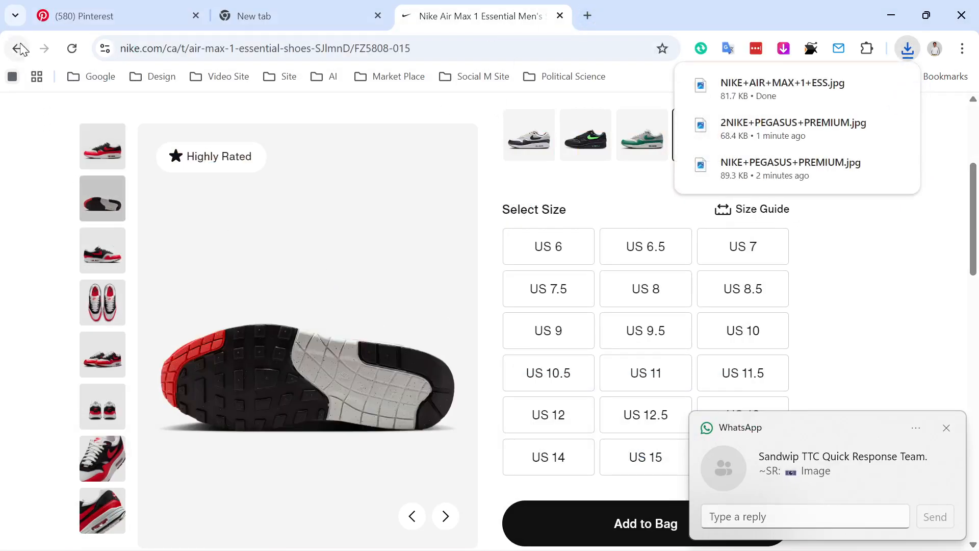
Return to the men's shoes listing, narrow it to Lifestyle, and look through the lifestyle shoes for more design images
left_click(15, 48)
scroll(81, 262, "down", 10)
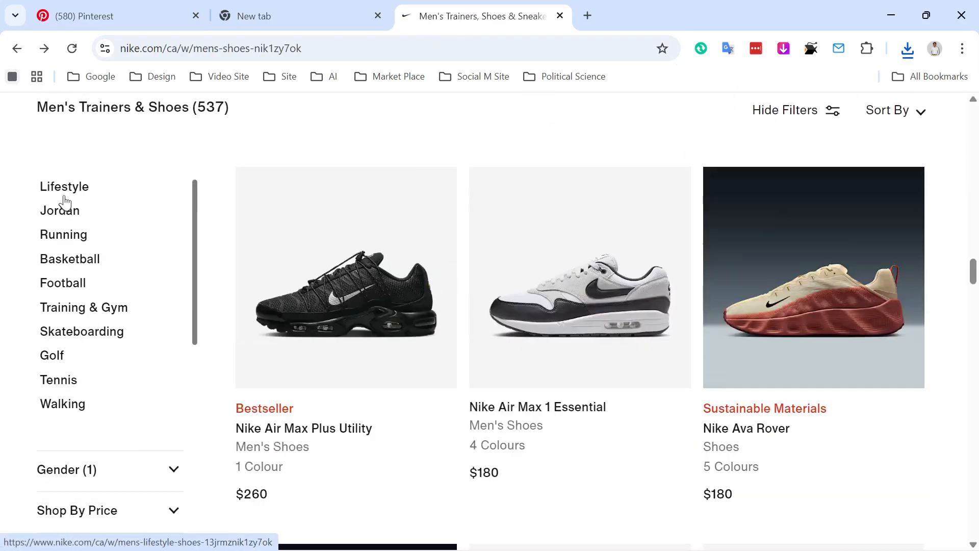
left_click(64, 187)
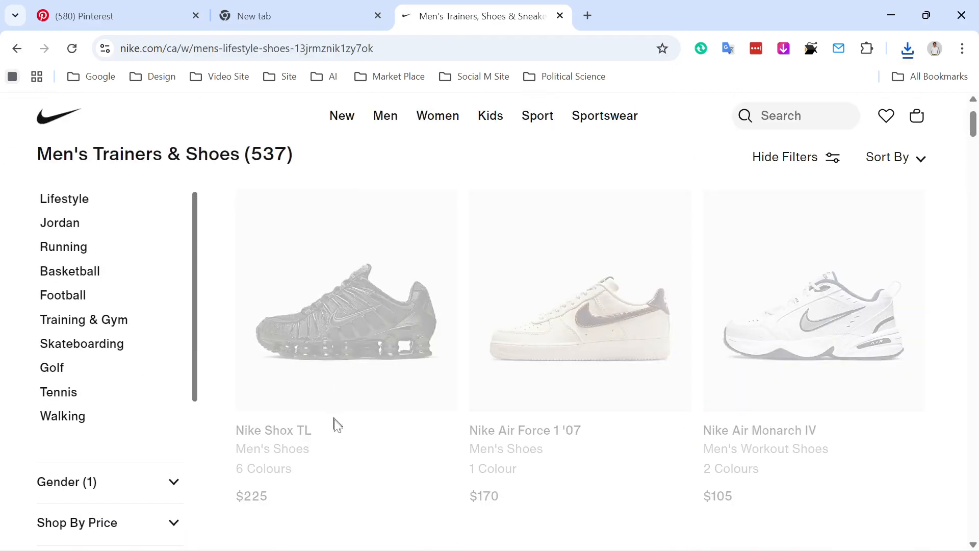
scroll(386, 273, "down", 8)
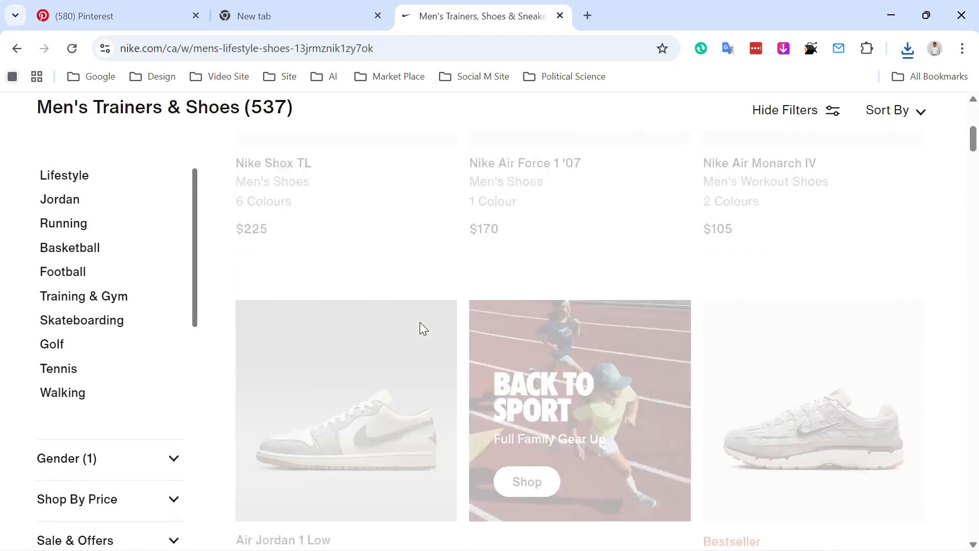
scroll(421, 335, "down", 15)
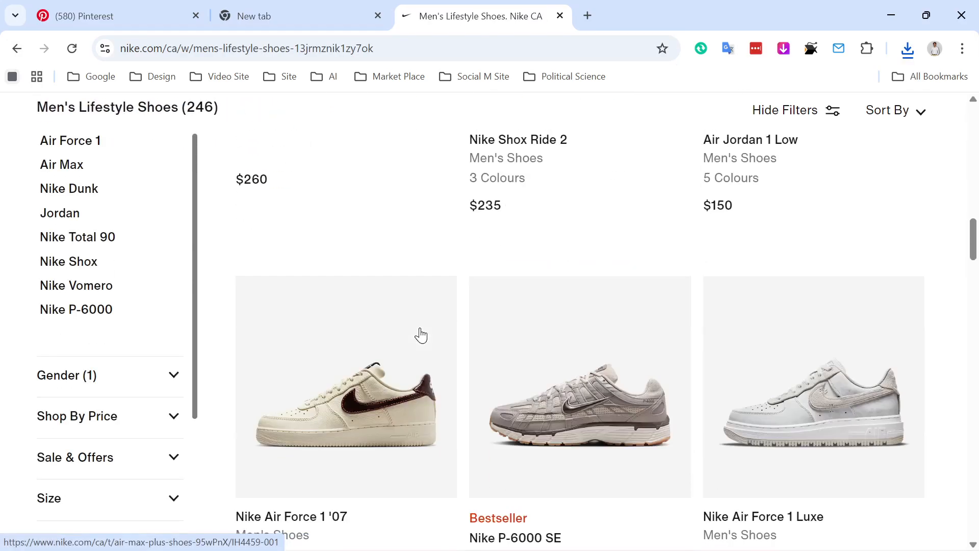
scroll(422, 335, "up", 15)
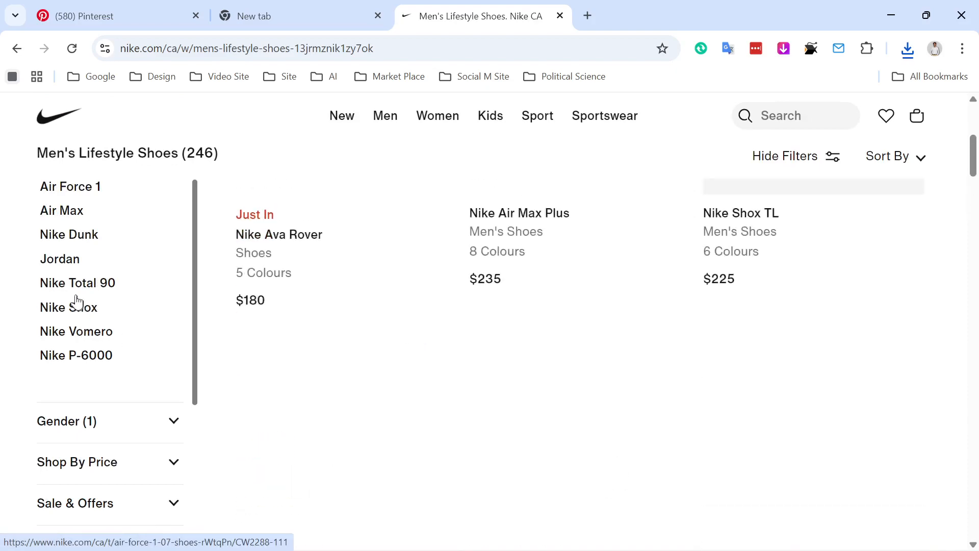
scroll(80, 331, "down", 5)
scroll(380, 382, "down", 4)
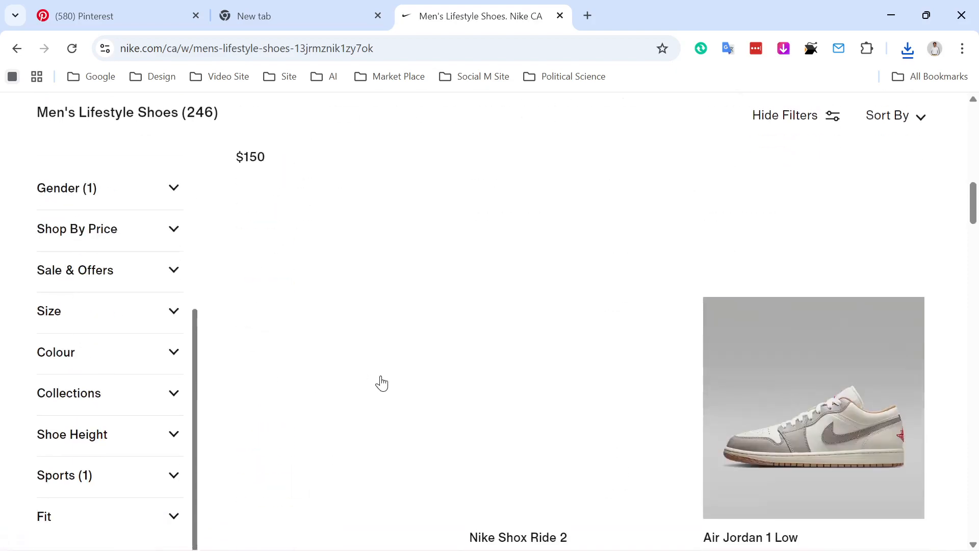
scroll(379, 383, "up", 10)
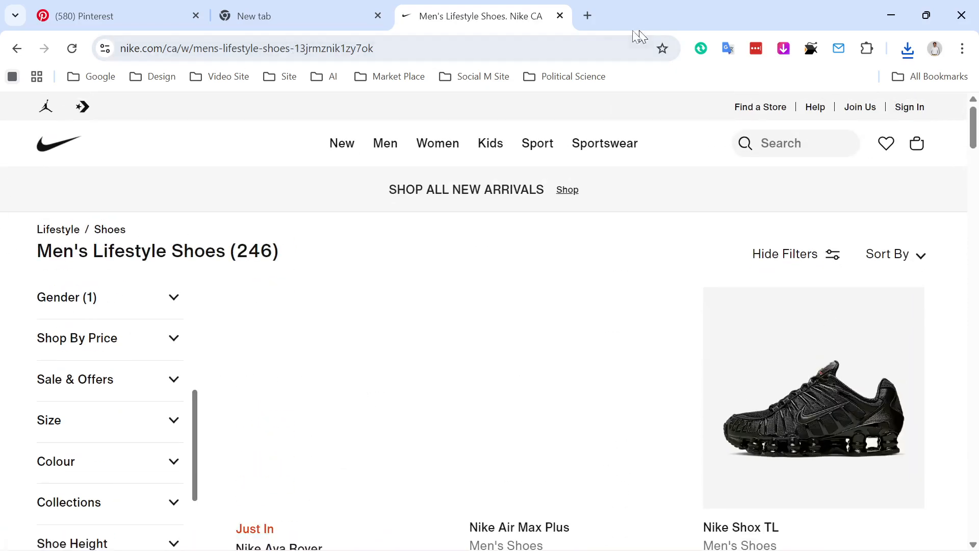
Open a new browser tab, then switch to File Explorer and show the Downloads folder in a new tab
left_click(589, 15)
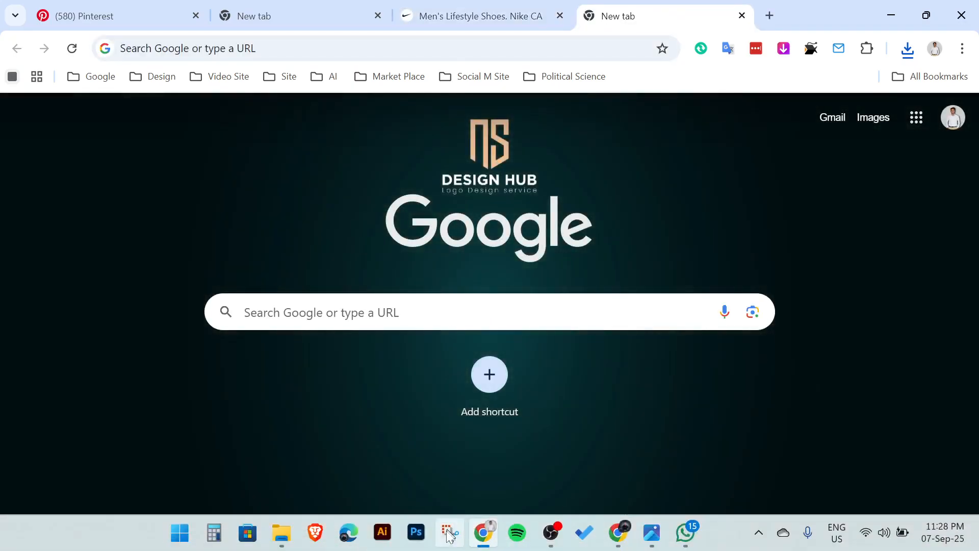
left_click(281, 532)
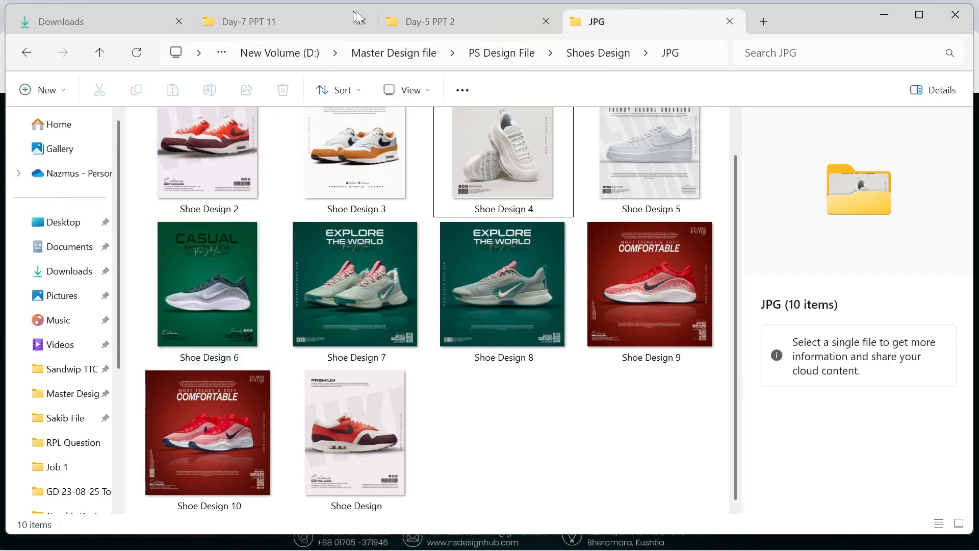
left_click(762, 22)
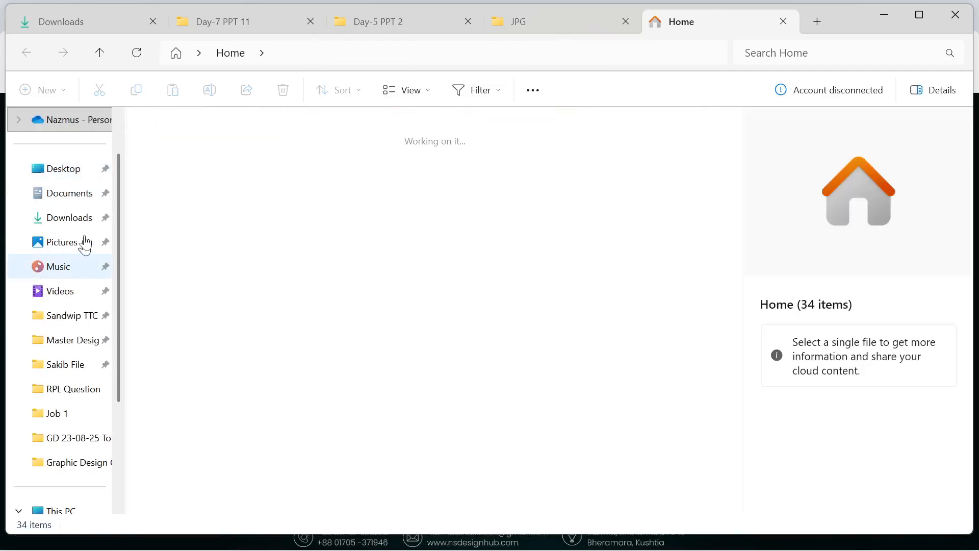
left_click(87, 223)
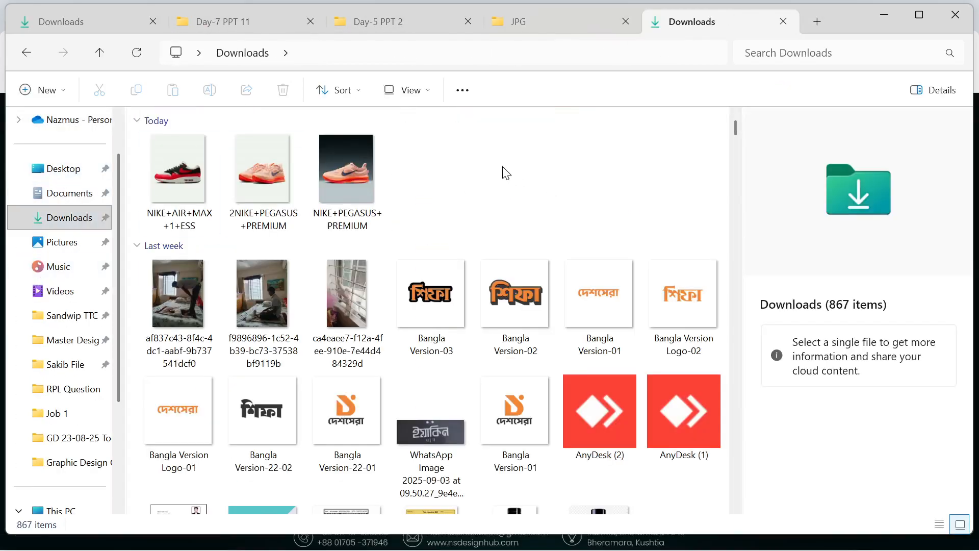
Open NIKE+AIR+MAX+1+ESS.jpg in the image viewer and go through the downloaded images to NIKE+PEGASUS+PREMIUM.jpg
double_click(168, 161)
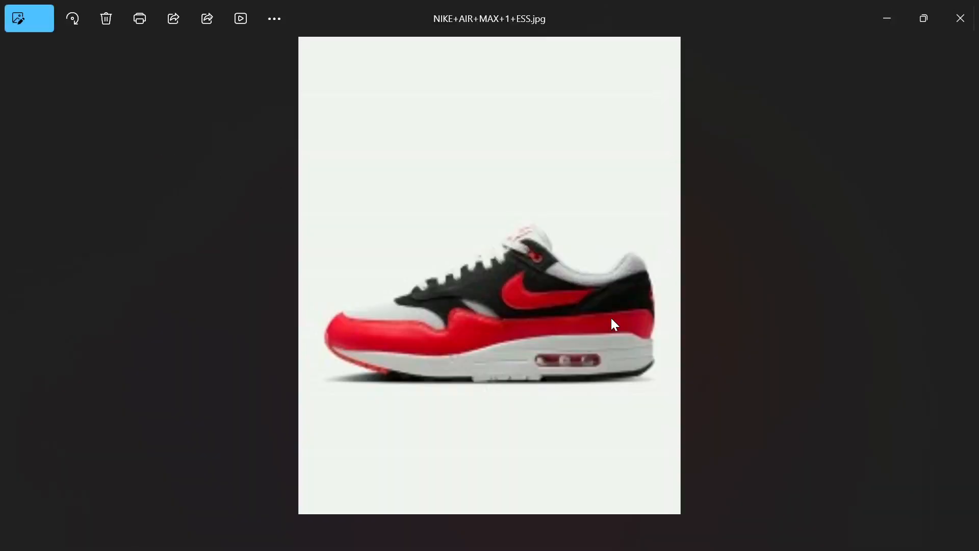
key("Right")
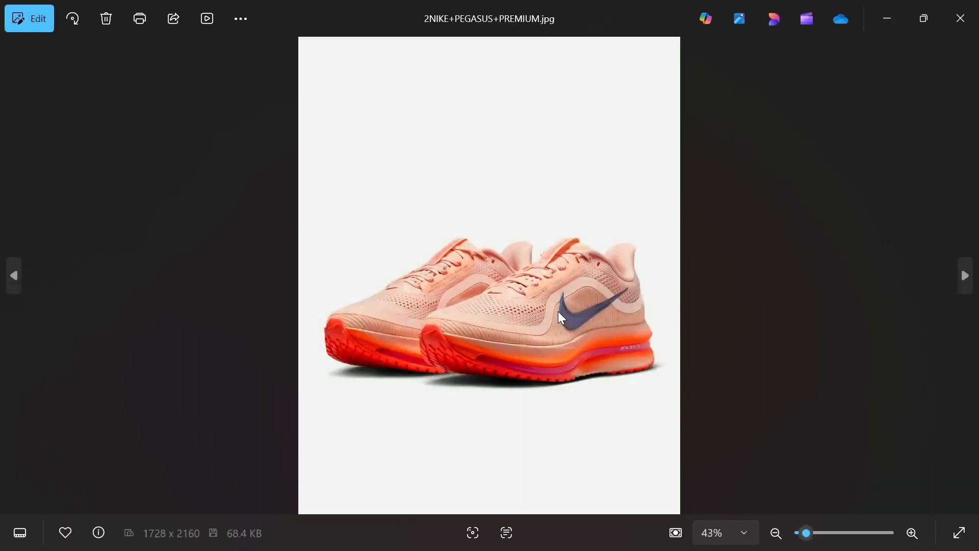
key("Right")
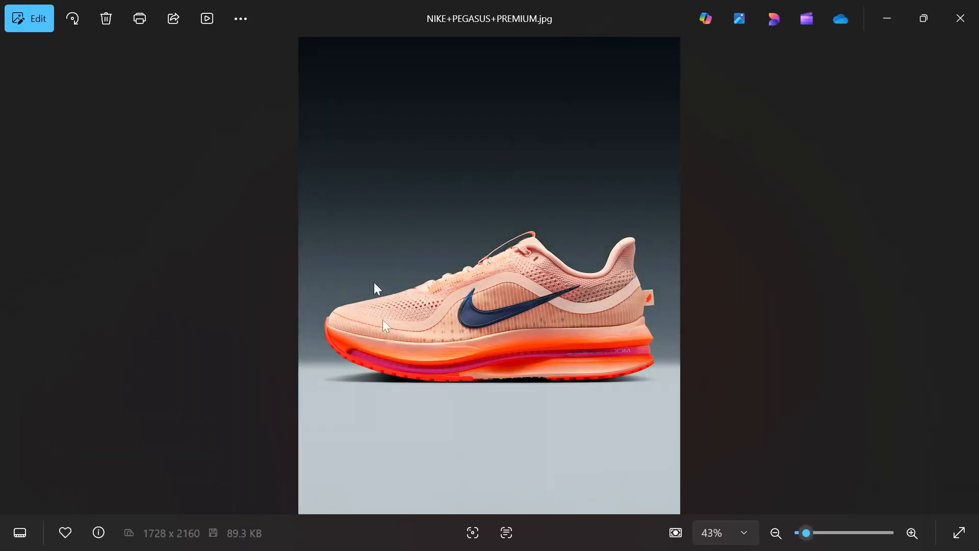
Examine the fabric, swoosh and sole detail of NIKE+PEGASUS+PREMIUM.jpg up close and close the image viewer
scroll(464, 371, "up", 2)
scroll(464, 370, "up", 2)
scroll(431, 311, "up", 3)
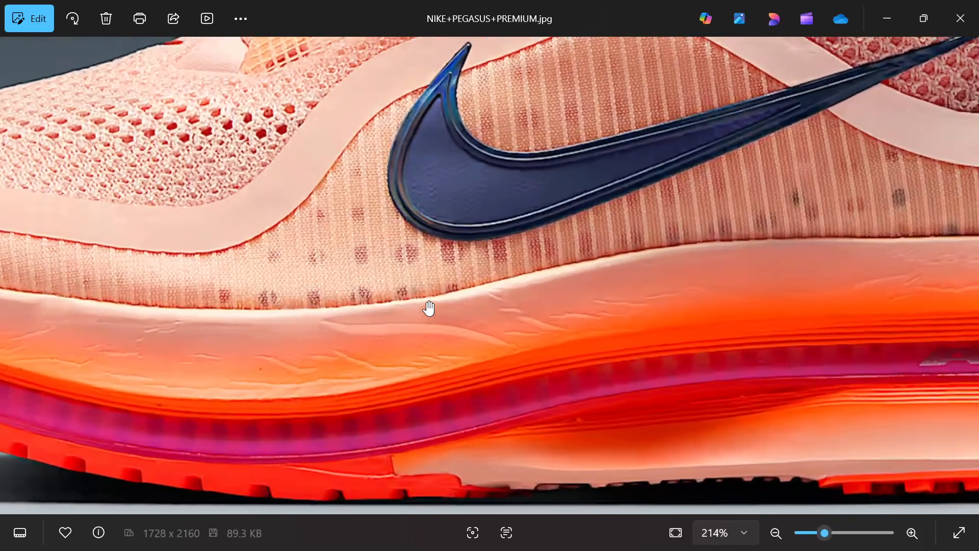
scroll(309, 346, "down", 5)
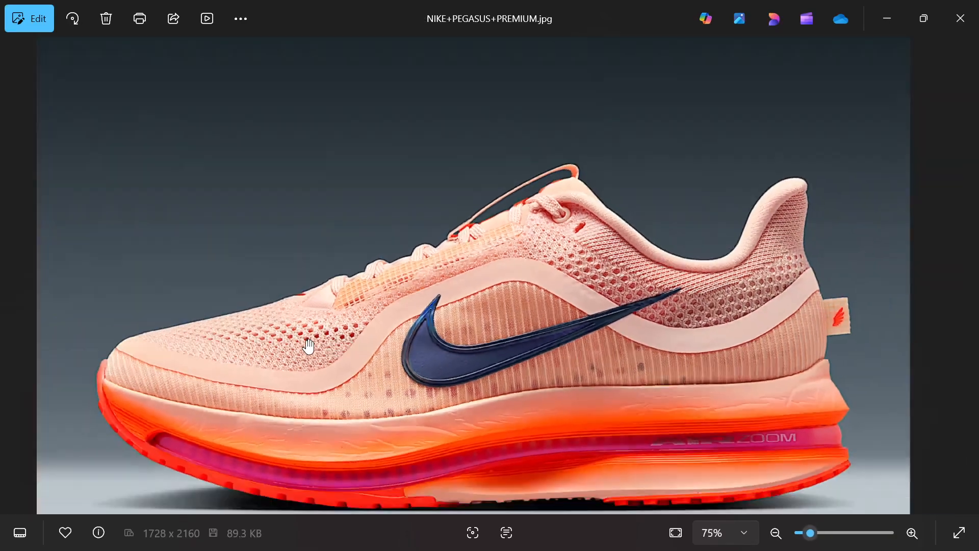
scroll(321, 344, "down", 1)
scroll(504, 365, "up", 3)
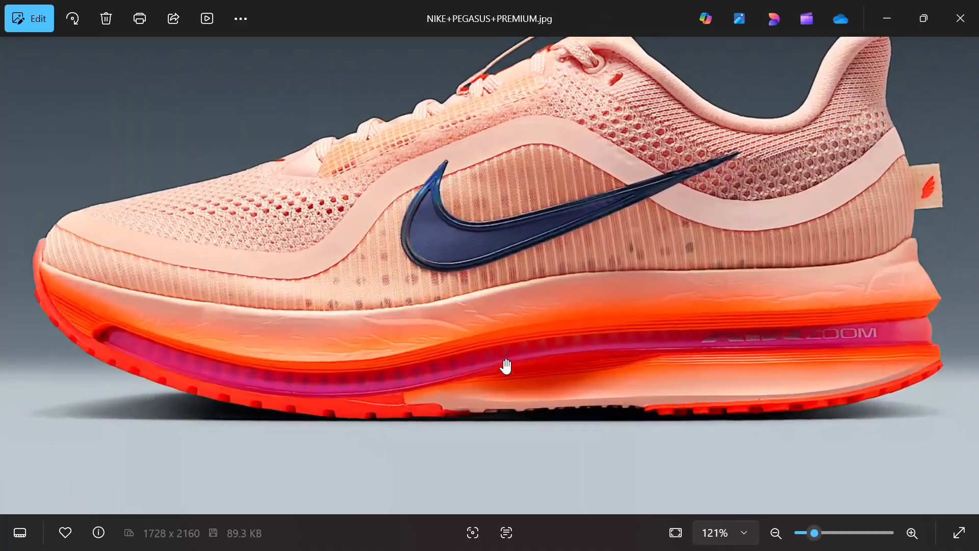
scroll(499, 351, "down", 2)
scroll(499, 351, "down", 2)
left_click(960, 19)
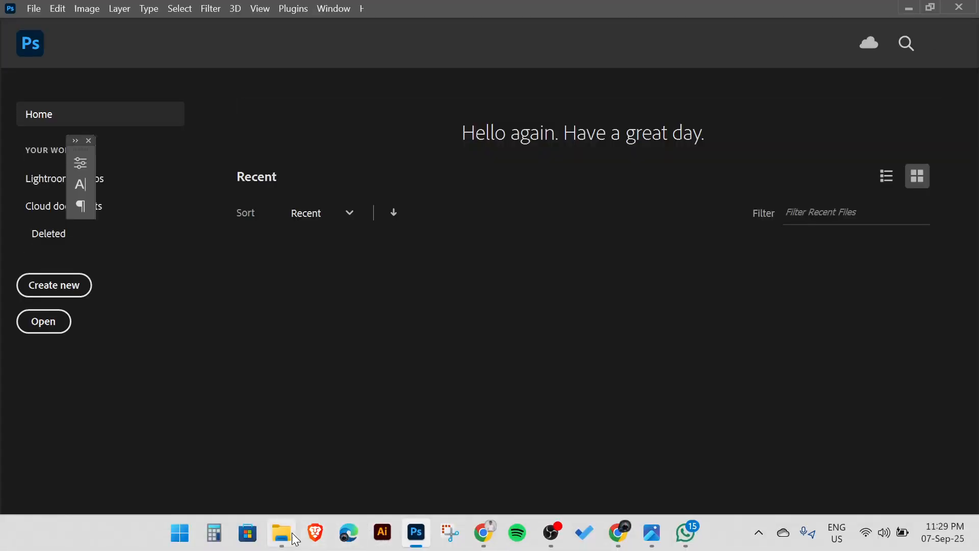
Switch from Photoshop to File Explorer and open NIKE+PEGASUS+PREMIUM.jpg from Downloads in the image viewer
left_click(281, 533)
left_click(341, 173)
double_click(340, 172)
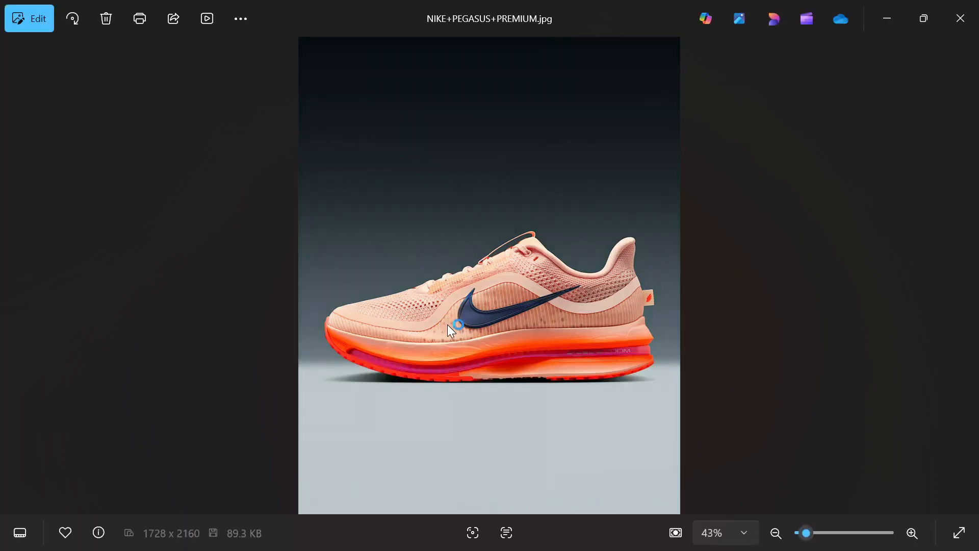
Close the image viewer, switch to Photoshop and close the Untitled-1-Recovered document without saving
left_click(967, 18)
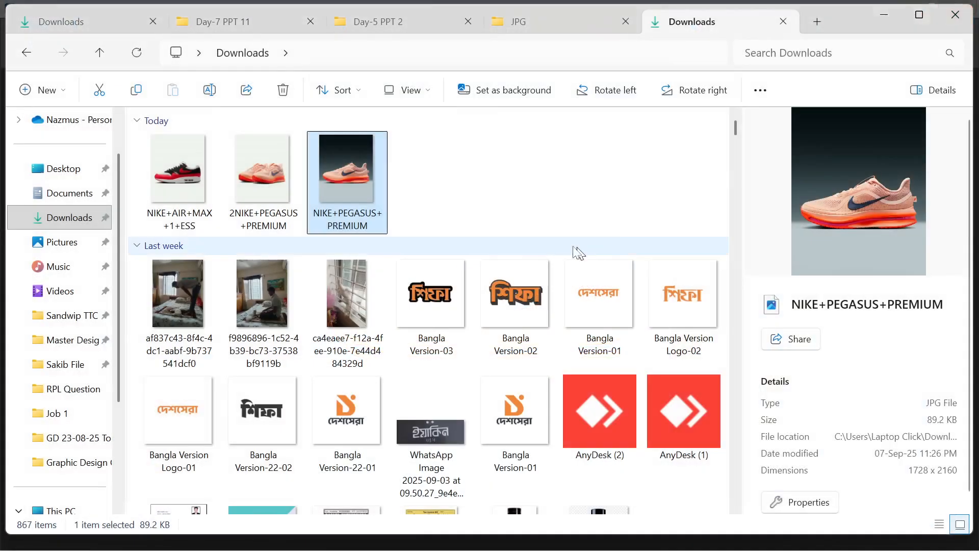
left_click(494, 228)
left_click(421, 529)
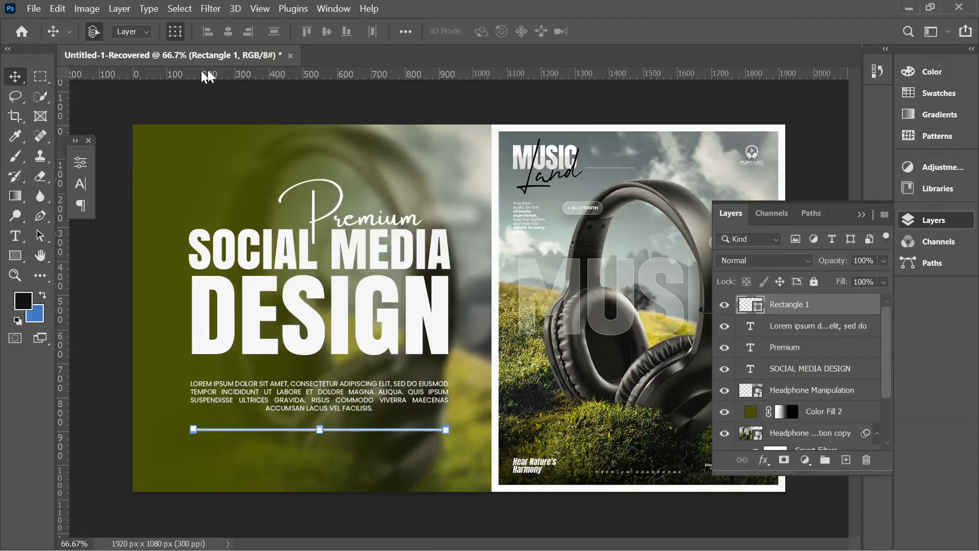
left_click(290, 55)
left_click(536, 230)
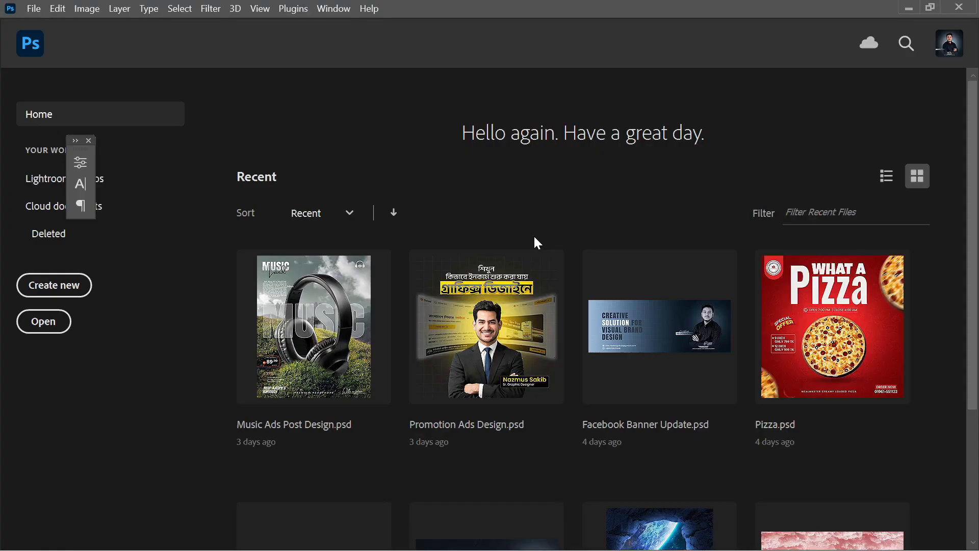
Create a new RGB document of 2000 x 2000 pixels at 3000 pixels/inch with a white background
left_click(34, 9)
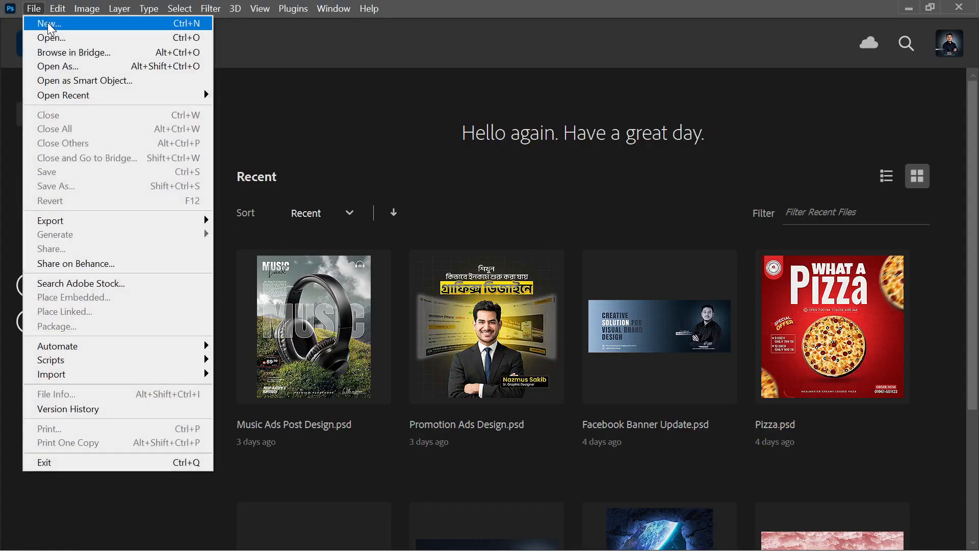
left_click(54, 24)
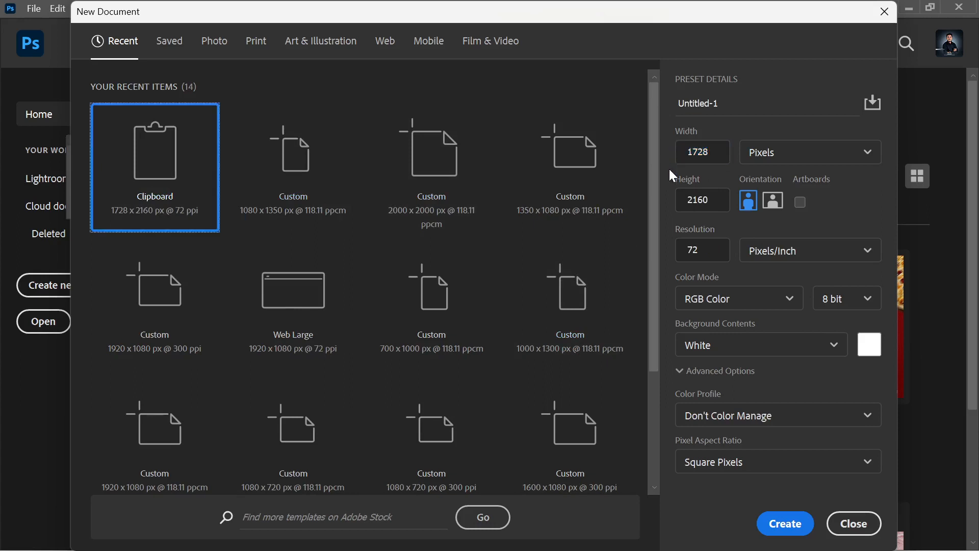
left_click(702, 152)
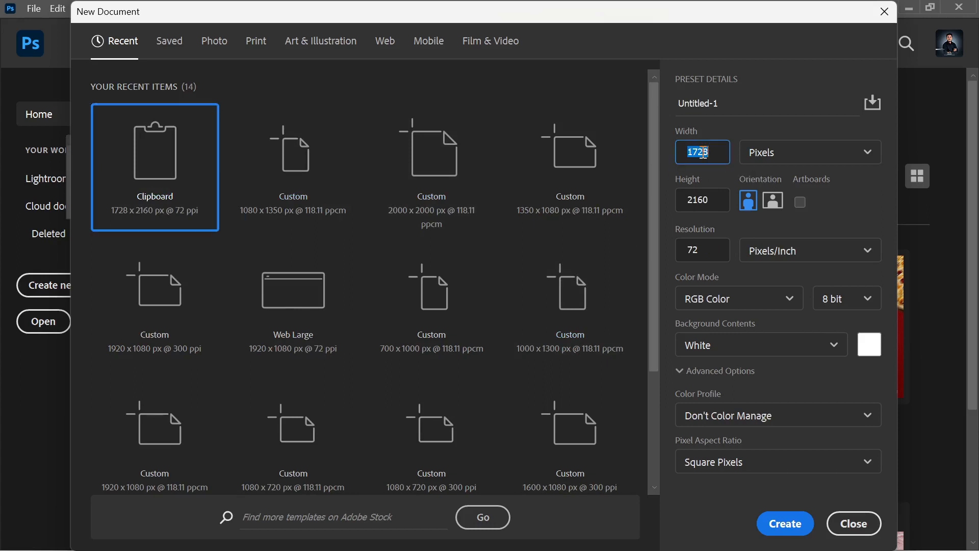
left_click(693, 198)
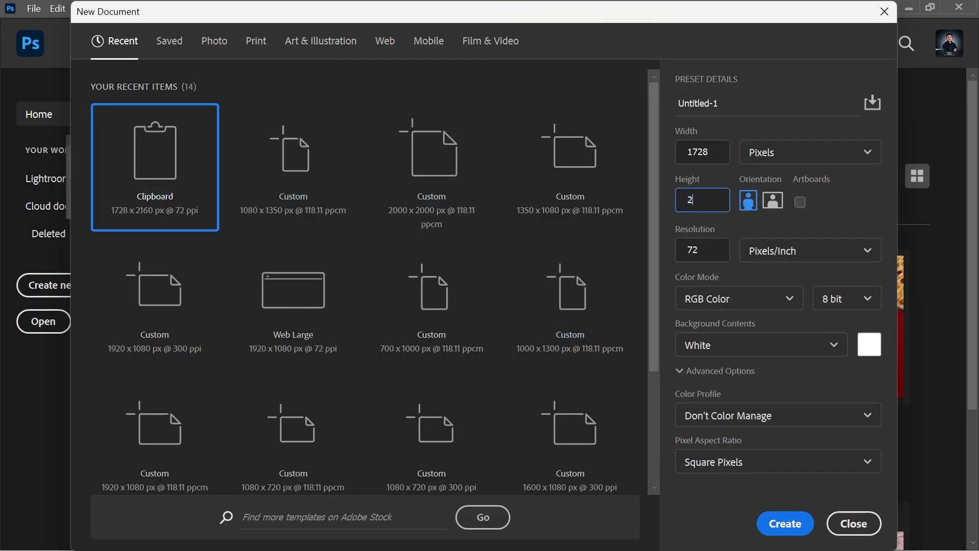
type("2000")
left_click_drag(700, 250, 682, 249)
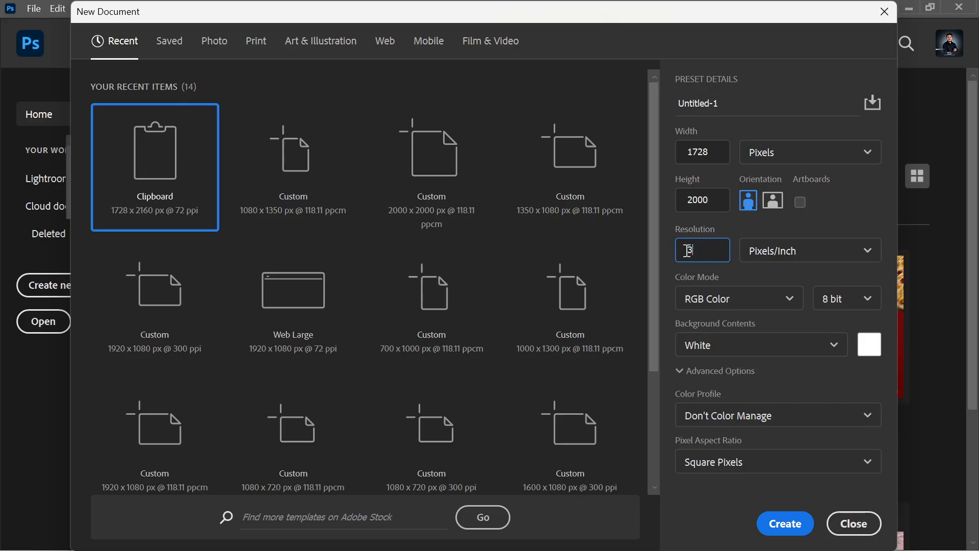
type("3000")
left_click(699, 152)
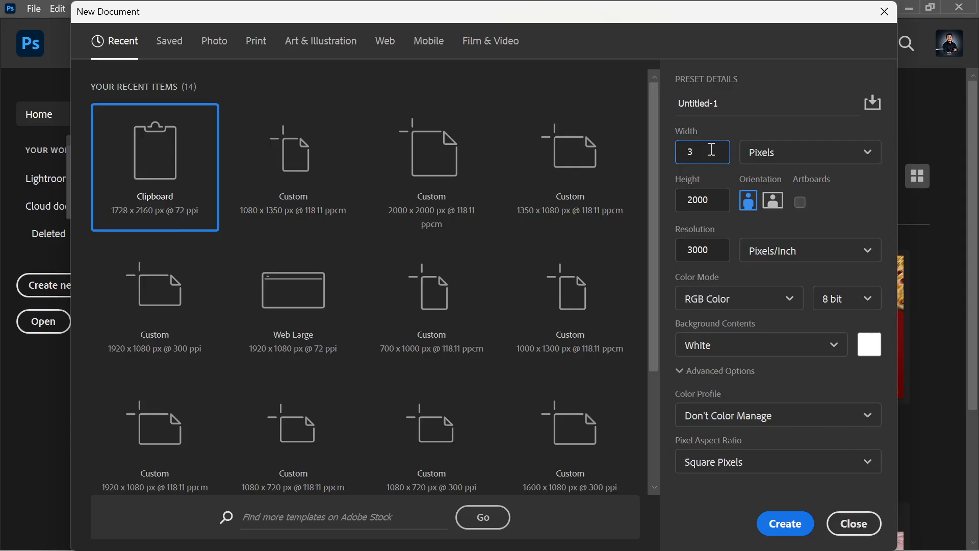
type("2000")
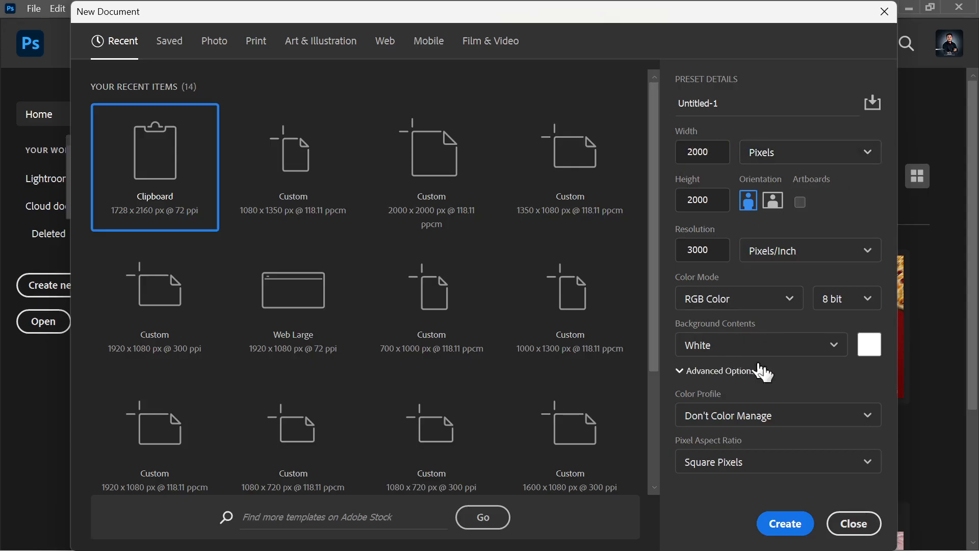
left_click(781, 521)
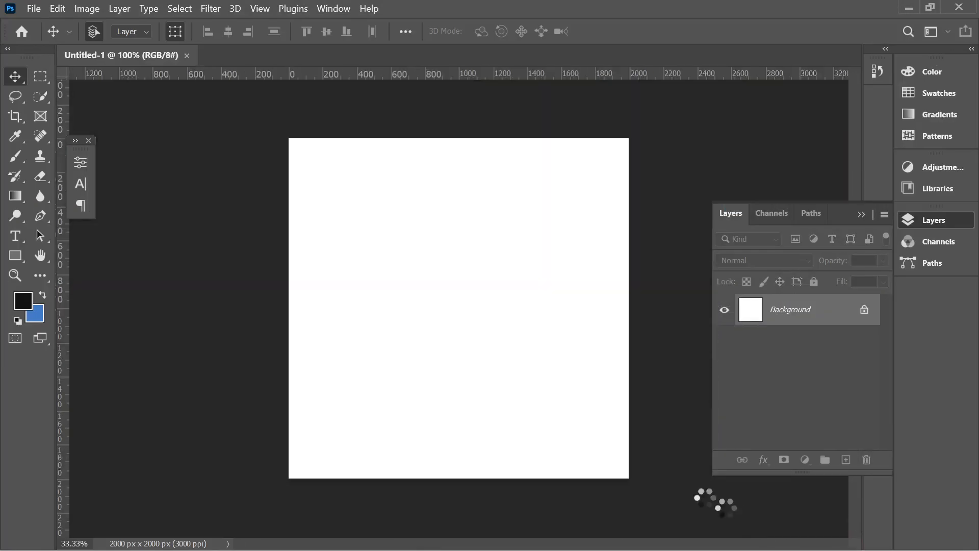
Try to place NIKE+PEGASUS+PREMIUM.jpg from the Downloads folder into the new document
mouse_move(474, 547)
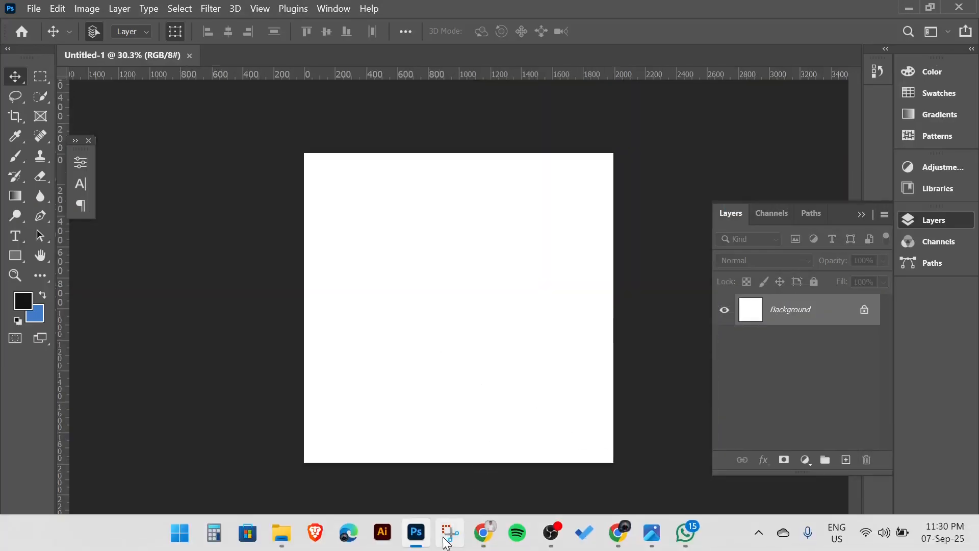
left_click_drag(355, 173, 463, 340)
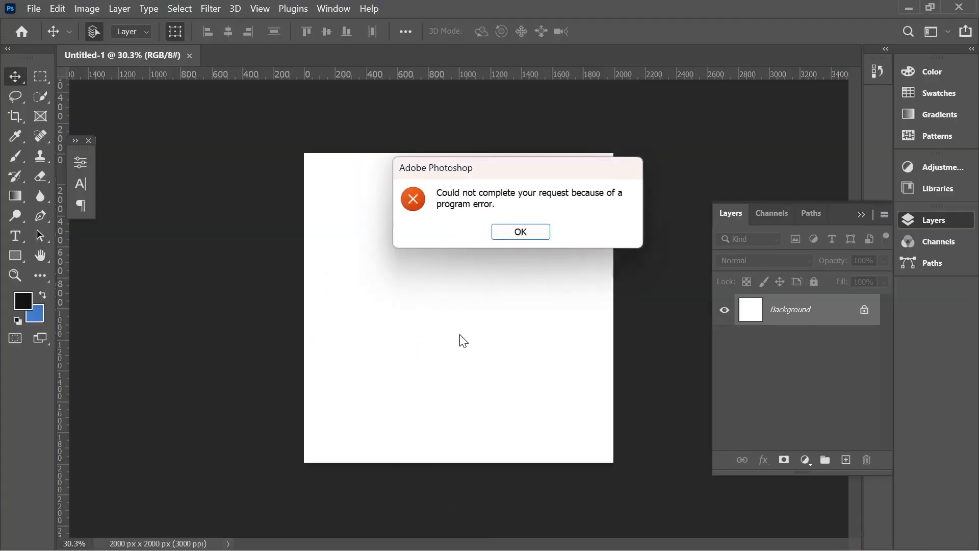
left_click(520, 232)
Switch to File Explorer and reopen NIKE+PEGASUS+PREMIUM.jpg from Downloads for editing in the image viewer
mouse_move(352, 546)
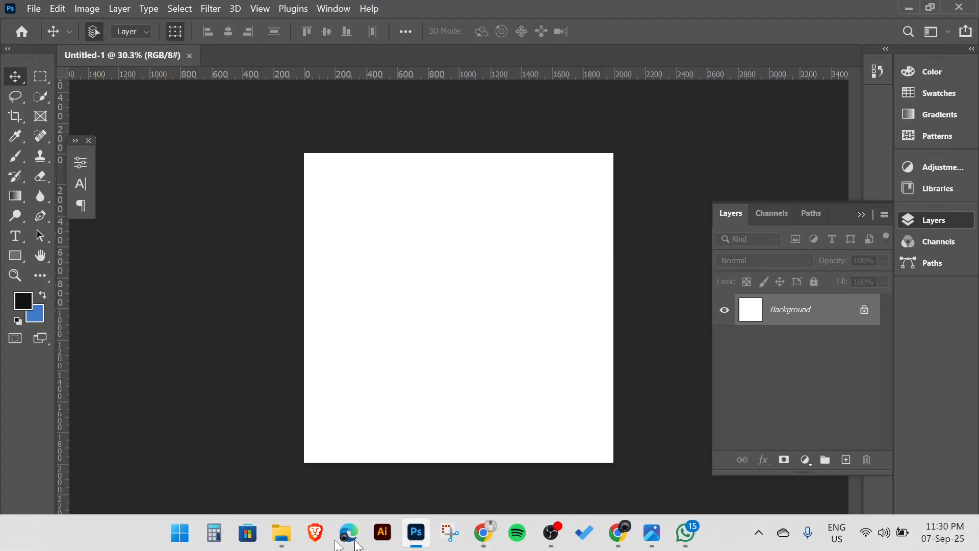
left_click(282, 533)
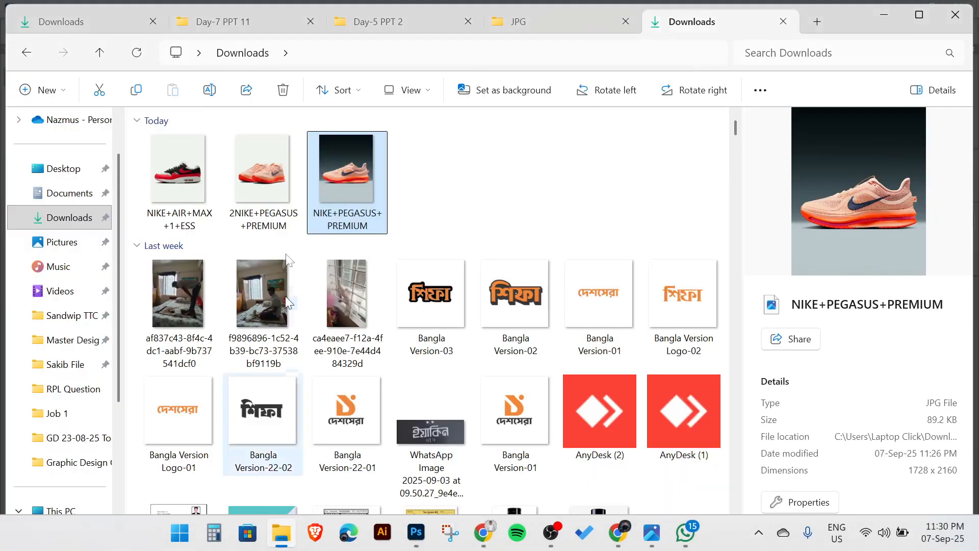
left_click(349, 172)
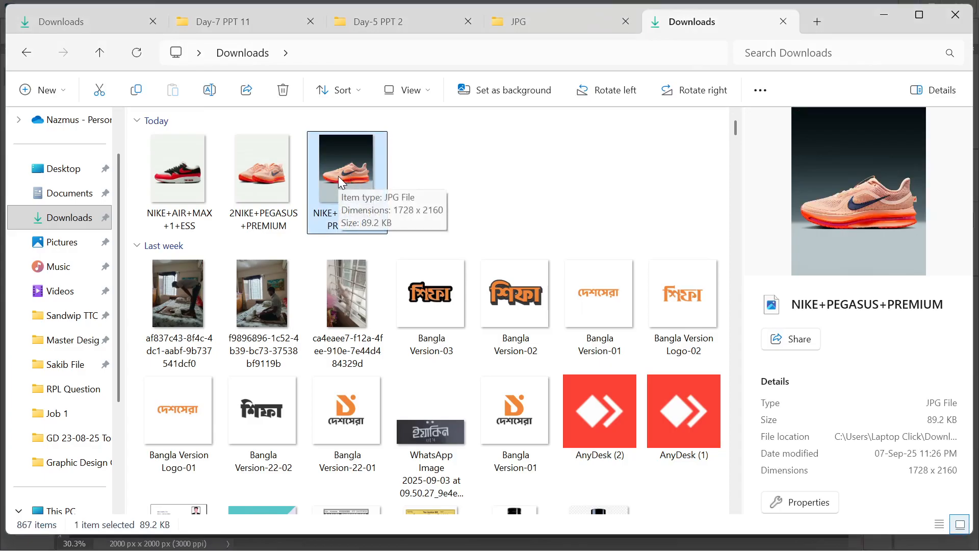
double_click(338, 173)
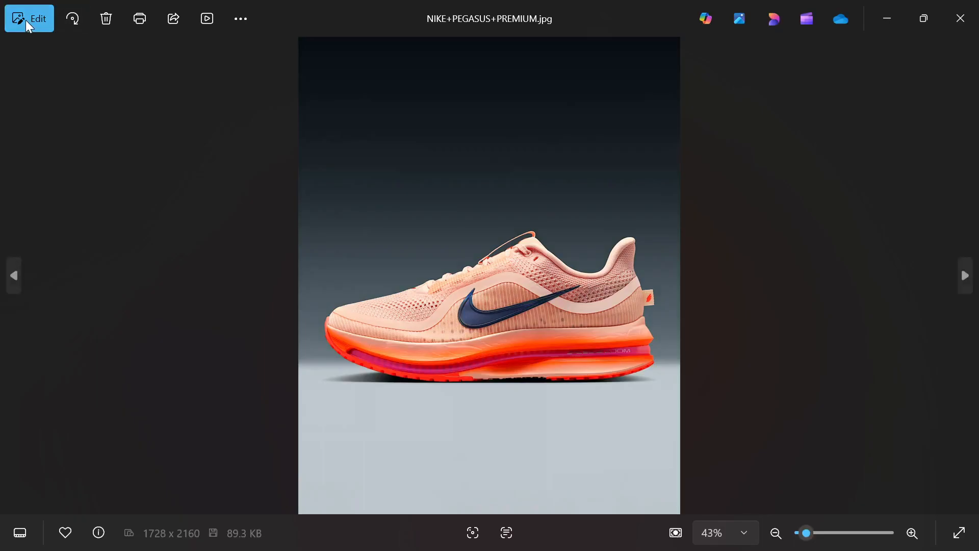
Crop the shoe image's upper and lower edges to 1728 x 1972, save it over the original and close the viewer
left_click(29, 21)
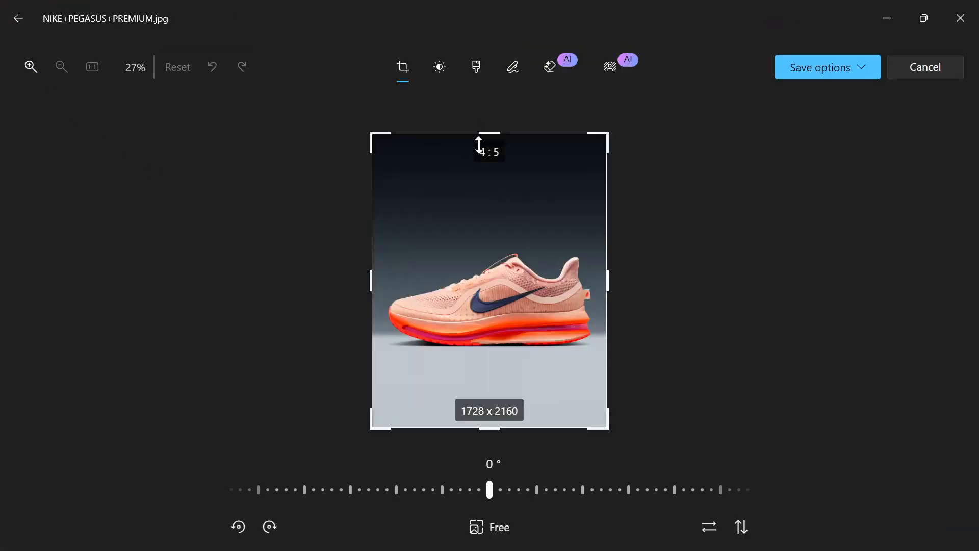
left_click_drag(492, 137, 492, 154)
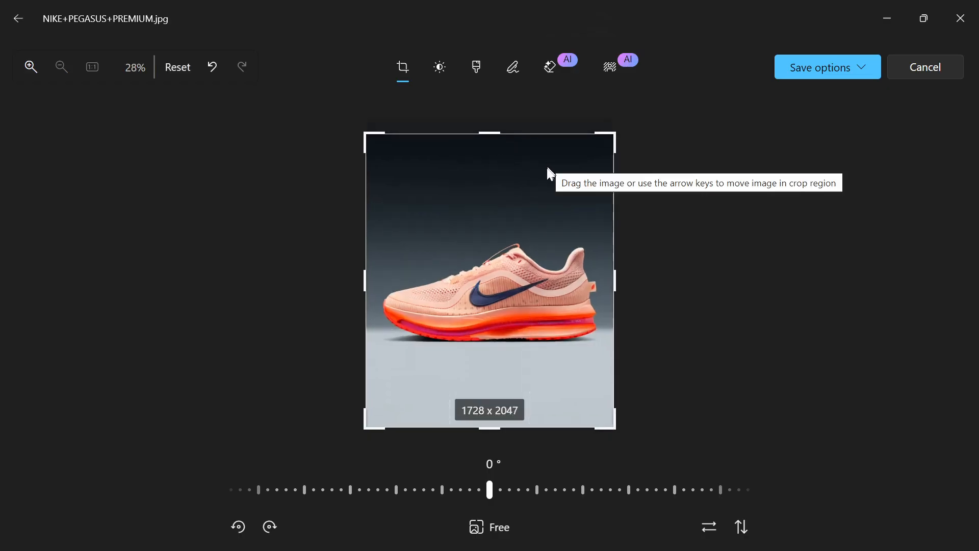
left_click_drag(491, 429, 490, 419)
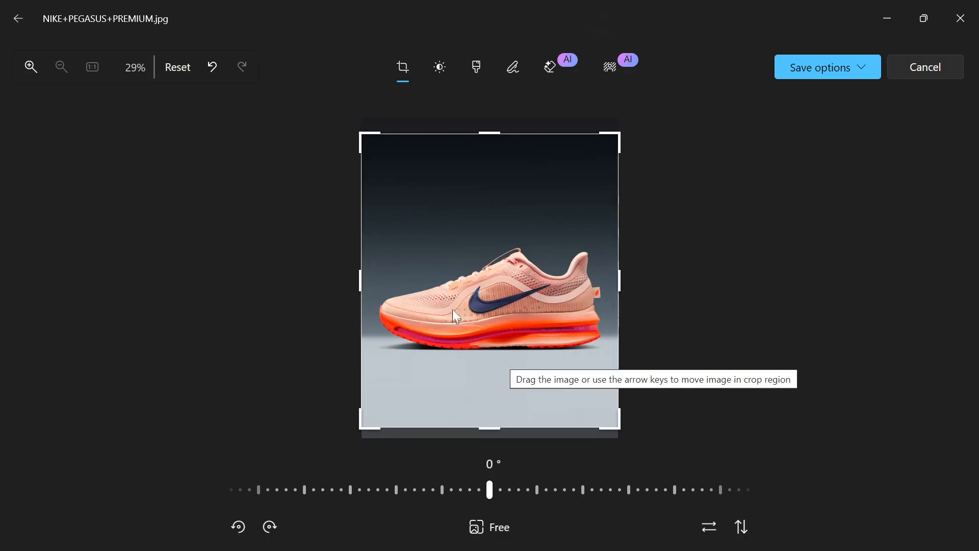
left_click(805, 76)
left_click(806, 121)
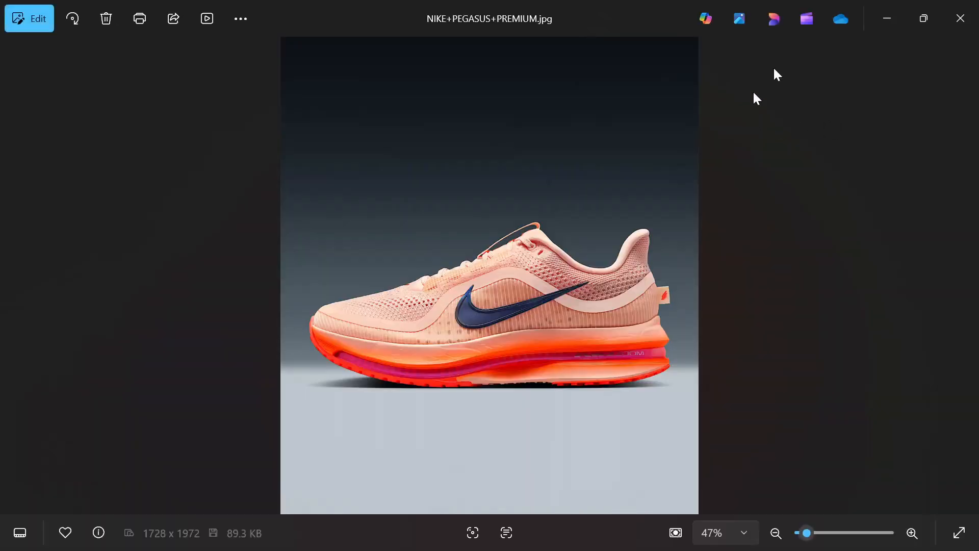
left_click(960, 18)
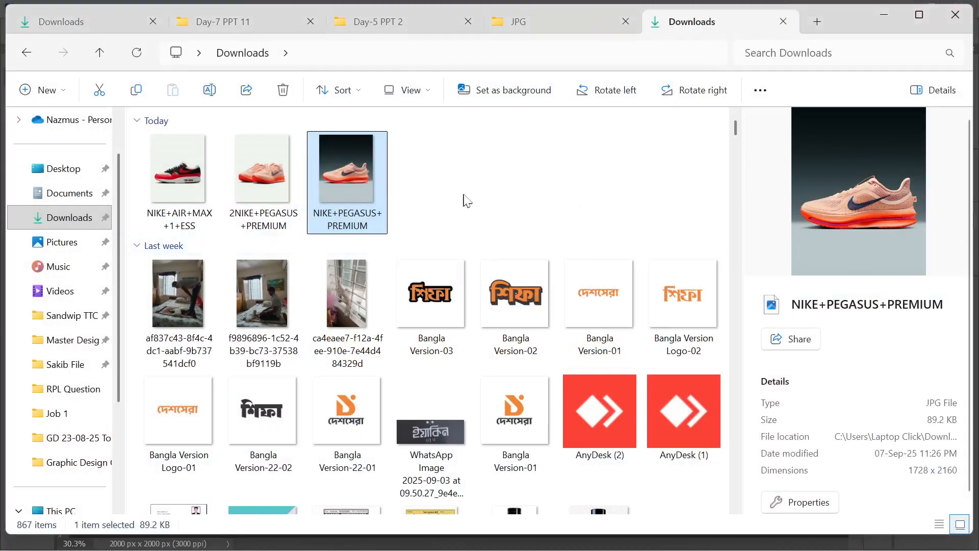
Refresh Downloads and place the cropped NIKE+PEGASUS+PREMIUM.jpg into the new Photoshop document
left_click(133, 55)
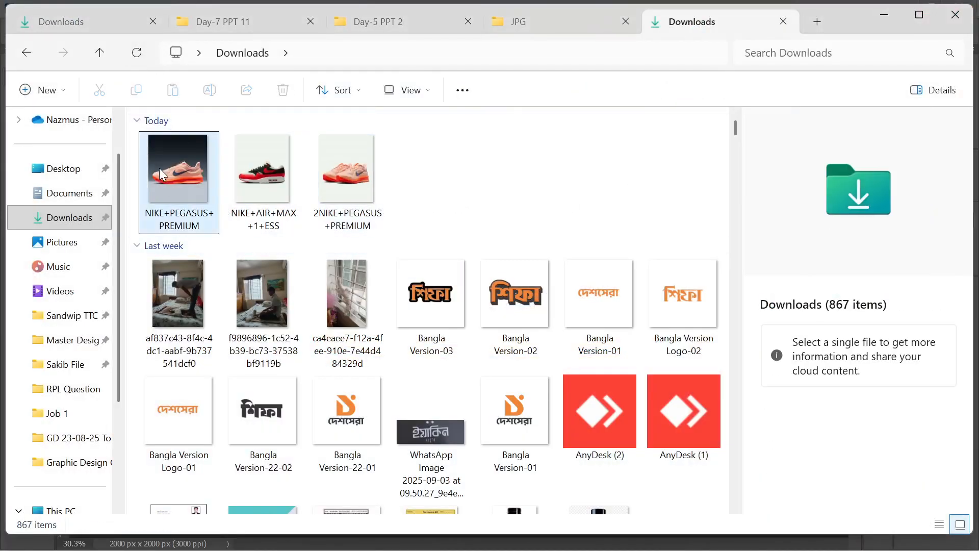
left_click_drag(160, 164, 442, 372)
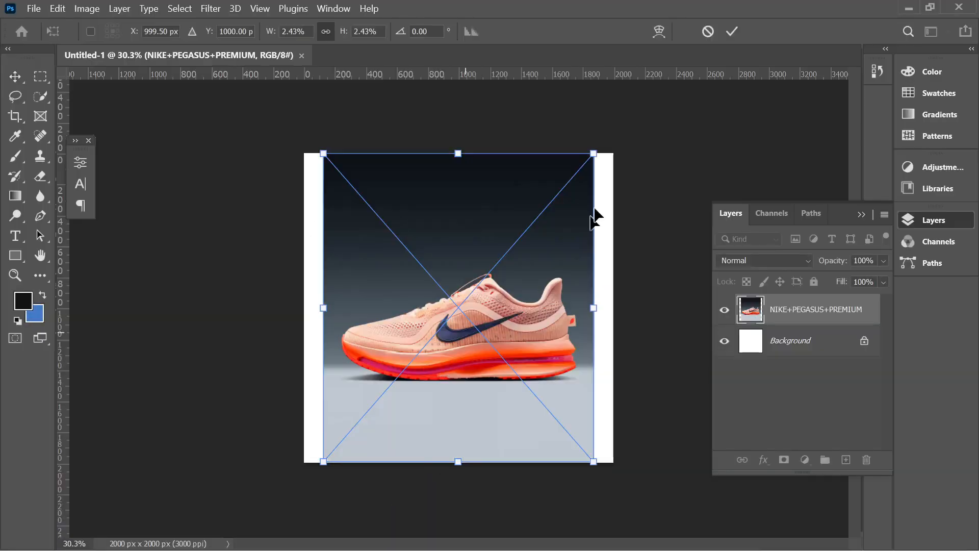
left_click(732, 32)
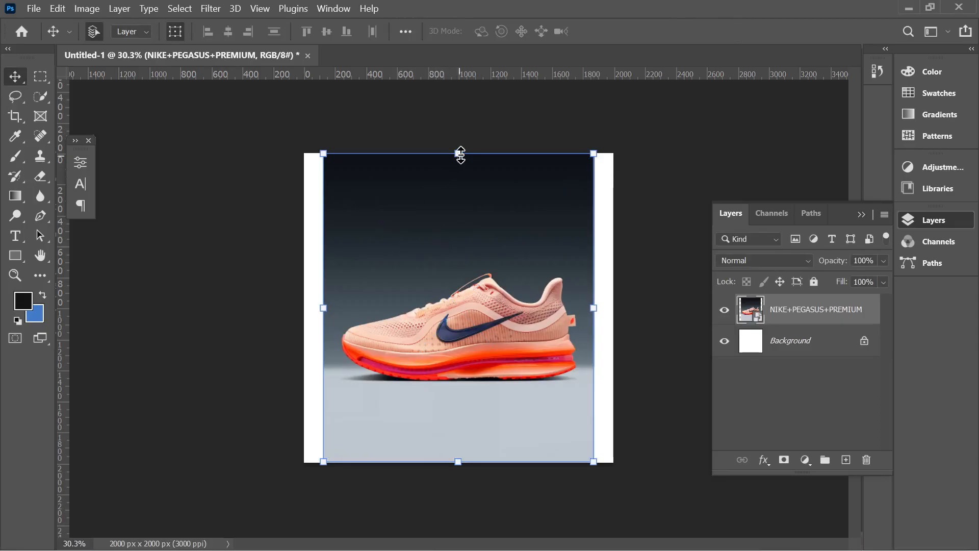
Scale the placed shoe image down to about 1.88% and move it slightly above the canvas centre
left_click_drag(461, 155, 461, 224)
left_click_drag(468, 371, 469, 320)
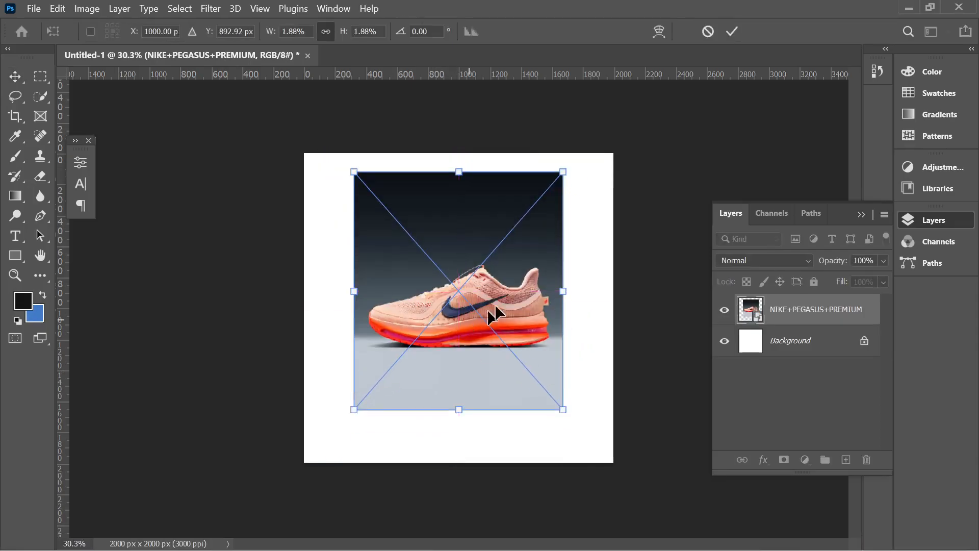
left_click(733, 32)
Rasterize the NIKE+PEGASUS+PREMIUM smart object layer
scroll(475, 310, "up", 7)
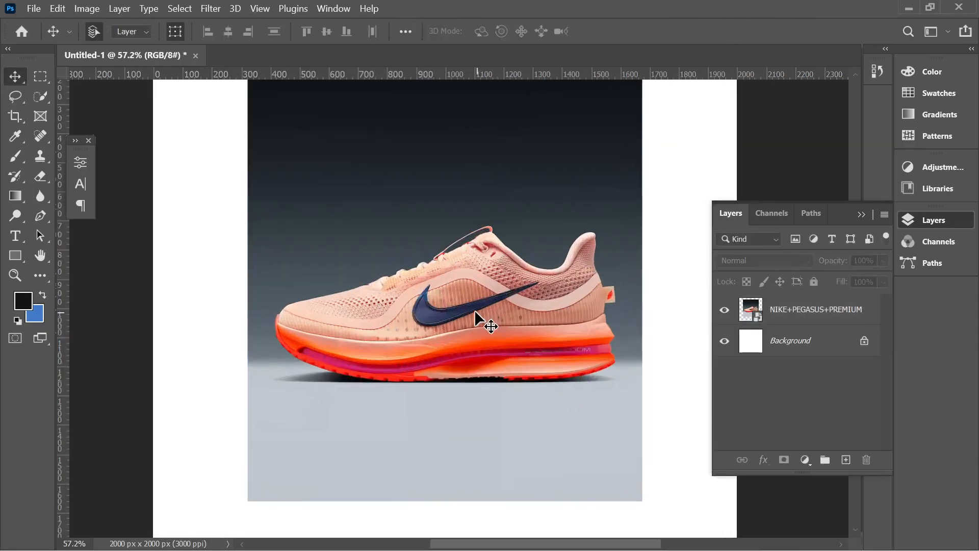
left_click(473, 310)
scroll(394, 340, "down", 2)
right_click(777, 313)
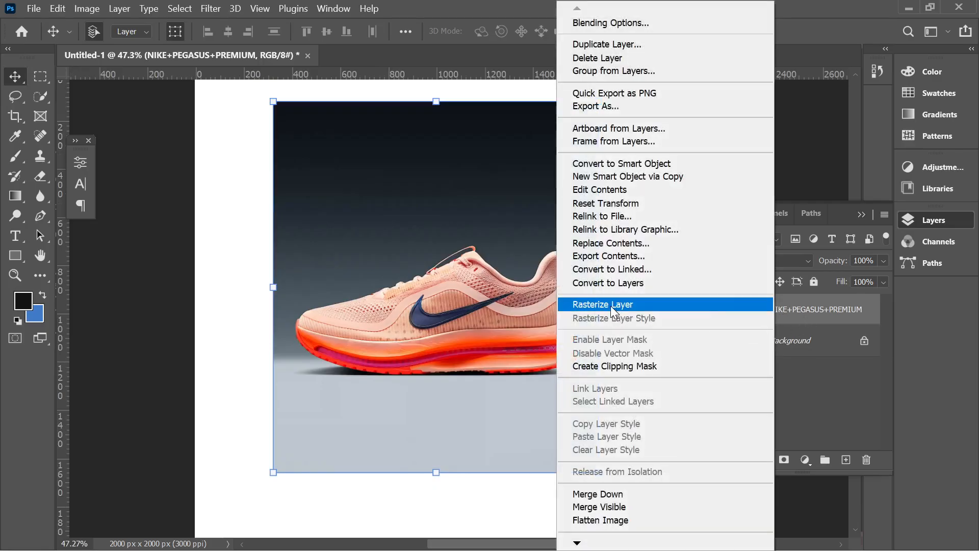
left_click(630, 305)
left_click(42, 100)
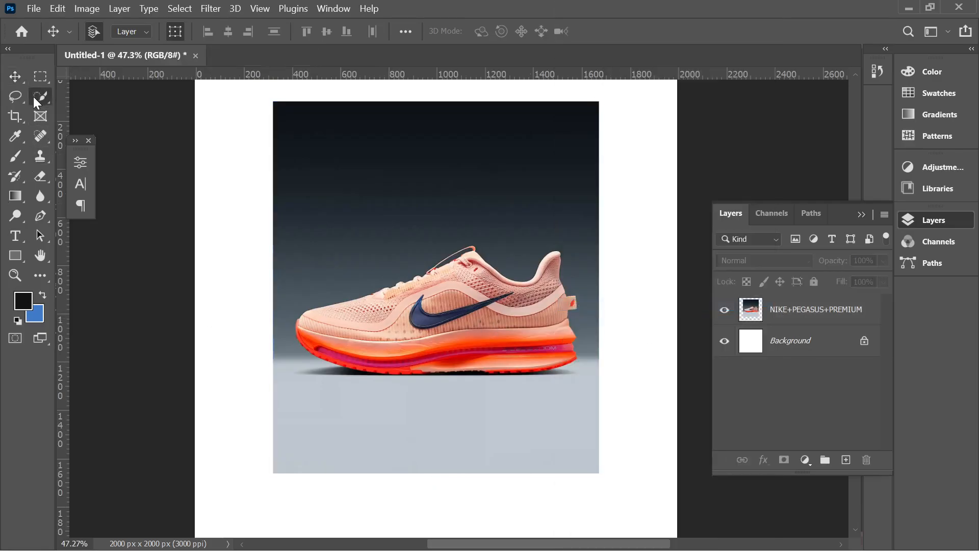
scroll(429, 367, "up", 5)
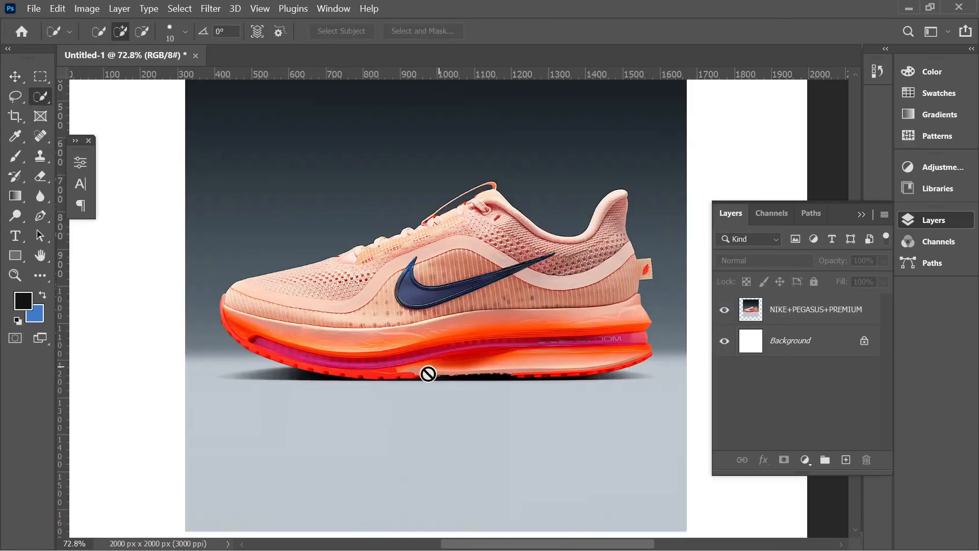
scroll(428, 375, "up", 8)
scroll(233, 350, "down", 8)
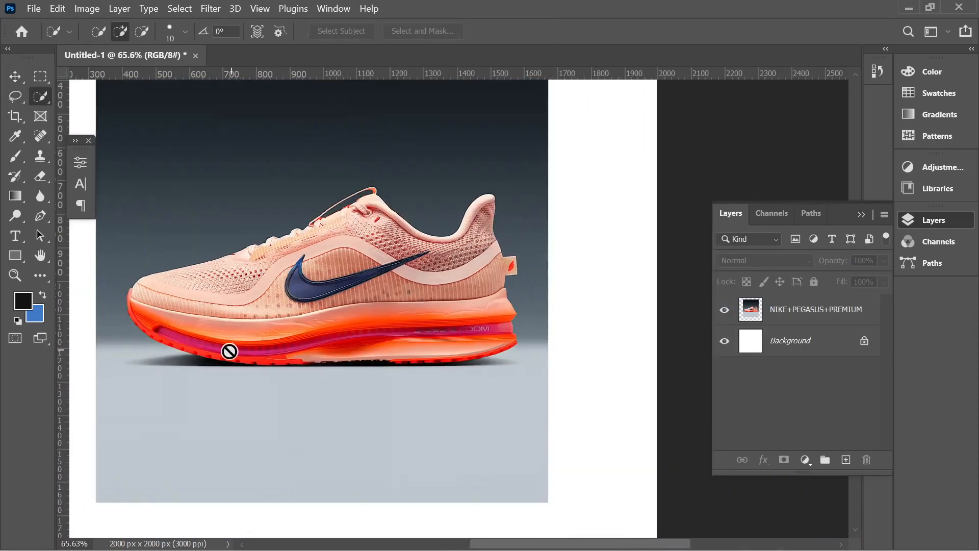
scroll(411, 328, "down", 3)
left_click(18, 80)
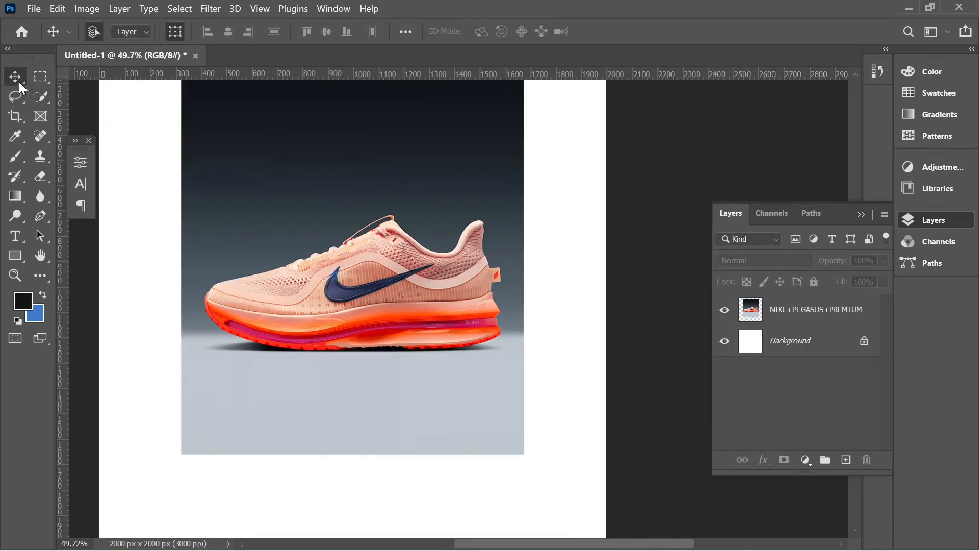
Select the whole shoe on the NIKE+PEGASUS+PREMIUM layer using the Object Selection tool in Rectangle mode
right_click(38, 101)
left_click(77, 99)
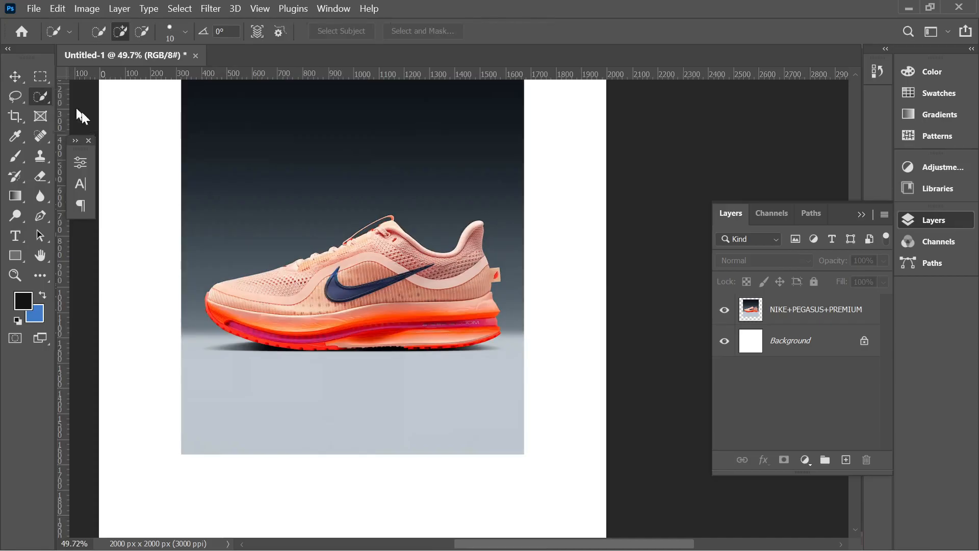
scroll(412, 317, "down", 2)
left_click(797, 308)
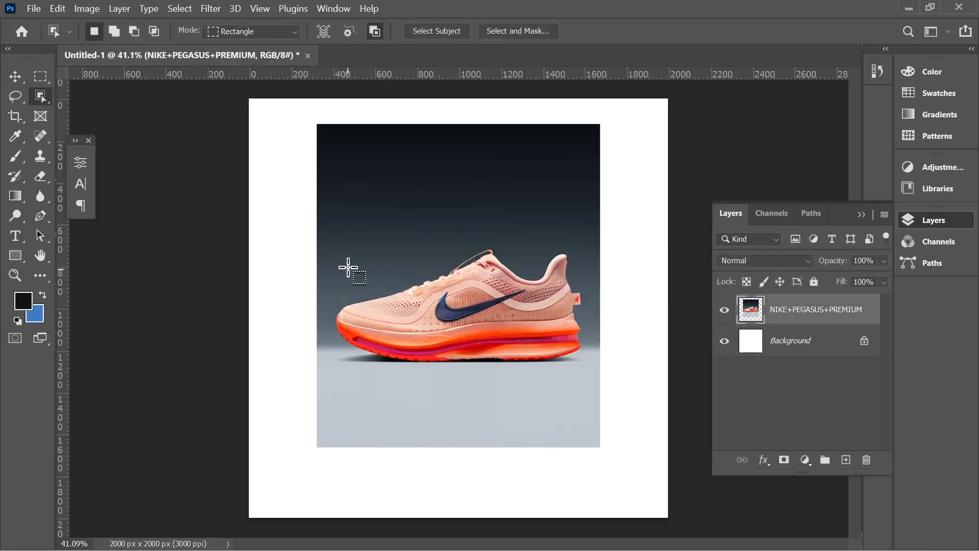
left_click_drag(327, 236, 593, 378)
scroll(510, 329, "up", 5)
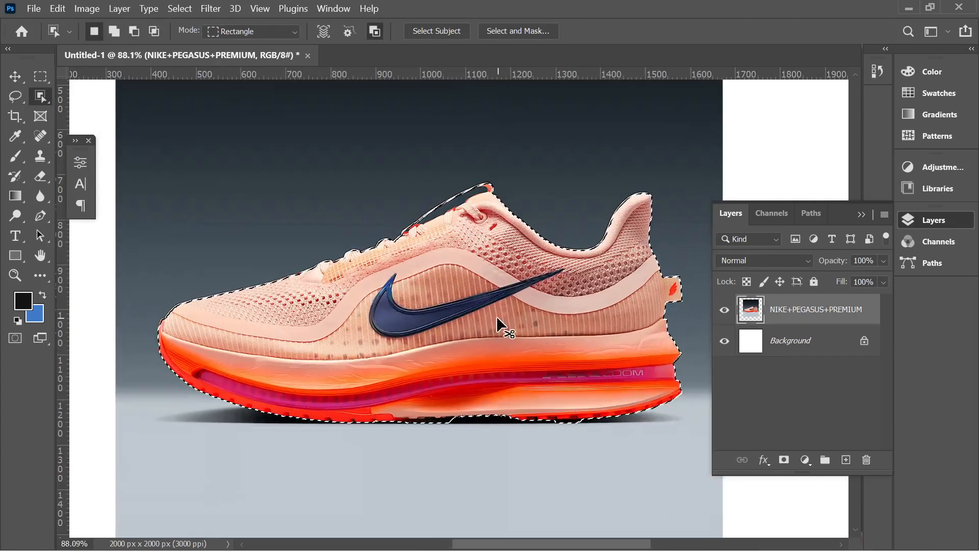
Delete the background around the selected shoe on the NIKE+PEGASUS+PREMIUM layer and deselect
key("Delete")
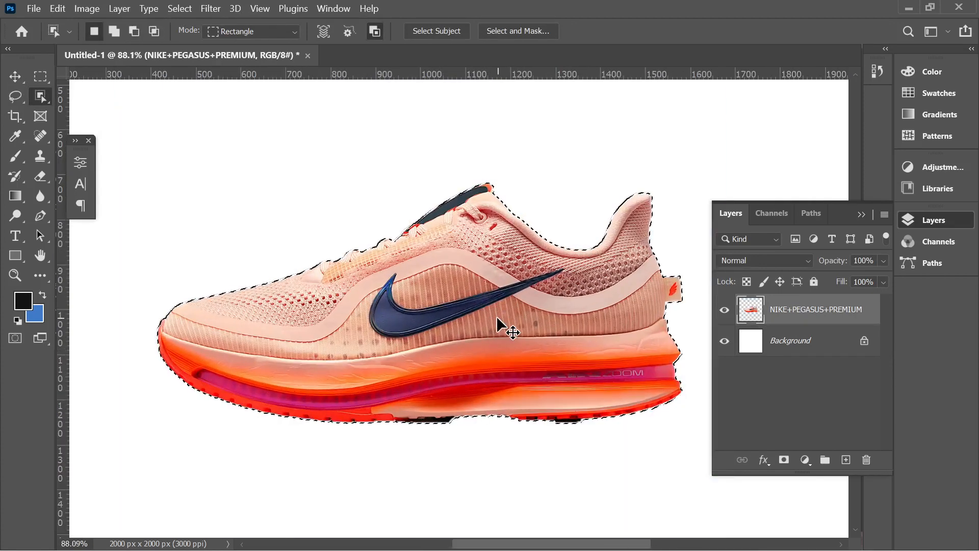
key("ctrl+d")
scroll(406, 376, "down", 2)
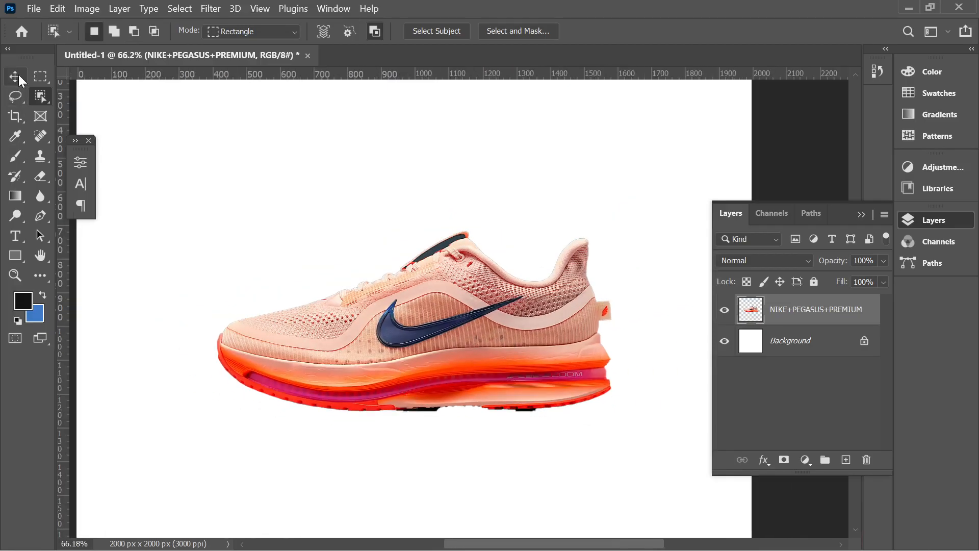
Examine the edges of the cut-out shoe, especially along the sole from the heel to the midfoot
left_click(19, 77)
left_click(348, 252)
scroll(391, 331, "down", 2)
scroll(547, 384, "up", 3)
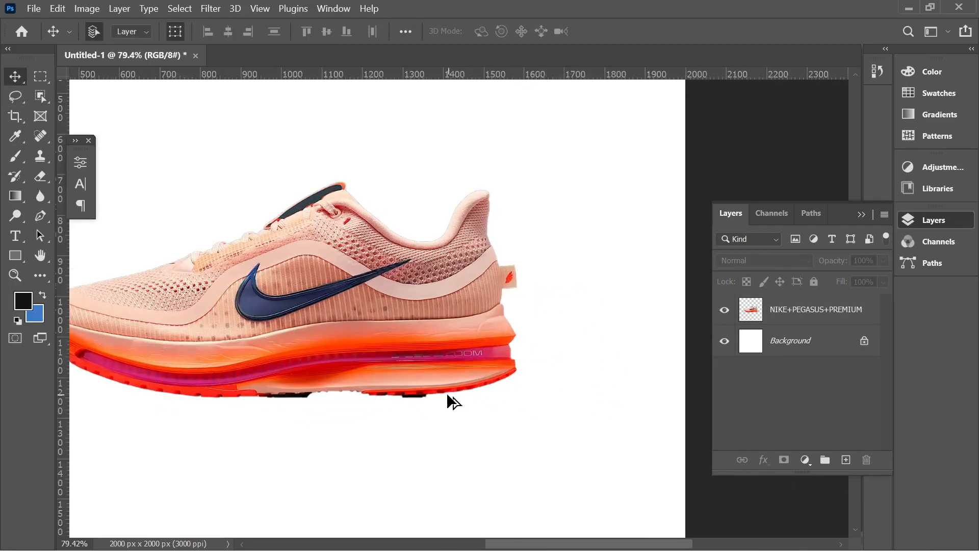
scroll(448, 394, "up", 3)
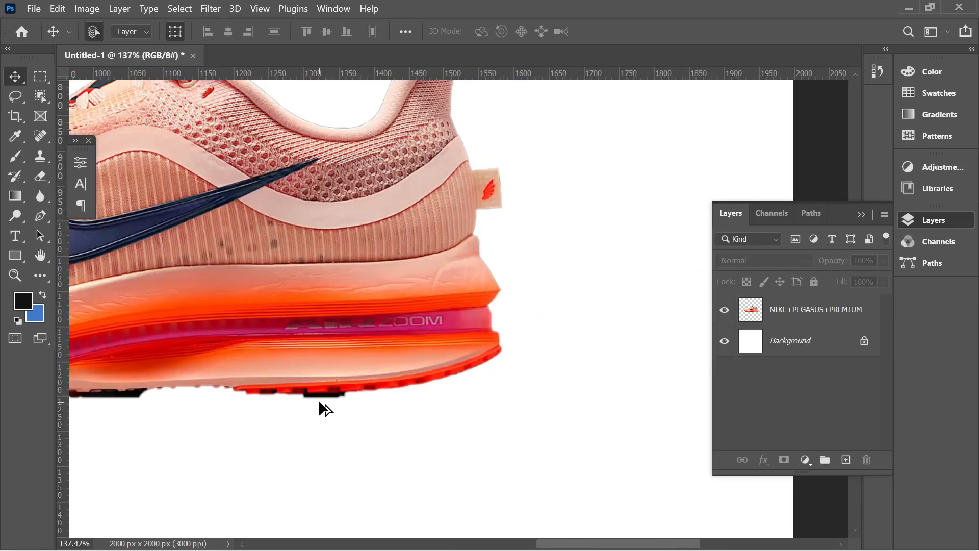
left_click_drag(179, 364, 465, 359)
scroll(447, 419, "up", 4)
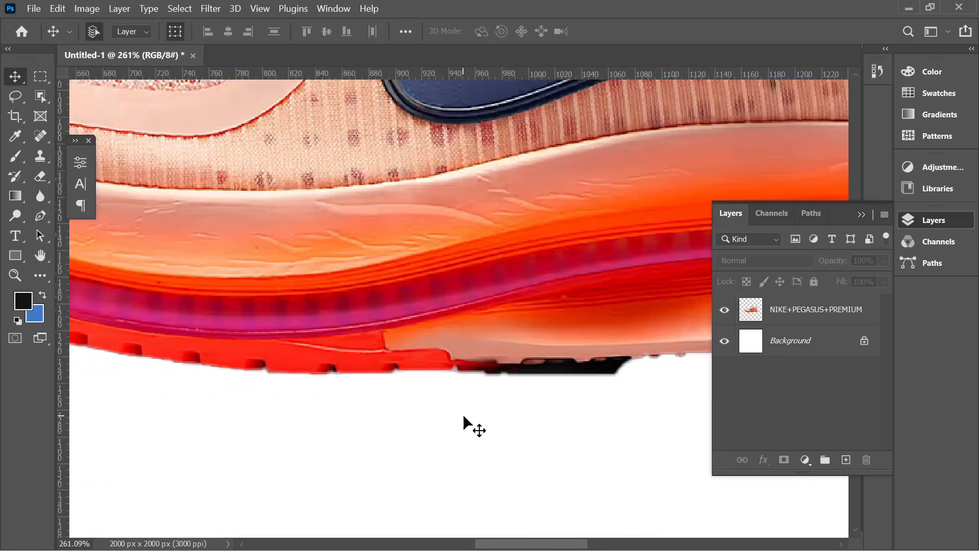
scroll(487, 407, "down", 2)
scroll(325, 389, "down", 2)
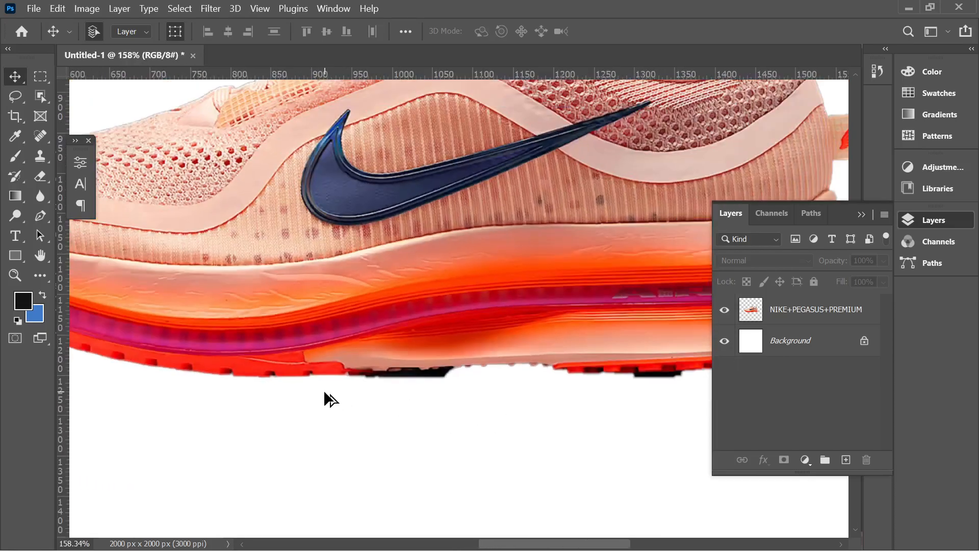
Delete the cut-out NIKE+PEGASUS+PREMIUM shoe layer from the document
scroll(329, 391, "down", 4)
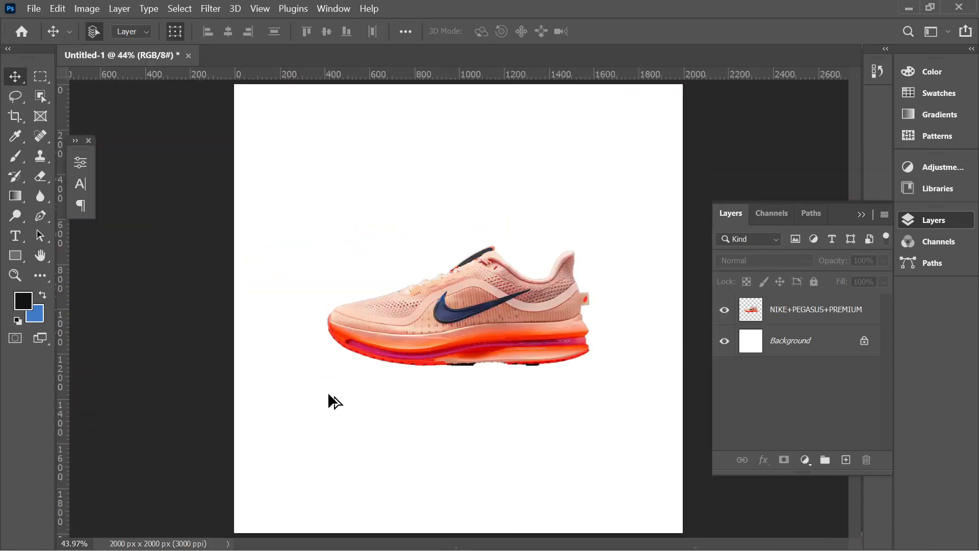
left_click_drag(526, 337, 455, 308)
key("Delete")
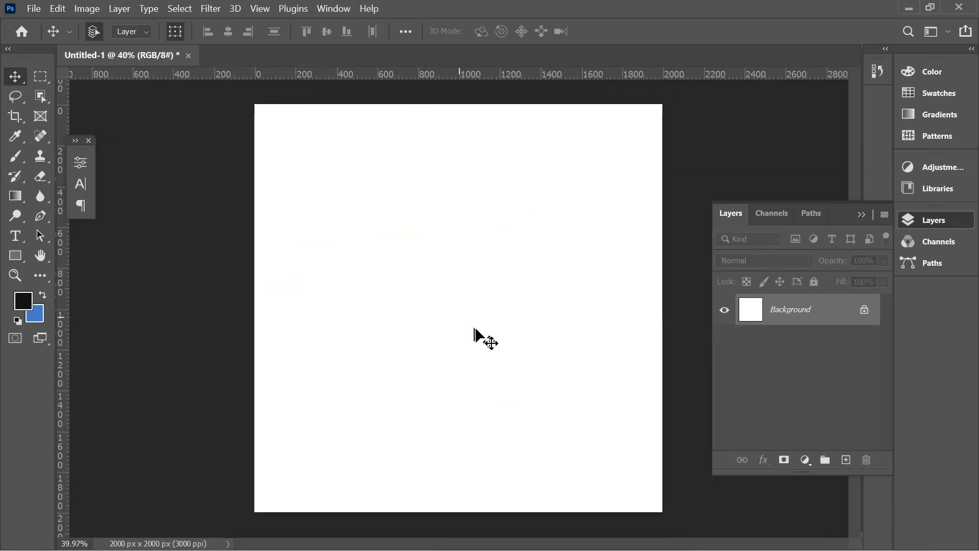
Switch to Chrome and look through the bookmark folders, including AI, Social M Site and Video Site
left_click(497, 536)
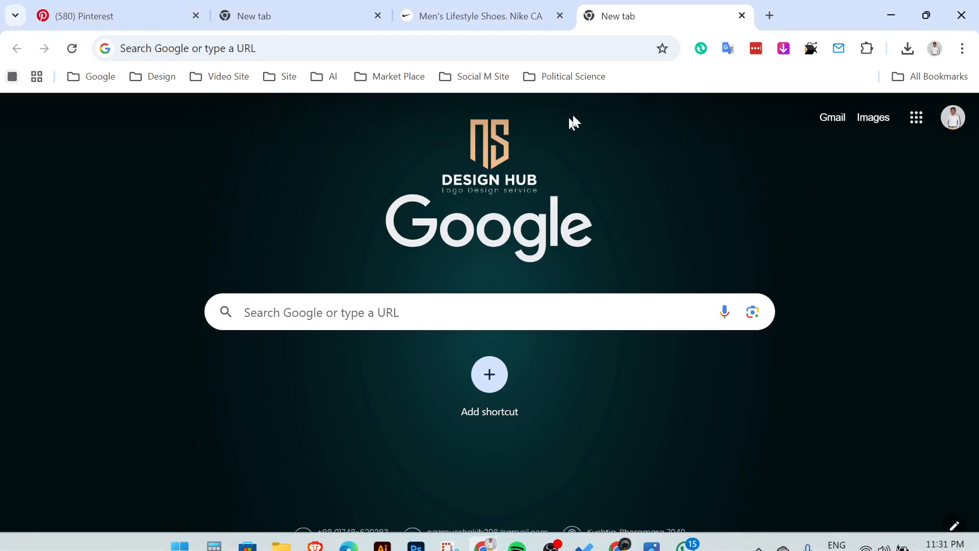
left_click(456, 81)
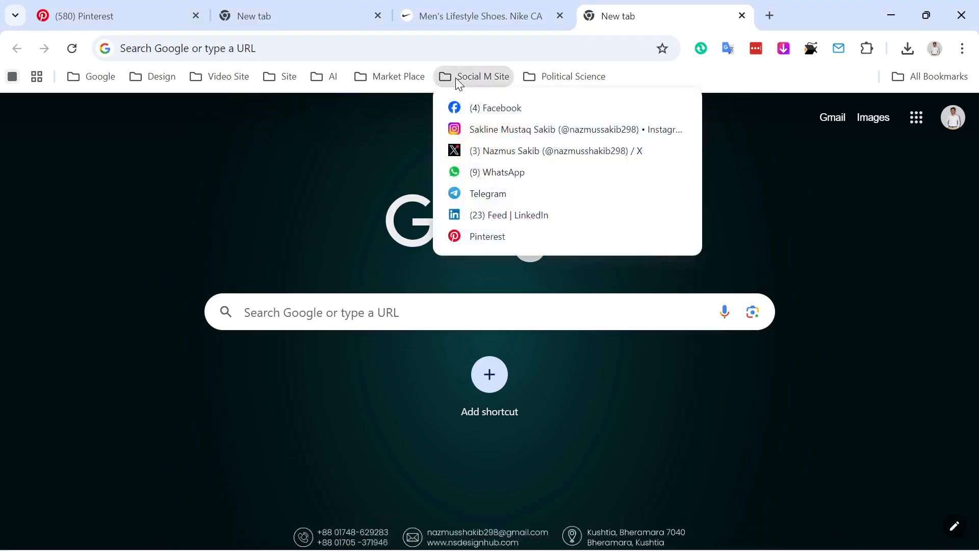
mouse_move(334, 78)
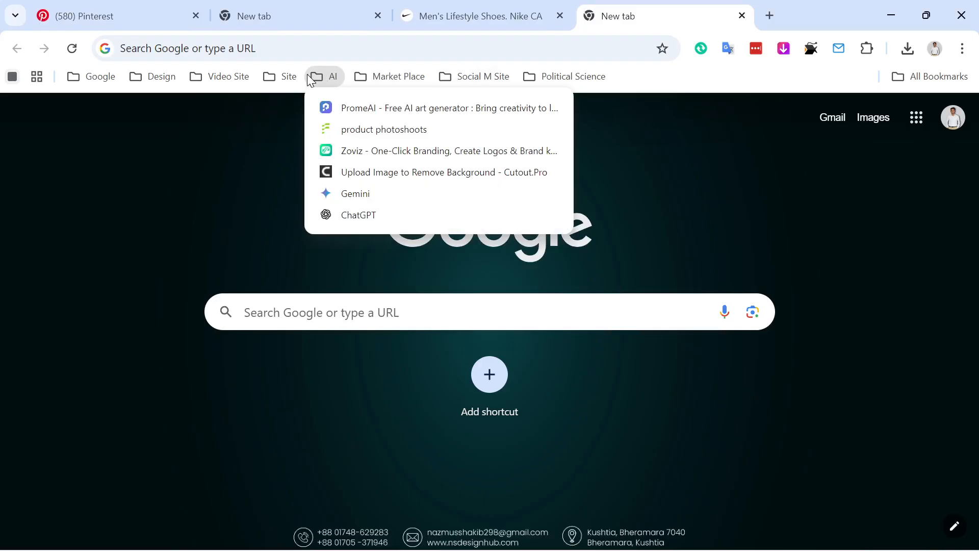
mouse_move(475, 78)
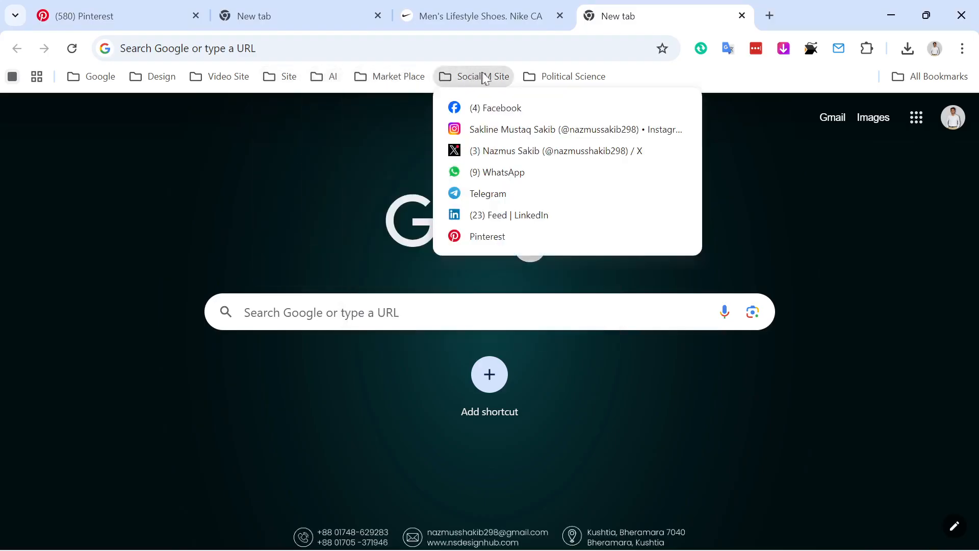
mouse_move(243, 80)
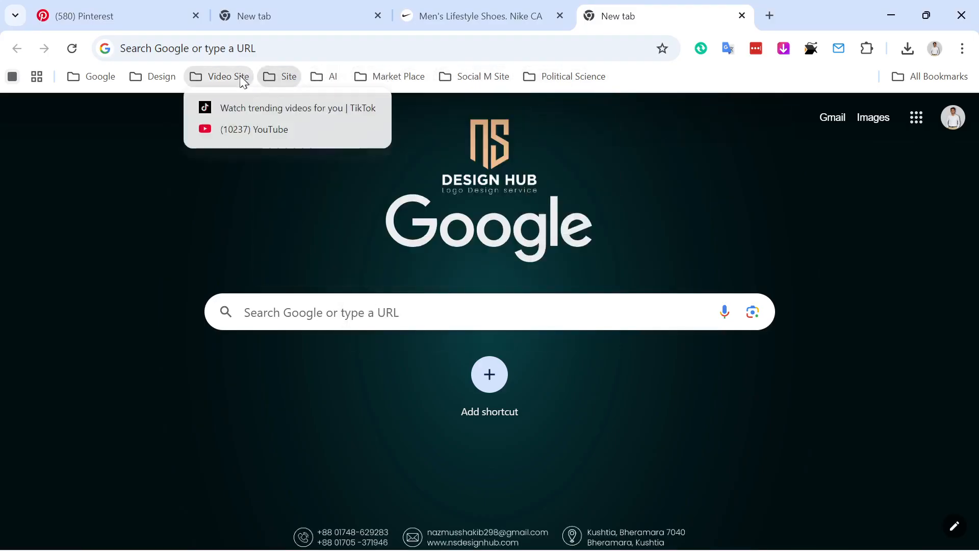
mouse_move(370, 81)
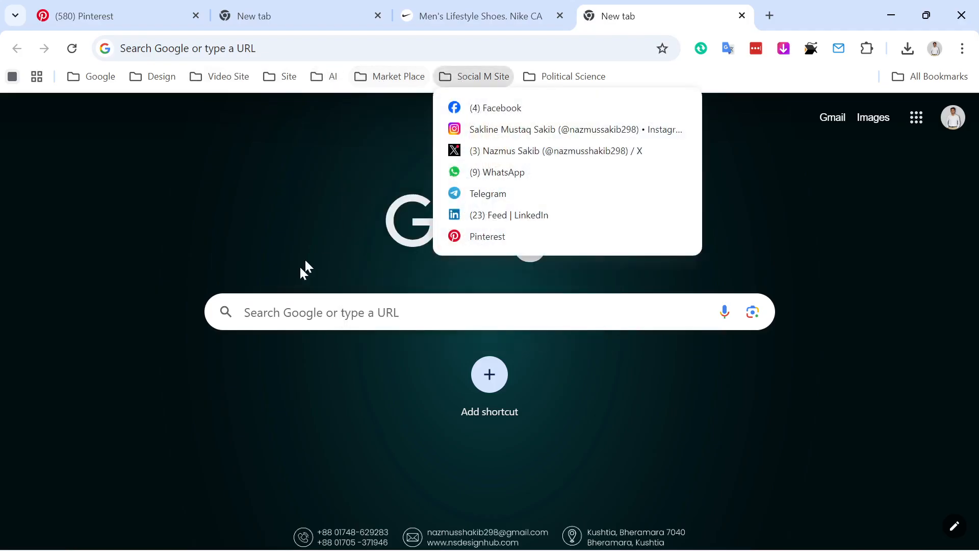
Search Google for photoroom and open Photoroom's Background Remover page
left_click(313, 301)
type("p")
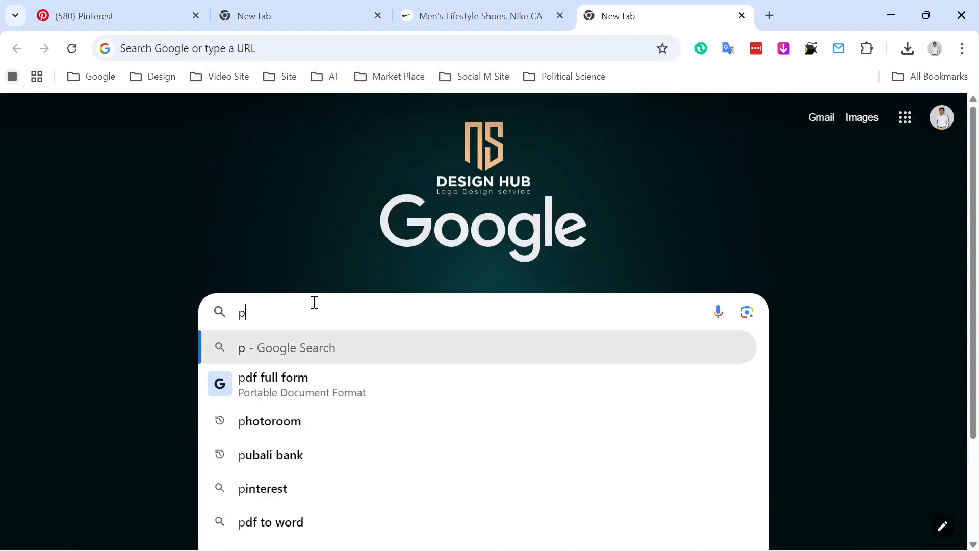
key("BackSpace")
type("photo")
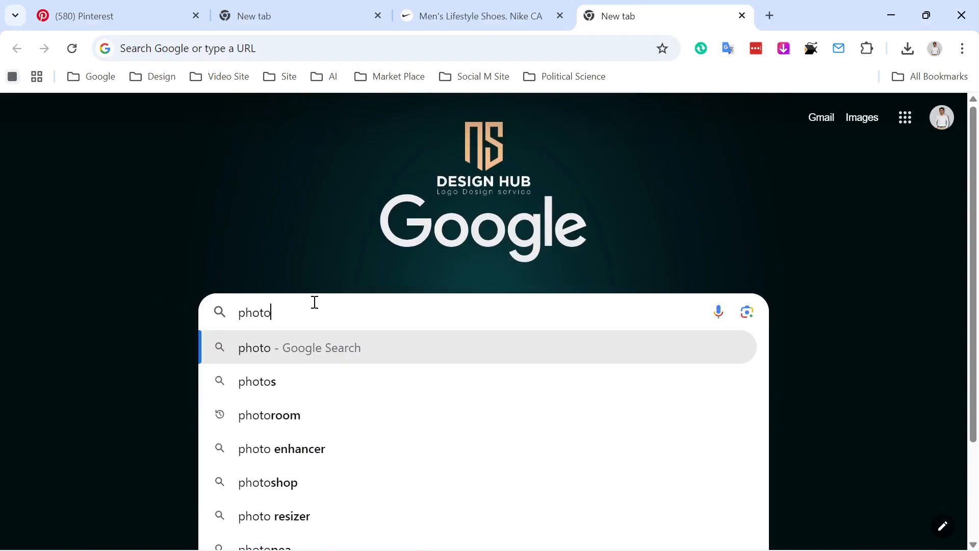
key("Down")
key("Down")
key("Up")
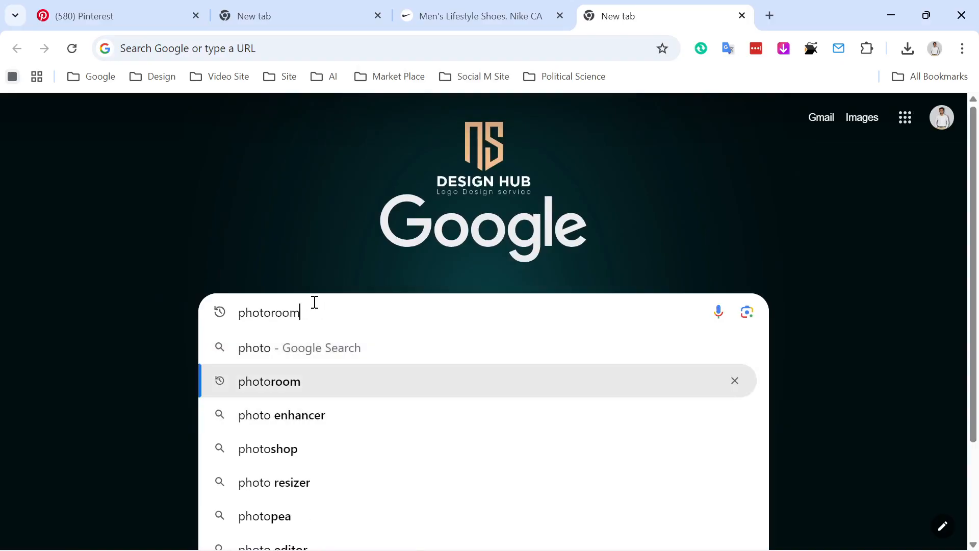
key("Return")
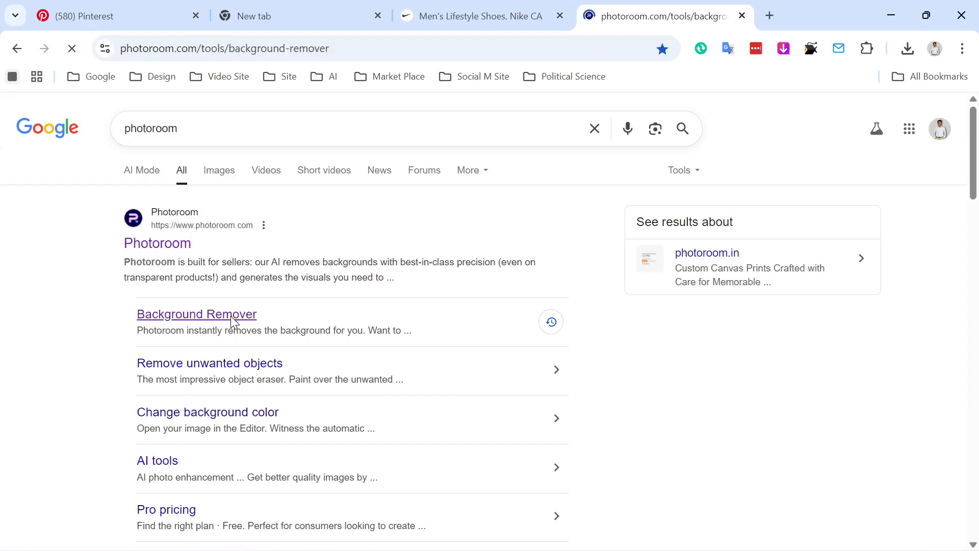
Examine the Background Remover page's upload area and sample images, and try to start from a photo
scroll(422, 346, "down", 3)
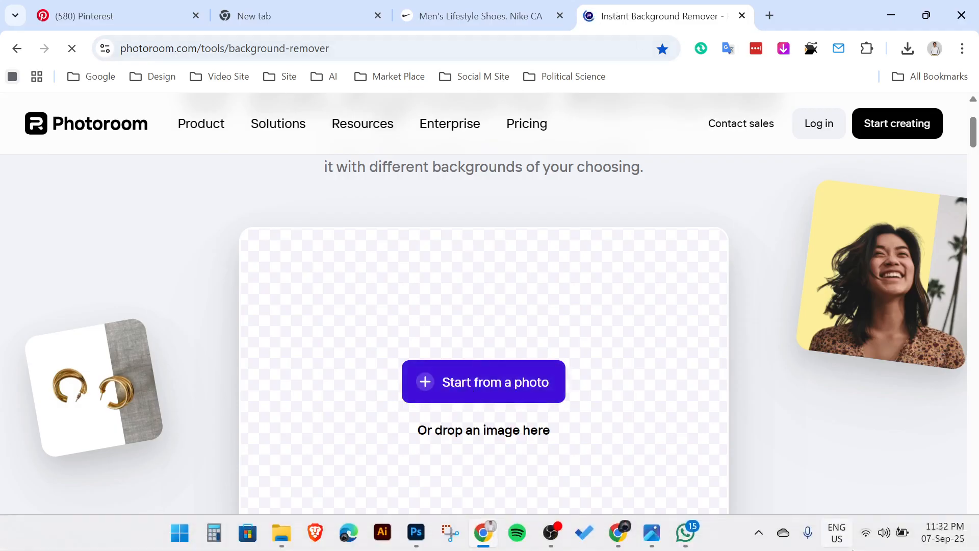
scroll(387, 285, "down", 5)
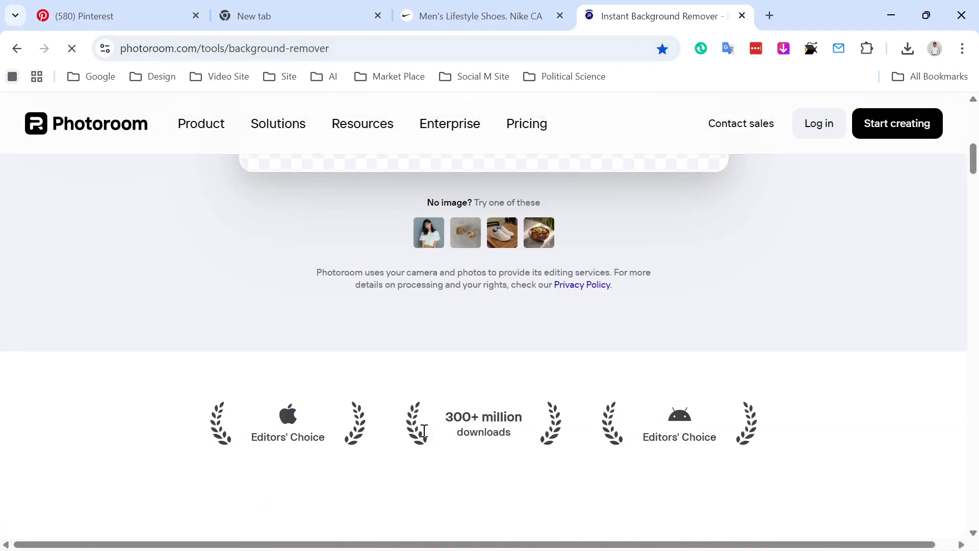
scroll(384, 281, "up", 5)
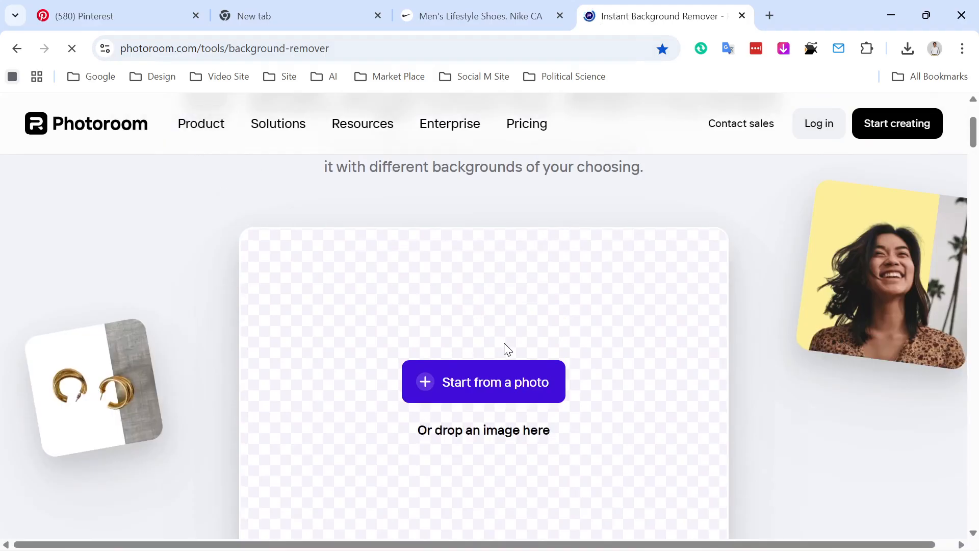
scroll(513, 385, "down", 8)
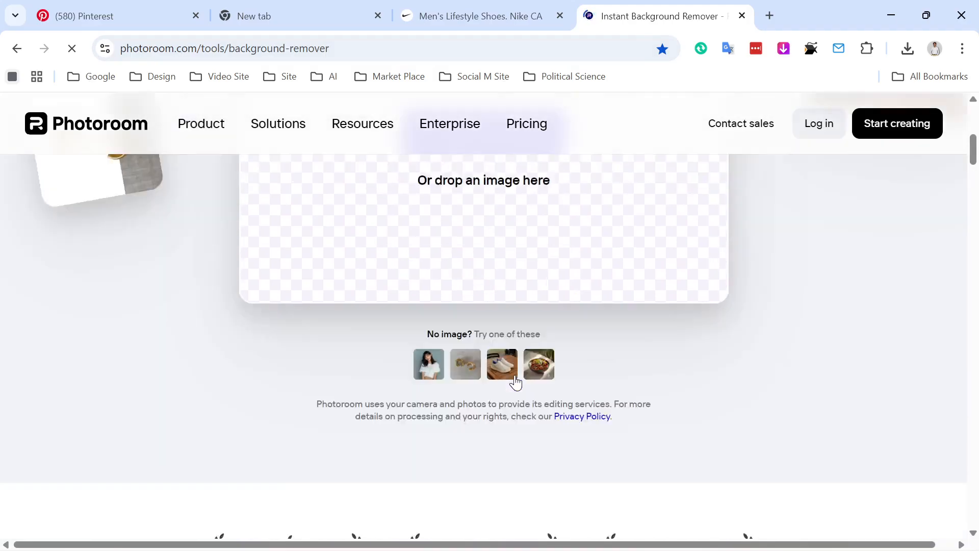
scroll(513, 385, "up", 10)
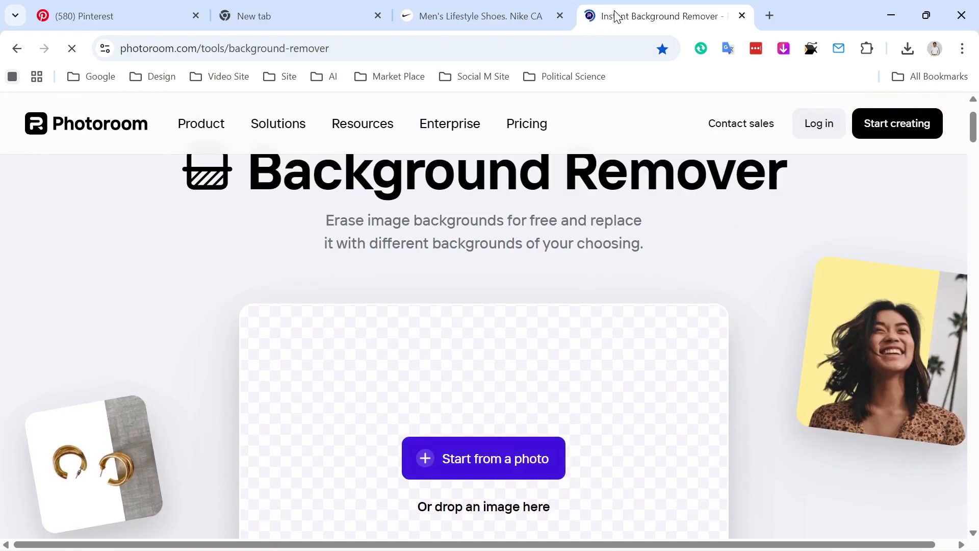
mouse_move(914, 531)
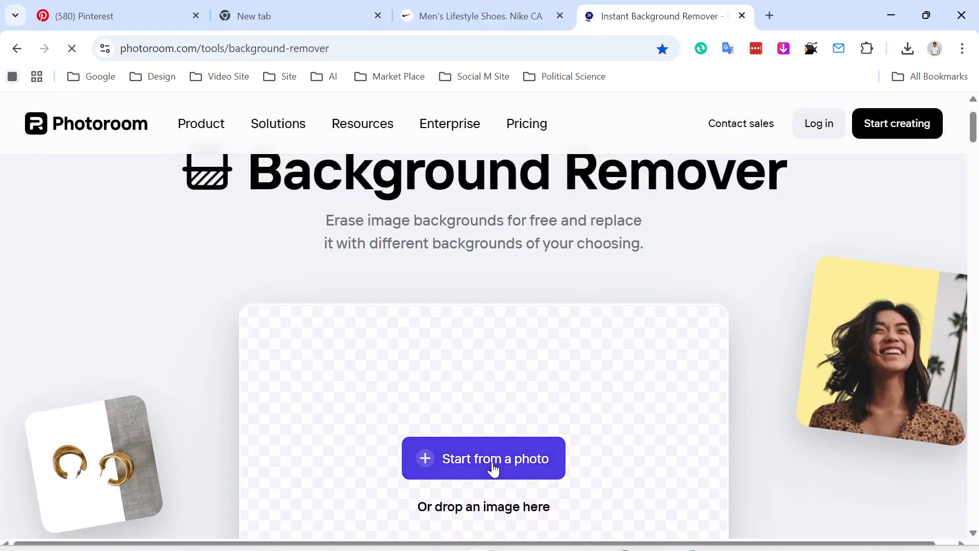
left_click(494, 467)
scroll(494, 467, "down", 3)
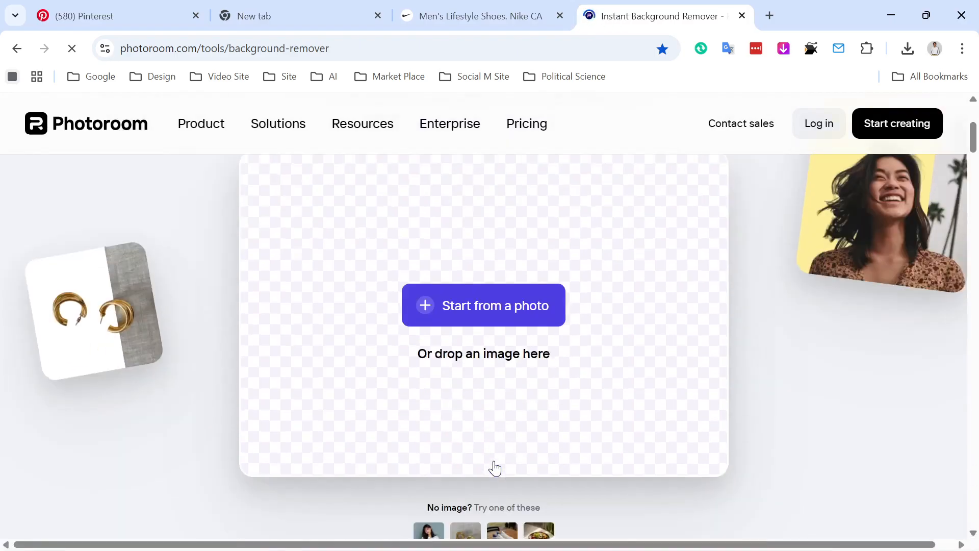
scroll(494, 467, "up", 3)
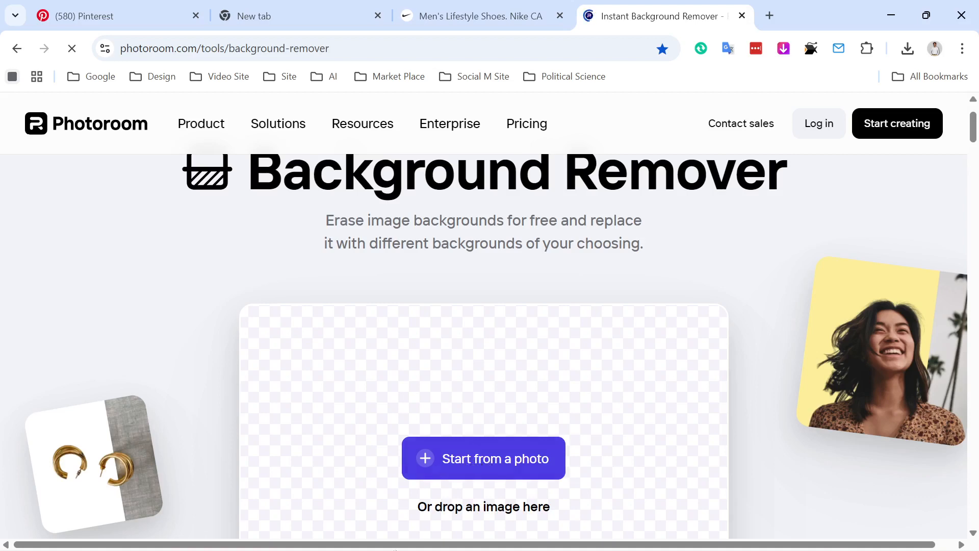
Switch to File Explorer and open Shoe Design 9 from the PS Design File > Shoes Design folder in Photoshop
left_click(281, 540)
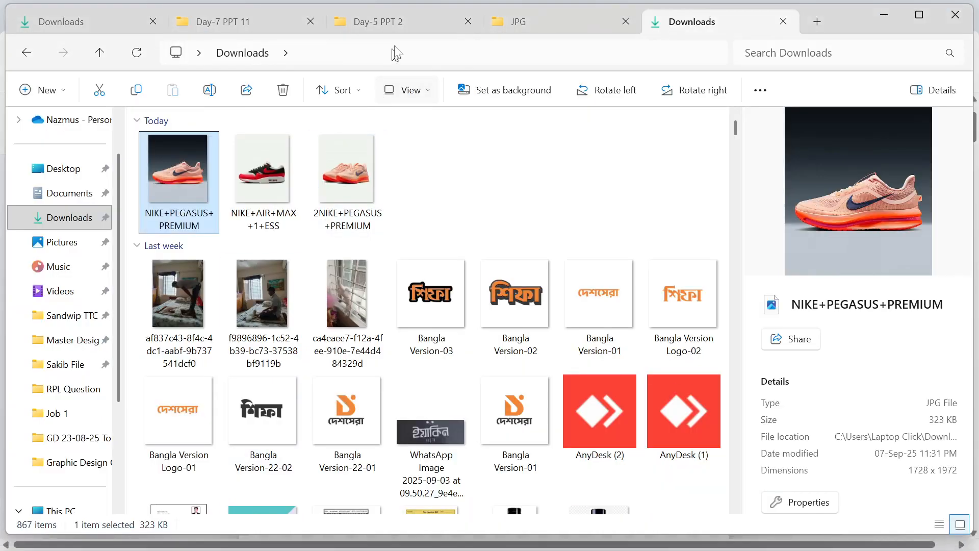
left_click(63, 345)
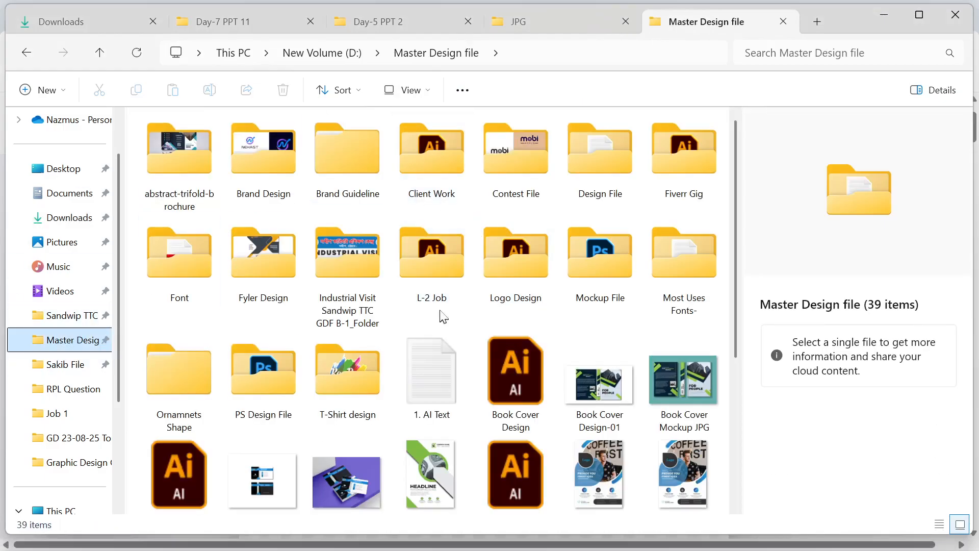
left_click(540, 10)
left_click(97, 52)
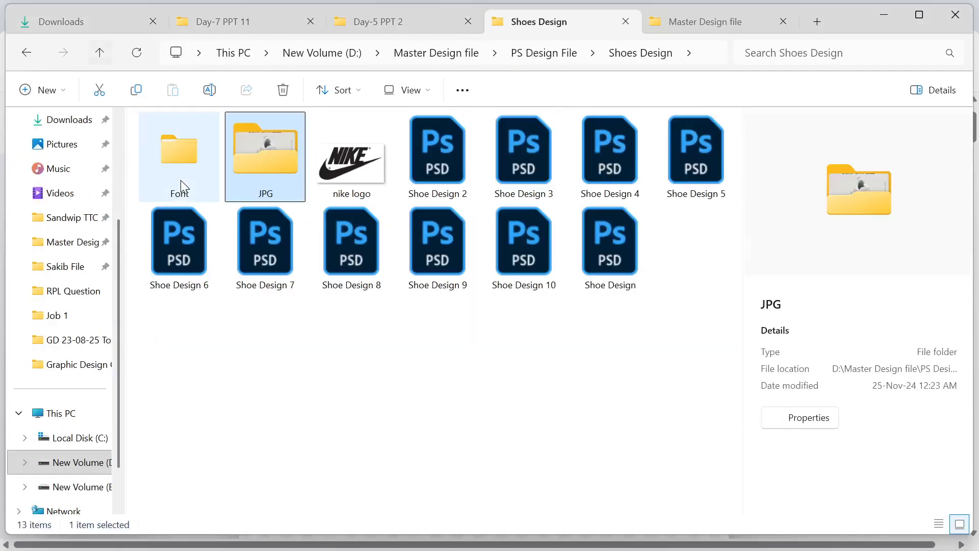
left_click(323, 311)
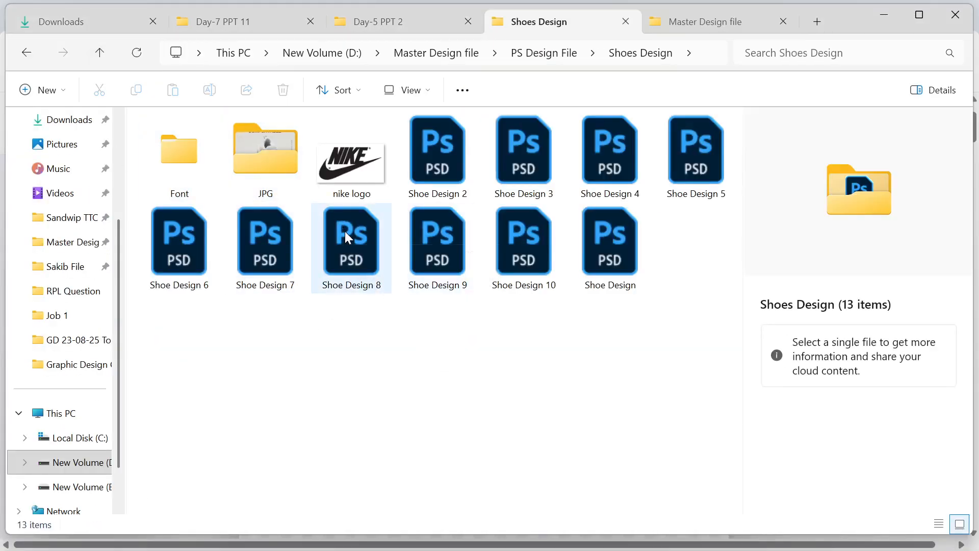
double_click(445, 231)
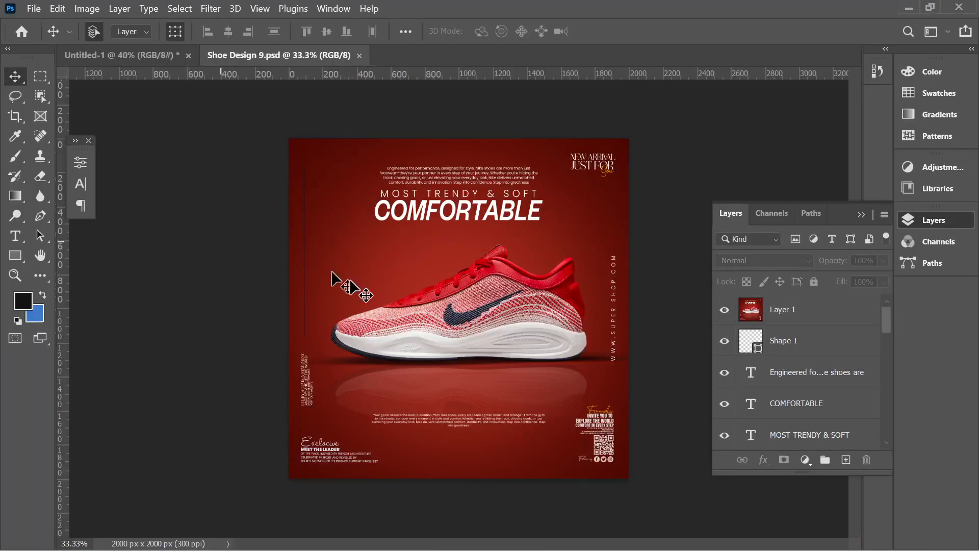
Select the full-canvas Layer 1 in Shoe Design 9.psd and lock it completely
scroll(492, 372, "up", 3)
scroll(339, 327, "down", 2)
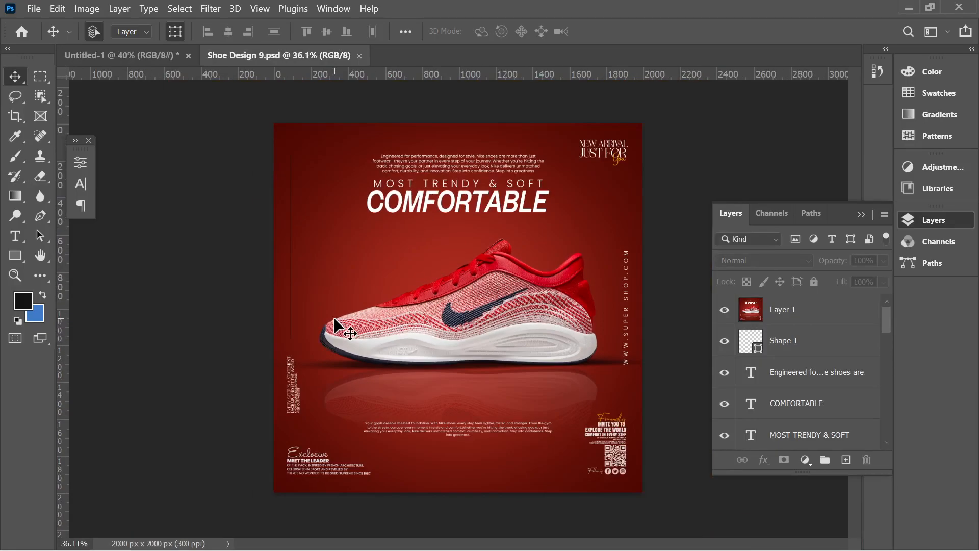
left_click(497, 204)
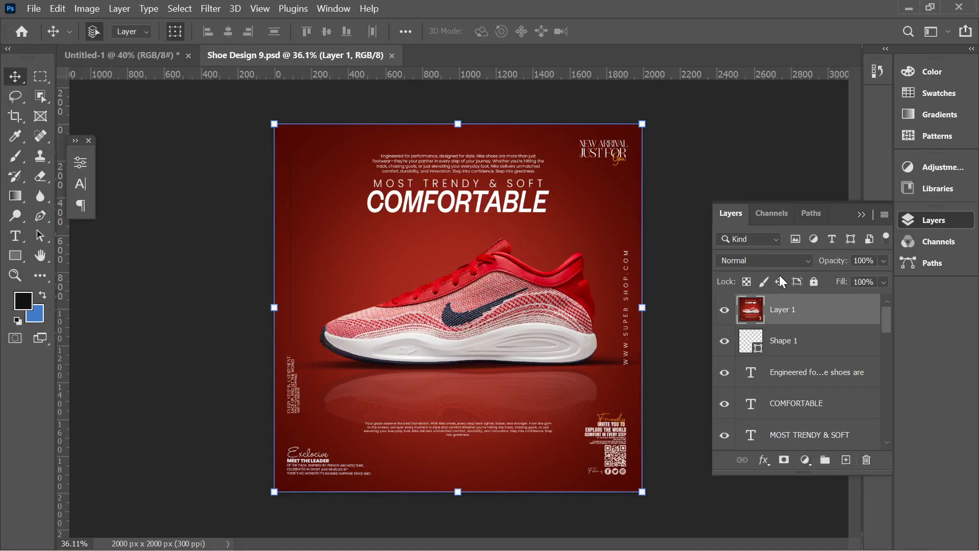
left_click(814, 281)
Select the COMFORTABLE headline in Shoe Design 9.psd and check its character properties, including font and size
left_click(460, 210)
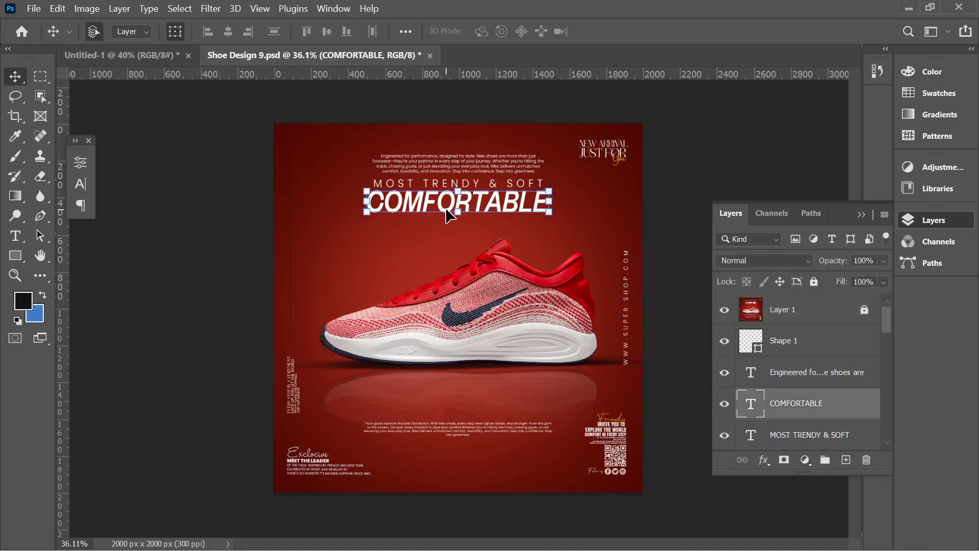
left_click(80, 162)
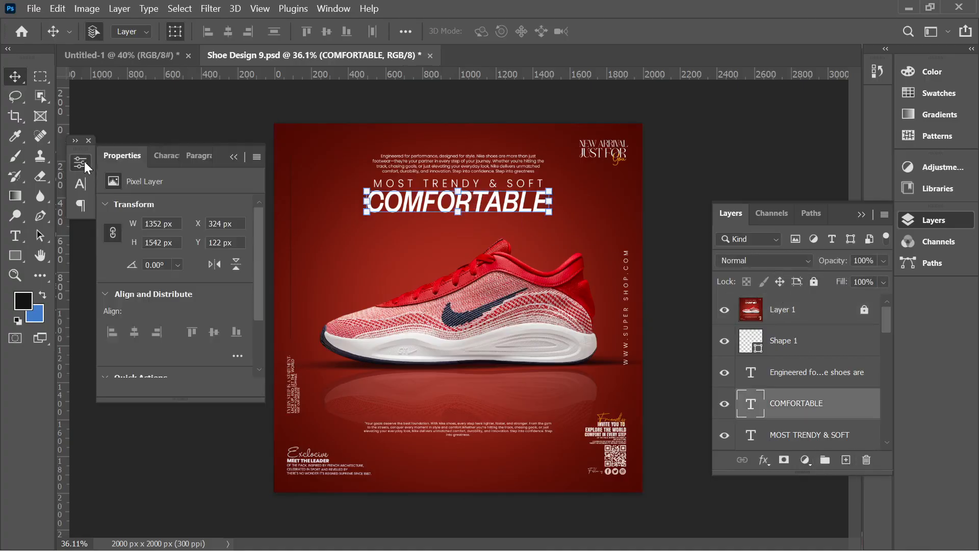
scroll(204, 344, "down", 2)
scroll(204, 344, "down", 2)
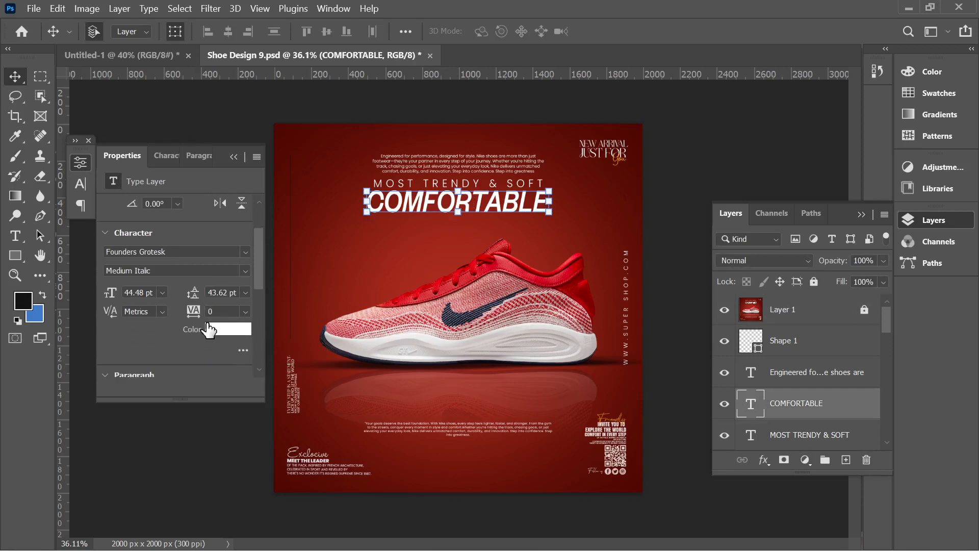
scroll(207, 307, "up", 2)
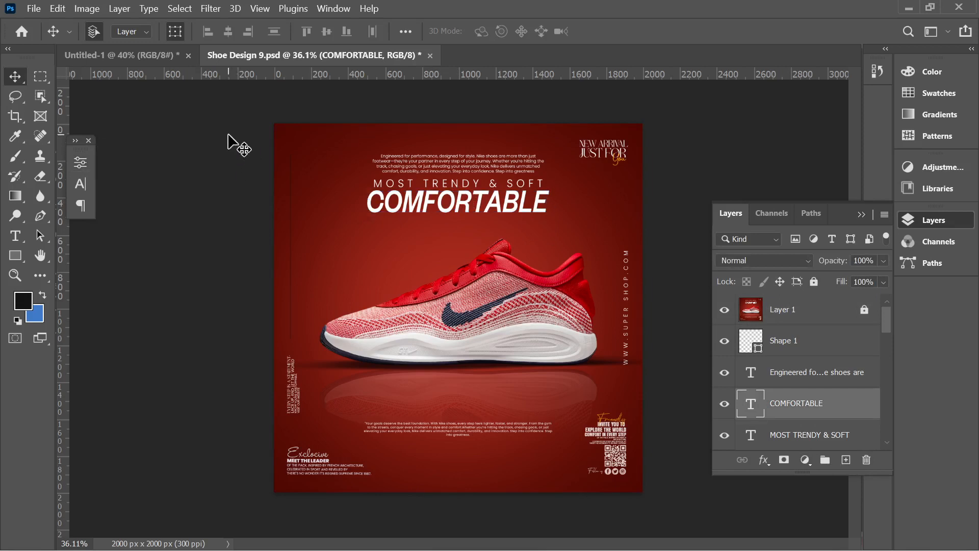
left_click(236, 142)
Return to the blank Untitled-1 document
left_click(149, 59)
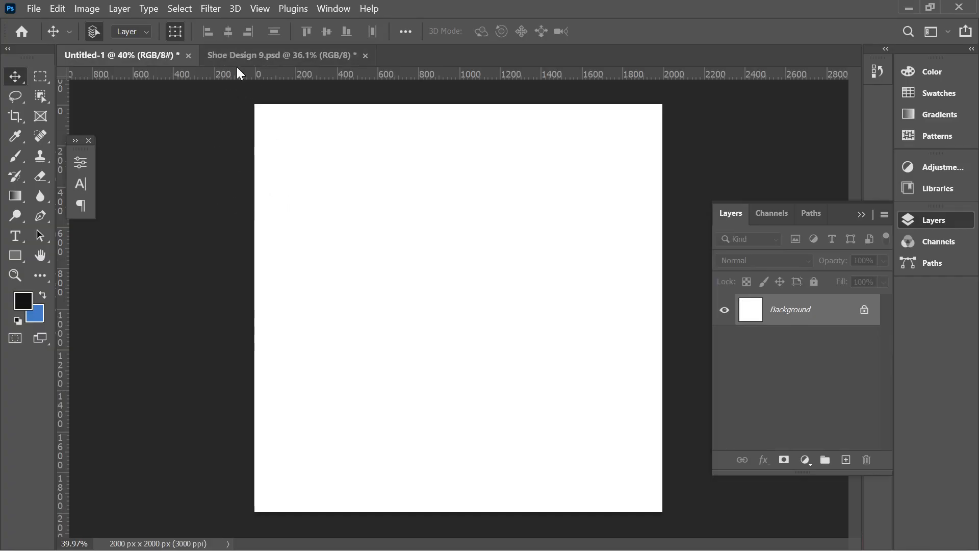
left_click(253, 60)
left_click(167, 60)
mouse_move(540, 543)
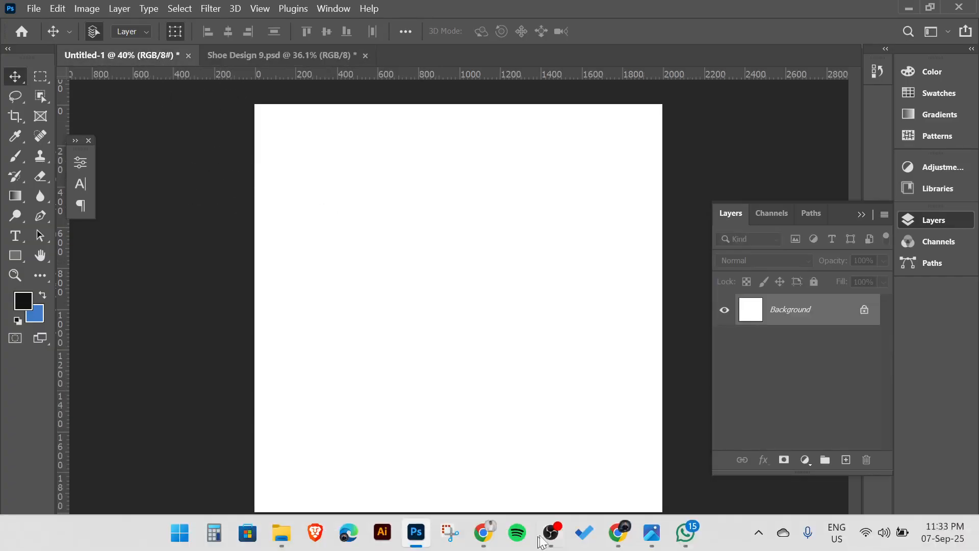
left_click(283, 533)
left_click(415, 411)
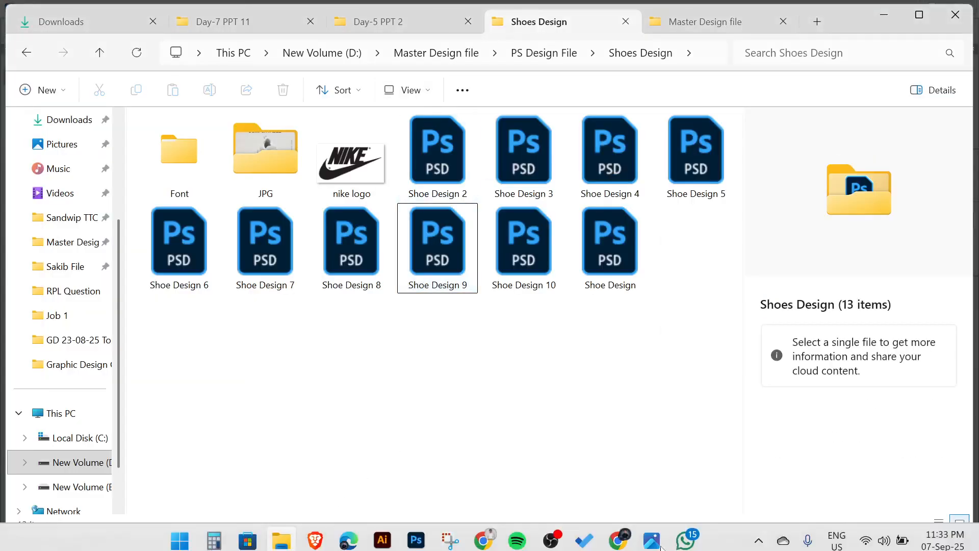
mouse_move(618, 540)
left_click(535, 449)
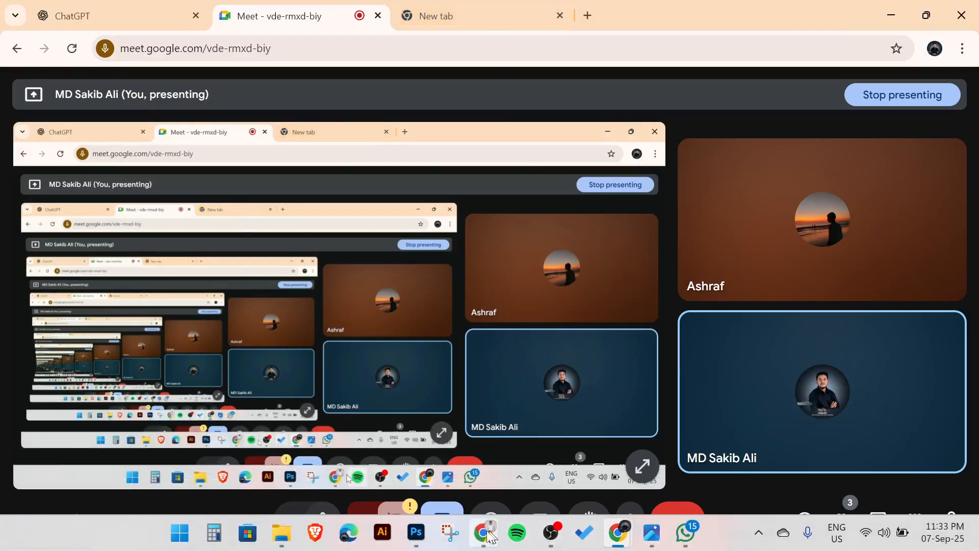
Switch to the Photoroom page in Chrome and upload NIKE+PEGASUS+PREMIUM from Downloads to remove its background
left_click(487, 534)
left_click(462, 462)
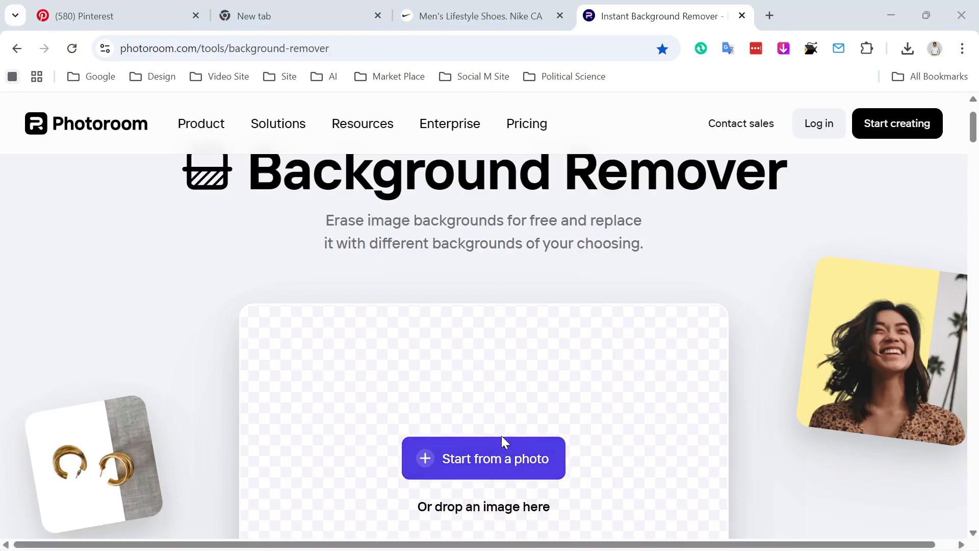
left_click(92, 196)
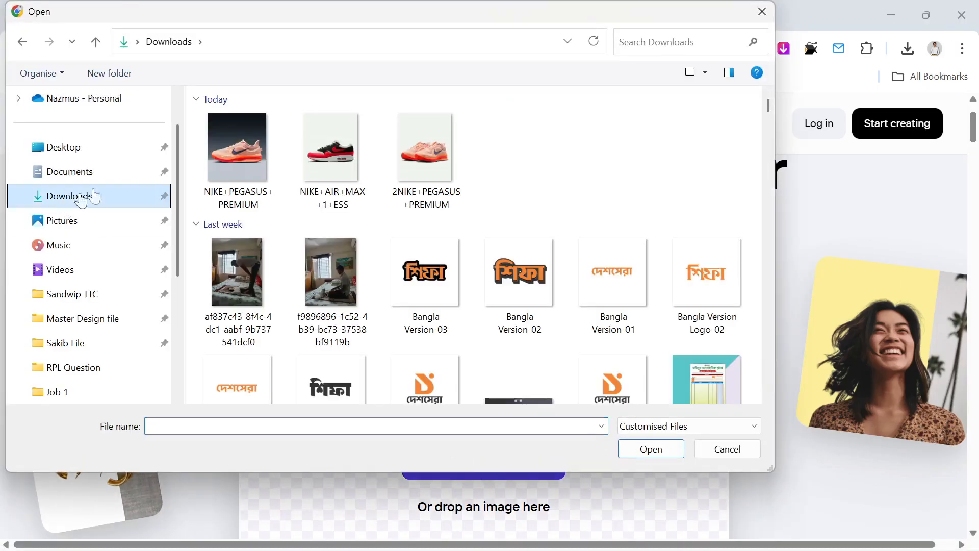
left_click(250, 153)
left_click(651, 449)
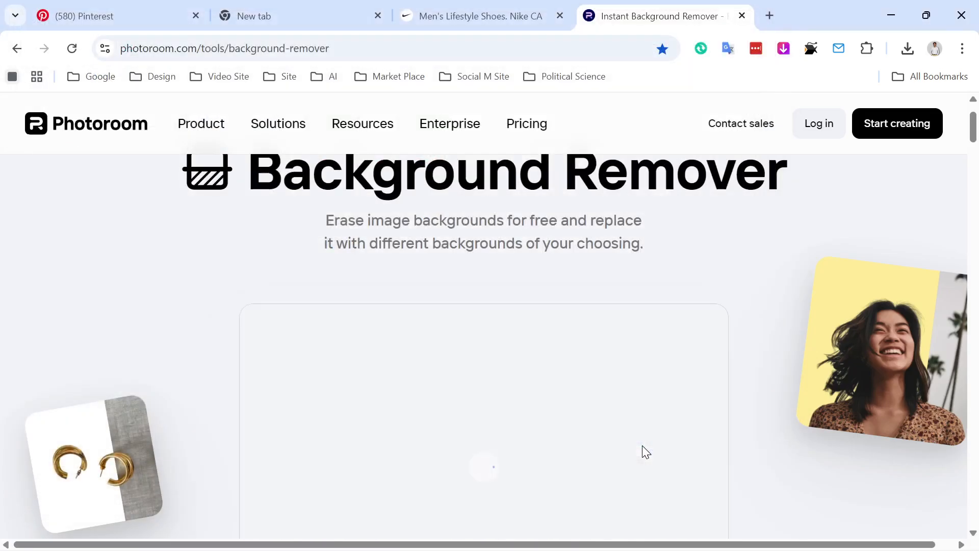
scroll(488, 405, "down", 5)
scroll(514, 438, "up", 4)
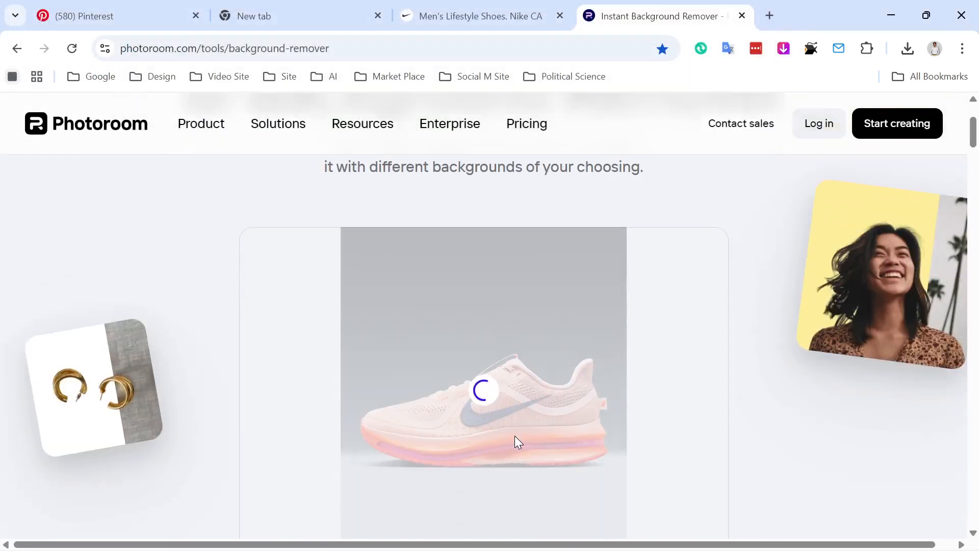
scroll(519, 442, "up", 2)
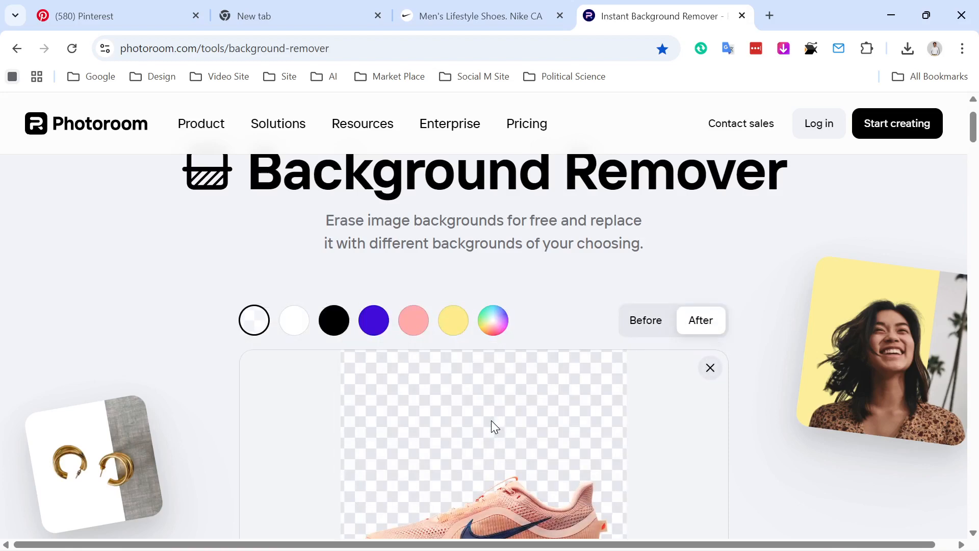
Preview the shoe cutout on blue, pink and yellow backgrounds and return it to a transparent background
scroll(489, 408, "down", 5)
scroll(488, 418, "up", 4)
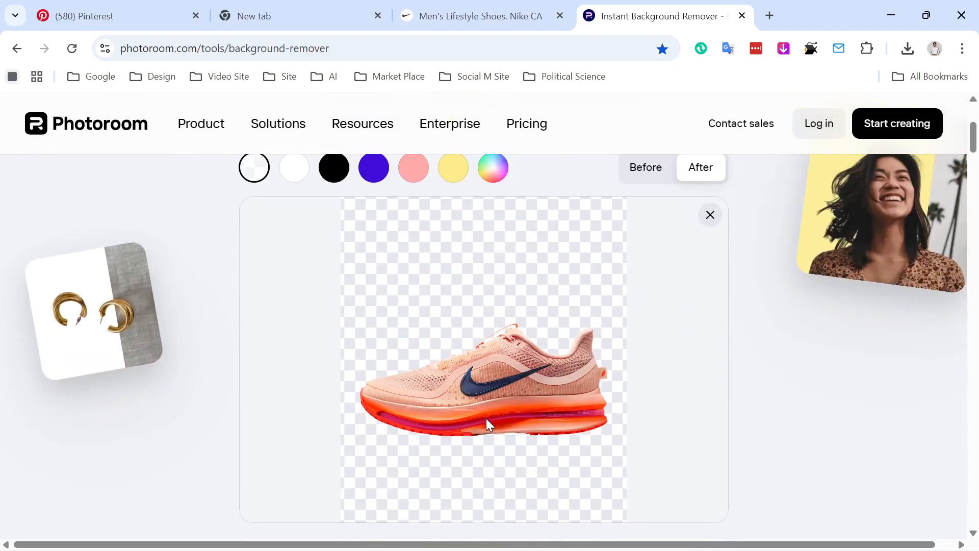
left_click(376, 255)
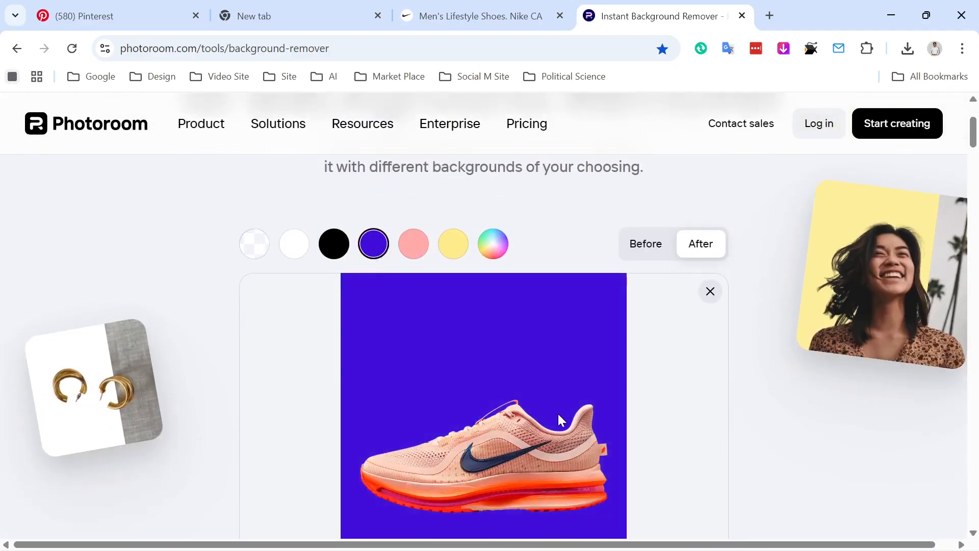
scroll(560, 415, "down", 3)
scroll(560, 415, "up", 3)
left_click(414, 245)
left_click(453, 243)
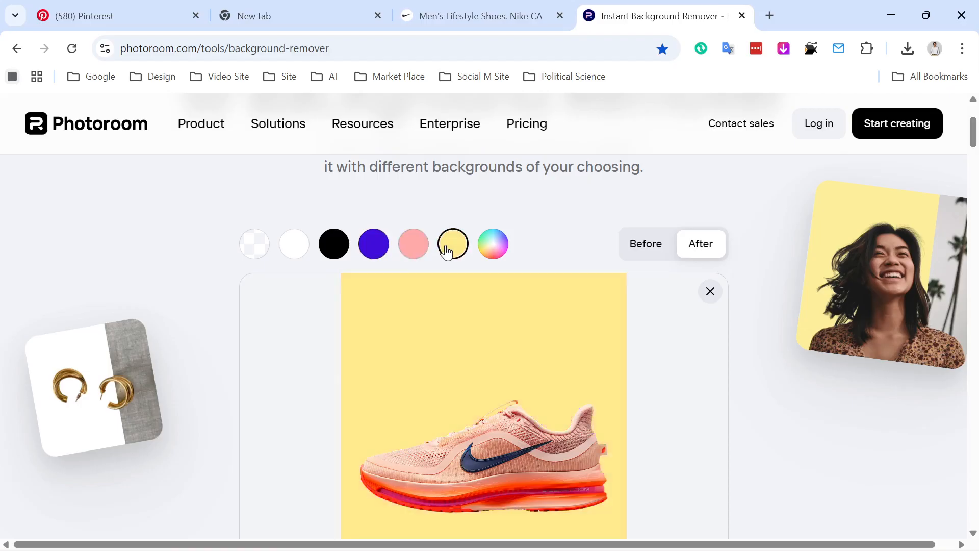
left_click(493, 244)
left_click(460, 247)
left_click(414, 244)
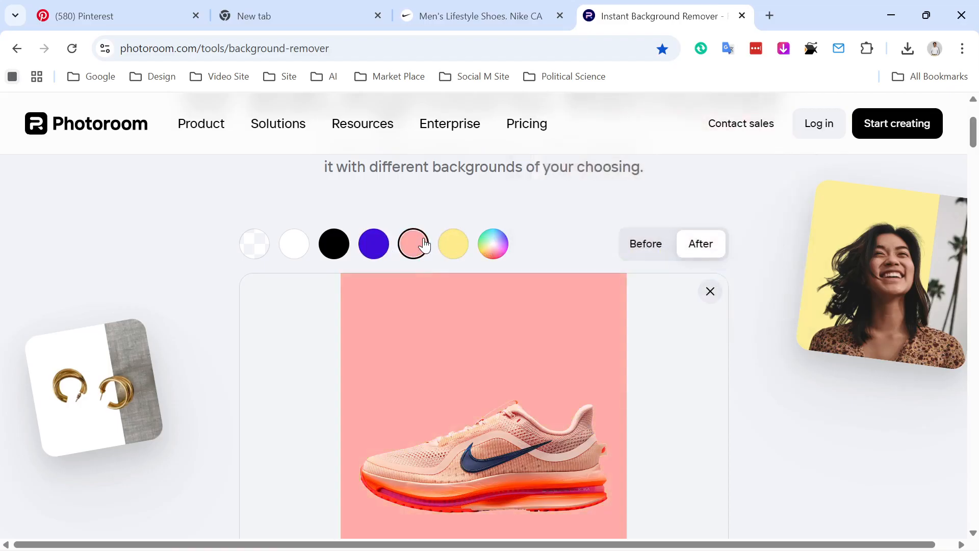
scroll(475, 363, "down", 1)
scroll(474, 363, "up", 4)
left_click(260, 403)
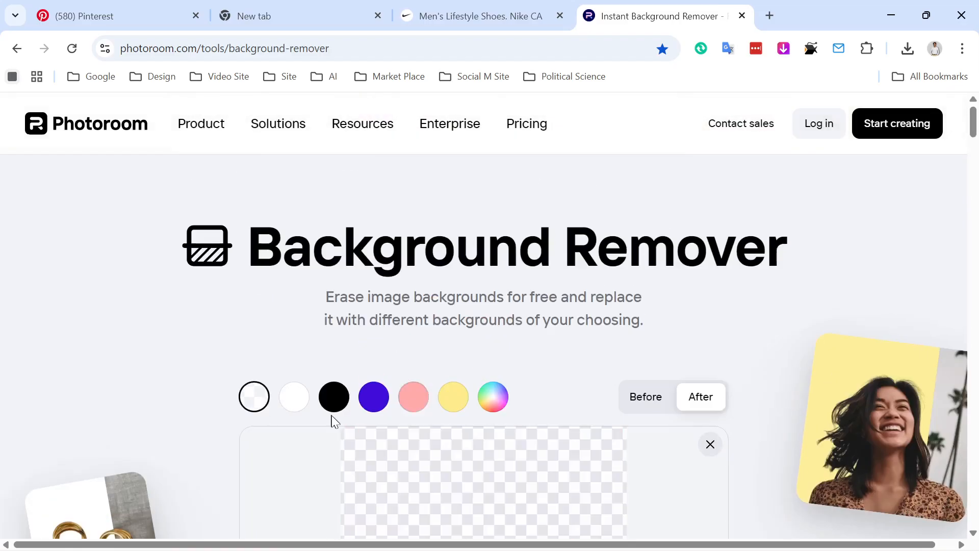
Download the transparent shoe cutout in standard resolution, 1280 × 1280 px
scroll(335, 419, "down", 3)
scroll(433, 382, "down", 5)
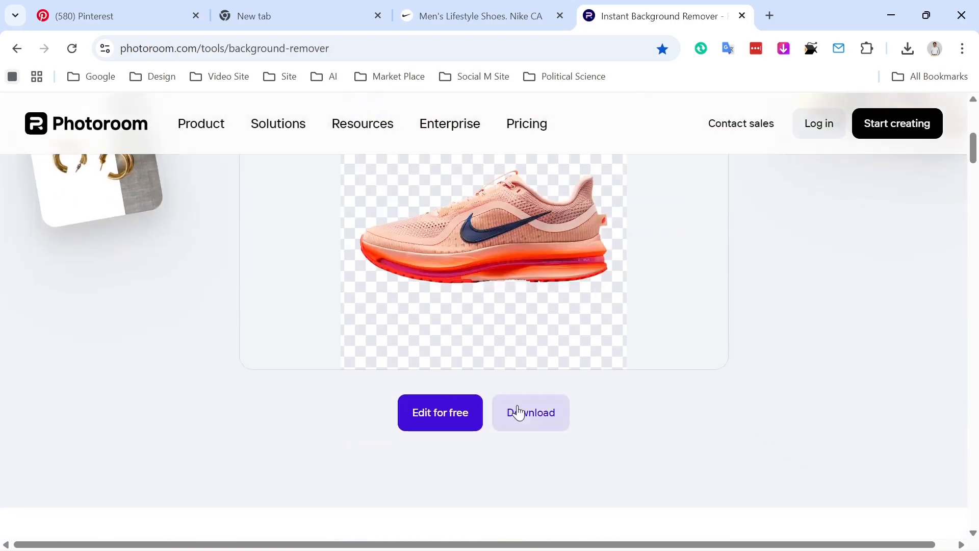
left_click(531, 412)
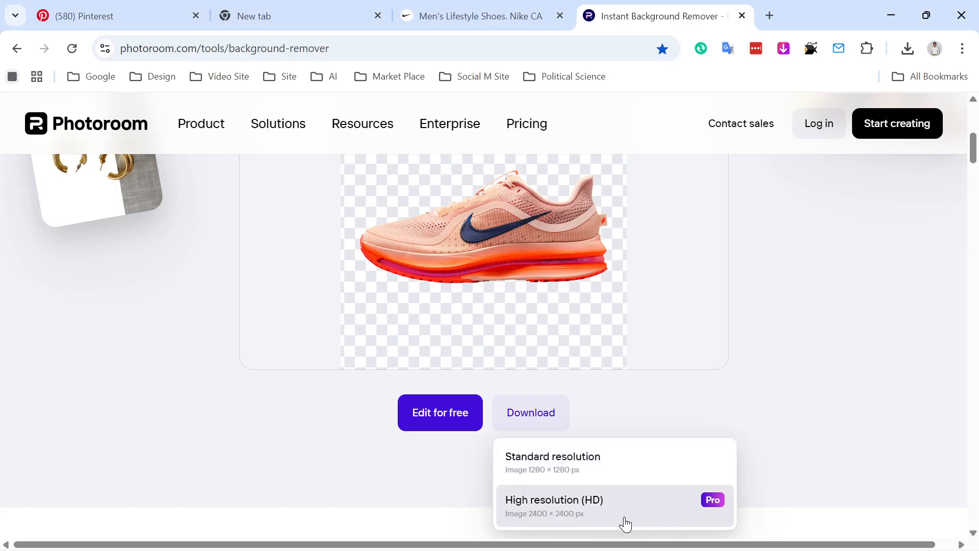
left_click(566, 471)
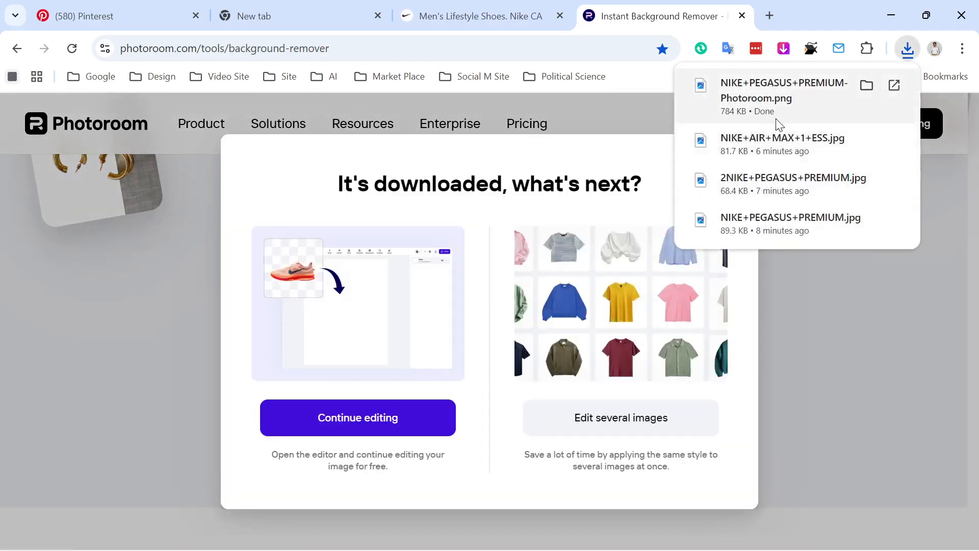
Place the downloaded NIKE+PEGASUS+PREMIUM-Photoroom.png from Chrome into Untitled-1 in Photoshop, and delete the placed shoe layer
left_click_drag(801, 109, 436, 358)
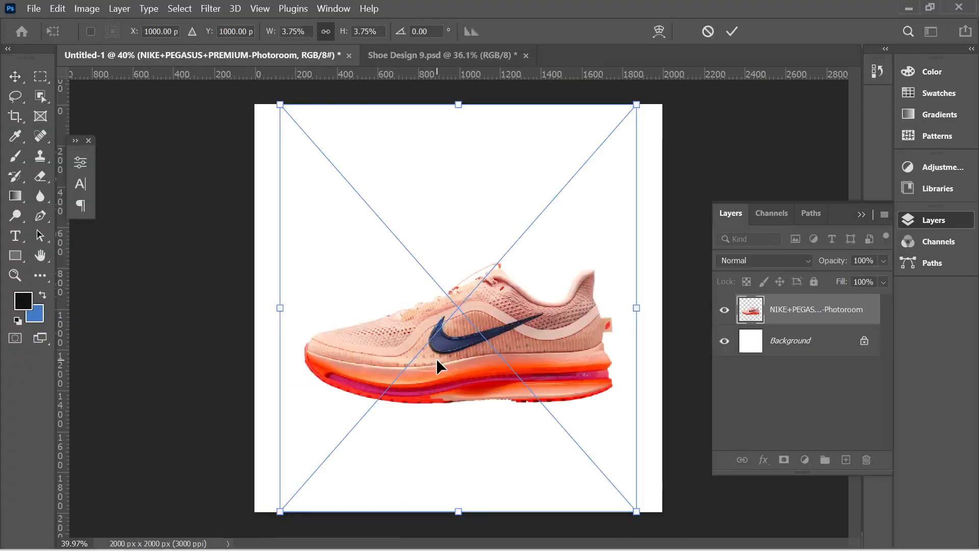
left_click(733, 36)
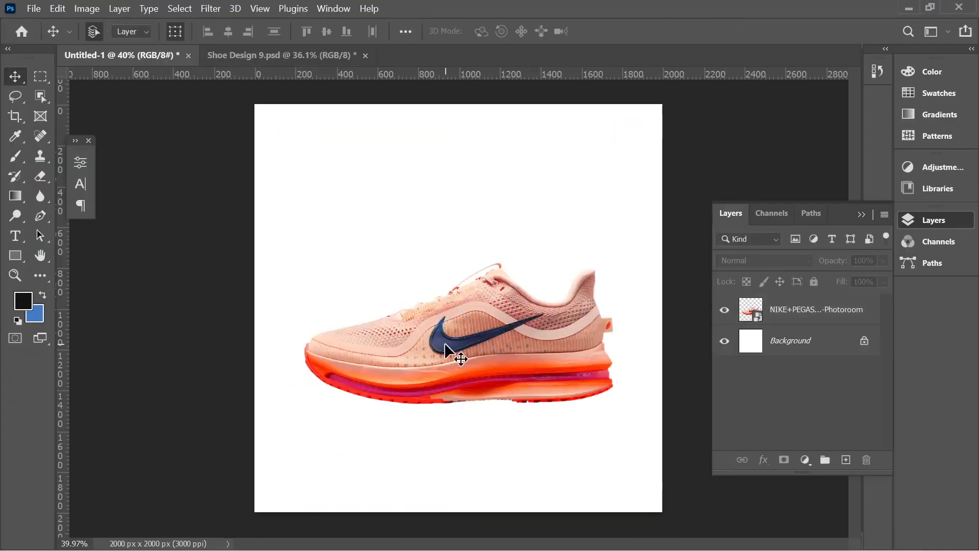
left_click(483, 351)
key("Delete")
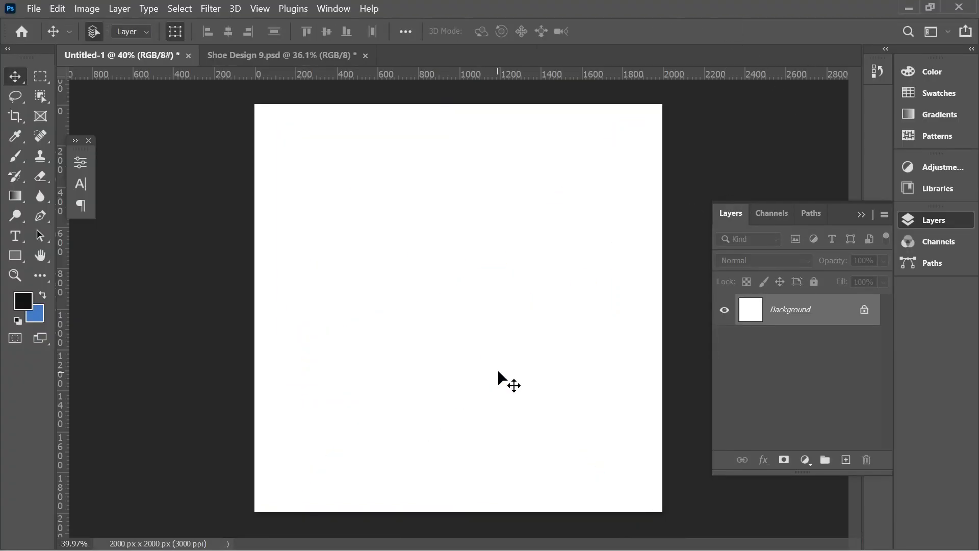
Place NIKE+PEGASUS+PREMIUM-Photoroom from the Downloads folder as an embedded image in Untitled-1
left_click(33, 9)
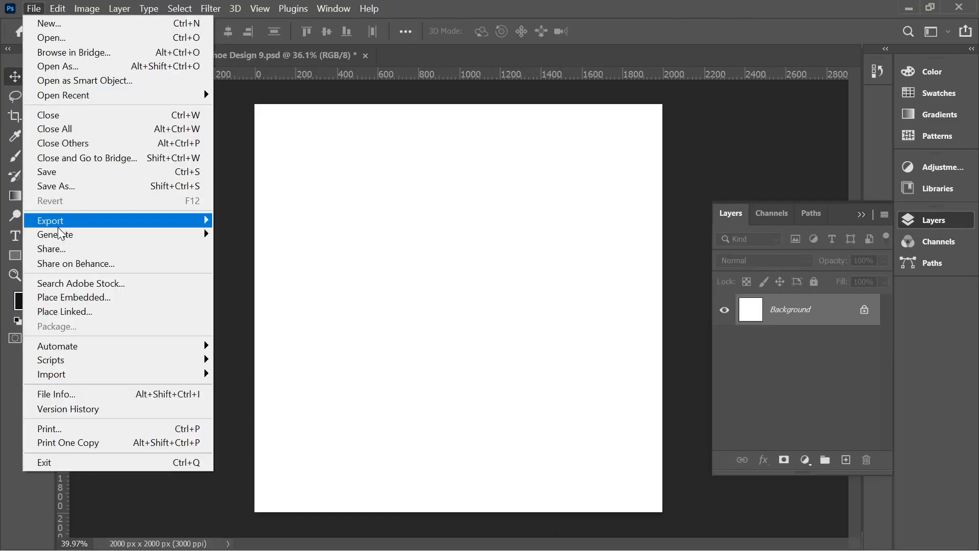
left_click(59, 297)
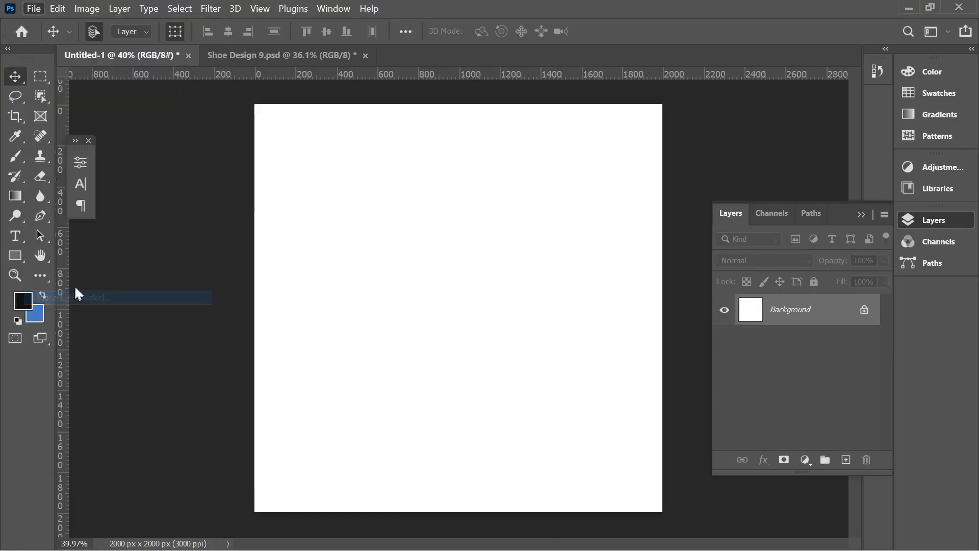
scroll(51, 235, "up", 5)
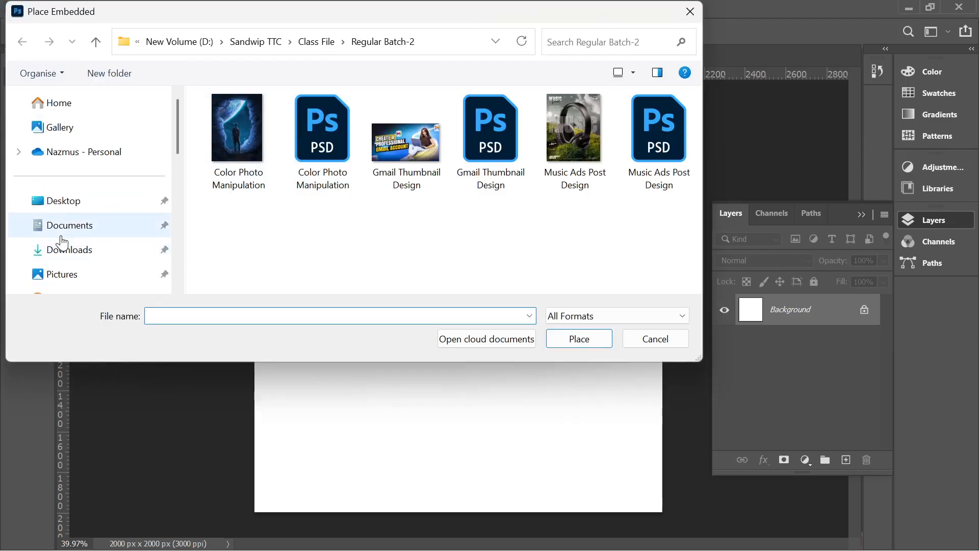
left_click(65, 248)
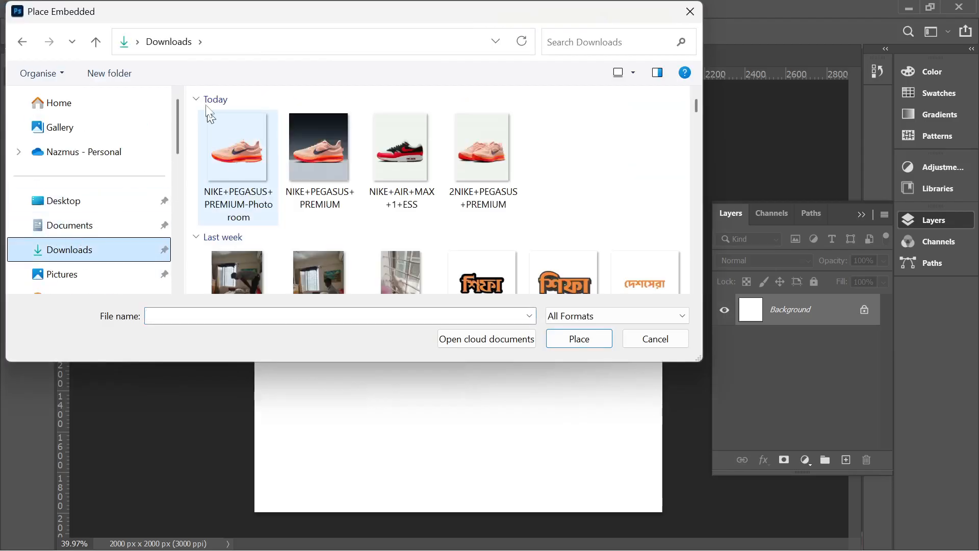
left_click(220, 142)
left_click(563, 339)
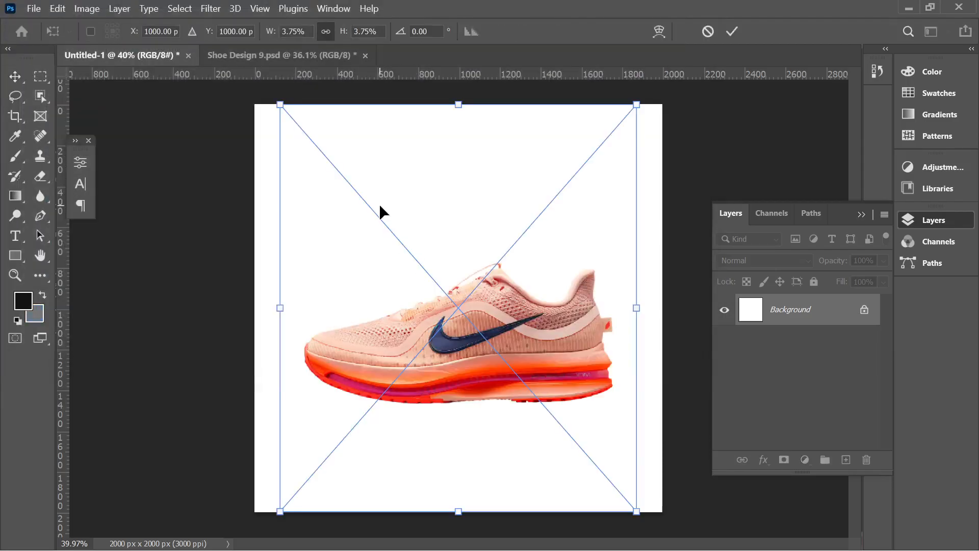
left_click(732, 31)
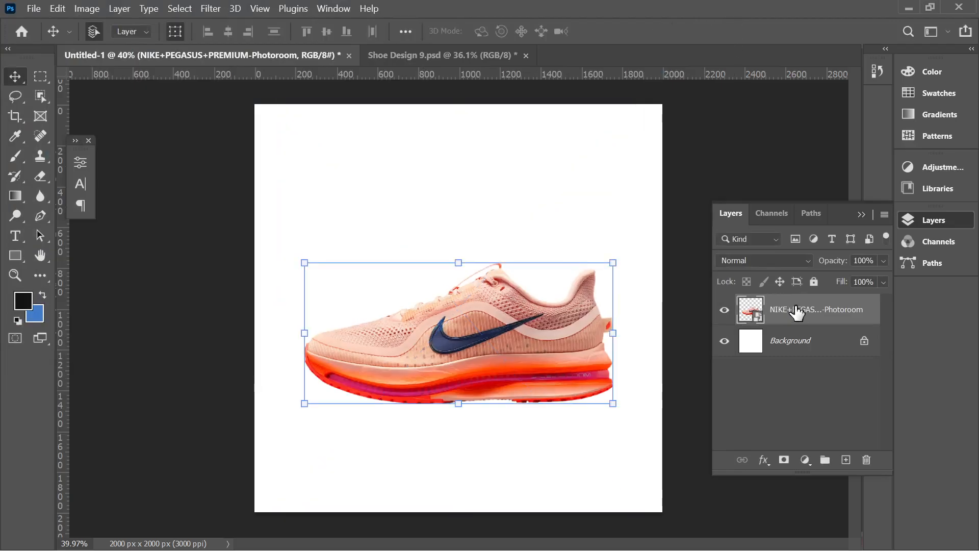
Select the placed shoe and move it slightly upward on the canvas
left_click(461, 174)
left_click(473, 308)
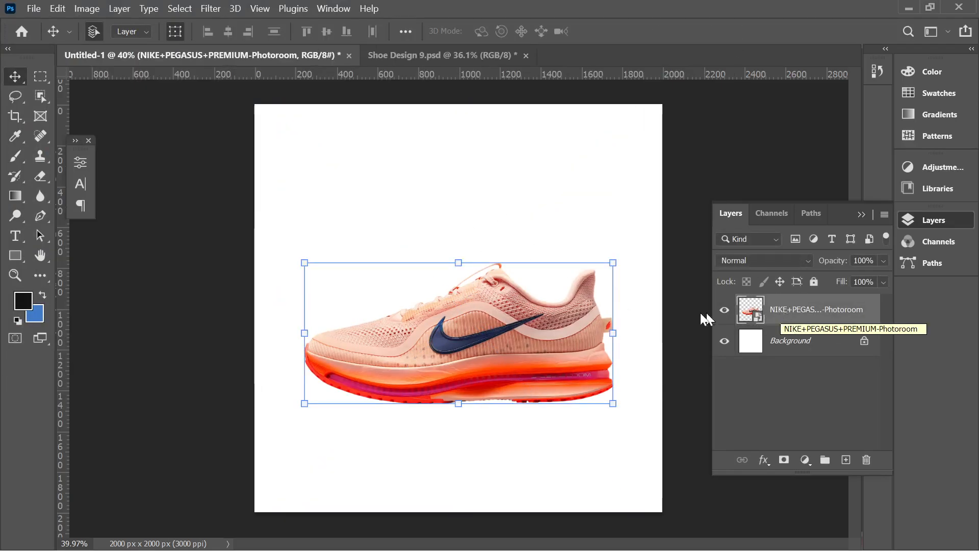
left_click_drag(518, 322, 515, 308)
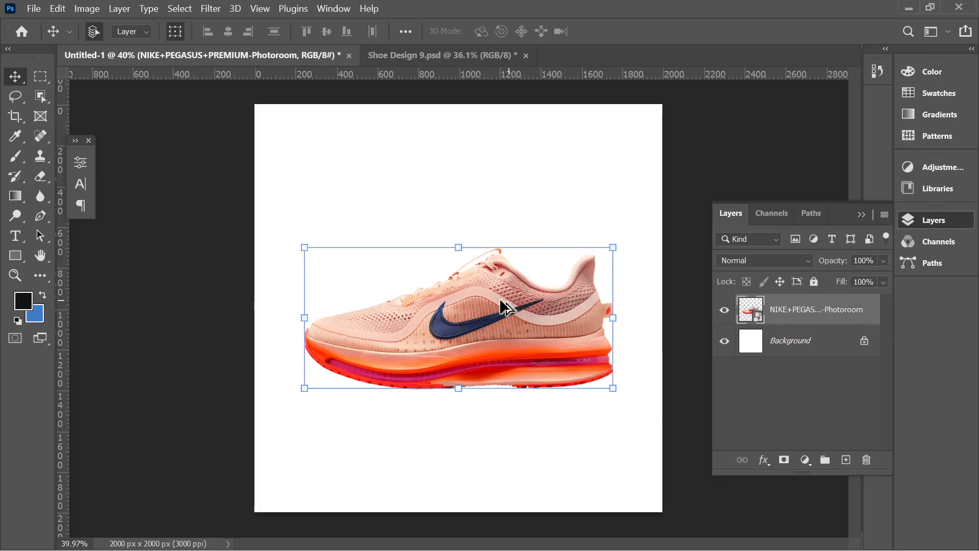
Scale the shoe down slightly in proportion, reposition it near the canvas centre, and keep its layer selected
scroll(570, 280, "down", 2)
left_click(583, 263, "alt")
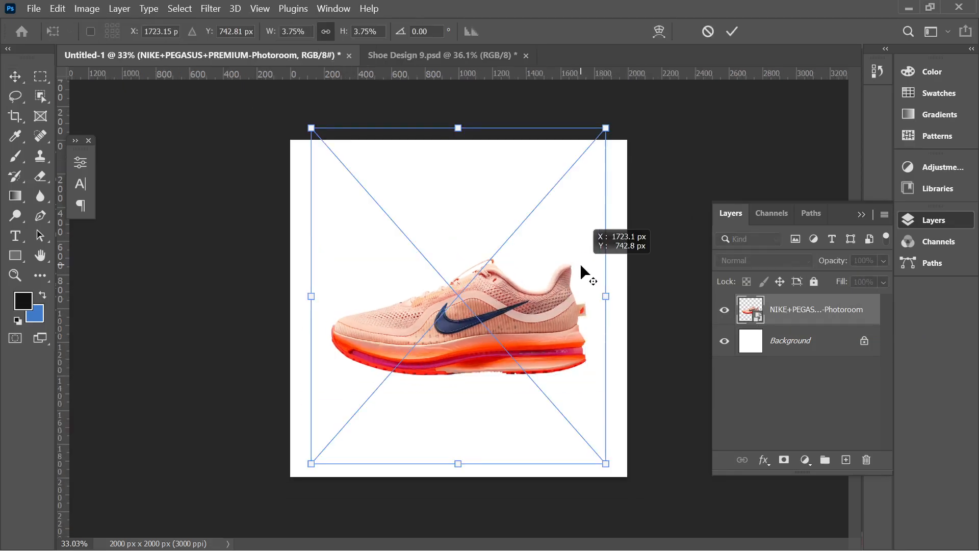
left_click_drag(609, 129, 601, 142)
left_click_drag(500, 325, 493, 326)
left_click(733, 32)
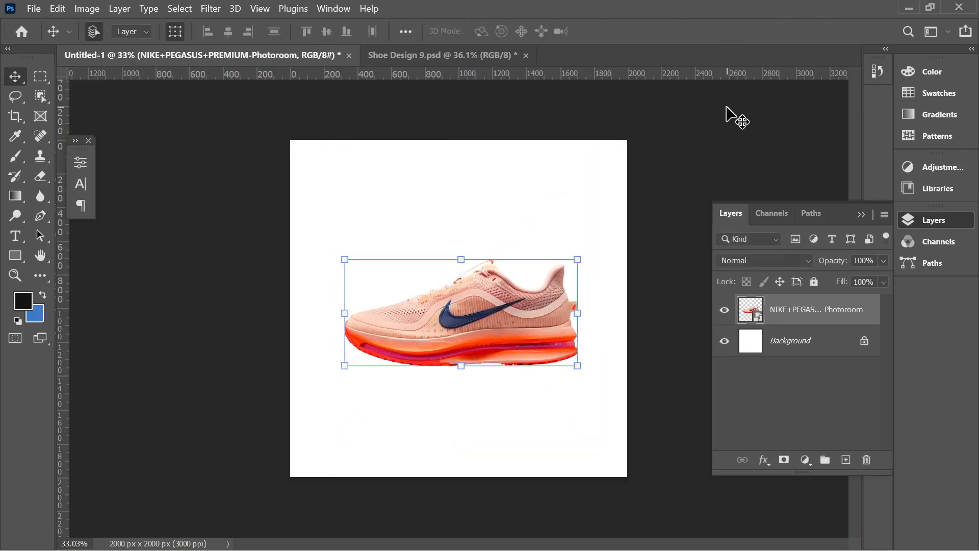
left_click(617, 270)
left_click(542, 301)
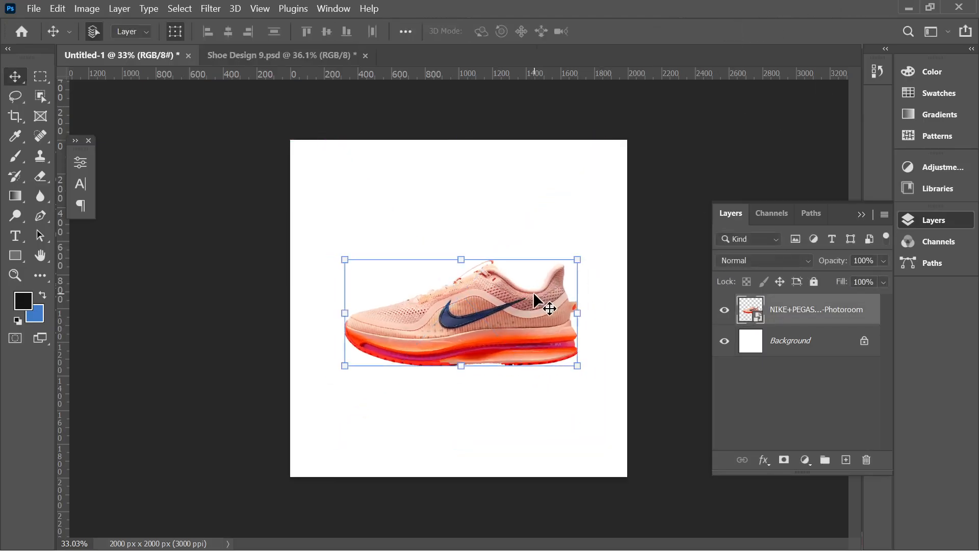
Align the shoe layer to the canvas's horizontal and vertical centres
left_click(405, 31)
left_click(425, 169)
left_click(443, 195)
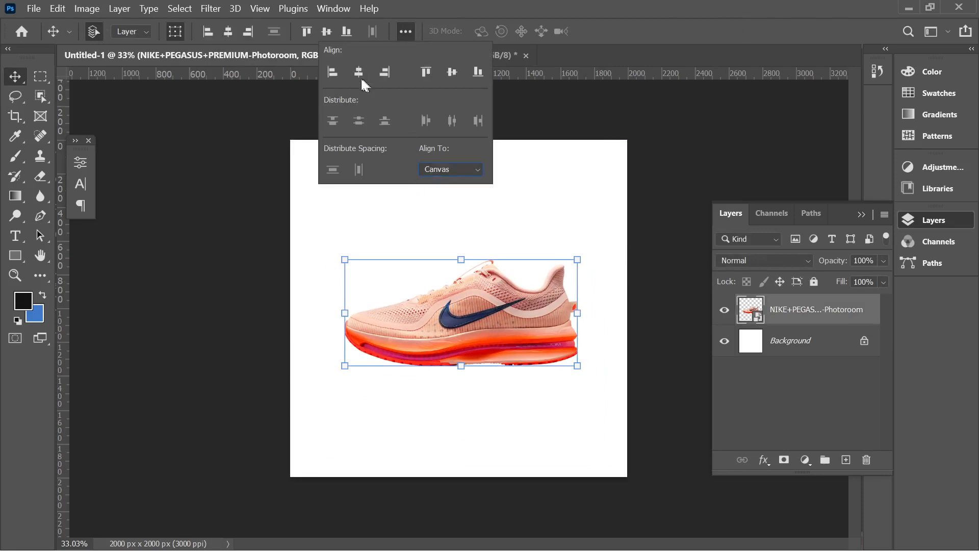
left_click(359, 73)
left_click(451, 73)
Free-transform the shoe so it sits slightly above the canvas centre while remaining horizontally centred
key("ctrl+t")
left_click_drag(571, 203, 610, 153)
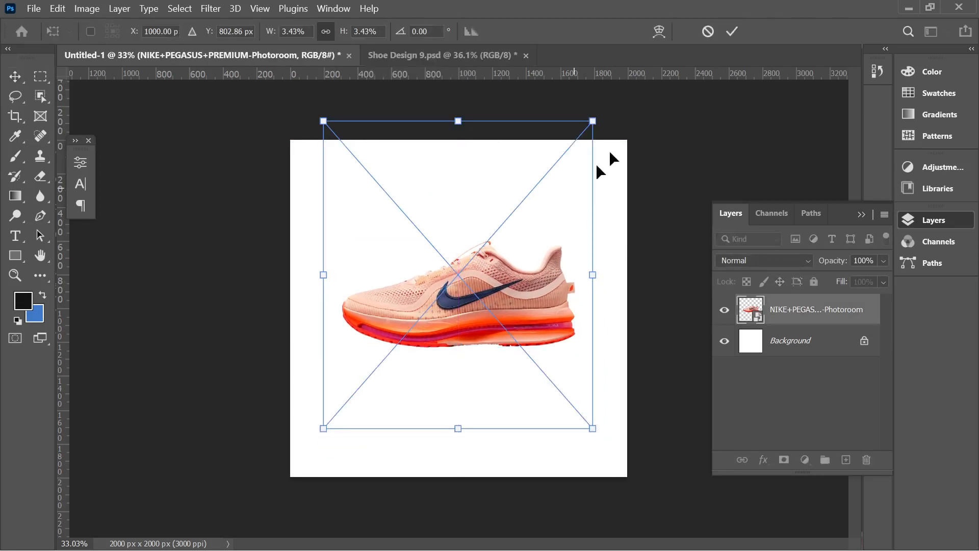
left_click(732, 31)
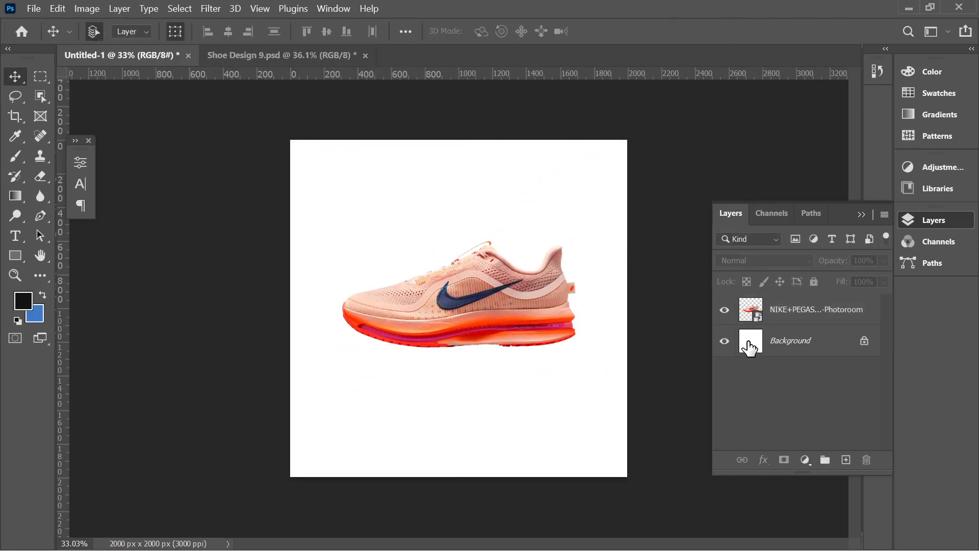
Add a solid color fill layer directly above Background in dark red a70900
left_click(777, 352)
left_click(797, 460)
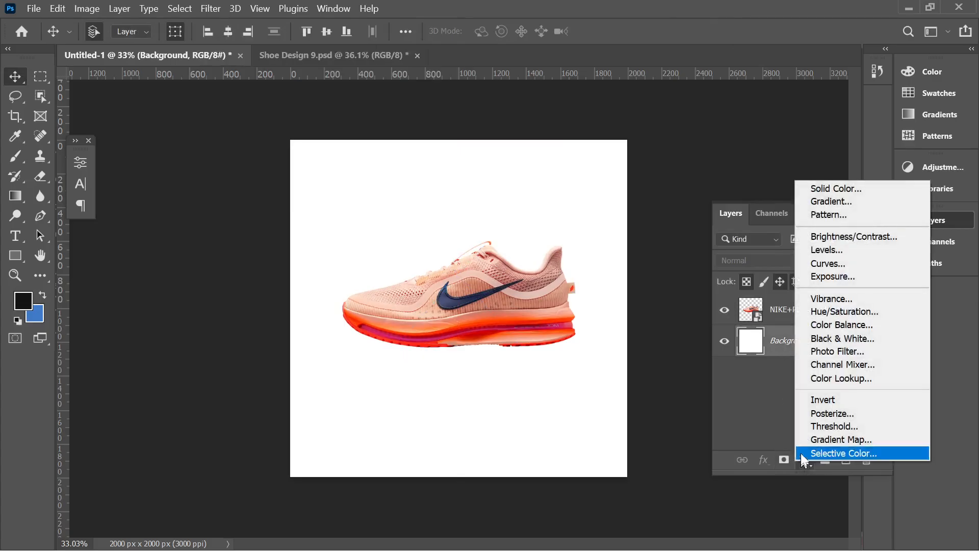
left_click(831, 188)
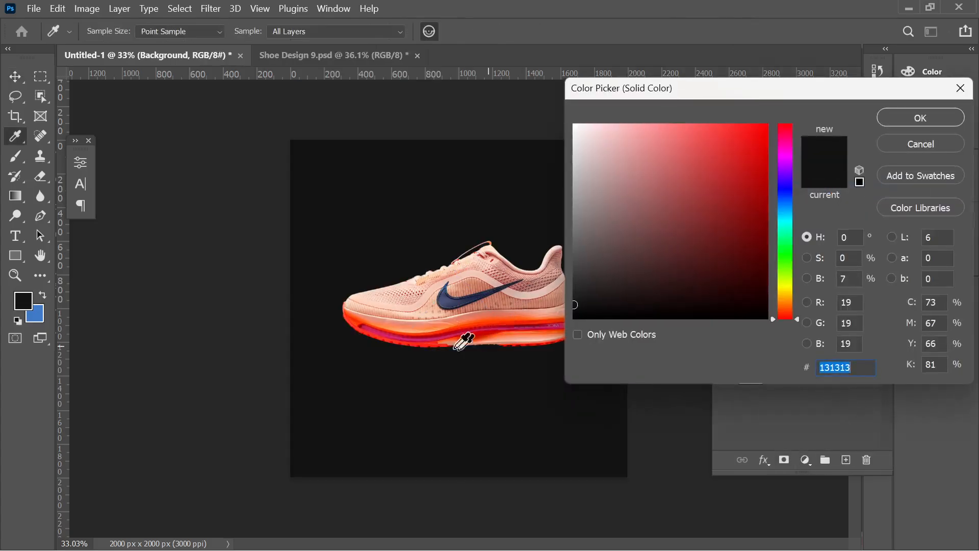
left_click(483, 335)
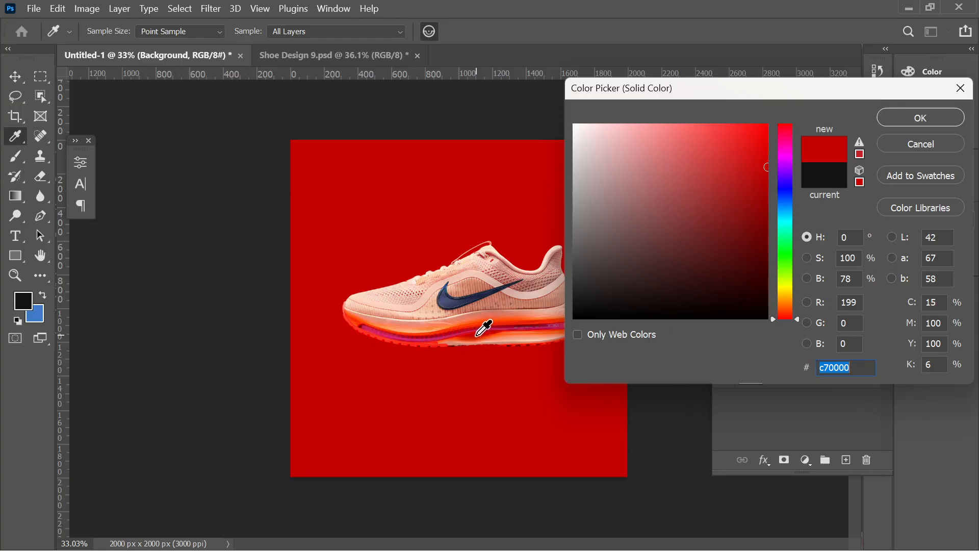
left_click(488, 330)
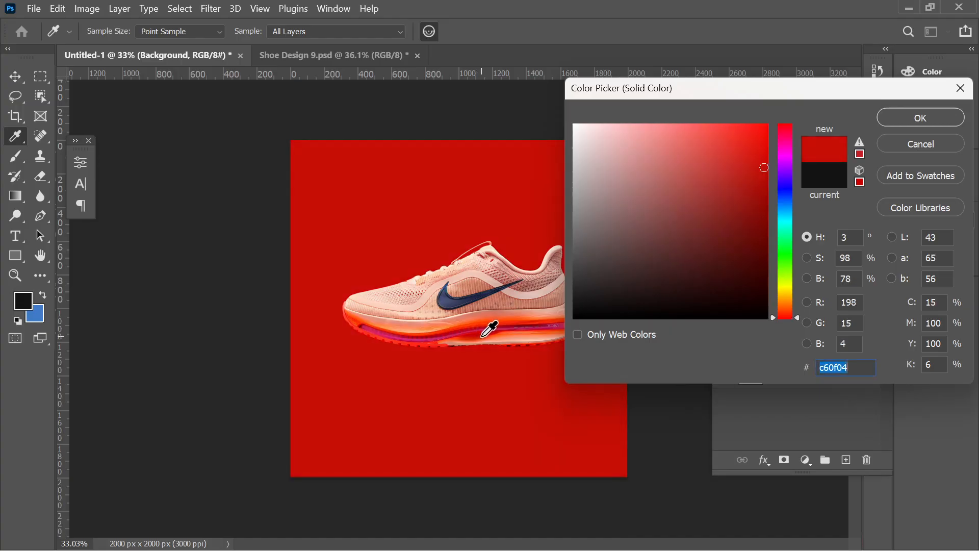
left_click_drag(759, 165, 770, 191)
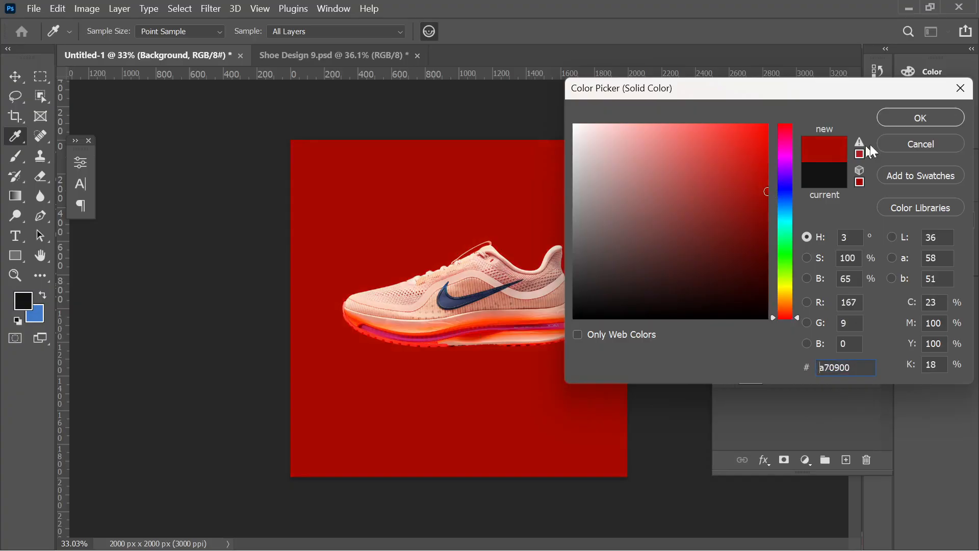
left_click(892, 113)
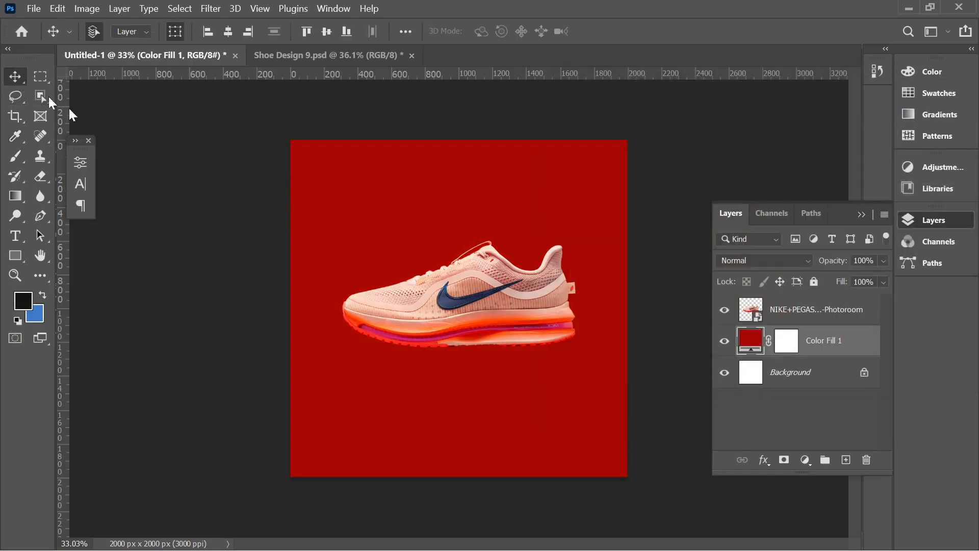
Add a second solid color fill above Color Fill 1 in a light peach sampled from the shoe's upper
left_click(201, 139)
left_click(817, 347)
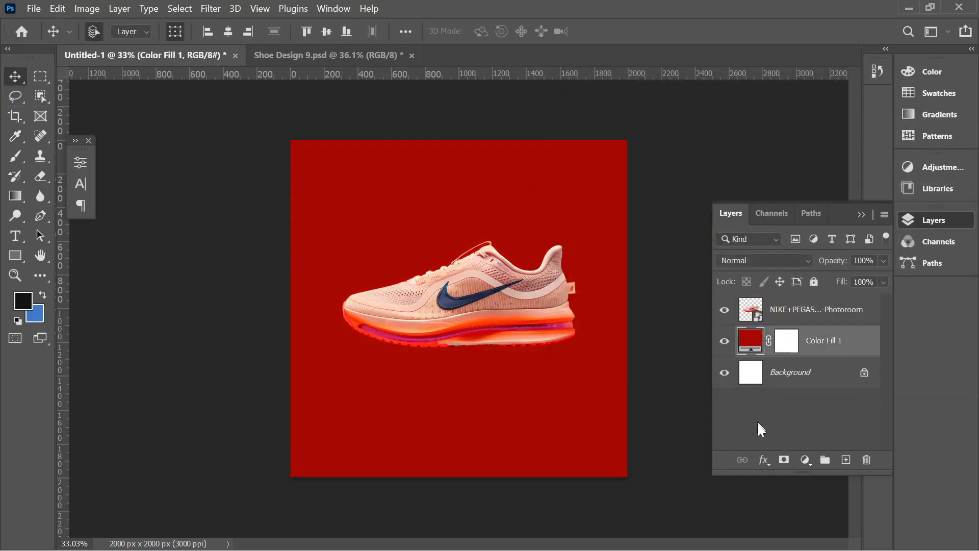
left_click(806, 460)
left_click(836, 187)
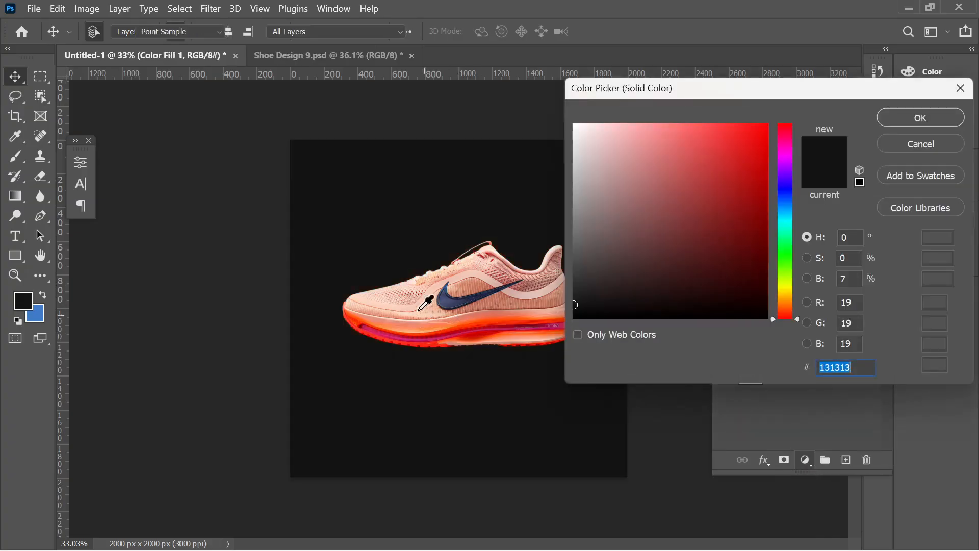
left_click(419, 307)
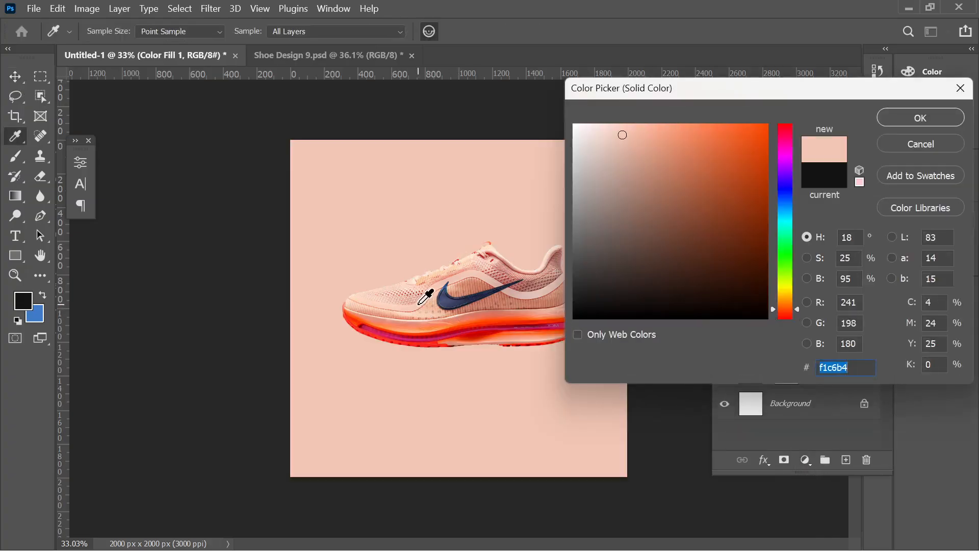
left_click(419, 304)
left_click(440, 303)
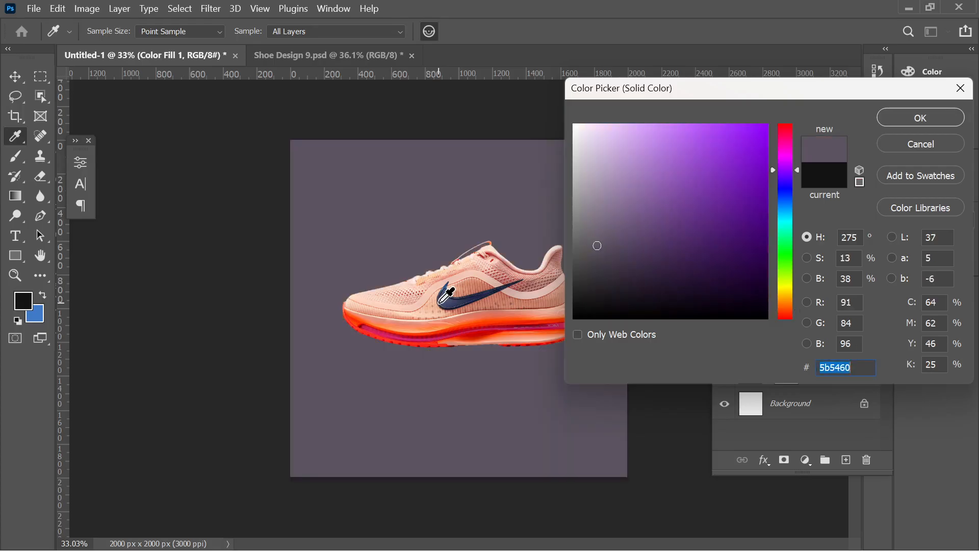
left_click(421, 303)
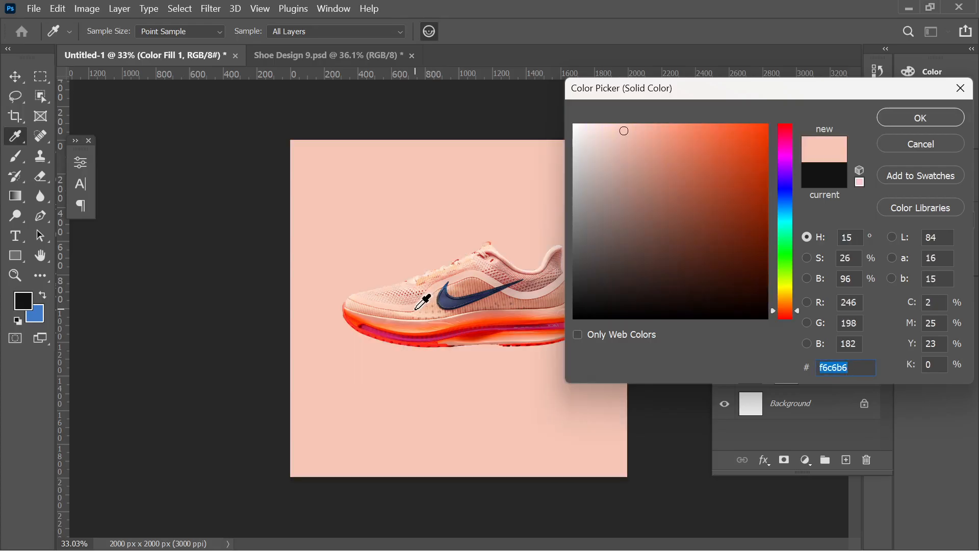
left_click(393, 325)
left_click(402, 312)
left_click(414, 298)
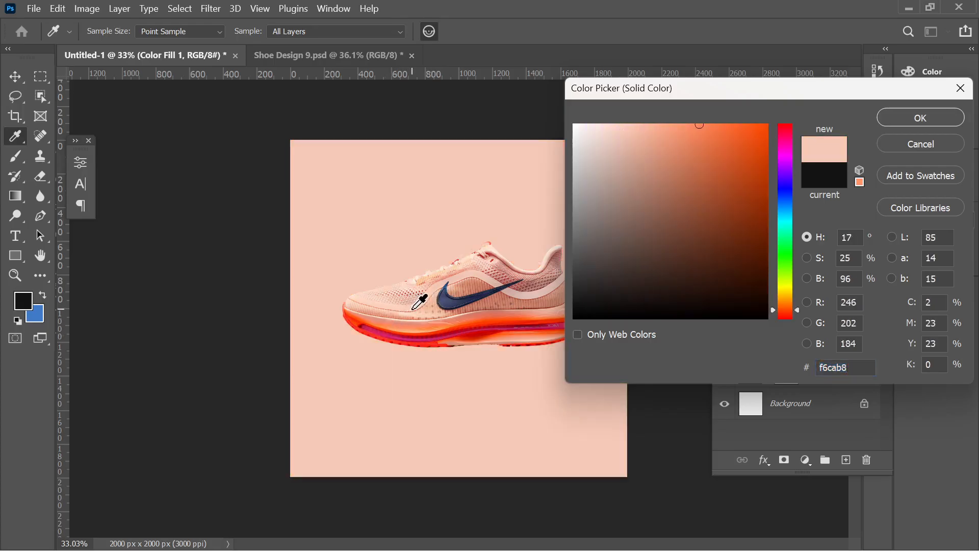
left_click(438, 296)
left_click(903, 118)
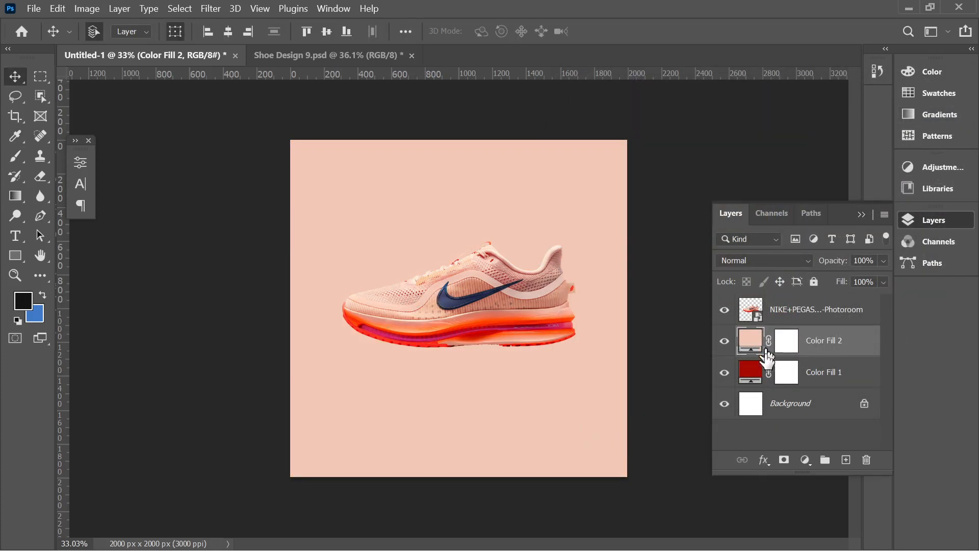
Invert the Color Fill 2 layer mask to black and choose the Soft Round brush with 0% hardness
left_click(786, 342)
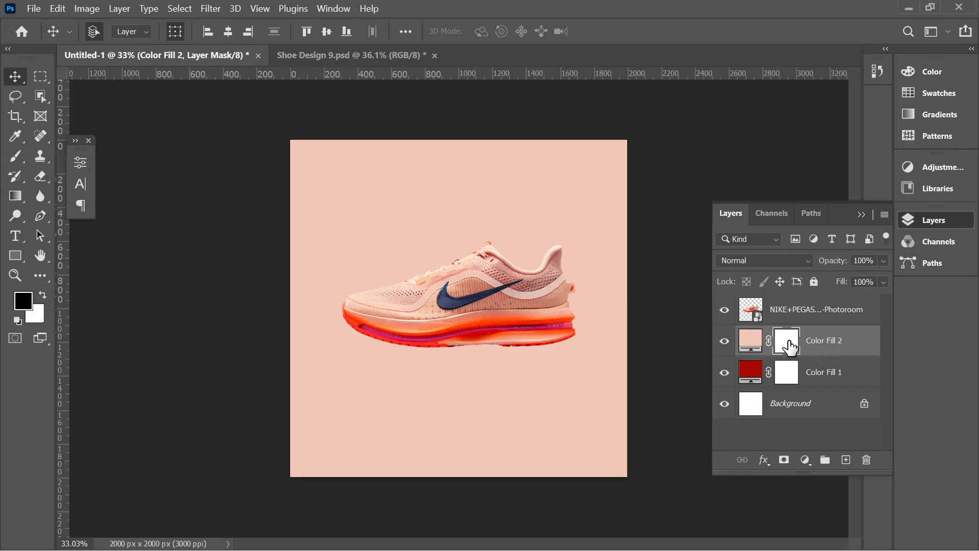
key("ctrl+i")
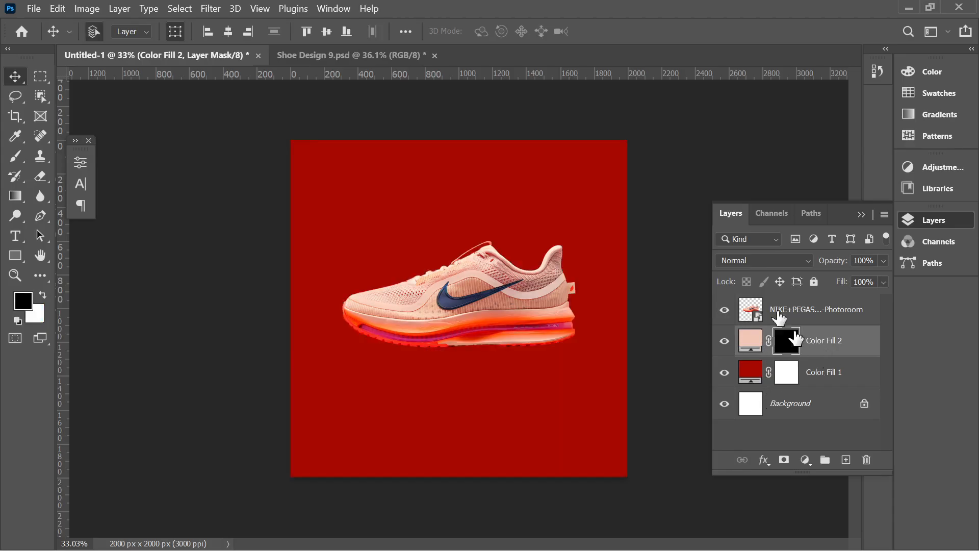
left_click(10, 159)
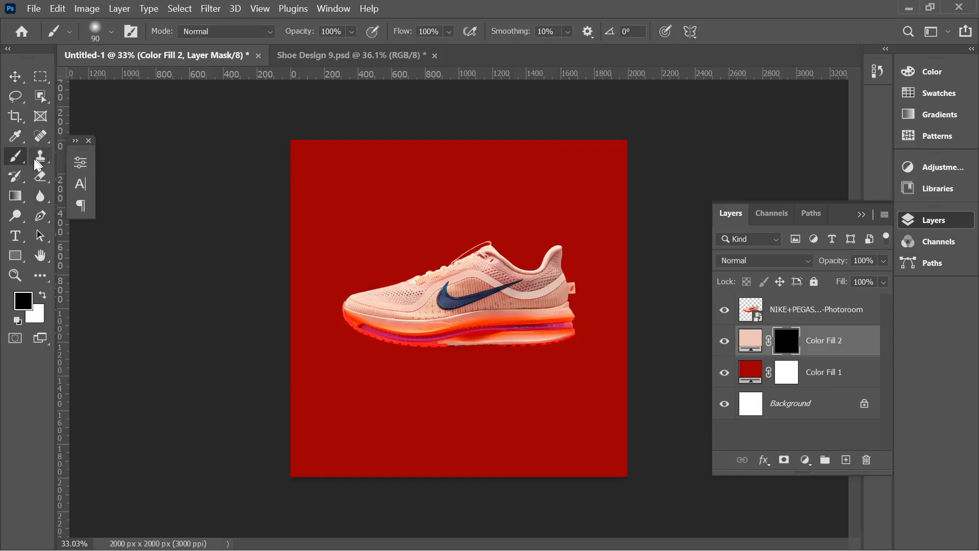
right_click(11, 158)
left_click(72, 159)
left_click(97, 32)
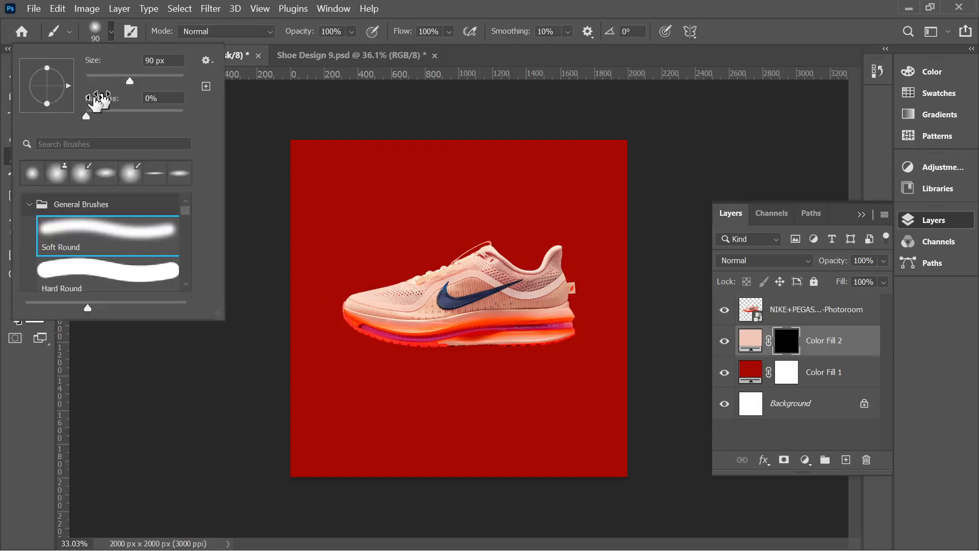
left_click(32, 206)
left_click(31, 206)
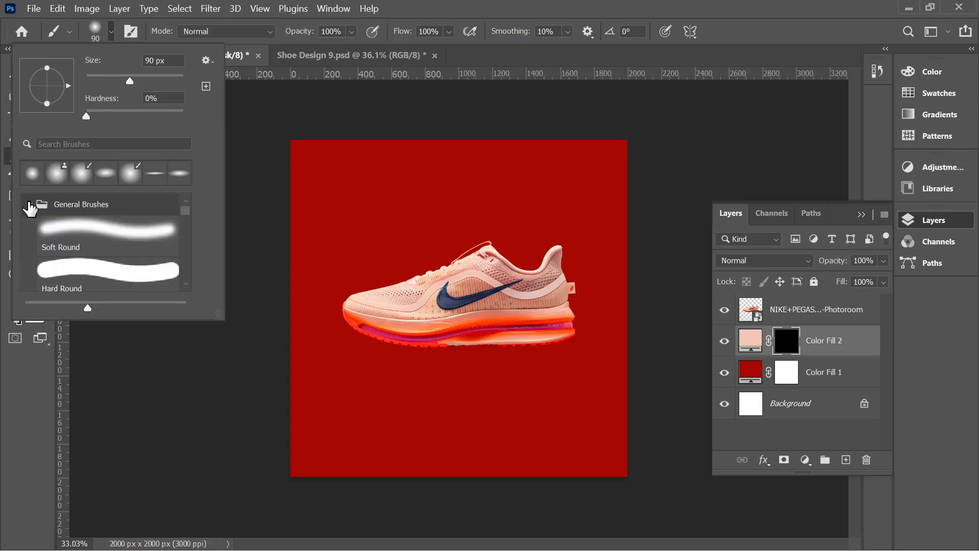
left_click(88, 225)
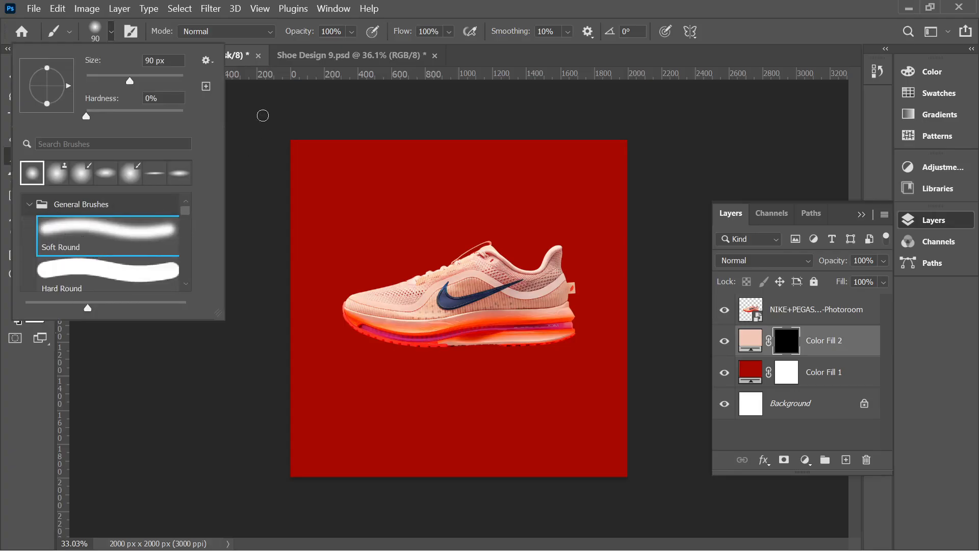
left_click(263, 115)
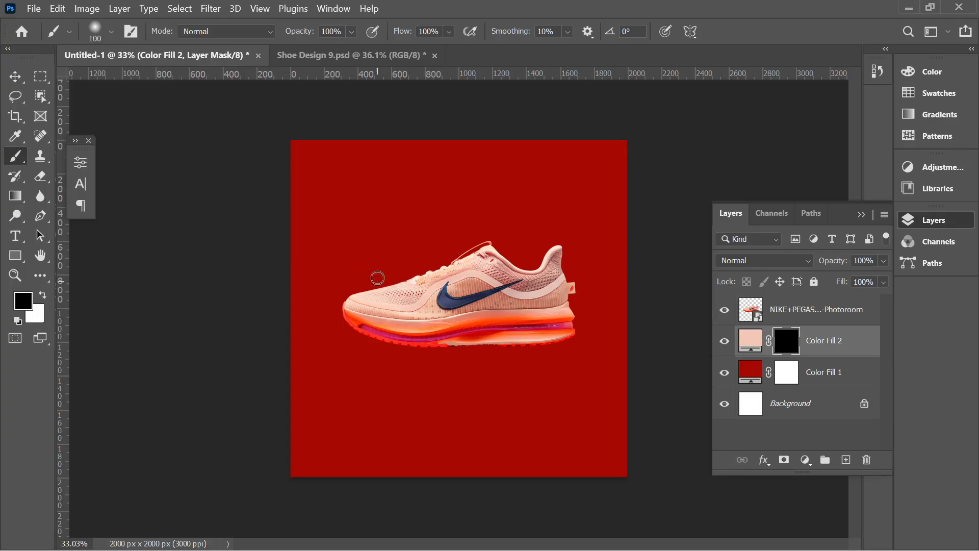
Enlarge the brush to 1800 px and make white the foreground color
key("bracketright")
key("bracketright")
key("bracketright")
key("bracketright")
key("bracketright")
key("bracketright")
key("bracketright")
key("bracketright")
key("bracketright")
key("bracketright")
key("bracketright")
key("bracketright")
key("bracketright")
key("bracketright")
key("bracketright")
key("bracketright")
key("bracketright")
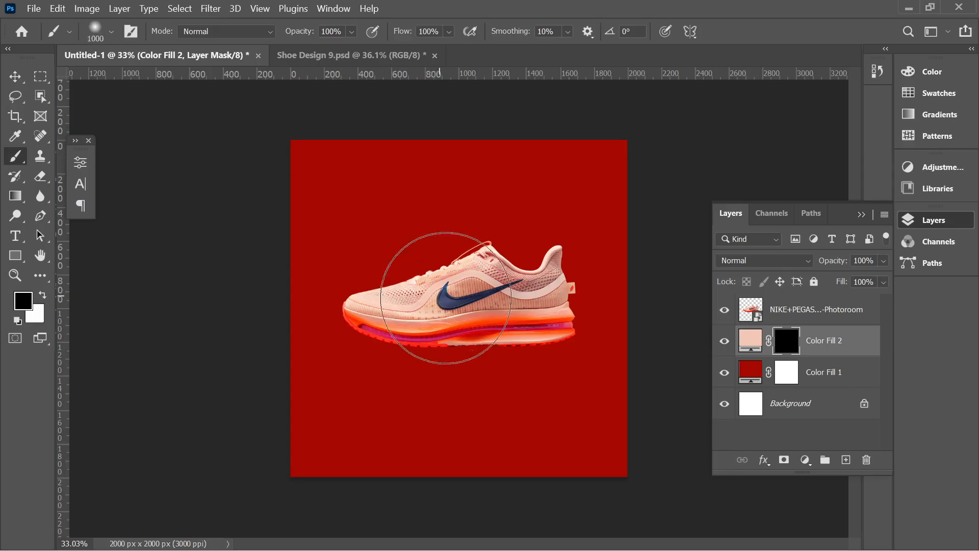
key("bracketright")
key("bracketright")
key("bracketright")
key("bracketright")
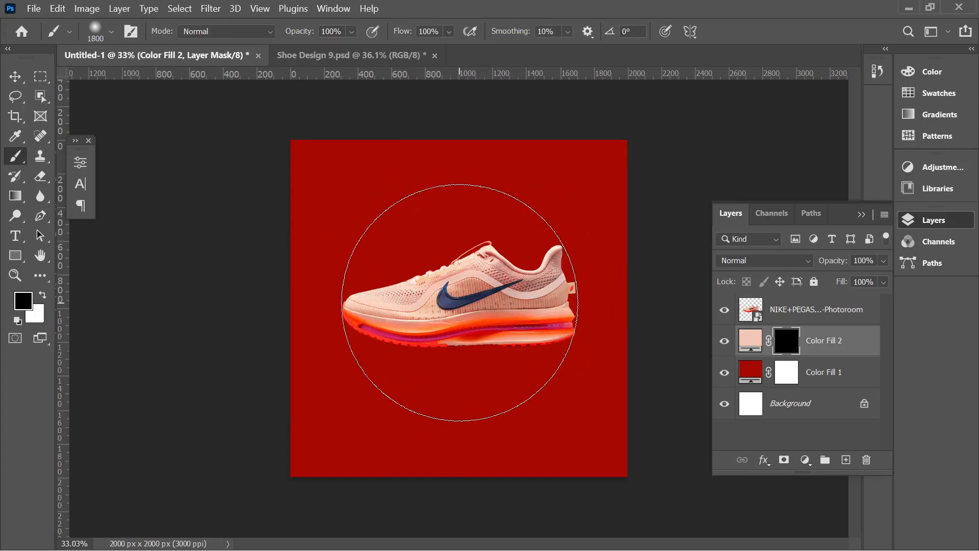
left_click(44, 295)
Paint white dabs at 100% flow on the Color Fill 2 mask behind the shoe, and undo them
left_click(466, 301)
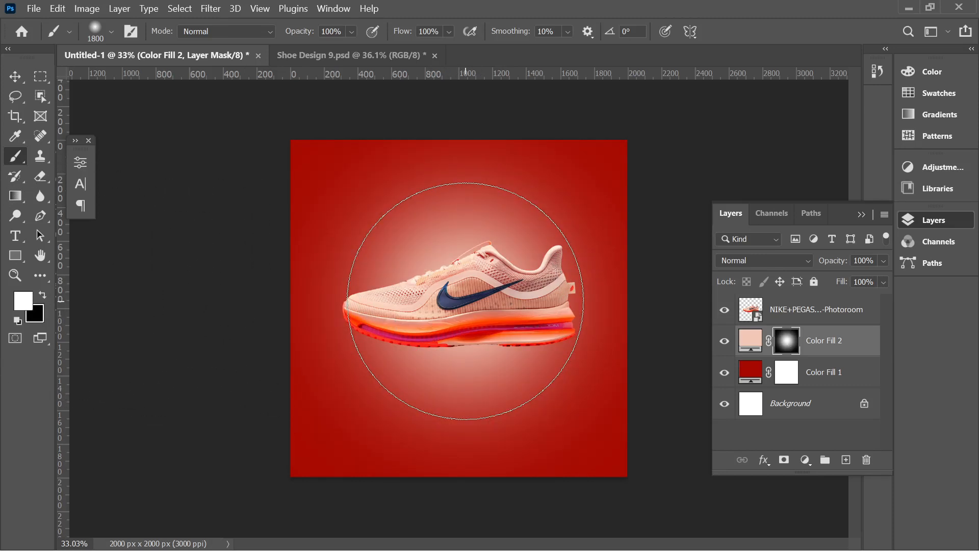
left_click(465, 301)
left_click(467, 302)
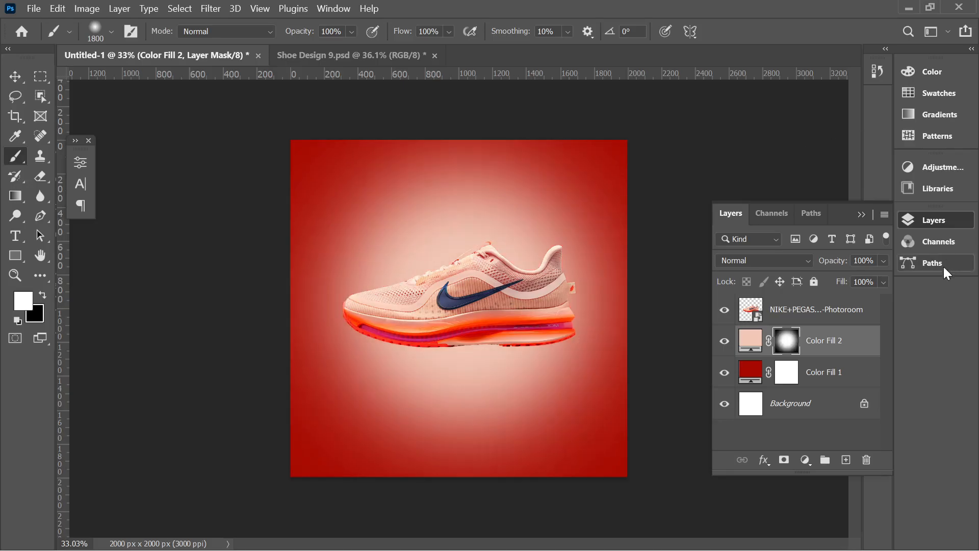
key("ctrl+z")
key("ctrl+z")
key("ctrl+z")
key("ctrl+z")
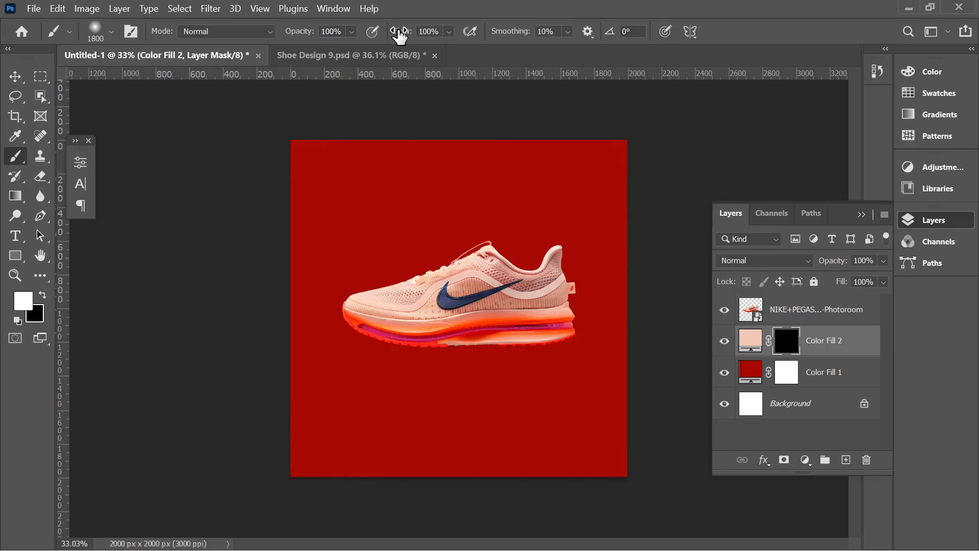
Set the brush flow to 40% and build up a soft peach glow behind the shoe on the Color Fill 2 mask
left_click_drag(400, 36, 361, 36)
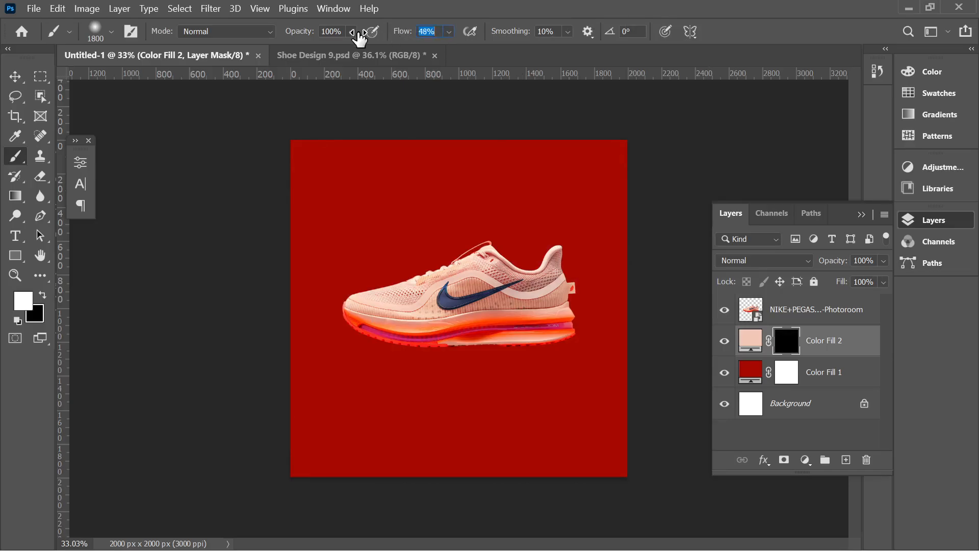
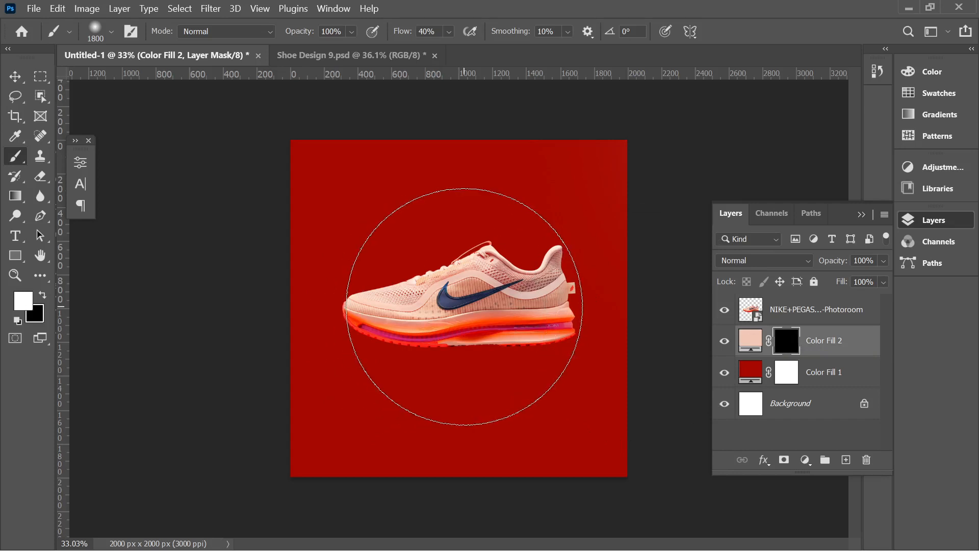
left_click(465, 307)
left_click(465, 308)
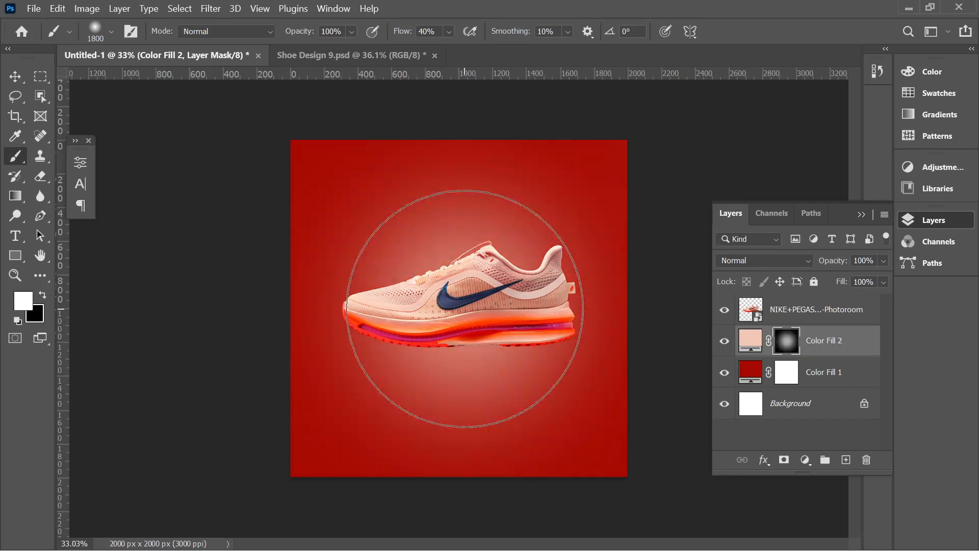
left_click(465, 308)
left_click(473, 305)
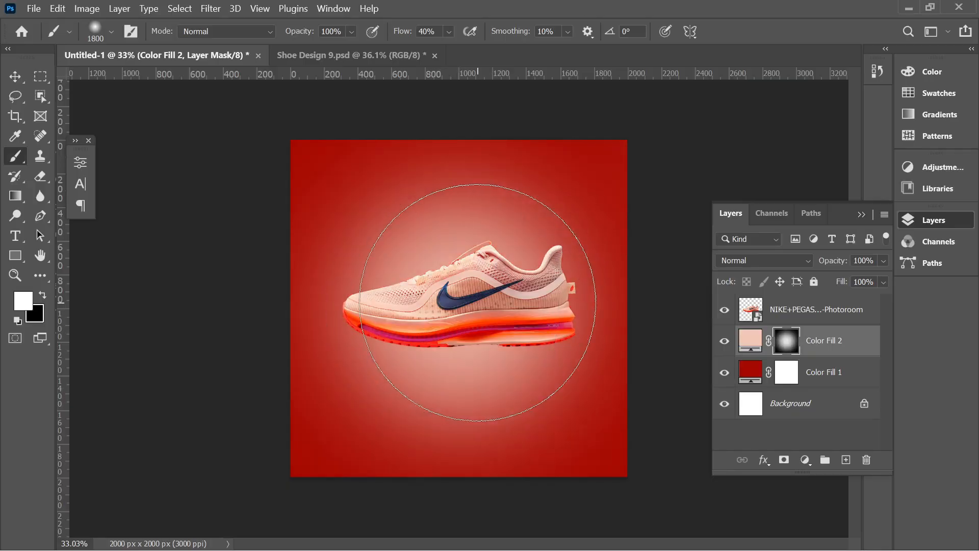
left_click(478, 303)
left_click(478, 303)
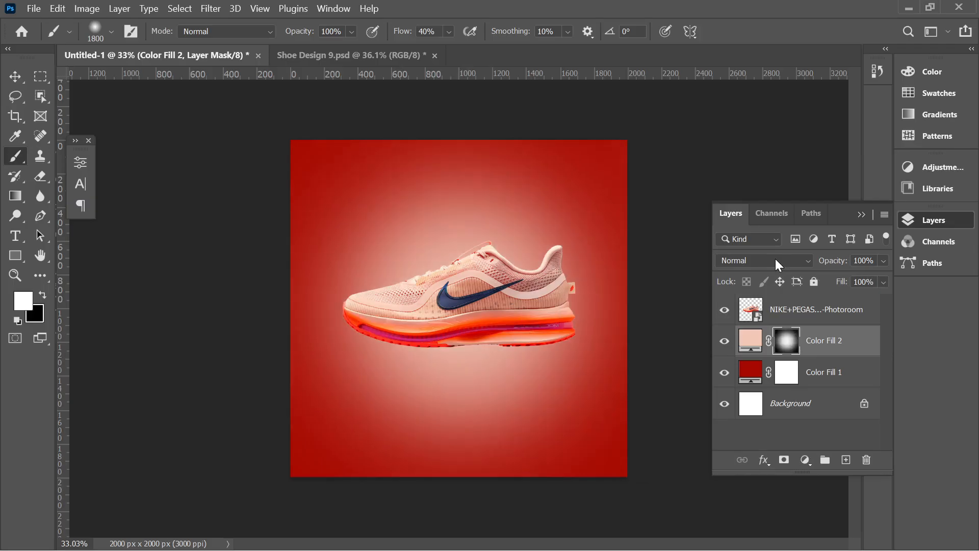
Recolor the Color Fill 1 background by sampling the shoe's red-orange sole and darkening the shade to #cb2206
double_click(749, 371)
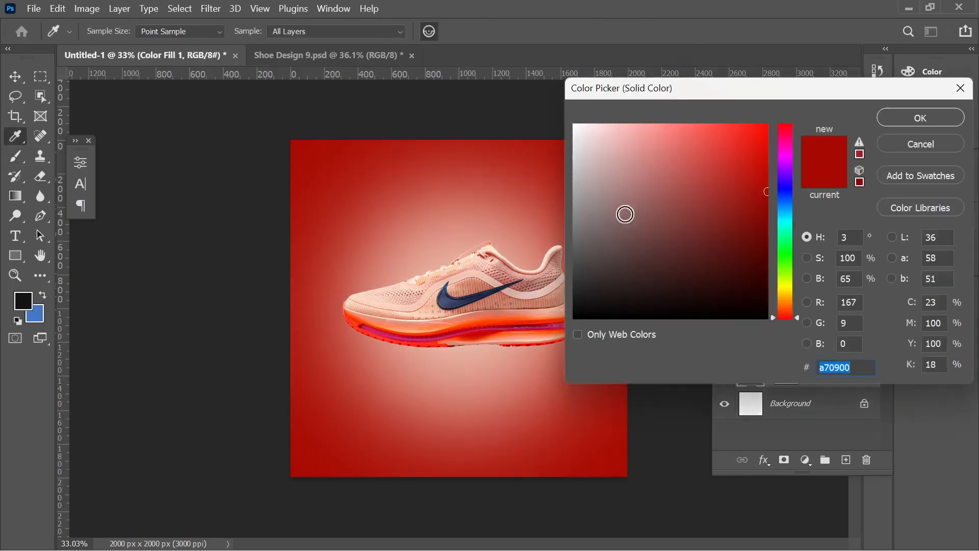
mouse_move(623, 210)
left_mouse_down()
mouse_move(603, 198)
mouse_move(572, 227)
left_mouse_up()
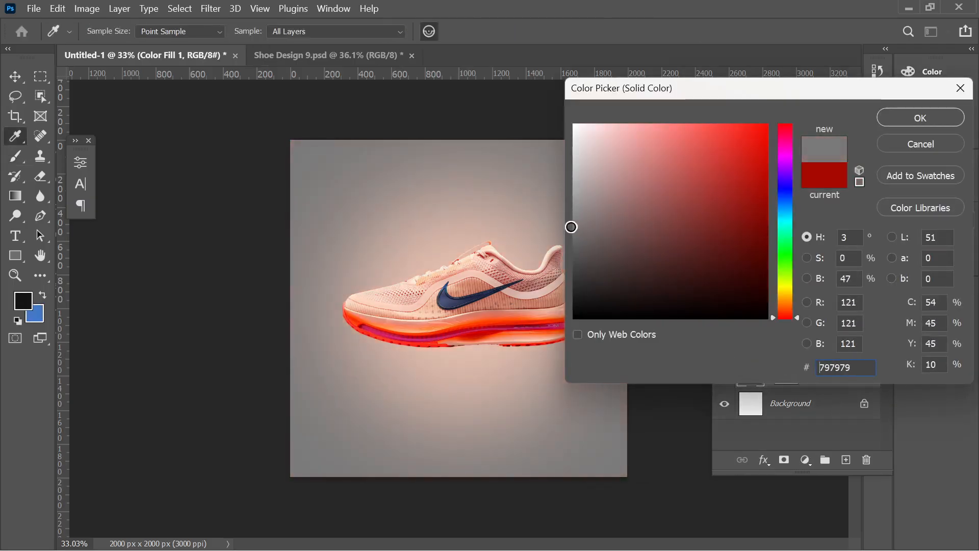
left_click(421, 301)
left_click(441, 297)
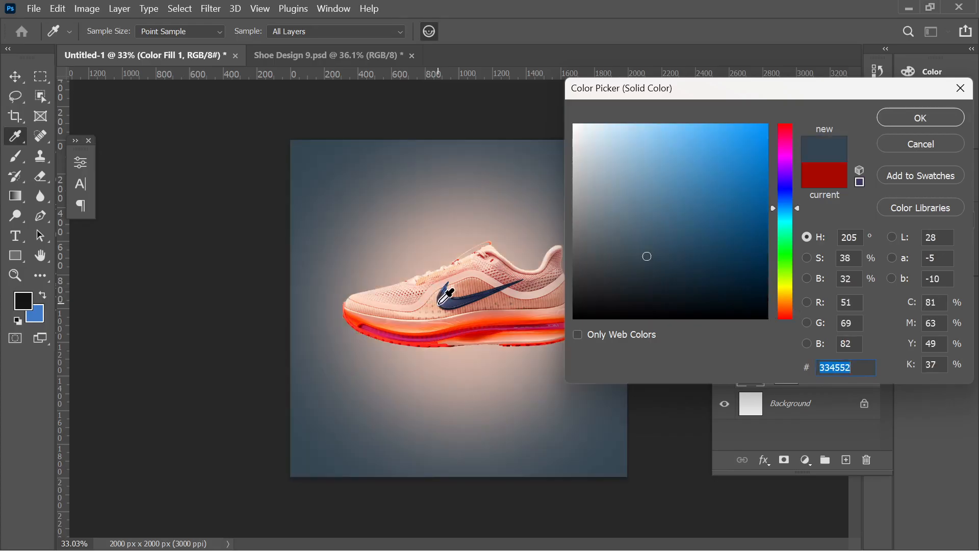
left_click(425, 297)
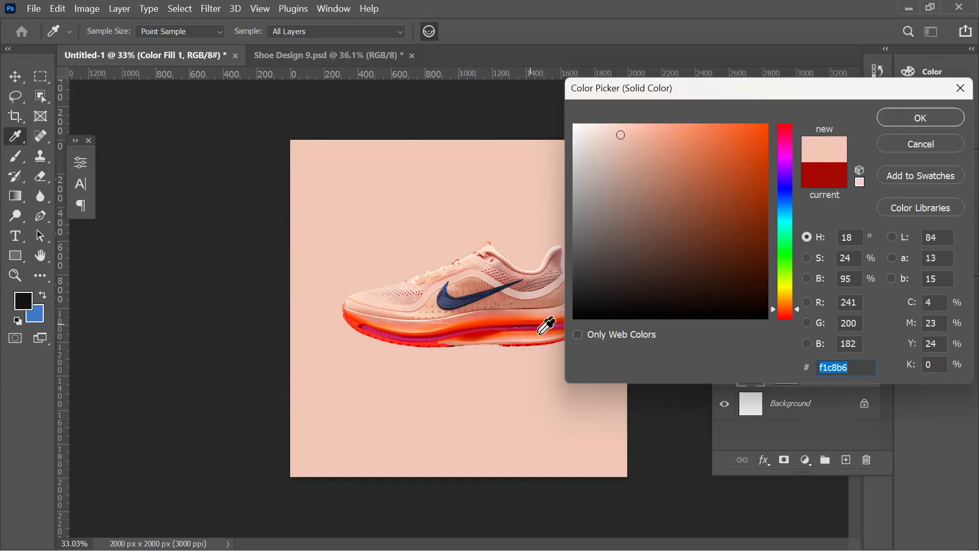
left_click(512, 343)
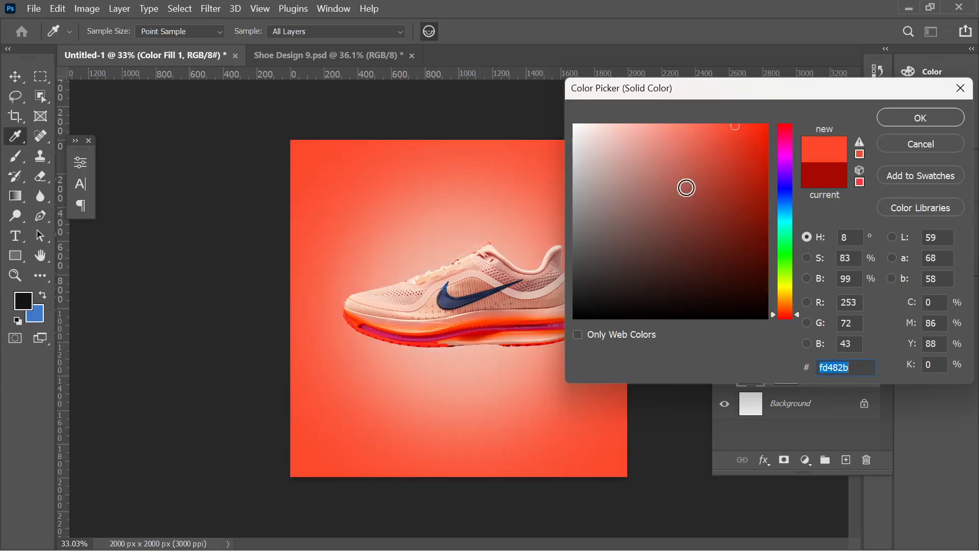
left_click_drag(742, 131, 763, 164)
left_click(903, 115)
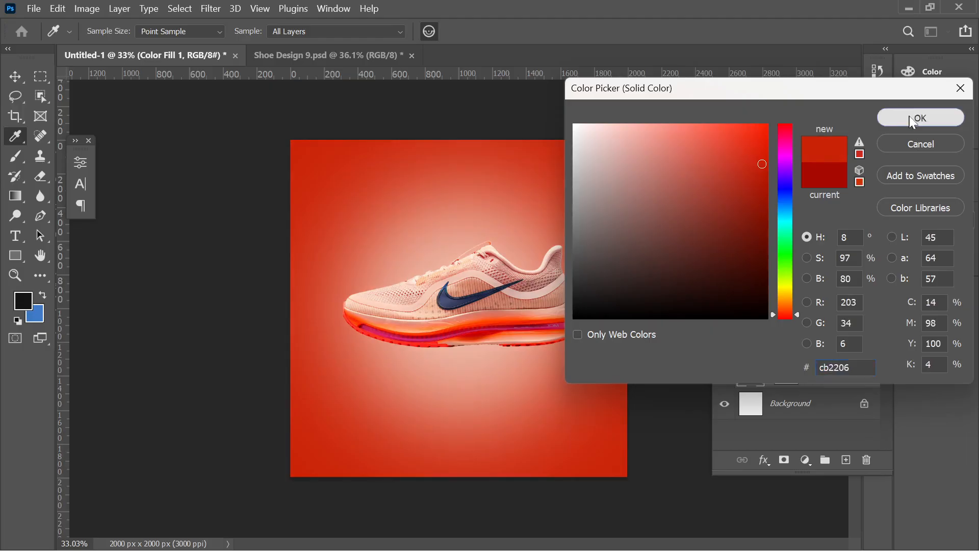
Recolor the Color Fill 2 glow by sampling orange from the shoe's midsole and lightening it to #ff976f
double_click(750, 341)
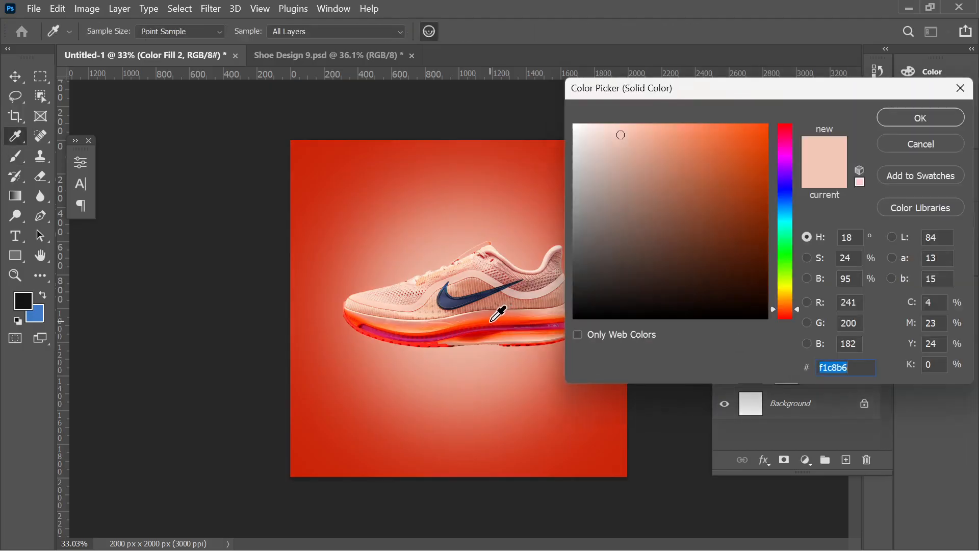
left_click(489, 324)
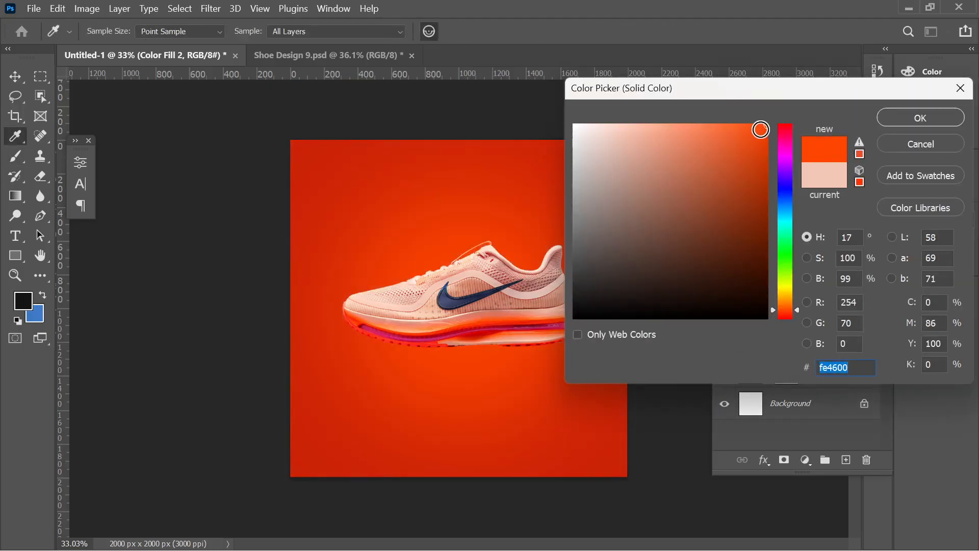
left_click(689, 131)
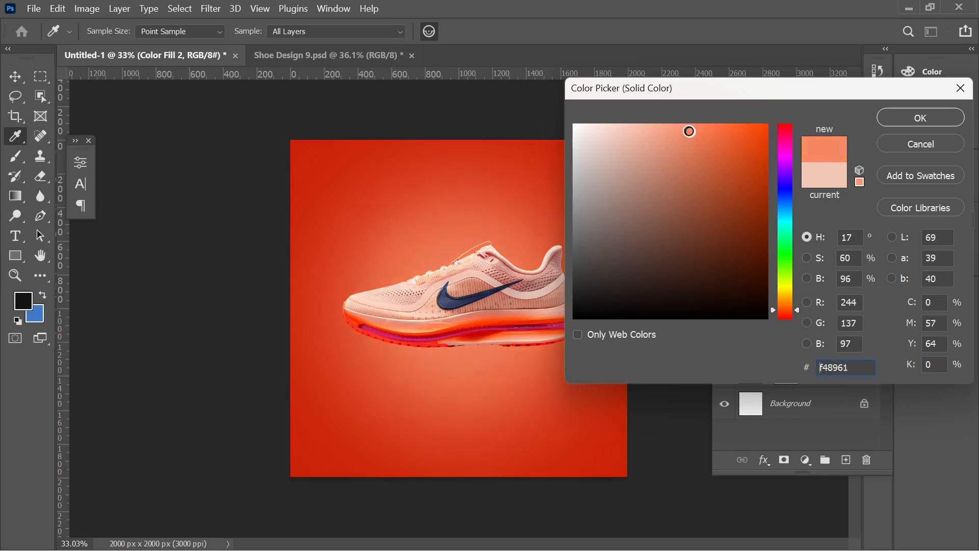
mouse_move(689, 131)
left_mouse_down()
mouse_move(675, 122)
mouse_move(684, 117)
left_mouse_up()
left_click(906, 118)
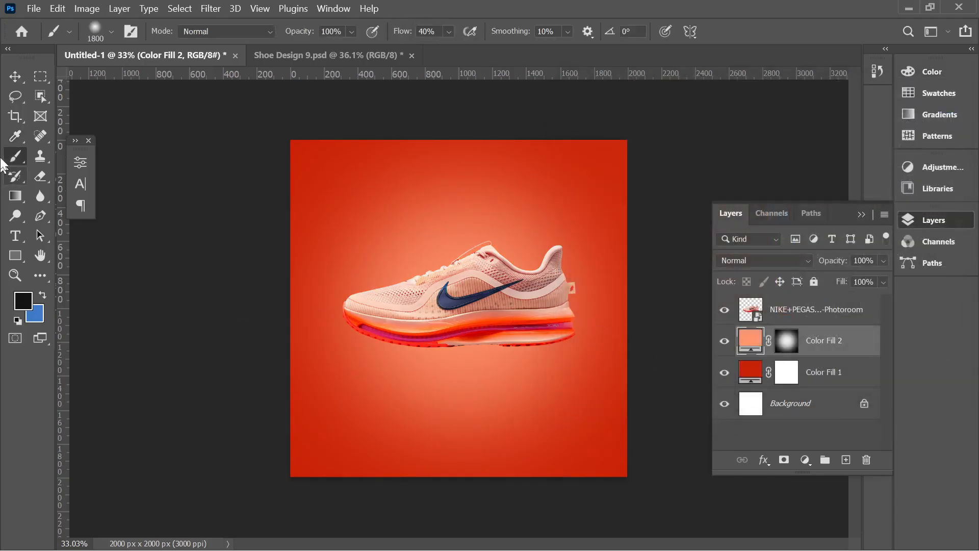
Move the shoe cutout slightly down on the canvas with the Move tool and deselect it
left_click(15, 76)
left_click(146, 151)
scroll(553, 343, "down", 1)
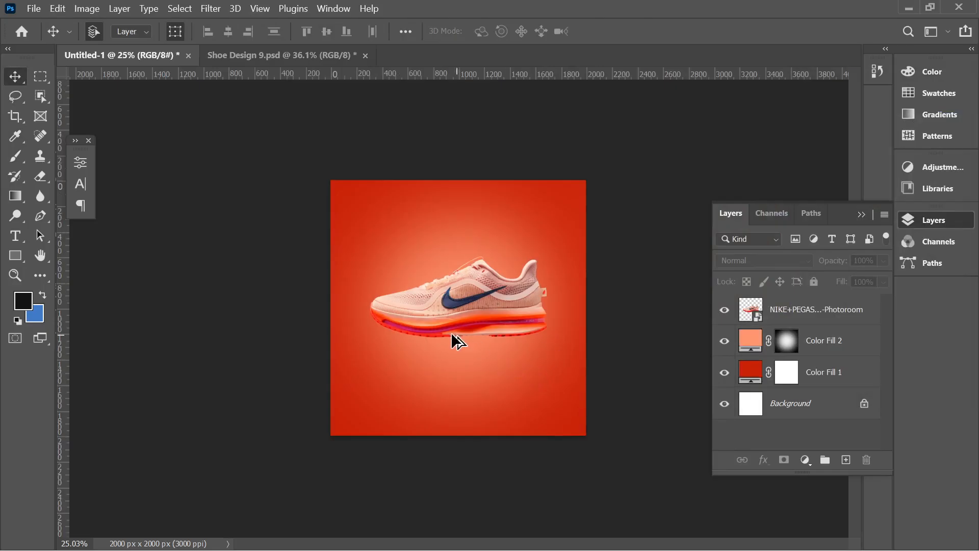
scroll(452, 338, "up", 1)
left_click(462, 321)
left_click_drag(470, 298, 470, 308)
left_click(696, 296)
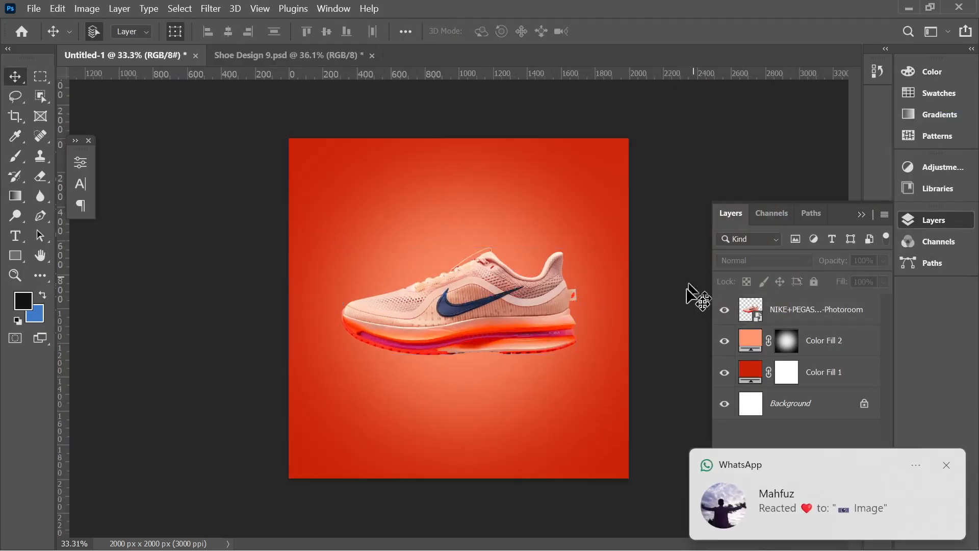
Recolor Color Fill 1 by sampling red from the shoe's sole and darkening it to a deep dark red
double_click(747, 365)
mouse_move(762, 163)
left_mouse_down()
mouse_move(741, 183)
mouse_move(765, 215)
mouse_move(790, 290)
mouse_move(789, 246)
mouse_move(823, 244)
mouse_move(829, 253)
mouse_move(832, 237)
mouse_move(754, 236)
mouse_move(826, 243)
left_mouse_up()
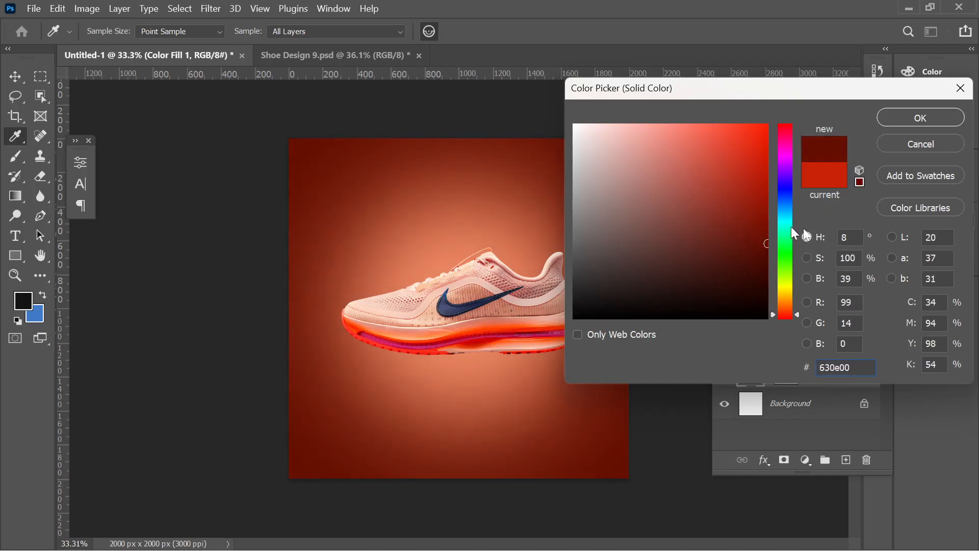
left_click_drag(764, 245, 767, 253)
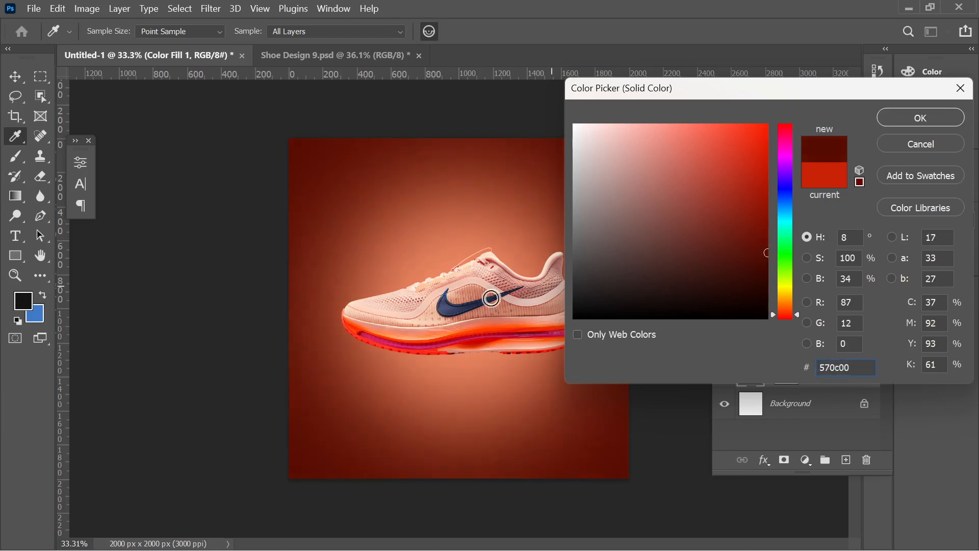
left_click(441, 312)
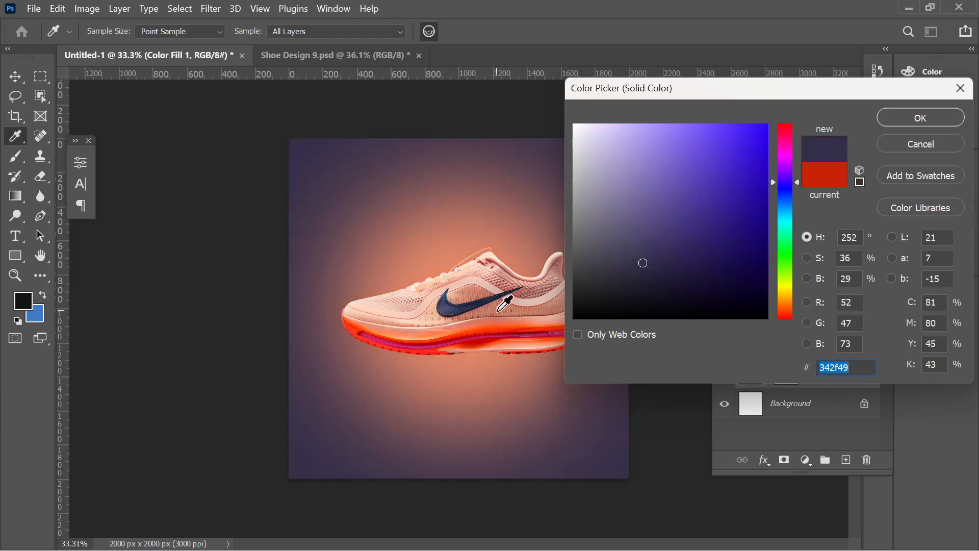
left_click(485, 340)
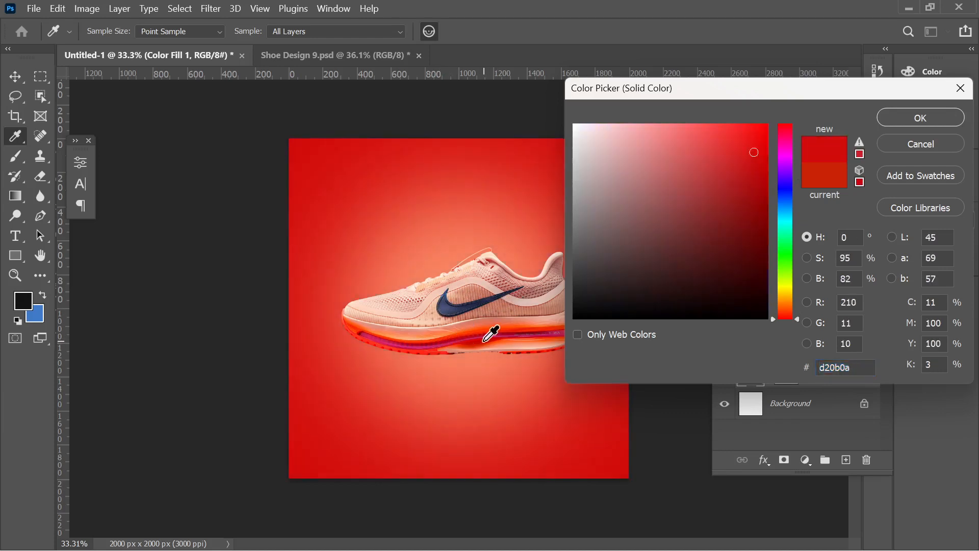
mouse_move(762, 158)
left_mouse_down()
mouse_move(797, 237)
mouse_move(784, 151)
mouse_move(813, 218)
mouse_move(815, 177)
mouse_move(853, 210)
left_mouse_up()
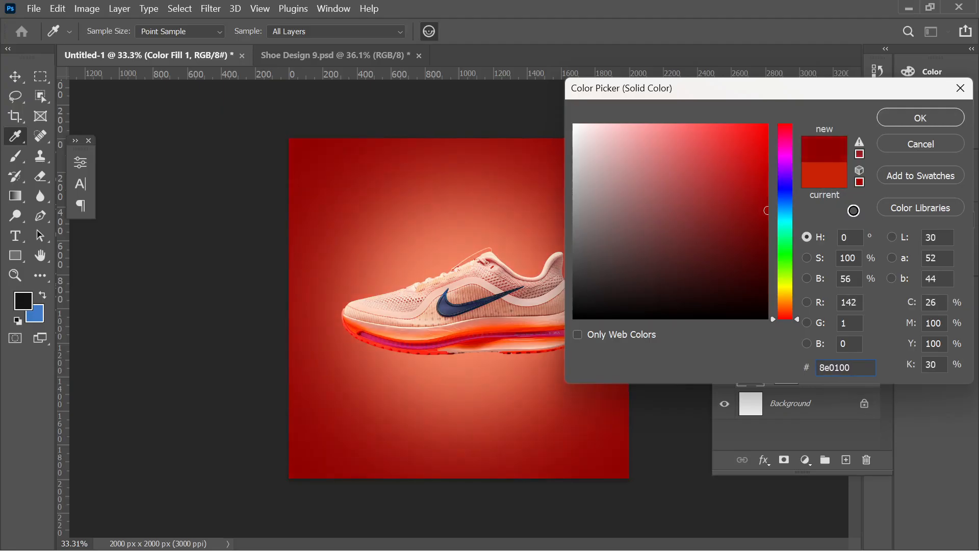
left_click_drag(766, 212, 772, 220)
left_click(913, 118)
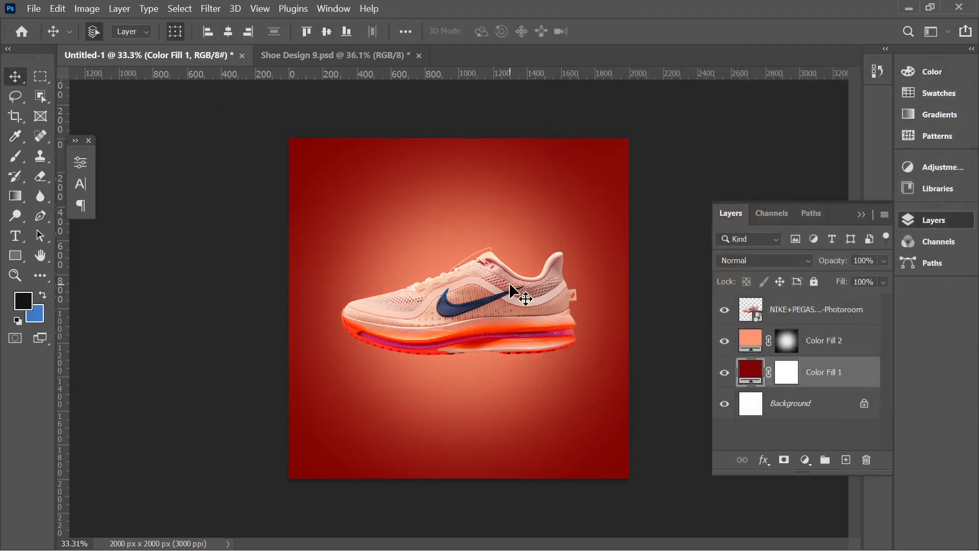
Set the Color Fill 2 glow to the more saturated orange #ff8557 and deselect all layers
scroll(496, 308, "up", 4)
scroll(437, 308, "down", 3)
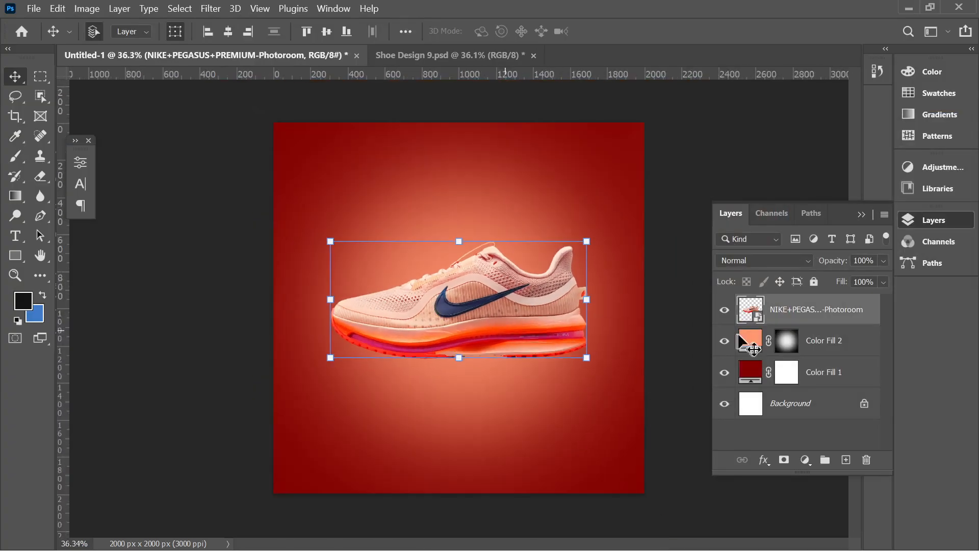
double_click(745, 340)
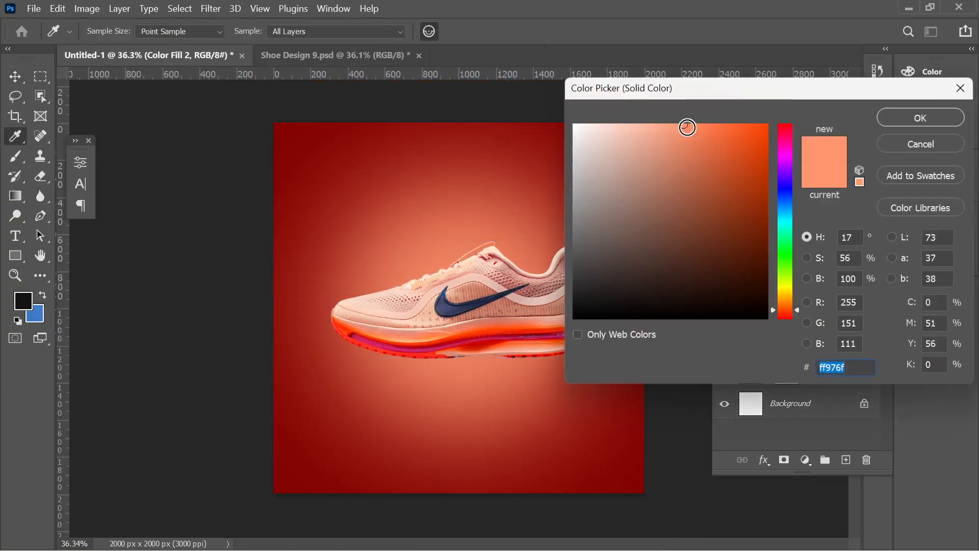
mouse_move(680, 129)
left_mouse_down()
mouse_move(664, 120)
mouse_move(710, 138)
mouse_move(702, 124)
left_mouse_up()
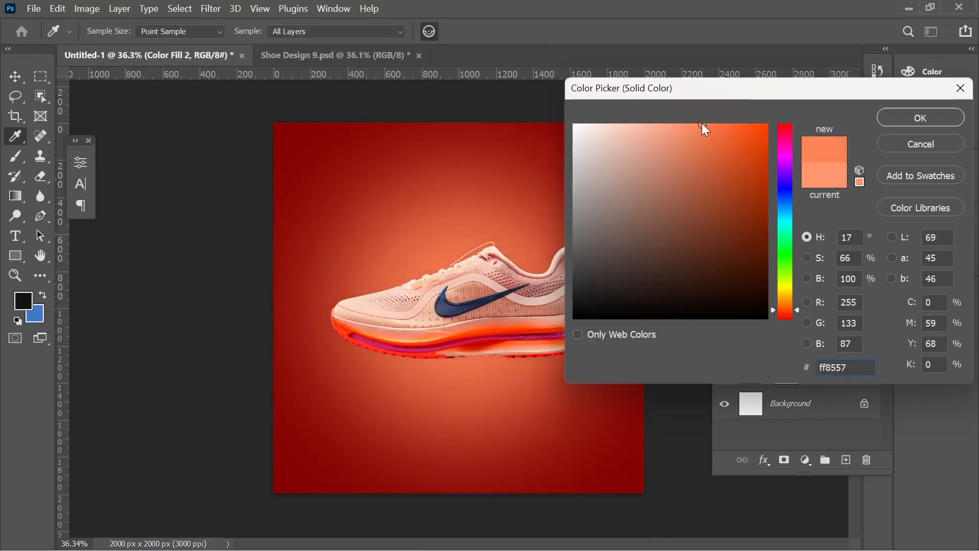
left_click(905, 126)
left_click(700, 160)
Examine how the shoe, orange glow and dark red background work together at different zoom levels
scroll(459, 303, "down", 3)
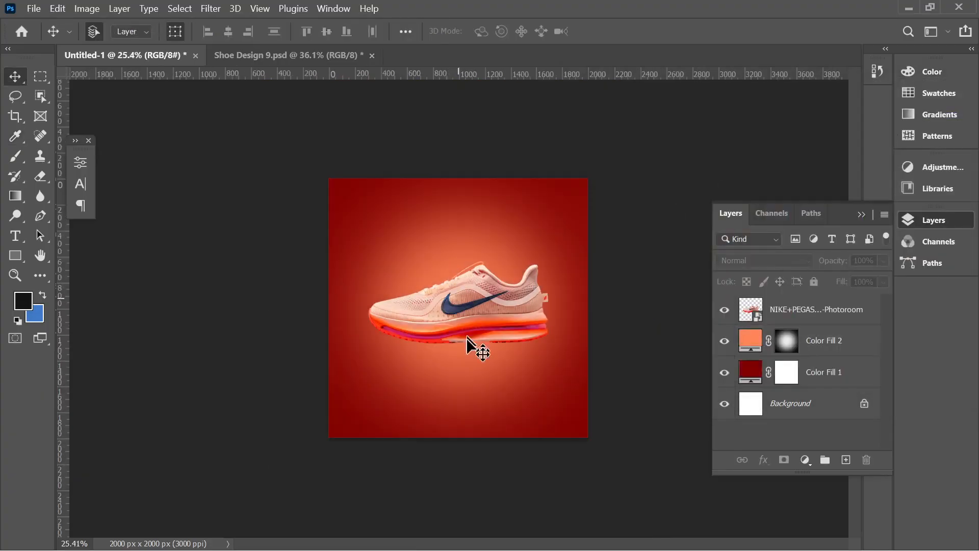
scroll(465, 347, "up", 1)
scroll(487, 359, "up", 1)
scroll(378, 299, "down", 1)
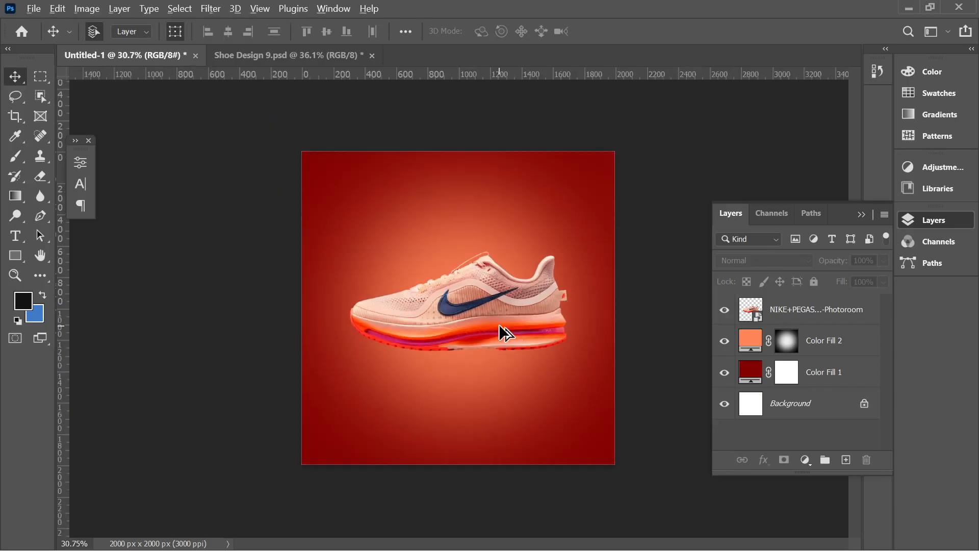
scroll(499, 323, "up", 1)
scroll(400, 319, "down", 1)
scroll(478, 341, "up", 1)
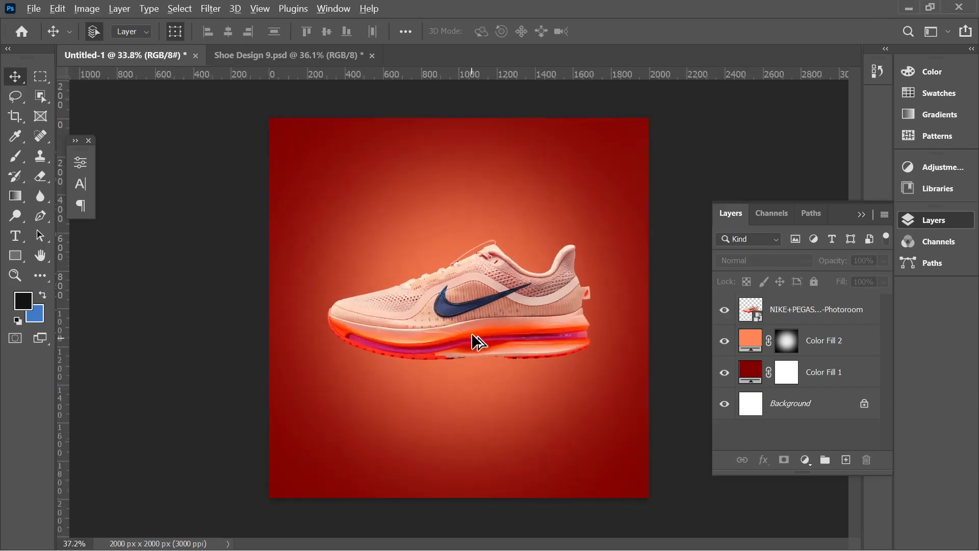
scroll(472, 335, "up", 2)
scroll(468, 319, "down", 3)
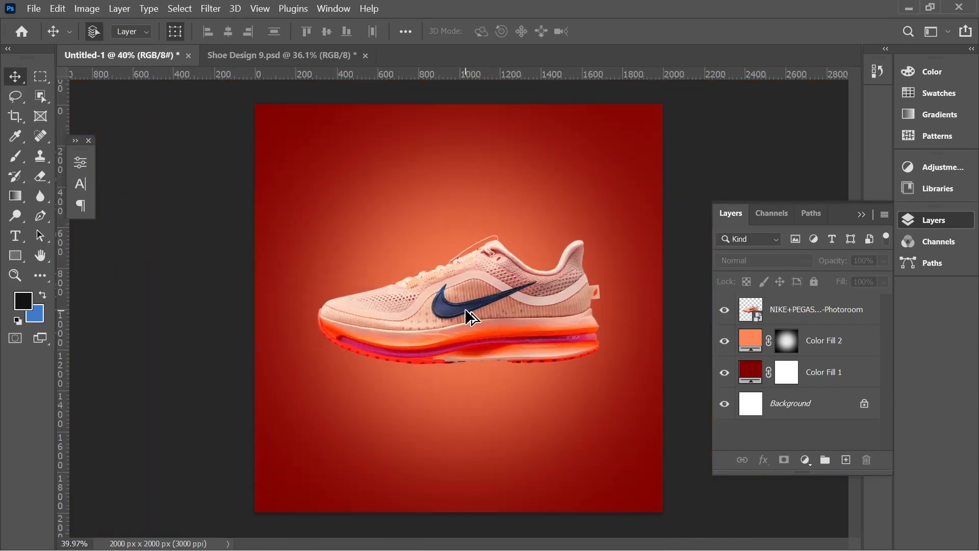
scroll(520, 314, "down", 1)
scroll(500, 308, "up", 1)
Nudge the shoe cutout slightly further down, keeping it horizontally centred
left_click(496, 306)
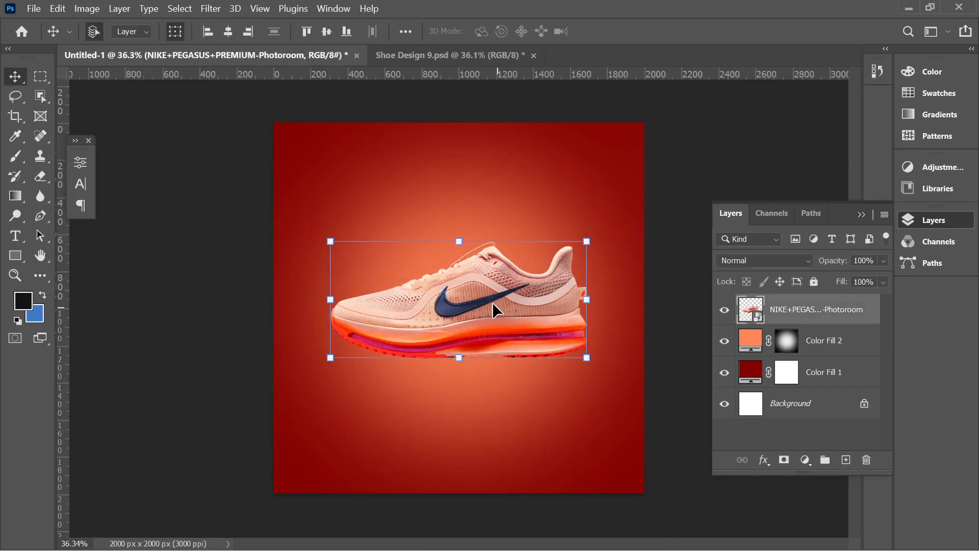
left_click_drag(493, 304, 491, 305)
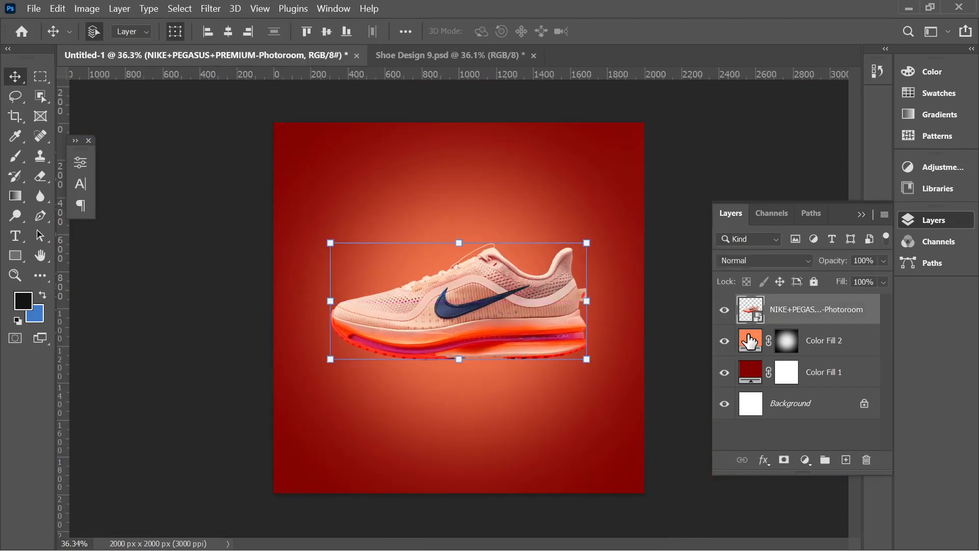
Set the Color Fill 2 glow to the softer orange #f58d66
double_click(750, 341)
left_click_drag(711, 138, 691, 130)
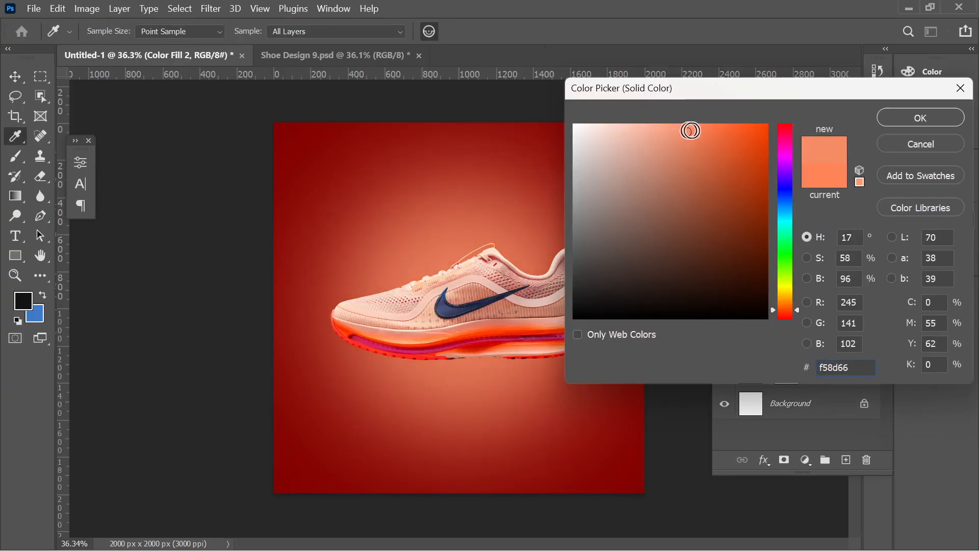
left_click(911, 121)
Brighten the Color Fill 1 background to the red #9c0504 and deselect all layers
double_click(750, 374)
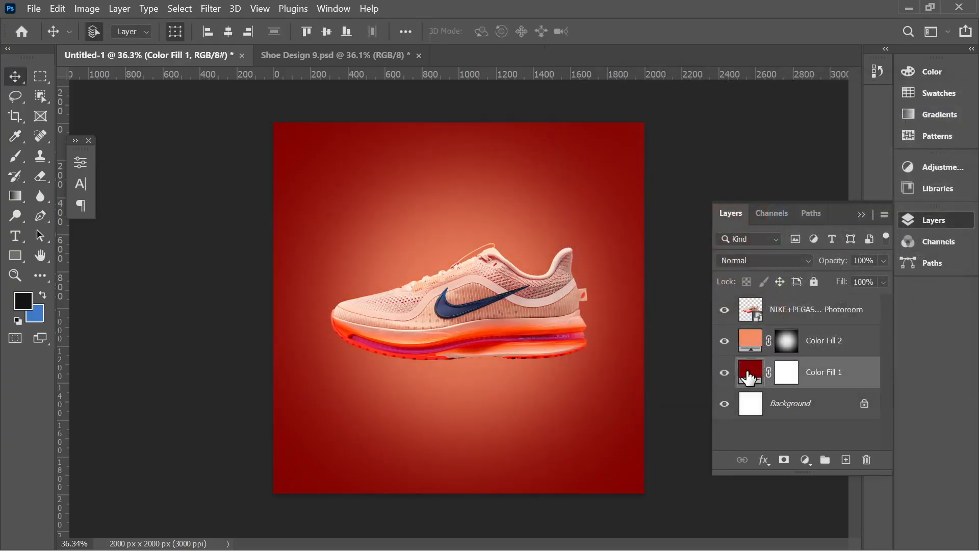
left_click_drag(766, 219, 764, 198)
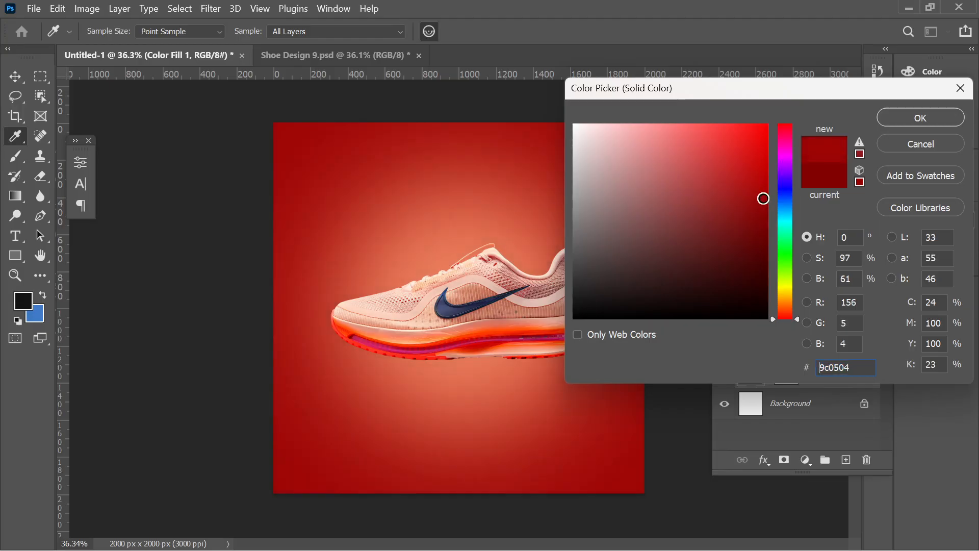
left_click(900, 117)
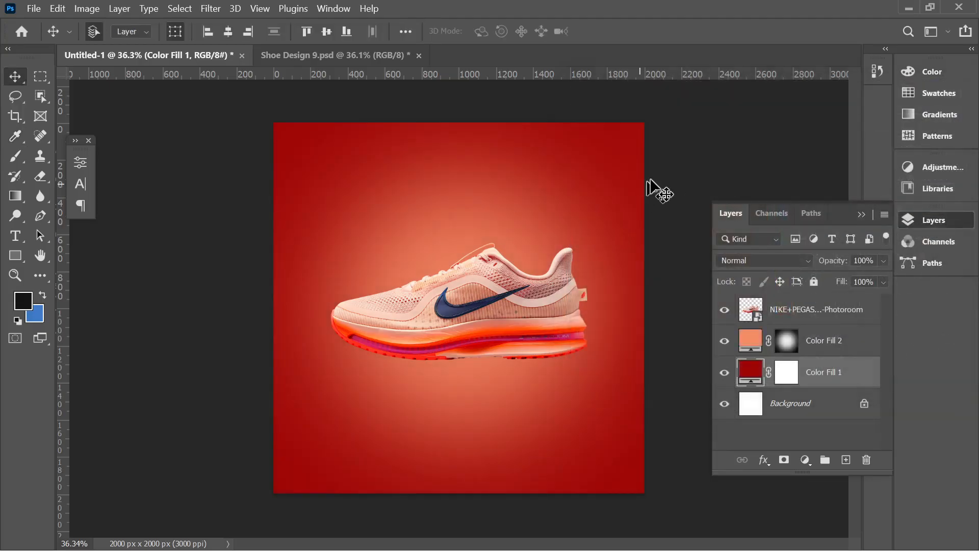
left_click(690, 179)
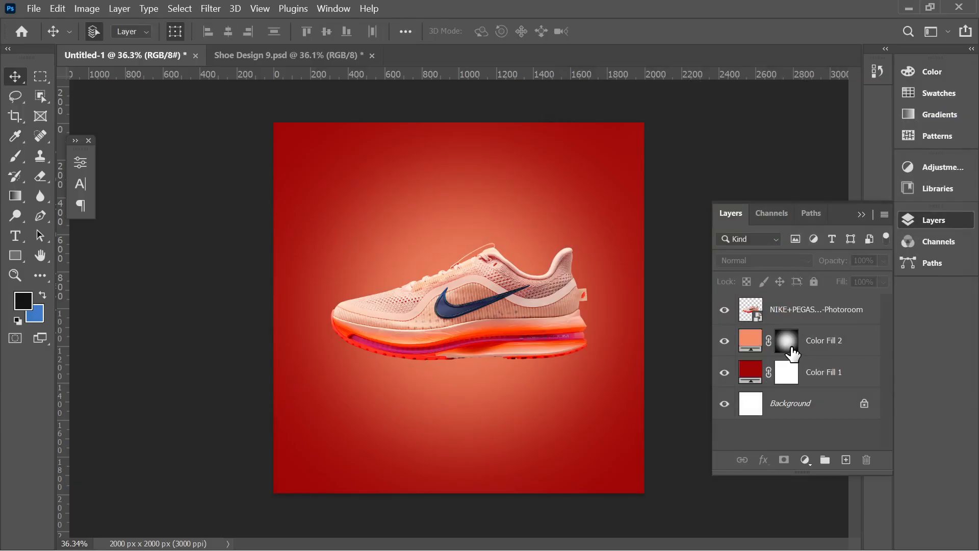
scroll(306, 309, "down", 3)
scroll(597, 362, "up", 2)
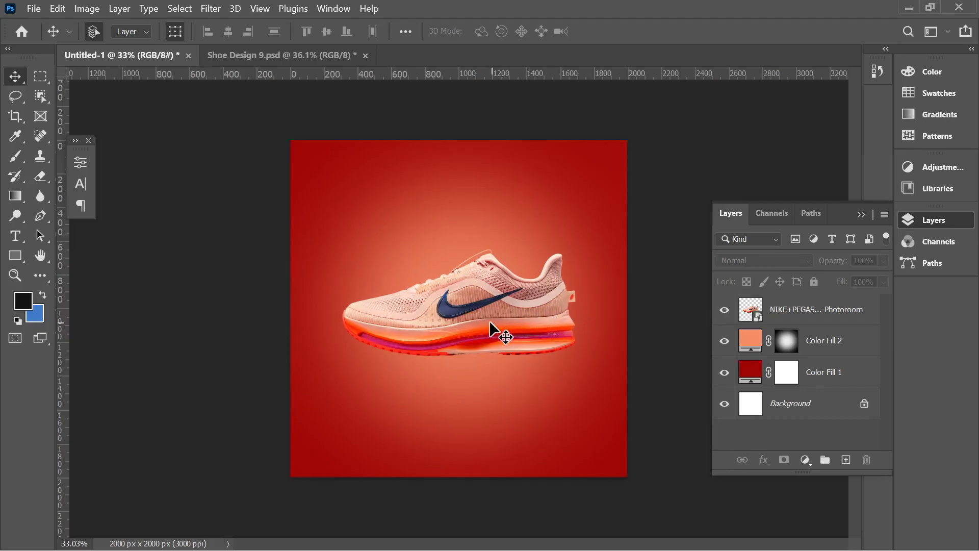
scroll(479, 326, "up", 1)
scroll(540, 330, "down", 1)
scroll(546, 338, "up", 1)
left_click(464, 314)
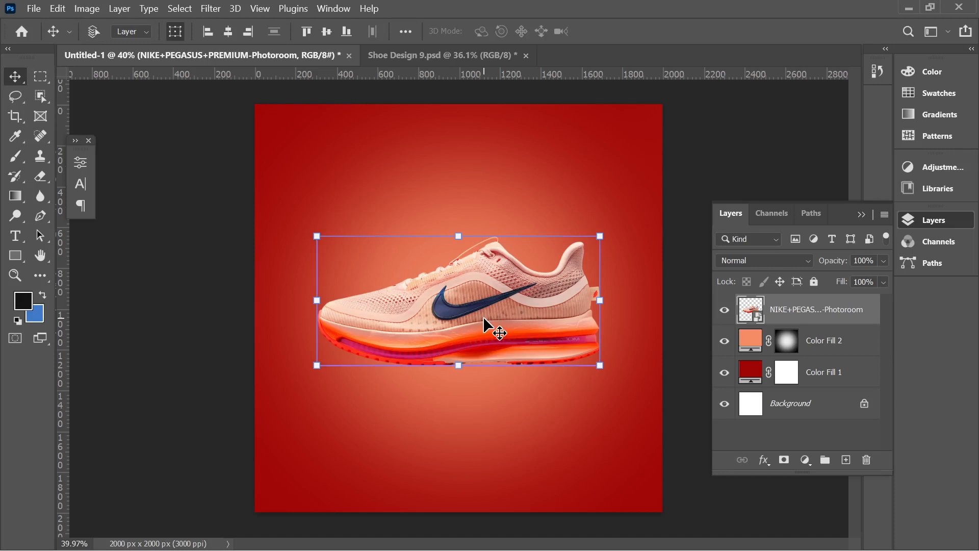
key("ctrl+u")
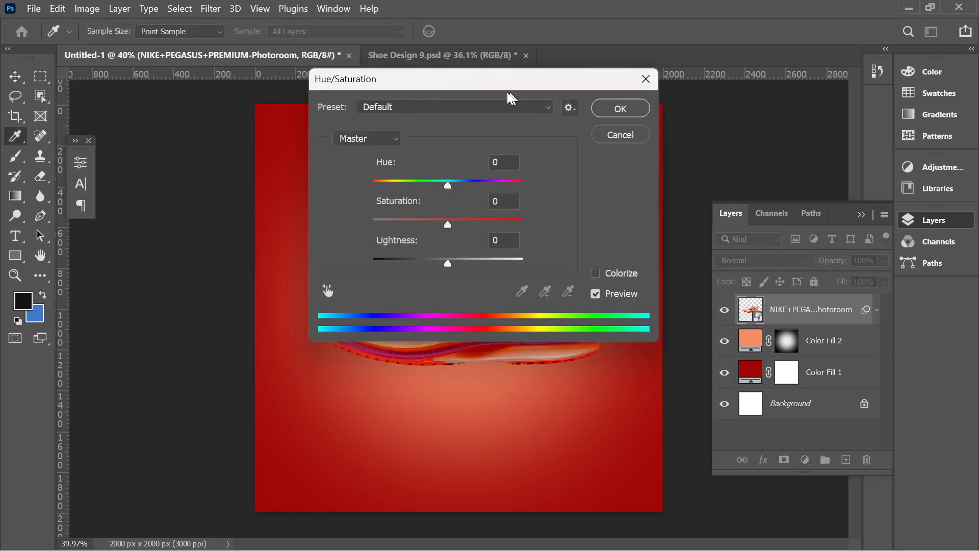
left_click_drag(474, 82, 771, 102)
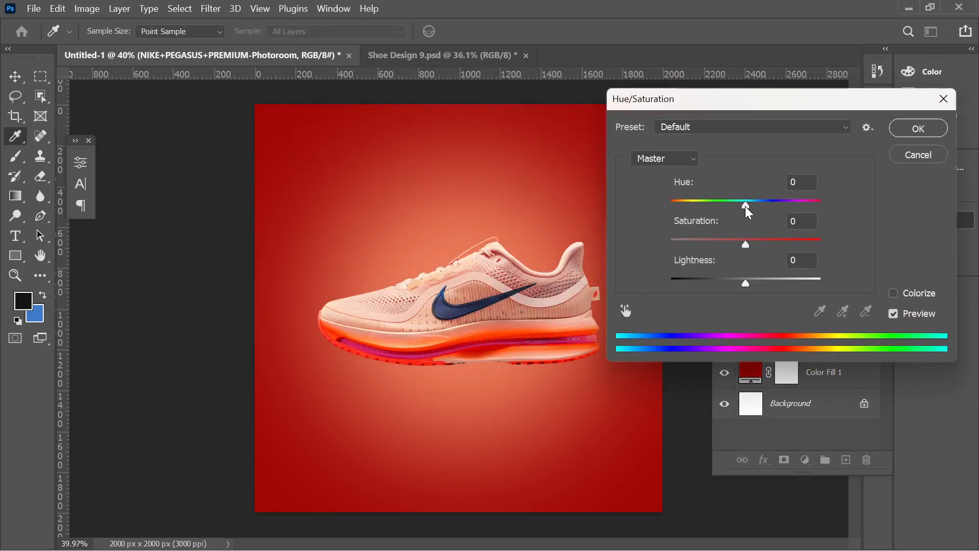
mouse_move(745, 206)
left_mouse_down()
mouse_move(724, 208)
mouse_move(761, 209)
mouse_move(740, 207)
left_mouse_up()
left_click(916, 152)
left_click(706, 148)
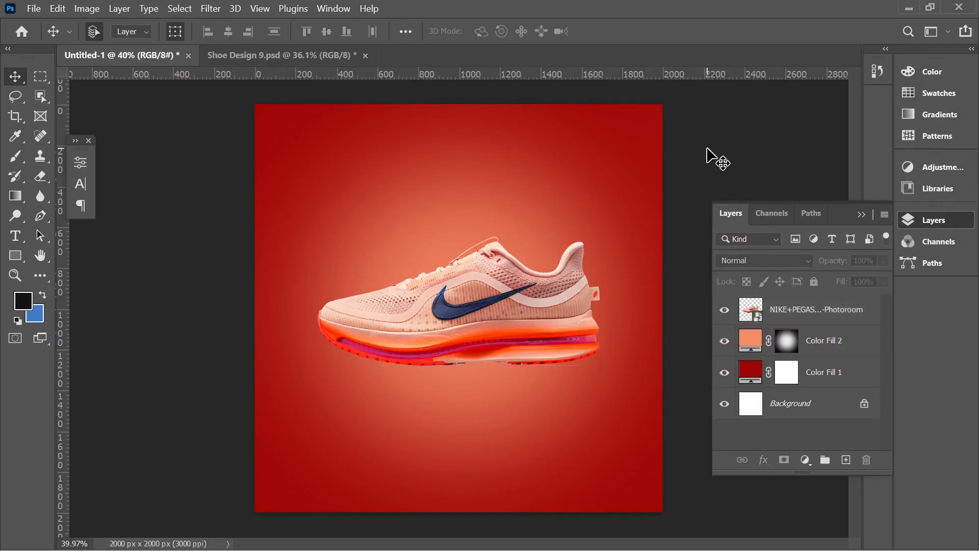
Try darkening the backdrop with an Exposure adjustment layer above Color Fill 2, with exposure lowered to -1.21
scroll(454, 338, "down", 3)
scroll(543, 327, "up", 2)
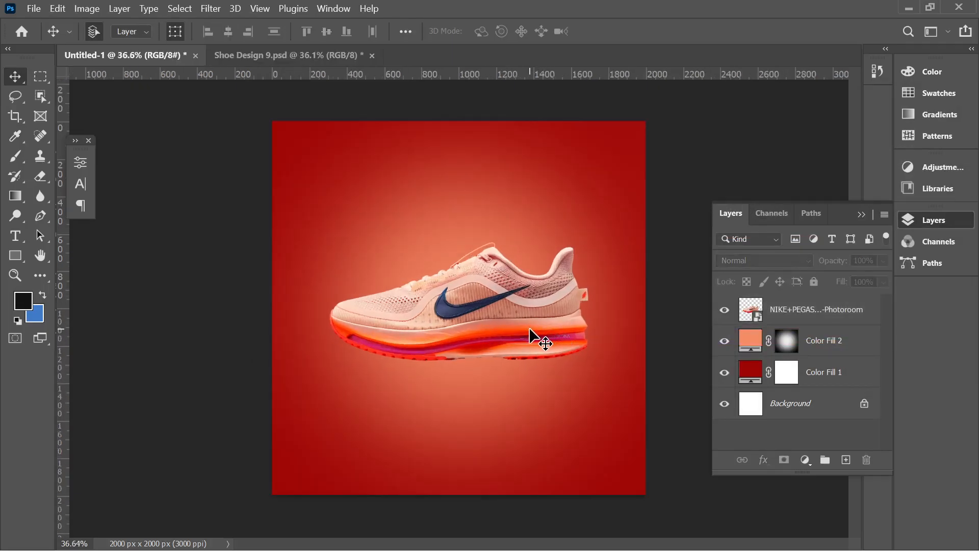
left_click(530, 329)
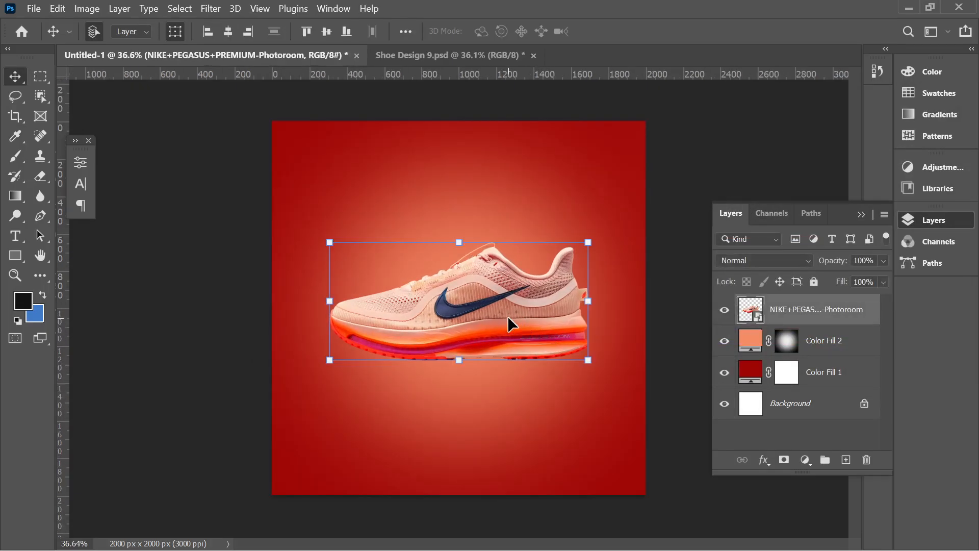
left_click(828, 342)
left_click(807, 460)
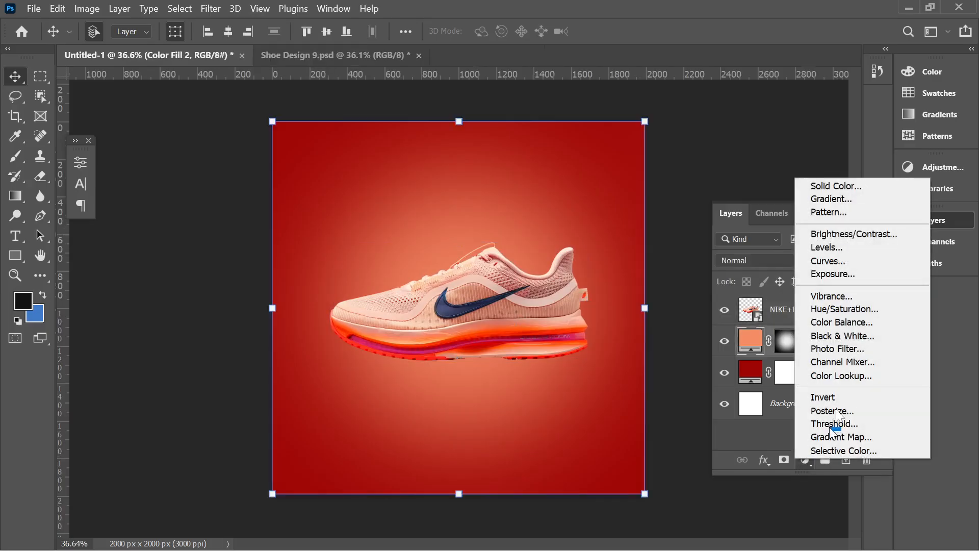
left_click(832, 274)
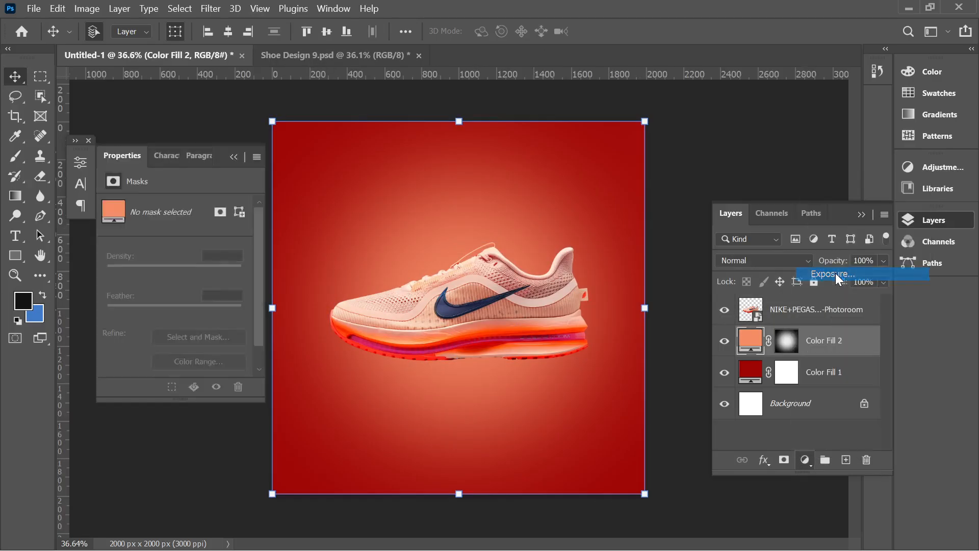
mouse_move(173, 243)
left_mouse_down()
mouse_move(186, 244)
mouse_move(163, 250)
left_mouse_up()
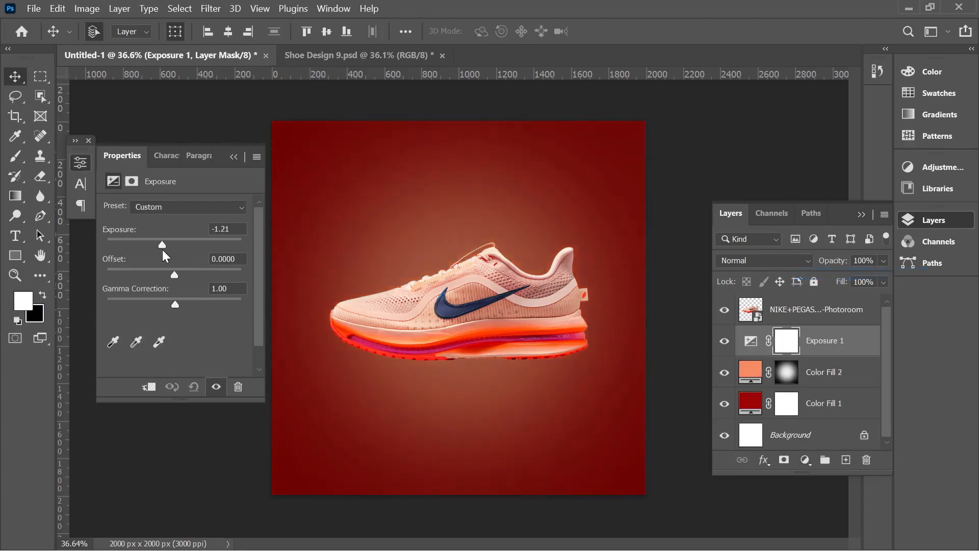
Test the Exposure adjustment clipped to Color Fill 2 at -1.82 and unclipped at -1.29, and delete the adjustment layer
left_click(148, 387)
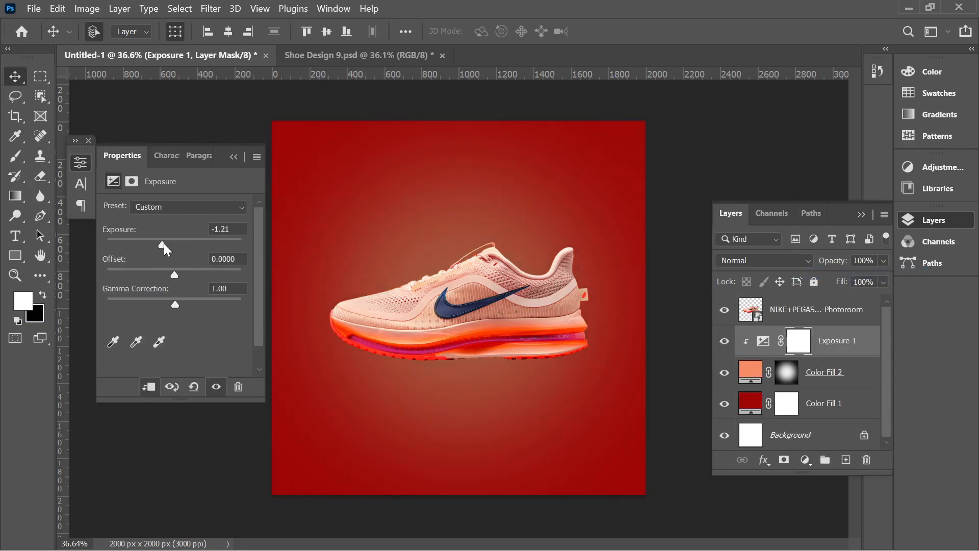
left_click_drag(164, 243, 157, 243)
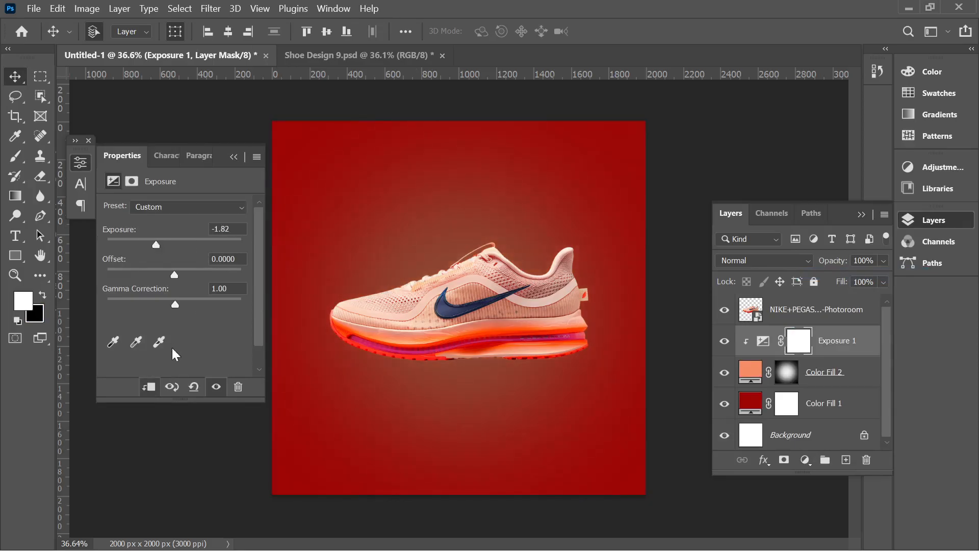
left_click(148, 387)
left_click_drag(157, 243, 162, 243)
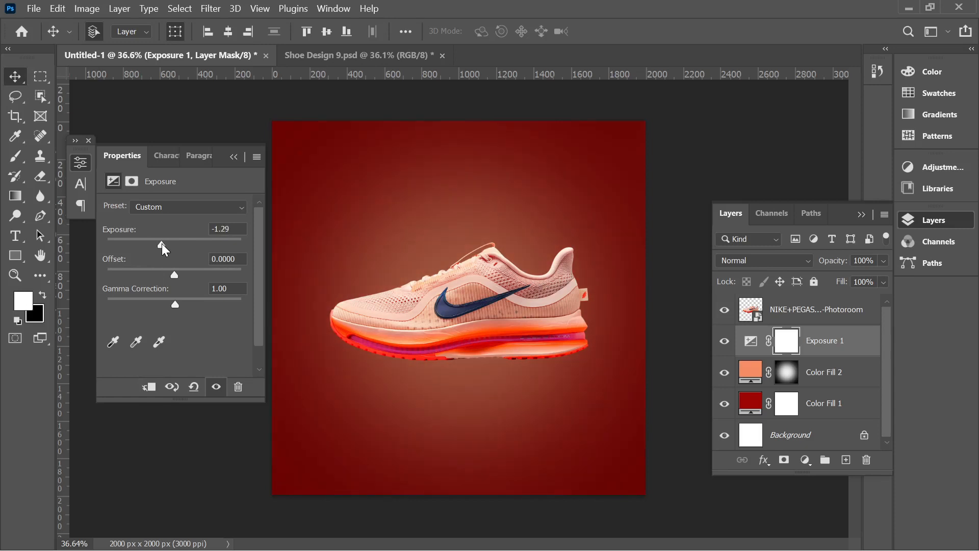
left_click(234, 158)
left_click_drag(829, 348, 867, 459)
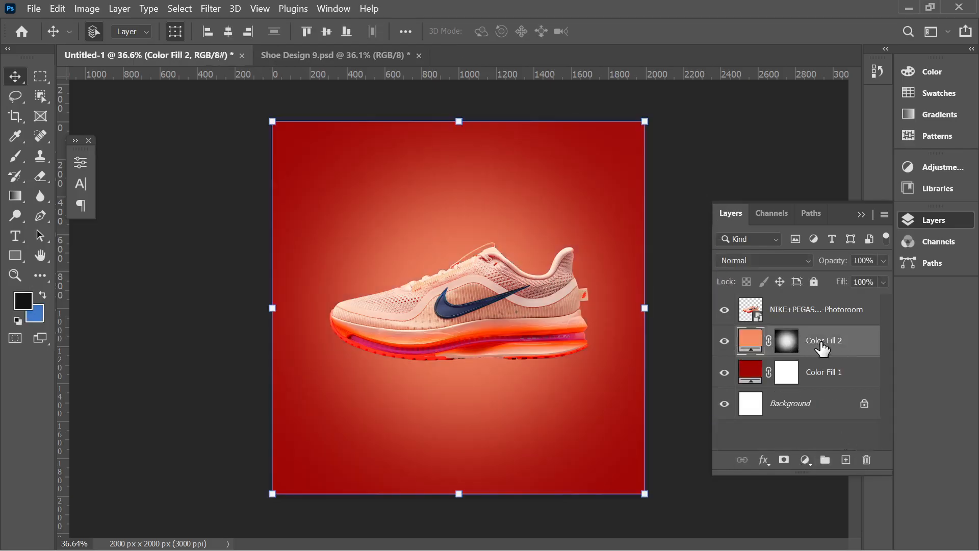
Add a Levels adjustment layer above Color Fill 2 with input black at 69 and a slightly lowered output white
left_click(806, 462)
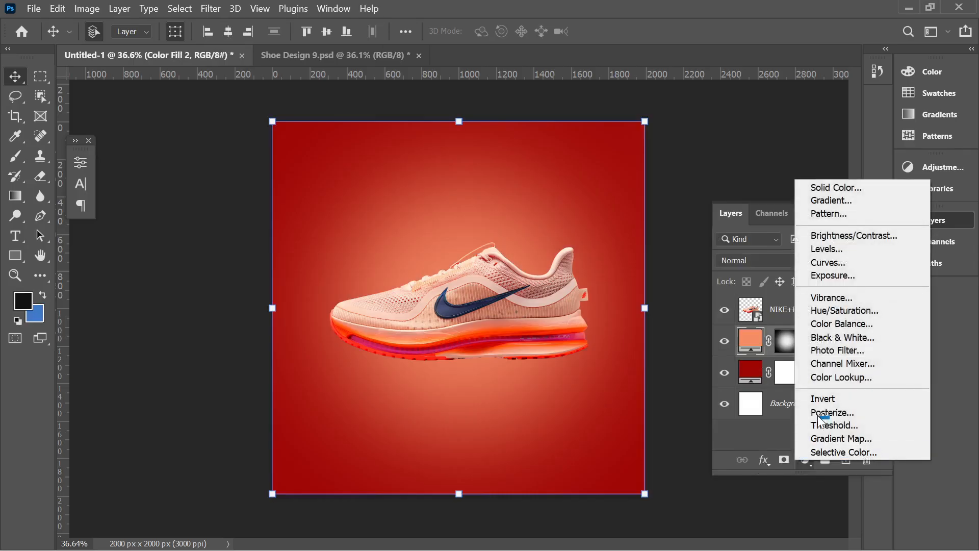
left_click(818, 248)
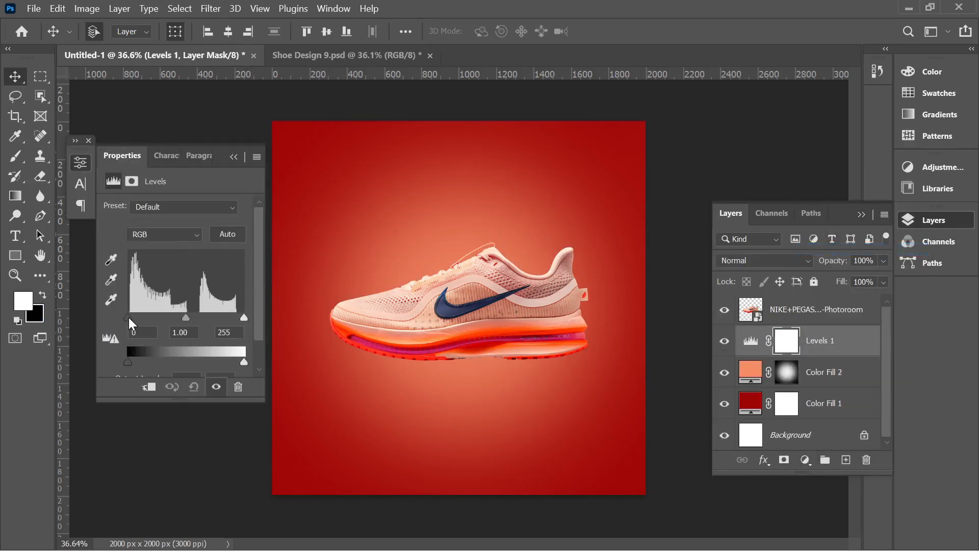
left_click_drag(134, 324, 182, 337)
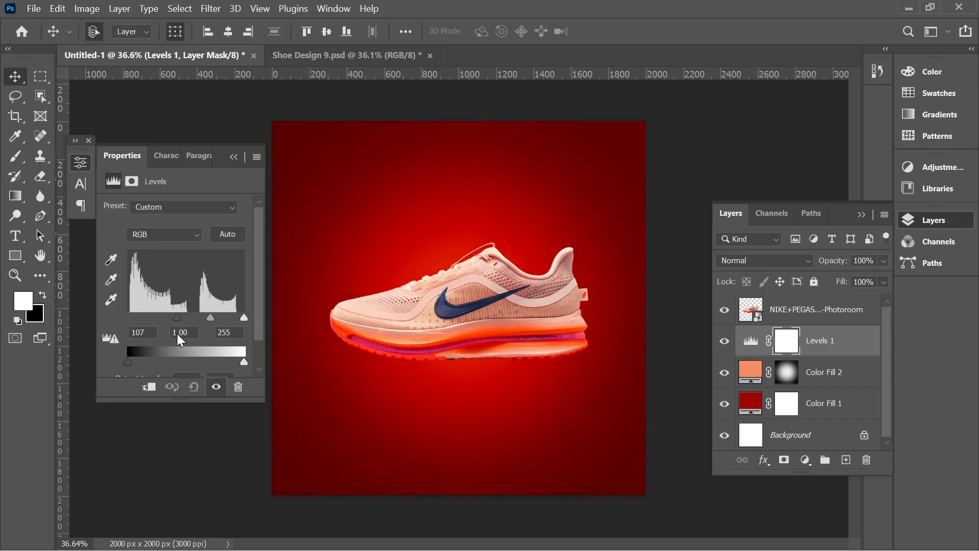
left_click_drag(199, 346, 129, 361)
left_click_drag(243, 365, 230, 361)
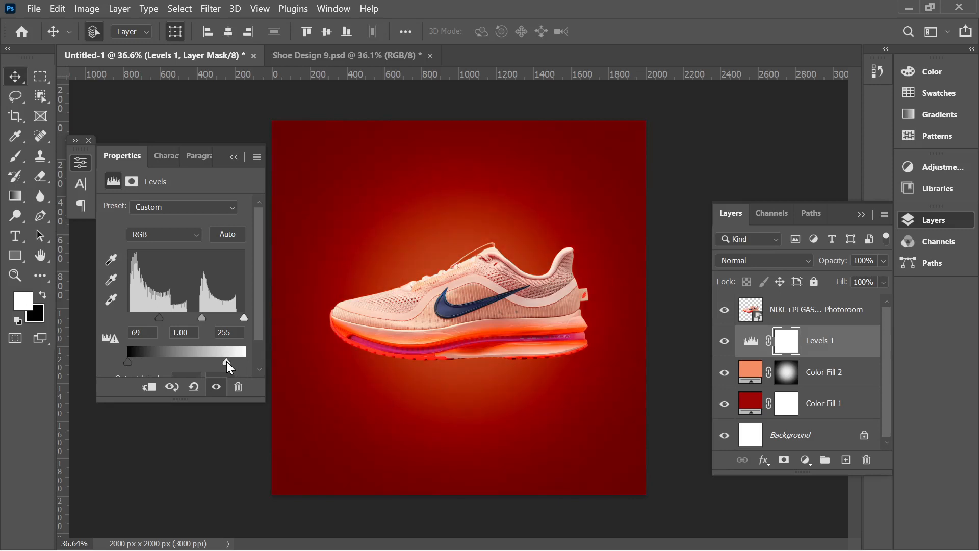
left_click(233, 156)
left_click(213, 142)
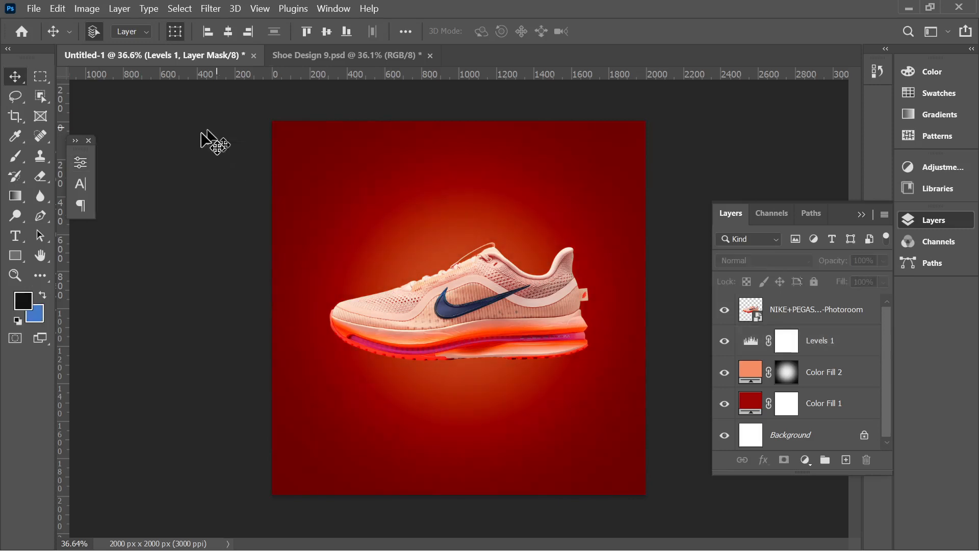
Compare the design with the Levels 1 adjustment hidden and shown, and inspect the shoe against the darker glow
scroll(516, 343, "up", 3)
scroll(396, 305, "down", 4)
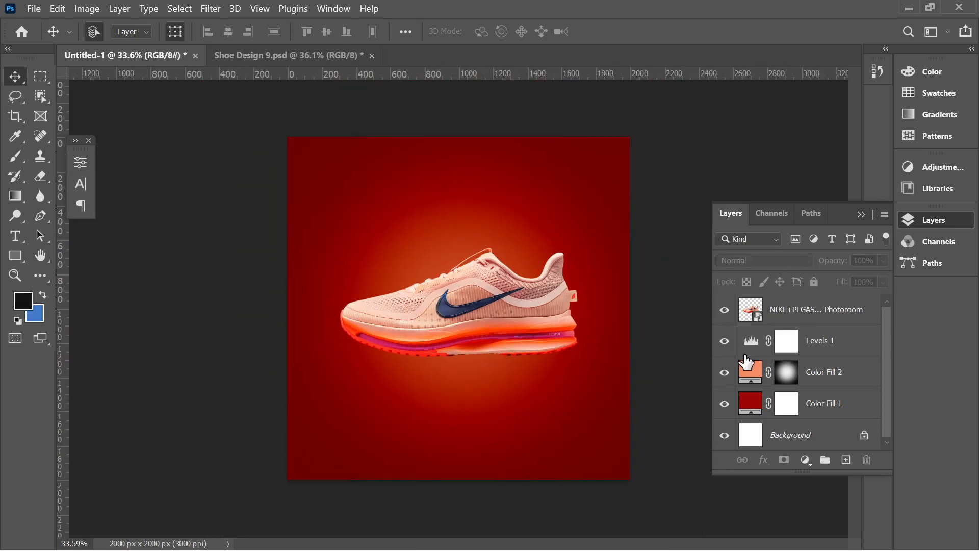
left_click(824, 347)
left_click(724, 341)
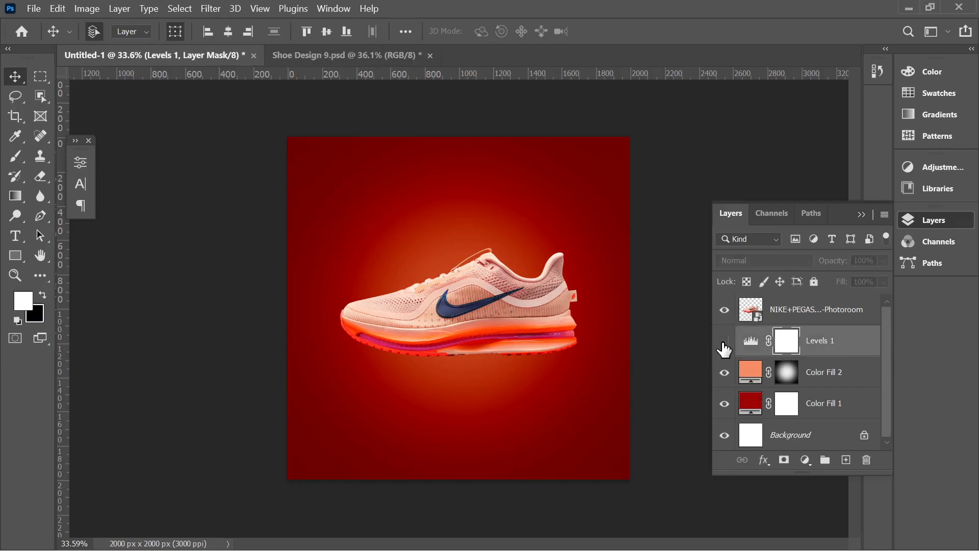
left_click(723, 342)
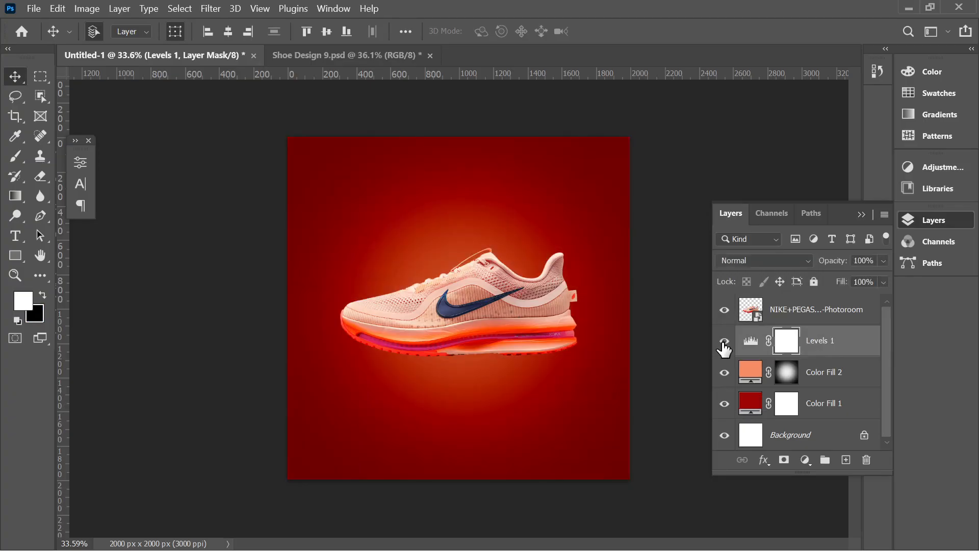
left_click(724, 341)
left_click(724, 342)
scroll(566, 344, "up", 3)
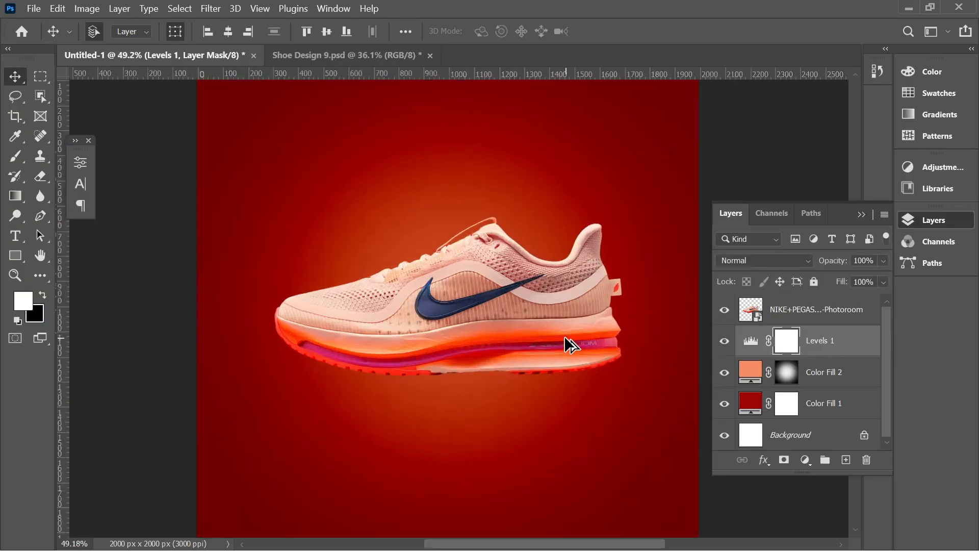
scroll(399, 336, "down", 3)
scroll(531, 378, "up", 2)
scroll(408, 337, "down", 2)
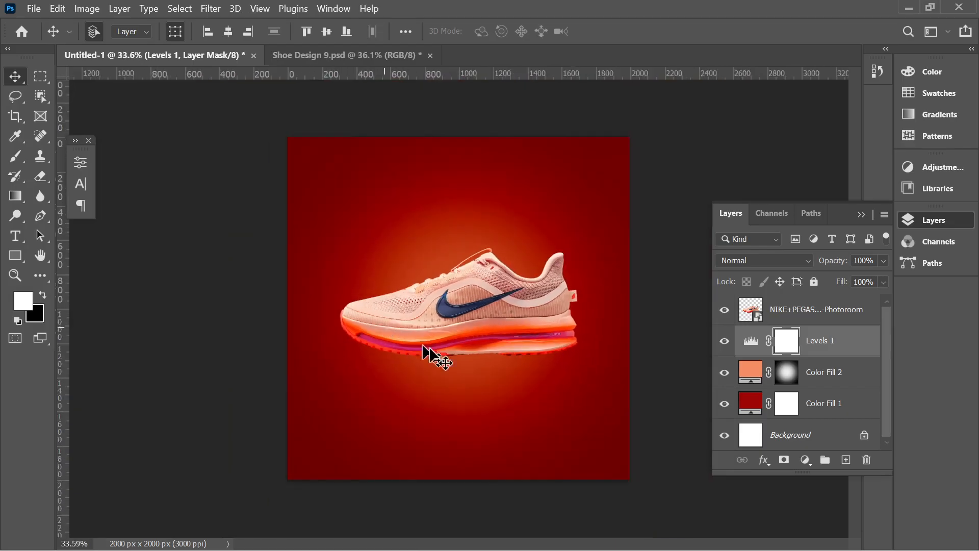
Shift the shoe cutout slightly left of the canvas centre
scroll(459, 349, "up", 1)
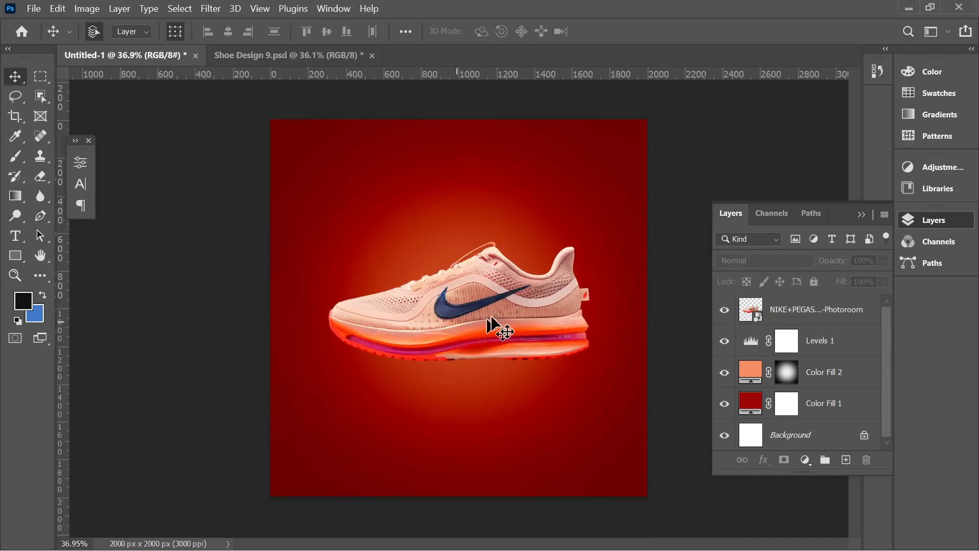
left_click_drag(489, 318, 500, 317)
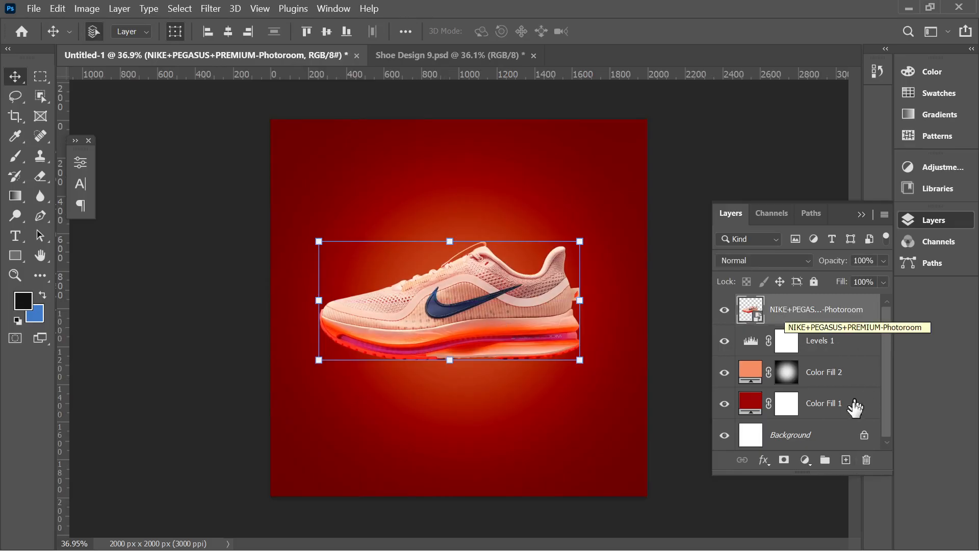
Create a new layer directly beneath the shoe layer and name it "Shadow"
left_click(846, 461)
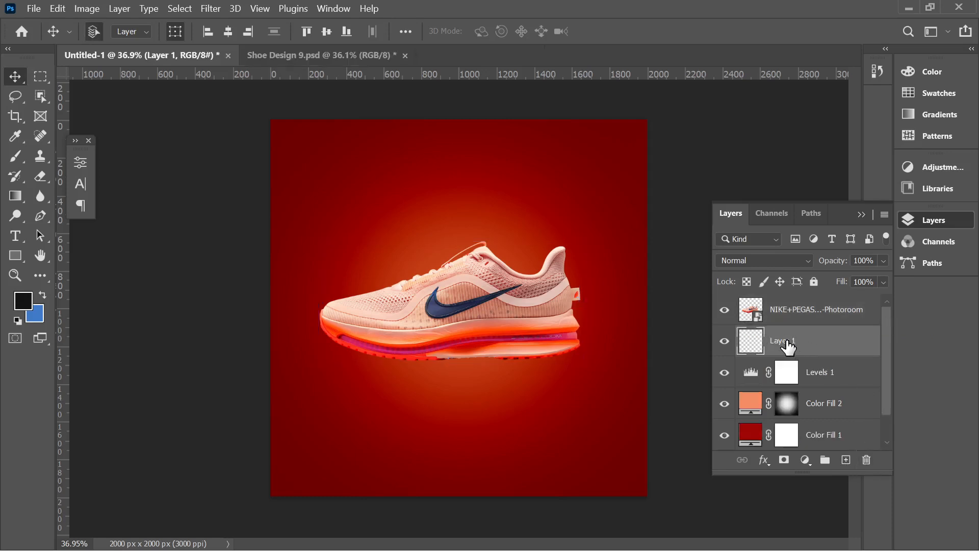
double_click(784, 340)
type("Shadow")
key("Return")
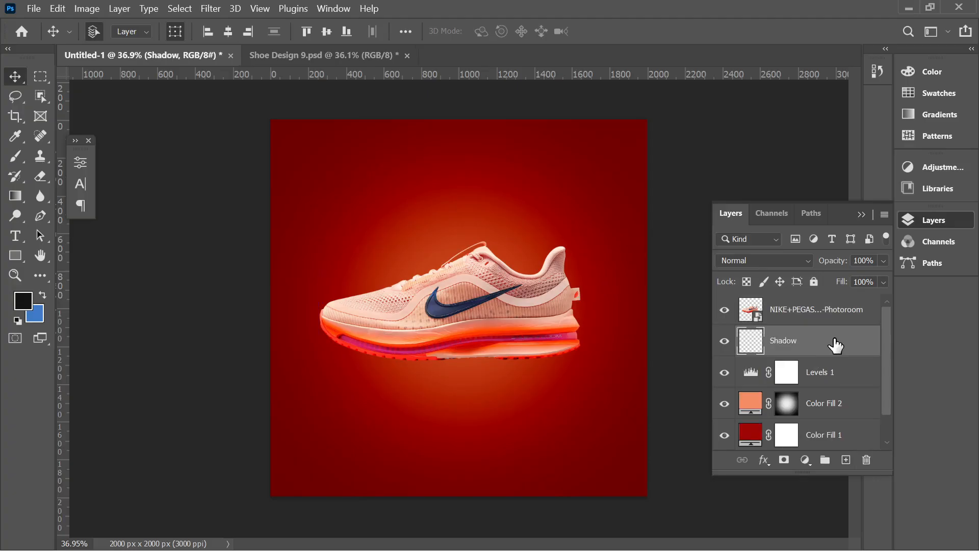
Set up a black Soft Round brush at 1400 px with 0% hardness and flatten its tip into an ellipse
left_click(16, 155)
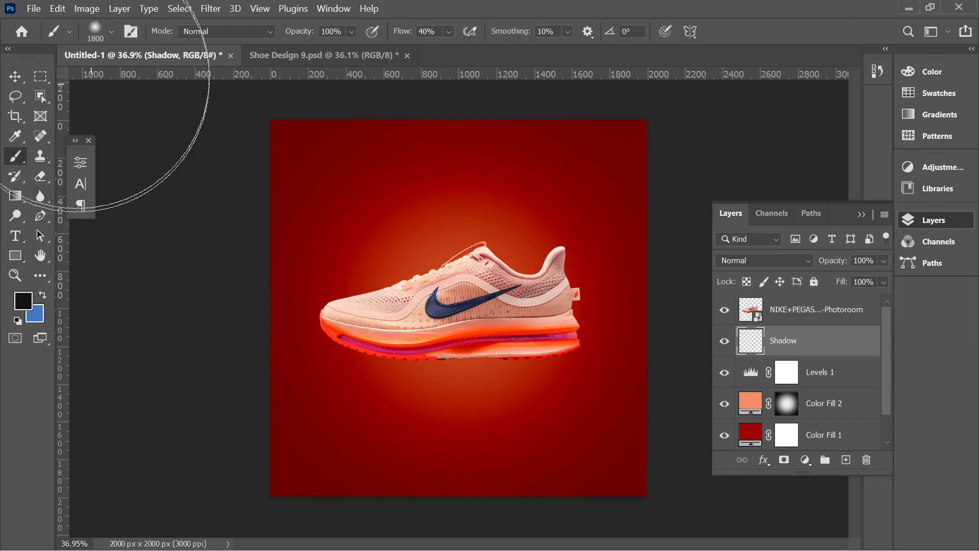
key("bracketleft")
key("bracketleft")
key("bracketleft")
key("bracketleft")
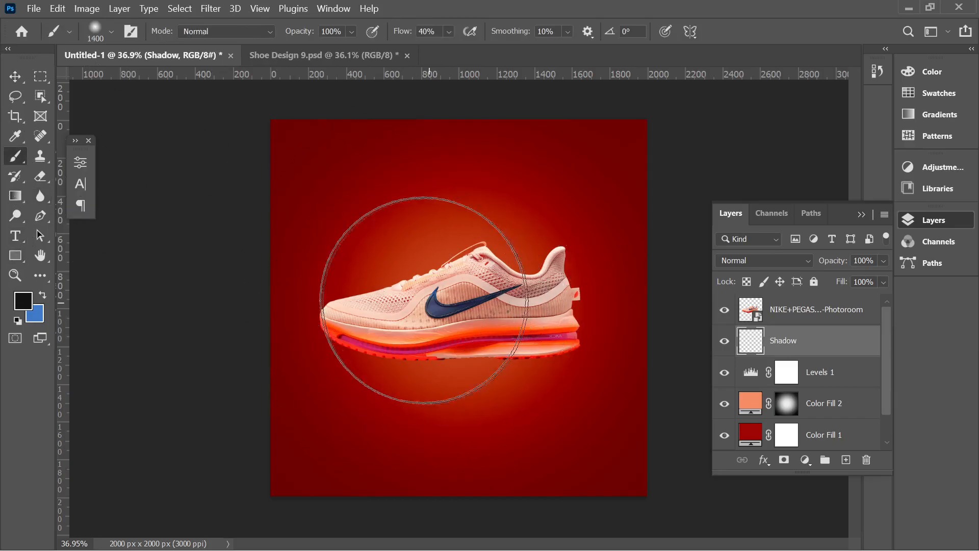
left_click(113, 33)
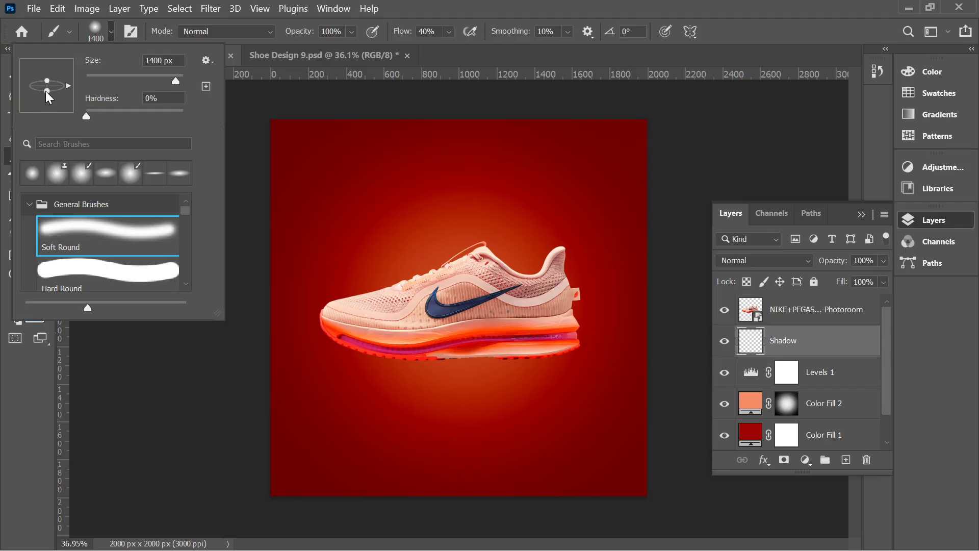
left_click_drag(45, 90, 46, 88)
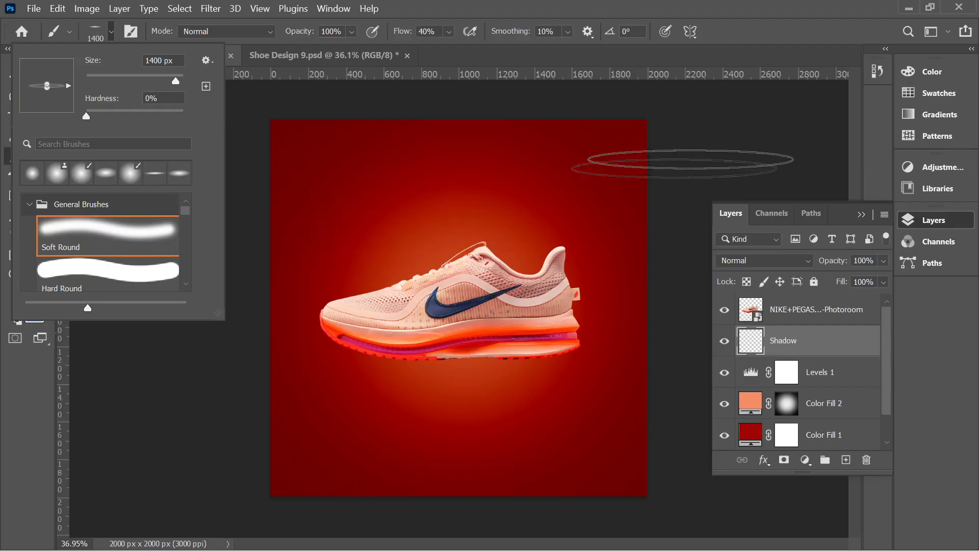
left_click(791, 142)
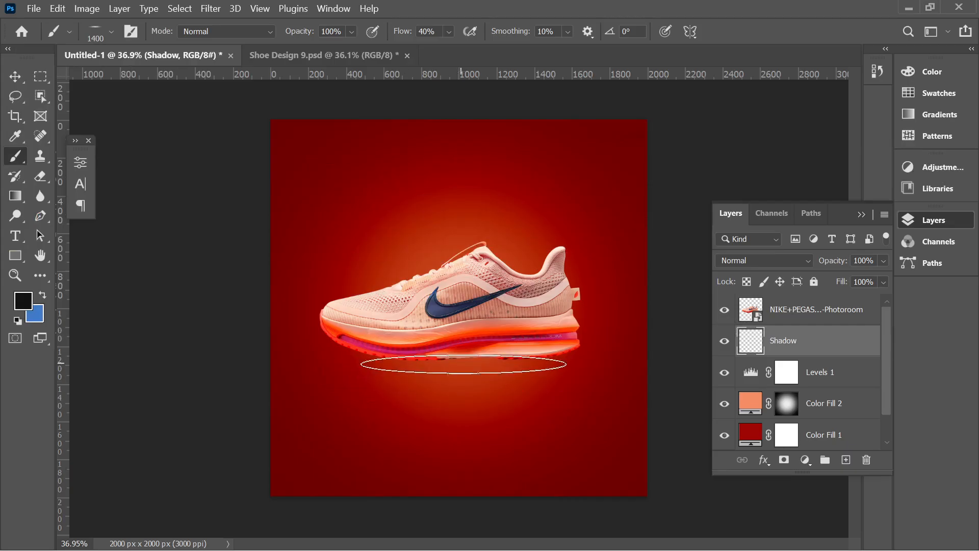
Flatten the brush tip further into a thin ellipse and enlarge the brush to 1700 px
left_click(112, 32)
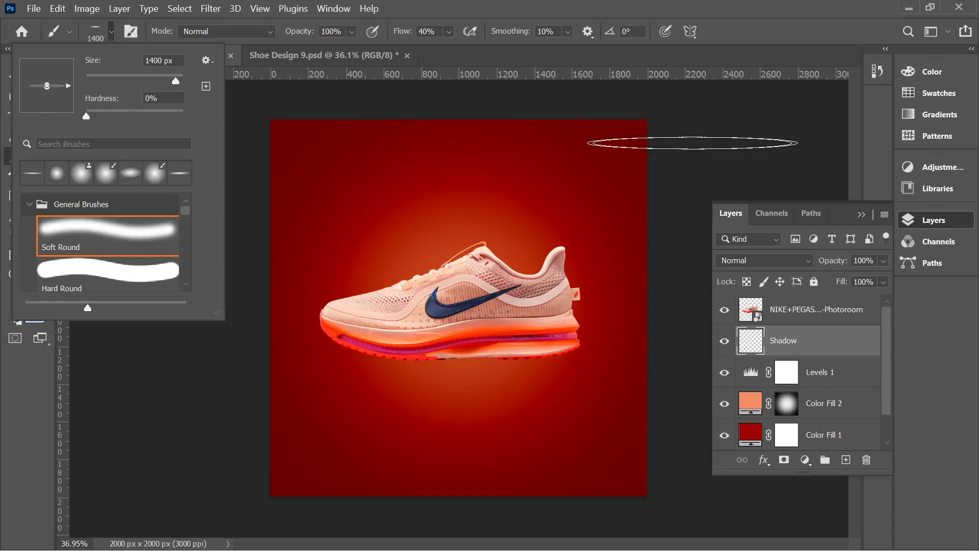
left_click(755, 141)
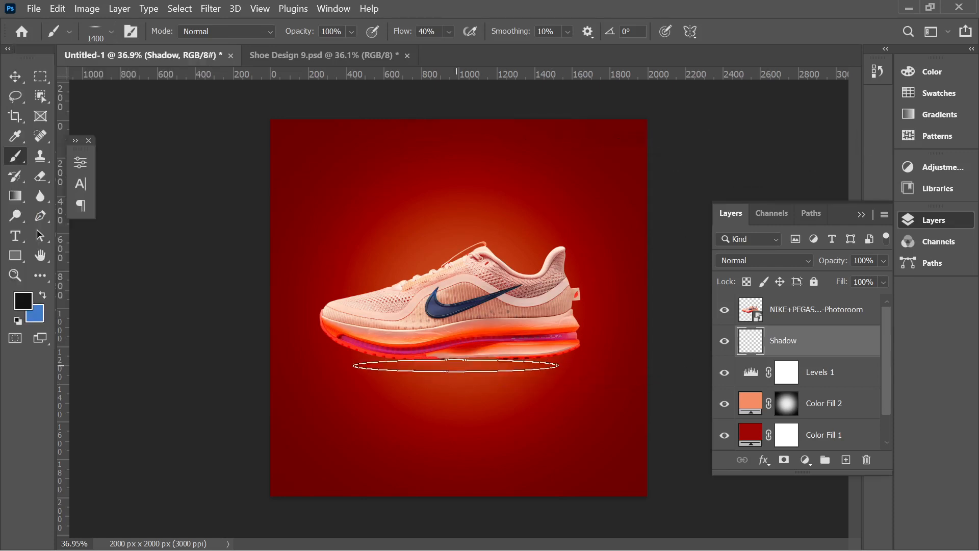
key("bracketright")
key("bracketright")
key("bracketright")
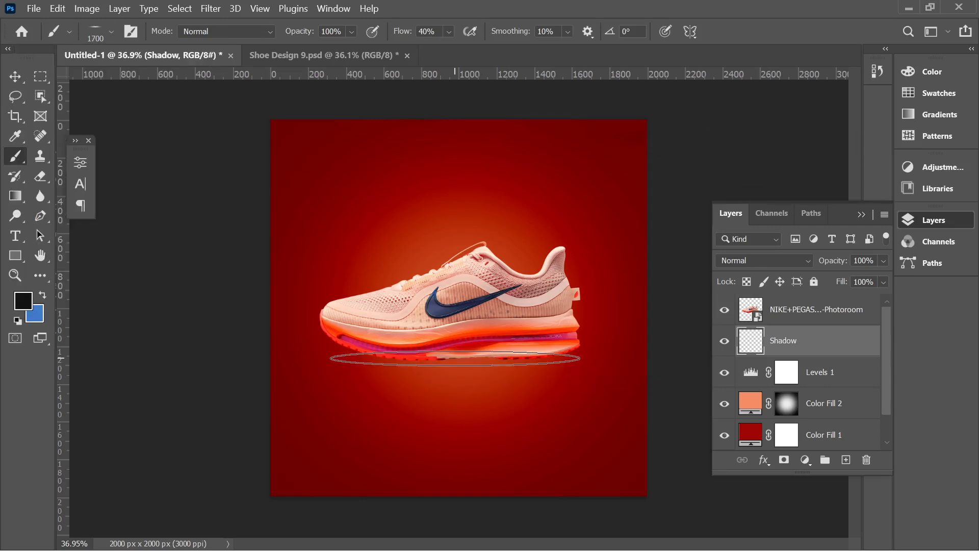
Try painting a shadow under the shoe's sole with the flattened brush
left_click_drag(472, 369, 471, 355)
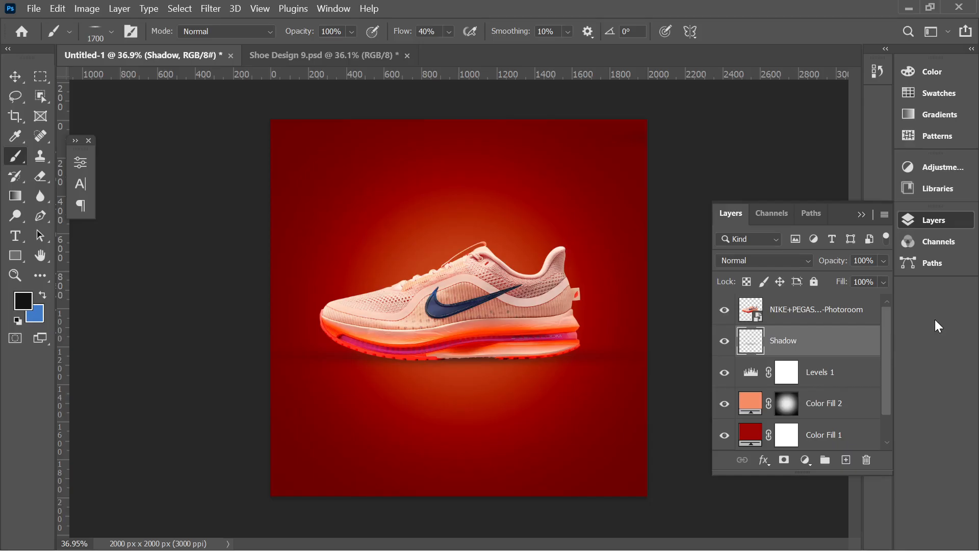
scroll(490, 378, "up", 2)
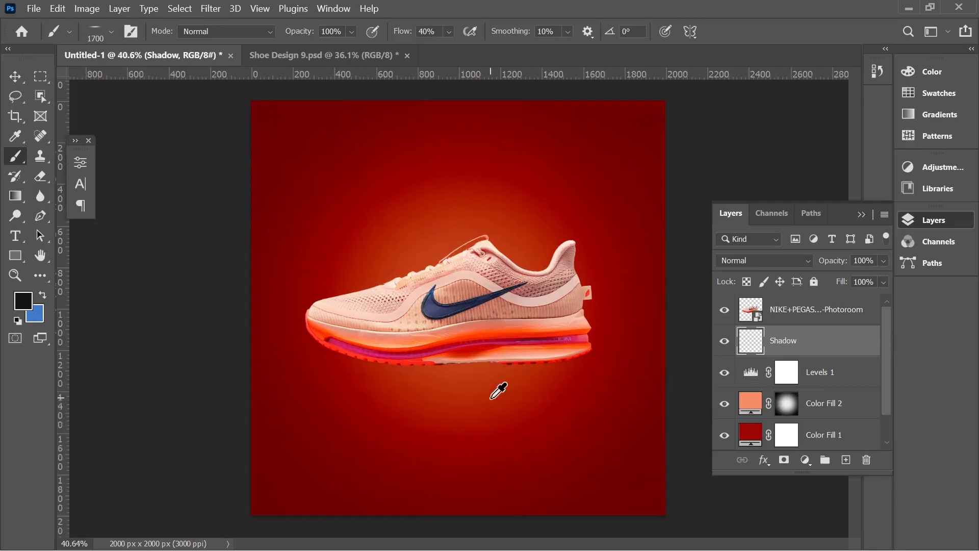
Set the brush flow to 51% and test a single shadow dab beneath the sole
left_click_drag(396, 31, 411, 34)
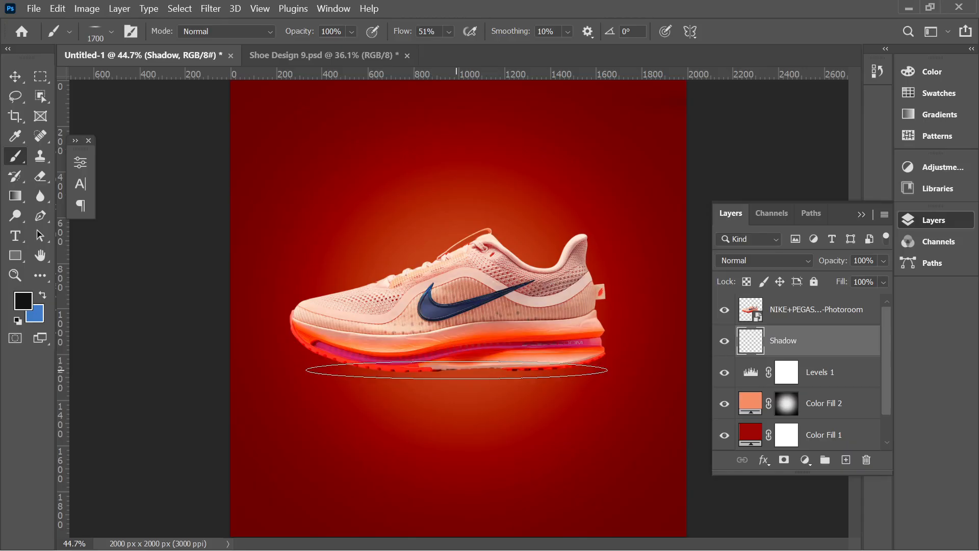
left_click(457, 370)
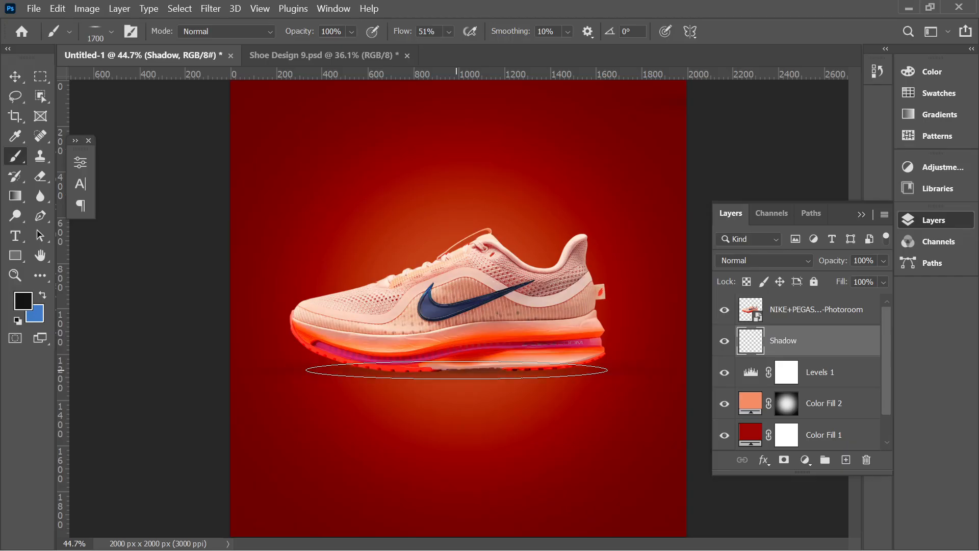
scroll(407, 439, "down", 2)
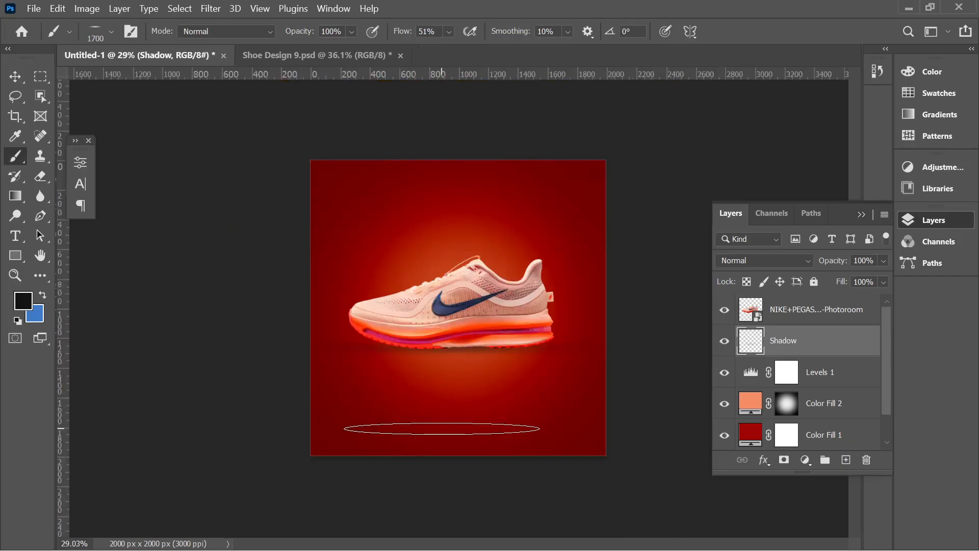
scroll(469, 369, "up", 1)
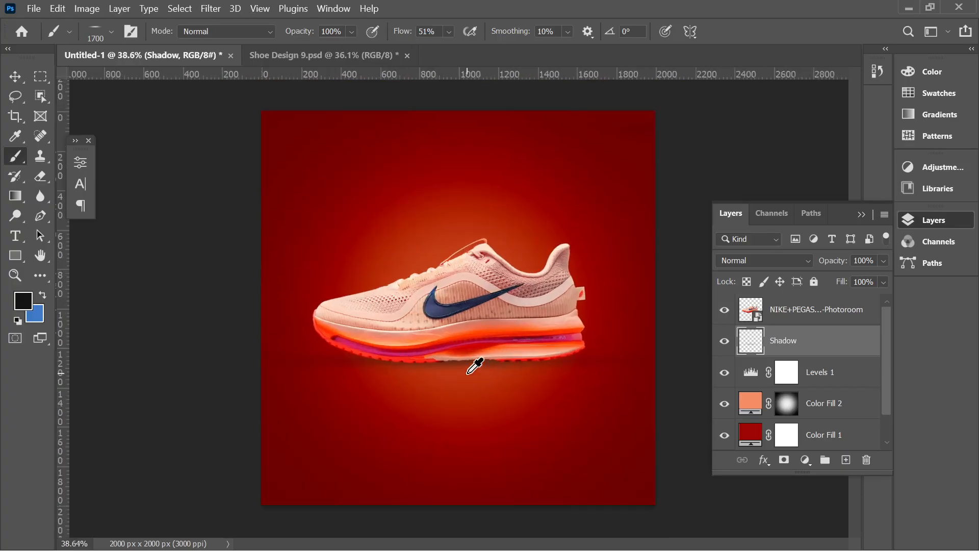
left_click_drag(754, 334, 755, 332)
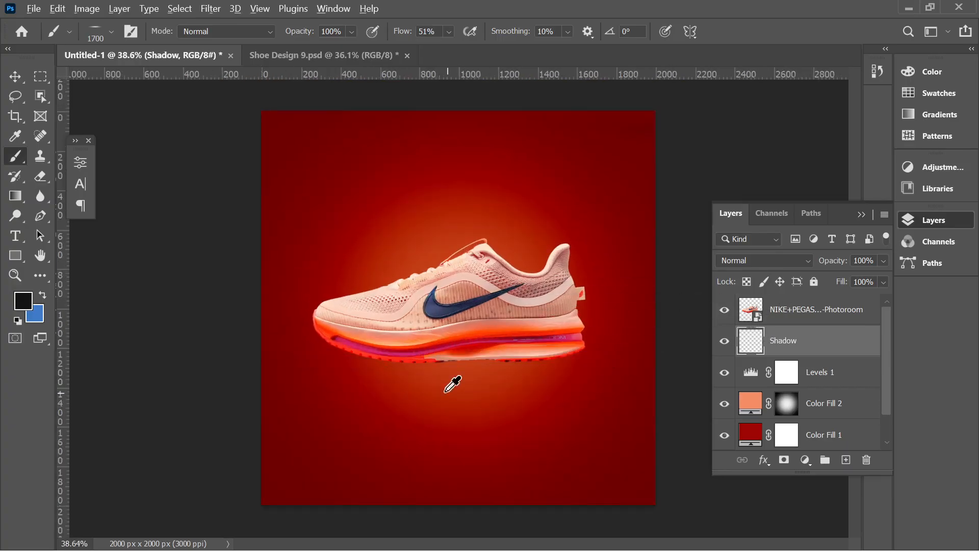
Paint two overlapping black dabs along the sole's lower edge on the Shadow layer as a contact shadow
scroll(459, 369, "up", 1)
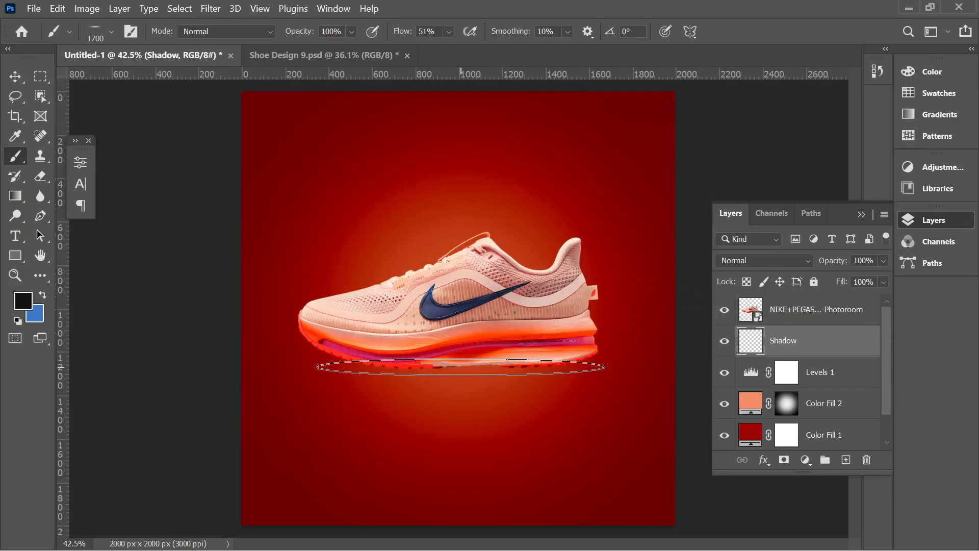
left_click(461, 368)
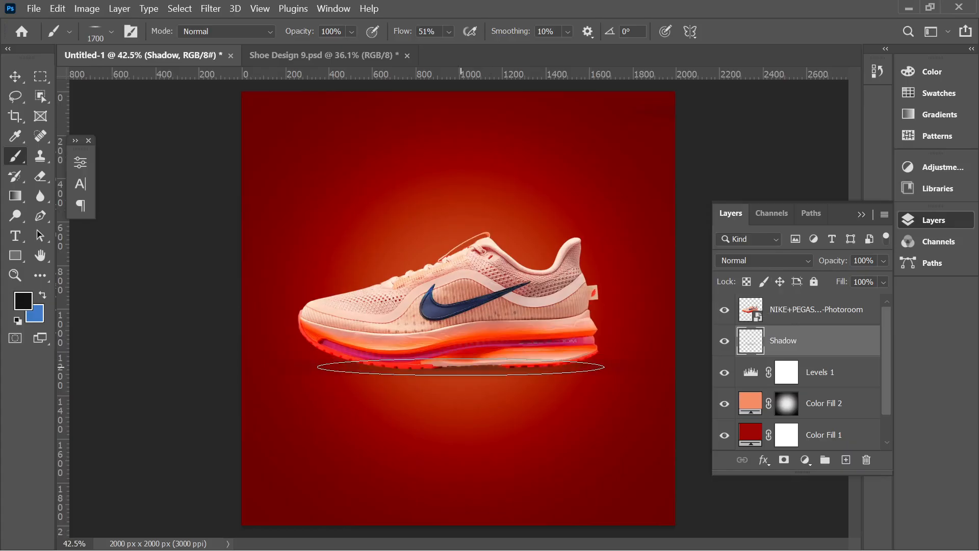
left_click(461, 368)
scroll(523, 255, "down", 2)
scroll(524, 255, "down", 2)
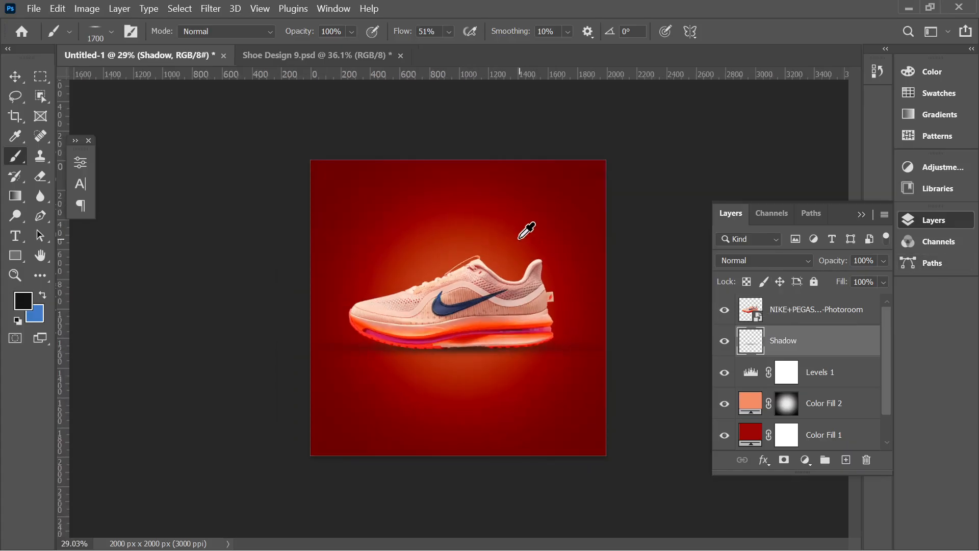
scroll(519, 238, "up", 2)
scroll(473, 224, "down", 2)
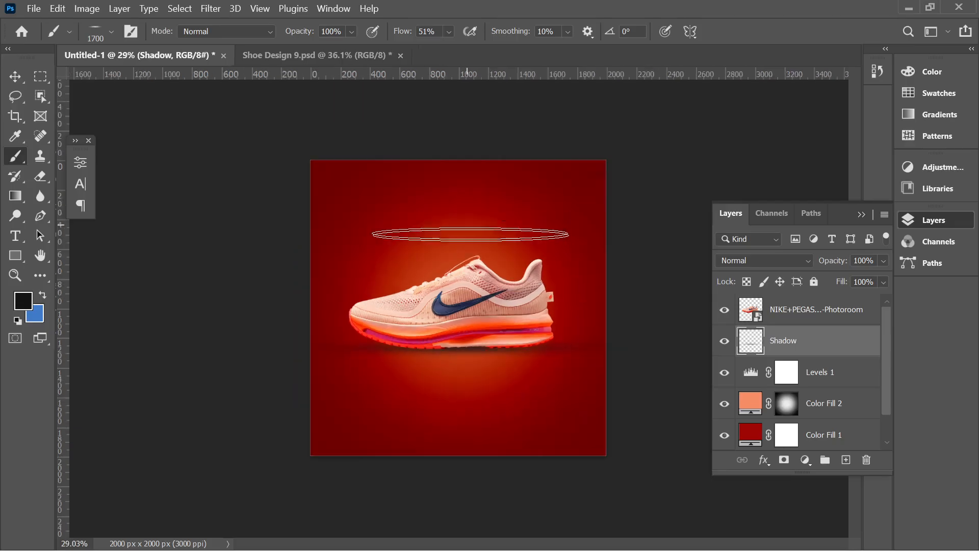
scroll(484, 235, "up", 2)
left_click(8, 80)
left_click_drag(278, 154, 252, 154)
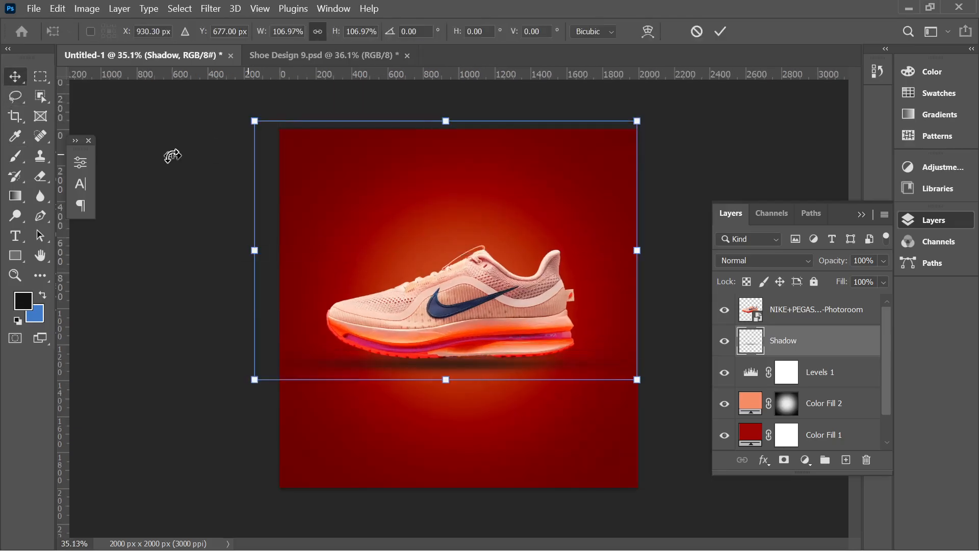
left_click(697, 31)
left_click(700, 149)
Examine the shoe and the shadow beneath it both close up and within the full composition
scroll(549, 230, "down", 2)
scroll(548, 229, "up", 1)
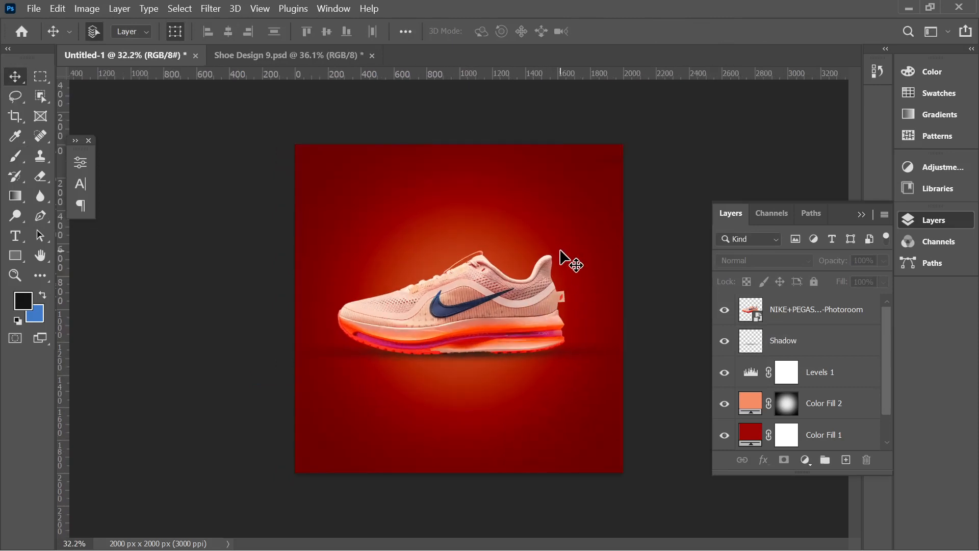
scroll(531, 262, "up", 2)
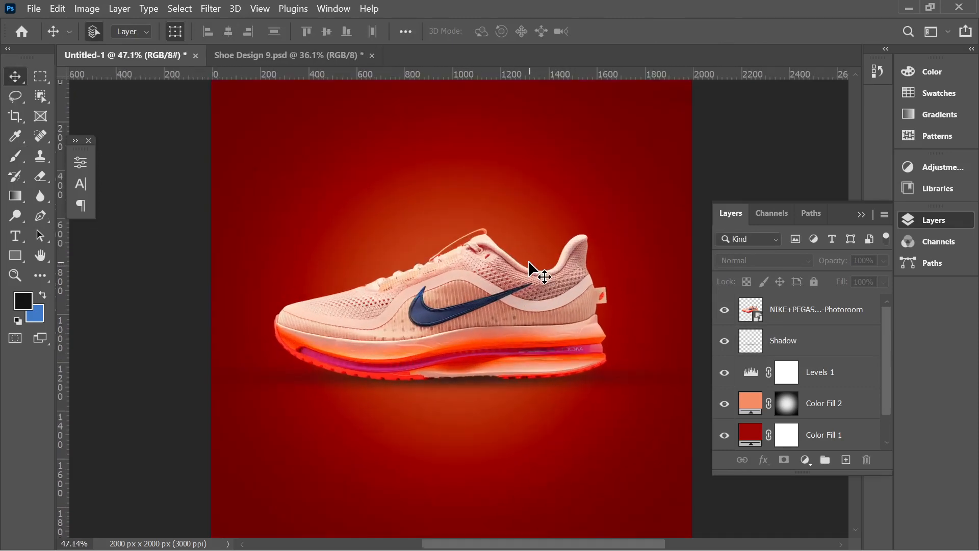
left_click(502, 303)
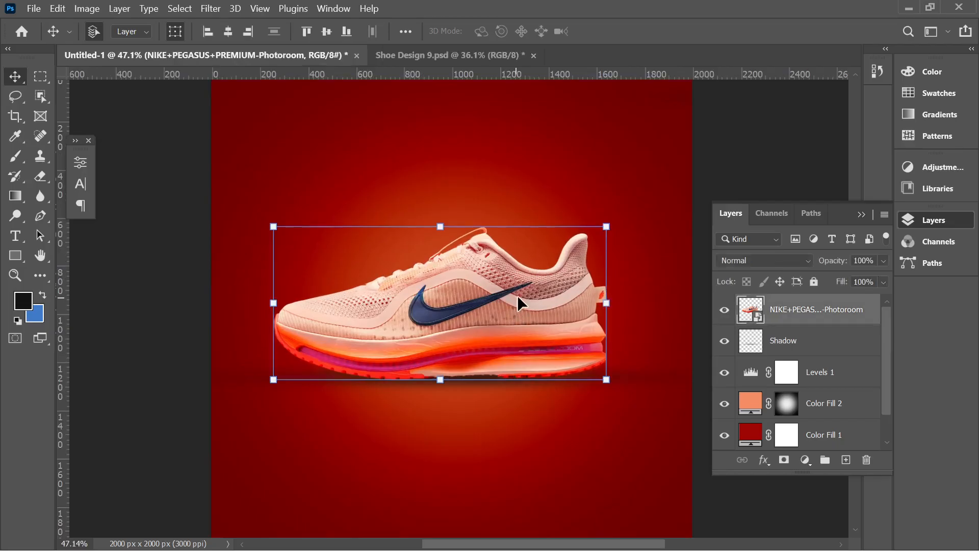
left_click(742, 173)
scroll(459, 310, "down", 3)
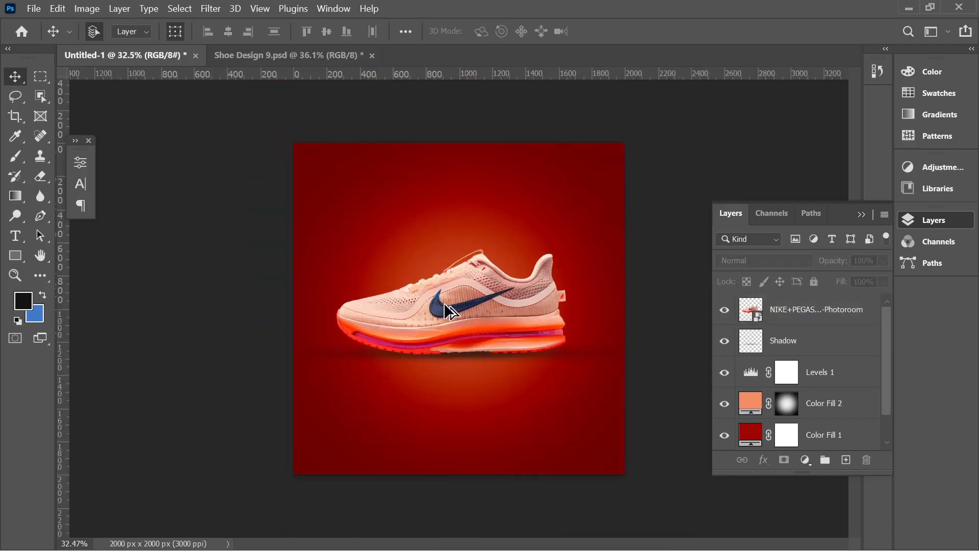
scroll(468, 306, "up", 1)
scroll(567, 352, "up", 1)
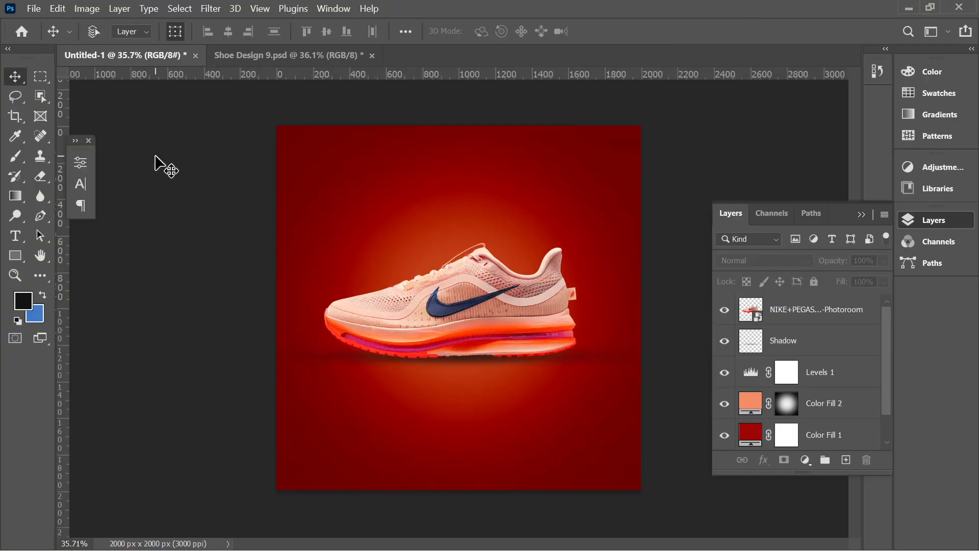
Save the document in Photoshop format to the Downloads folder as "Shoe Ads Design"
key("ctrl+s")
left_click(477, 405)
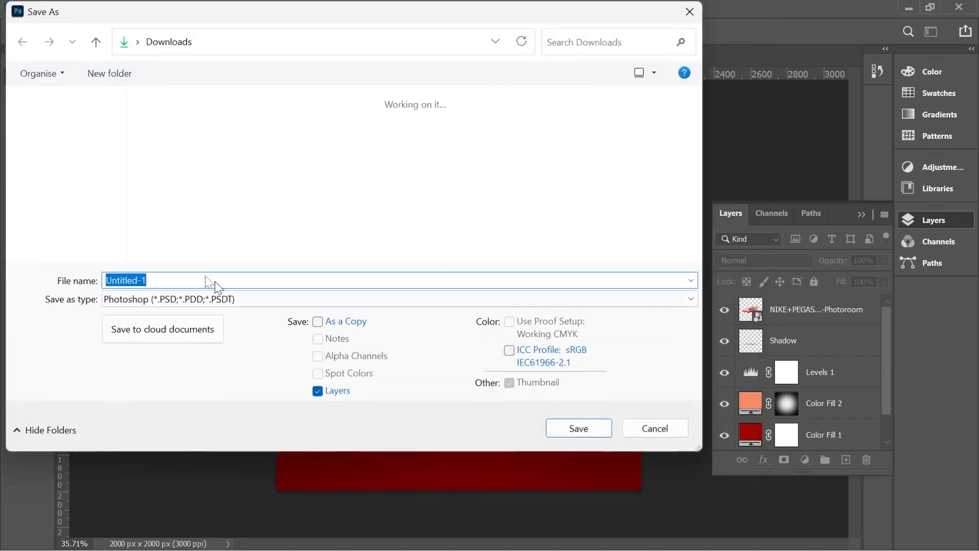
left_click(71, 203)
left_click(166, 278)
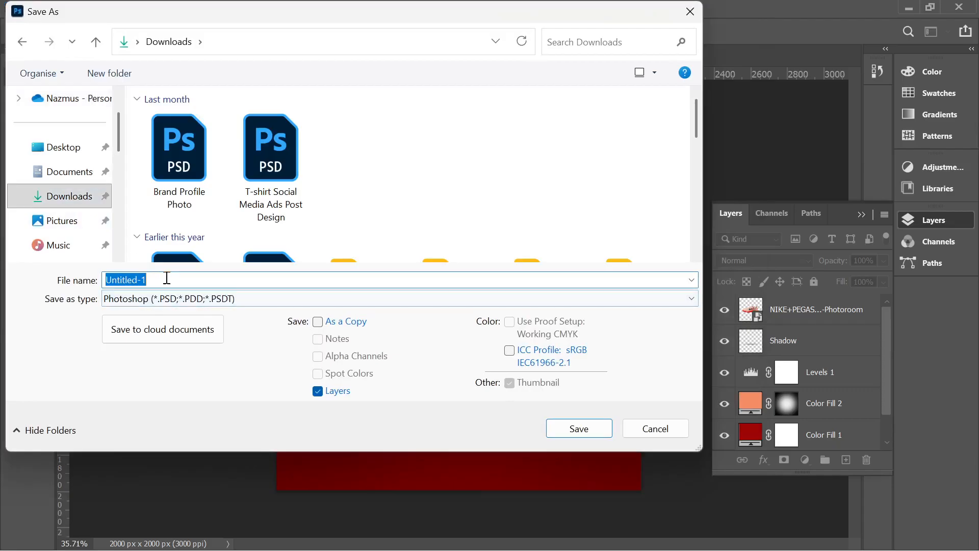
type("Sho")
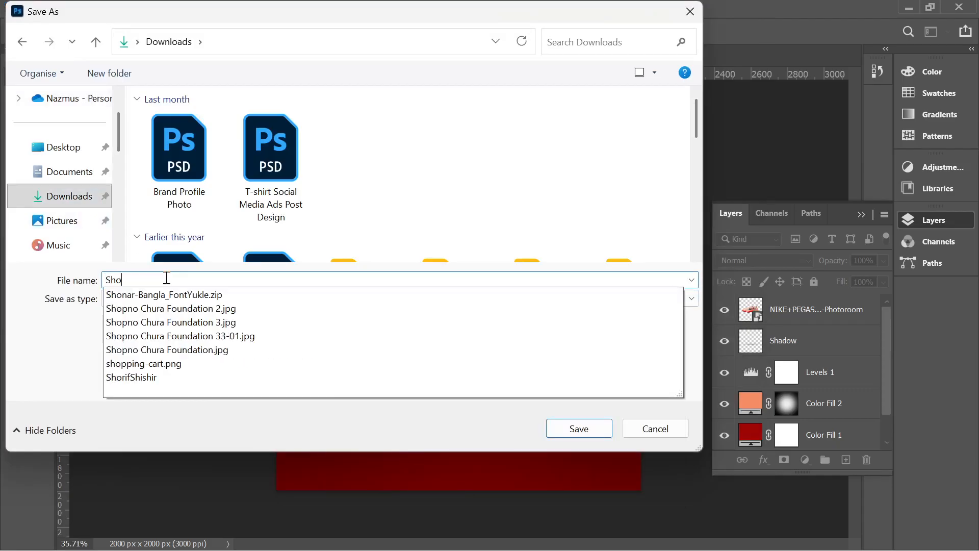
type("e ")
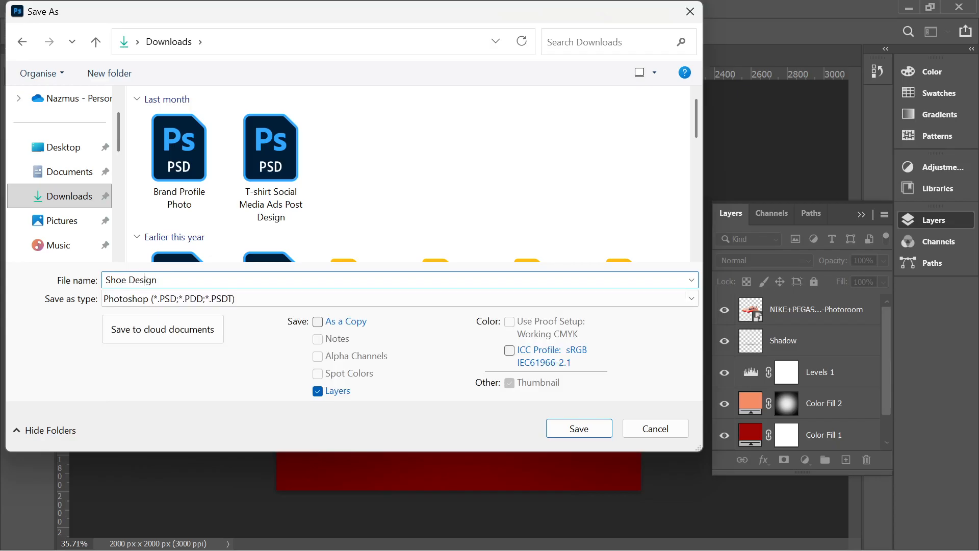
type(" Ads")
key("Return")
key("Return")
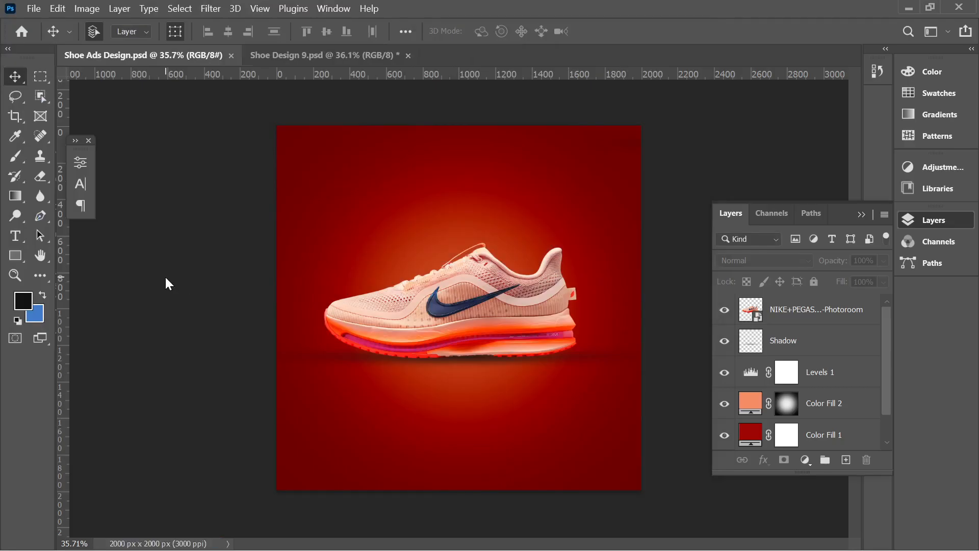
scroll(494, 338, "up", 2)
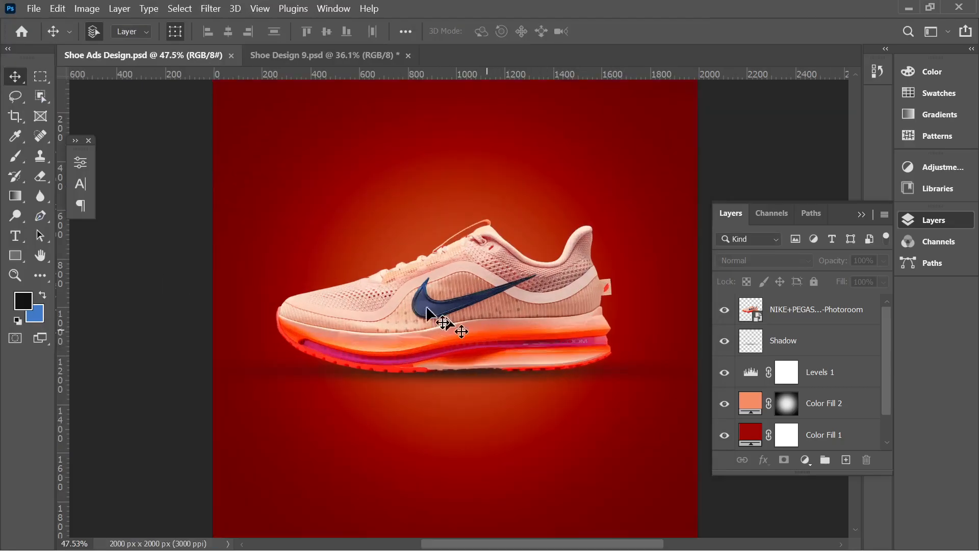
scroll(447, 323, "down", 1)
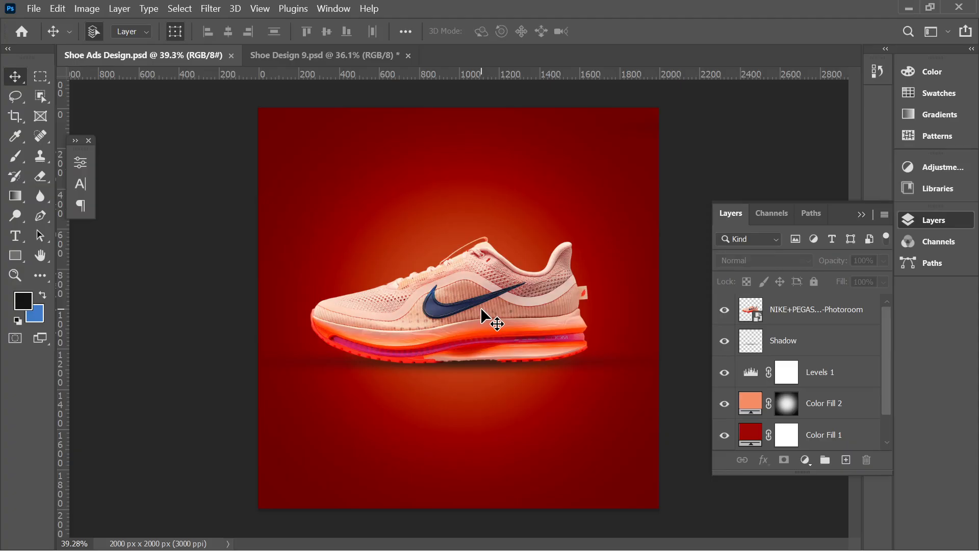
scroll(480, 307, "up", 2)
scroll(491, 283, "down", 3)
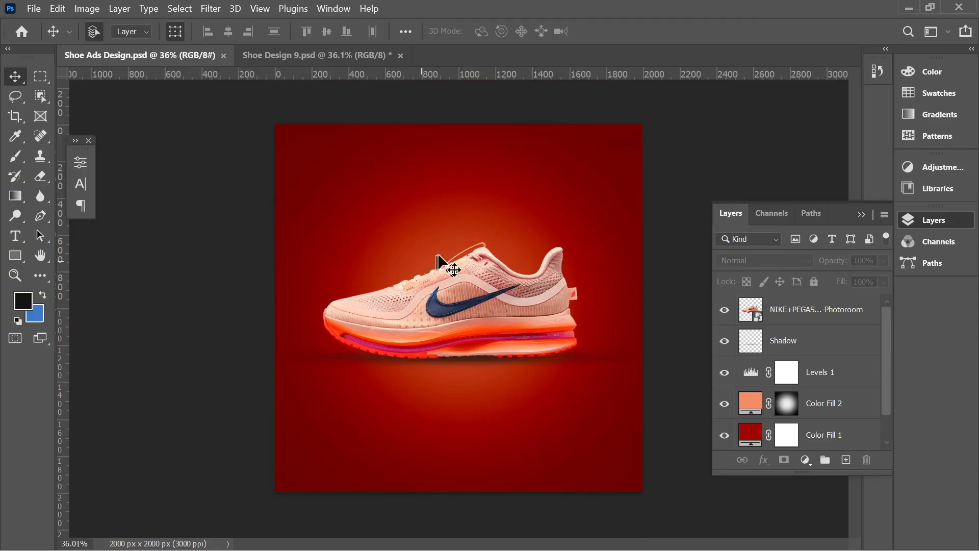
scroll(537, 328, "up", 1)
scroll(538, 328, "down", 2)
scroll(537, 351, "up", 1)
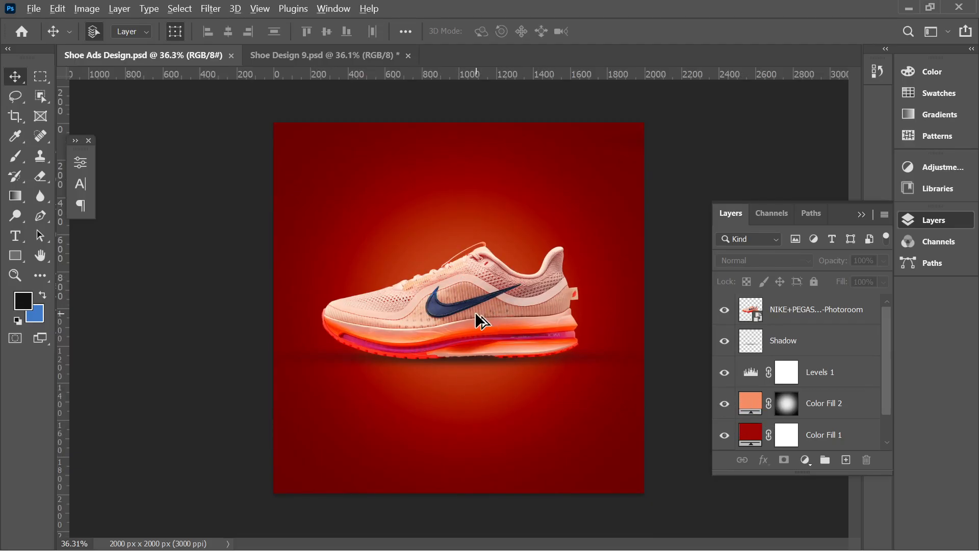
scroll(476, 311, "up", 1)
left_click(461, 309)
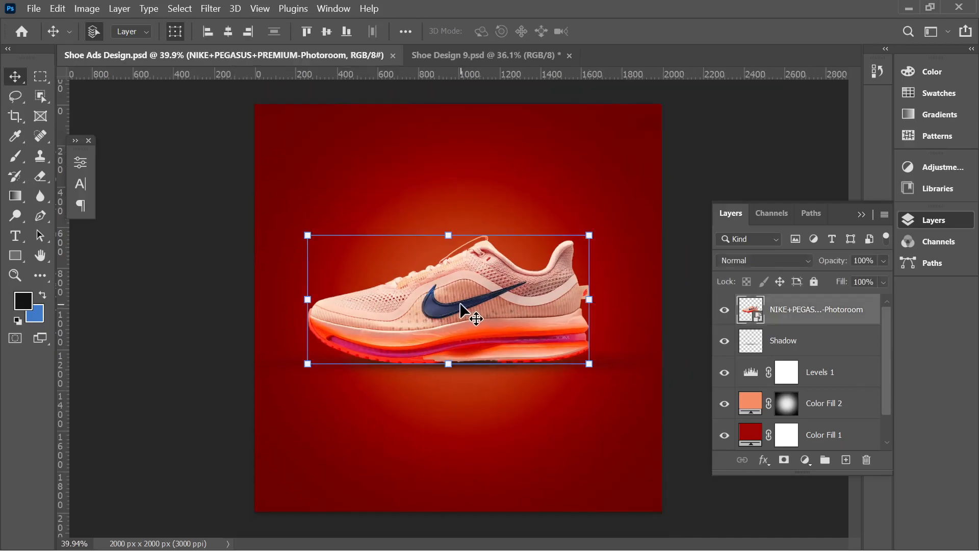
left_click(487, 533)
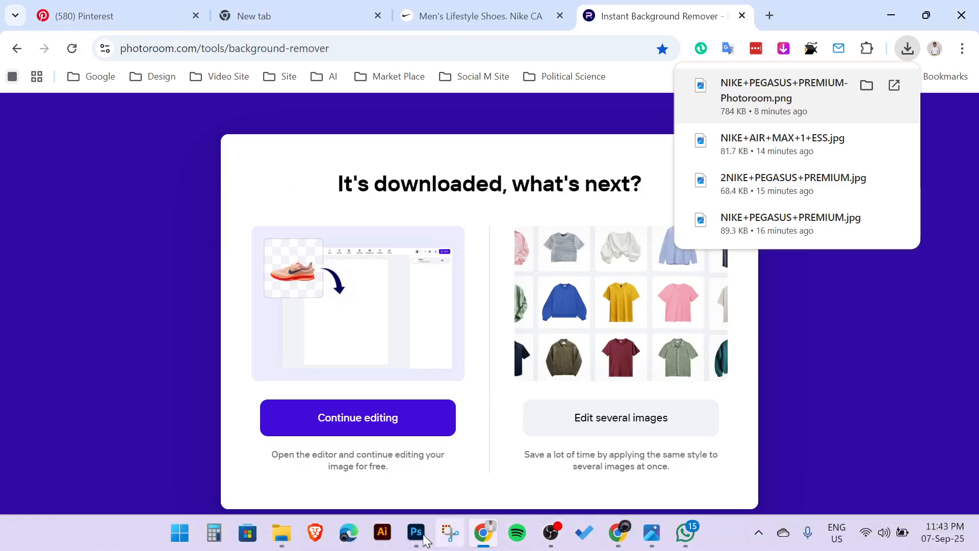
left_click(417, 533)
scroll(400, 310, "down", 3)
left_click(716, 176)
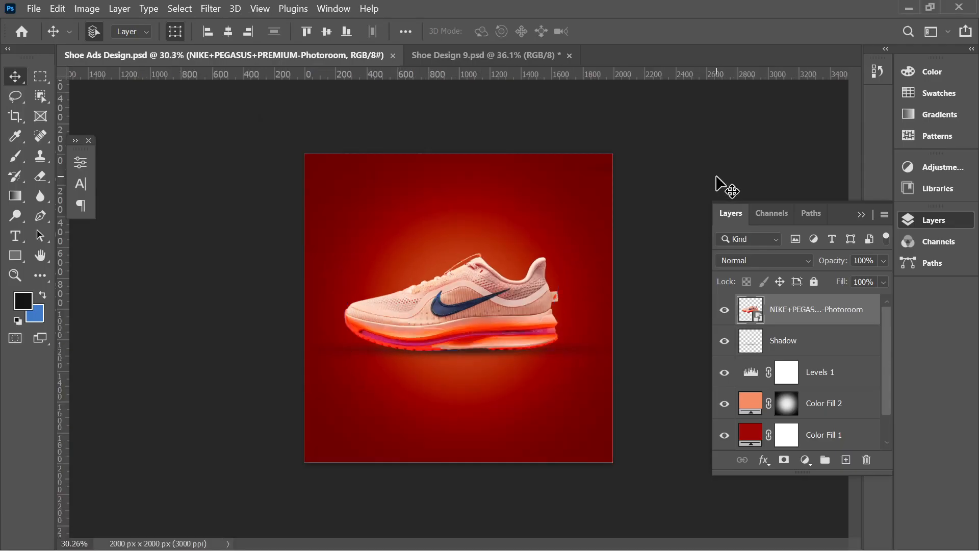
scroll(487, 343, "up", 3)
scroll(443, 337, "down", 3)
scroll(485, 354, "up", 2)
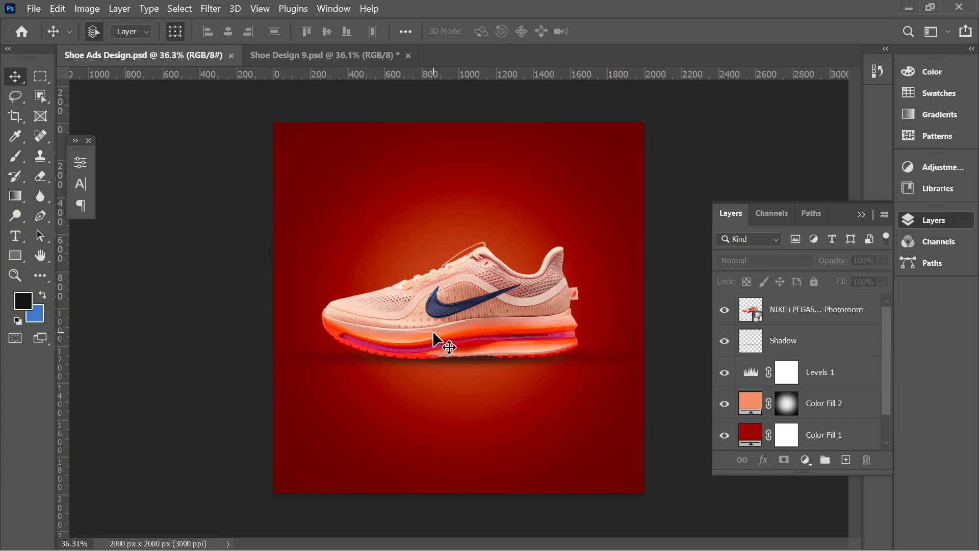
scroll(489, 350, "down", 2)
scroll(490, 350, "up", 3)
scroll(435, 304, "down", 1)
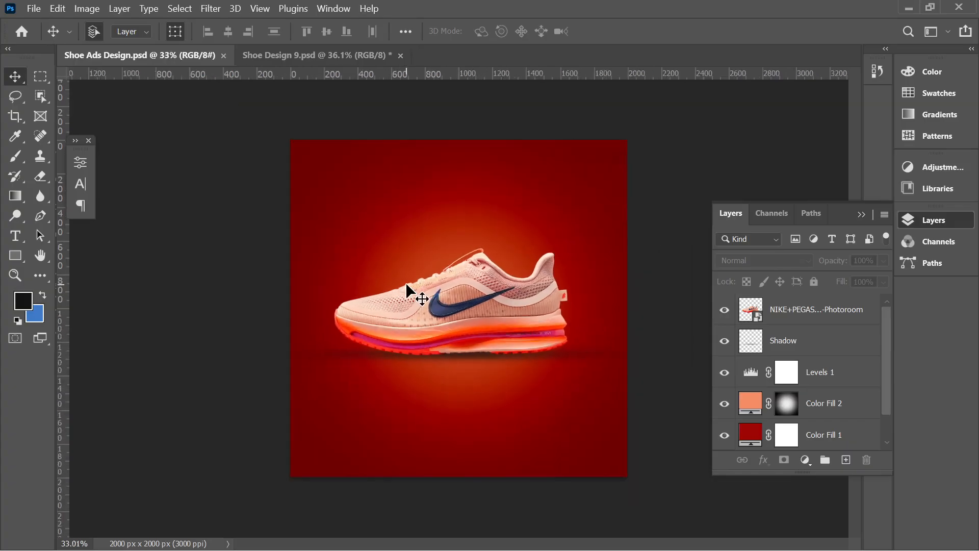
scroll(537, 309, "up", 1)
scroll(419, 273, "down", 1)
scroll(459, 312, "up", 1)
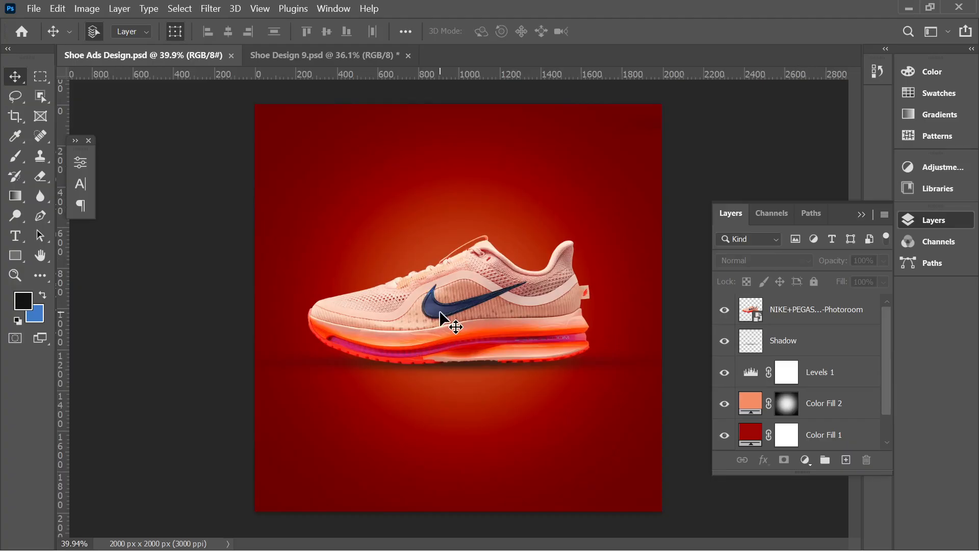
scroll(407, 287, "down", 1)
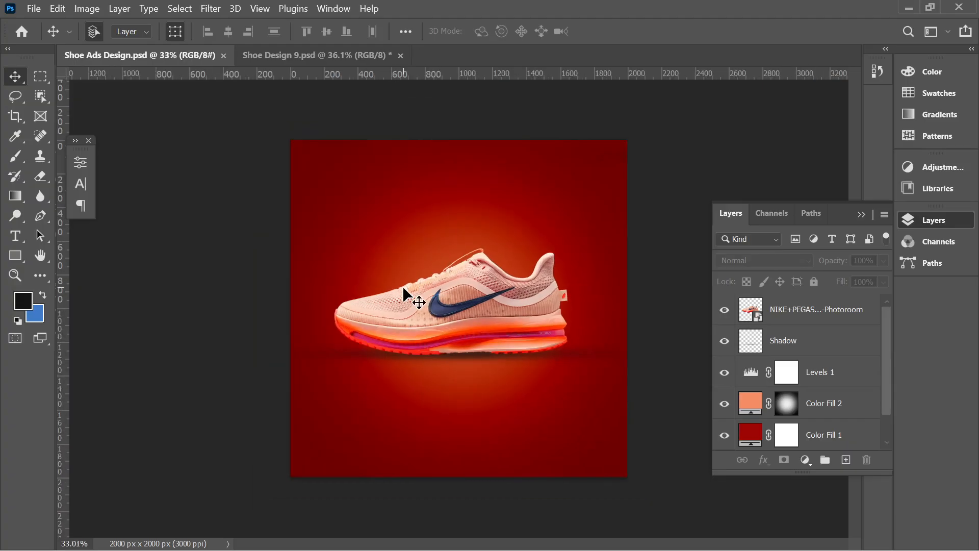
scroll(459, 321, "up", 1)
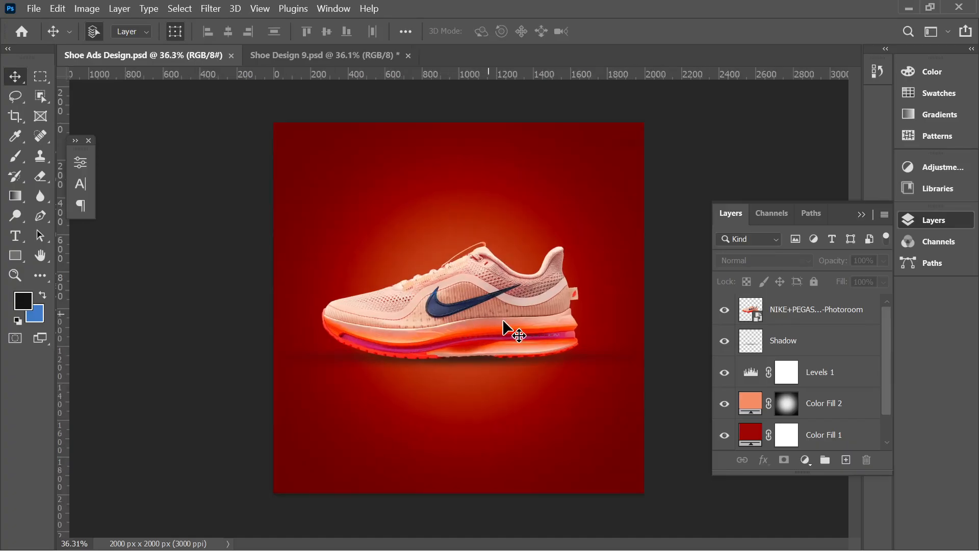
Duplicate the shoe layer and flip the lower copy vertically with Free Transform
left_click(503, 319)
left_click(676, 212)
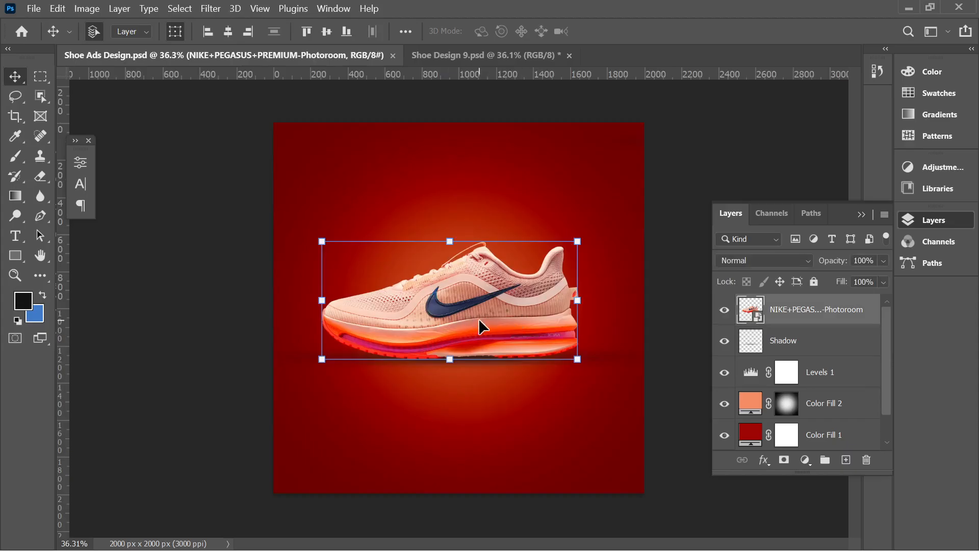
key("ctrl+j")
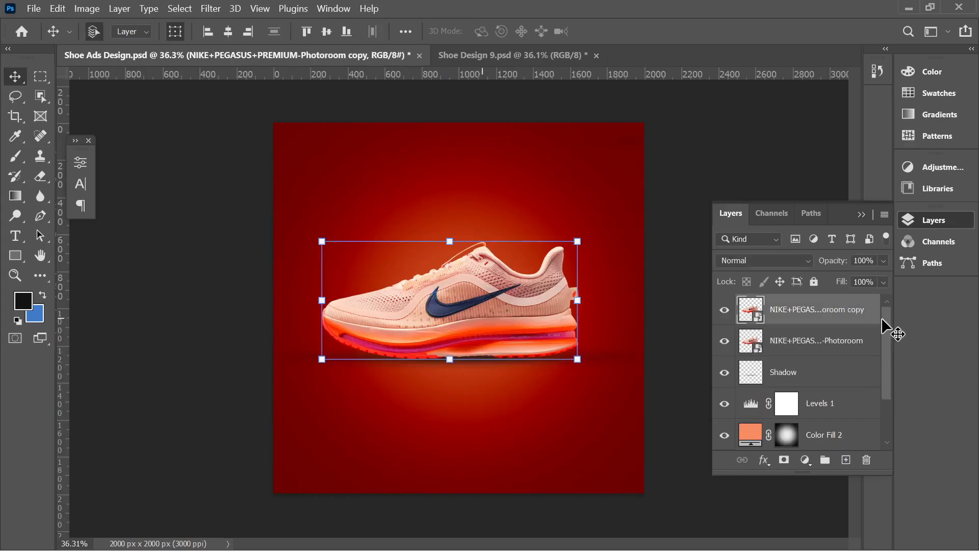
left_click(796, 343)
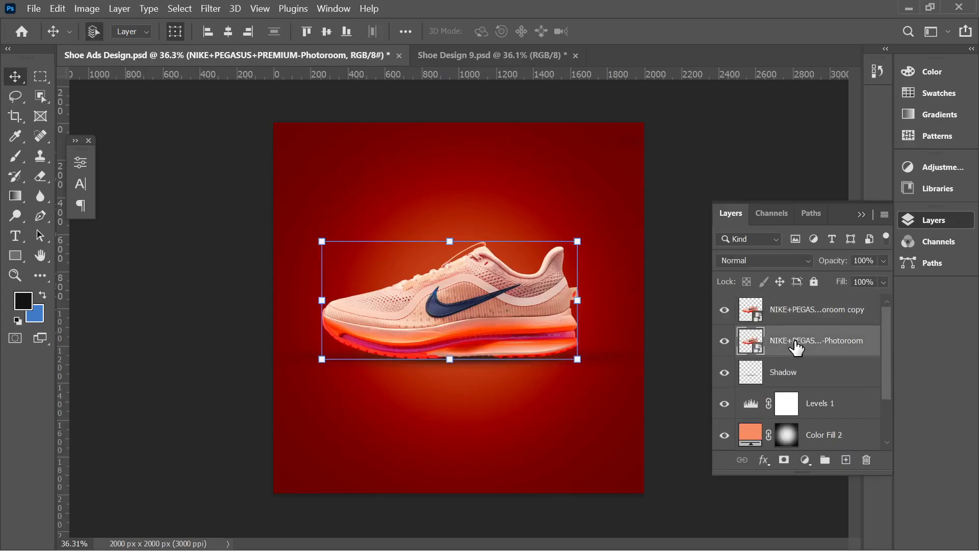
key("ctrl+t")
right_click(489, 318)
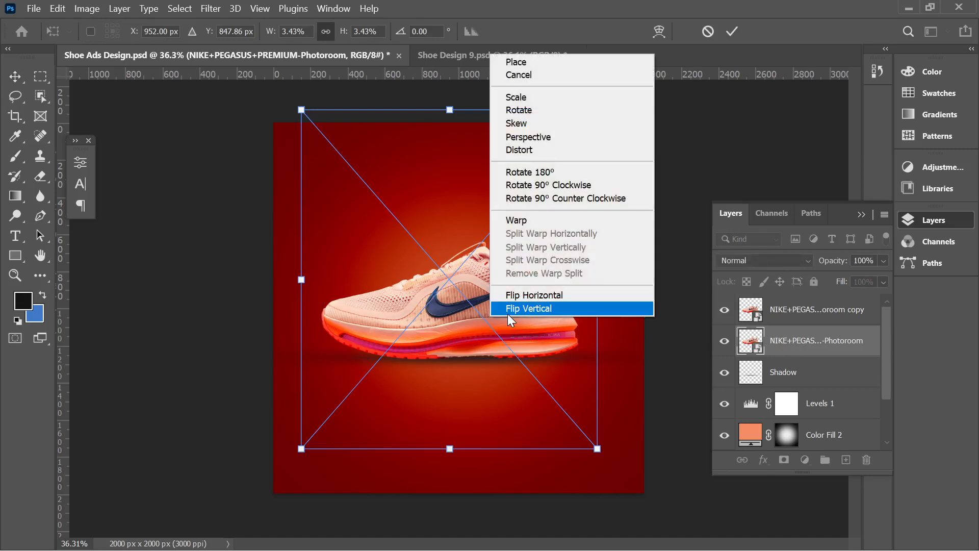
left_click(510, 309)
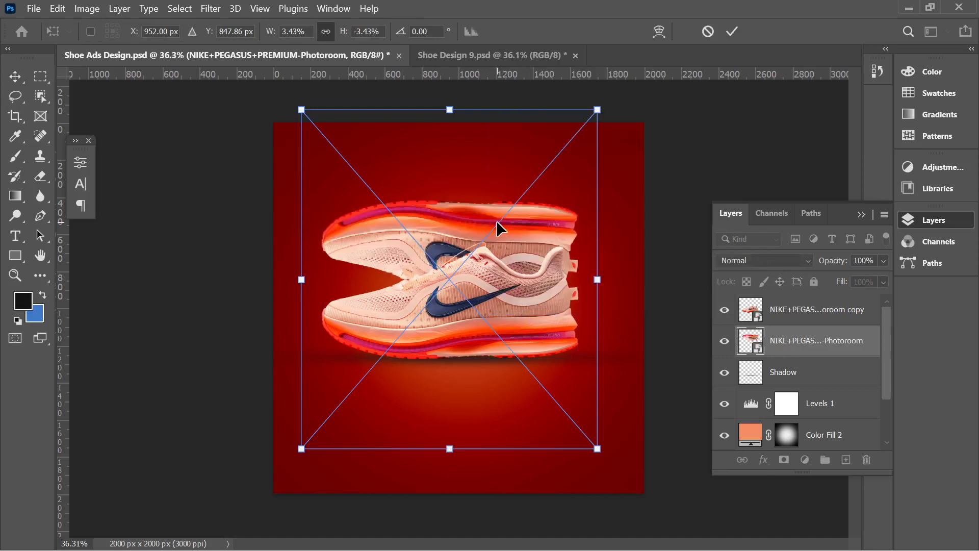
Move the flipped shoe beneath the original so their soles meet, at about Y 1703 px, and apply the transform
left_click_drag(497, 222, 491, 381)
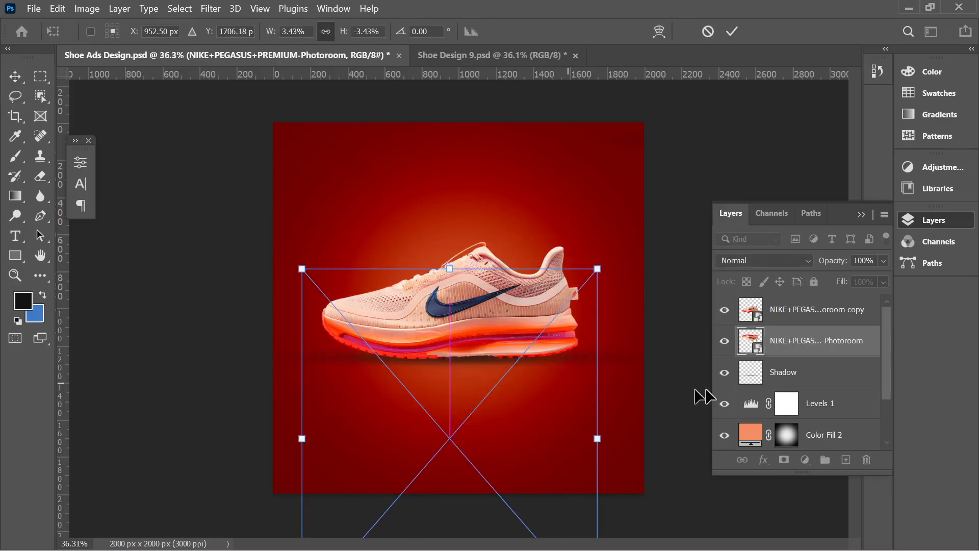
key("Up")
key("Up")
key("Up")
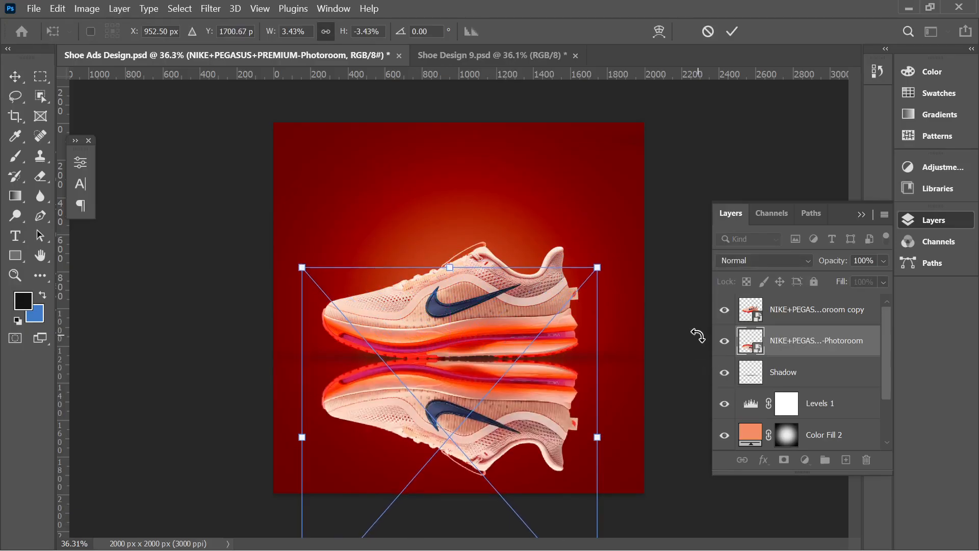
key("Down")
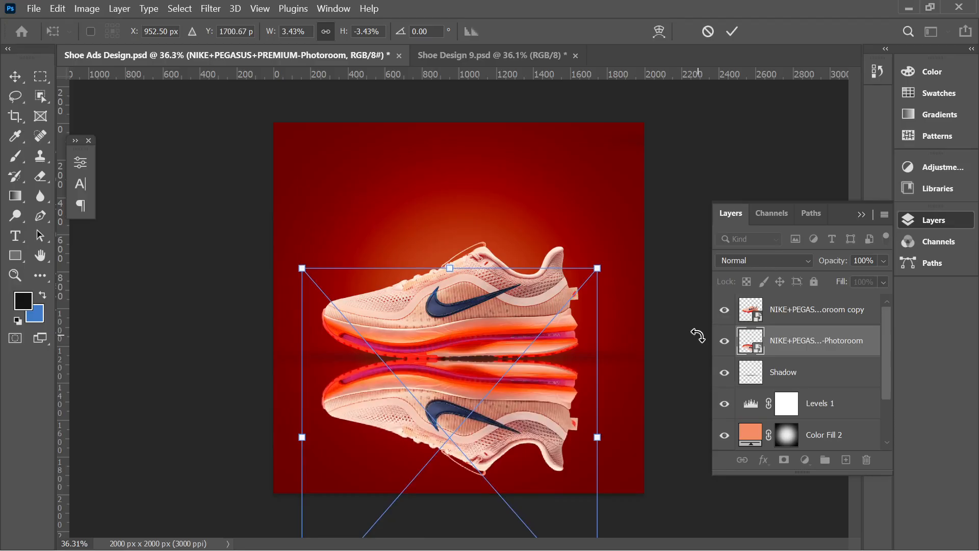
key("Down")
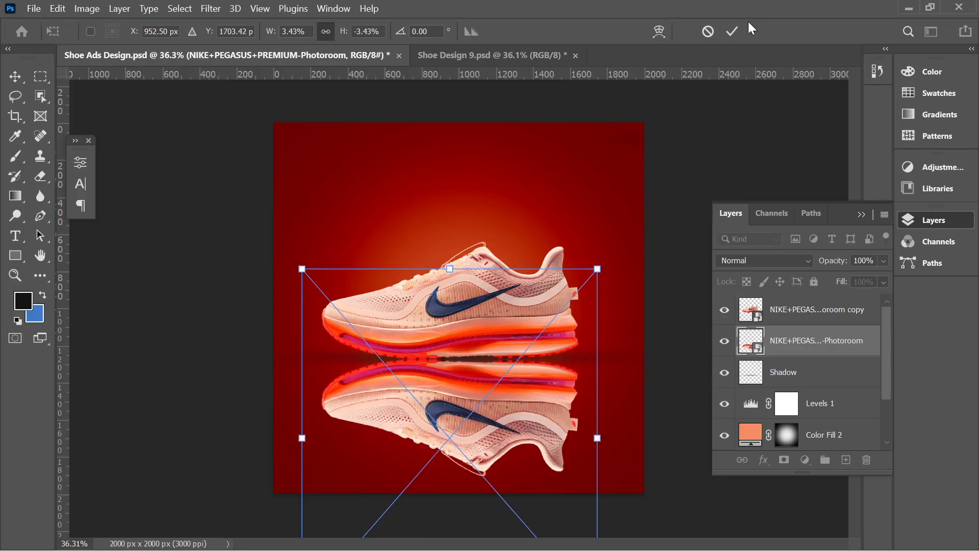
left_click(732, 31)
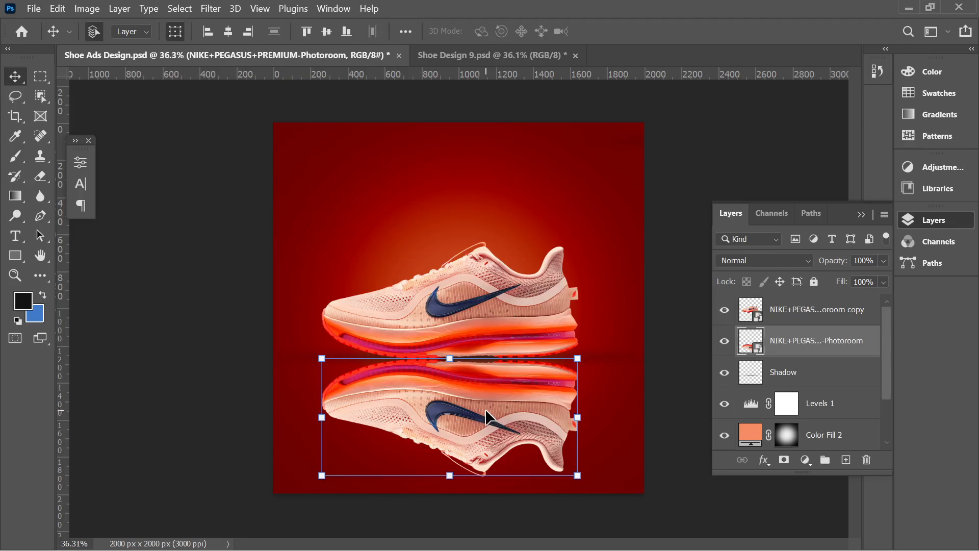
Add a layer mask to the flipped shoe layer and invert the mask to black
left_click(679, 186)
left_click(465, 413)
left_click(784, 460)
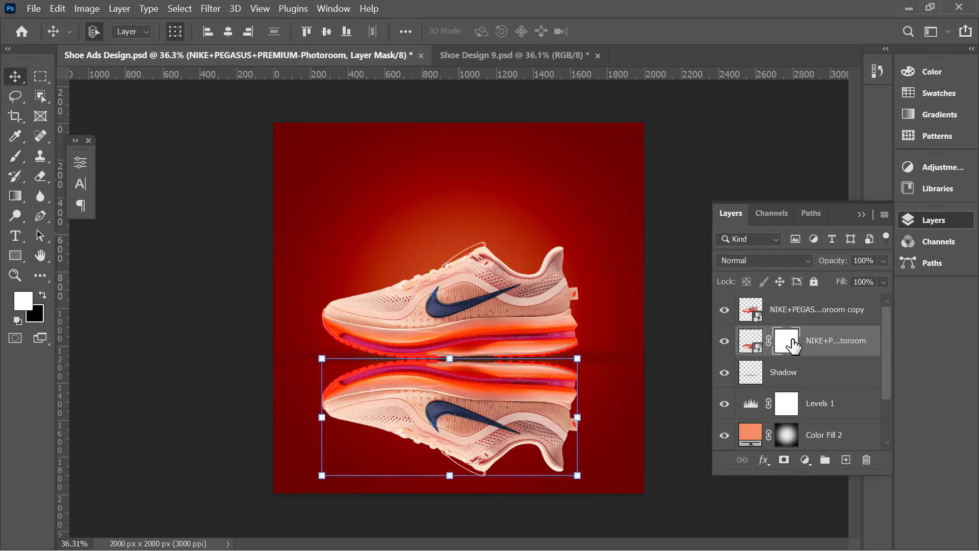
key("ctrl+i")
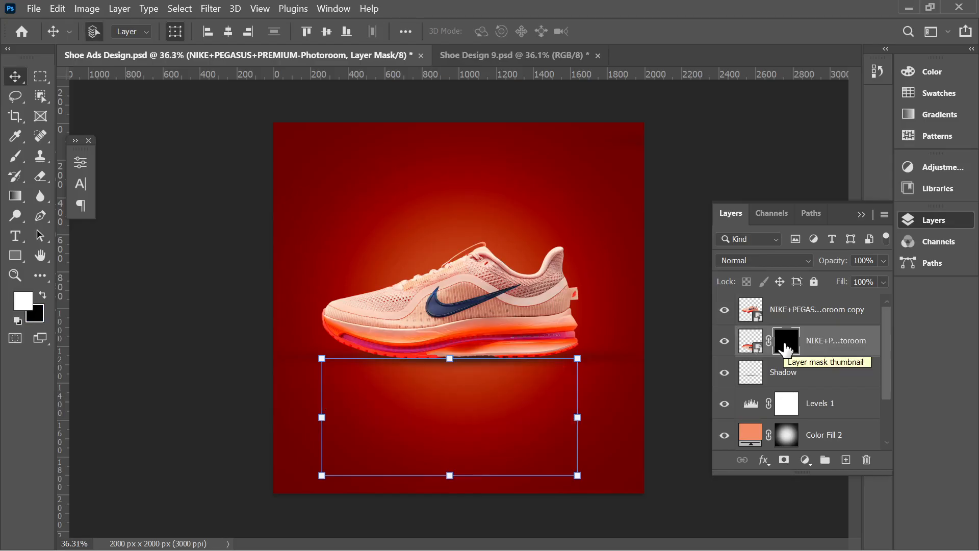
Draw white foreground-to-transparent linear gradients downward on the flipped shoe's mask, from the upright shoe to the lower canvas, creating a fading reflection
left_click(15, 196)
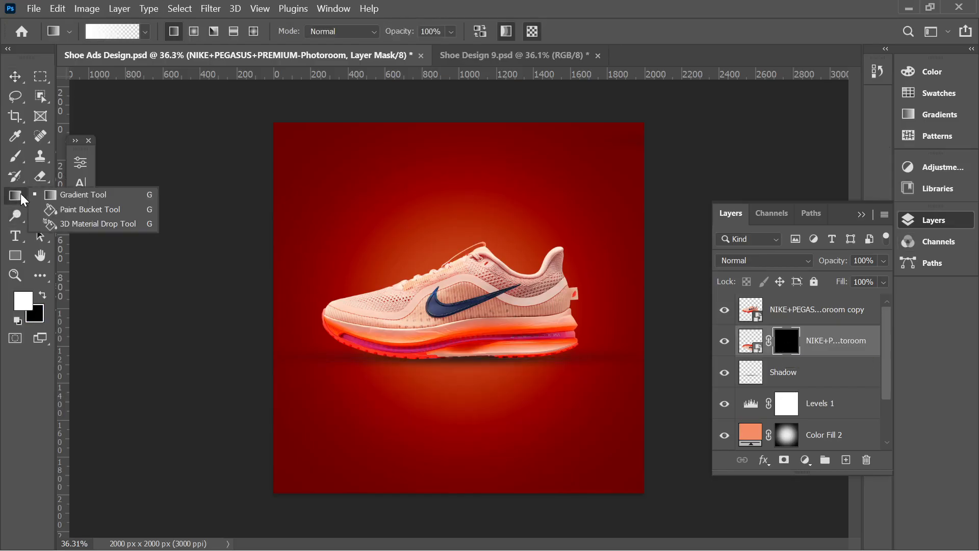
left_click(59, 197)
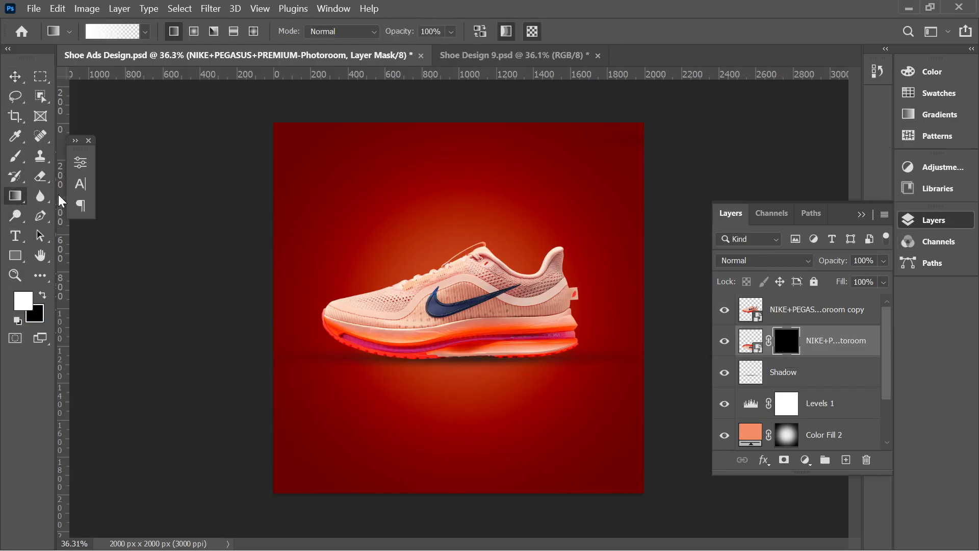
left_click(143, 32)
left_click(34, 60)
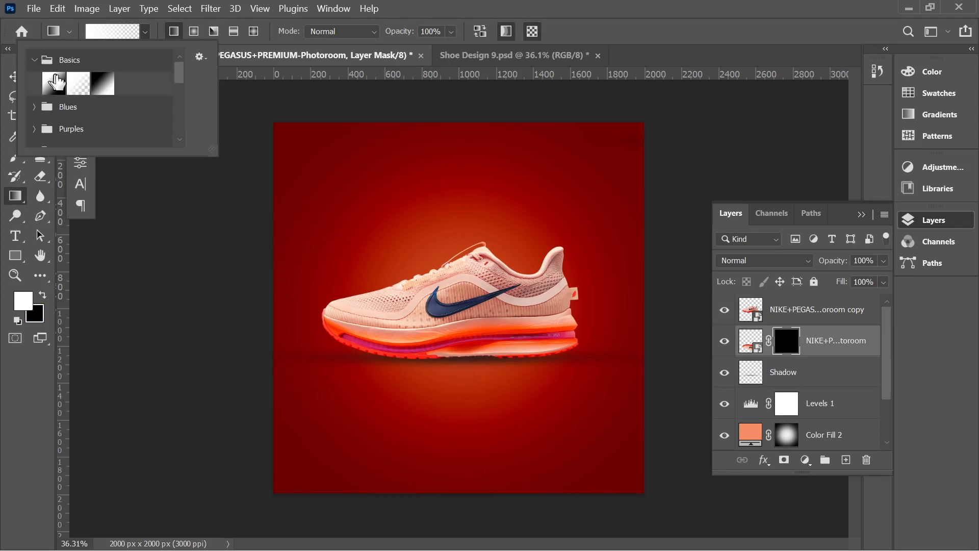
double_click(78, 84)
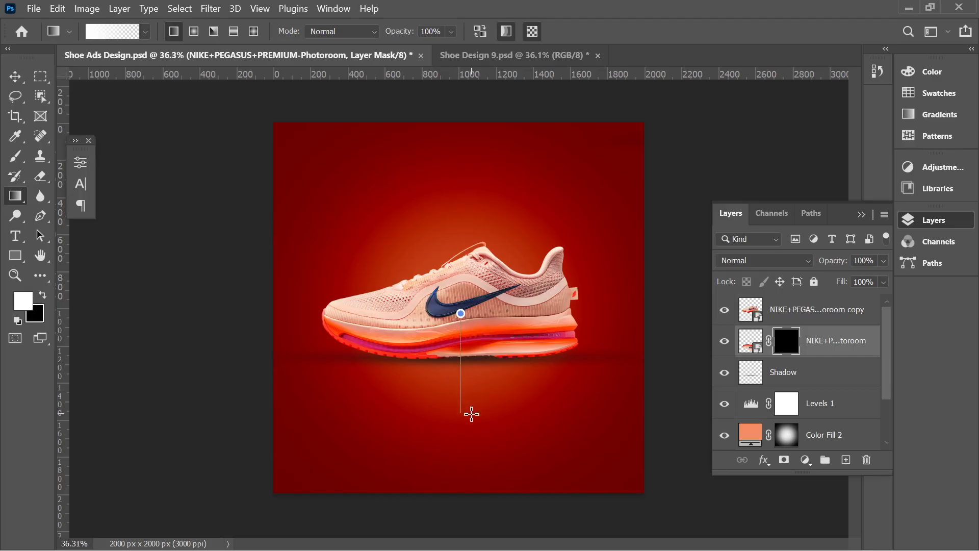
left_click_drag(473, 437, 472, 437)
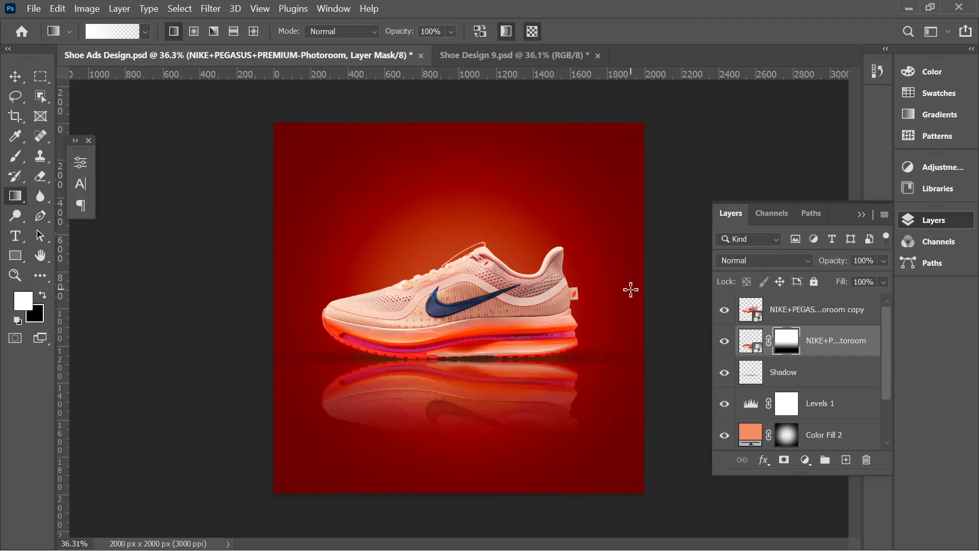
left_click_drag(463, 289, 484, 451)
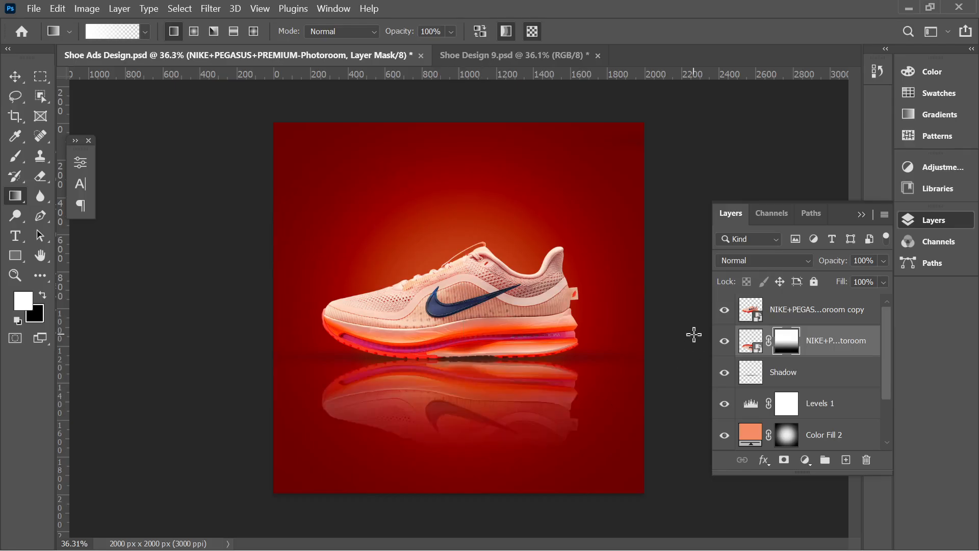
Lower the reflection layer's opacity to 27% and deselect the layer
left_click(15, 78)
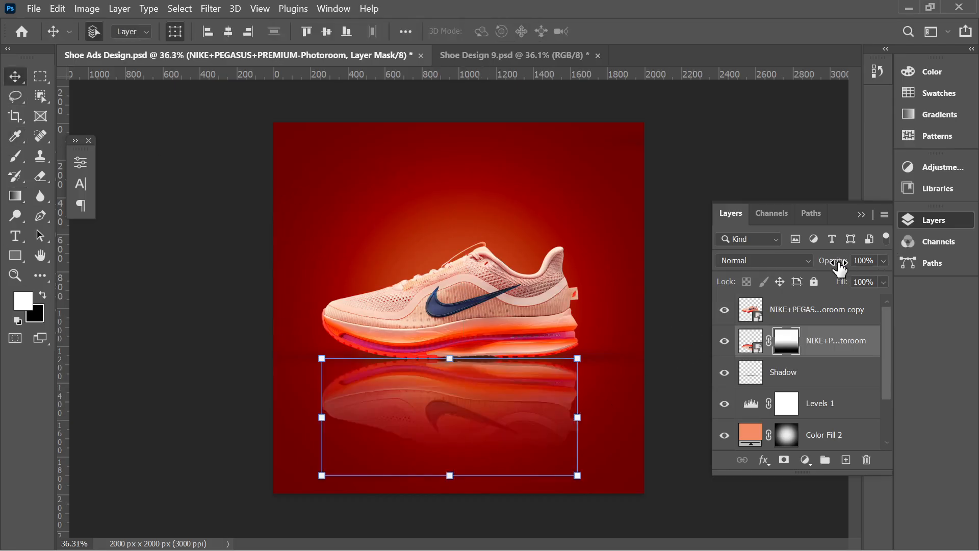
left_click(884, 261)
left_click_drag(884, 281, 839, 284)
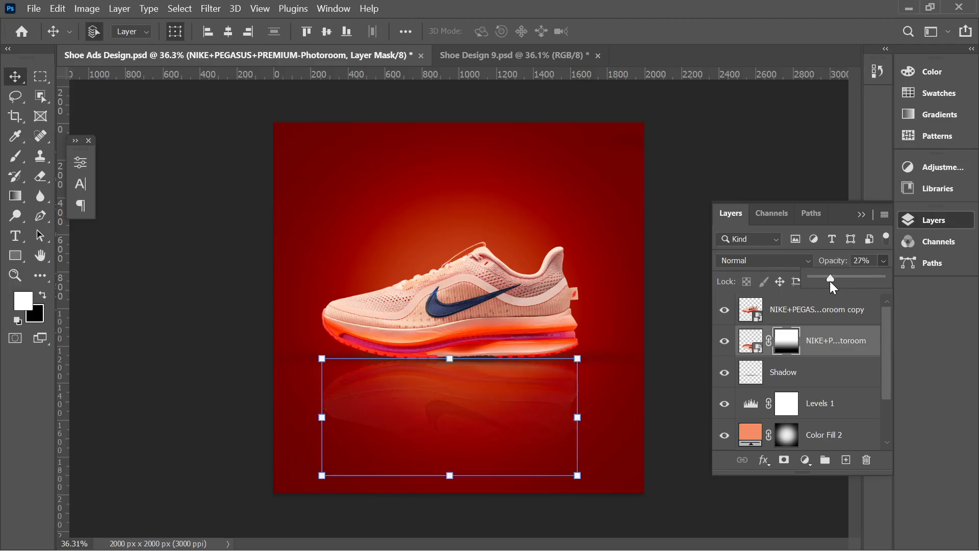
left_click(20, 81)
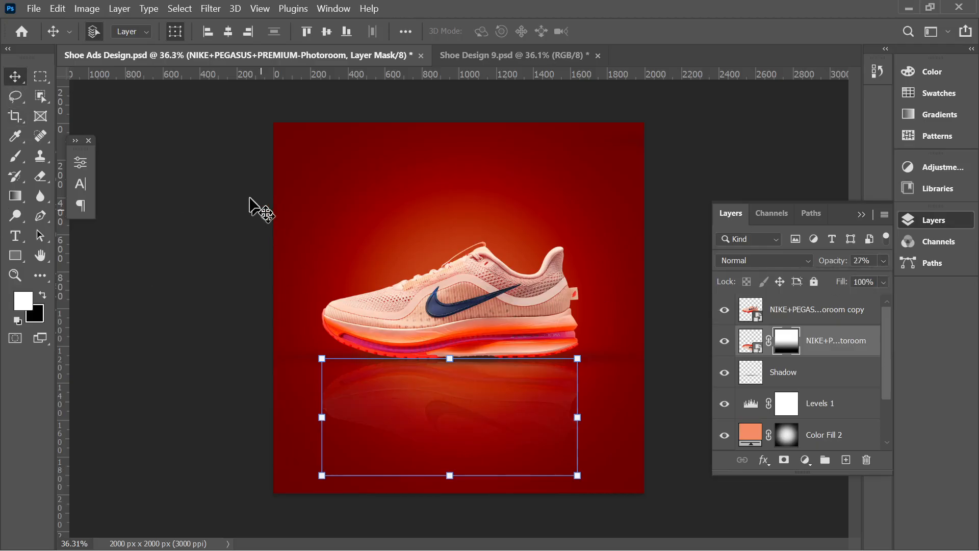
left_click(255, 207)
Select the reflection layer and nudge it slightly downward, away from the shoe's sole
scroll(450, 415, "up", 1)
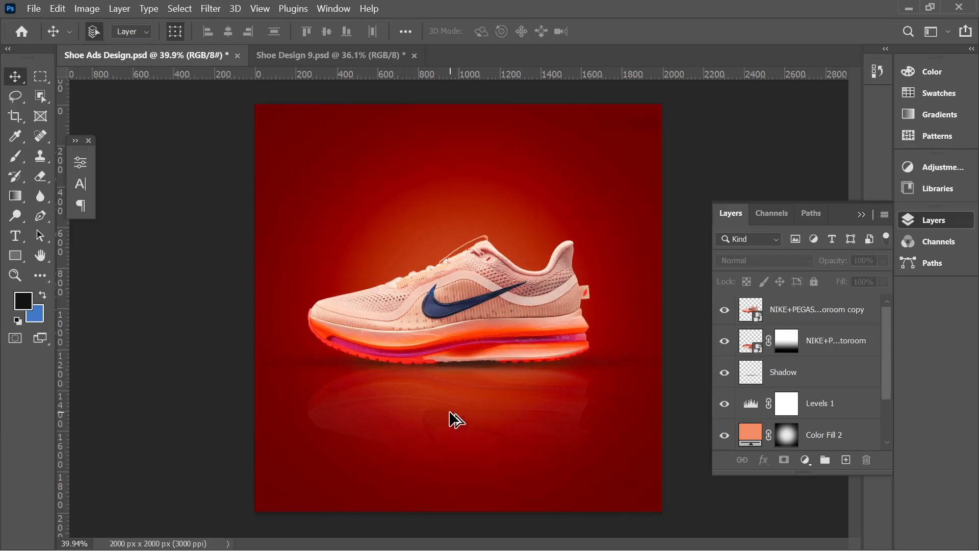
left_click(485, 431)
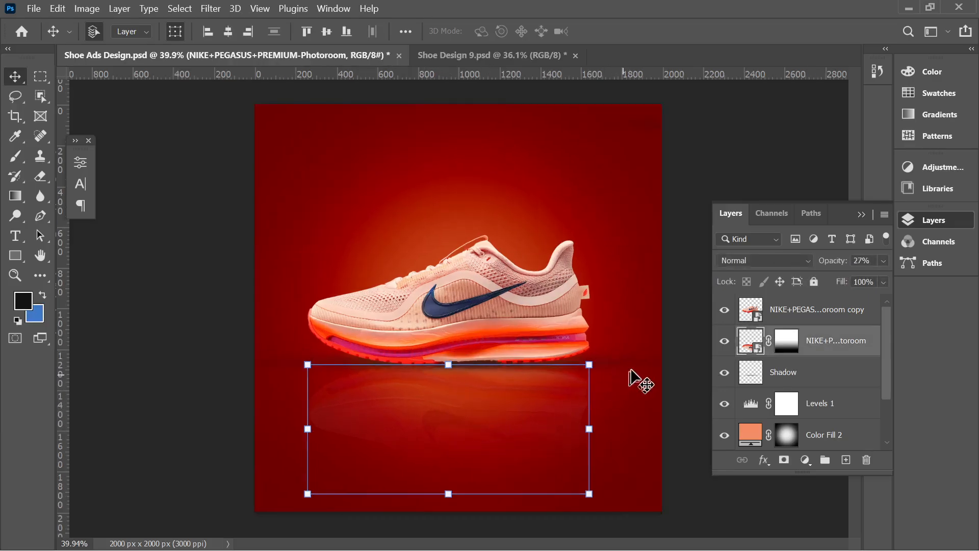
left_click(689, 313)
scroll(469, 418, "down", 2)
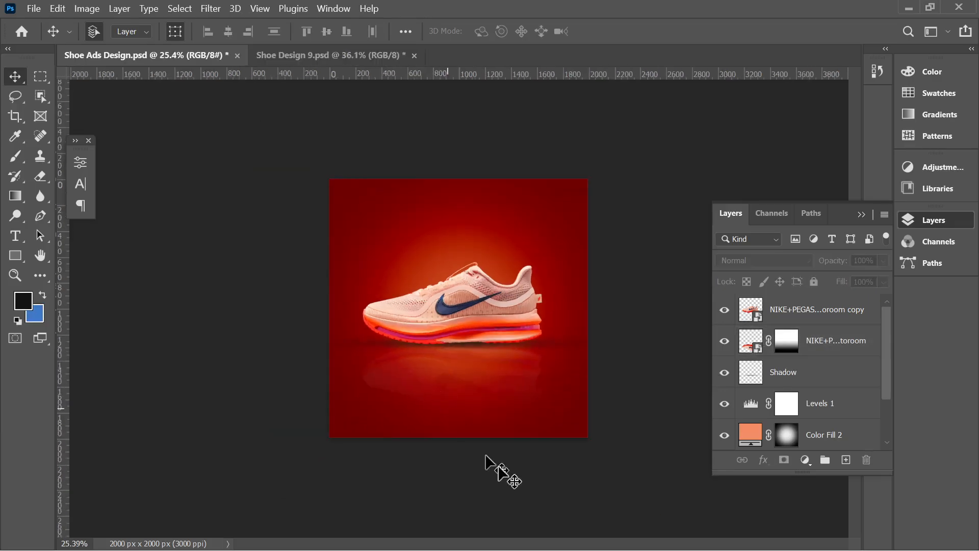
scroll(510, 433, "up", 1)
scroll(510, 411, "up", 1)
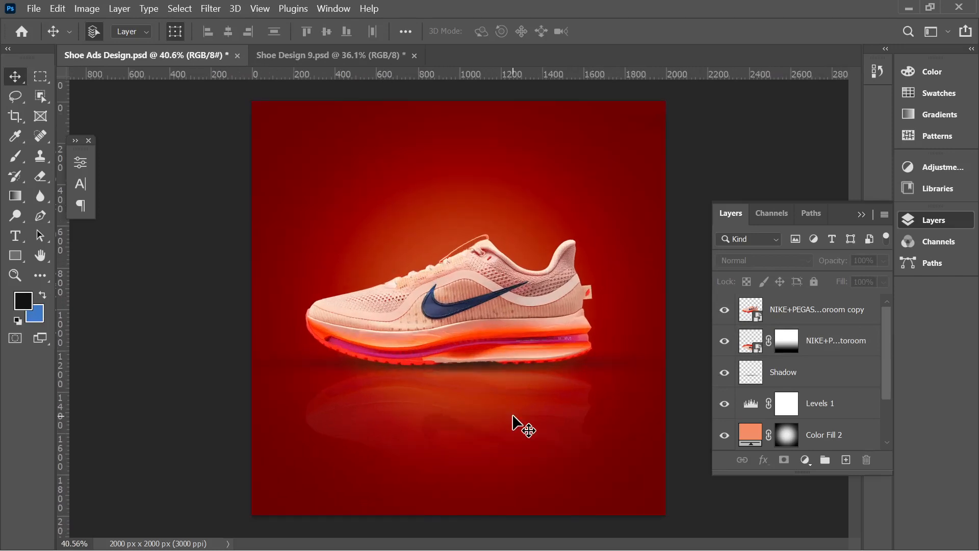
left_click(518, 422)
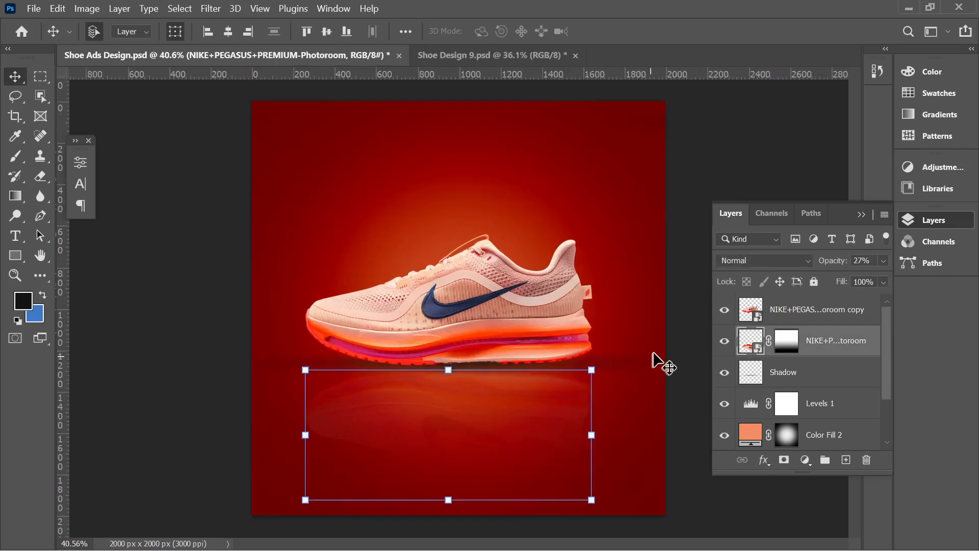
Deselect the reflection layer and examine the shoe's ground shadow and faded reflection at different magnifications
left_click(675, 361)
scroll(448, 426, "down", 2)
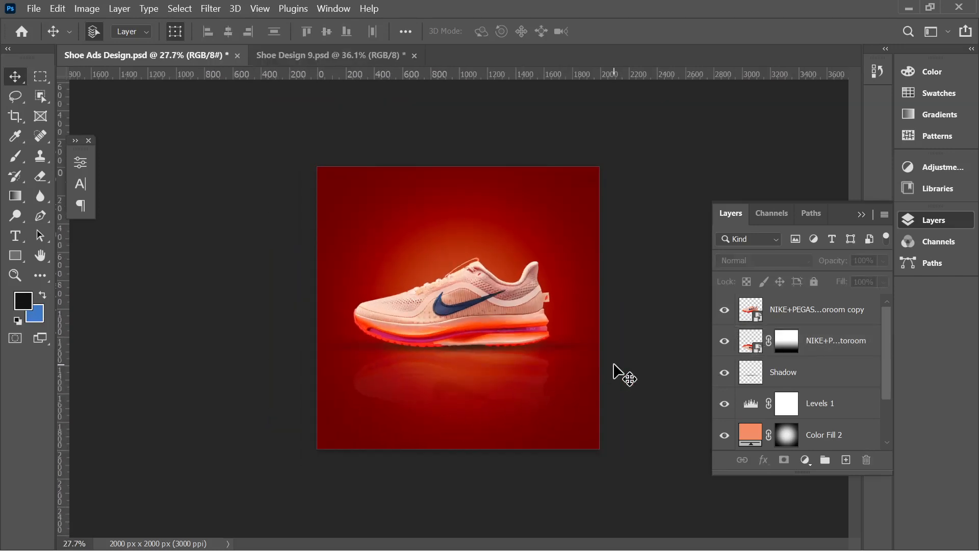
scroll(506, 395, "up", 1)
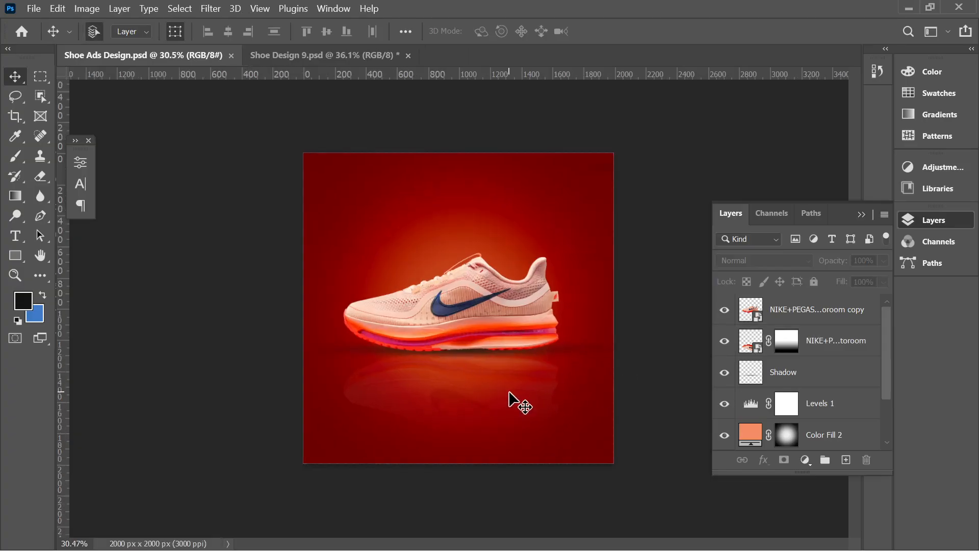
scroll(513, 413, "up", 1)
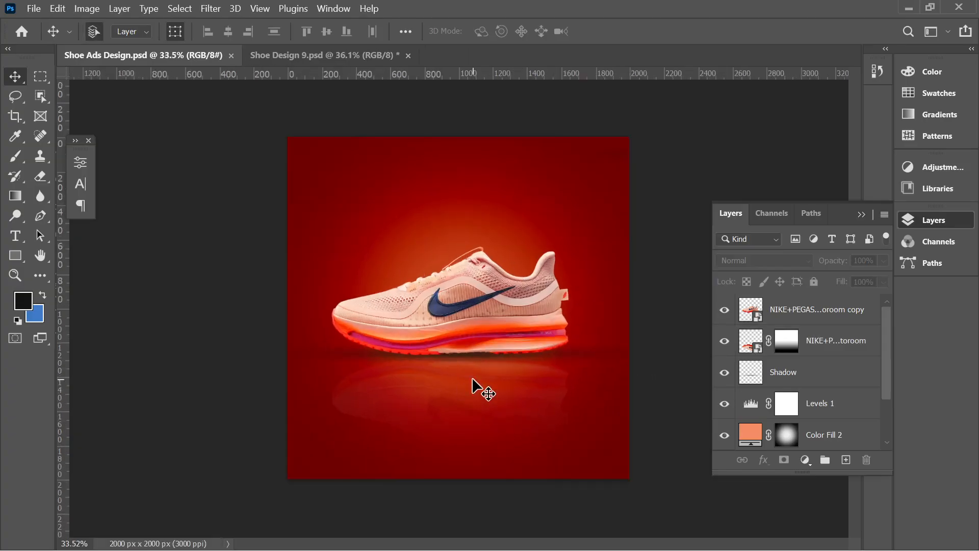
scroll(503, 401, "up", 1)
scroll(498, 367, "down", 1)
scroll(552, 307, "up", 1)
scroll(422, 306, "down", 1)
scroll(480, 218, "up", 1)
scroll(393, 202, "down", 1)
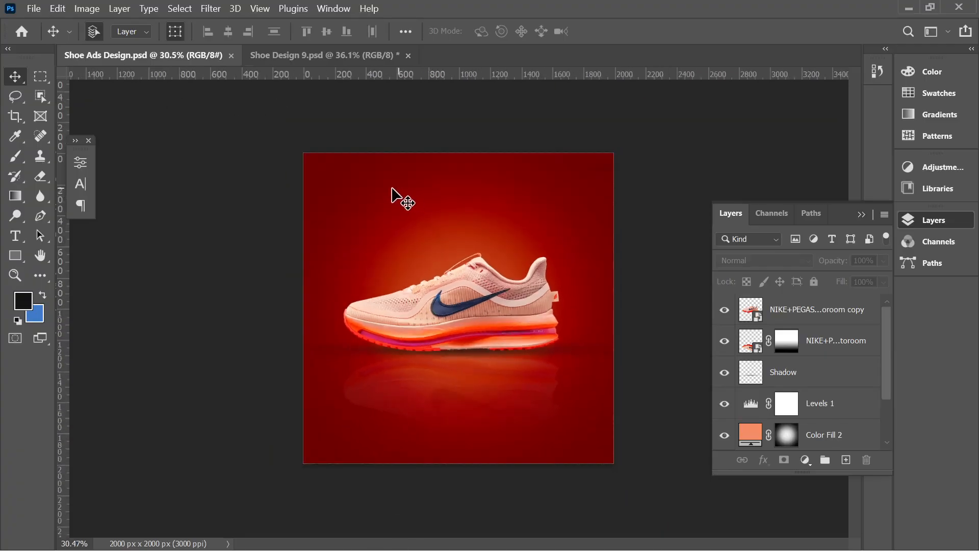
Copy the MOST TRENDY & SOFT and COMFORTABLE text layers from Shoe Design 9.psd into Shoe Ads Design.psd and place them above the shoe
left_click(280, 60)
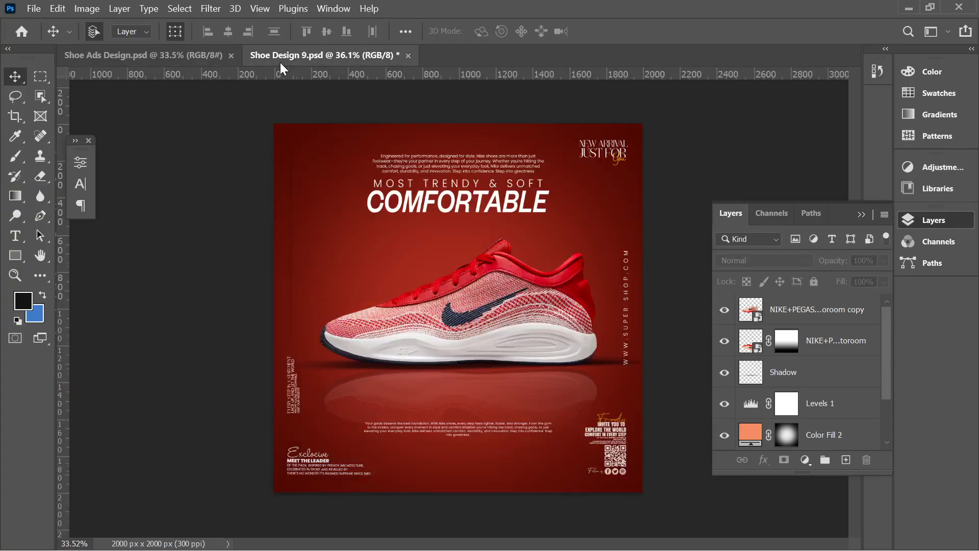
scroll(492, 204, "up", 1)
left_click(473, 181)
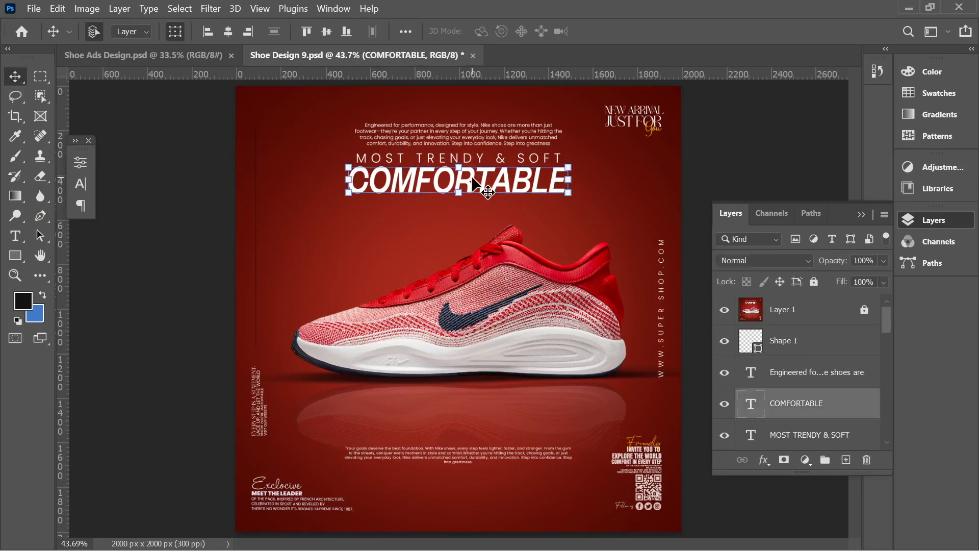
scroll(472, 176, "up", 1)
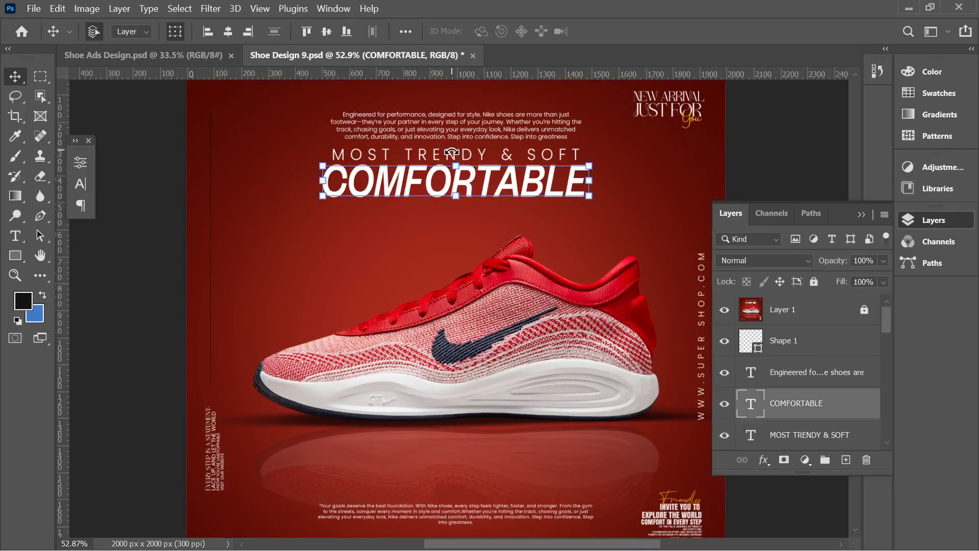
scroll(449, 150, "up", 2)
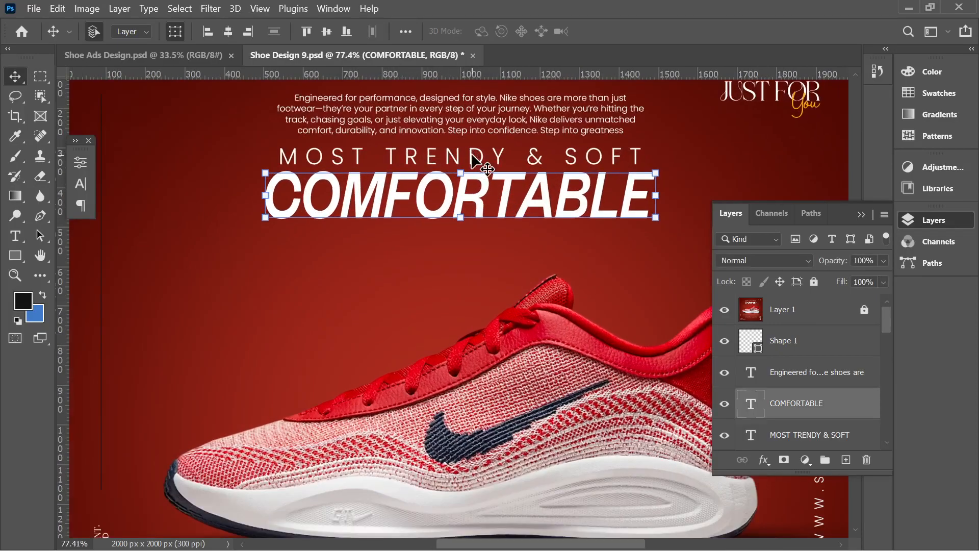
scroll(479, 160, "up", 1)
left_click(481, 156, "shift")
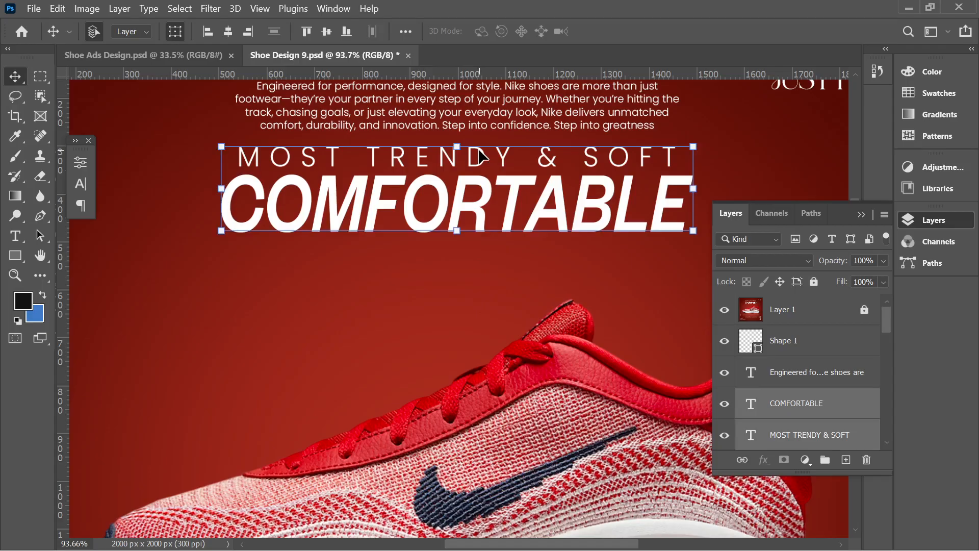
scroll(480, 156, "down", 4)
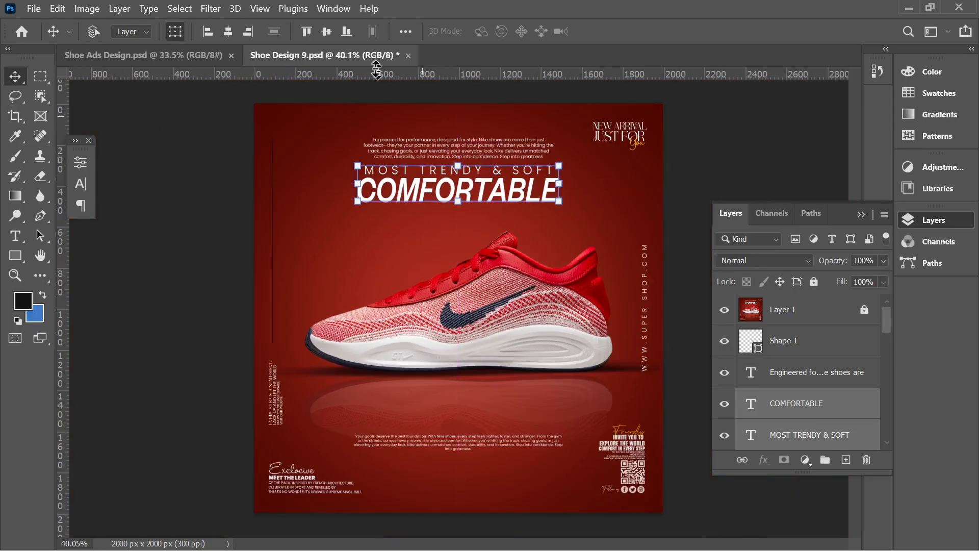
left_click_drag(376, 69, 498, 227)
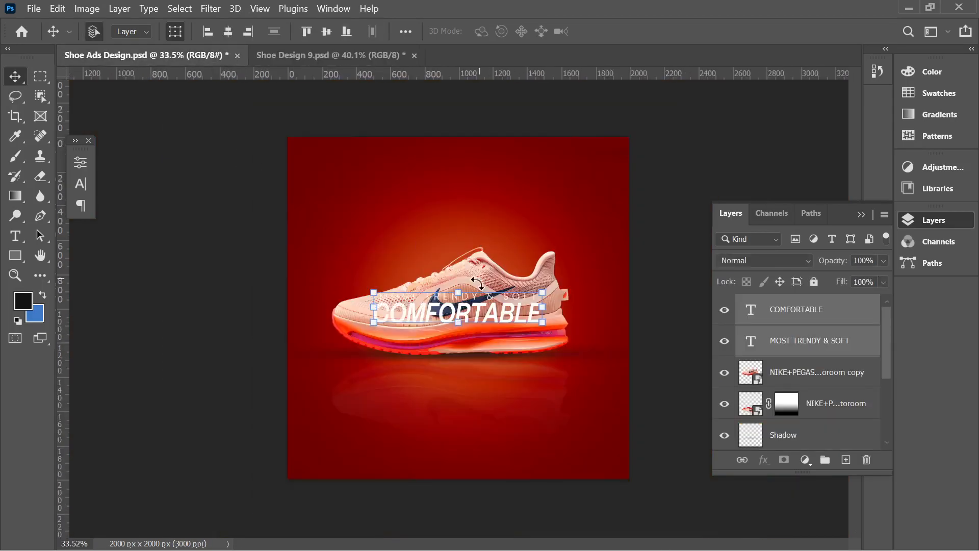
left_click_drag(469, 315, 489, 212)
left_click(652, 170)
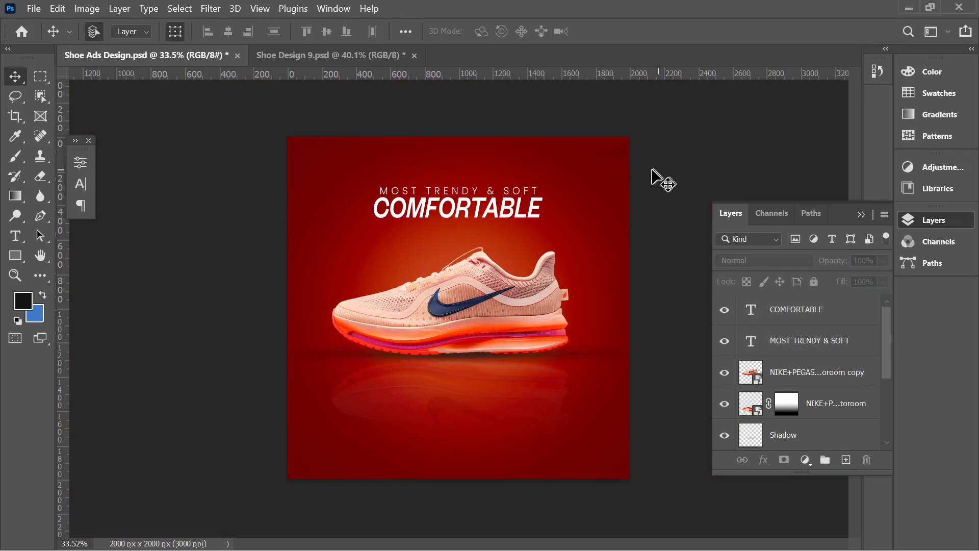
Open the type properties of the COMFORTABLE heading and inspect its font family
scroll(470, 221, "up", 5)
left_click(548, 176)
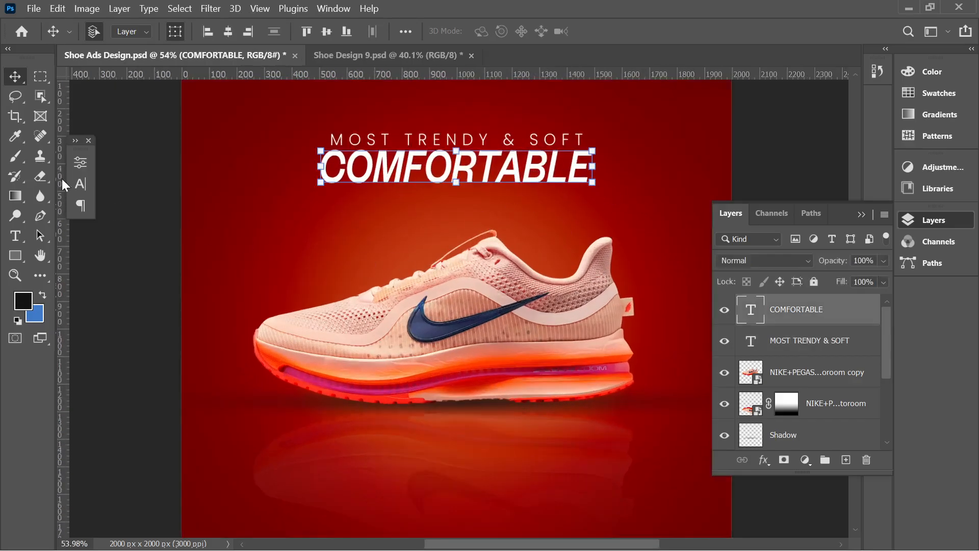
left_click(80, 162)
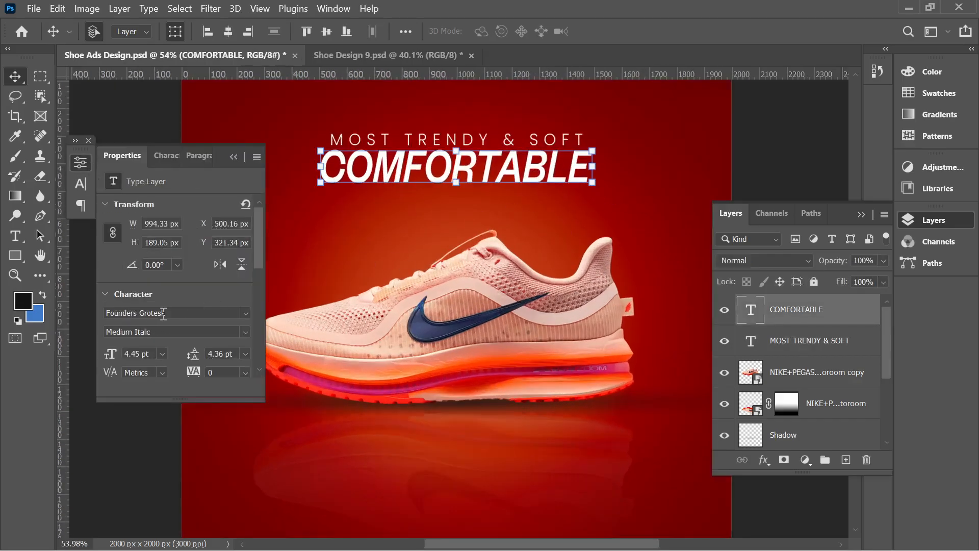
left_click(163, 313)
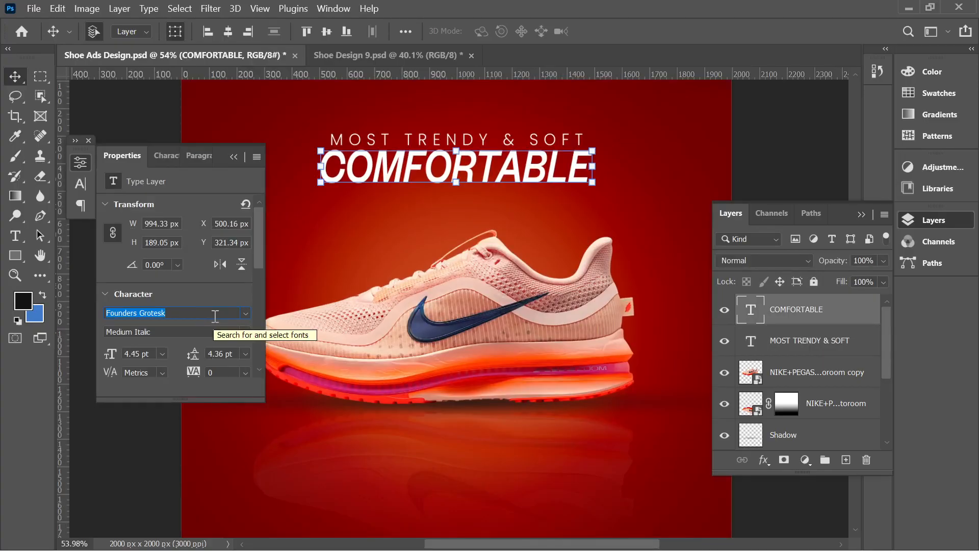
left_click(135, 104)
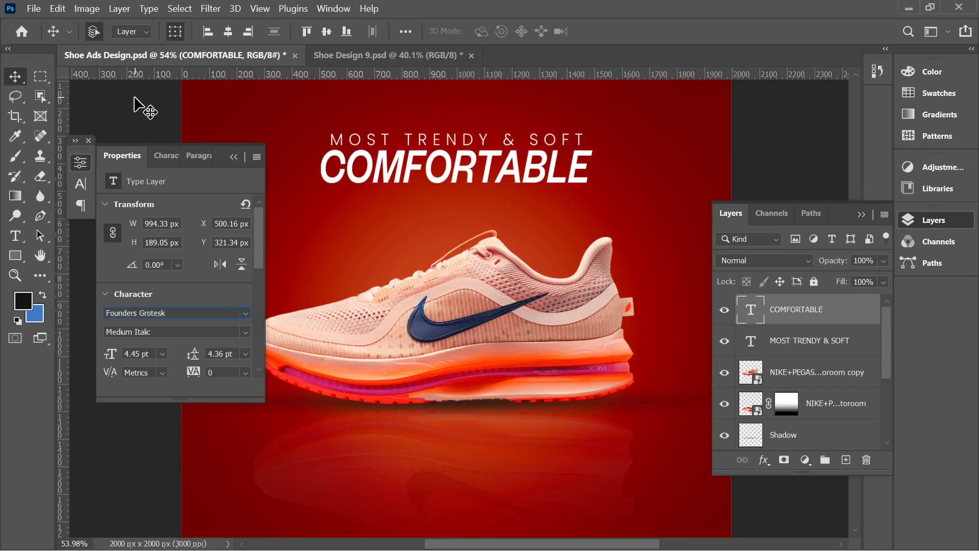
Try a tracking of 500 on the MOST TRENDY & SOFT line, set it back to 350 and deselect the layer
left_click(338, 136)
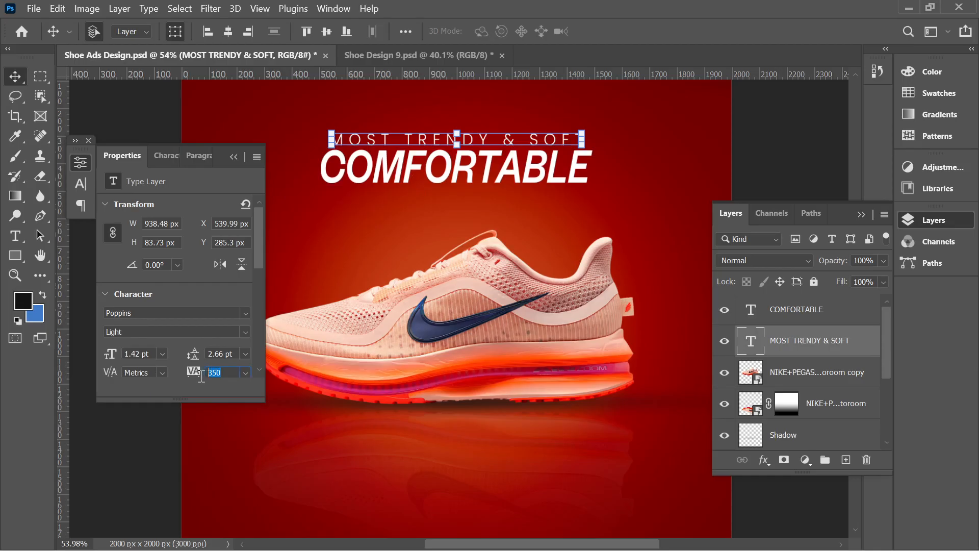
type("00")
left_click(761, 127)
left_click(561, 144)
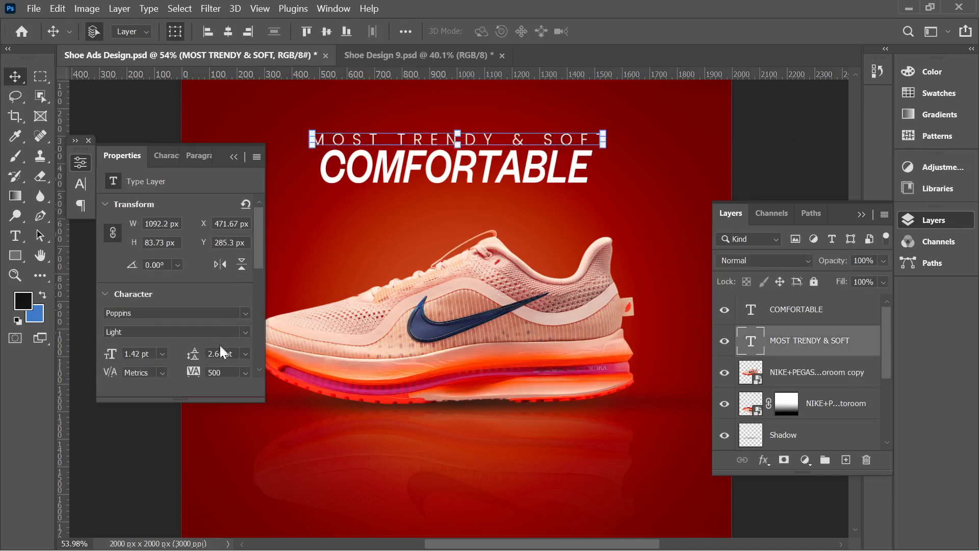
type("35")
key("Return")
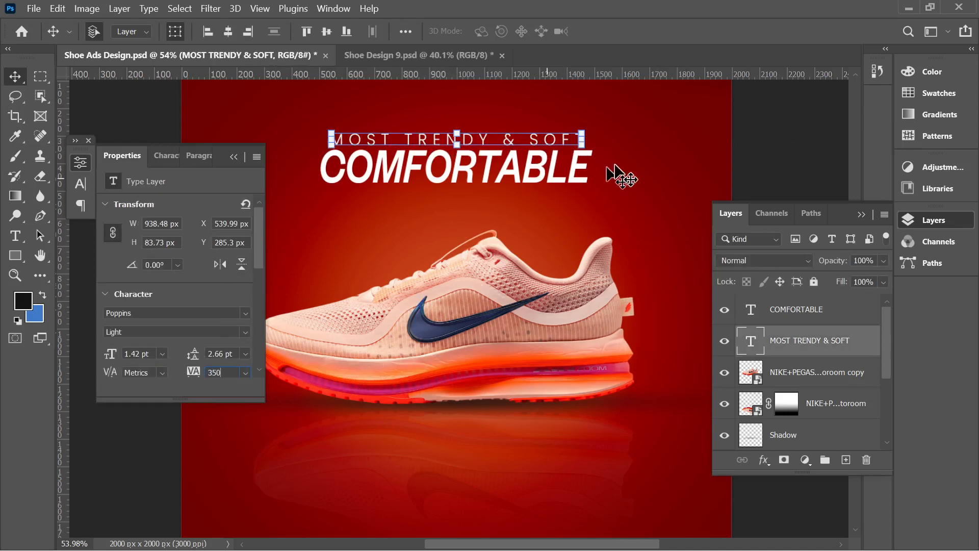
left_click(765, 145)
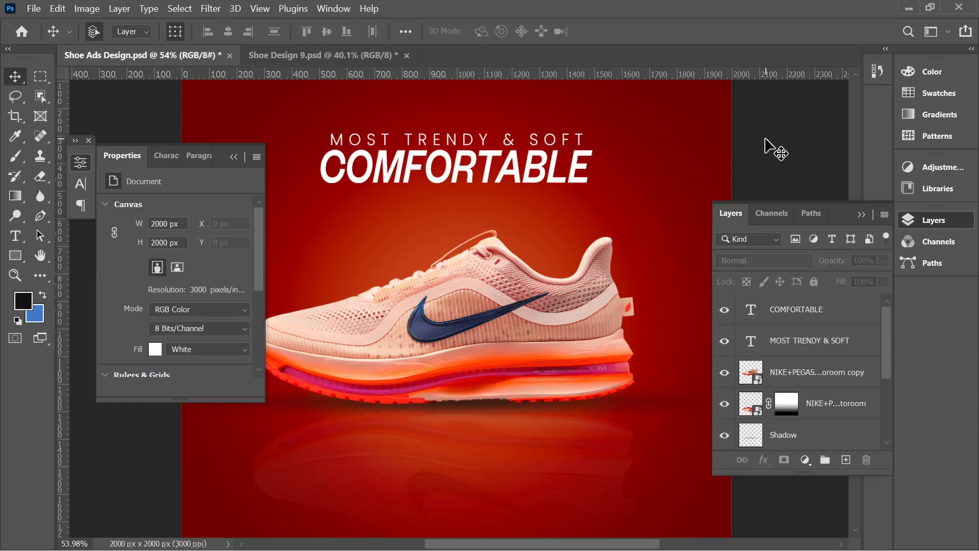
Set the tracking of the MOST TRENDY & SOFT line to 0 and compare its spacing with the heading
left_click(418, 139)
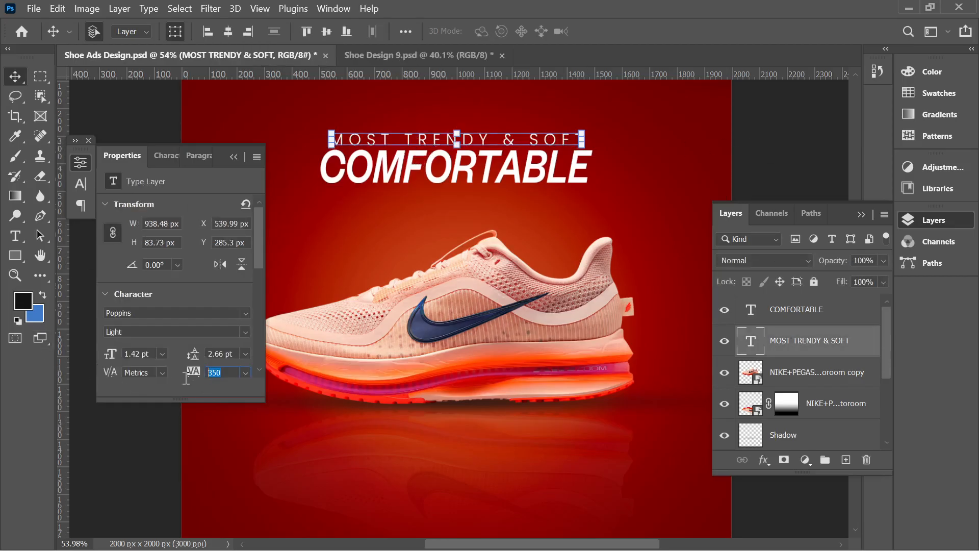
type("0")
key("Return")
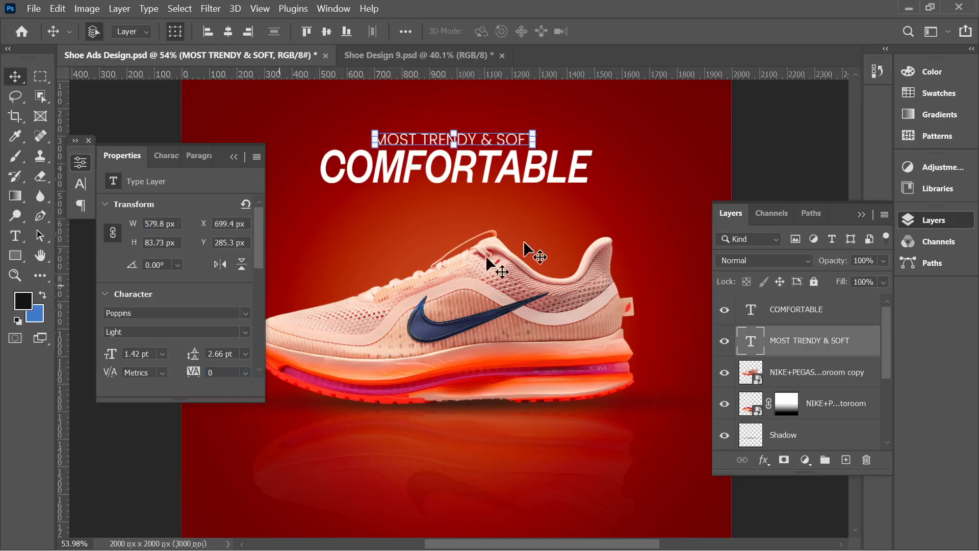
left_click(769, 152)
scroll(178, 327, "down", 3)
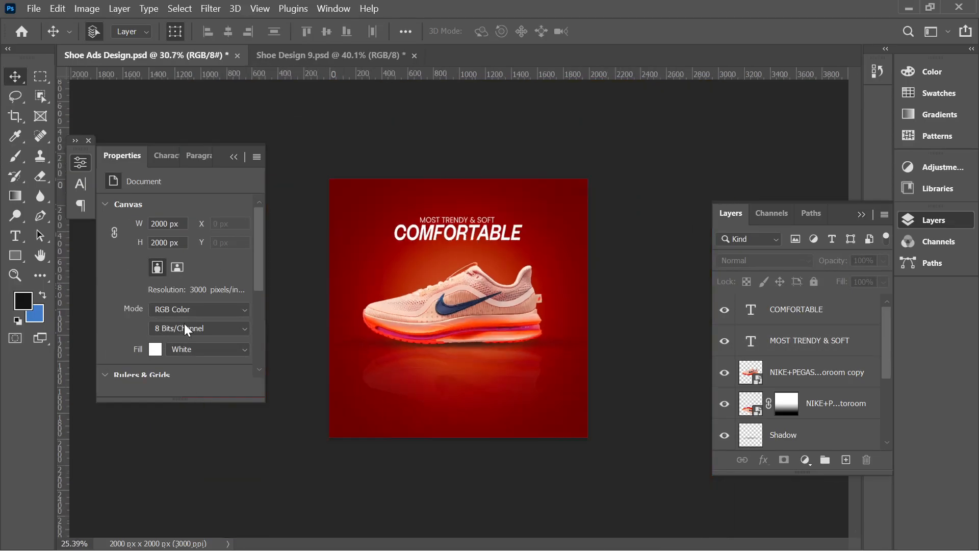
scroll(449, 255, "up", 5)
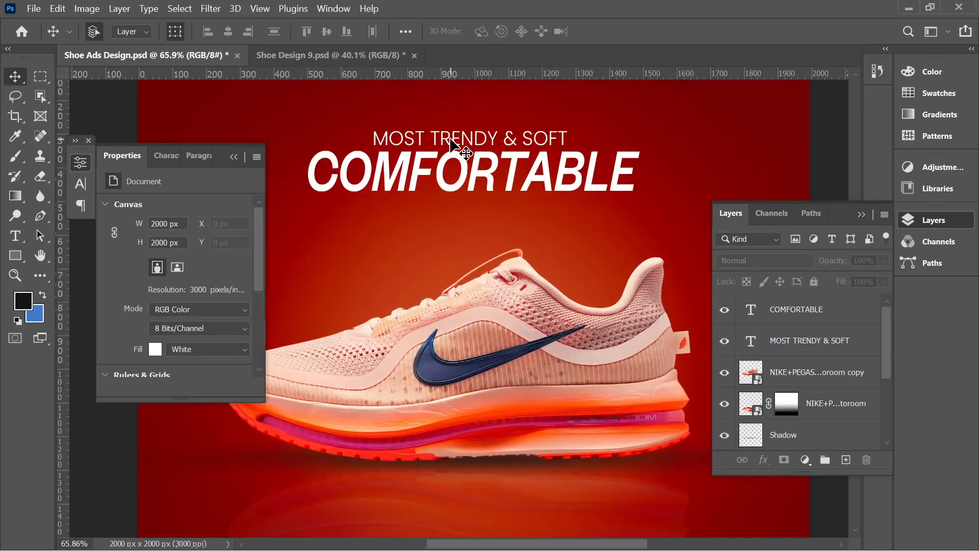
Collapse and reopen the type properties for the MOST TRENDY & SOFT line and set its tracking to 350
left_click(396, 138)
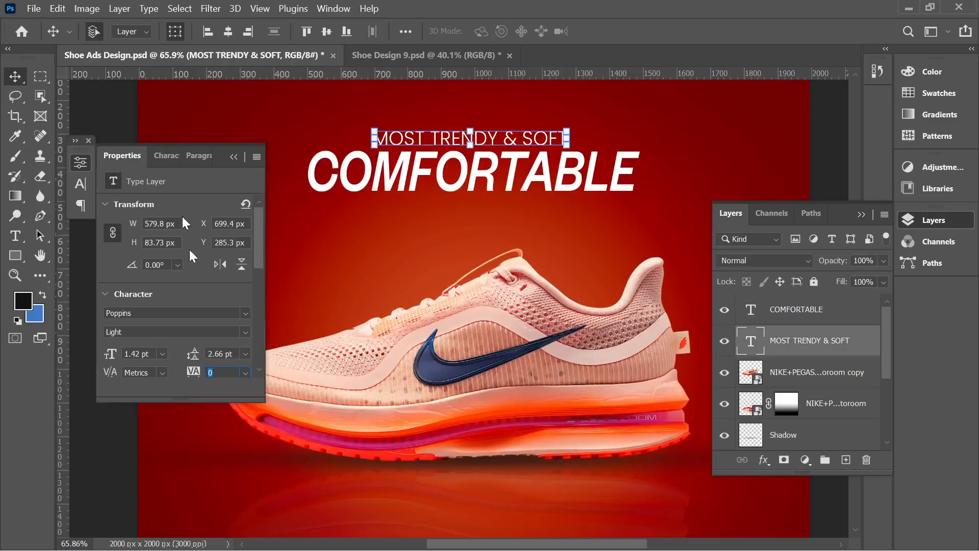
left_click(234, 158)
left_click(333, 9)
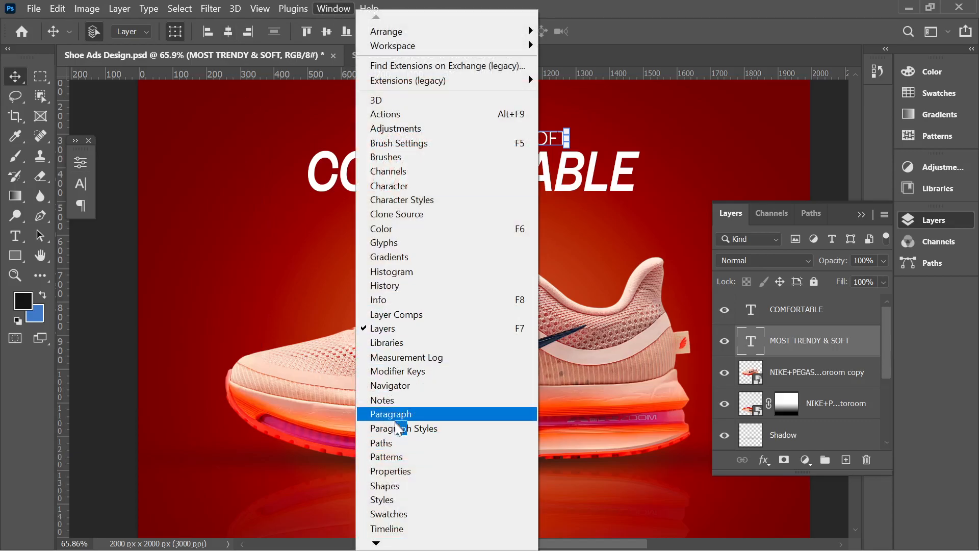
left_click(414, 472)
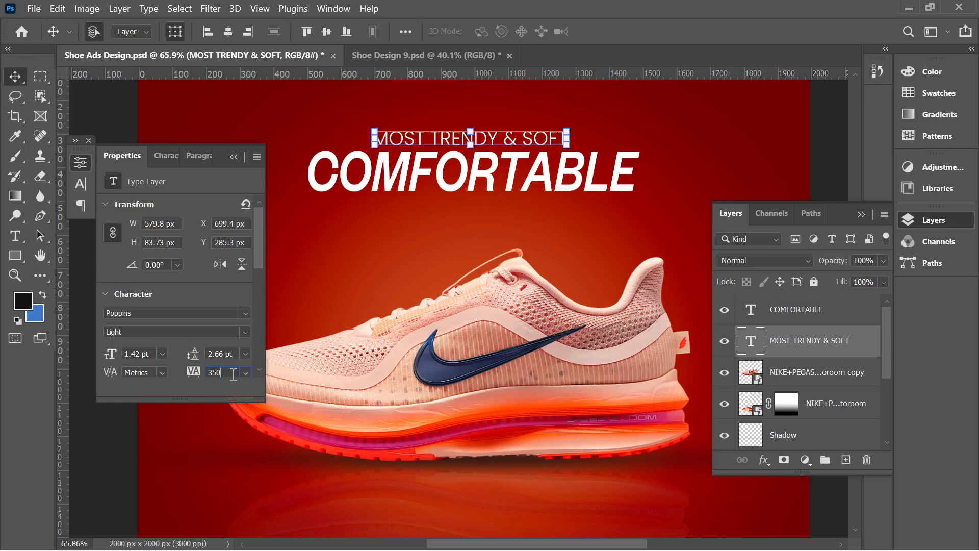
key("Return")
left_click(837, 159)
key("ctrl+0")
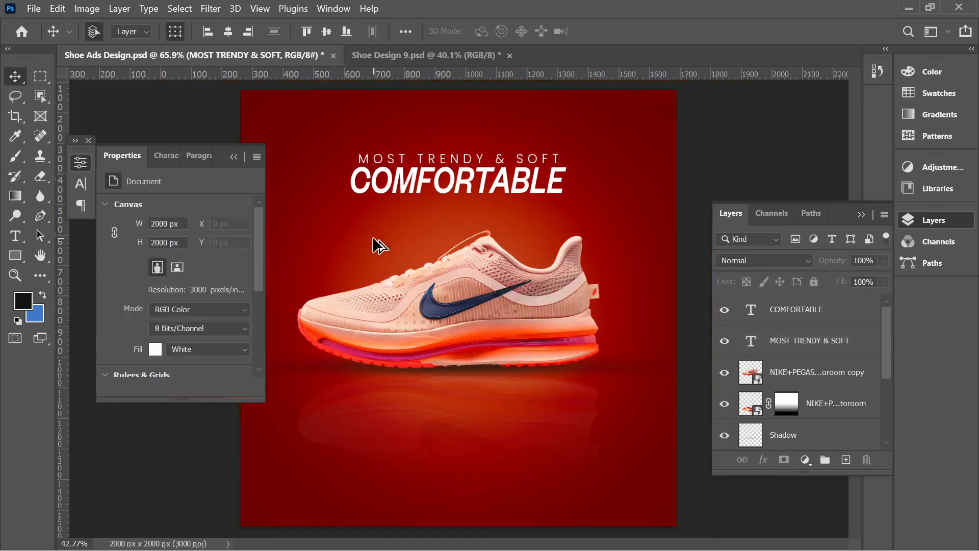
Select the COMFORTABLE and MOST TRENDY & SOFT layers together and move them slightly down toward the shoe
scroll(373, 238, "down", 5)
scroll(424, 214, "up", 5)
left_click(457, 178)
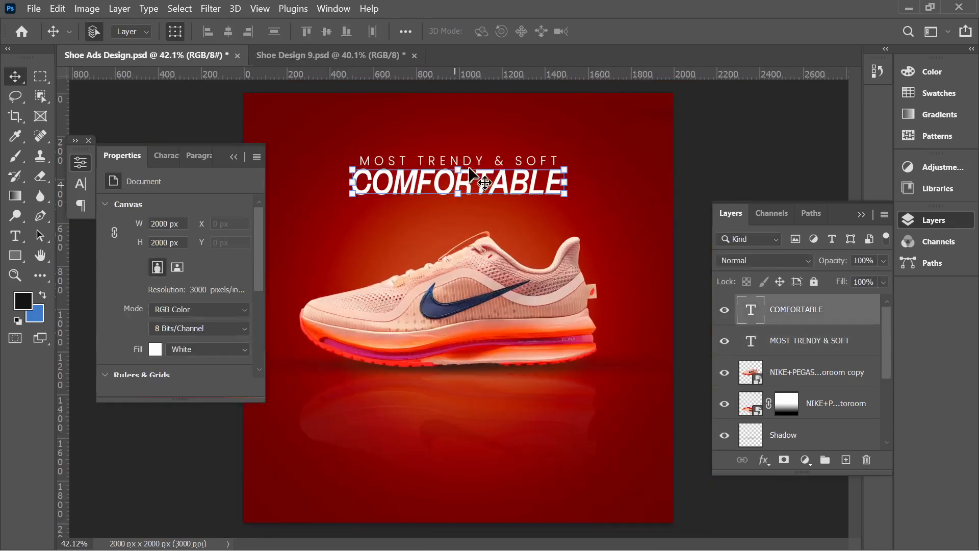
scroll(465, 159, "up", 2)
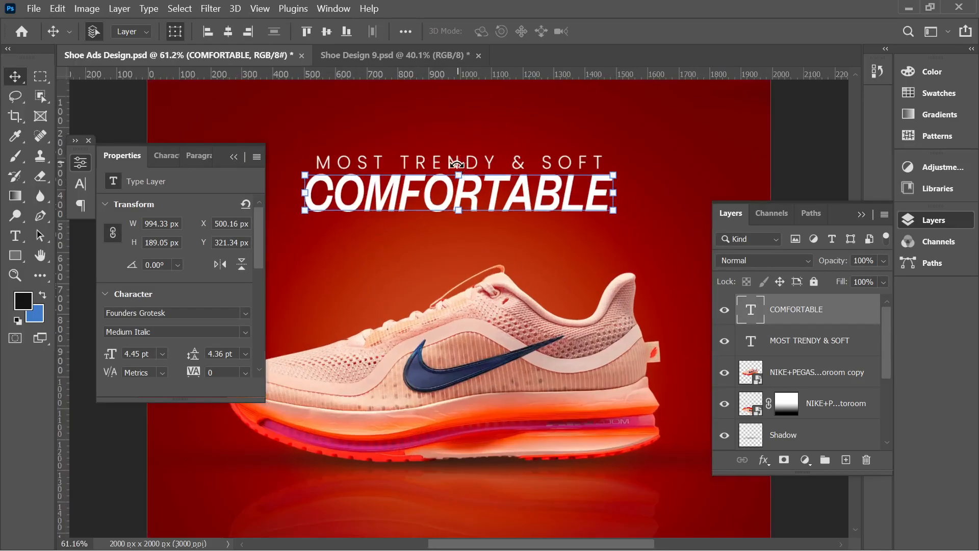
scroll(454, 162, "up", 2)
left_click(461, 166, "shift")
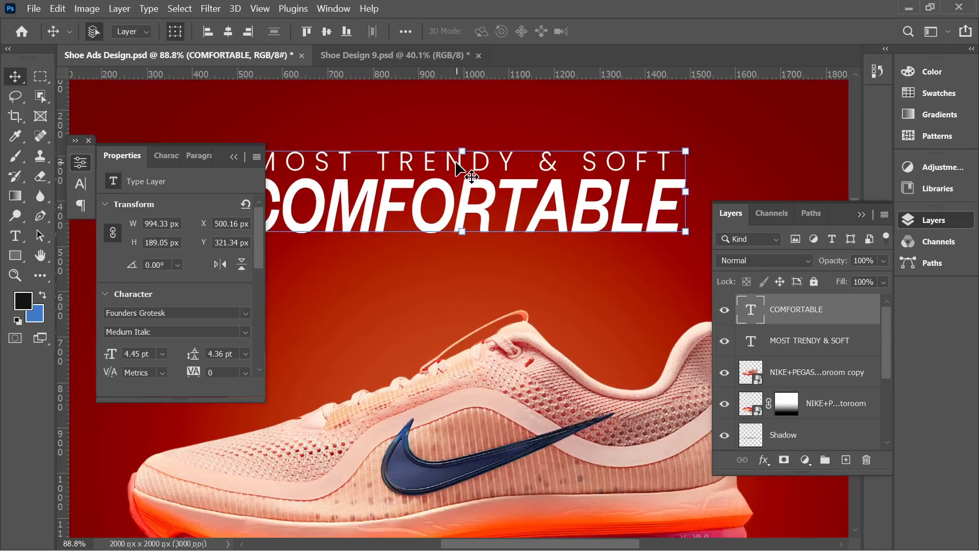
left_click_drag(464, 171, 463, 189)
scroll(465, 192, "down", 5)
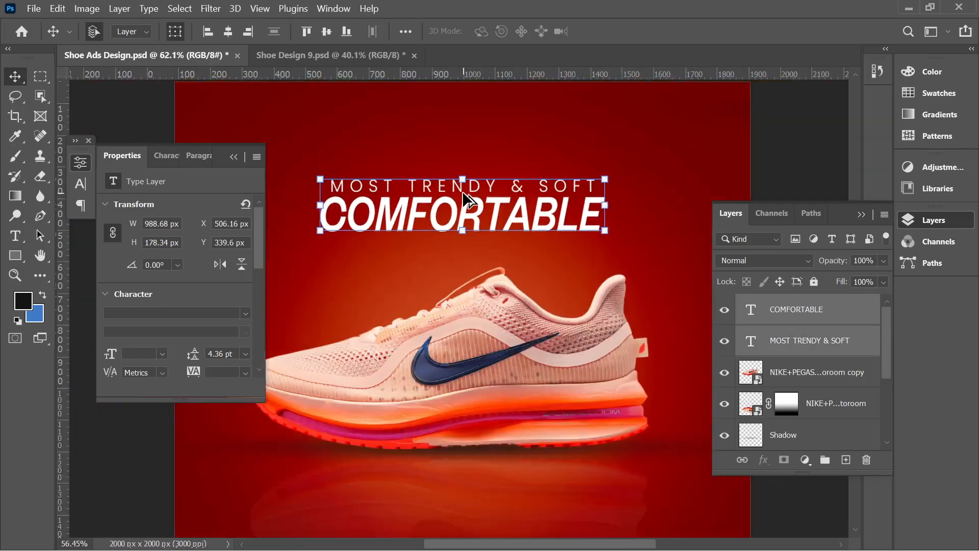
left_click(733, 175)
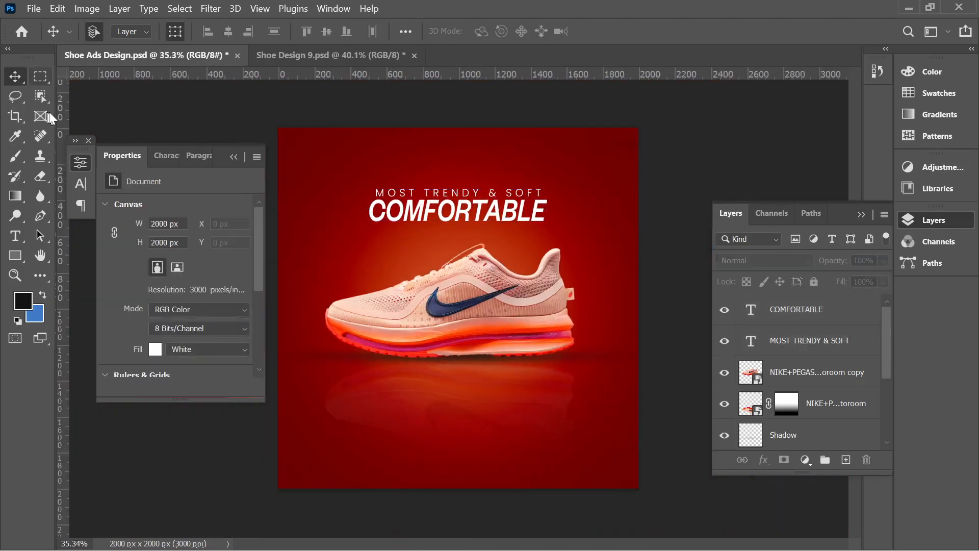
Examine the small body paragraph above the headline in the Shoe Design 9.psd reference design
left_click(278, 57)
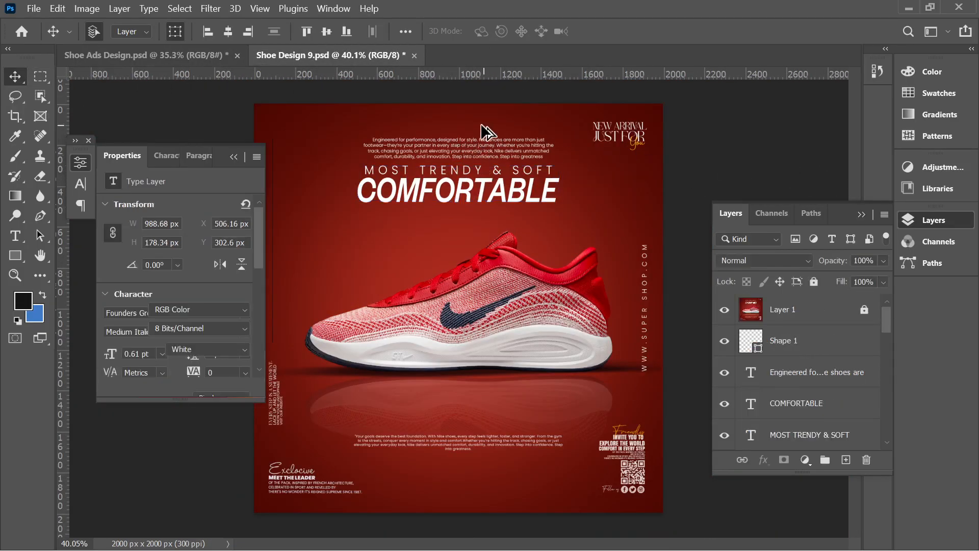
scroll(454, 135, "up", 3)
left_click(424, 147)
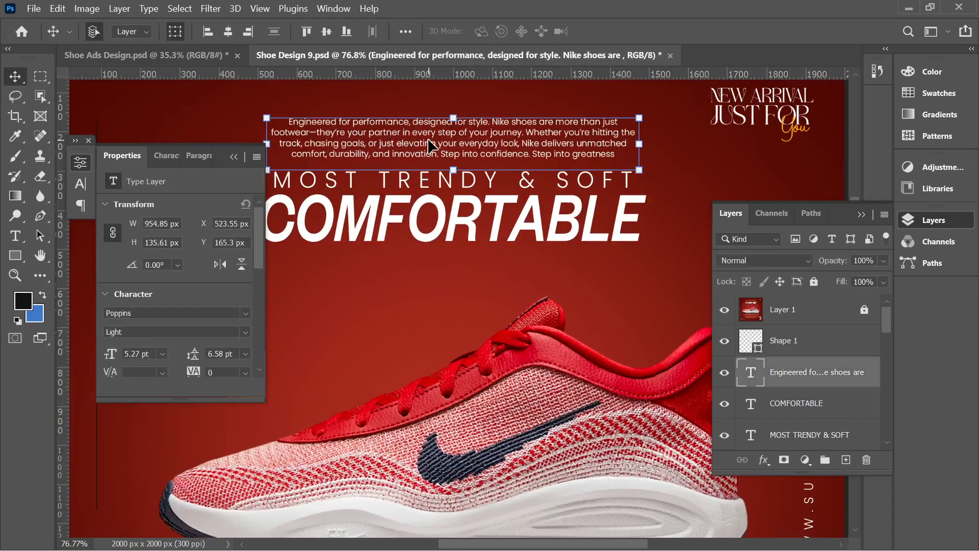
scroll(429, 146, "down", 3)
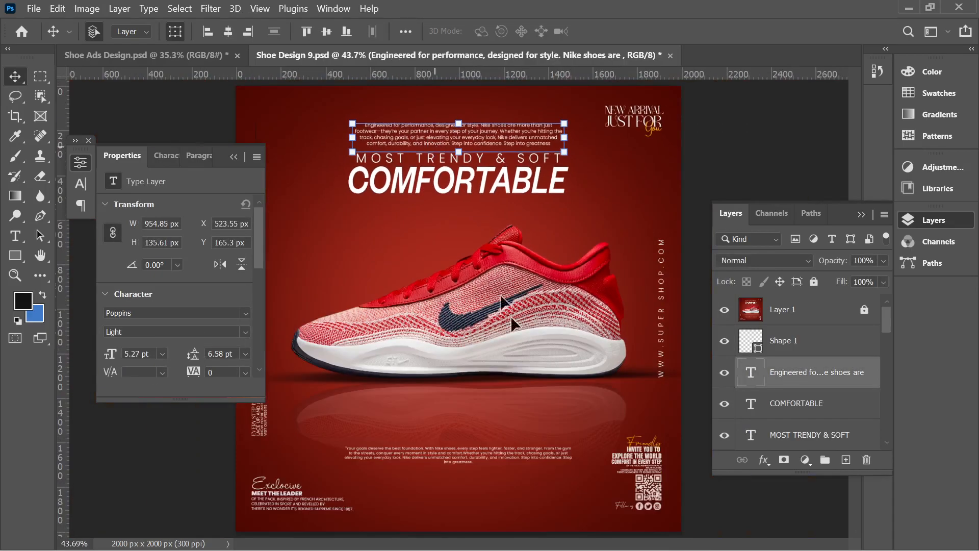
Switch to the Chrome window with the design research pages and open ChatGPT in a new tab
mouse_move(629, 534)
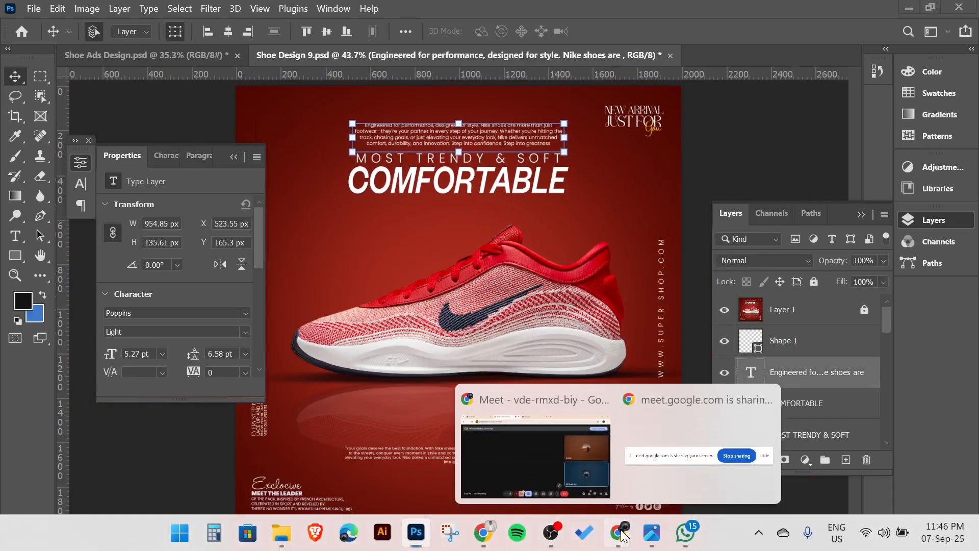
left_click(572, 459)
left_click(486, 533)
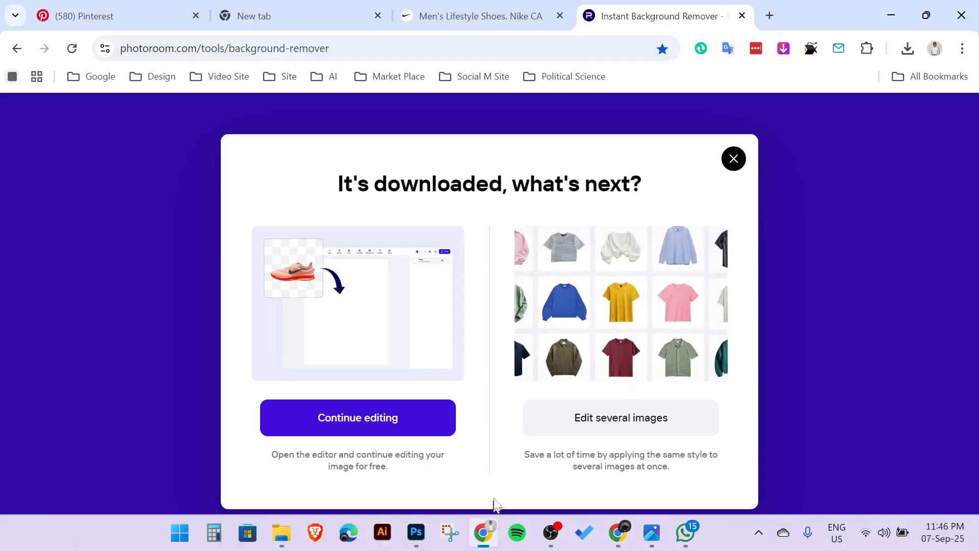
left_click(770, 16)
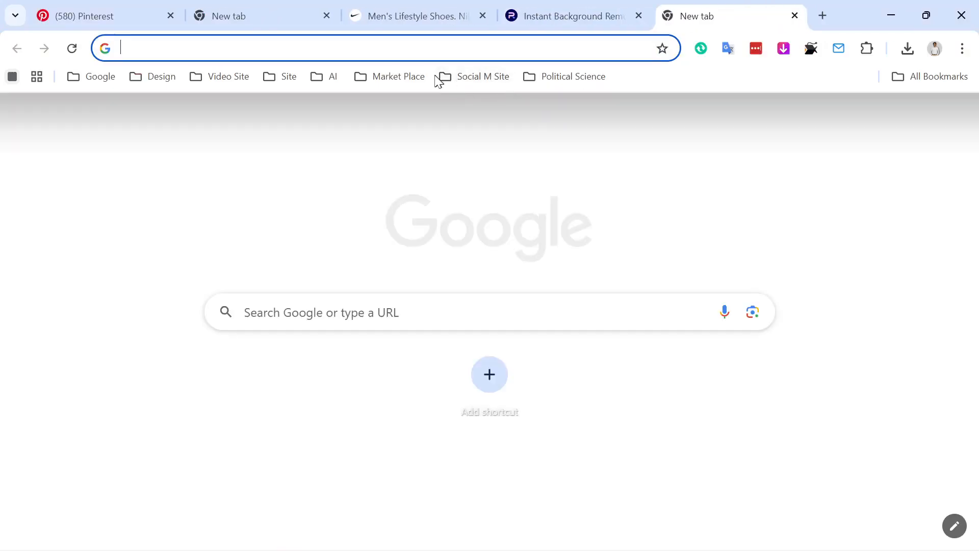
left_click(322, 78)
left_click(355, 214)
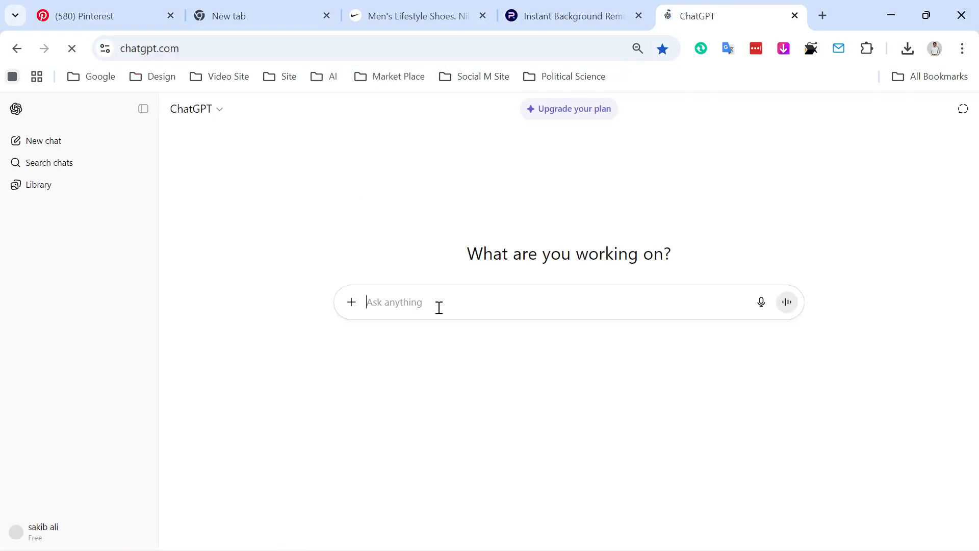
Ask ChatGPT "nike brand shoe ads post design description likhe deo" and follow up with "write a long description"
type("nu")
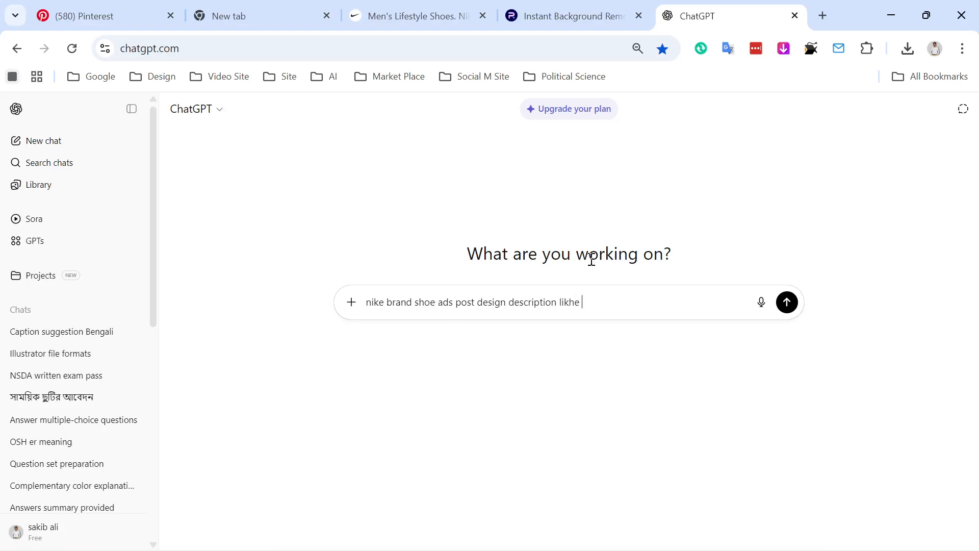
key("Return")
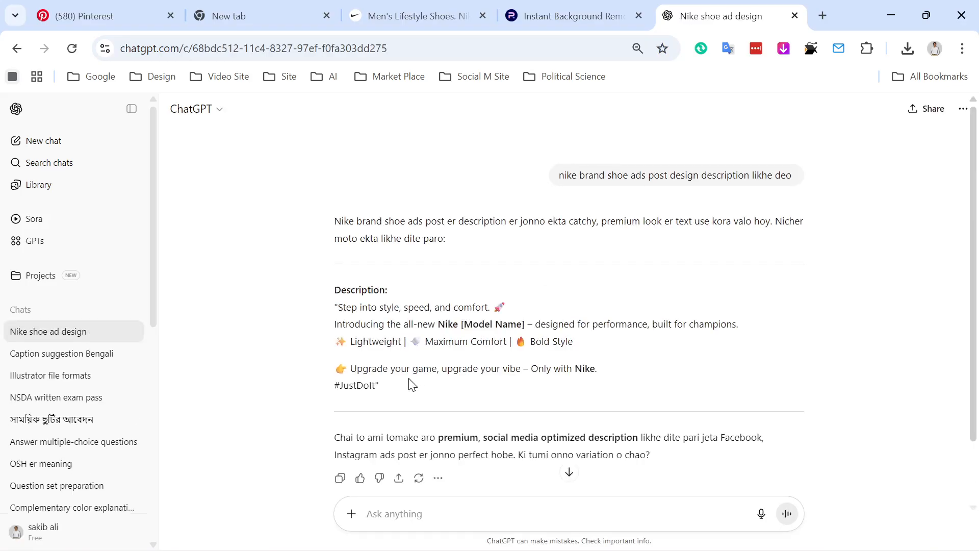
scroll(462, 402, "down", 2)
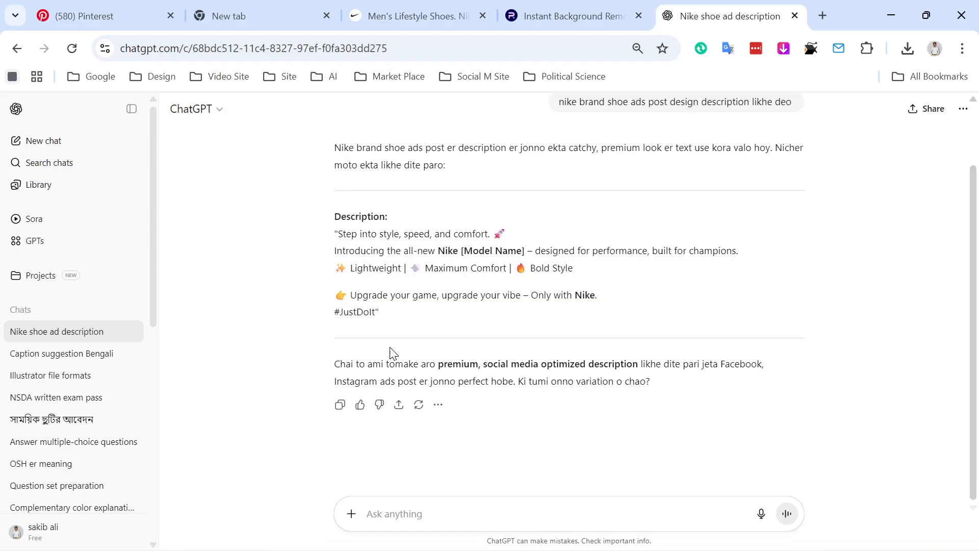
left_click(401, 518)
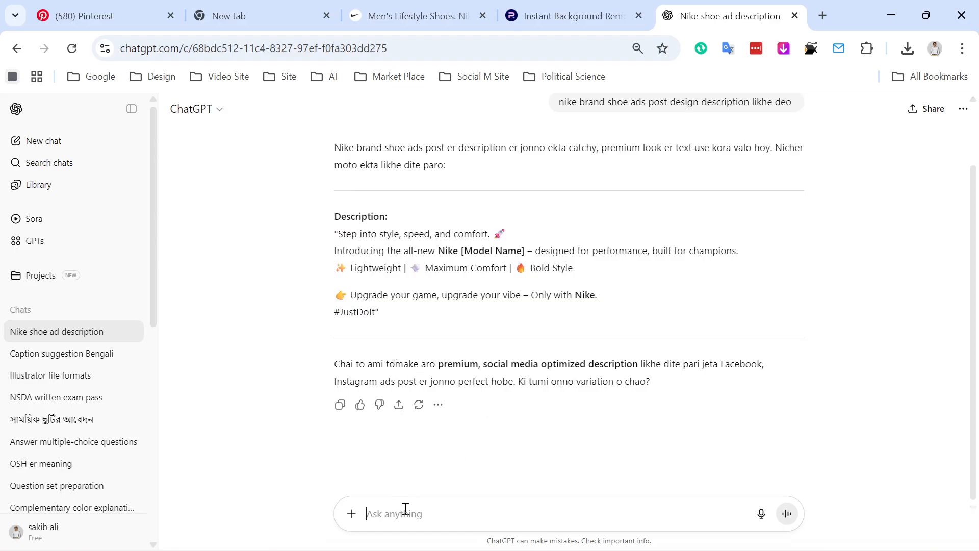
type("write a long description")
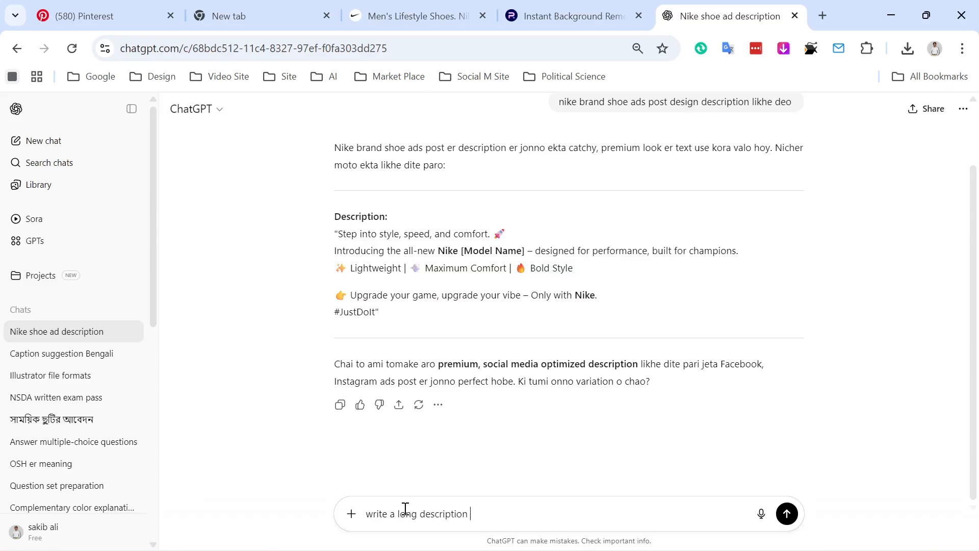
key("Return")
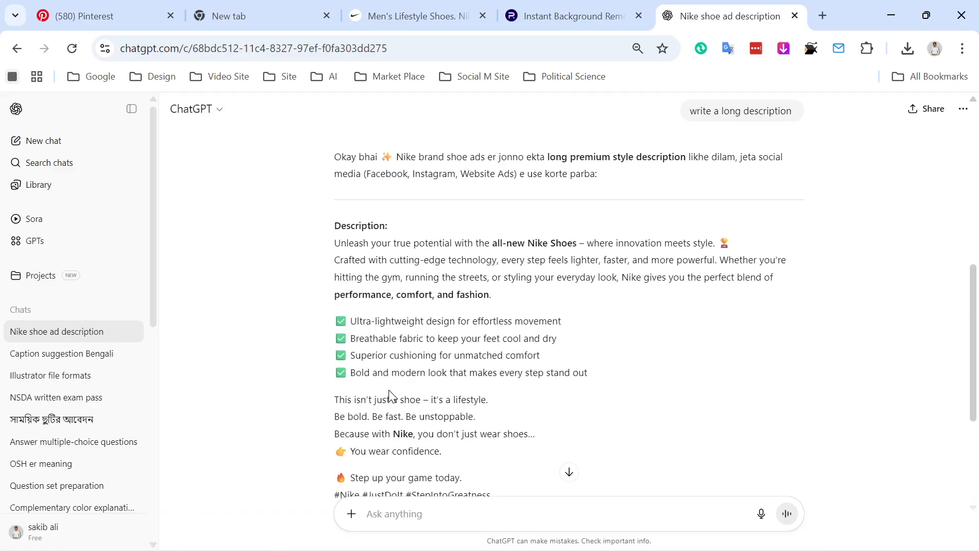
Copy the long description's opening text from "Unleash your true potential" through "the perfect blend of"
scroll(390, 389, "up", 2)
scroll(381, 386, "down", 3)
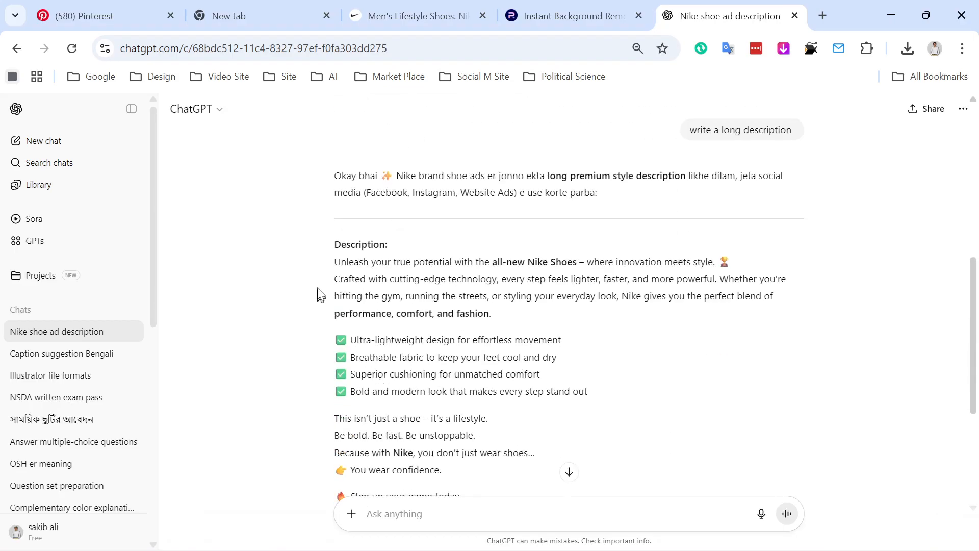
left_click_drag(336, 262, 778, 306)
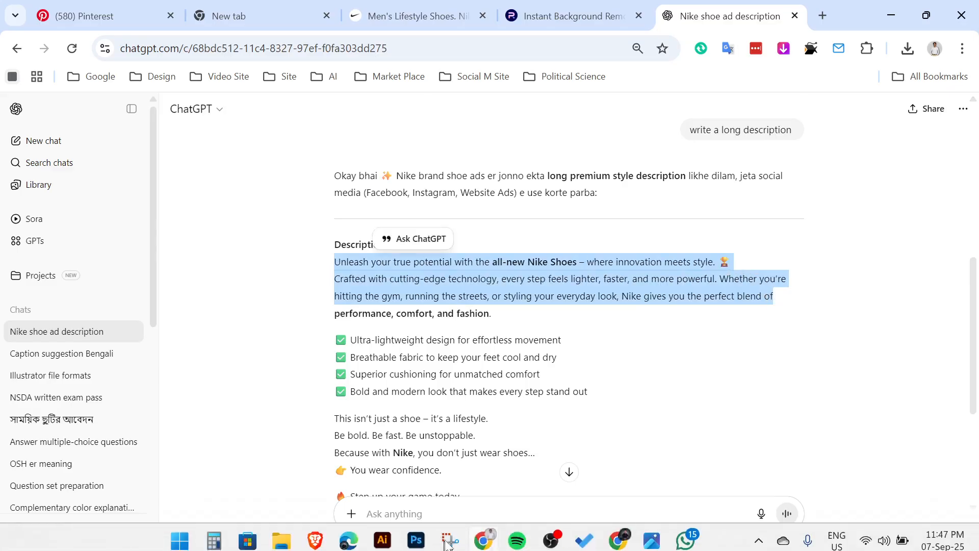
Switch to Photoshop and draw a horizontal text box about 1095 × 208 px above the MOST TRENDY & SOFT line in Shoe Ads Design.psd
left_click(416, 532)
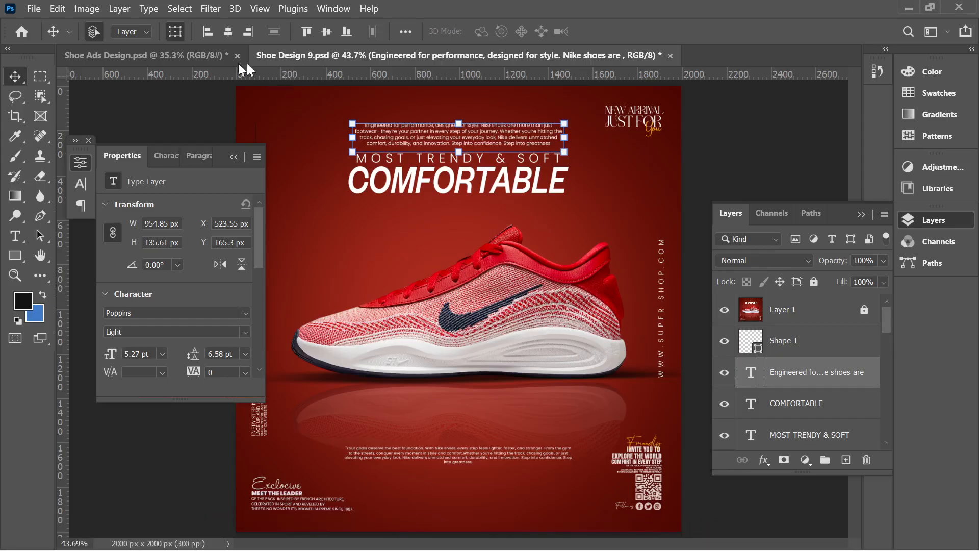
left_click(220, 56)
scroll(444, 173, "up", 3)
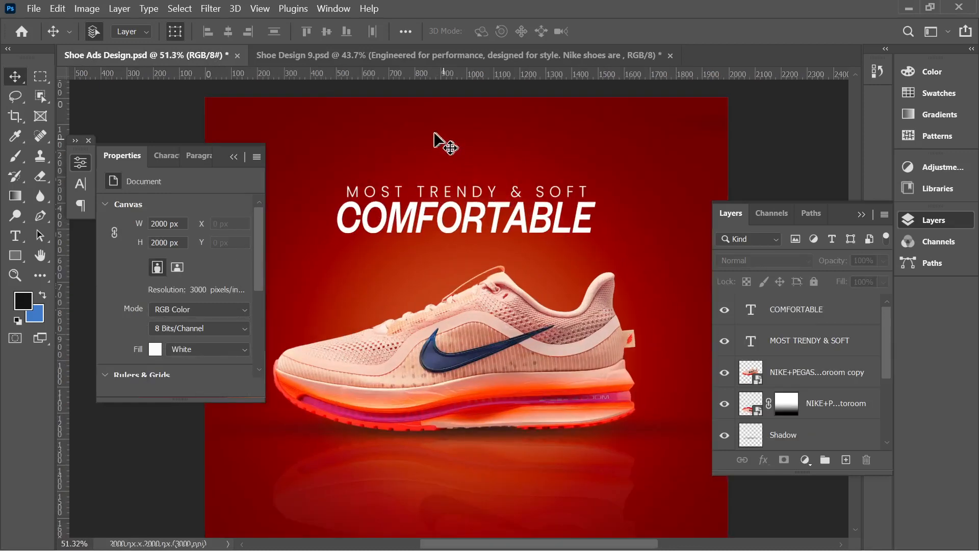
left_click(15, 236)
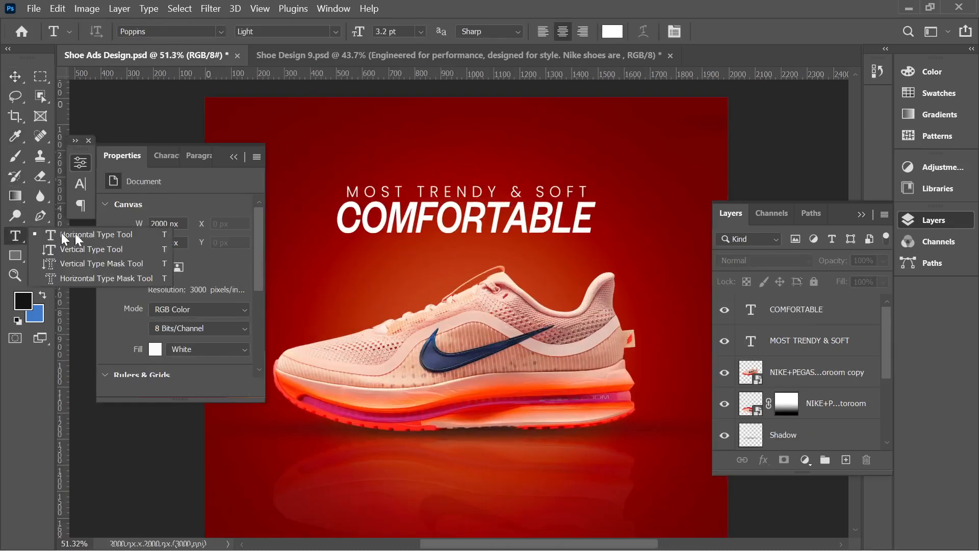
left_click(86, 233)
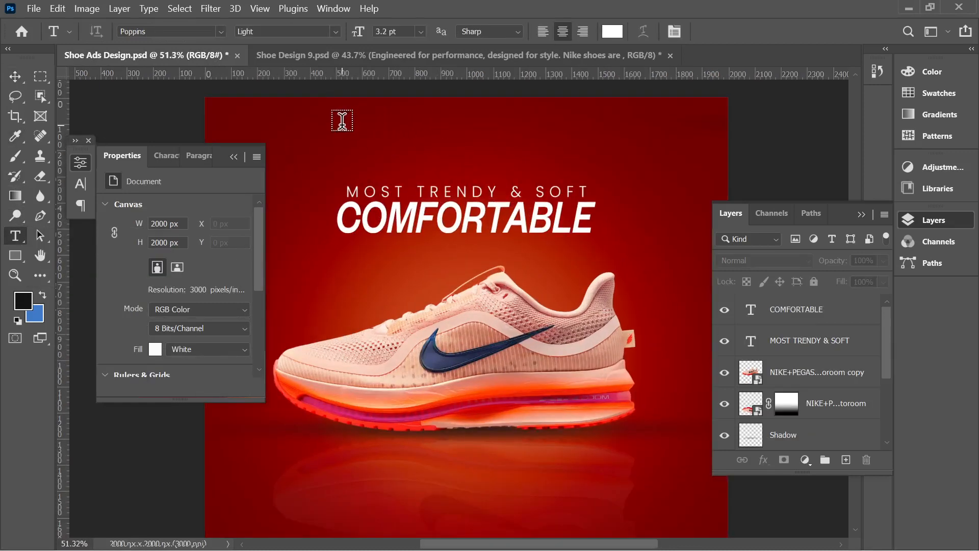
left_click_drag(337, 124, 623, 175)
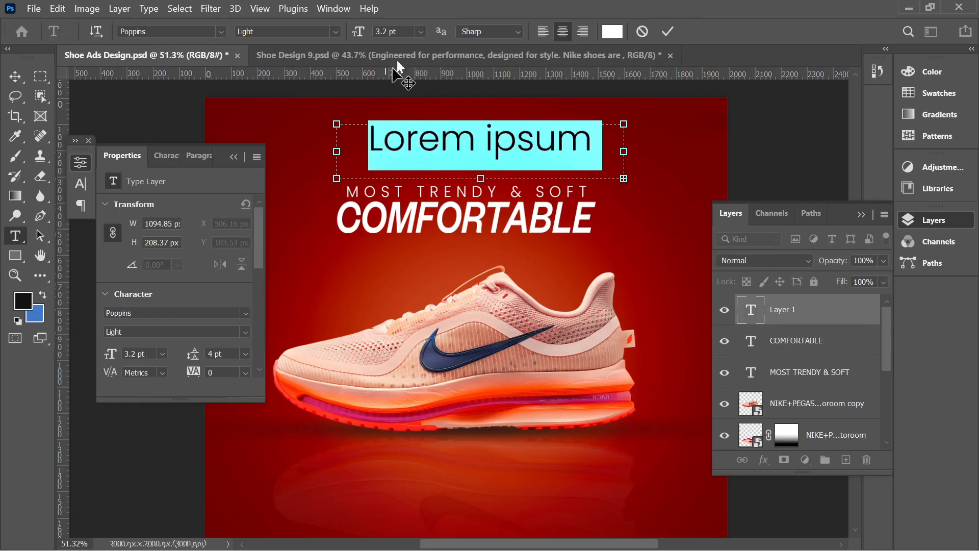
Set the placeholder paragraph's font size to 1 pt and its leading to 1 pt
scroll(174, 345, "down", 3)
scroll(173, 344, "down", 6)
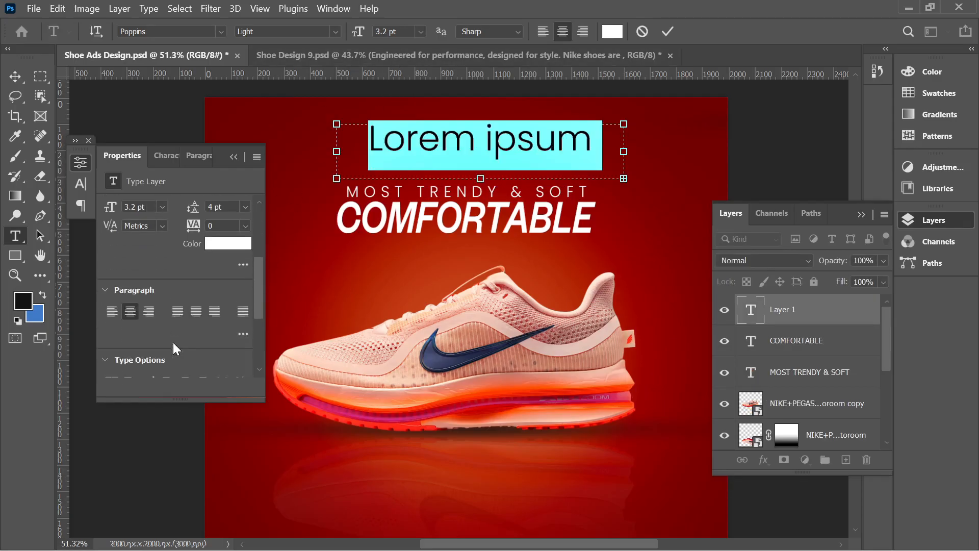
scroll(168, 335, "up", 7)
scroll(168, 334, "up", 2)
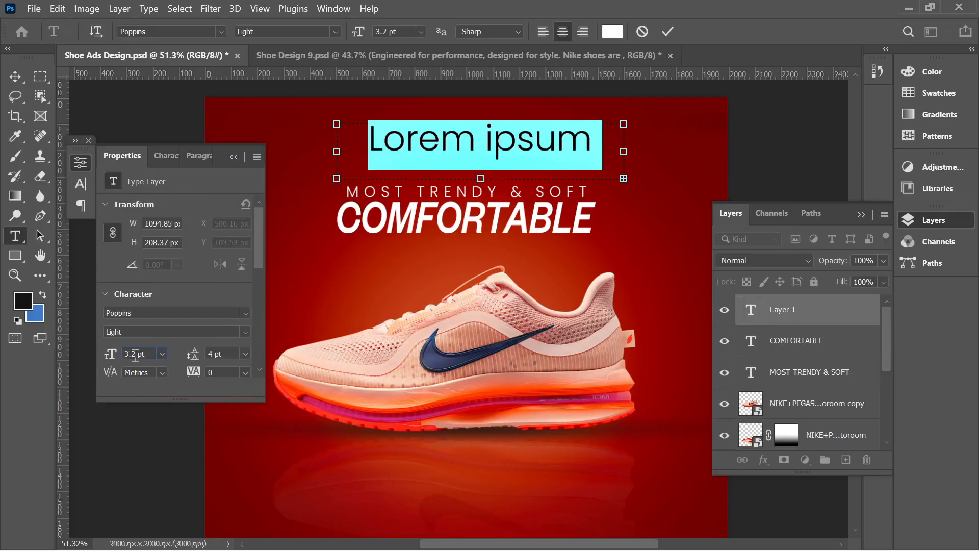
scroll(147, 355, "down", 4)
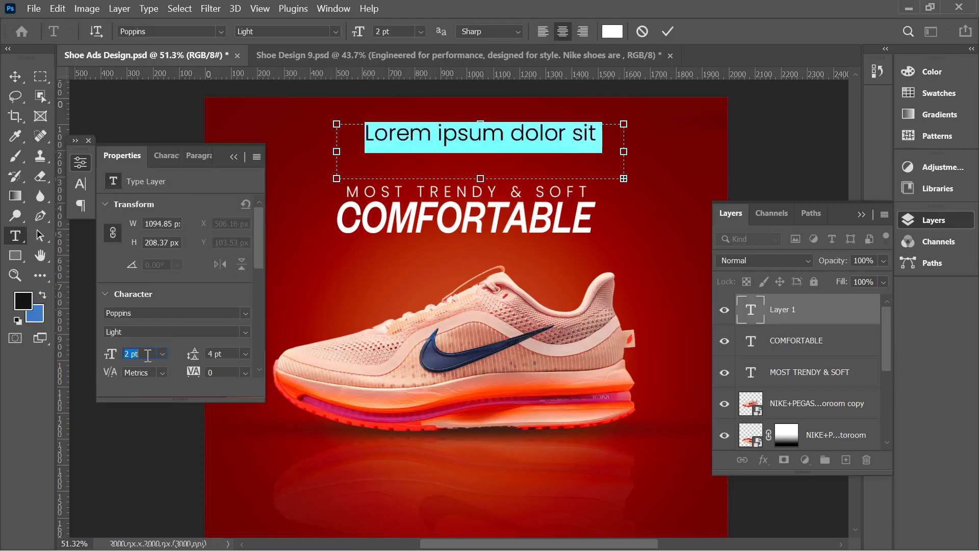
scroll(149, 351, "up", 1)
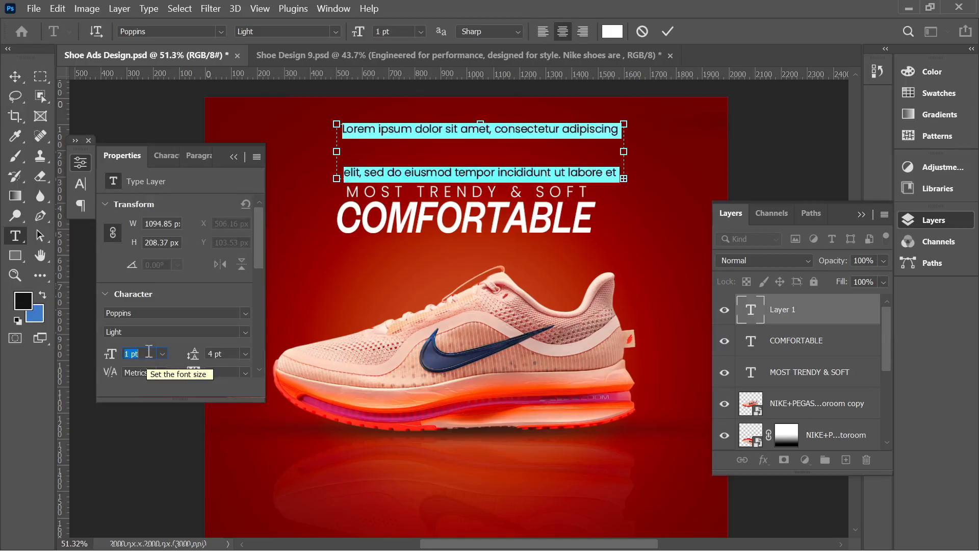
scroll(225, 352, "down", 3)
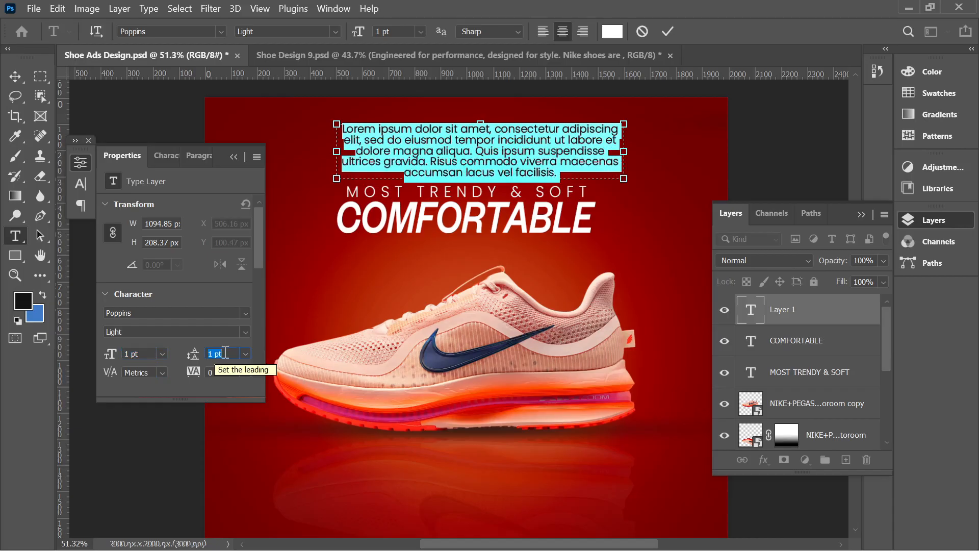
Replace all the placeholder text in the box with the copied Nike description
left_click(453, 176)
left_click_drag(561, 174, 315, 119)
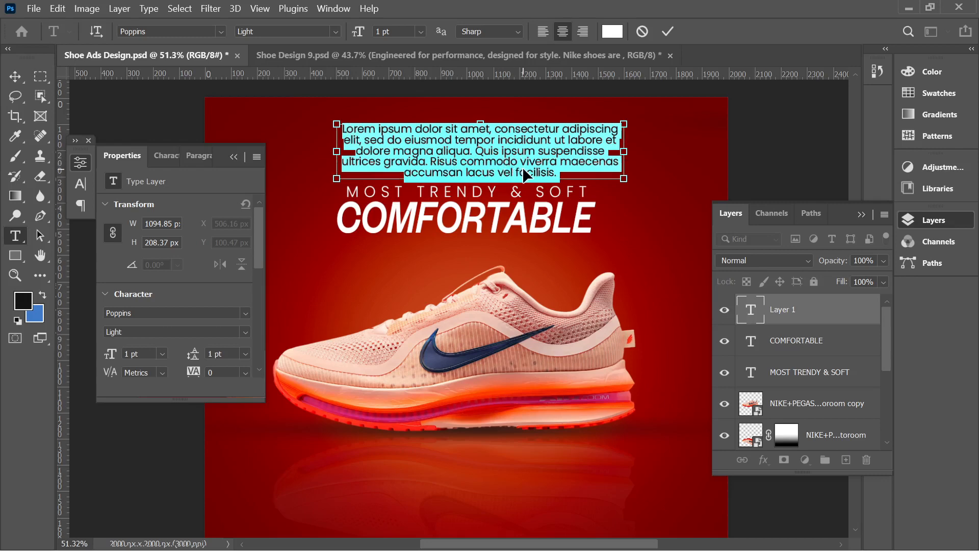
key("ctrl+v")
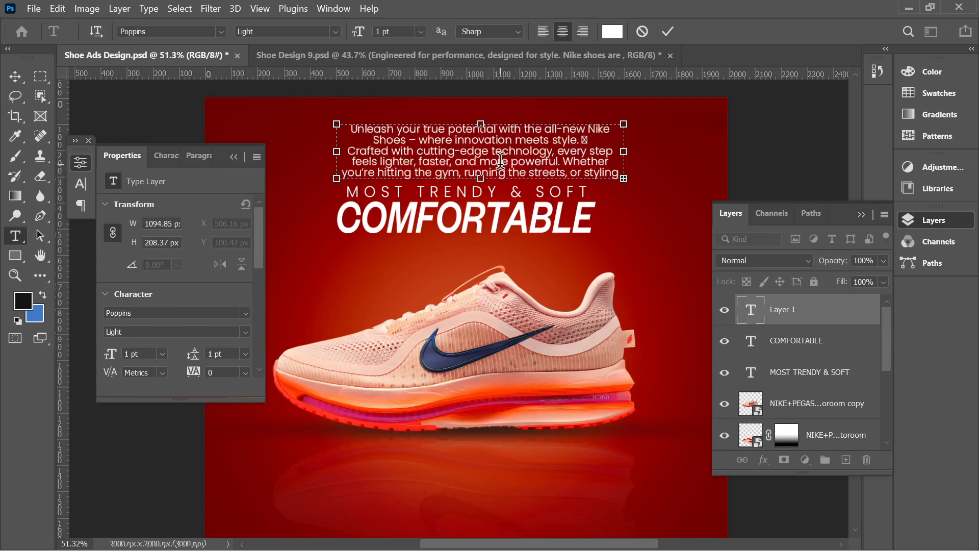
Widen the description's text box to about 1253 px, remove the broken emoji character after "meets style." and commit the text
left_click_drag(623, 151, 665, 151)
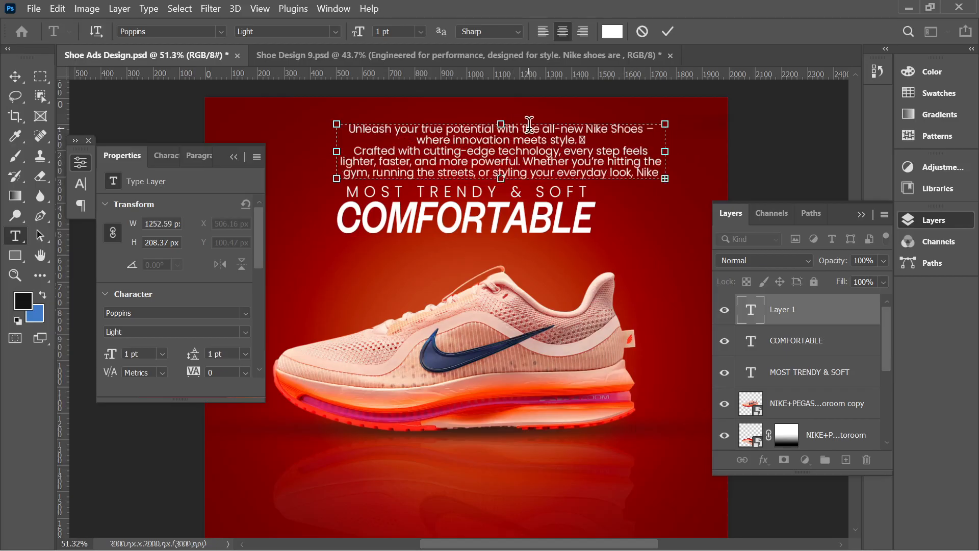
left_click(609, 138)
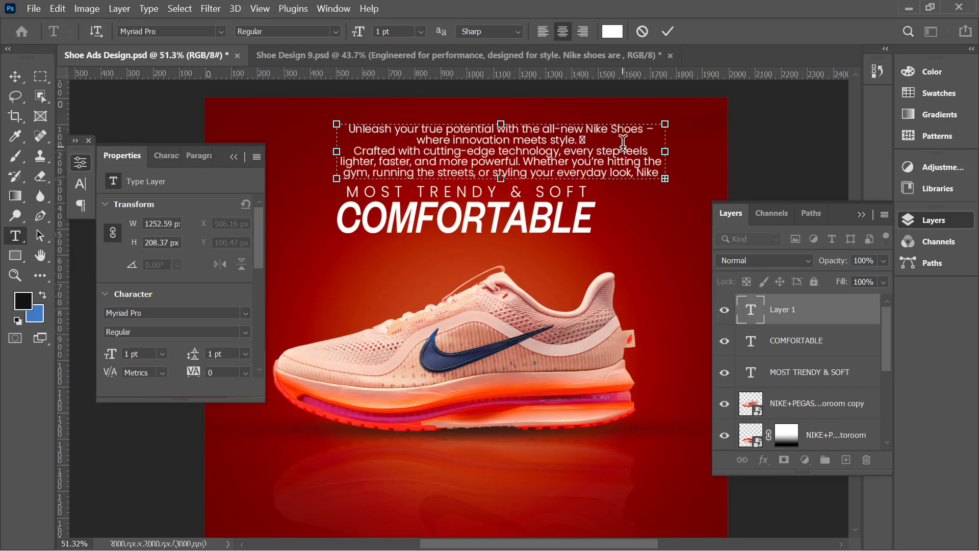
key("BackSpace")
left_click(667, 33)
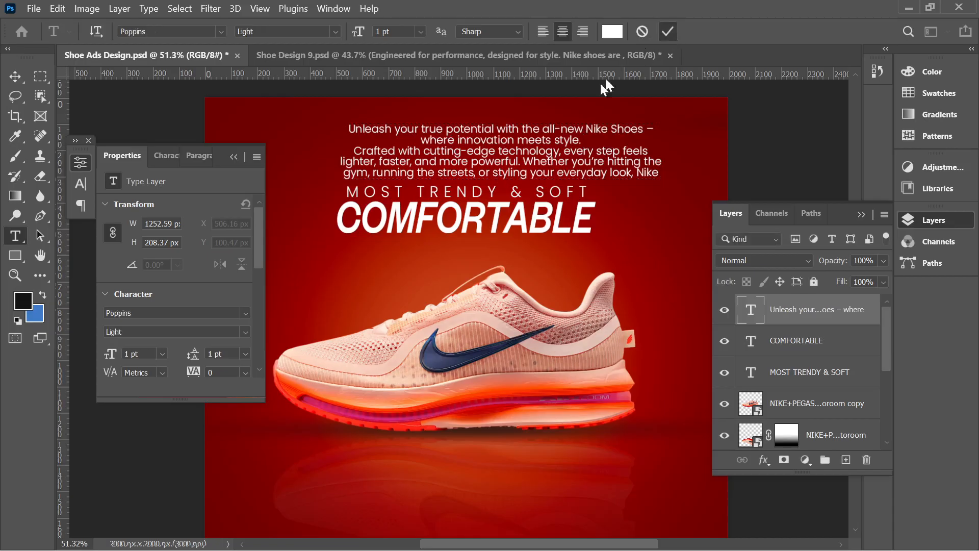
Scale the description paragraph down to about 65% and move it to the centre above the MOST TRENDY & SOFT line
left_click(15, 76)
scroll(538, 174, "down", 7)
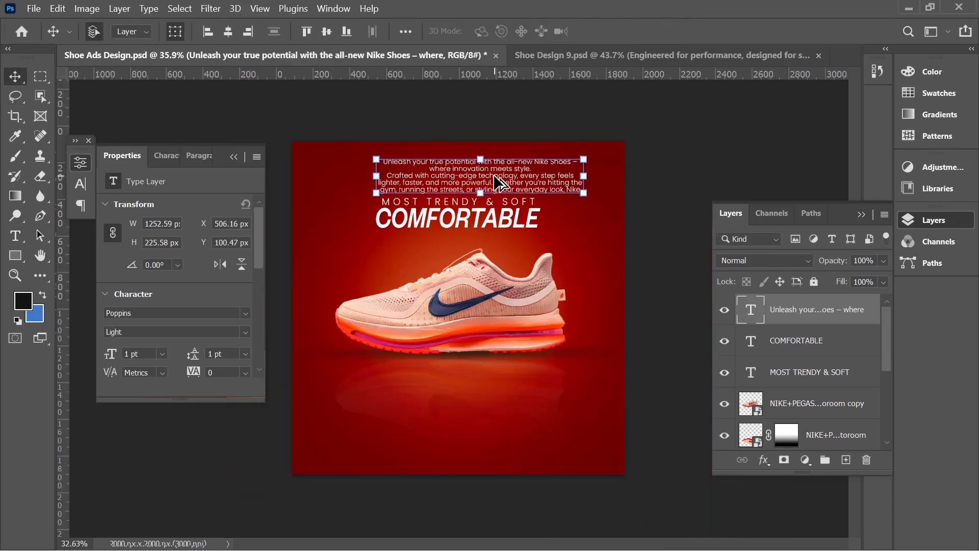
left_click(686, 169)
scroll(443, 203, "up", 4)
left_click(494, 141)
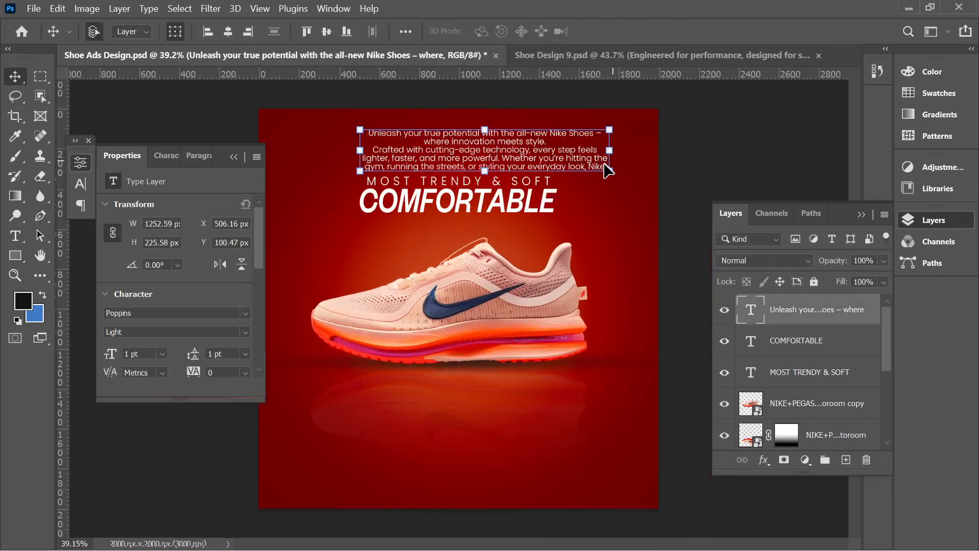
left_click_drag(609, 170, 522, 156)
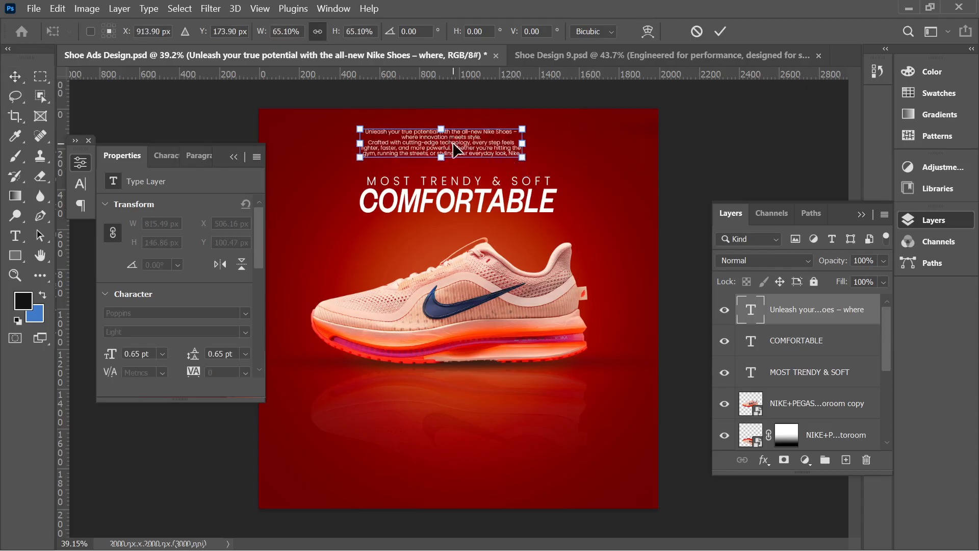
mouse_move(458, 149)
left_mouse_down()
mouse_move(492, 157)
mouse_move(474, 155)
left_mouse_up()
Open the description paragraph for text editing and widen its text box slightly
left_click(14, 237)
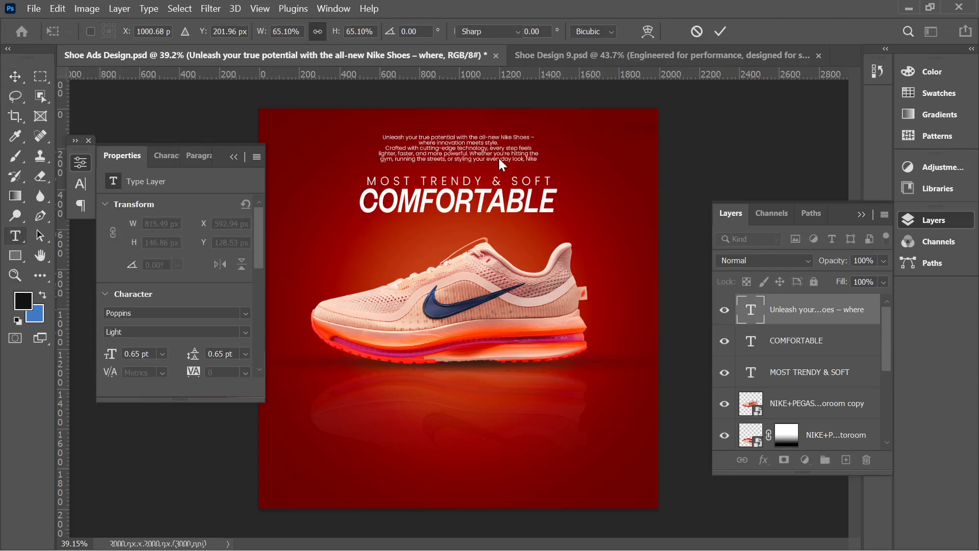
left_click(495, 150)
mouse_move(540, 149)
left_mouse_down()
mouse_move(579, 148)
mouse_move(550, 149)
left_mouse_up()
Try justified alignment on the description paragraph and return it to centre alignment
scroll(152, 325, "down", 2)
scroll(153, 322, "down", 2)
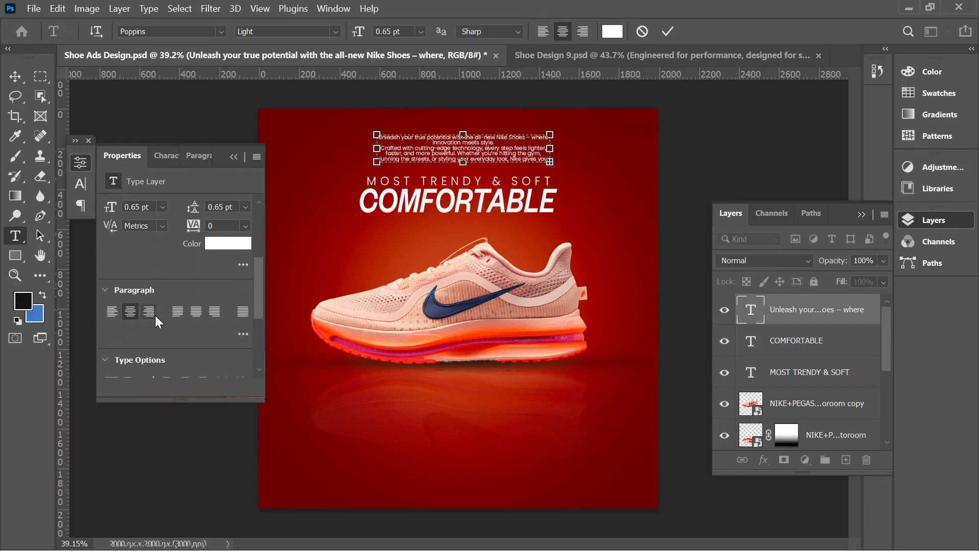
left_click(195, 312)
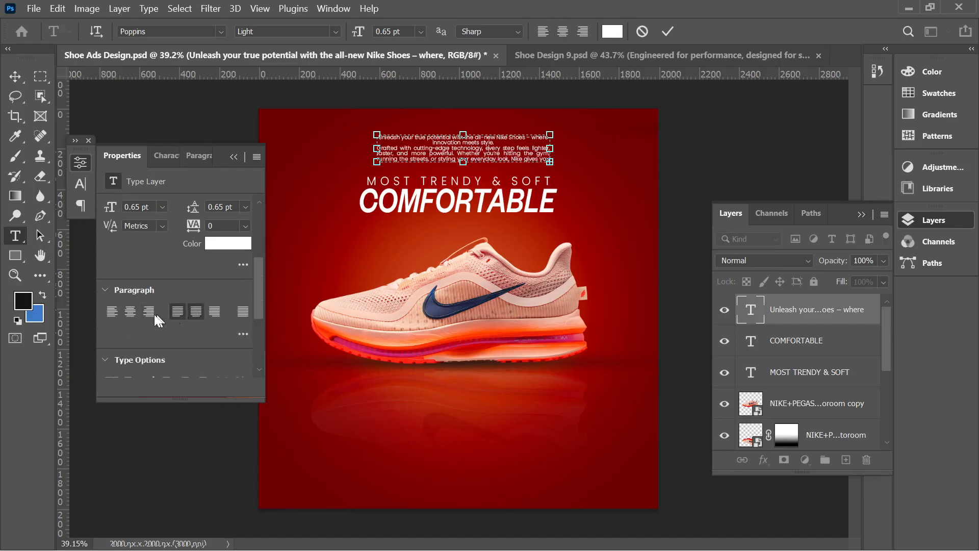
left_click(131, 312)
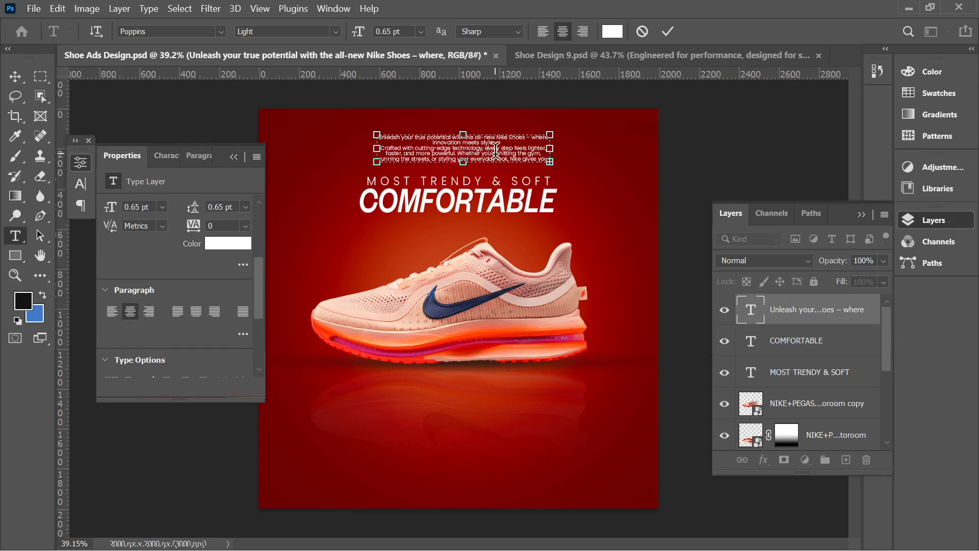
Widen the description's text box to about 1408 px and move the paragraph to the canvas's horizontal centre, just above MOST TRENDY & SOFT
left_click_drag(550, 150, 659, 149)
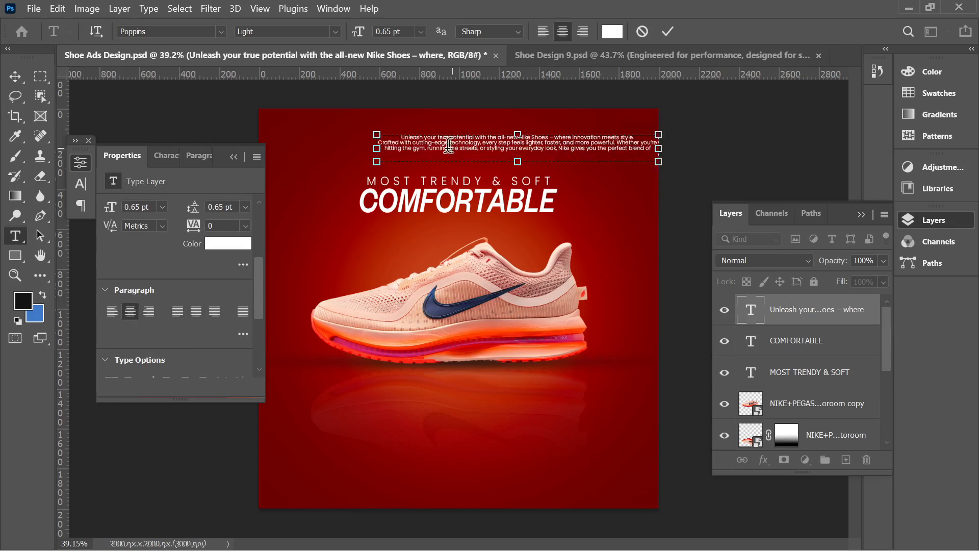
left_click(668, 32)
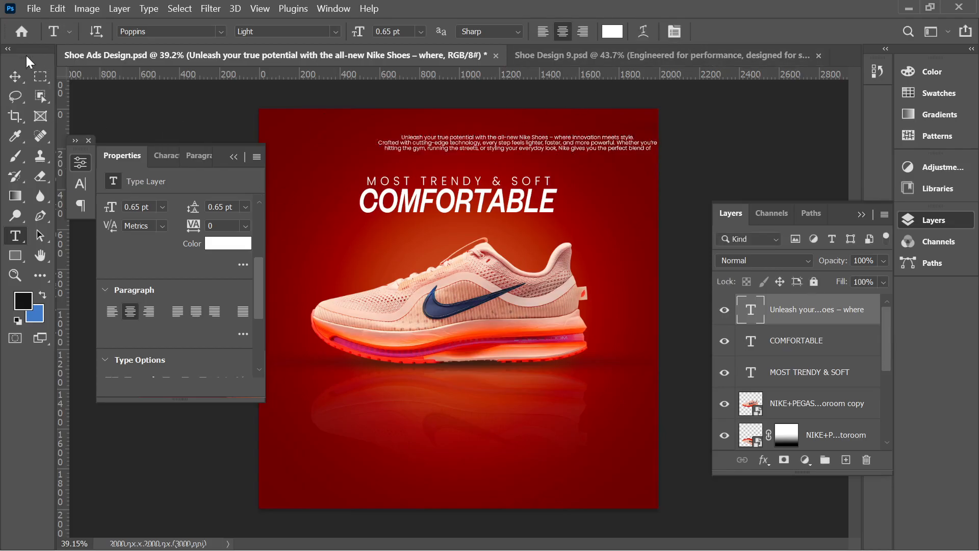
left_click(16, 76)
left_click_drag(535, 149, 483, 164)
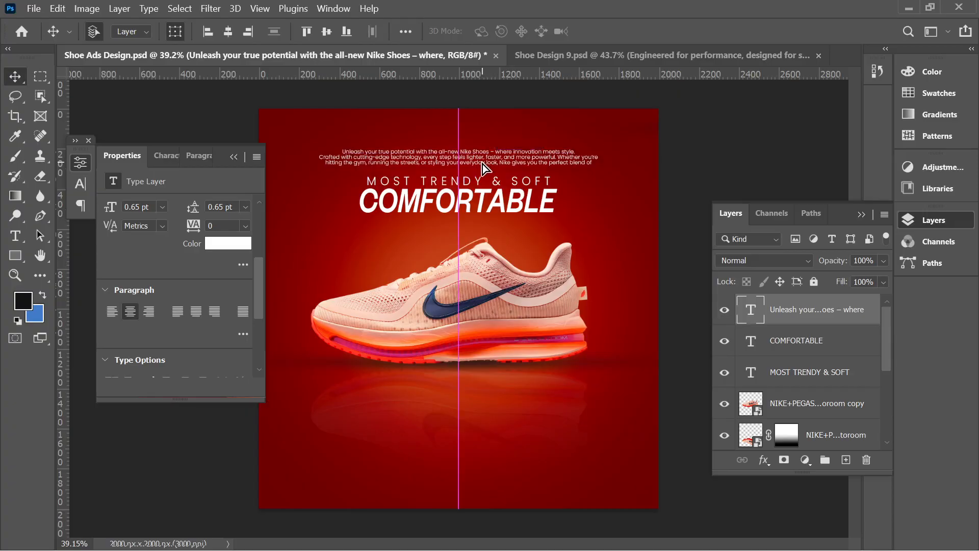
Examine how the widened description paragraph fits above the headline within the whole advertisement
scroll(483, 164, "up", 3)
scroll(490, 139, "down", 2)
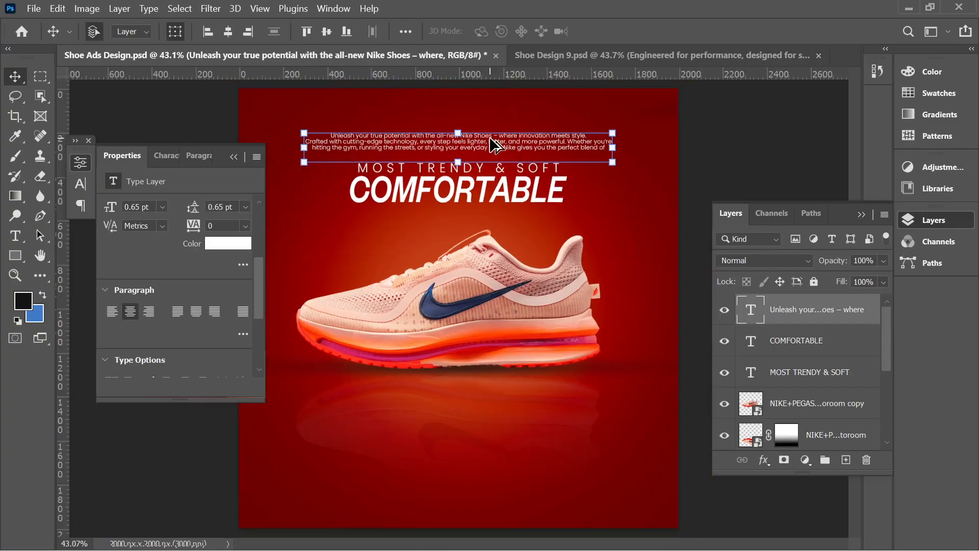
left_click(20, 236)
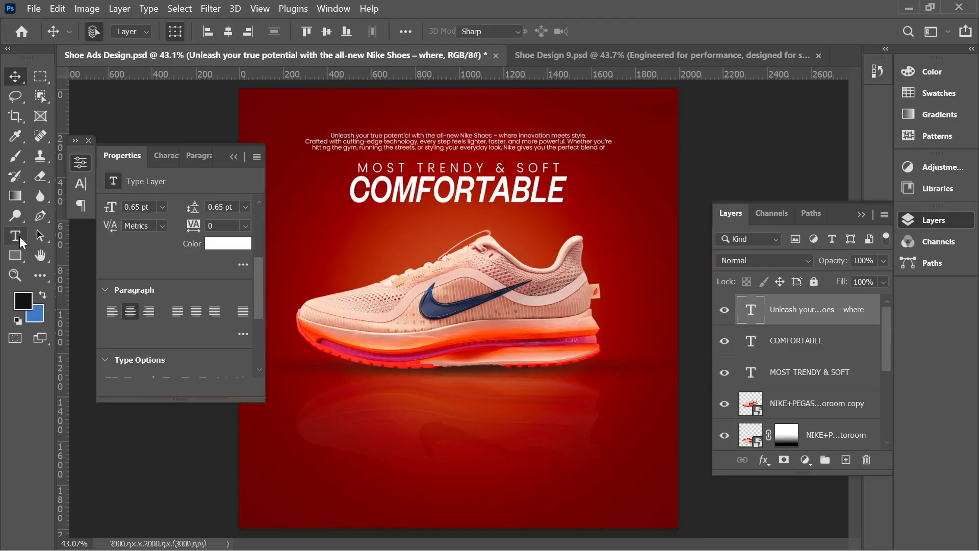
left_click(17, 77)
left_click(797, 153)
scroll(563, 158, "down", 5)
scroll(457, 285, "down", 2)
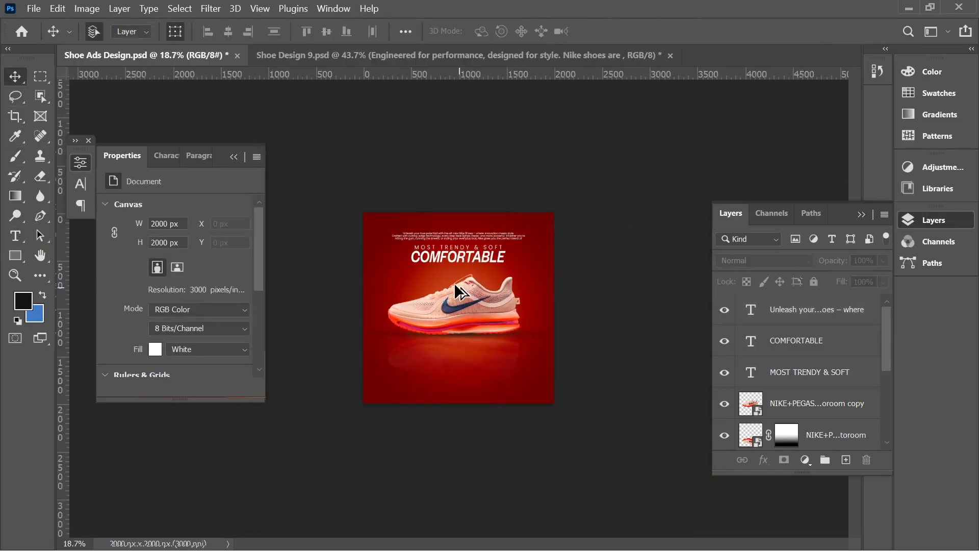
scroll(456, 280, "up", 4)
scroll(456, 281, "up", 1)
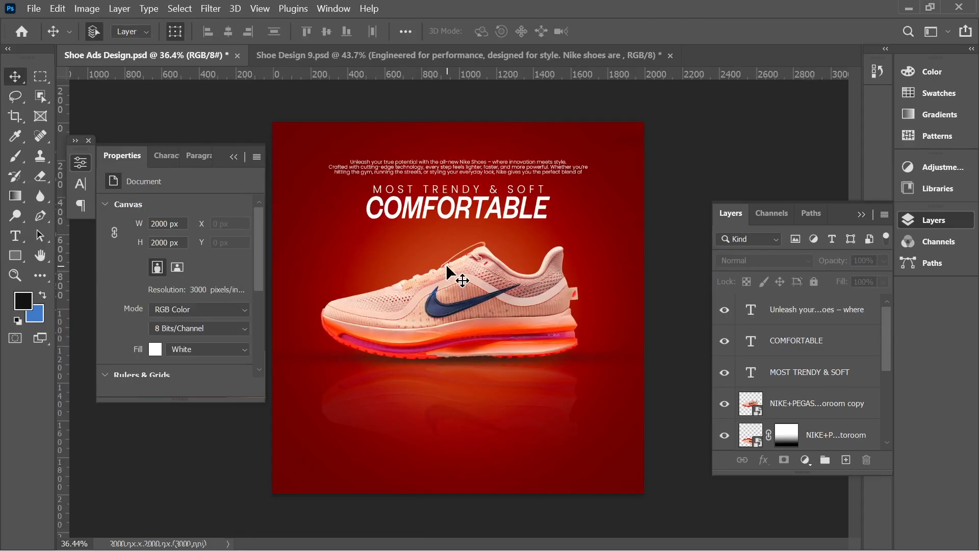
left_click(436, 169)
scroll(472, 165, "up", 2)
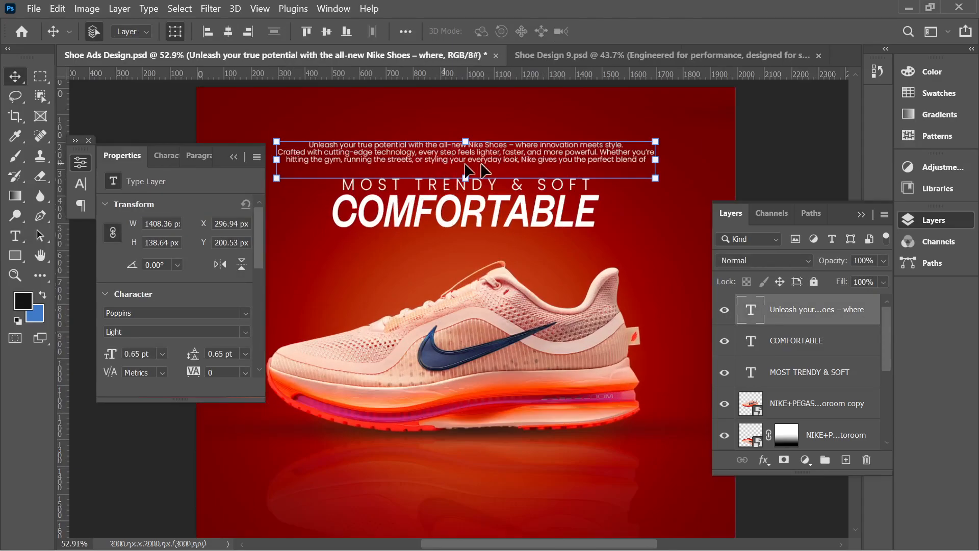
left_click(754, 143)
scroll(498, 182, "down", 3)
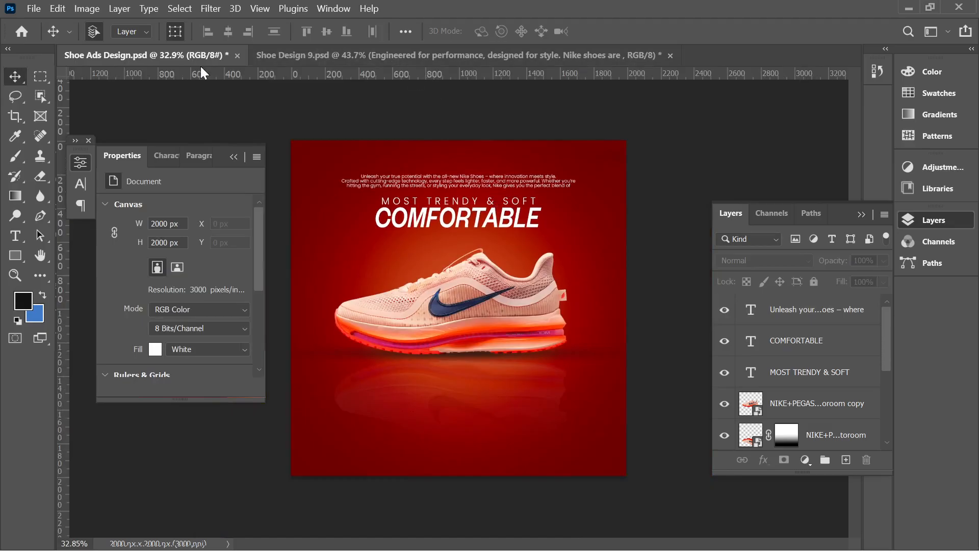
Check the description paragraph's text settings in the Shoe Design 9.psd reference design
left_click(330, 56)
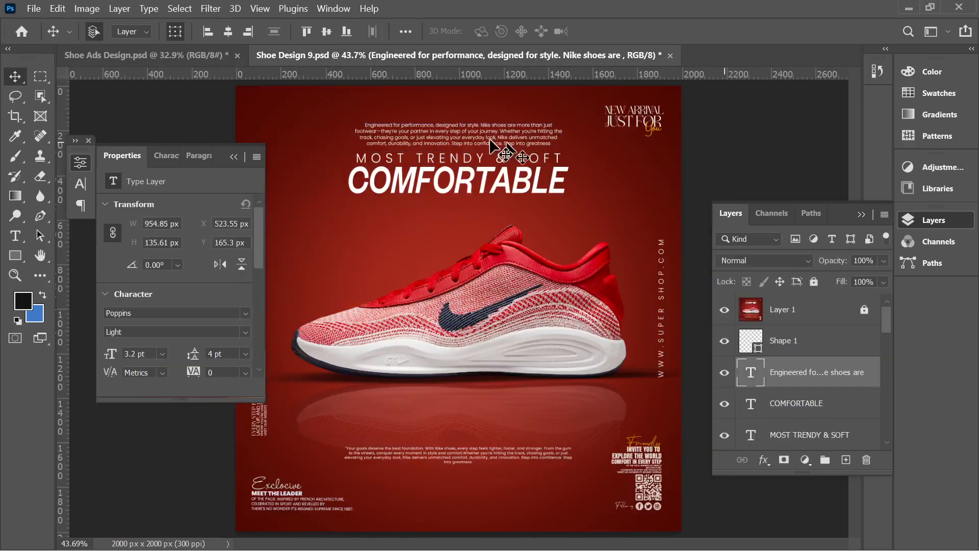
left_click(444, 115)
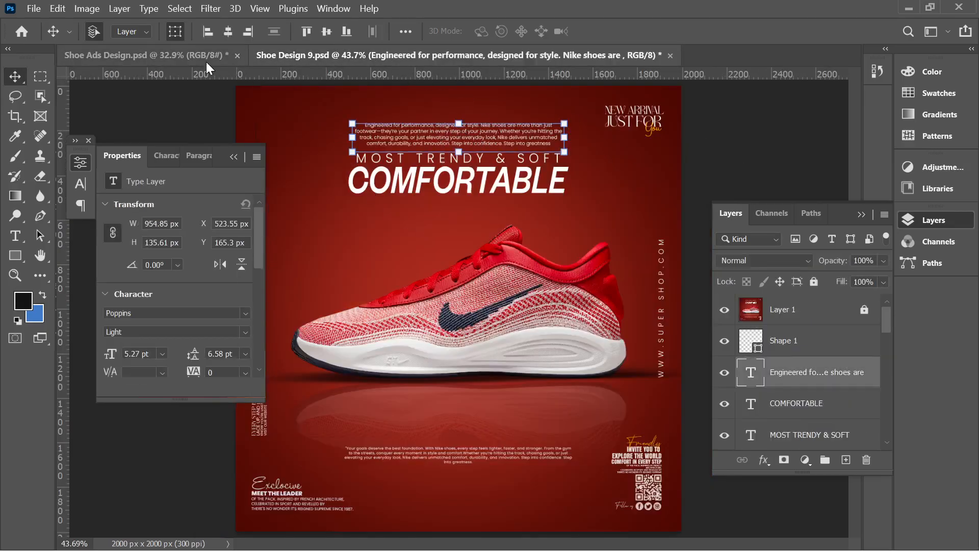
key("ctrl+Tab")
Set the leading of the description paragraph in Shoe Ads Design.psd to 2 pt
scroll(444, 198, "up", 3)
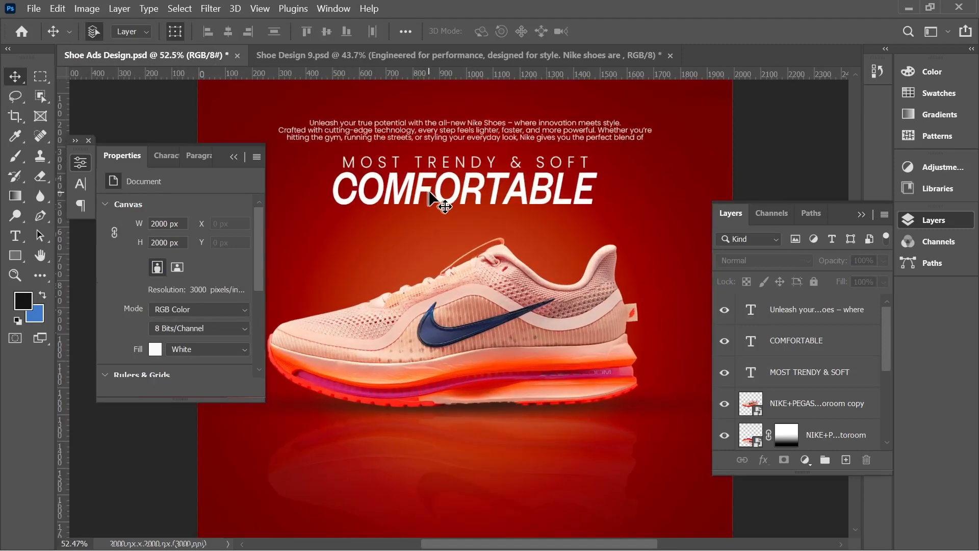
left_click(454, 132)
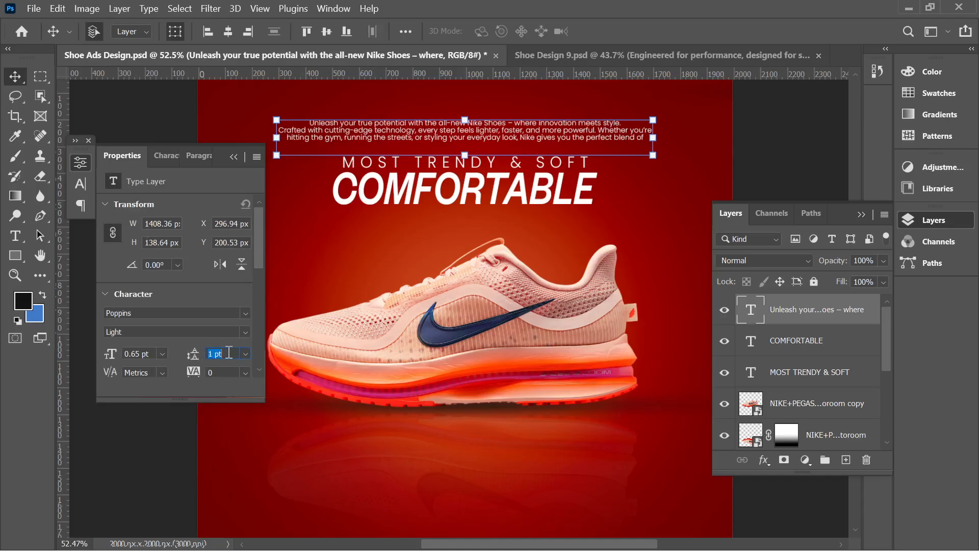
type("4")
key("Return")
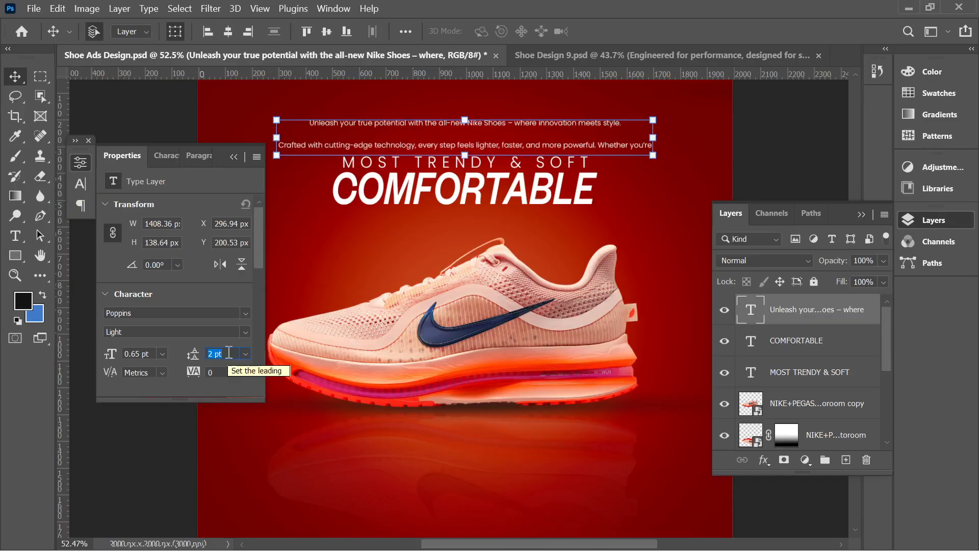
Extend the description's text box downward to about 473 px high and move the paragraph up near the canvas's upper edge
left_click(17, 235)
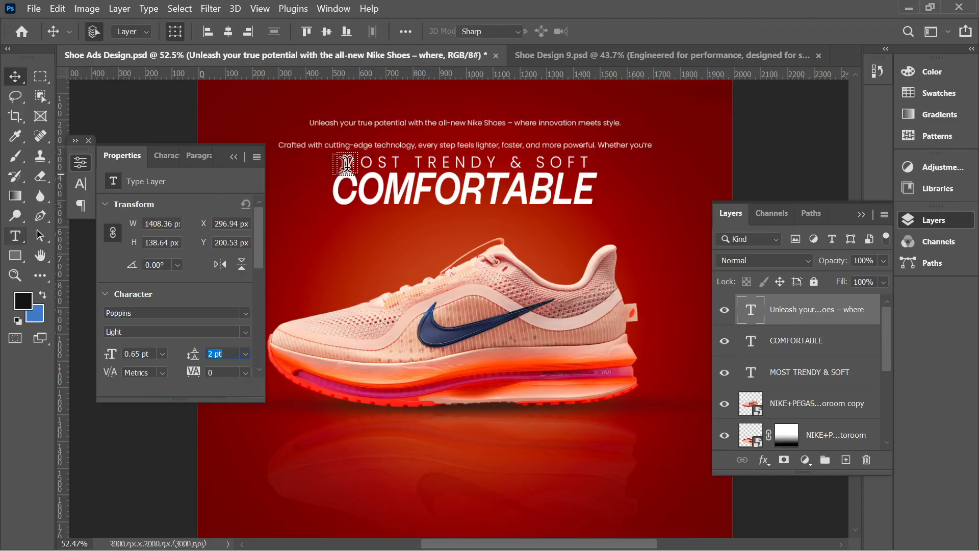
left_click(400, 144)
left_click_drag(465, 156, 465, 246)
left_click(14, 76)
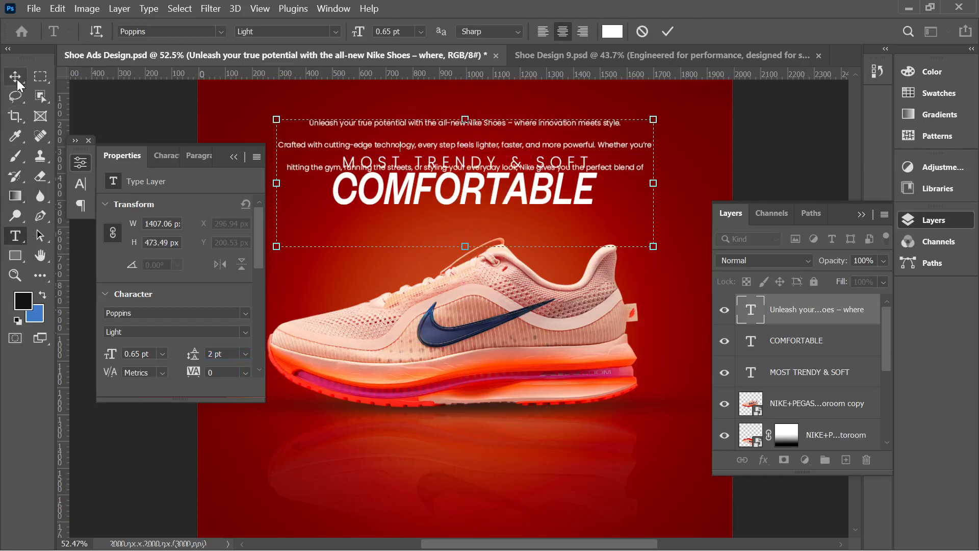
scroll(470, 207, "up", 3)
left_click_drag(487, 234, 492, 200)
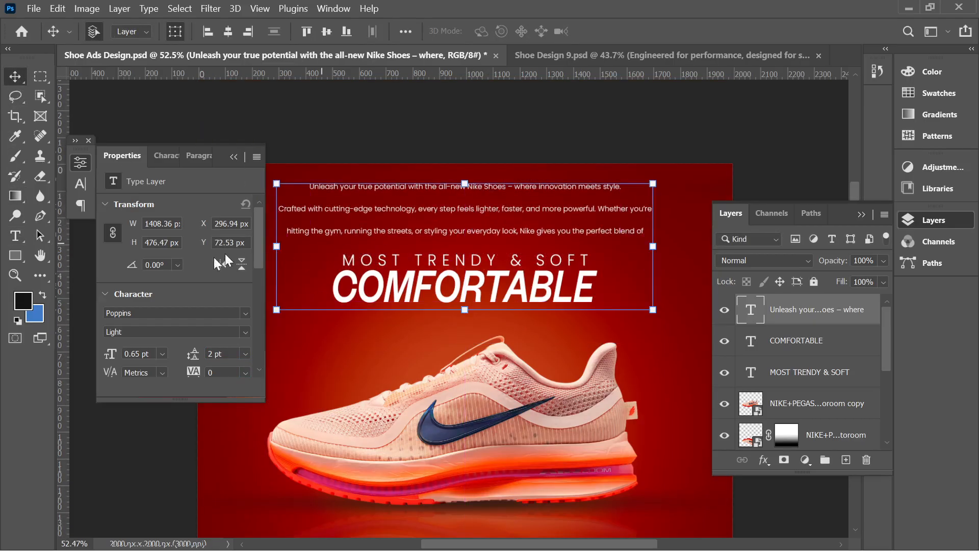
Set the description paragraph's leading to 1 pt
left_click(223, 353)
key("Down")
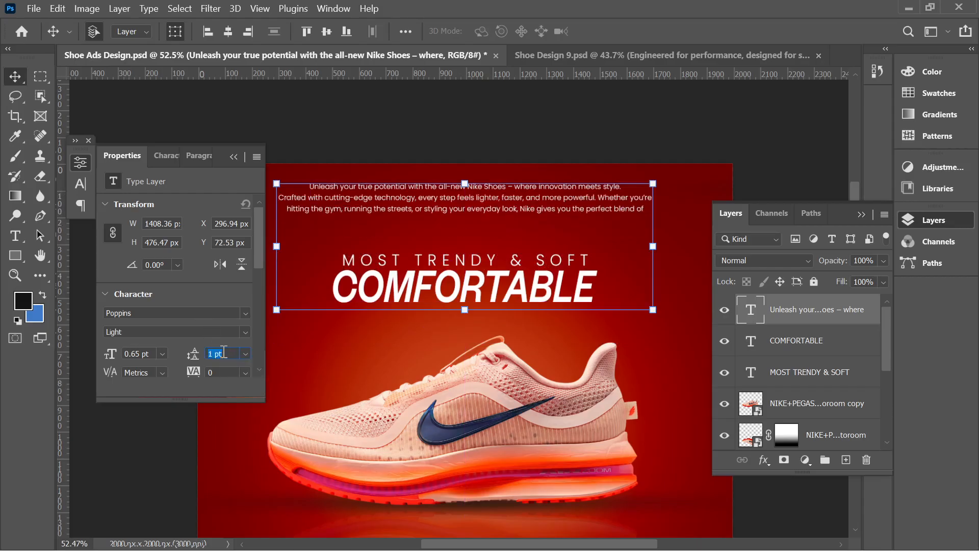
left_click(503, 210)
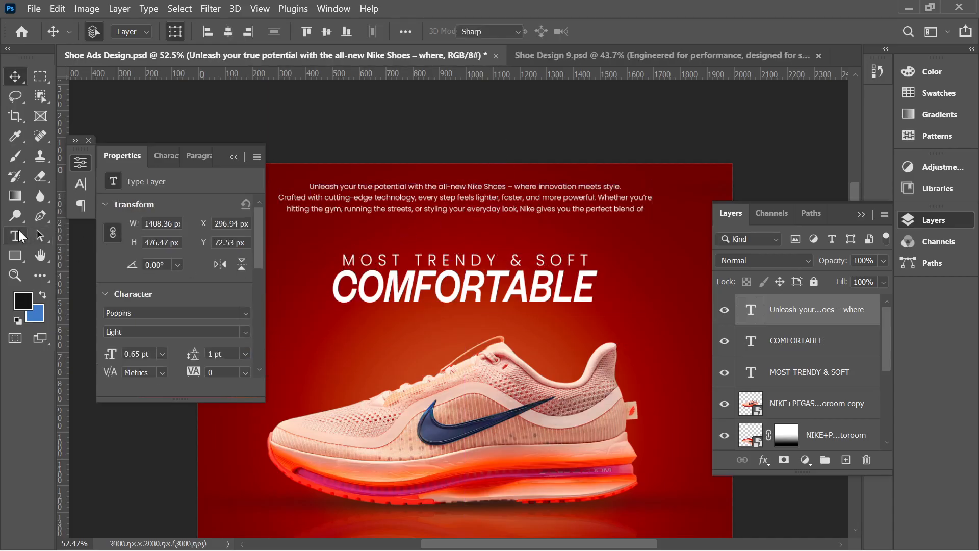
Narrow the description's text box to about 1198 px and commit the text
double_click(418, 198)
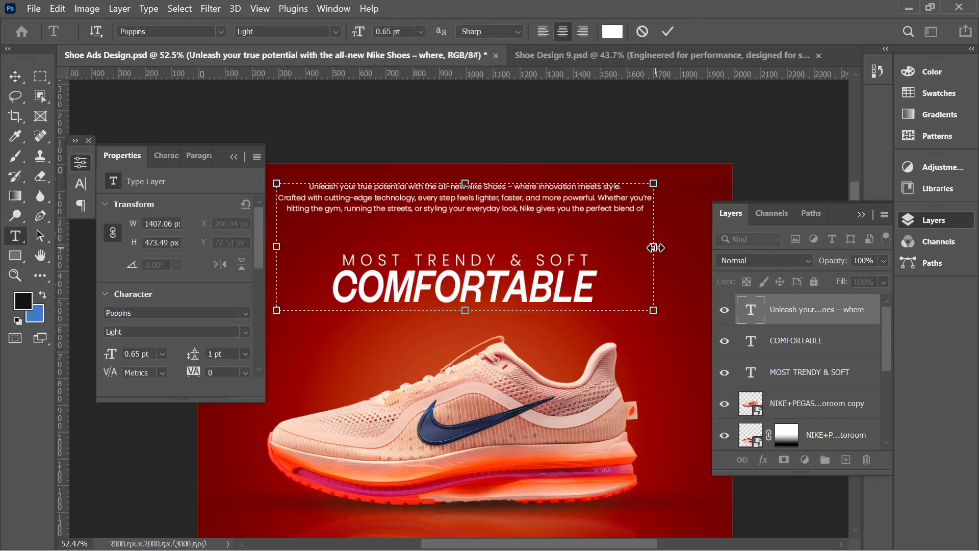
left_click_drag(654, 248, 598, 247)
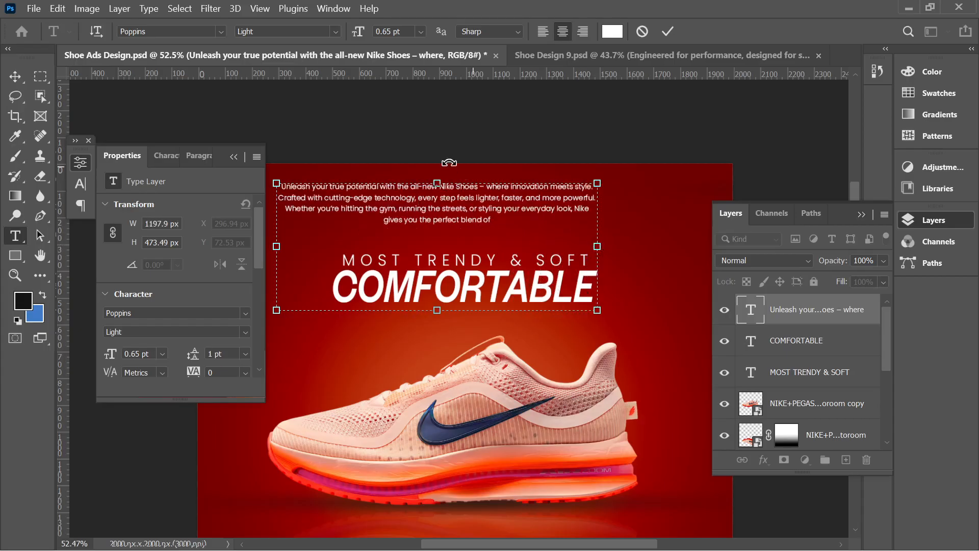
key("ctrl+Return")
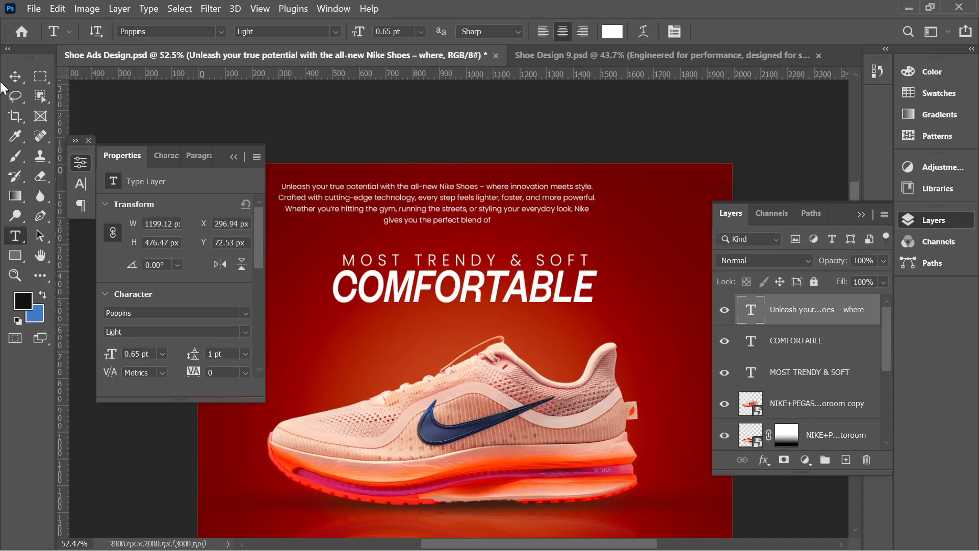
Move the description paragraph down to just above MOST TRENDY & SOFT and align it to the canvas's horizontal centre
key("v")
left_click_drag(429, 208, 456, 224)
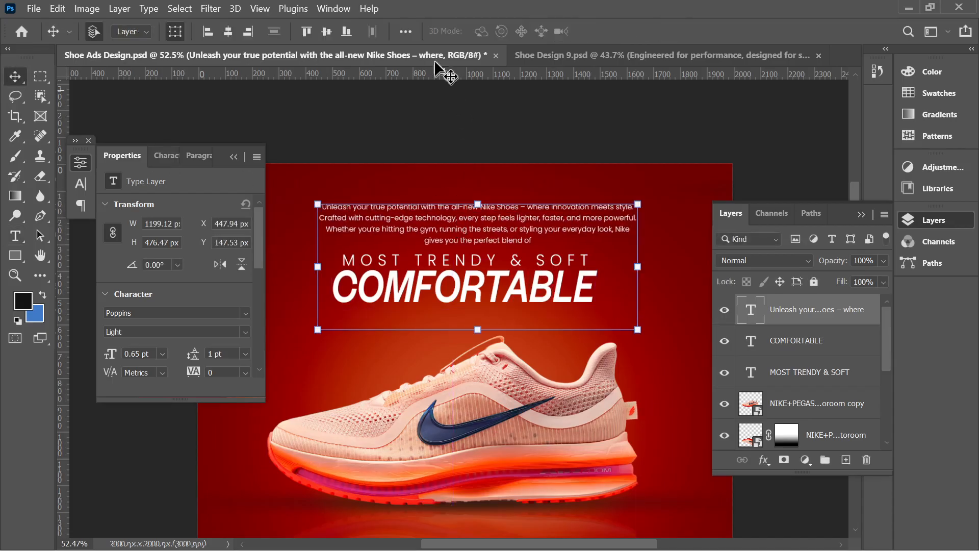
left_click(229, 32)
left_click(461, 143)
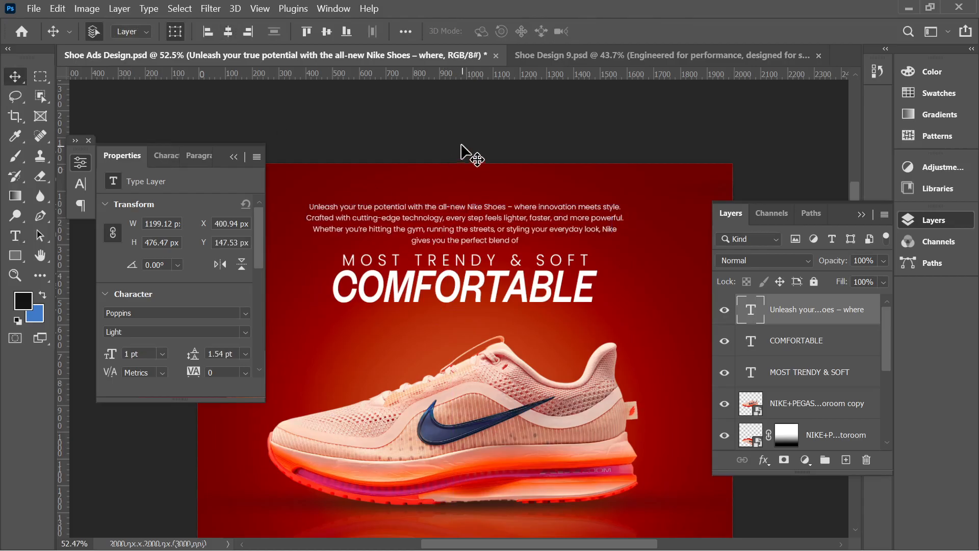
Widen the description's text box to about 1456 px and re-centre the paragraph slightly lower above MOST TRENDY & SOFT
scroll(465, 139, "down", 5)
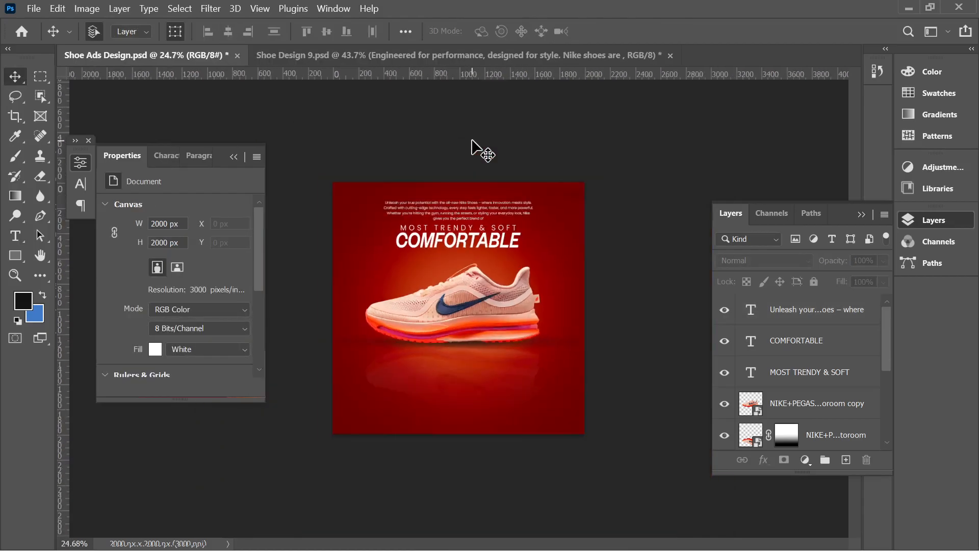
scroll(415, 186, "up", 2)
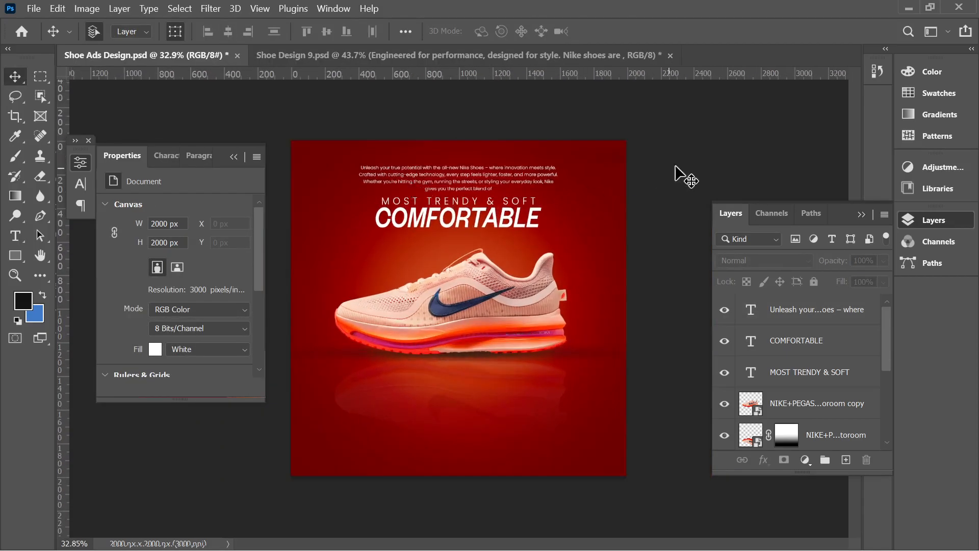
left_click(498, 187)
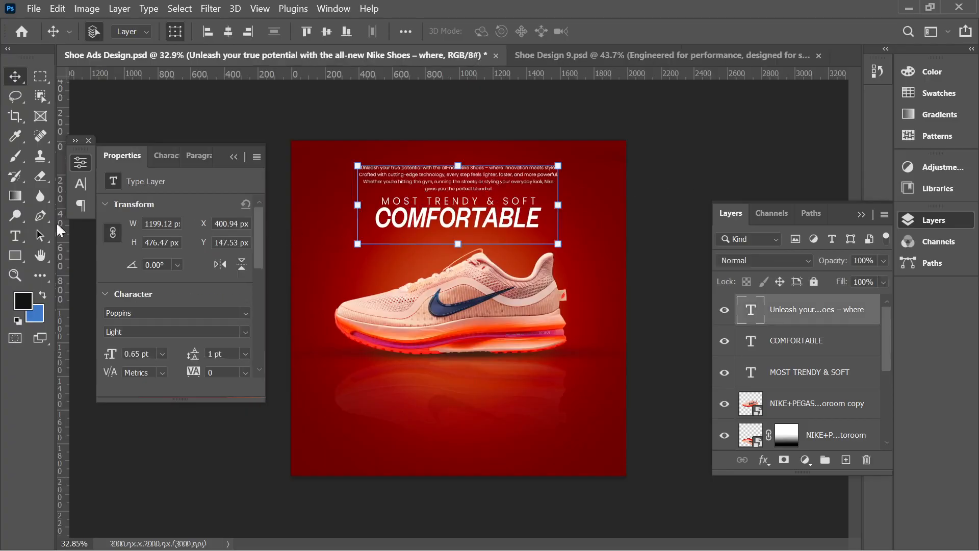
left_click(18, 240)
left_click(534, 184)
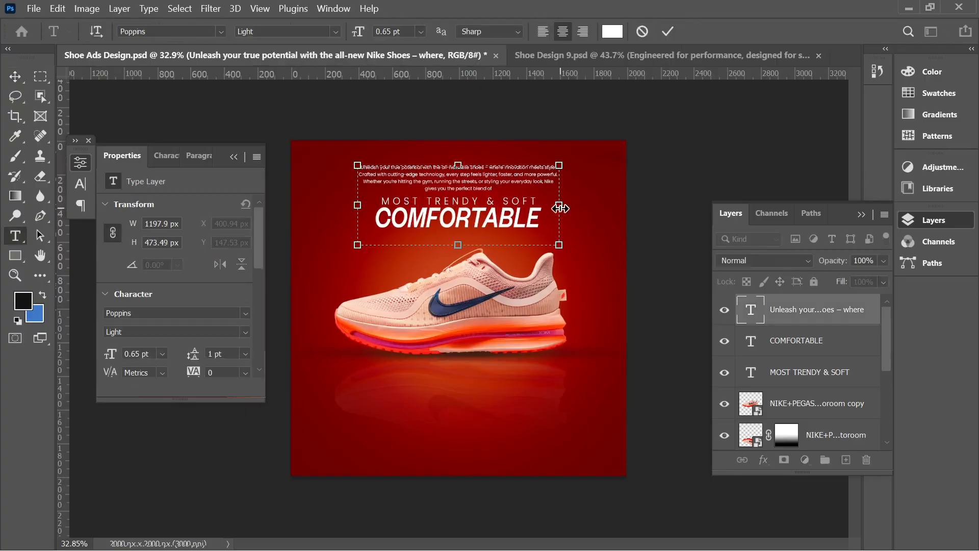
left_click_drag(561, 207, 603, 207)
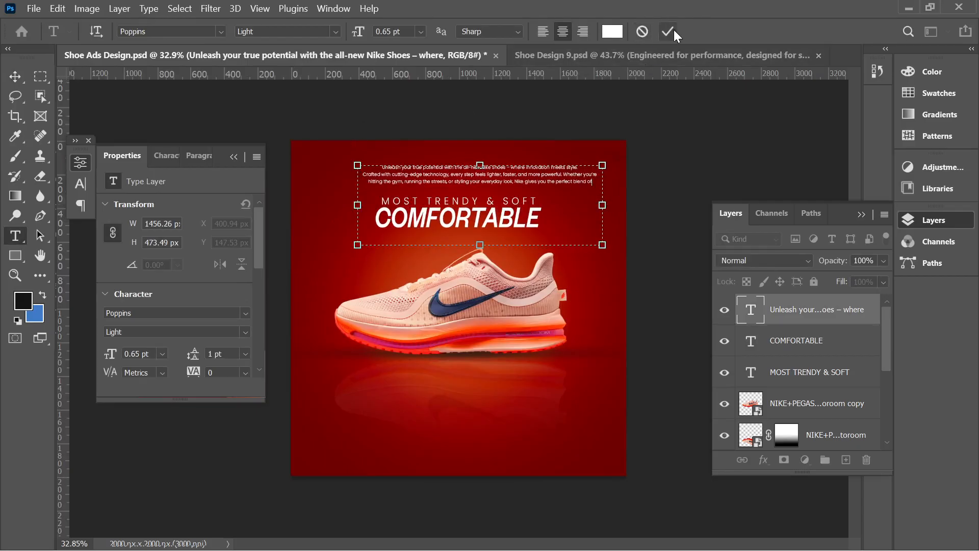
left_click(14, 77)
left_click_drag(537, 184, 515, 185)
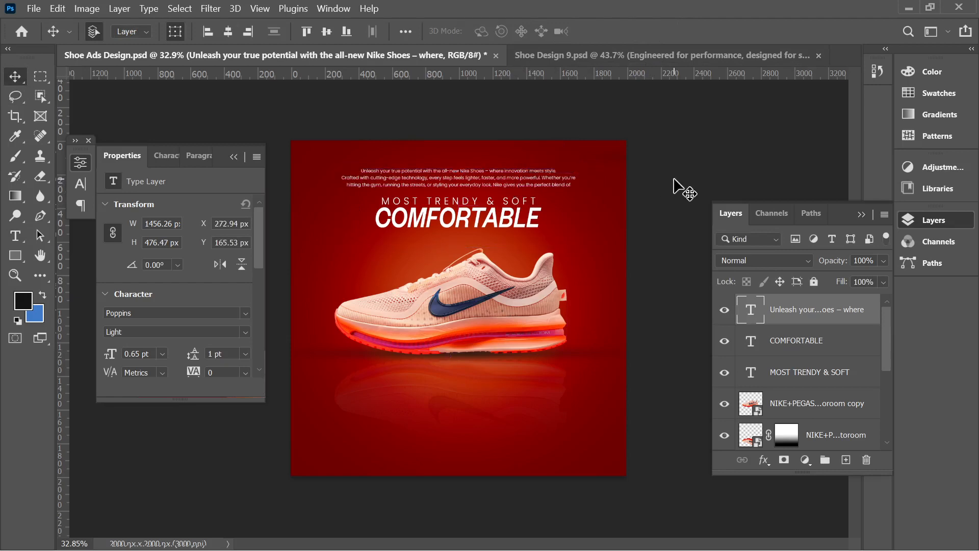
Compare the ad's headline and description layout with the Shoe Design 9.psd reference
left_click(677, 188)
left_click(482, 60)
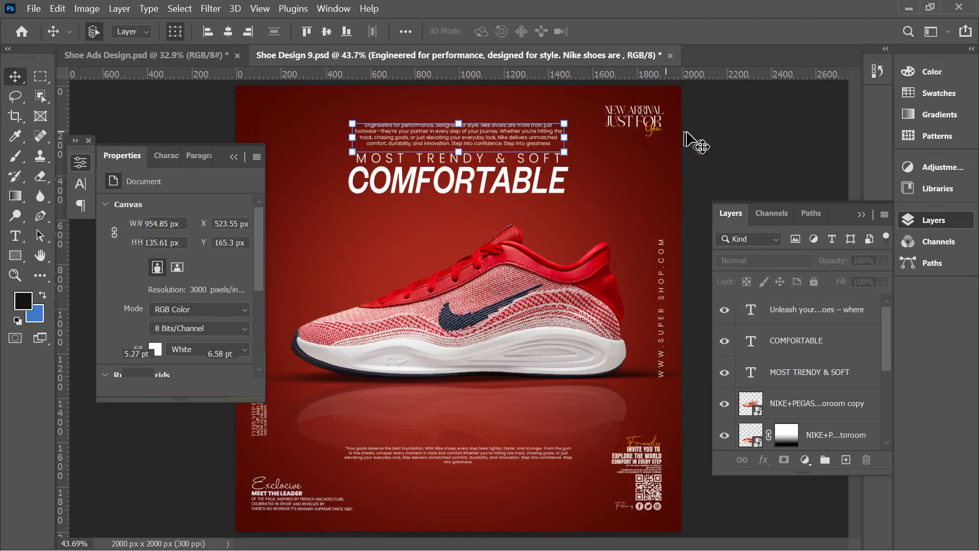
left_click(716, 139)
scroll(398, 166, "down", 4)
scroll(448, 184, "up", 3)
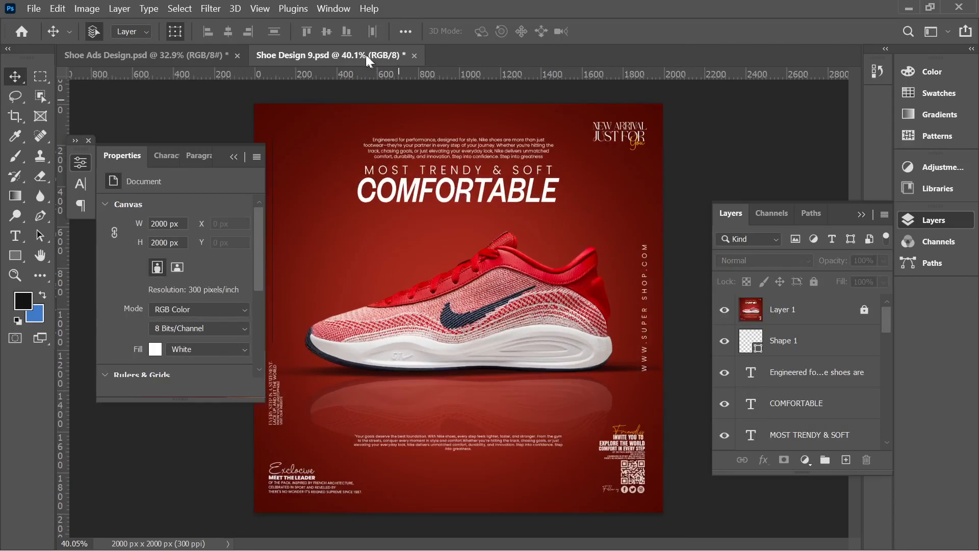
left_click(188, 53)
scroll(664, 194, "down", 2)
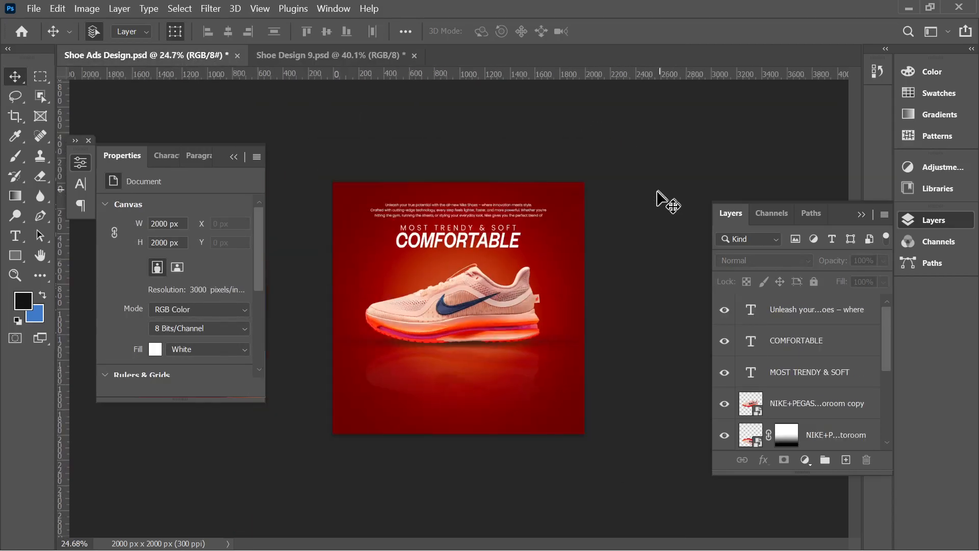
scroll(509, 240, "up", 1)
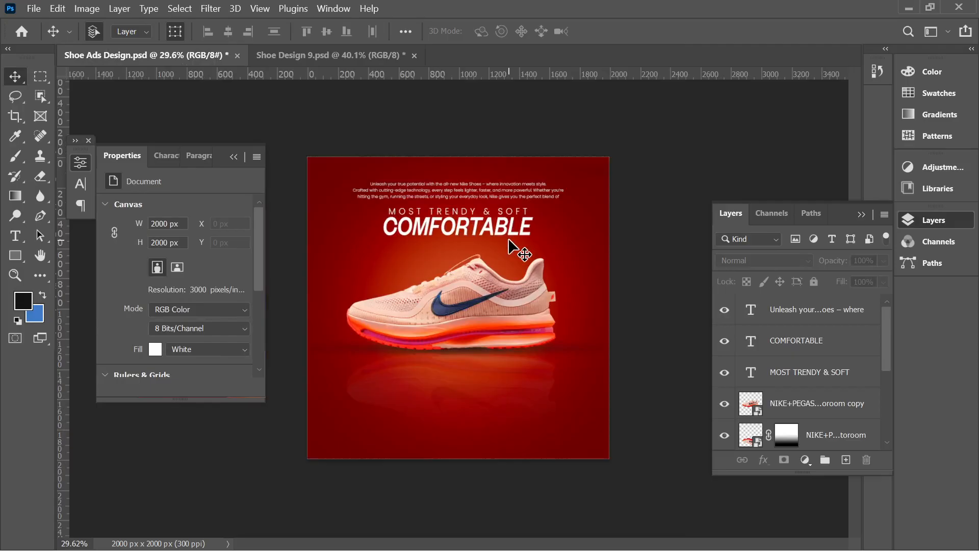
scroll(510, 220, "up", 2)
scroll(445, 196, "down", 1)
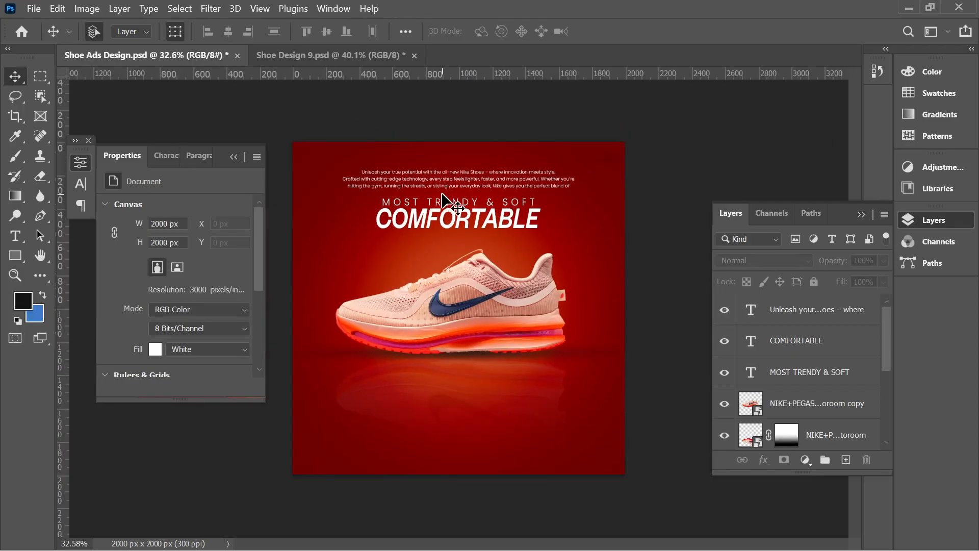
scroll(484, 198, "up", 1)
Examine the Exclocive and MEET THE LEADER text layers in the lower-left corner of the Shoe Design 9.psd reference
left_click(337, 55)
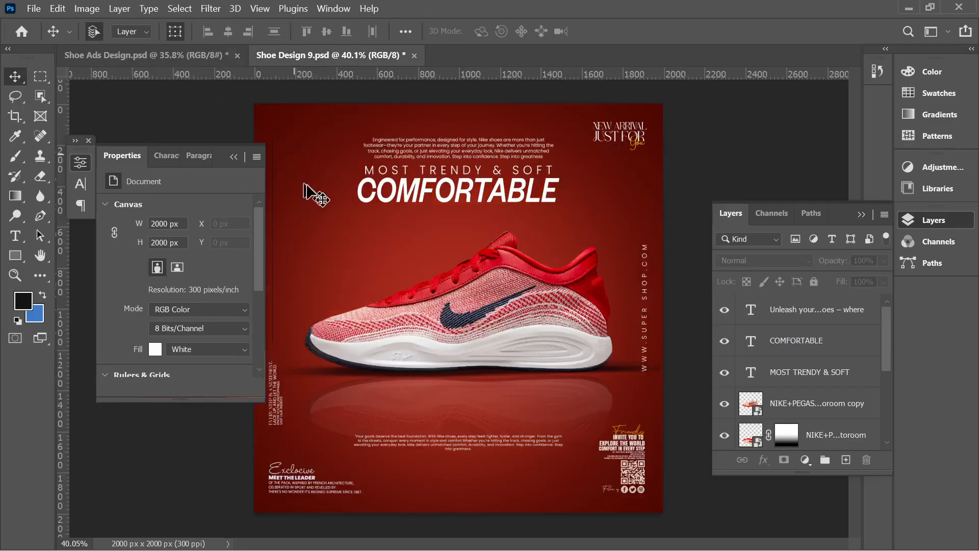
scroll(669, 257, "down", 1)
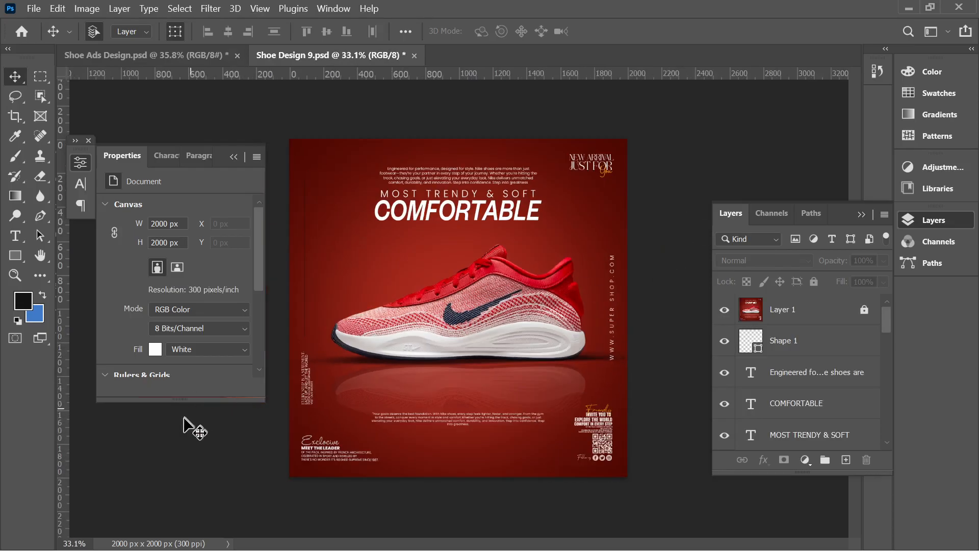
scroll(310, 448, "up", 1)
scroll(327, 477, "up", 1)
scroll(326, 477, "up", 6)
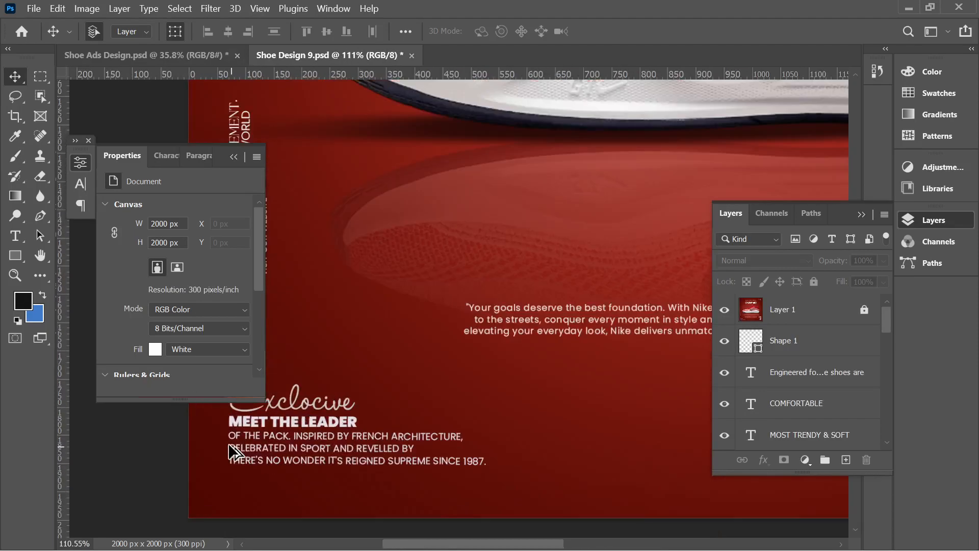
left_click(233, 157)
scroll(339, 475, "down", 2)
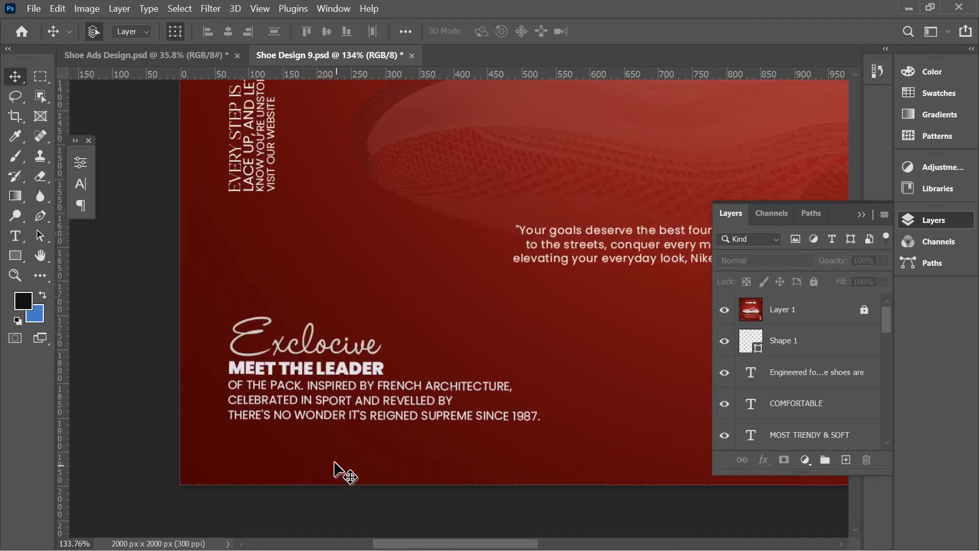
left_click(301, 374)
key("ctrl+t")
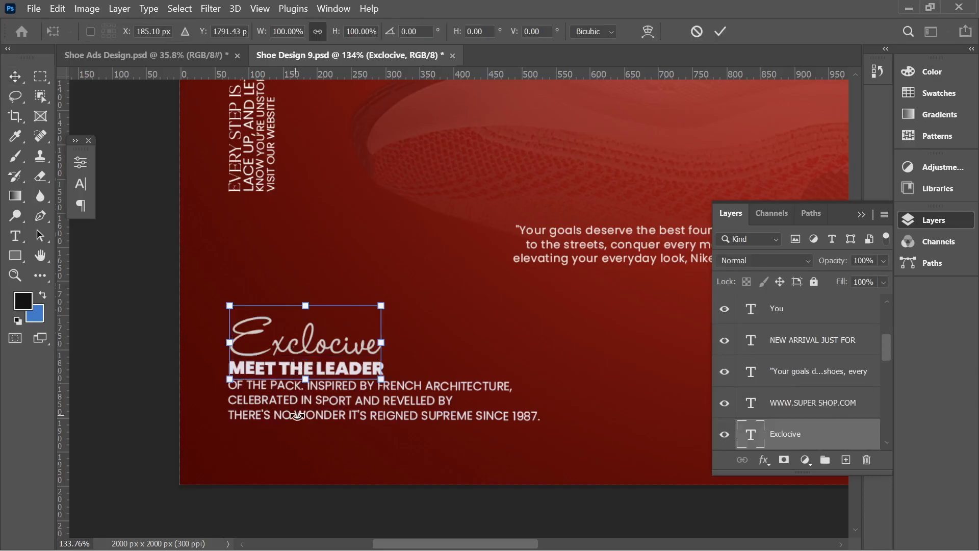
left_click(720, 31)
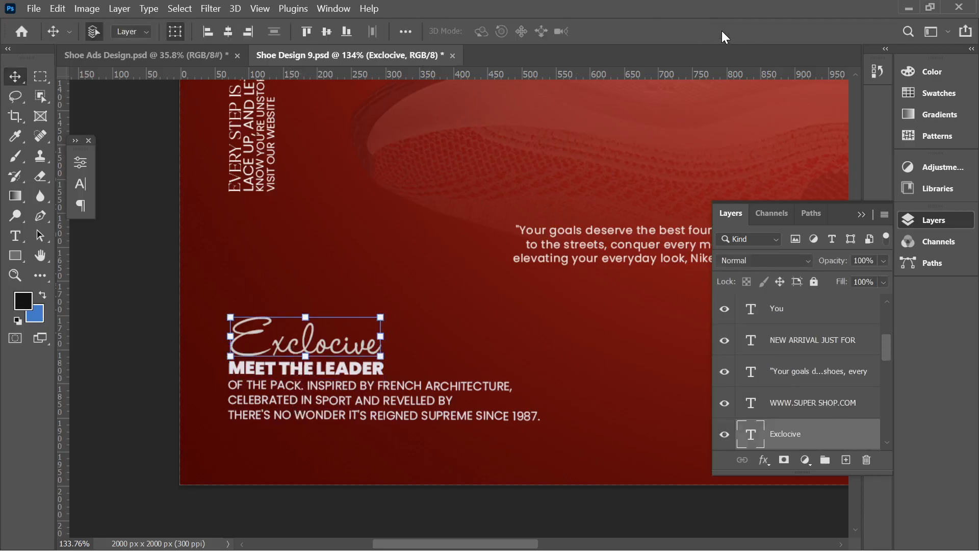
left_click(396, 410)
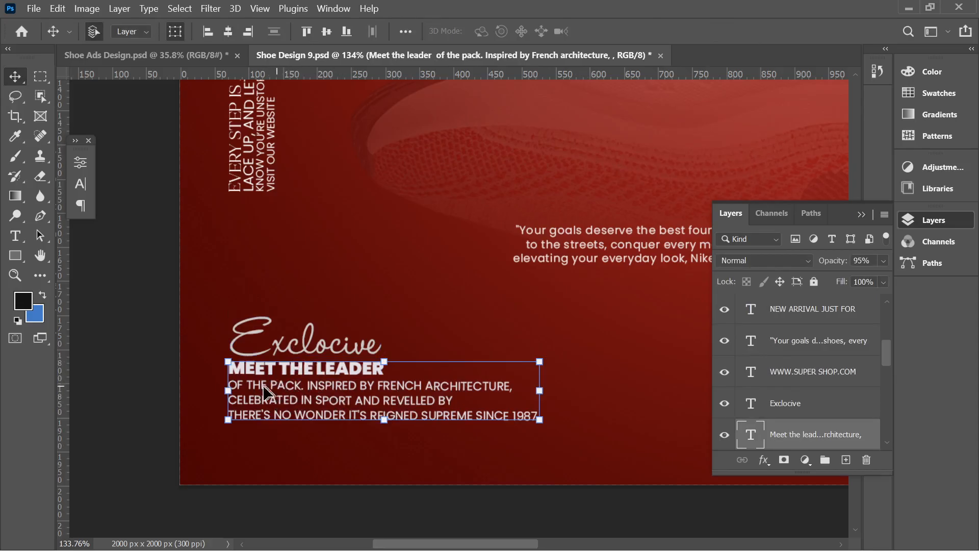
scroll(264, 393, "up", 3)
scroll(253, 380, "down", 8)
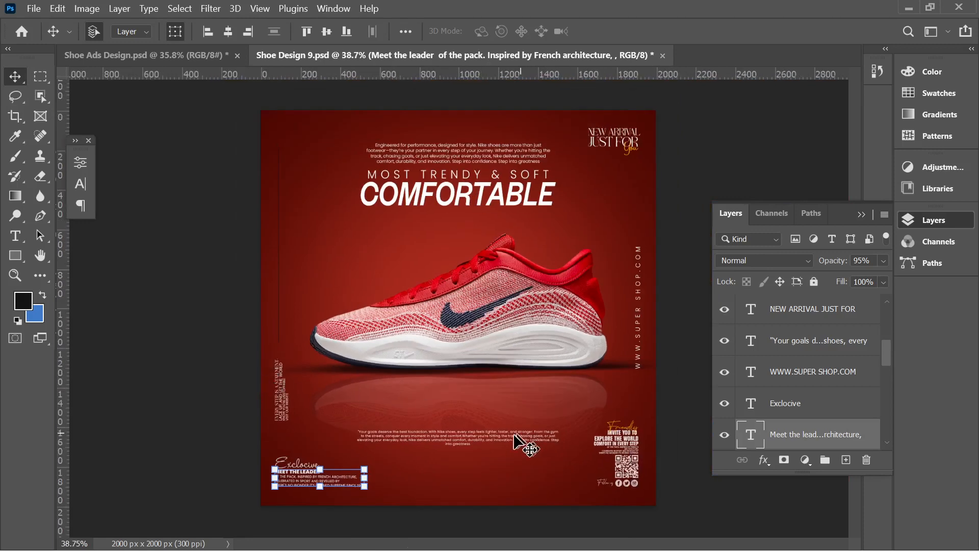
Copy the "Your goals deserve the best foundation" paragraph into Shoe Ads Design.psd below the shoe, scaled to about 114% and horizontally centred
left_click(480, 437)
left_click_drag(483, 443, 464, 409)
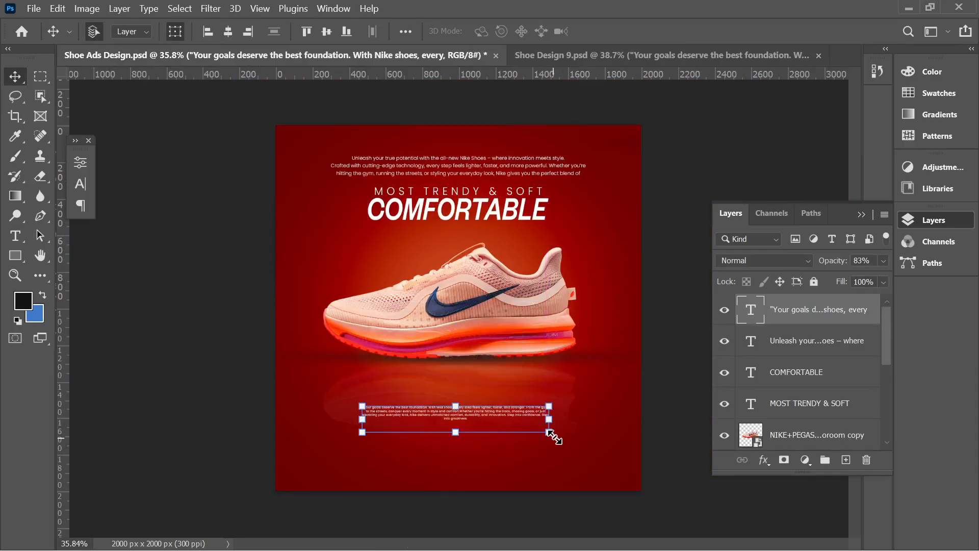
left_click_drag(552, 435, 518, 418)
left_click(720, 31)
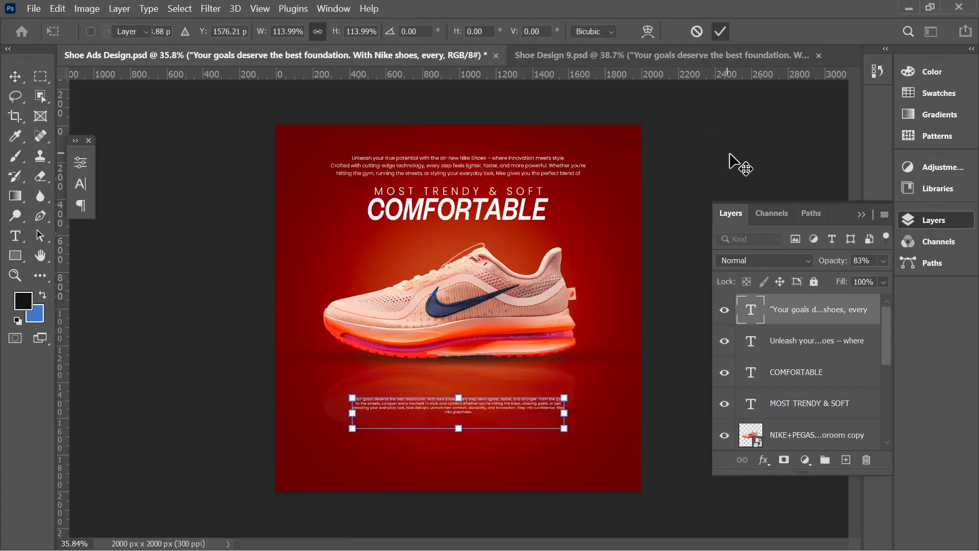
Switch back to the Shoe Design 9.psd reference and clear the layer selection
left_click(341, 54)
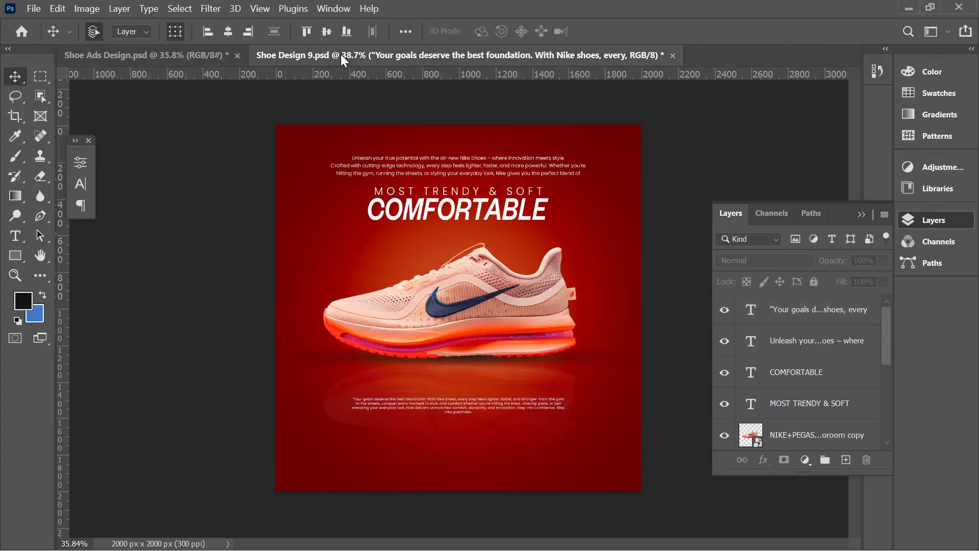
left_click(234, 322)
scroll(373, 488, "up", 3)
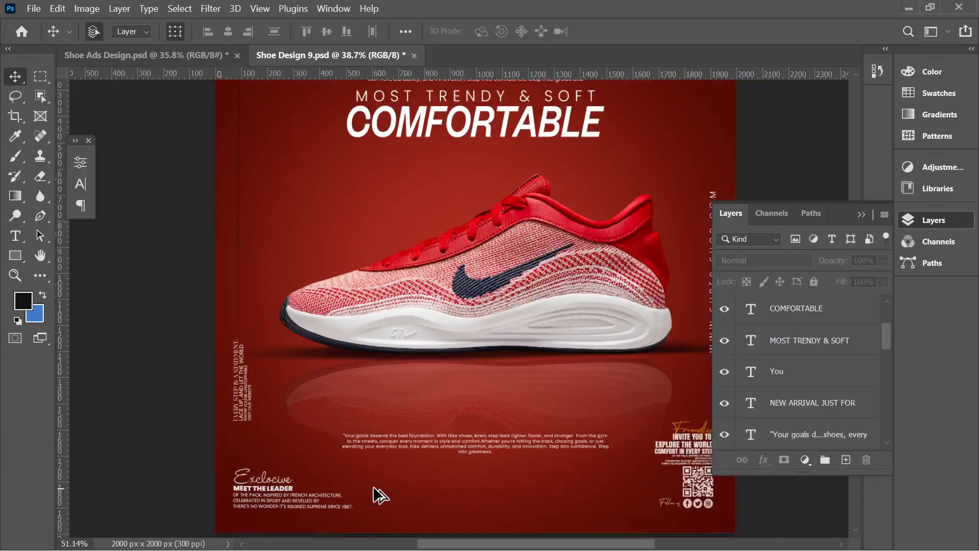
scroll(378, 495, "up", 5)
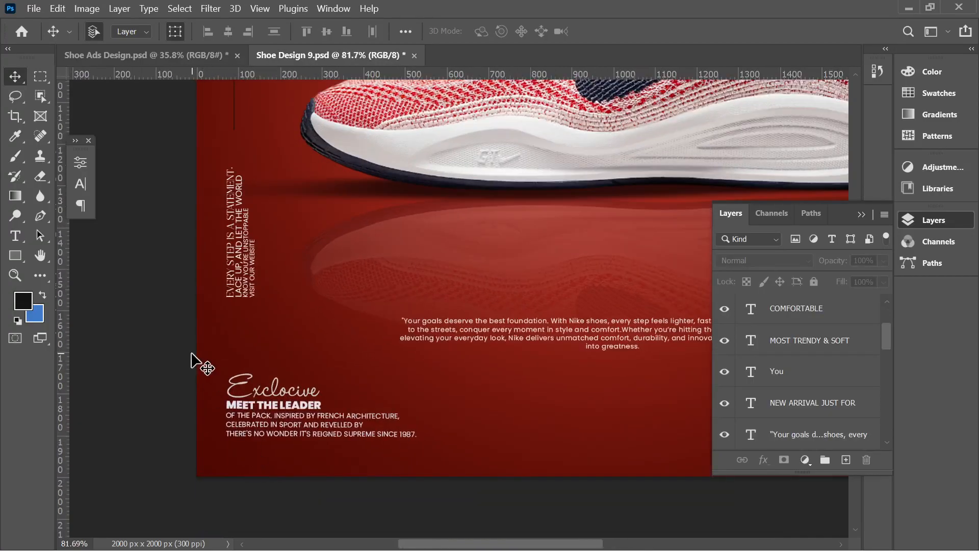
left_click_drag(191, 360, 401, 475)
key("ctrl+t")
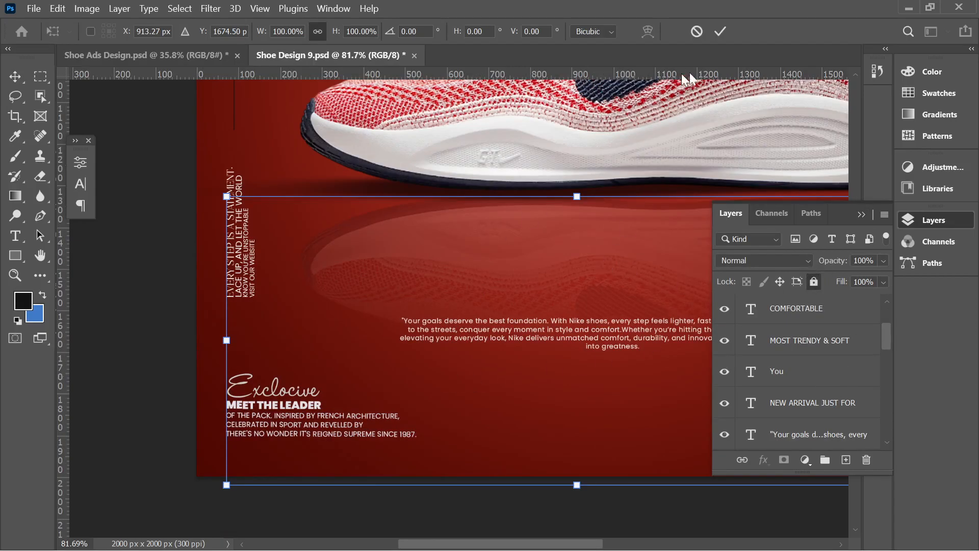
left_click(721, 32)
left_click(151, 307)
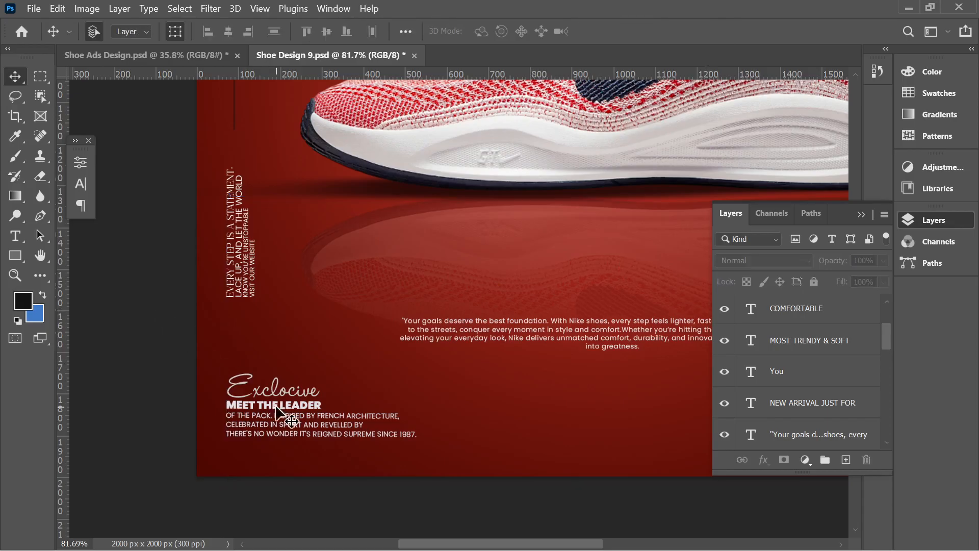
left_click_drag(216, 349, 365, 477)
left_click(186, 328)
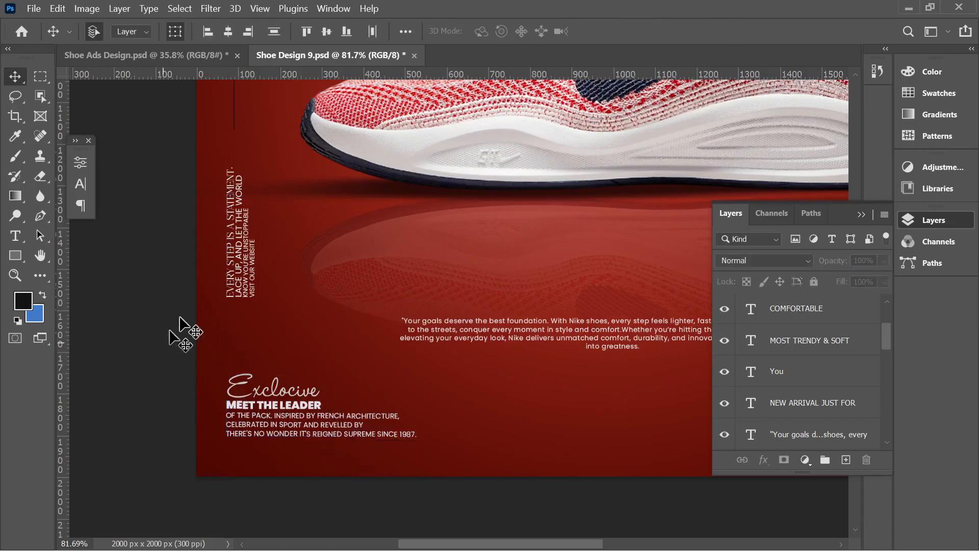
Lock the reference's shoe reflection layer and copy the Exclocive and MEET THE LEADER text block into the lower-left corner of Shoe Ads Design.psd
left_click(416, 238)
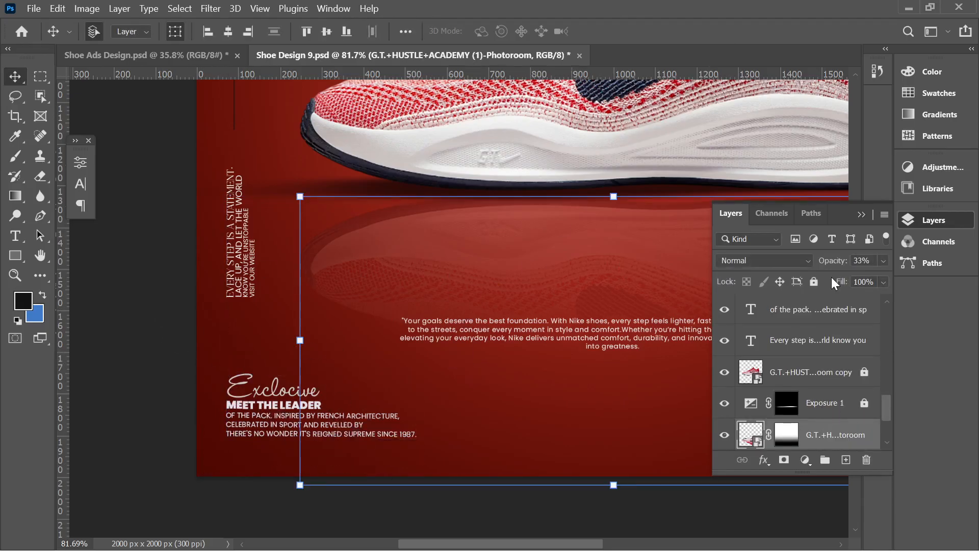
left_click_drag(205, 364, 431, 491)
left_click_drag(394, 463, 249, 385)
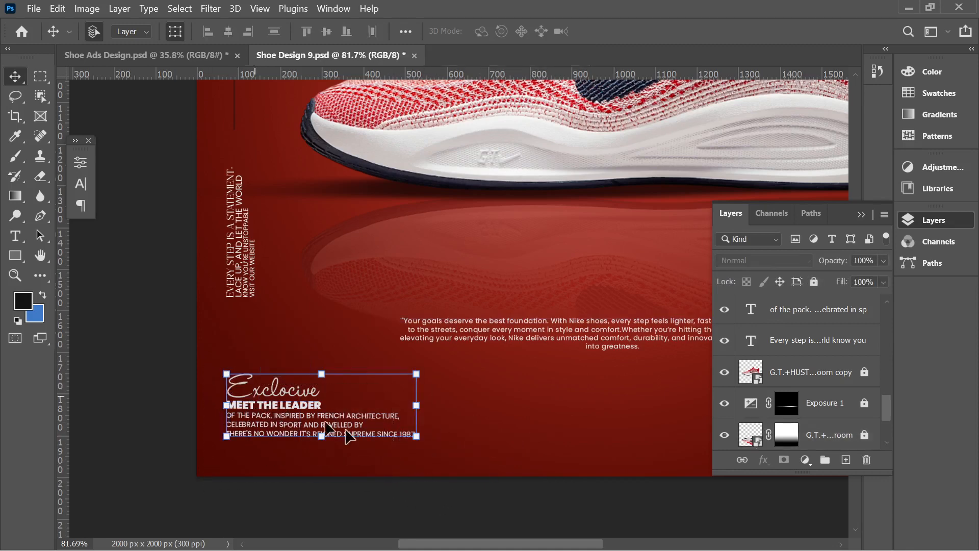
left_click_drag(349, 435, 319, 462)
left_click(248, 459)
scroll(306, 484, "up", 5)
scroll(338, 417, "down", 3)
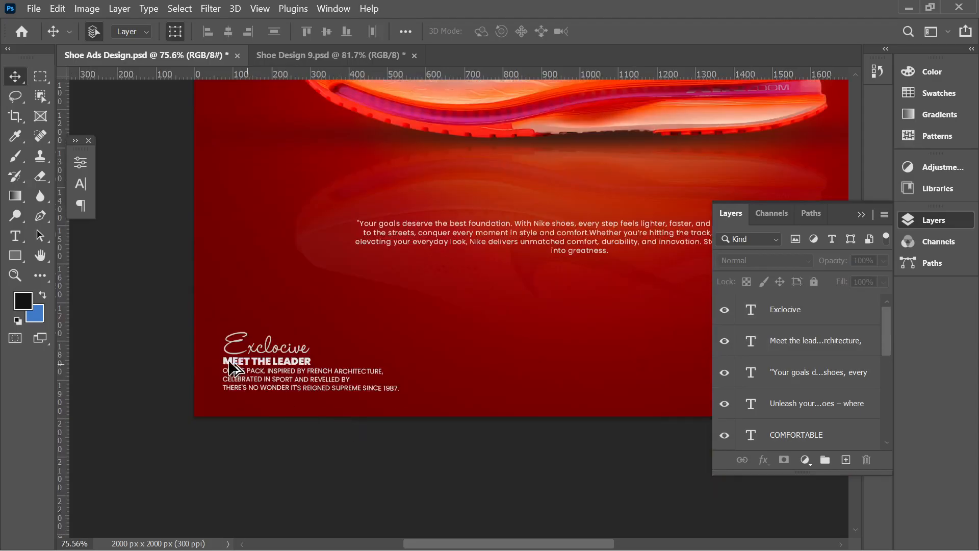
Check which font the copied Exclocive text uses
scroll(229, 362, "up", 4)
left_click(279, 343)
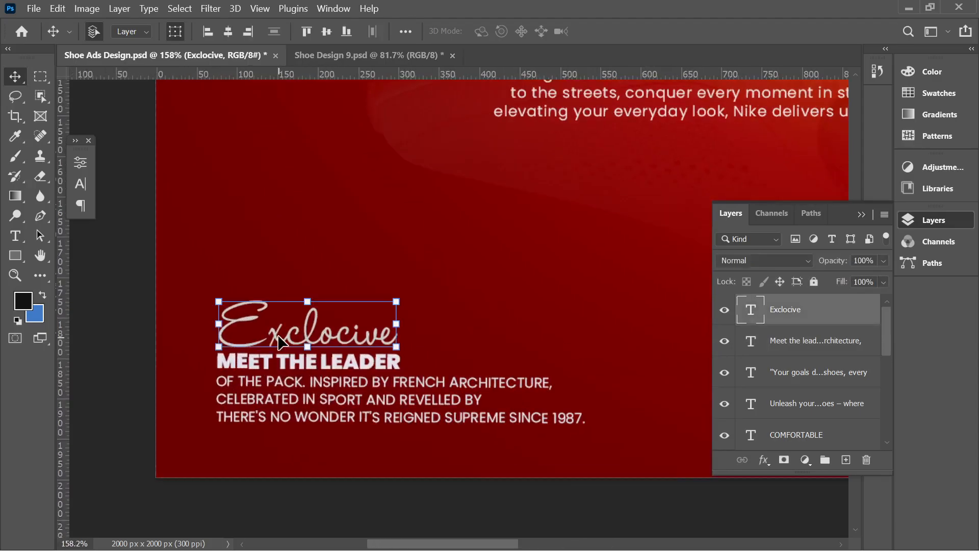
left_click(89, 166)
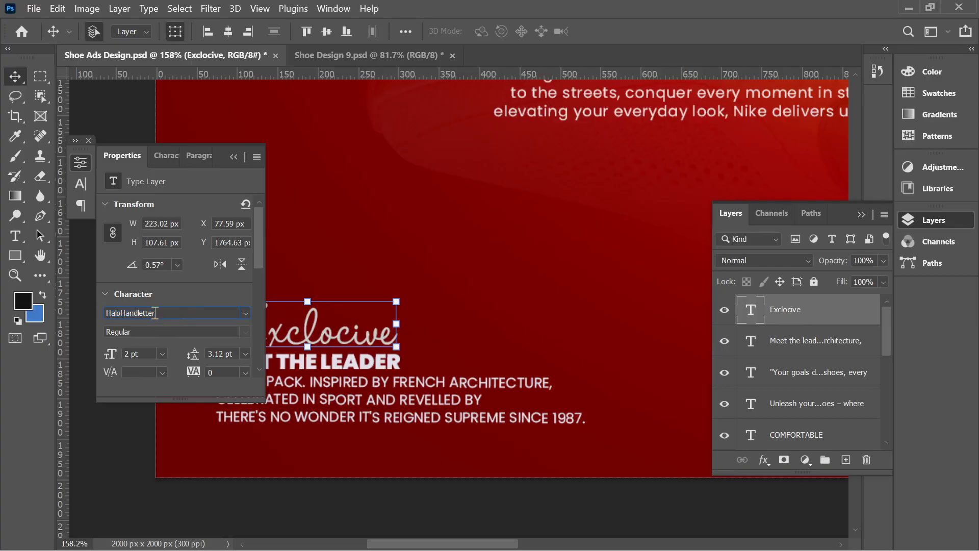
left_click(160, 312)
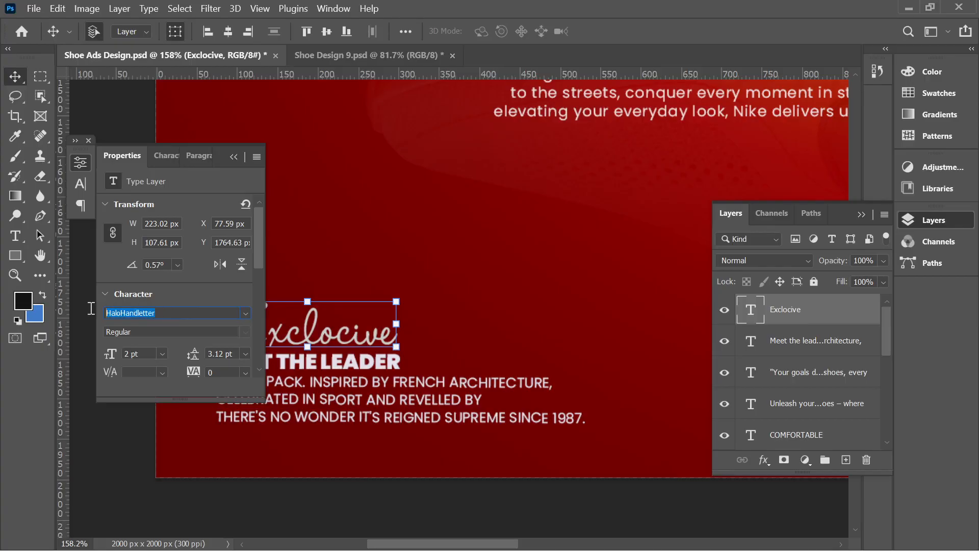
left_click(234, 156)
left_click(274, 503)
scroll(245, 396, "up", 3)
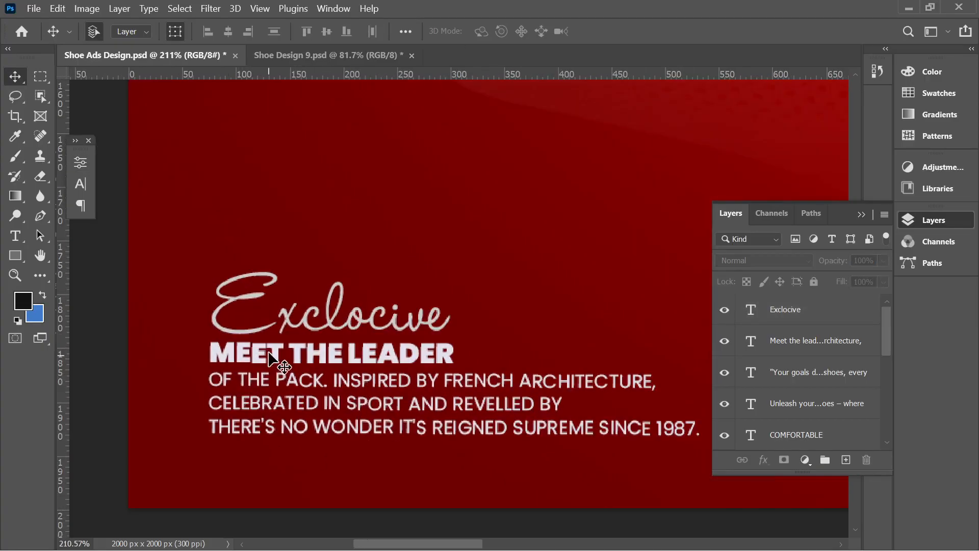
Move the Exclocive text up away from MEET THE LEADER, return it to its place and deselect it
left_click(276, 322)
left_click_drag(275, 321, 305, 284)
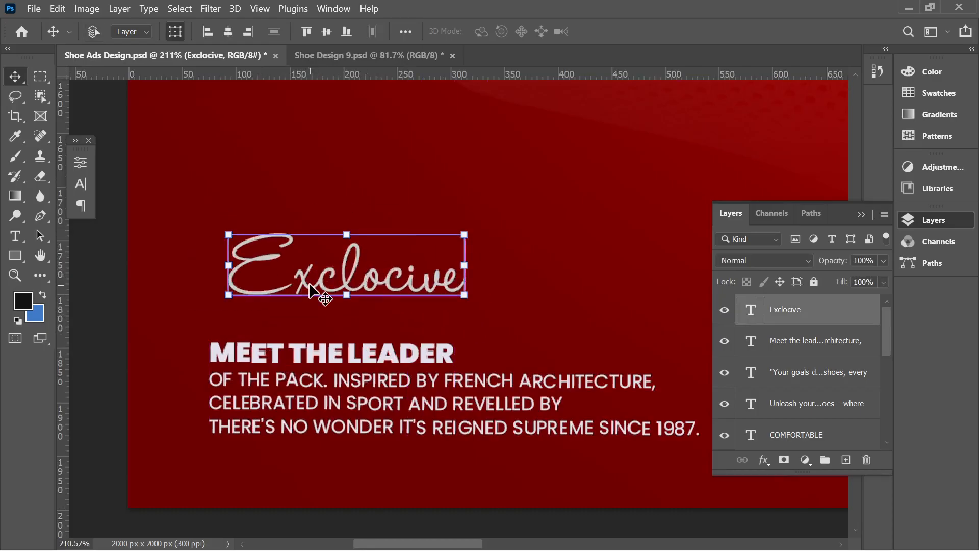
left_click_drag(288, 275, 269, 312)
left_click(122, 266)
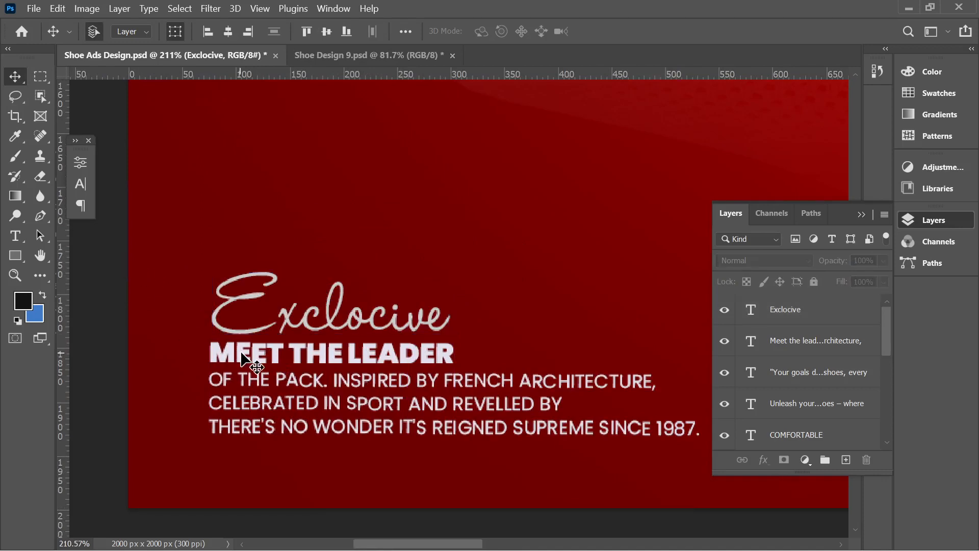
Select the MEET THE LEADER line within its text block and set its Poppins font style to Medium
left_click(259, 362)
scroll(257, 364, "up", 3)
scroll(255, 367, "down", 10)
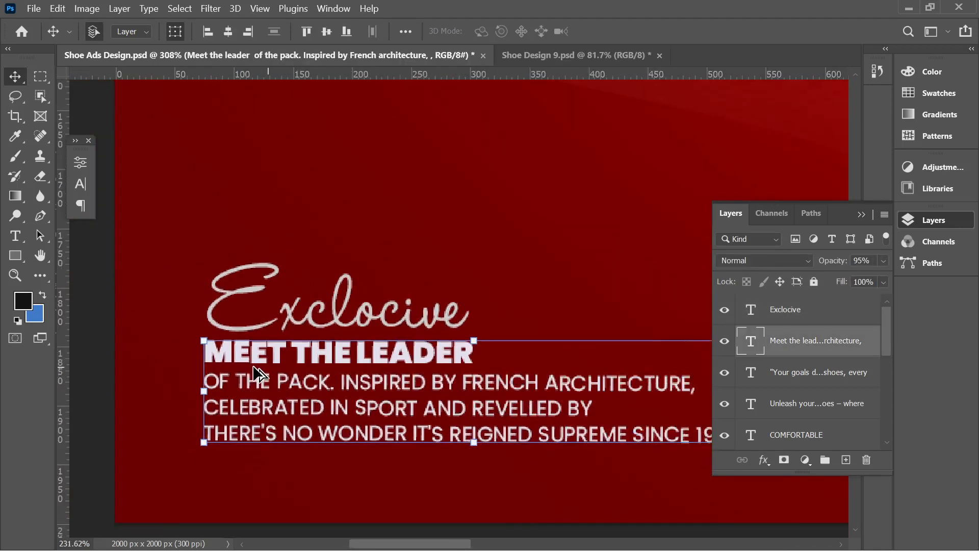
scroll(259, 403, "up", 2)
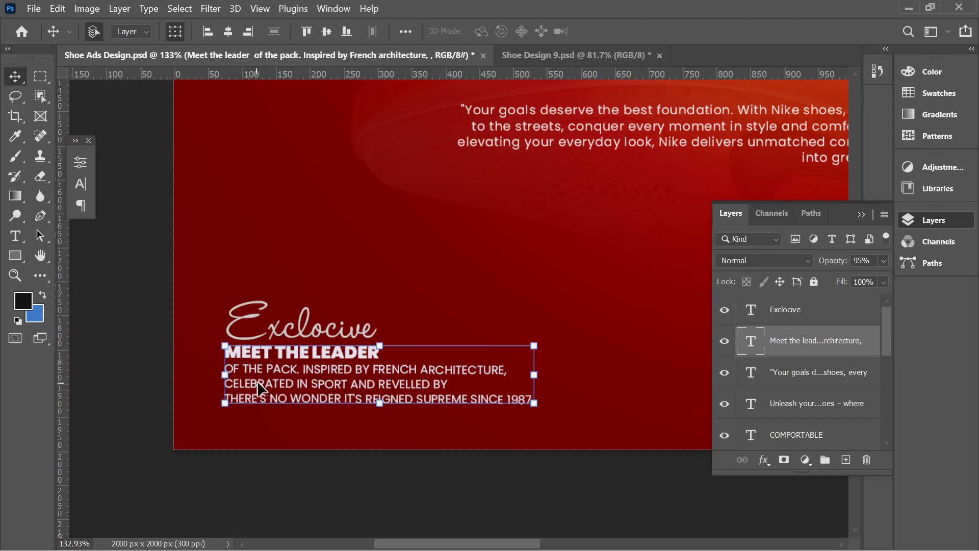
left_click(15, 236)
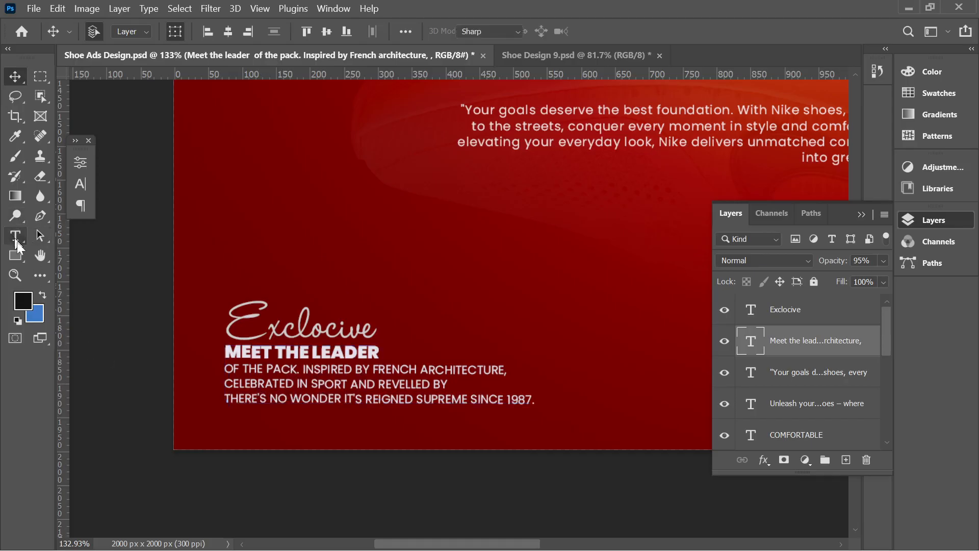
left_click_drag(227, 352, 400, 351)
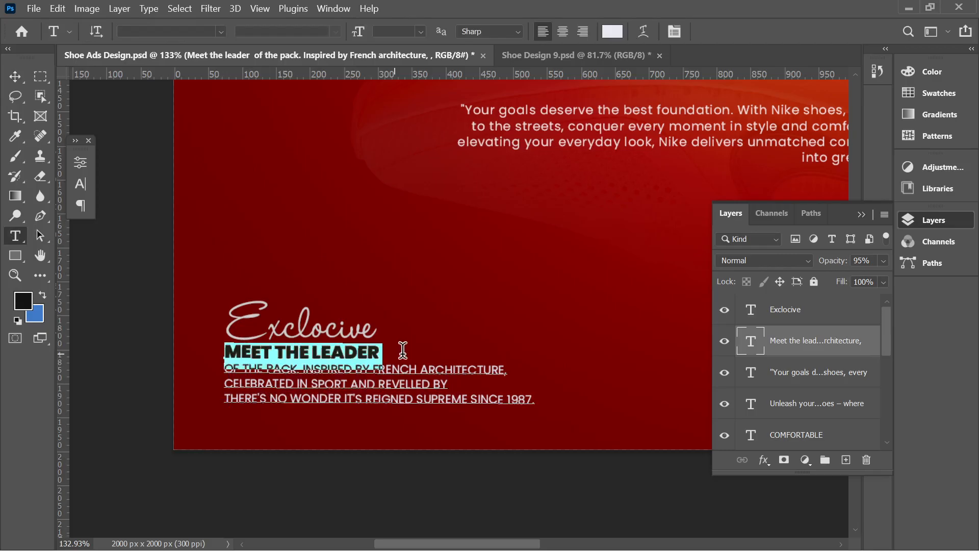
left_click(82, 163)
left_click(243, 332)
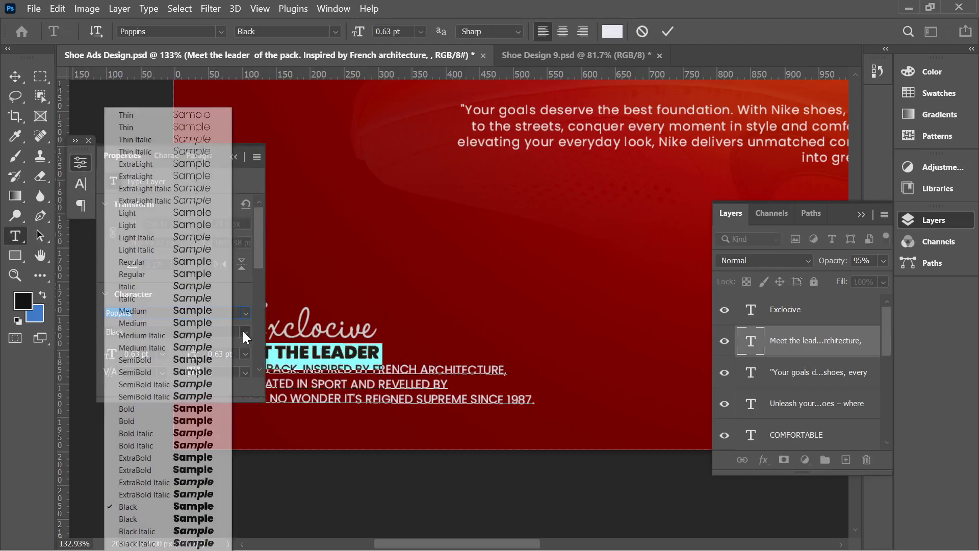
left_click(147, 307)
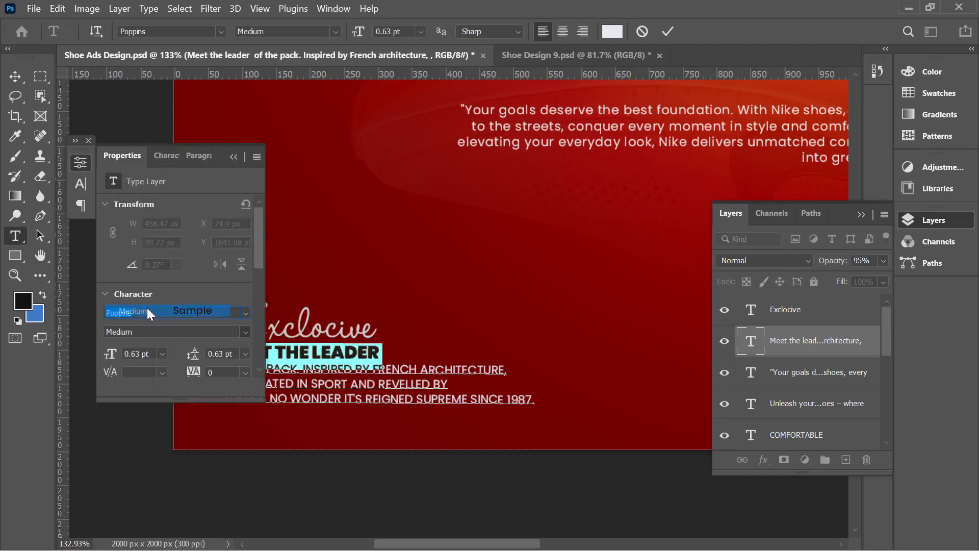
left_click(234, 156)
Set the MEET THE LEADER line's font style back to Black, commit the text edit and deselect the layer
left_click(304, 357)
left_click_drag(375, 352, 172, 353)
left_click(80, 179)
left_click(82, 166)
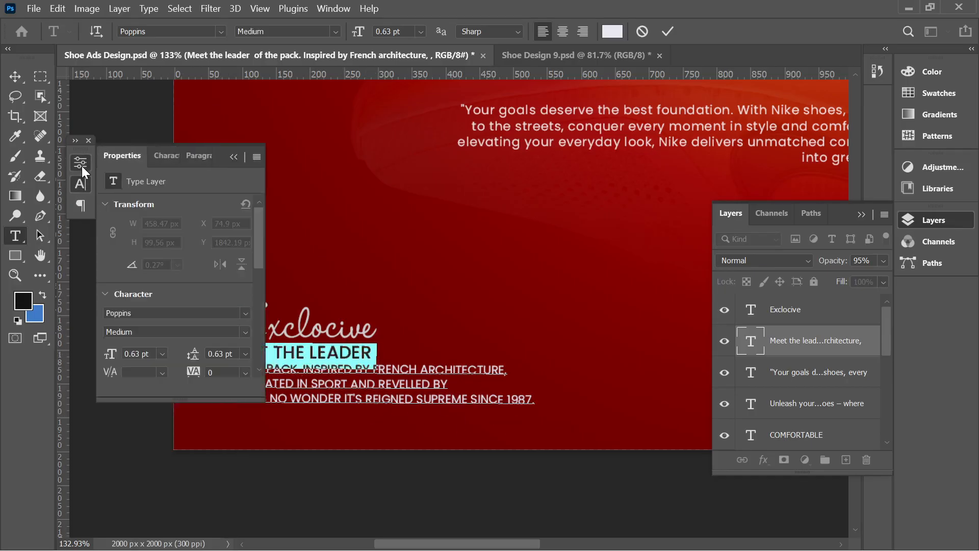
left_click(247, 332)
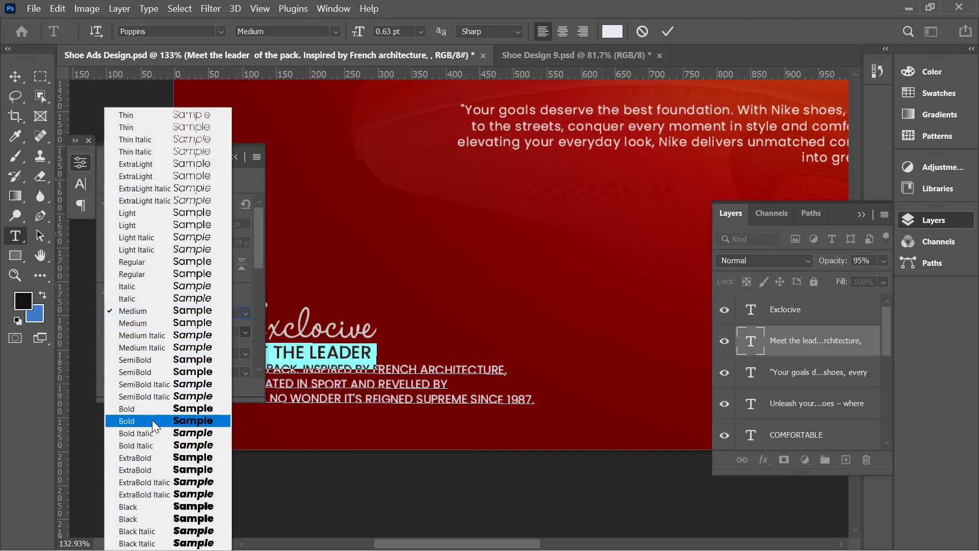
left_click(144, 505)
left_click(236, 157)
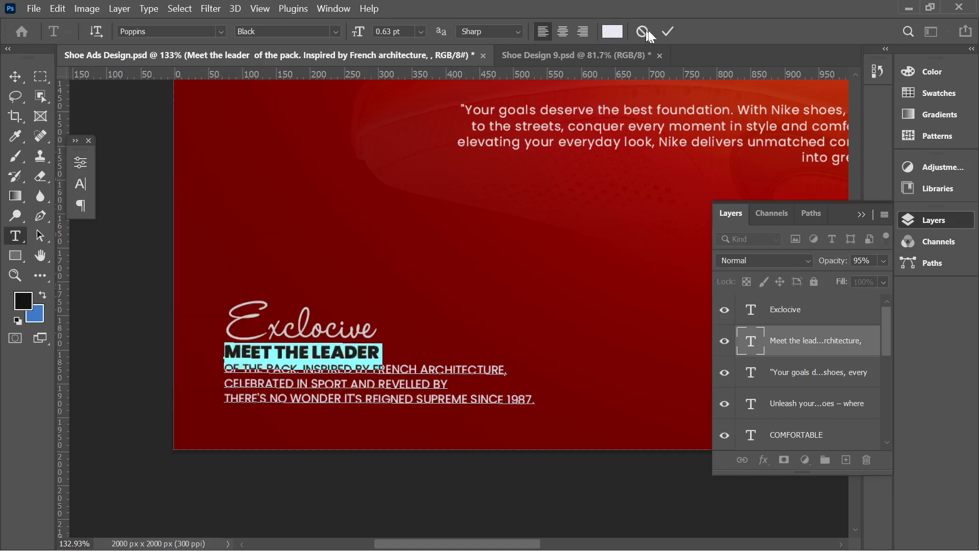
left_click(665, 30)
left_click(15, 77)
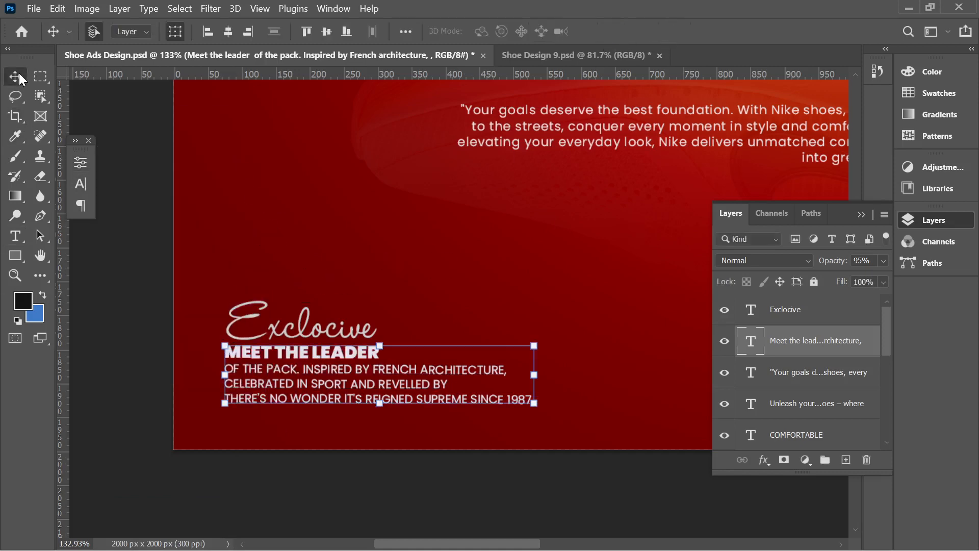
left_click(285, 447)
Flip the MEET THE LEADER text block horizontally and undo the flip
scroll(287, 451, "down", 4)
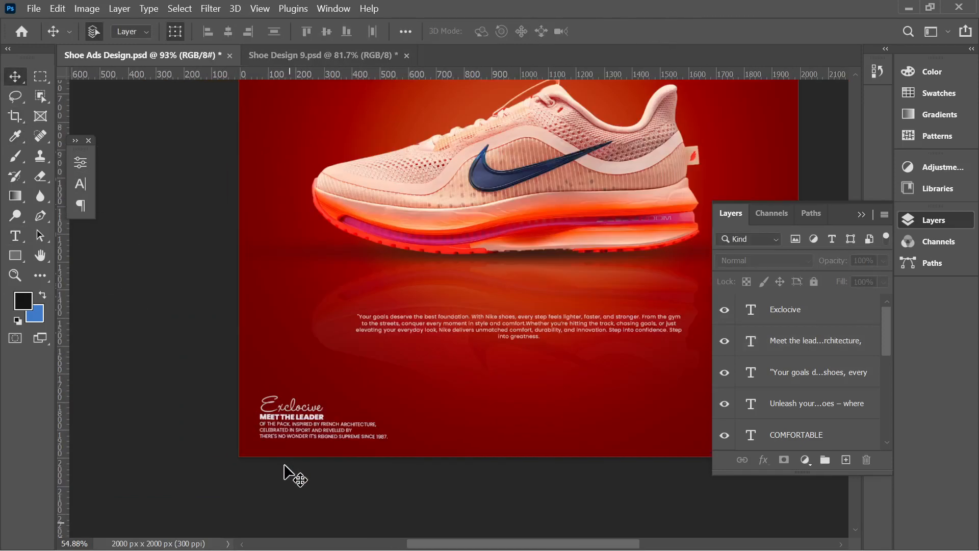
scroll(284, 465, "up", 4)
scroll(264, 431, "up", 2)
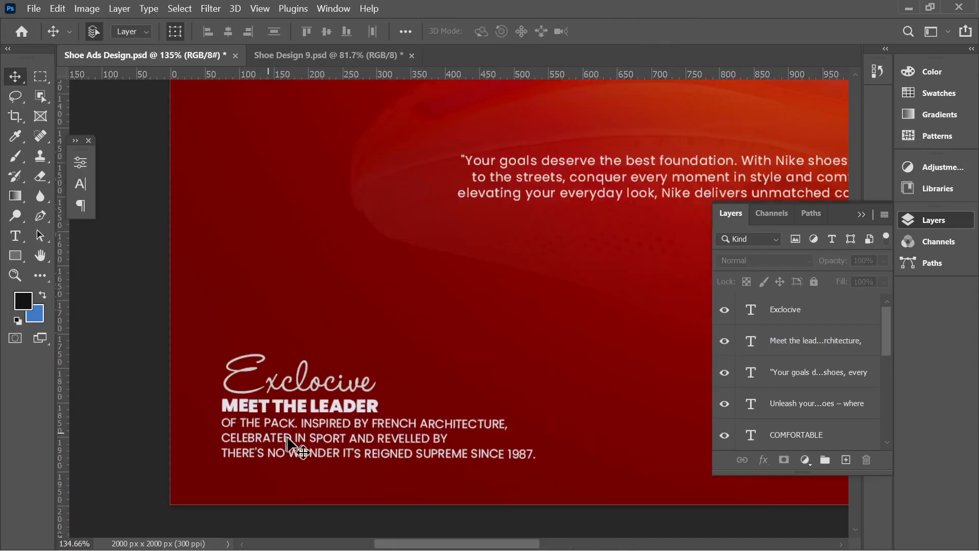
left_click(298, 441)
left_click(80, 162)
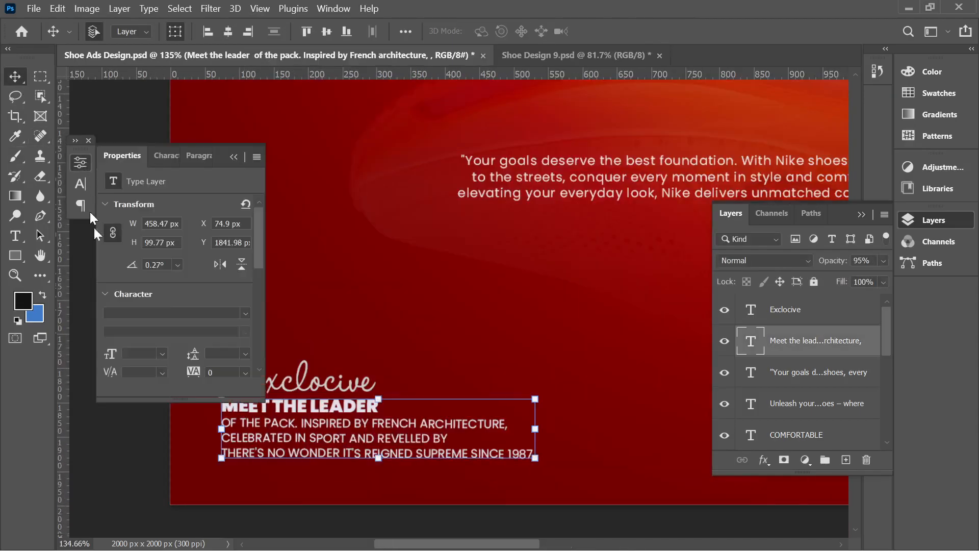
left_click(220, 264)
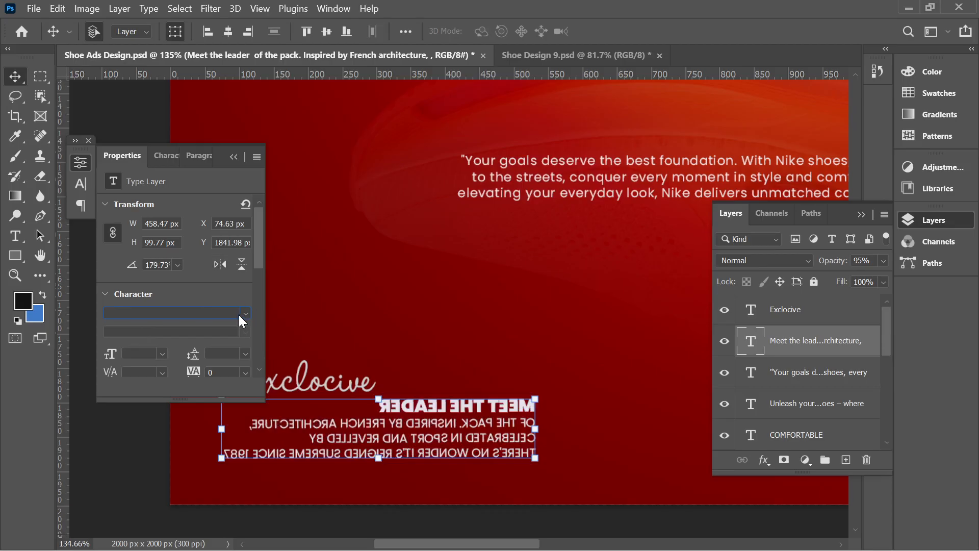
left_click(105, 295)
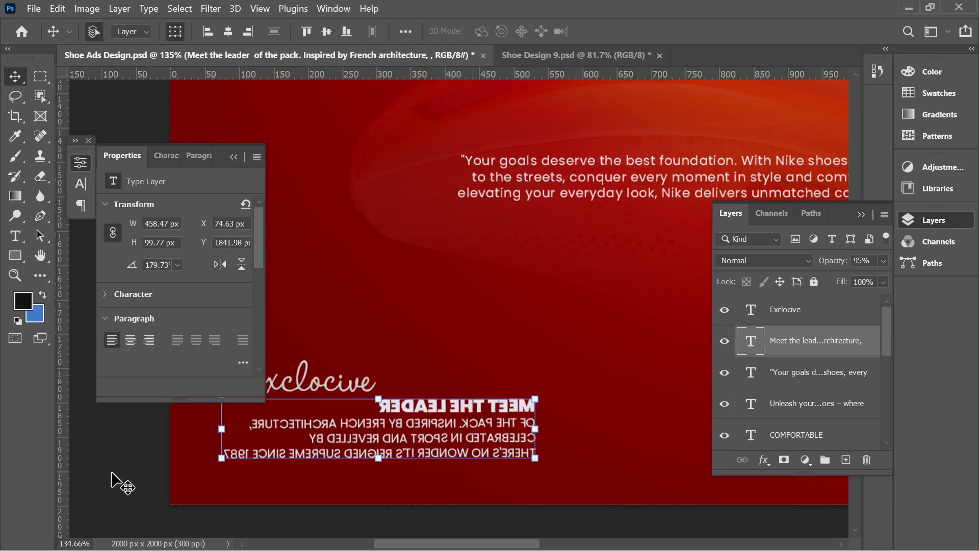
left_click(125, 482)
key("ctrl+z")
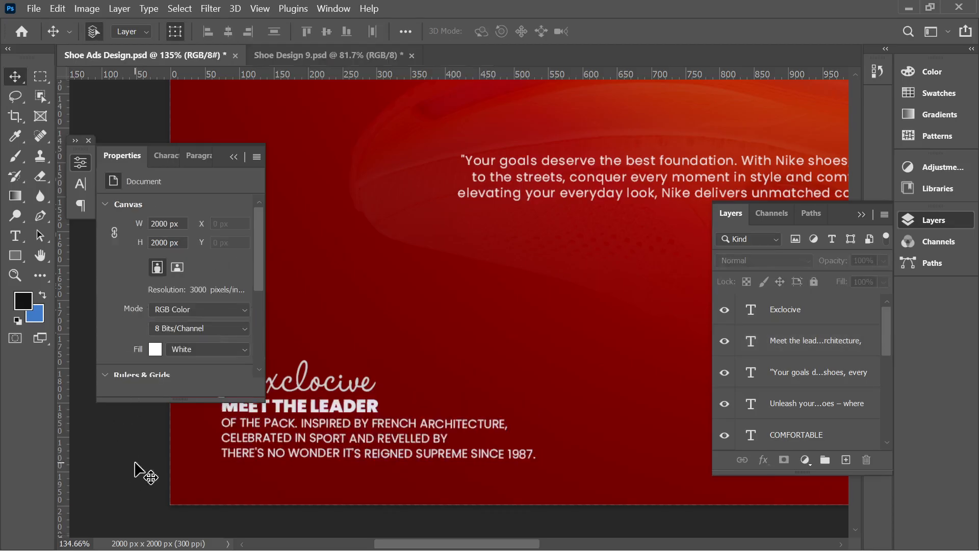
Check the paragraph, type option and character settings of the MEET THE LEADER text block and deselect it
left_click(291, 444)
scroll(161, 331, "down", 3)
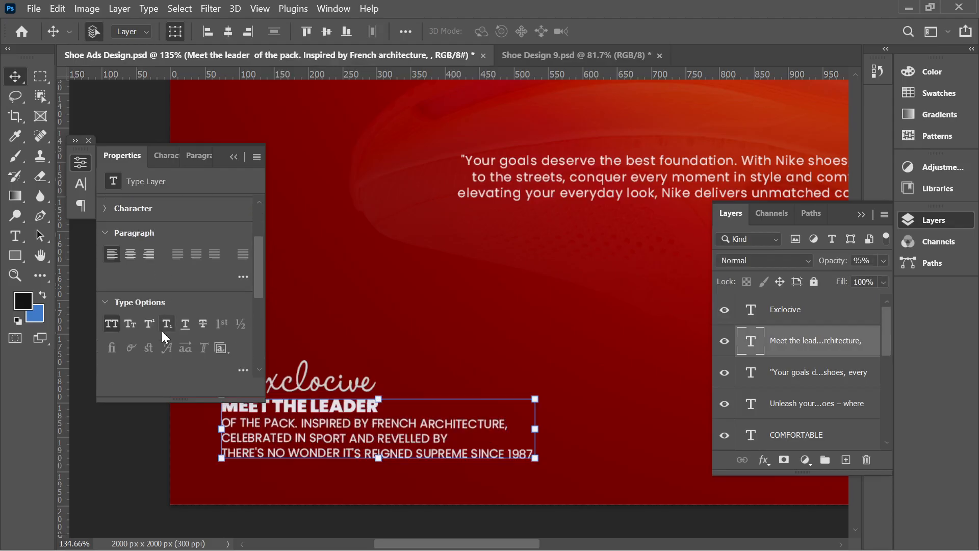
scroll(161, 331, "up", 2)
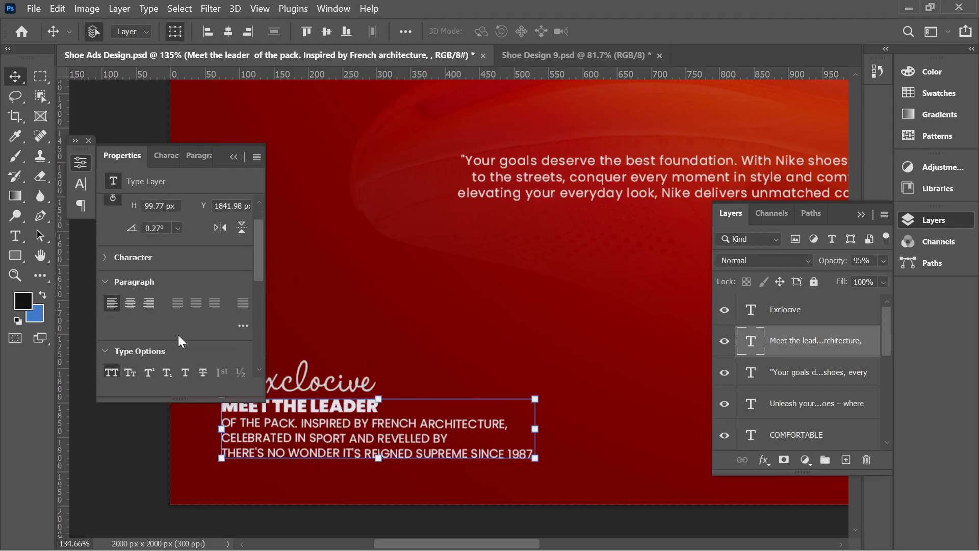
scroll(178, 339, "up", 2)
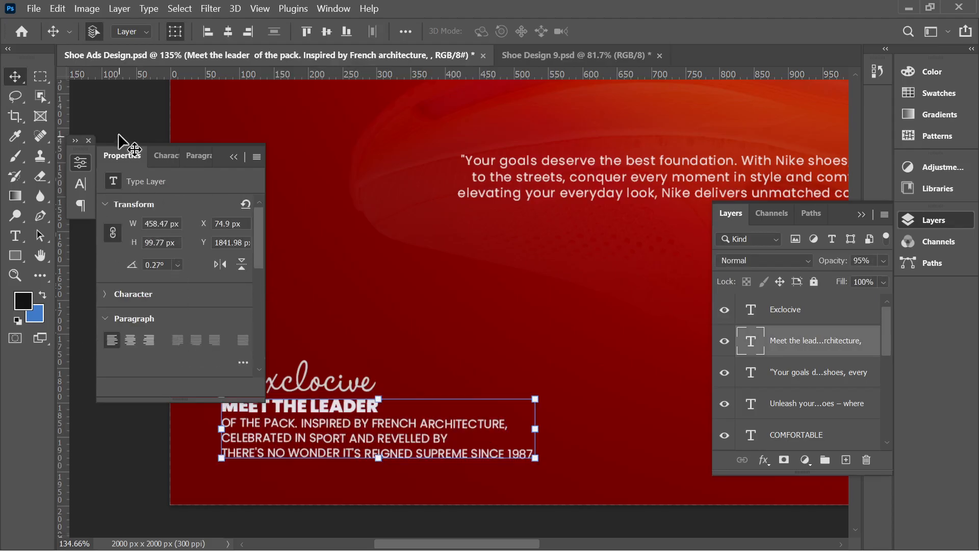
left_click(165, 155)
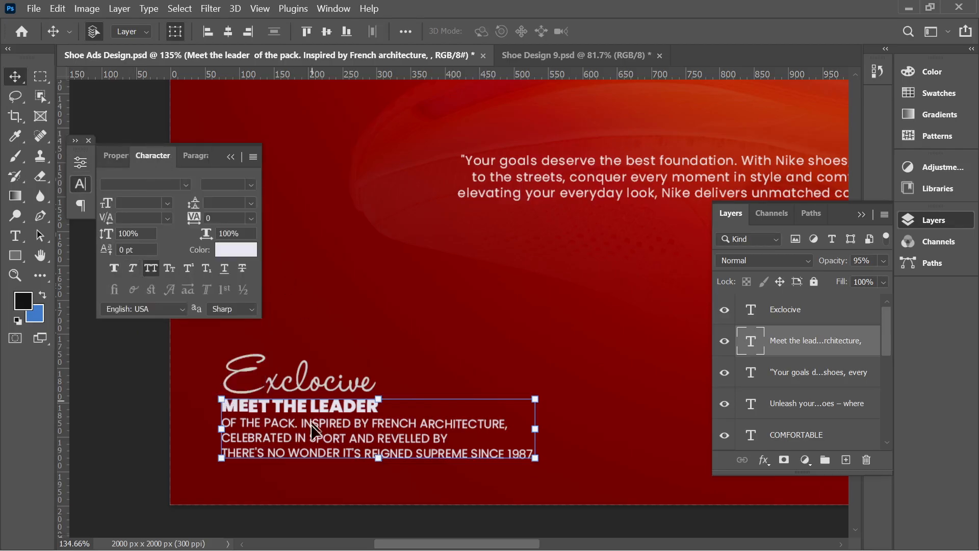
left_click(145, 427)
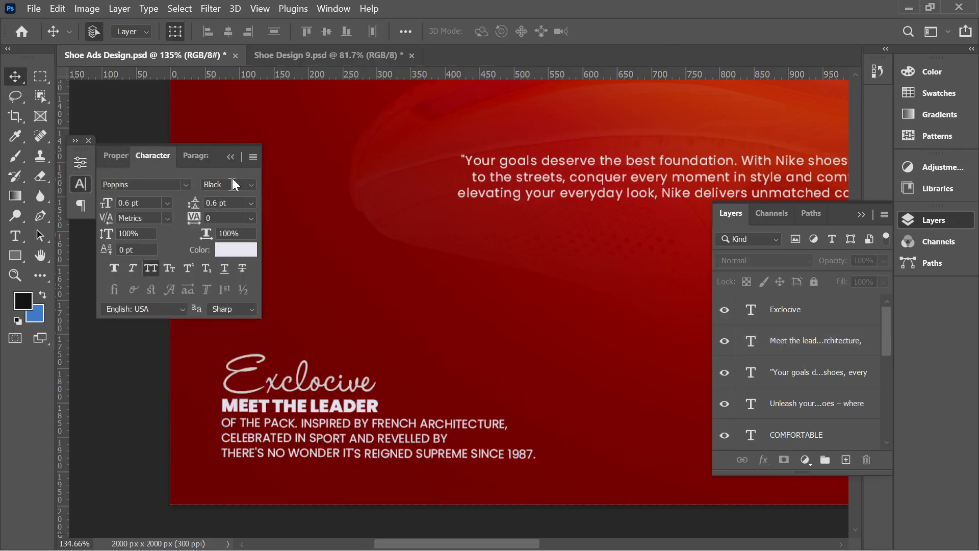
left_click(232, 157)
Check the font settings of the Exclocive text and deselect it
left_click(270, 390)
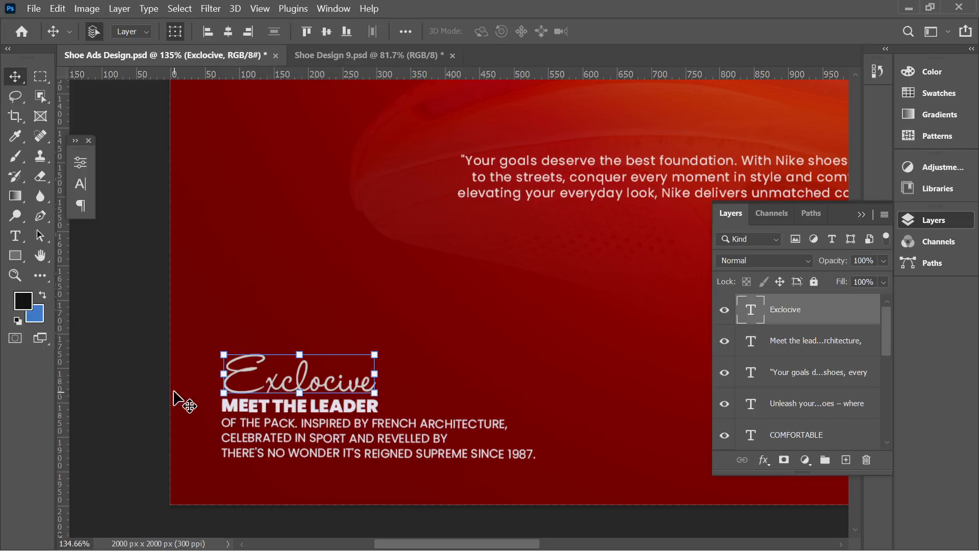
left_click(80, 163)
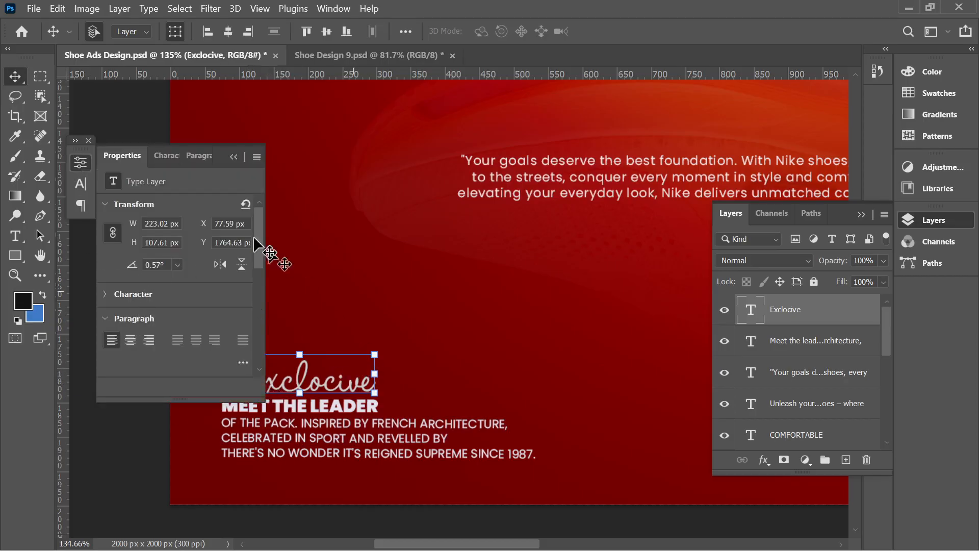
left_click(161, 158)
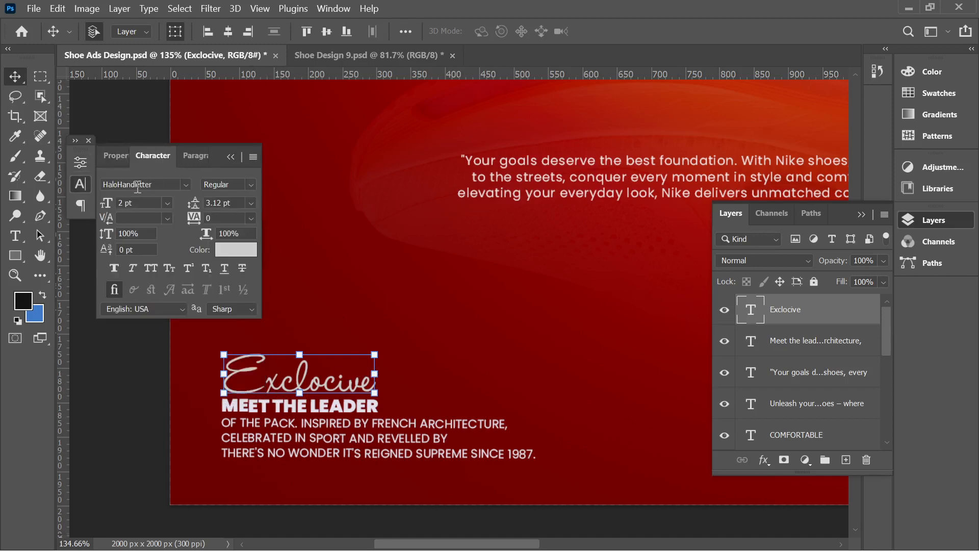
left_click(230, 157)
left_click(142, 415)
scroll(139, 431, "down", 6)
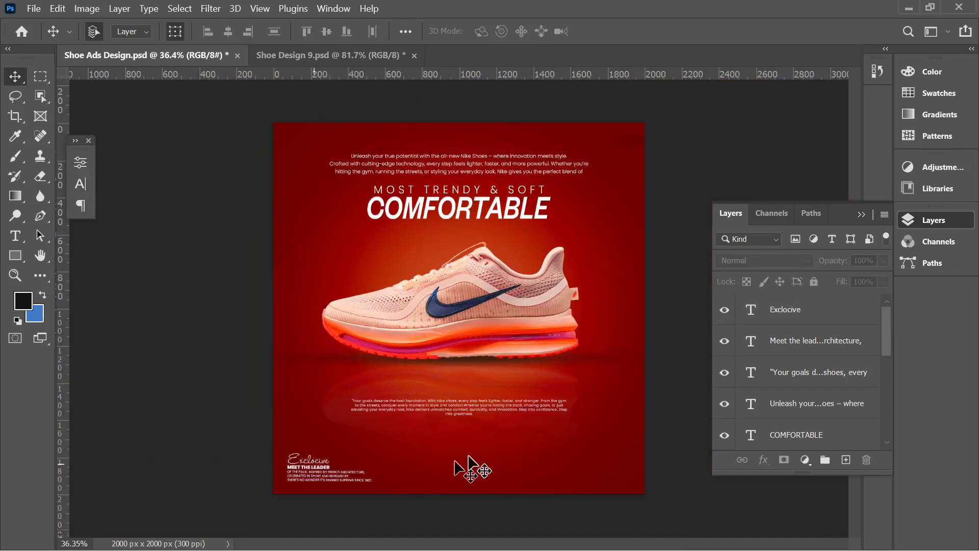
Switch to the Shoe Design 9.psd reference and examine the social media icons beneath the QR code
left_click(333, 60)
scroll(225, 380, "down", 4)
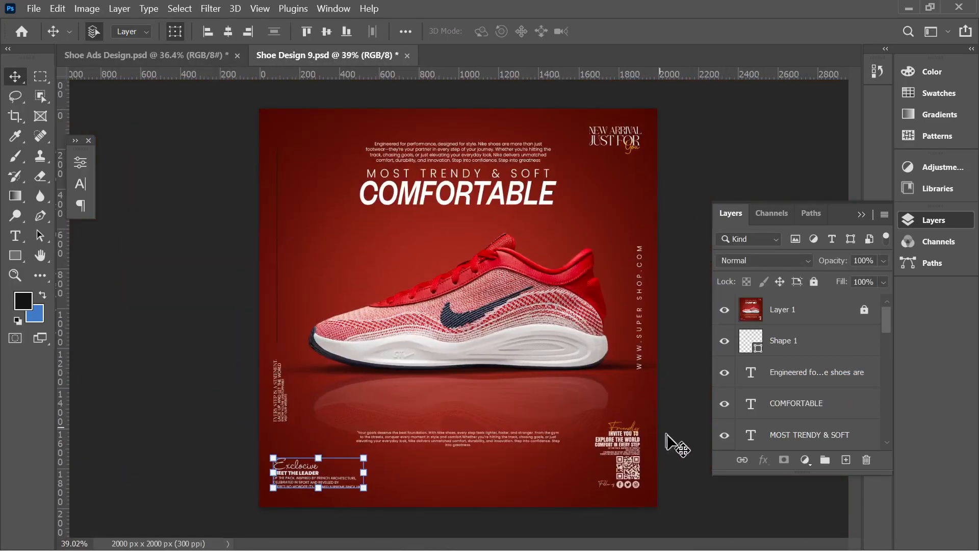
scroll(667, 492, "up", 4)
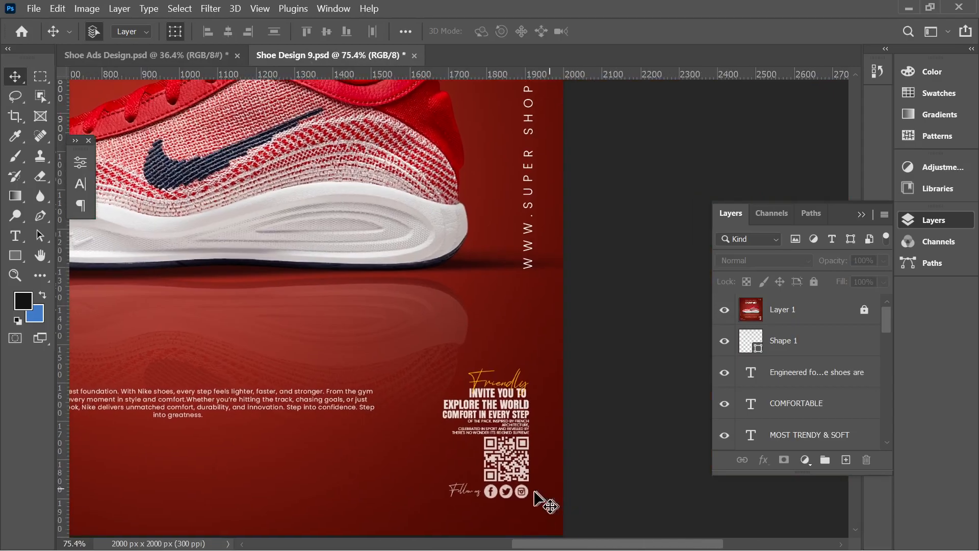
scroll(542, 499, "up", 1)
left_click(521, 492)
scroll(514, 503, "up", 3)
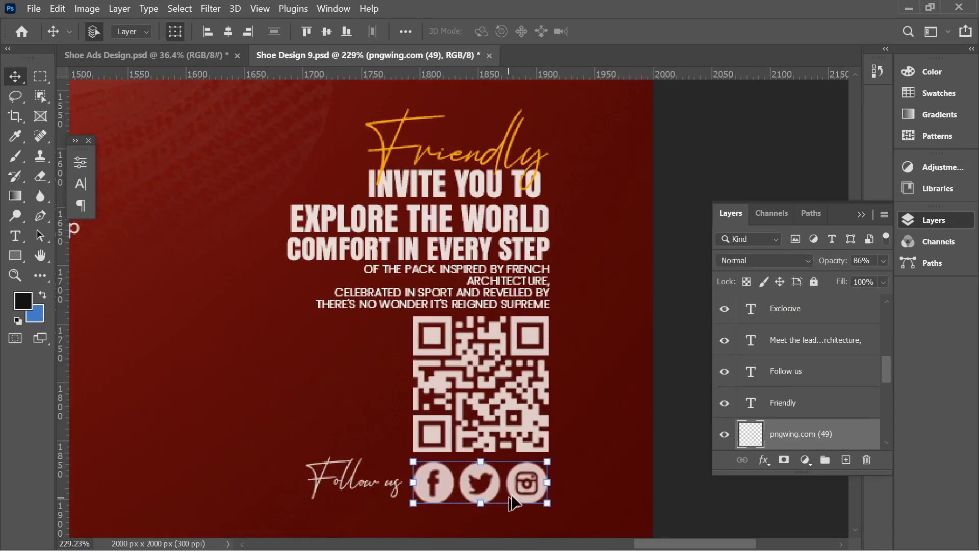
Select the reference's Follow us text and copy its font name from the character settings
left_click(340, 493)
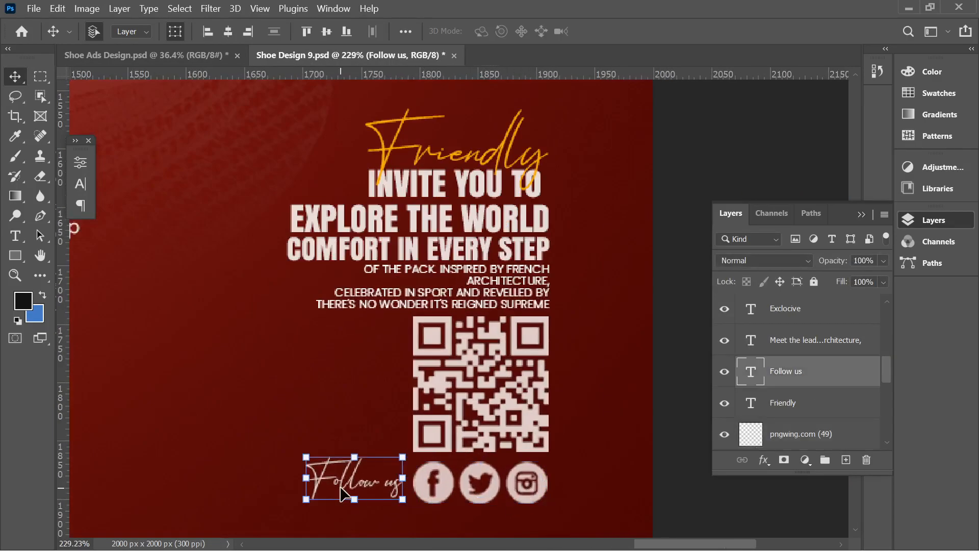
scroll(357, 492, "up", 1)
scroll(363, 489, "down", 1)
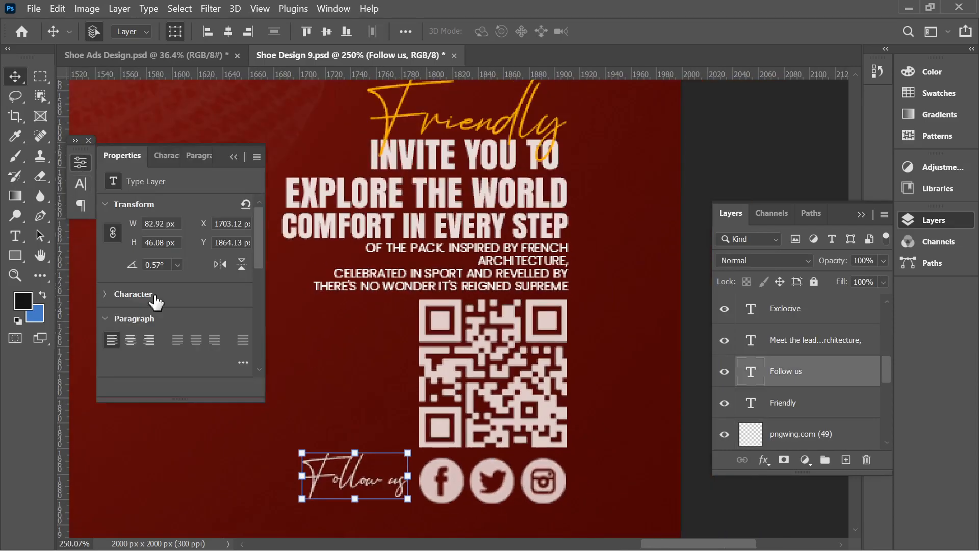
left_click(167, 155)
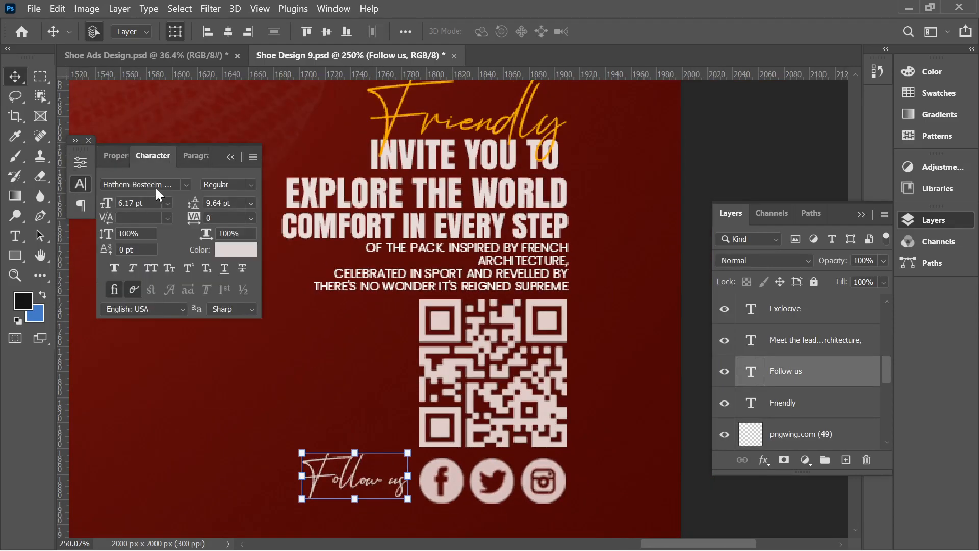
left_click(157, 185)
left_click(174, 184)
key("ctrl+c")
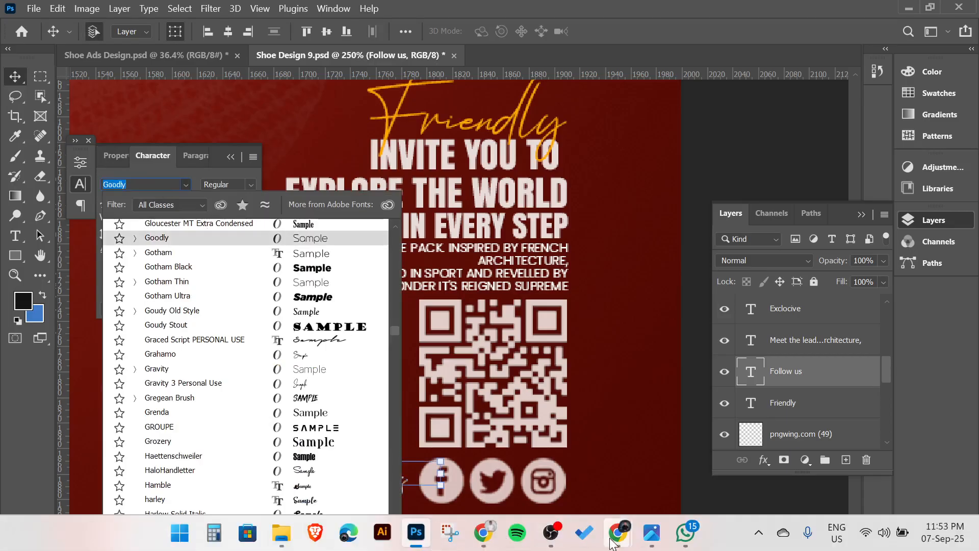
Switch to WhatsApp and send the copied font name Hathem Bosteem to the GD Online Batch-01 group chat
left_click(680, 540)
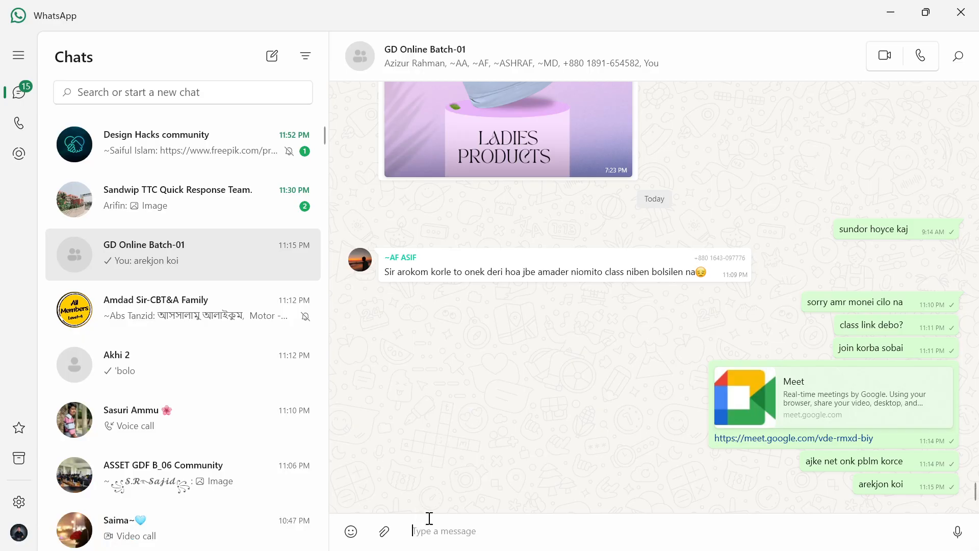
key("ctrl+v")
key("Return")
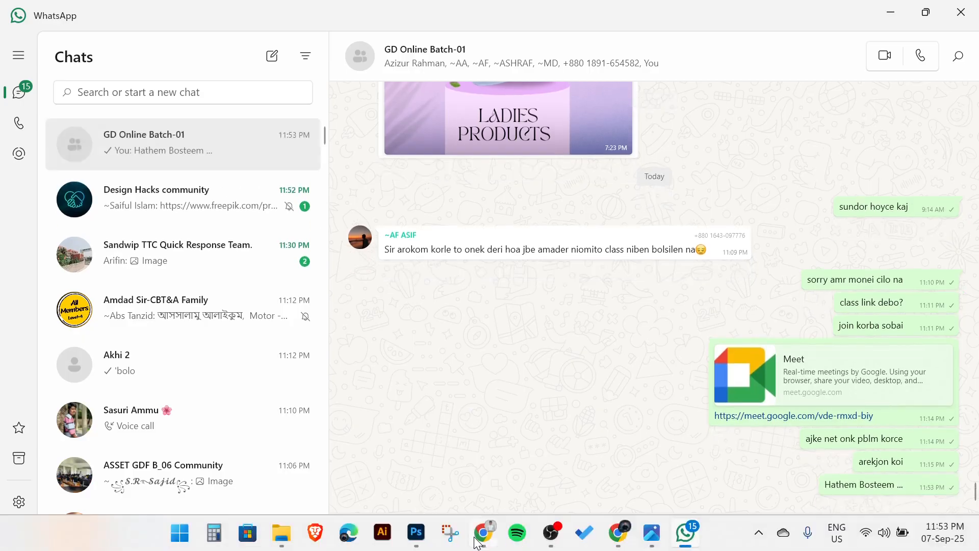
left_click(483, 536)
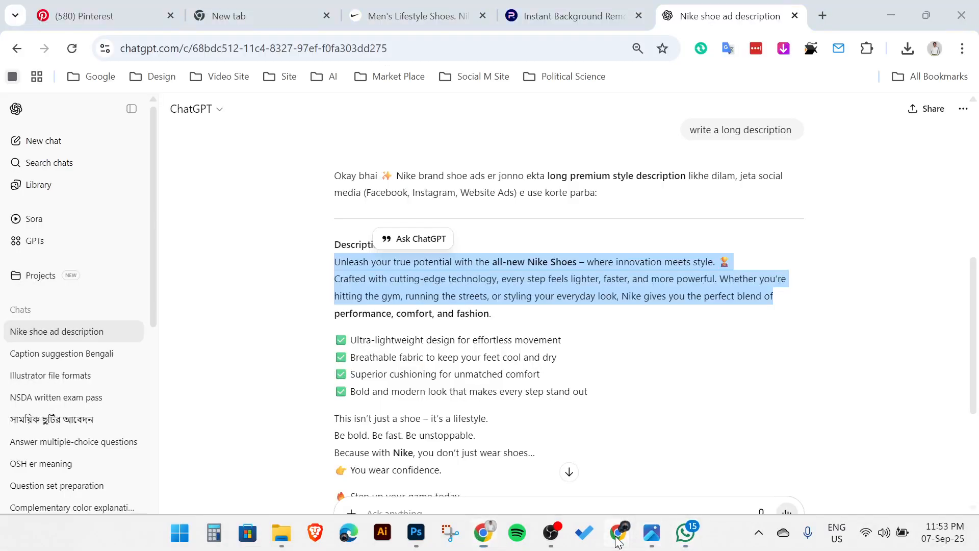
mouse_move(614, 533)
left_click(533, 433)
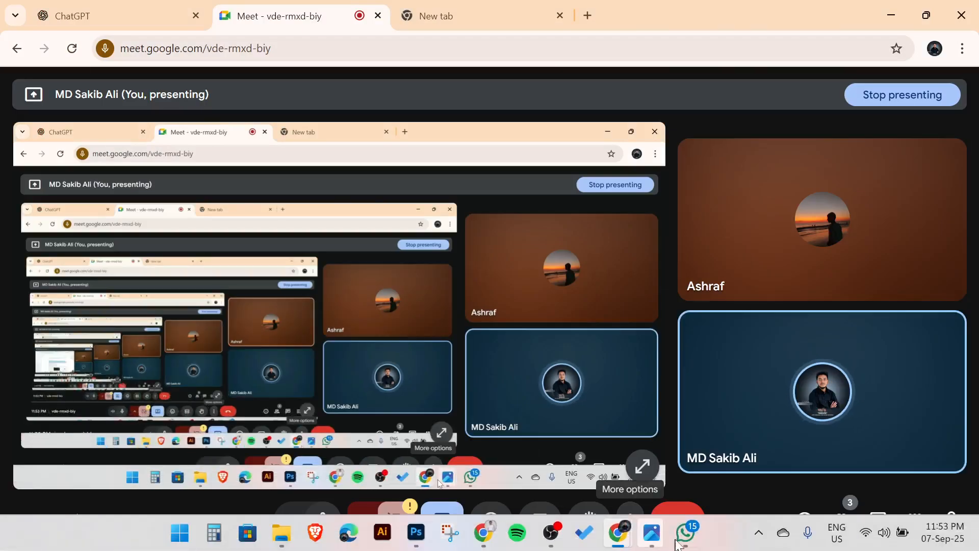
left_click(684, 542)
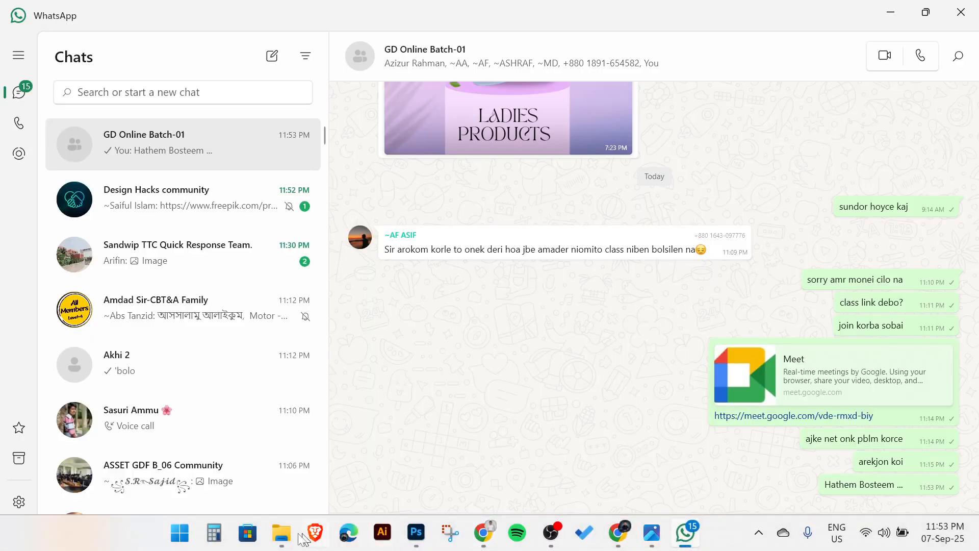
Switch back to Photoshop, cancel the accidental rotation of the reference's Follow us text, and deselect it
left_click(423, 538)
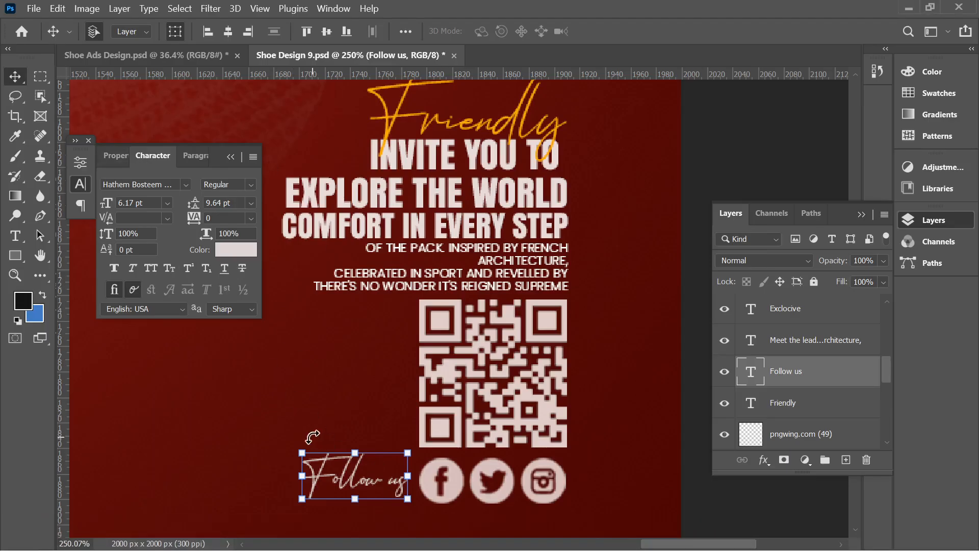
left_click_drag(322, 400, 325, 395)
left_click(697, 33)
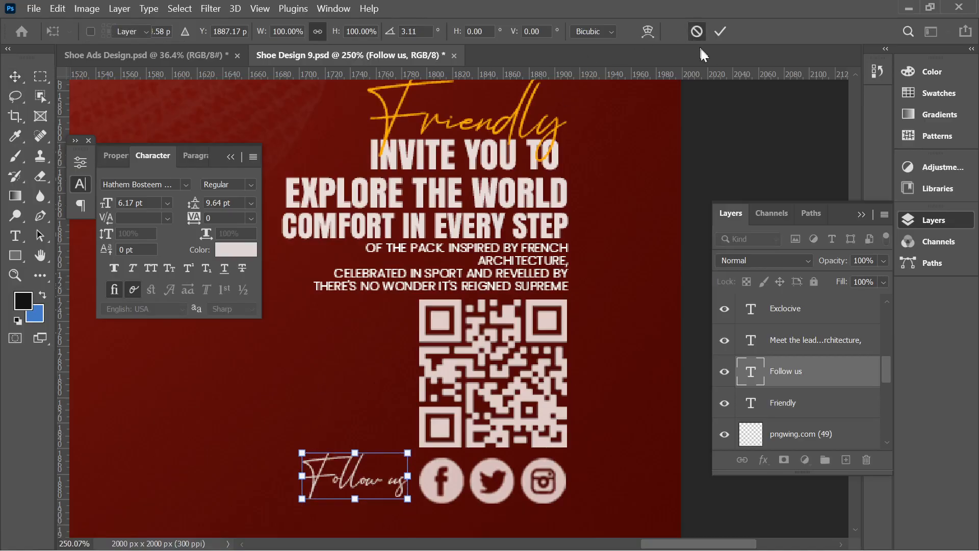
left_click(757, 169)
scroll(756, 169, "down", 3)
scroll(601, 154, "down", 5)
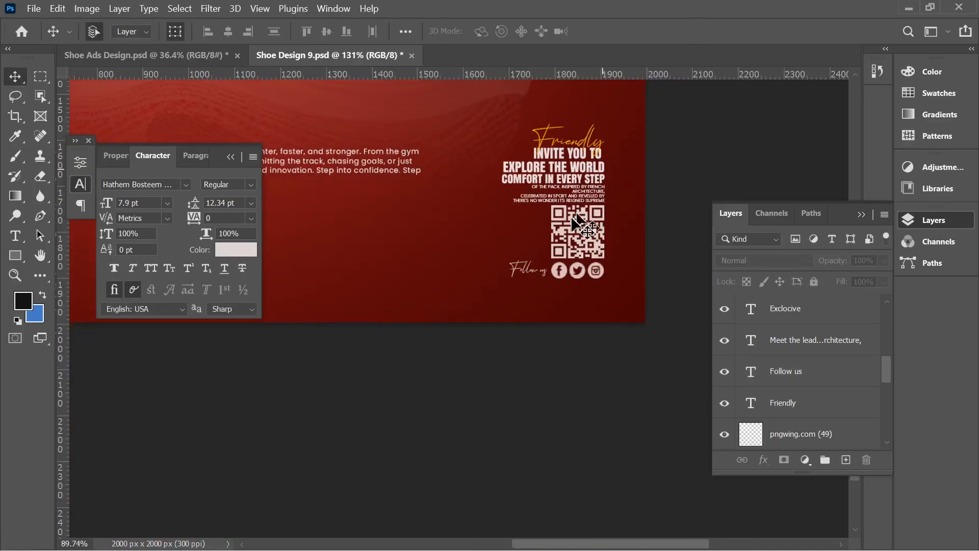
Select the reference's Exclocive text and copy its font name from the character settings
left_click(230, 157)
left_click_drag(228, 384, 458, 416)
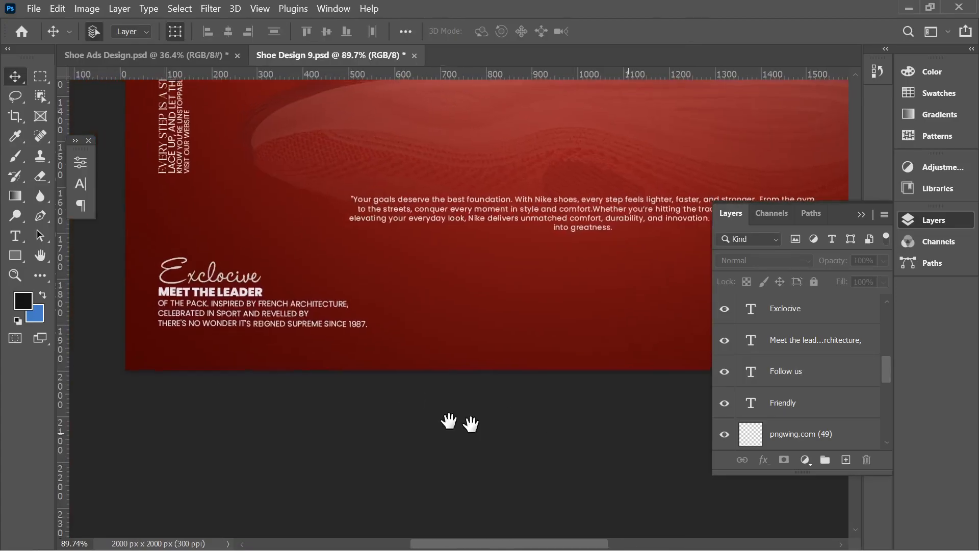
left_click(312, 314)
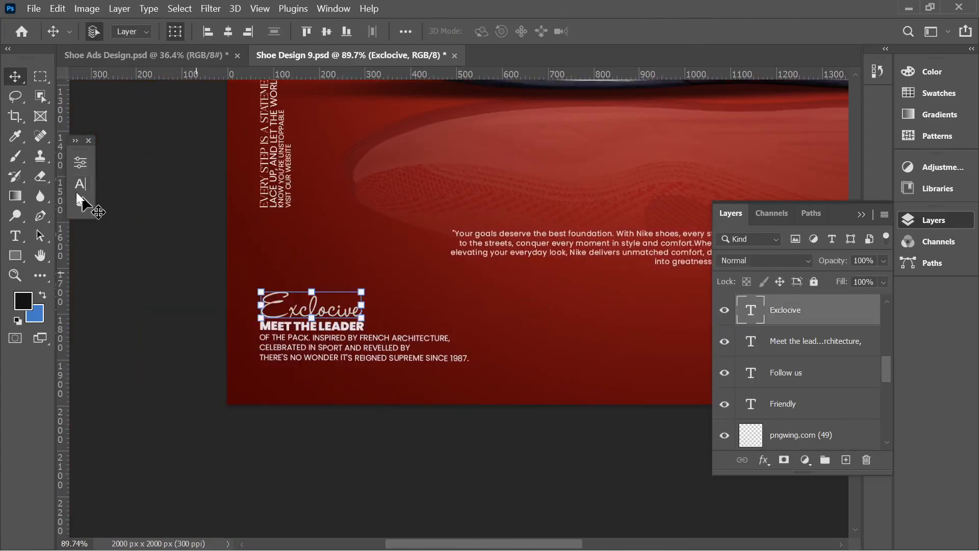
left_click(80, 163)
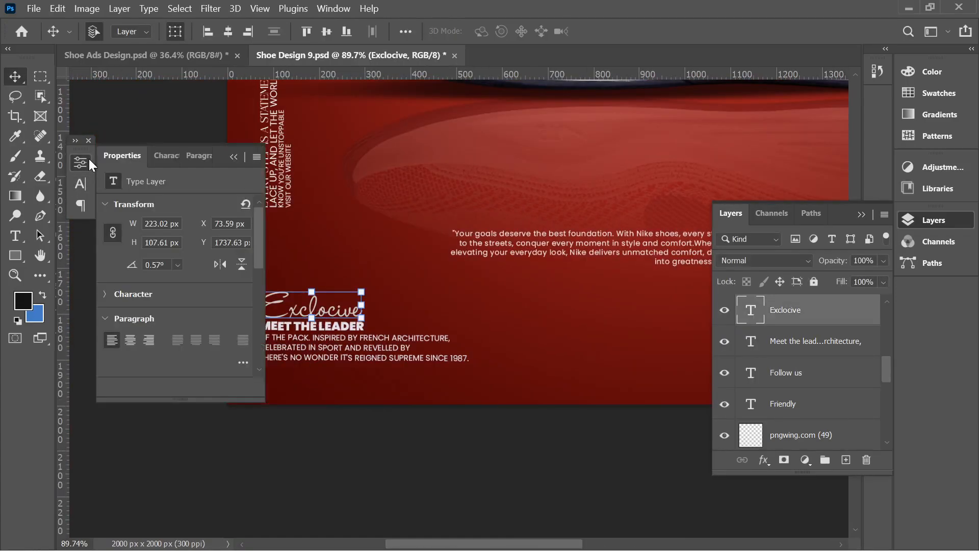
left_click(101, 296)
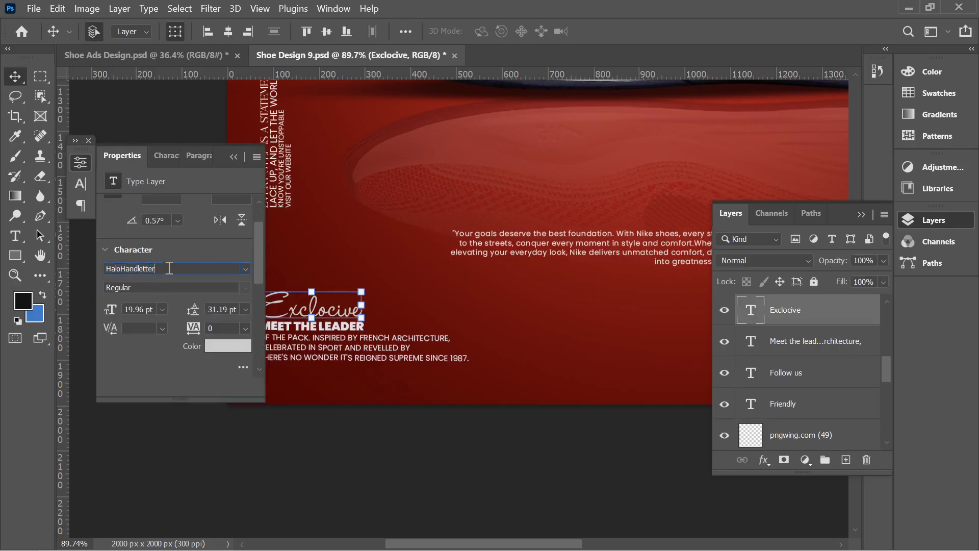
key("ctrl+c")
Switch to WhatsApp and send the copied font name HaloHandletter to the GD Online Batch-01 group chat
mouse_move(520, 547)
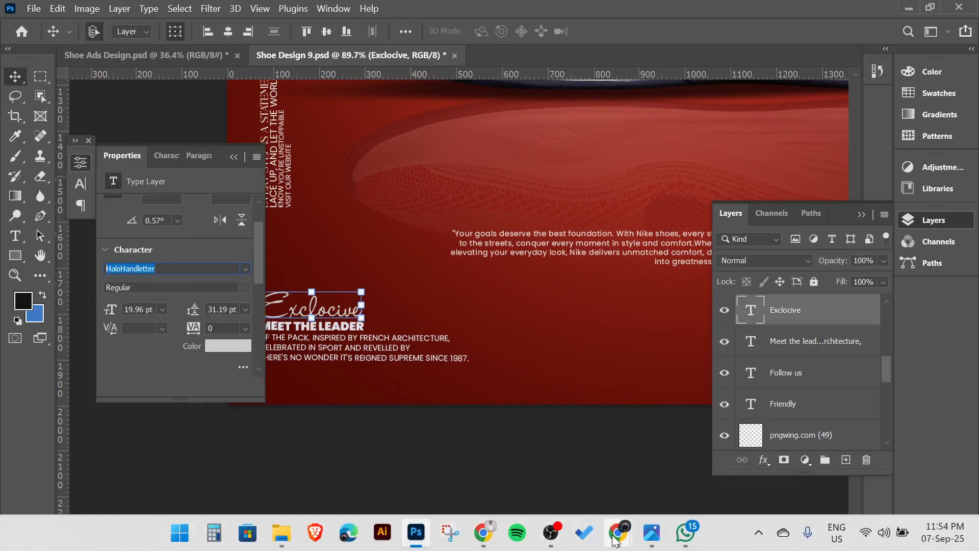
left_click(683, 533)
left_click(456, 529)
key("ctrl+v")
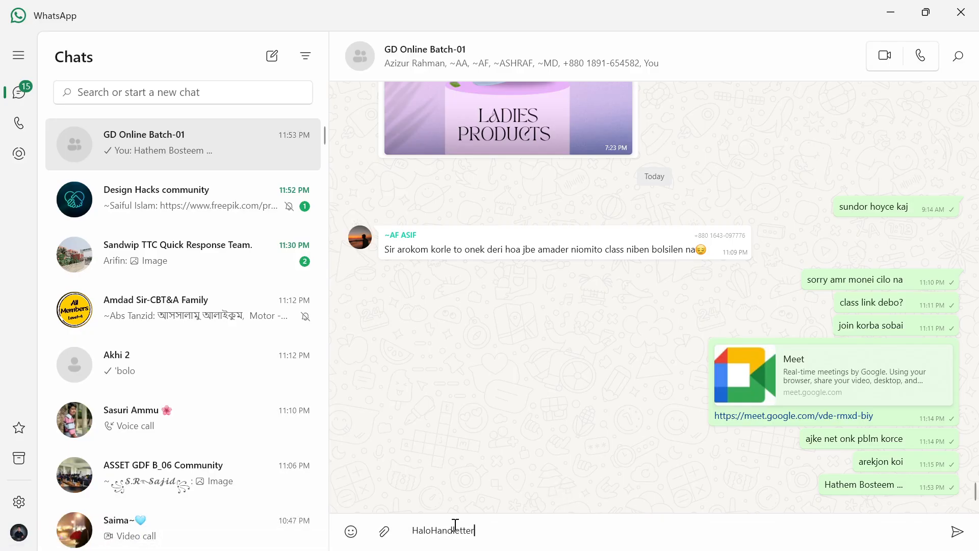
key("Return")
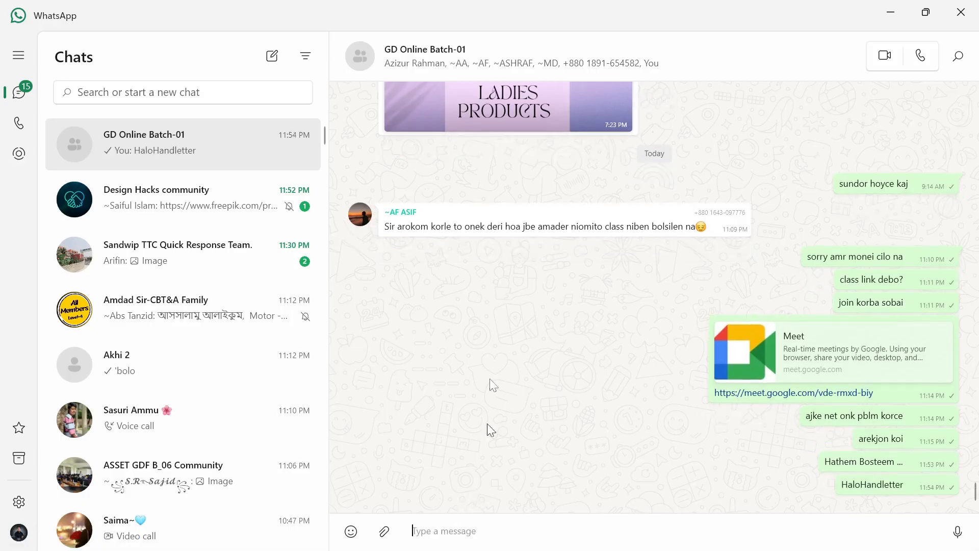
Switch back to the Shoe Design 9.psd reference in Photoshop and deselect the Exclocive text
mouse_move(427, 538)
left_click(491, 529)
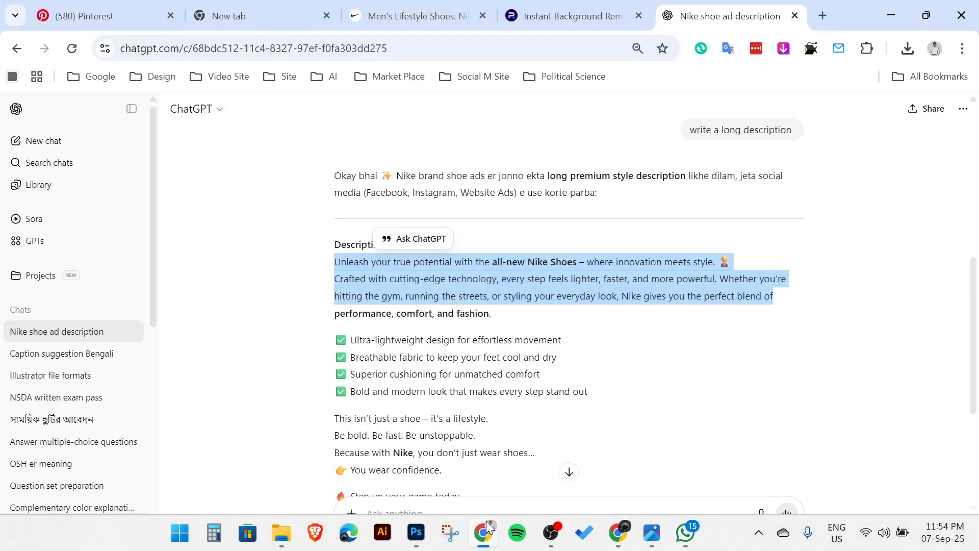
left_click(425, 534)
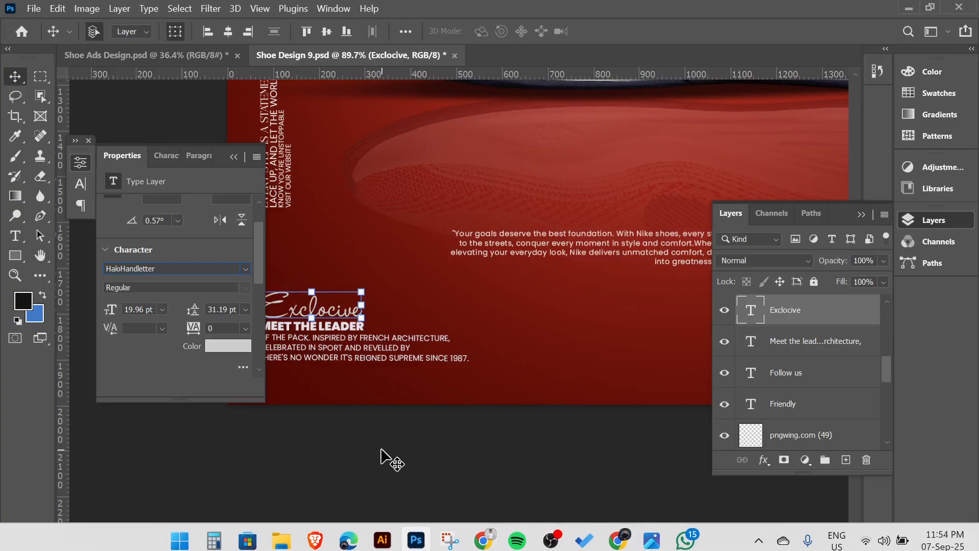
left_click(312, 485)
key("ctrl+0")
scroll(306, 479, "down", 2)
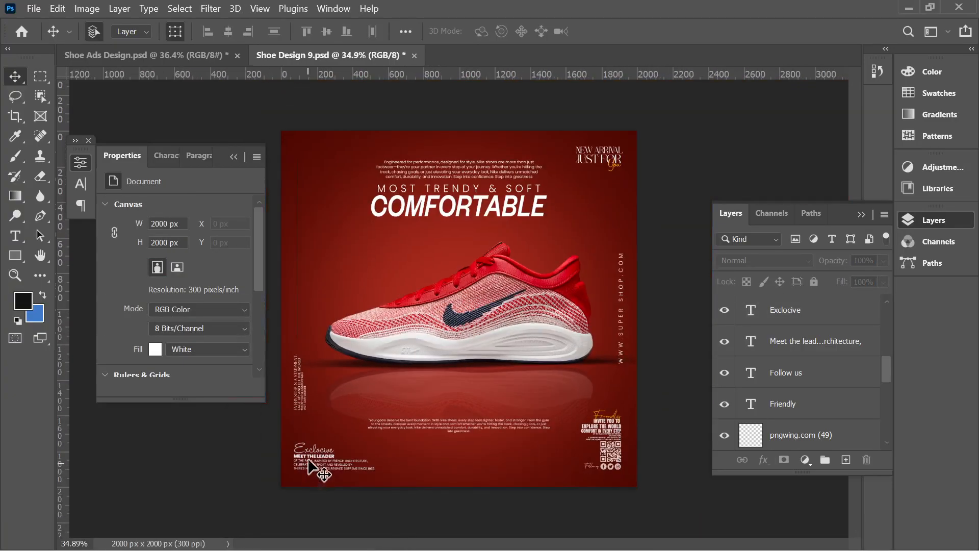
Examine the reference's vertical Every step is a statement text and the surrounding layout, leaving the text deselected
left_click(301, 407)
scroll(300, 408, "up", 3)
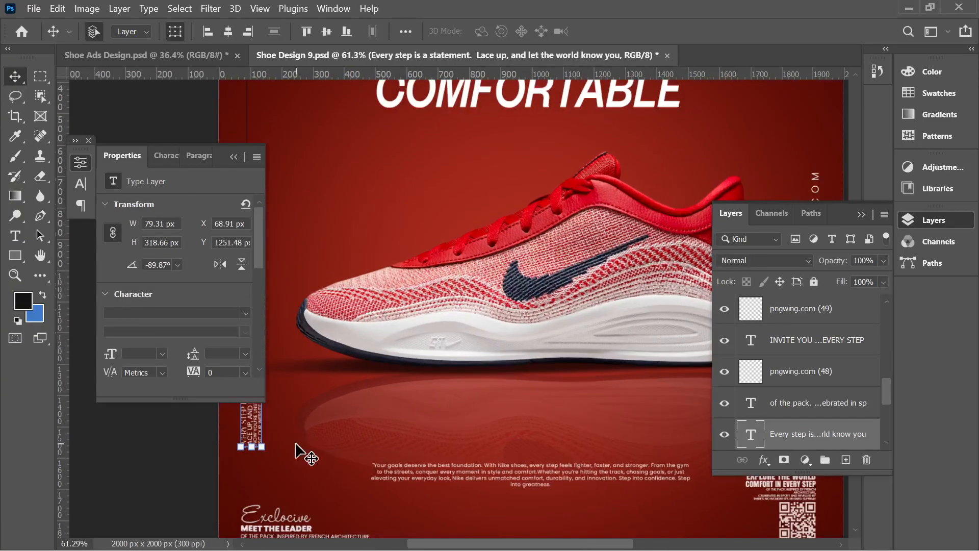
left_click(234, 157)
scroll(245, 459, "down", 3)
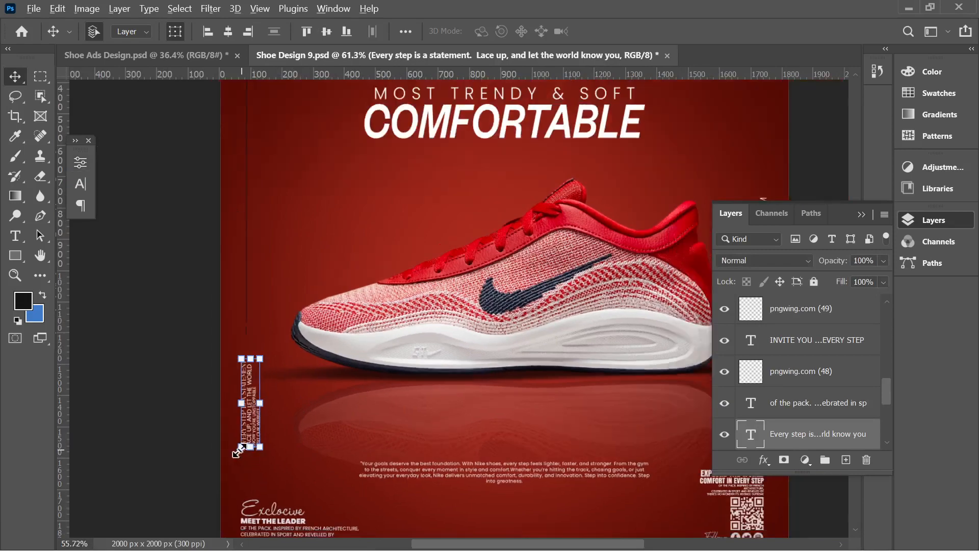
scroll(648, 449, "up", 2)
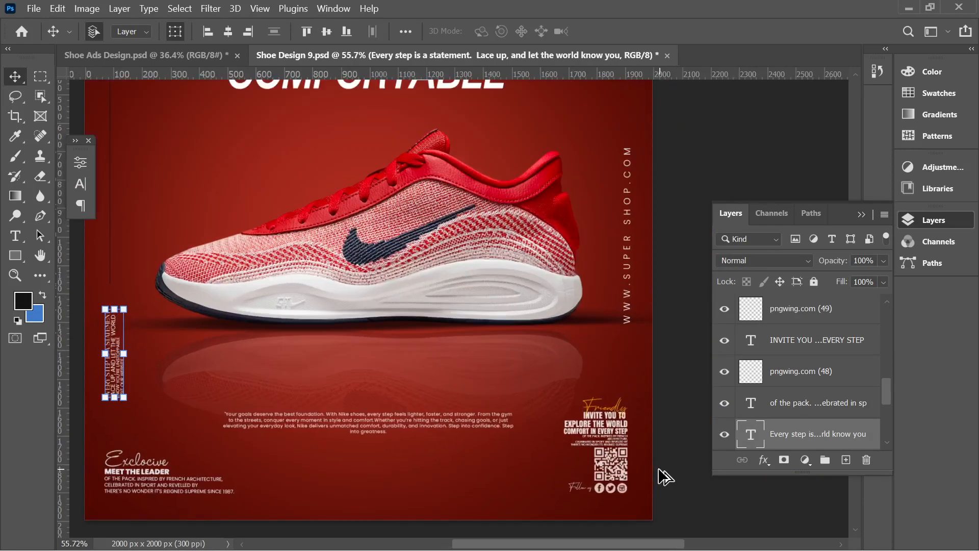
left_click_drag(674, 473, 553, 455)
scroll(437, 447, "up", 3)
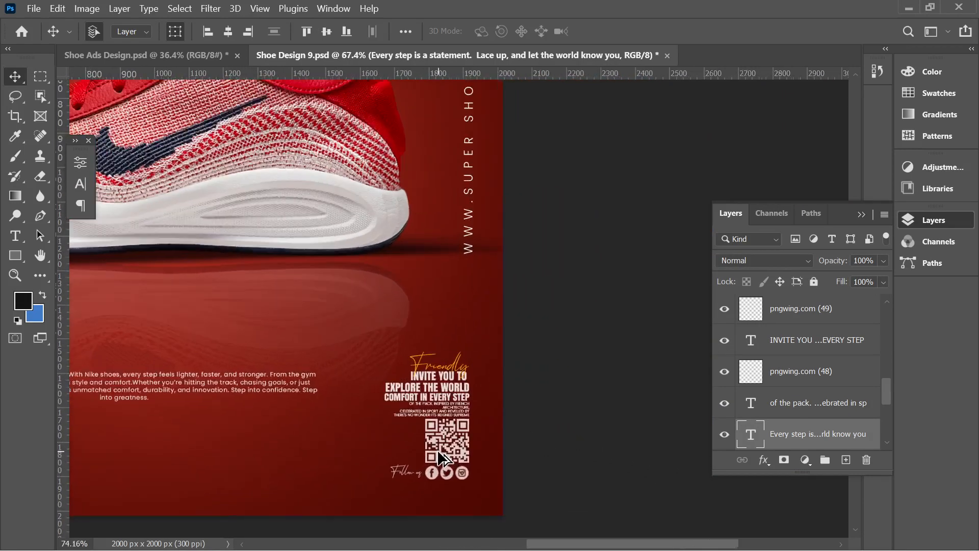
left_click(575, 449)
Examine the reference's Friendly block, checking its QR code and social media icon layers, and leave everything deselected
scroll(410, 426, "up", 2)
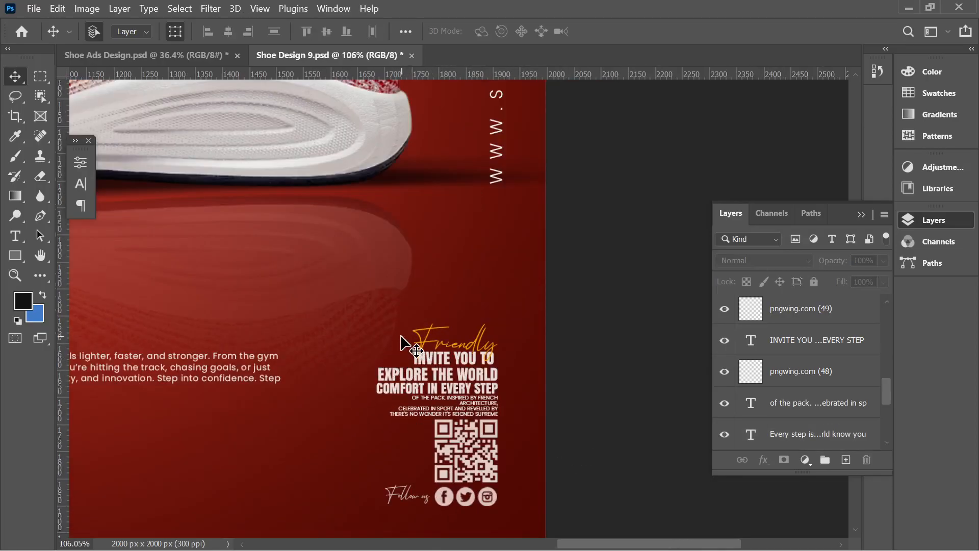
left_click_drag(400, 336, 515, 518)
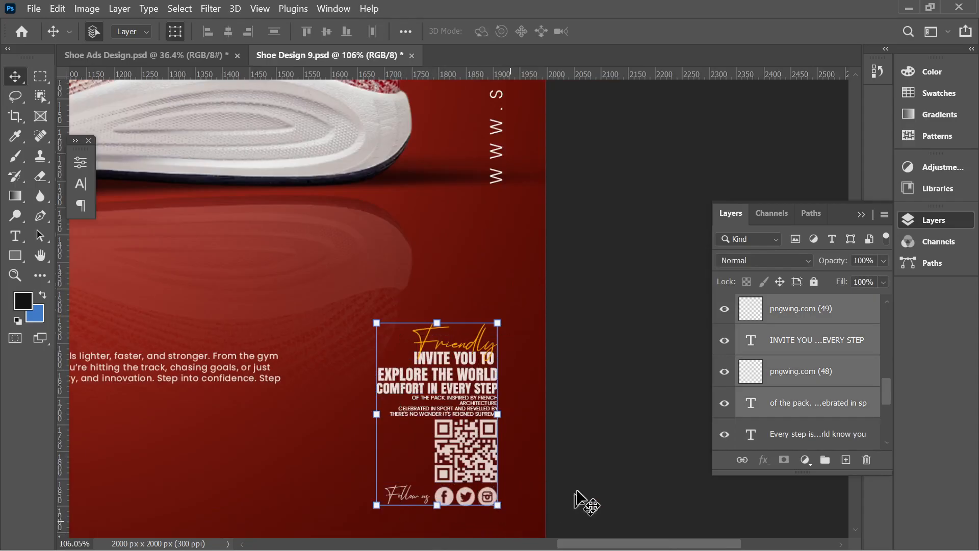
left_click(577, 497)
scroll(475, 485, "up", 5)
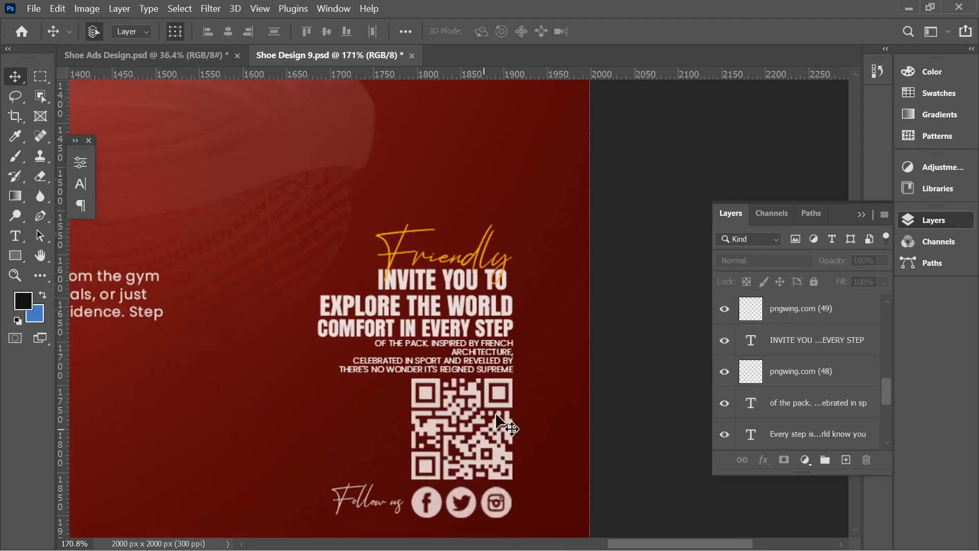
left_click(464, 421)
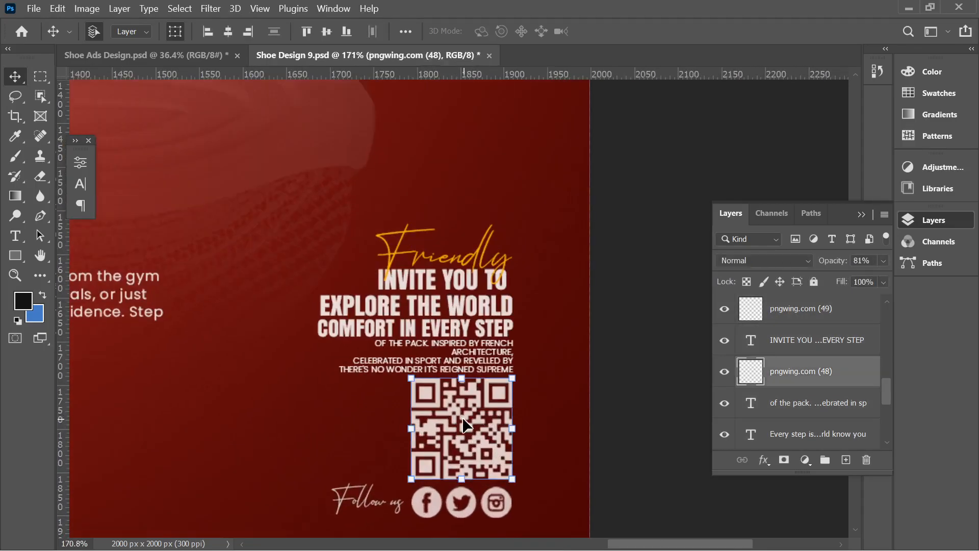
left_click(501, 503)
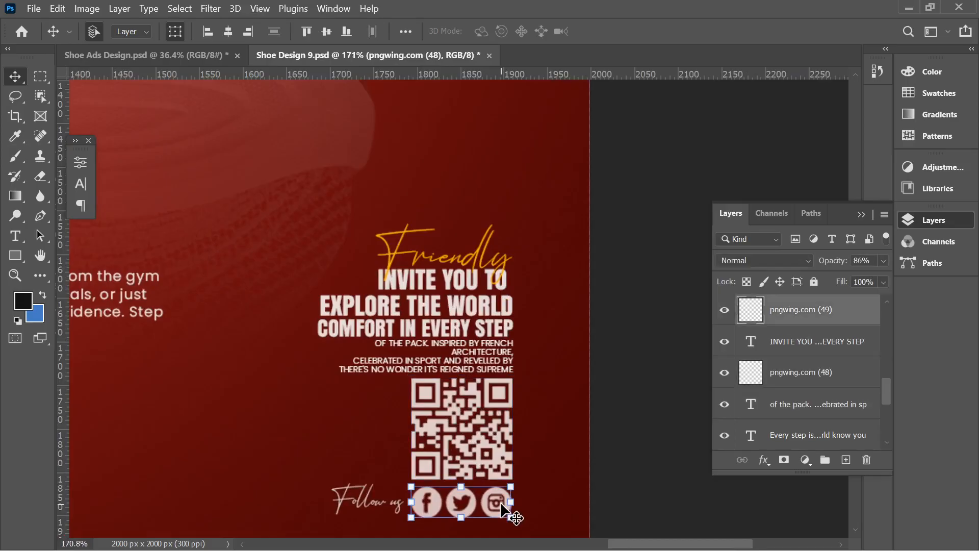
left_click(587, 497)
scroll(478, 439, "down", 5)
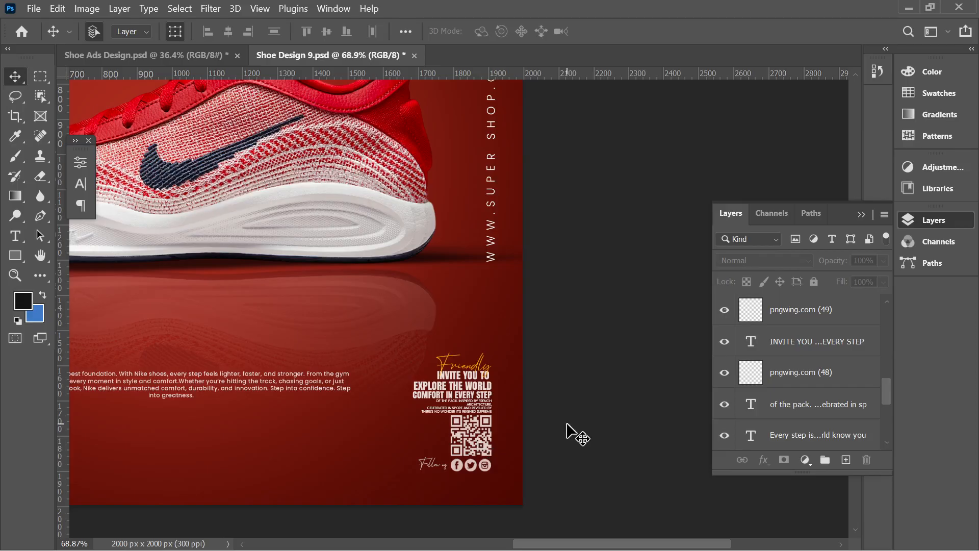
Switch to Chrome and search Google for "qr code png" in a new tab
left_click(484, 534)
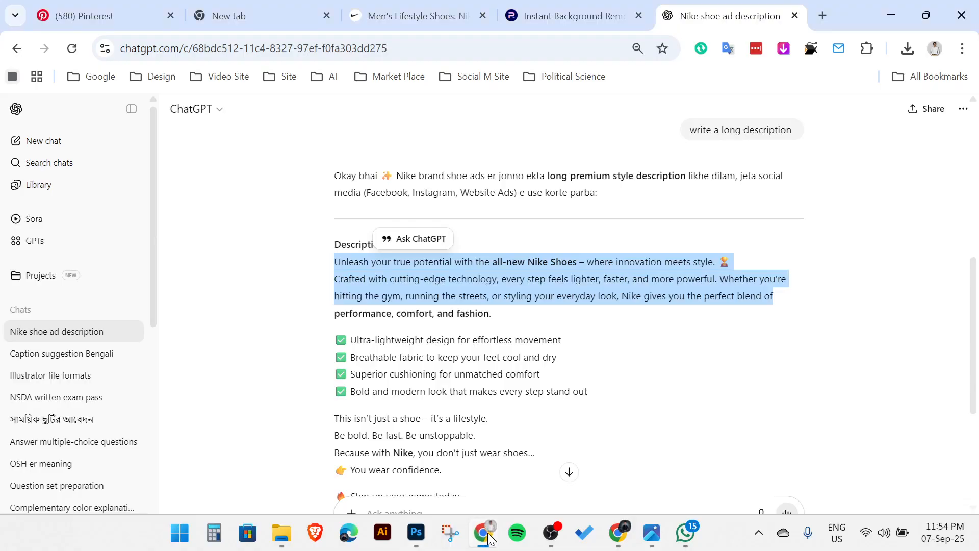
left_click(823, 17)
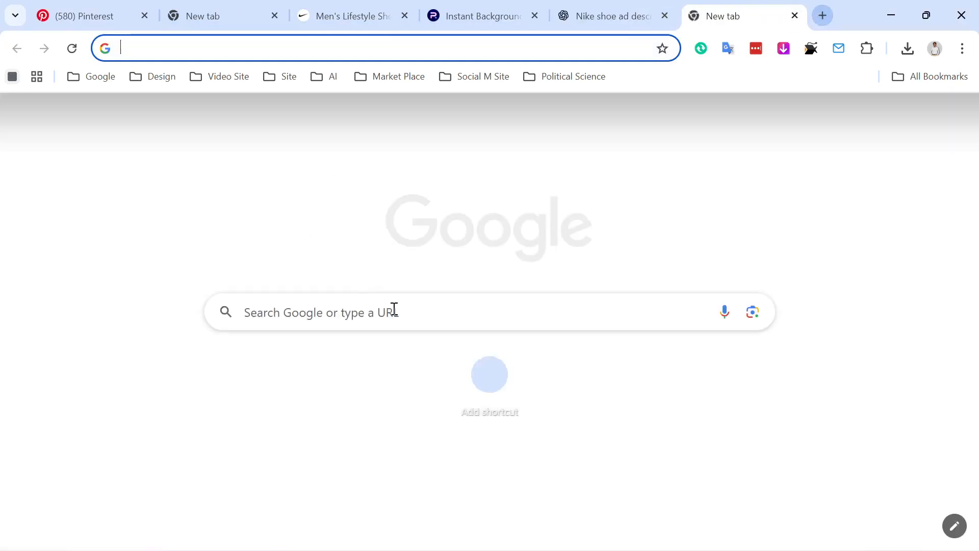
left_click(373, 311)
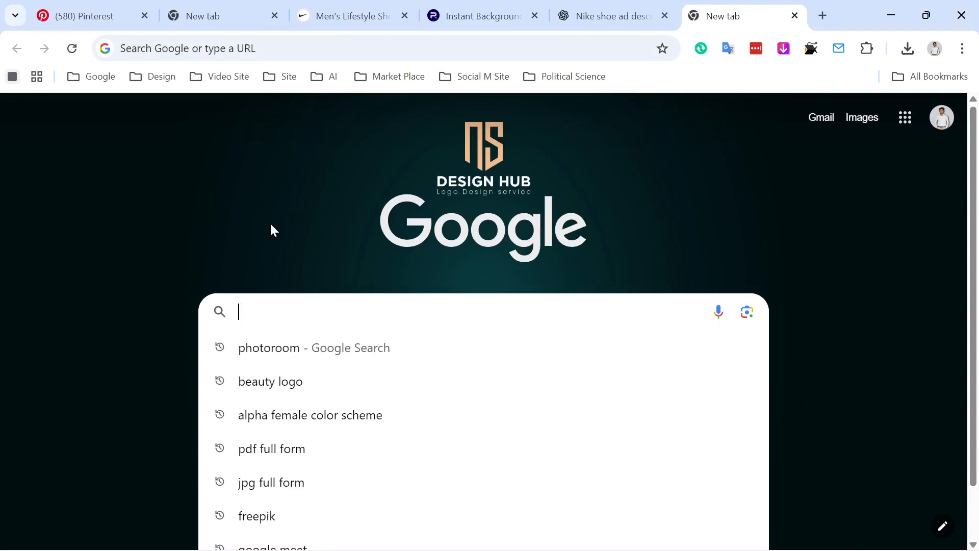
type("o")
key("Escape")
type("qe")
key("BackSpace")
type("r ")
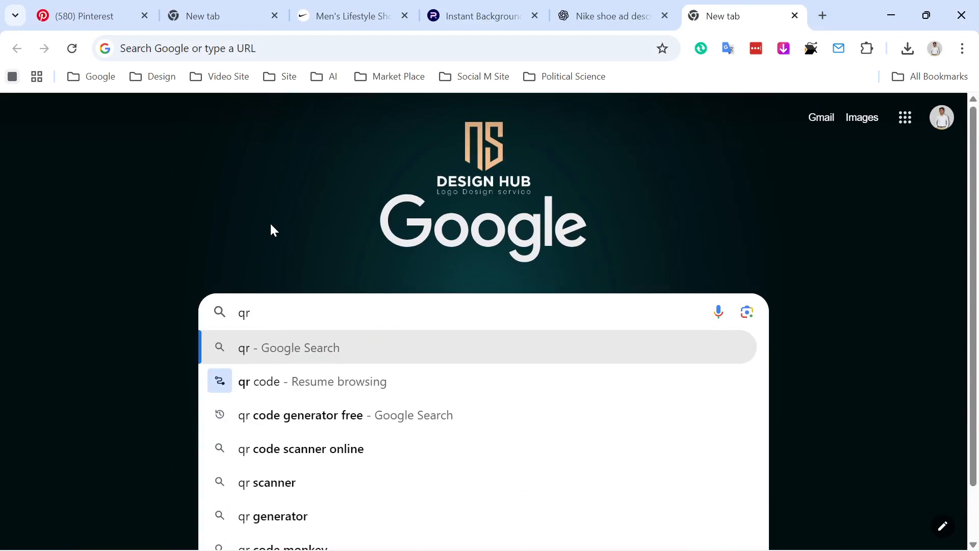
type("code ")
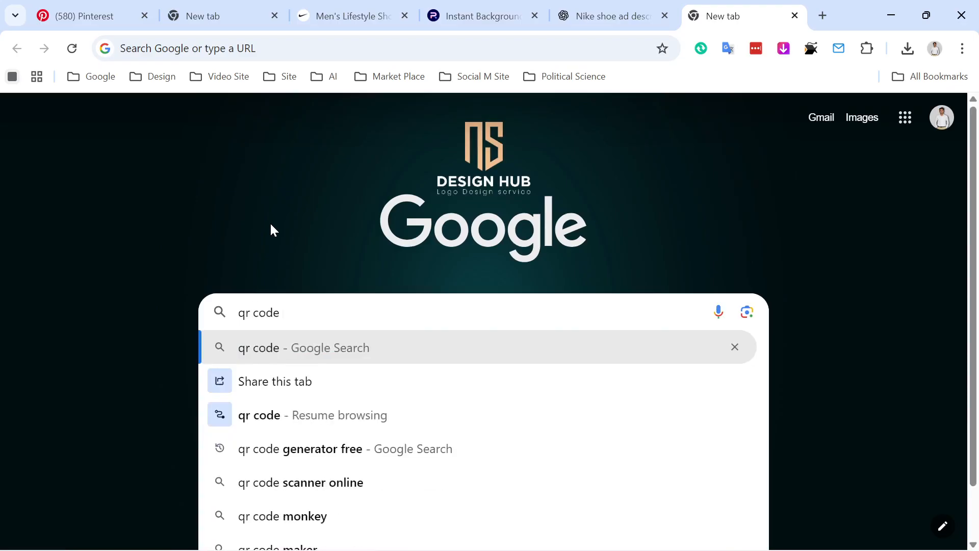
type("png")
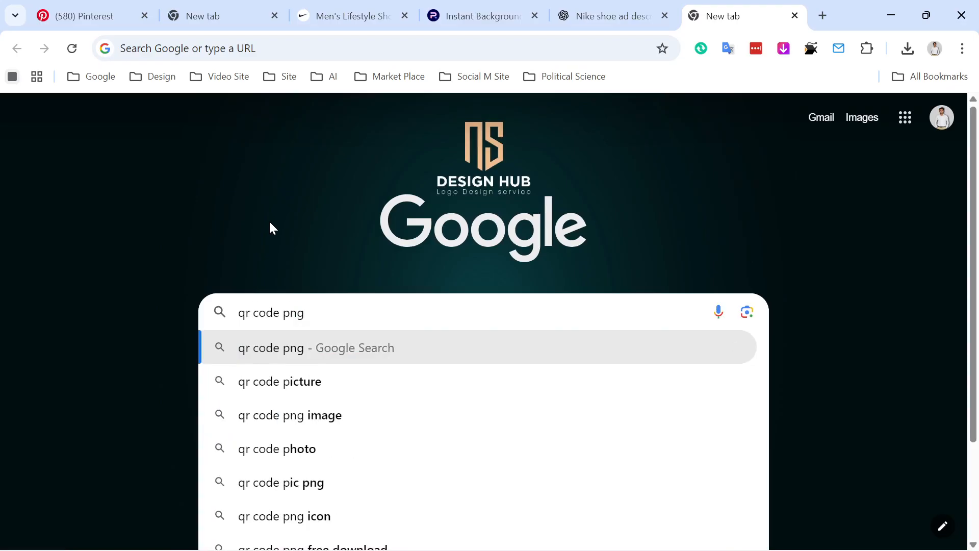
key("Return")
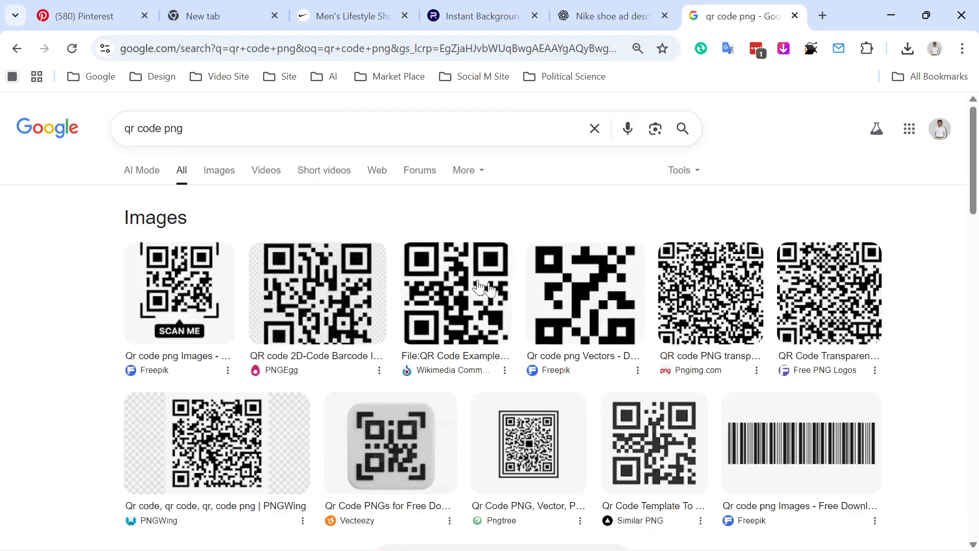
Preview the Freepik and PNGWing QR code results, comparing their enlarged images and related suggestions
left_click(587, 302)
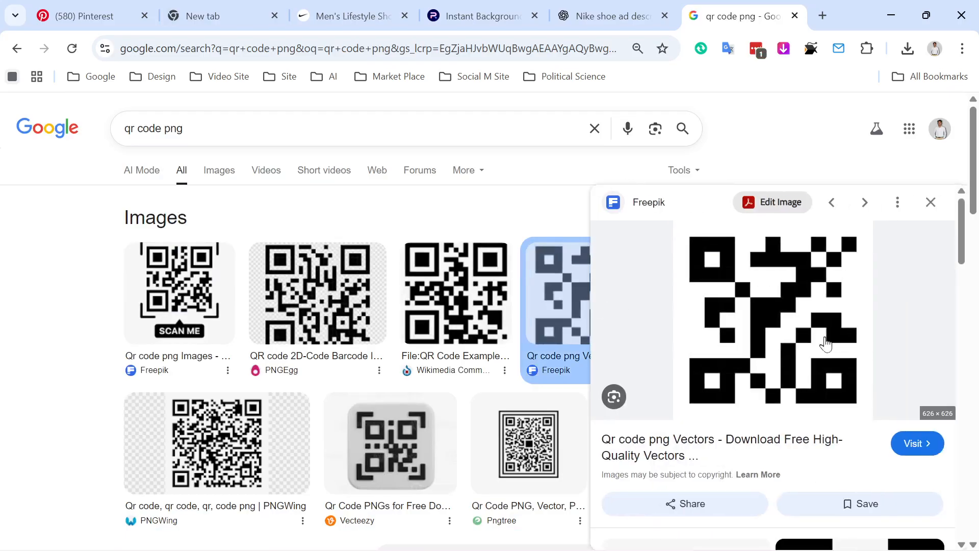
scroll(744, 329, "down", 3)
scroll(744, 329, "up", 3)
scroll(744, 329, "down", 6)
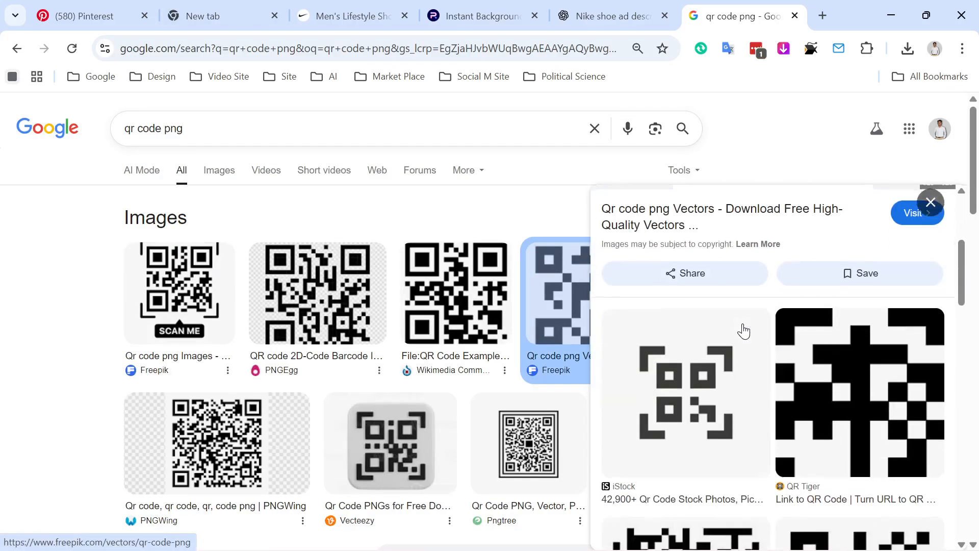
scroll(723, 364, "up", 6)
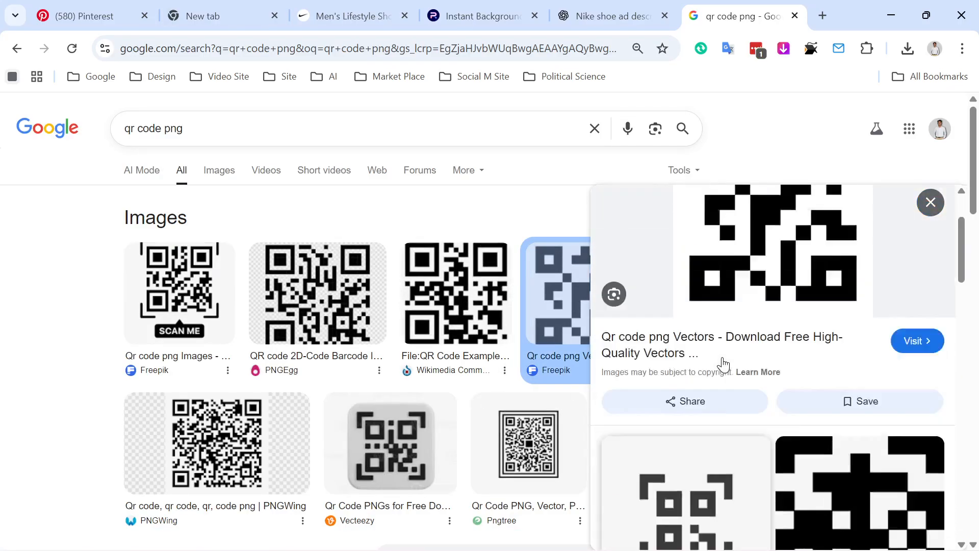
scroll(365, 395, "down", 3)
left_click(200, 298)
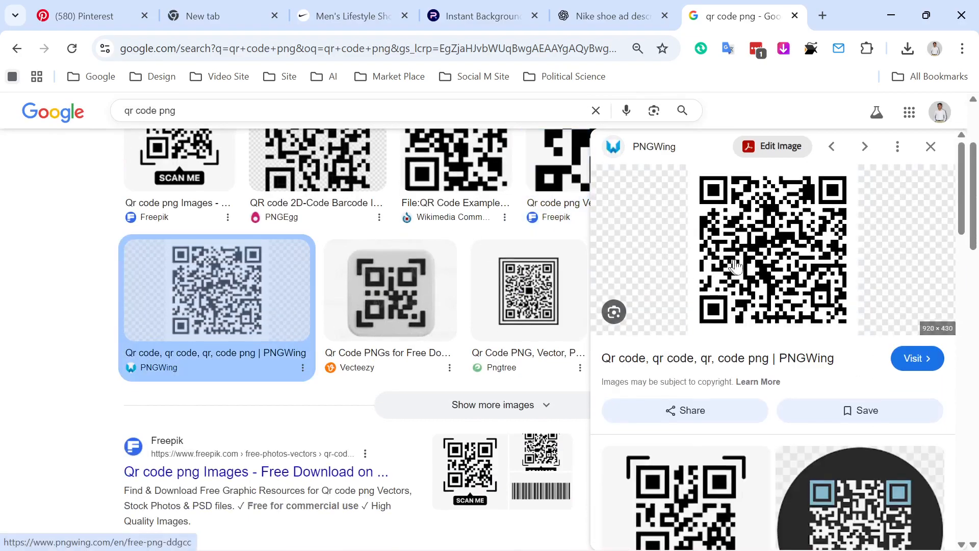
scroll(755, 313, "down", 4)
scroll(726, 328, "up", 6)
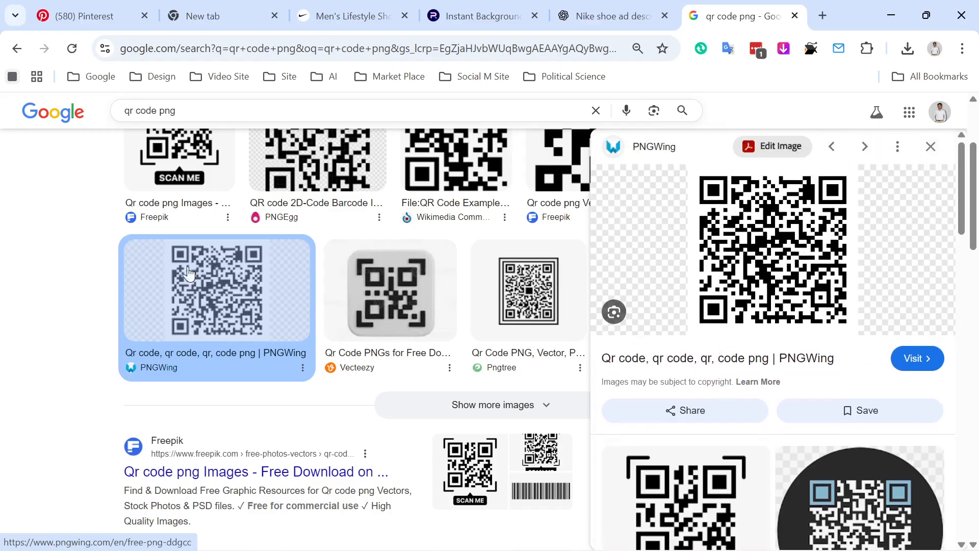
scroll(213, 301, "up", 3)
left_click(213, 301)
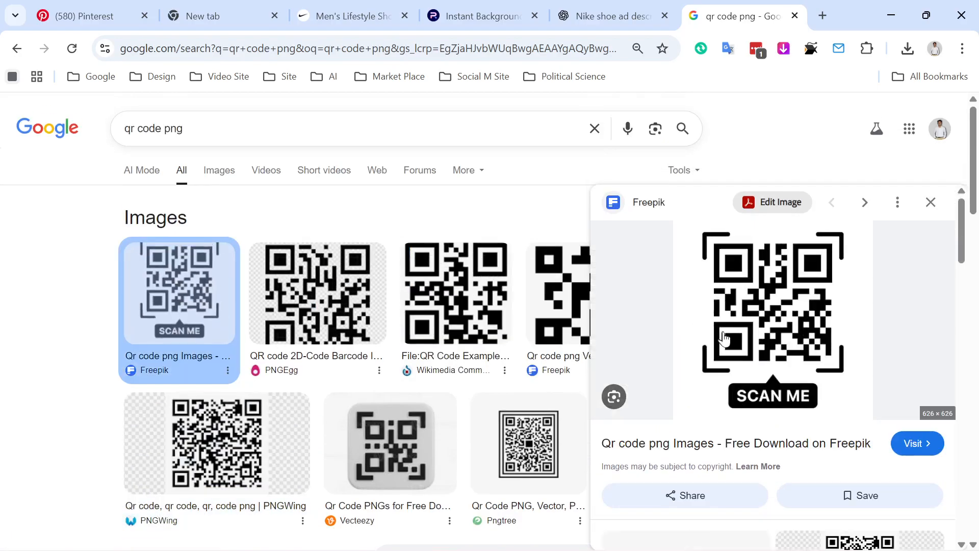
scroll(733, 343, "down", 2)
scroll(733, 343, "up", 2)
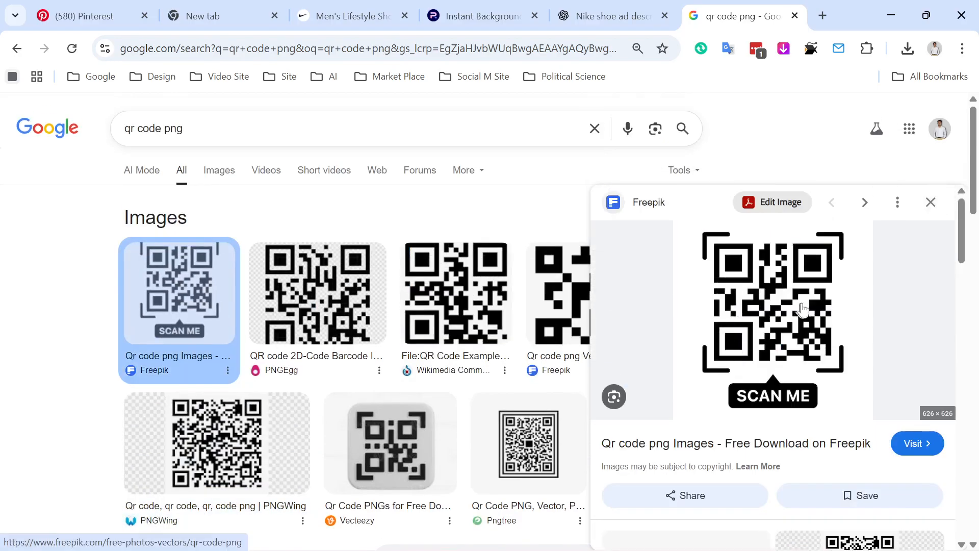
scroll(765, 326, "down", 5)
scroll(814, 360, "up", 5)
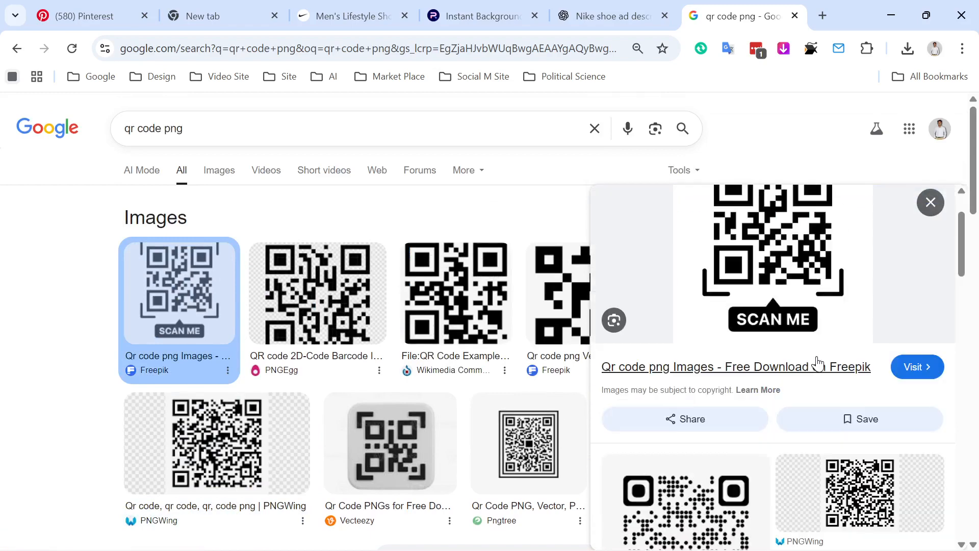
Preview the Wikimedia Commons QR code and save it as the PNG image QR_Code_Example.svg in the Downloads folder
left_click(491, 303)
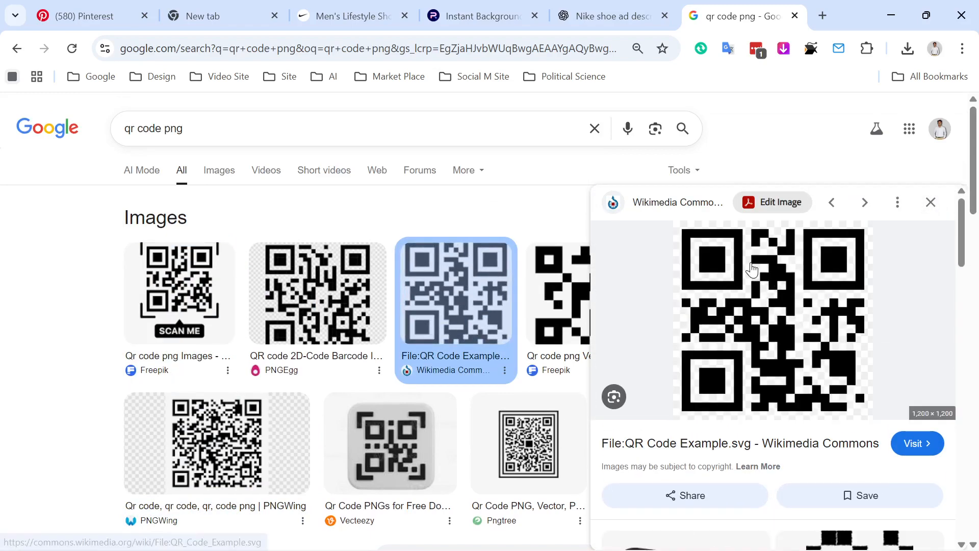
right_click(754, 276)
left_click(826, 355)
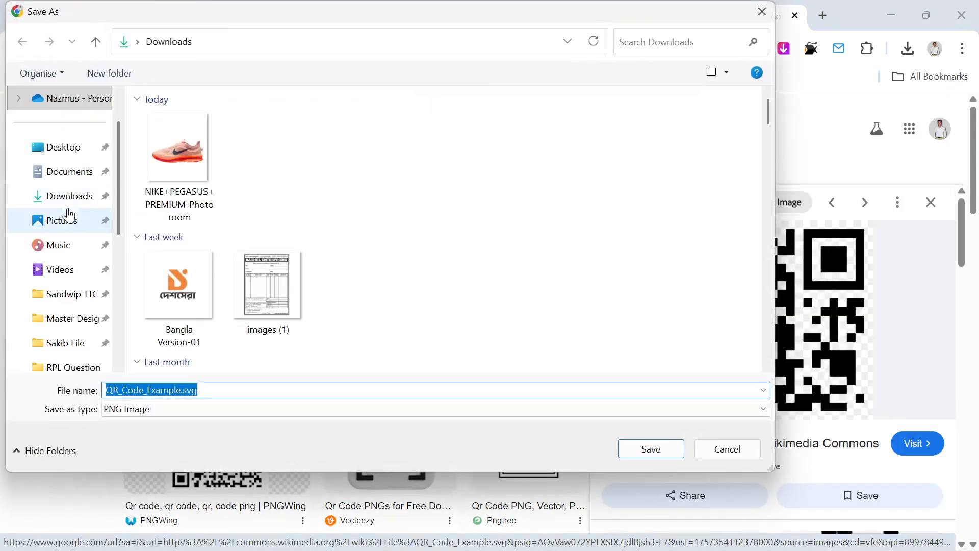
left_click(649, 460)
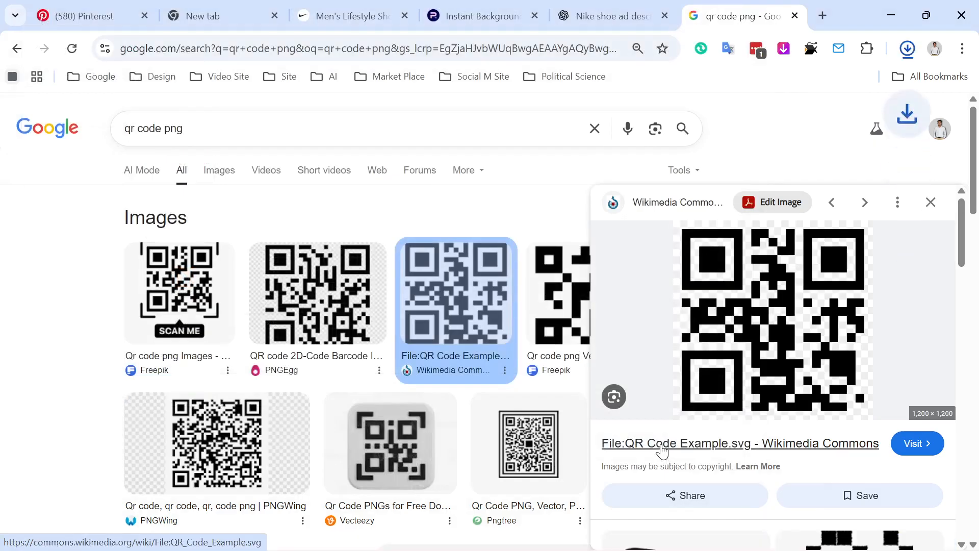
Place the downloaded QR_Code_Example.svg image into the Shoe Design 9.psd document in Photoshop
left_click_drag(790, 86, 468, 405)
scroll(466, 399, "down", 5)
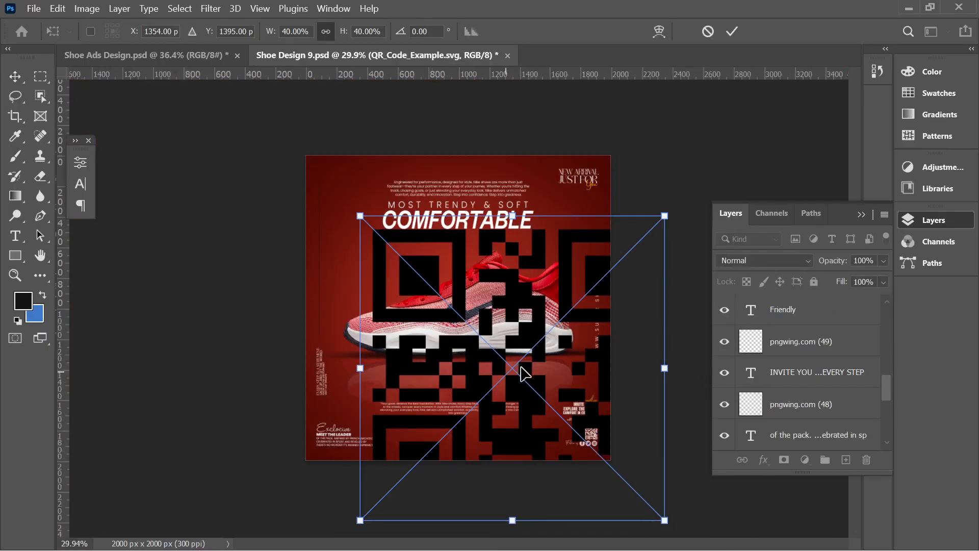
left_click_drag(520, 371, 211, 53)
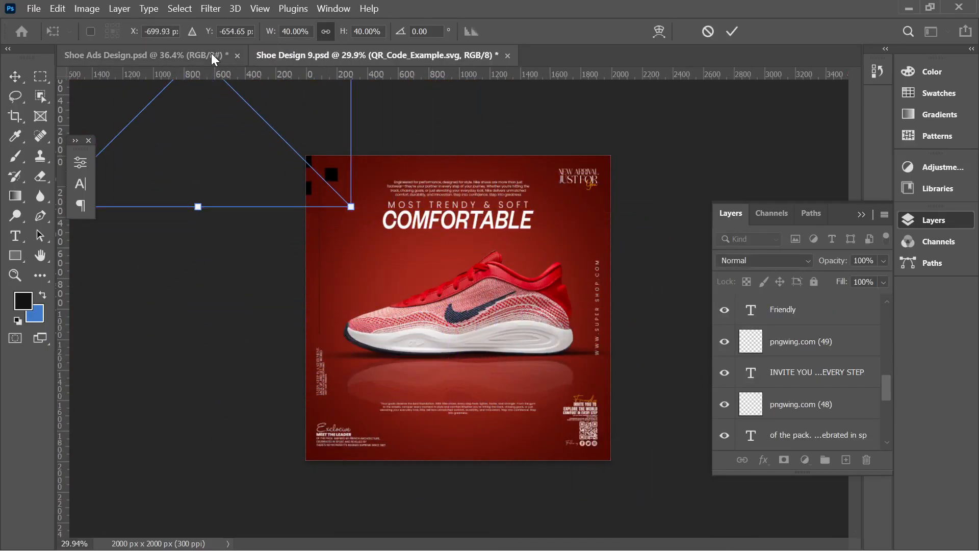
left_click(733, 32)
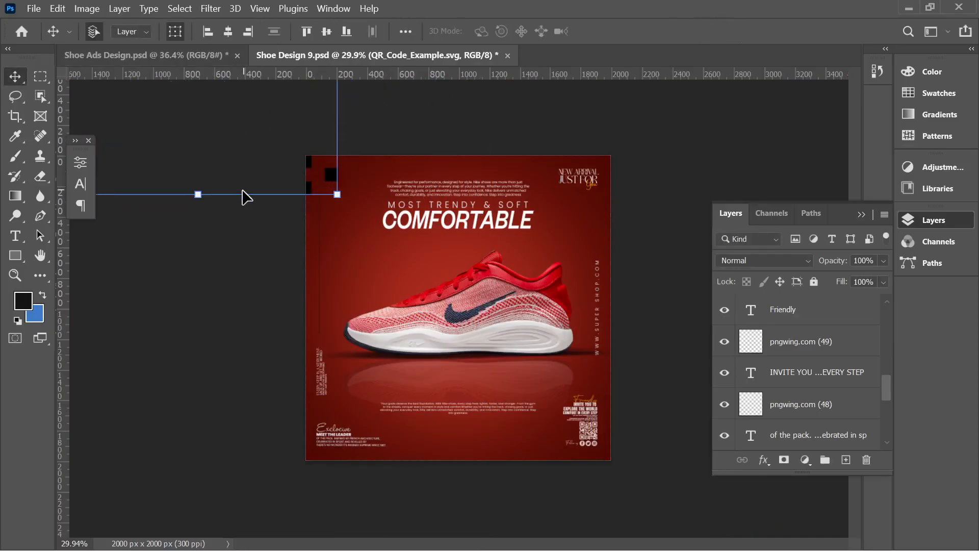
Scale the placed QR code down to about a quarter of its size, position it over the shoe and leave everything deselected
left_click_drag(209, 197, 455, 430)
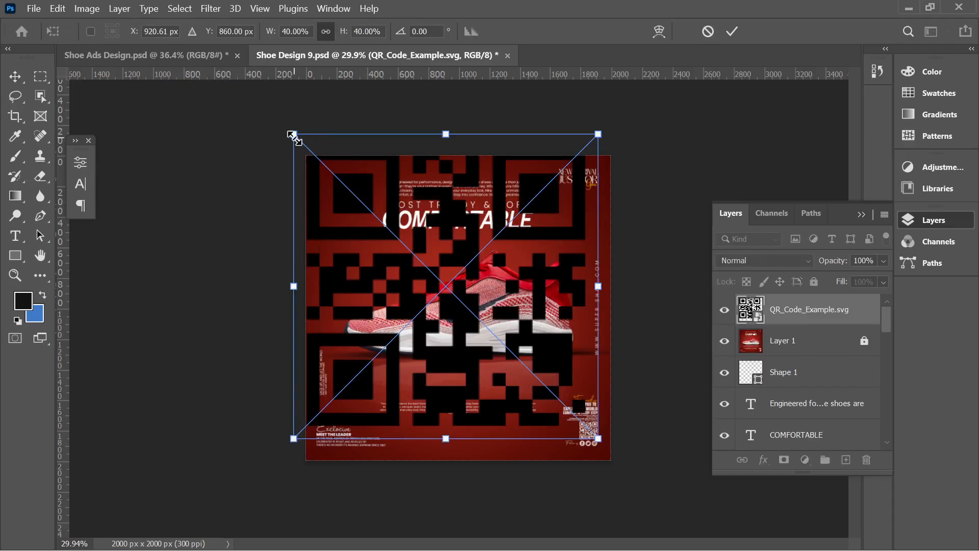
left_click_drag(293, 134, 524, 364)
left_click_drag(569, 412, 328, 169)
left_click(728, 33)
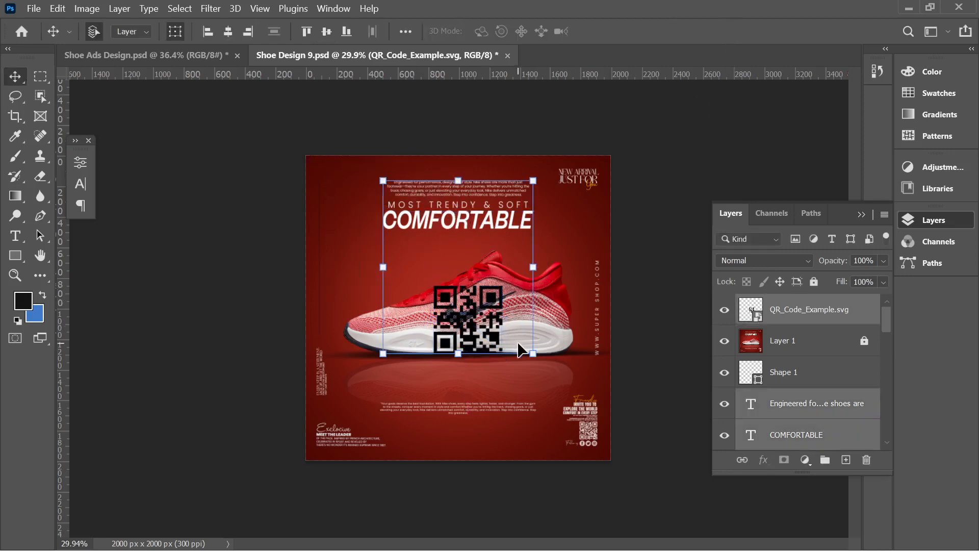
left_click(690, 260)
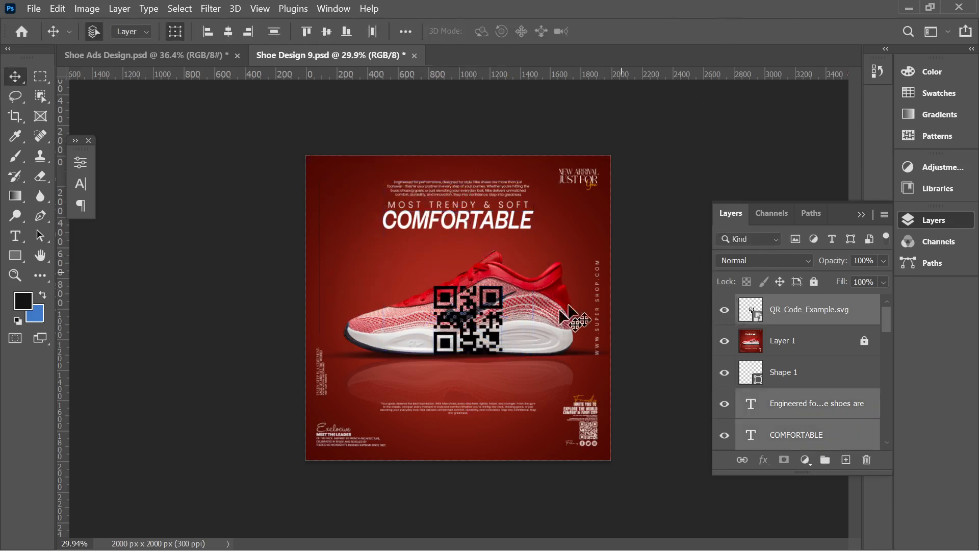
Copy the QR code from Shoe Design 9.psd into Shoe Ads Design.psd and undo the unintended move of the background fill
left_click(474, 321)
left_click_drag(476, 323, 200, 55)
left_click_drag(360, 219, 540, 432)
key("ctrl+z")
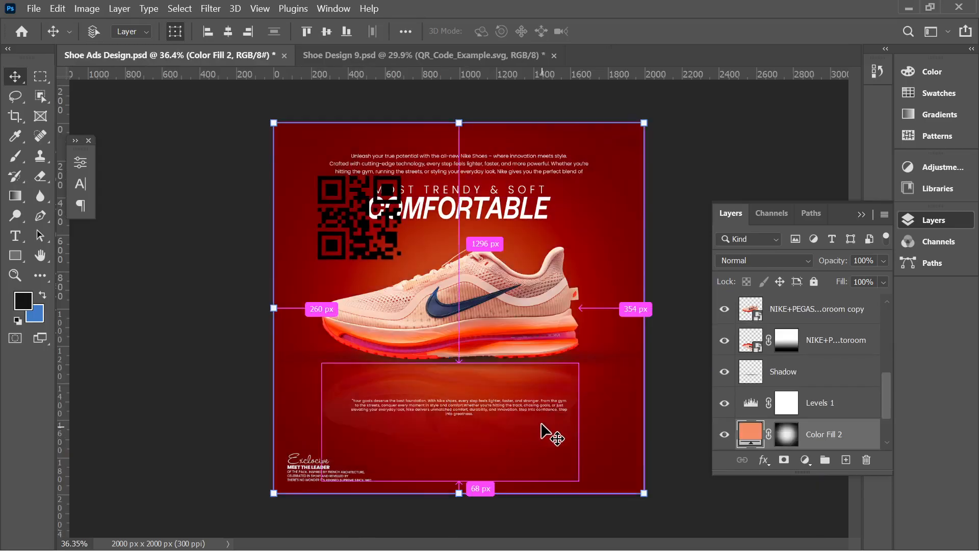
Lock the Color Fill 2 and Color Fill 1 background layers
left_click(814, 281)
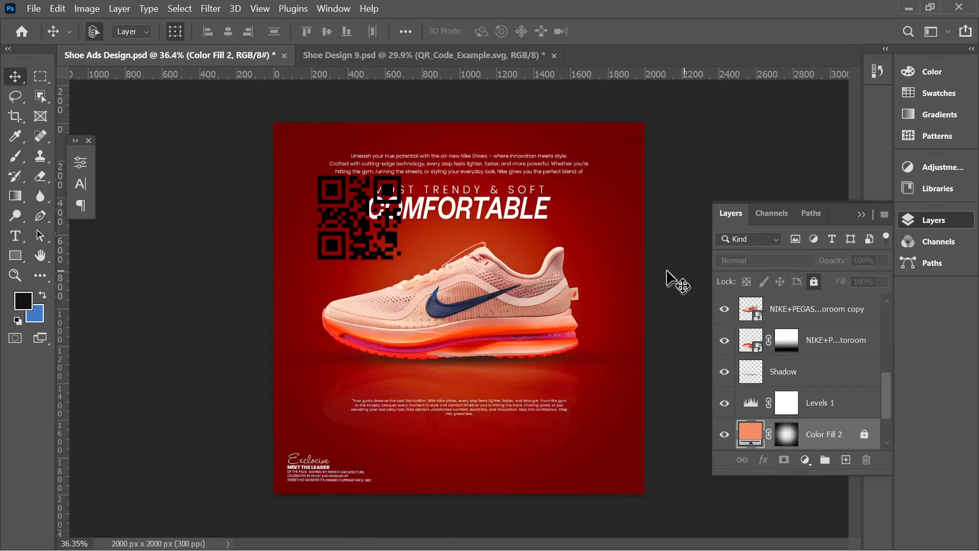
left_click_drag(663, 266, 657, 306)
left_click_drag(678, 433, 617, 368)
left_click_drag(658, 333, 531, 323)
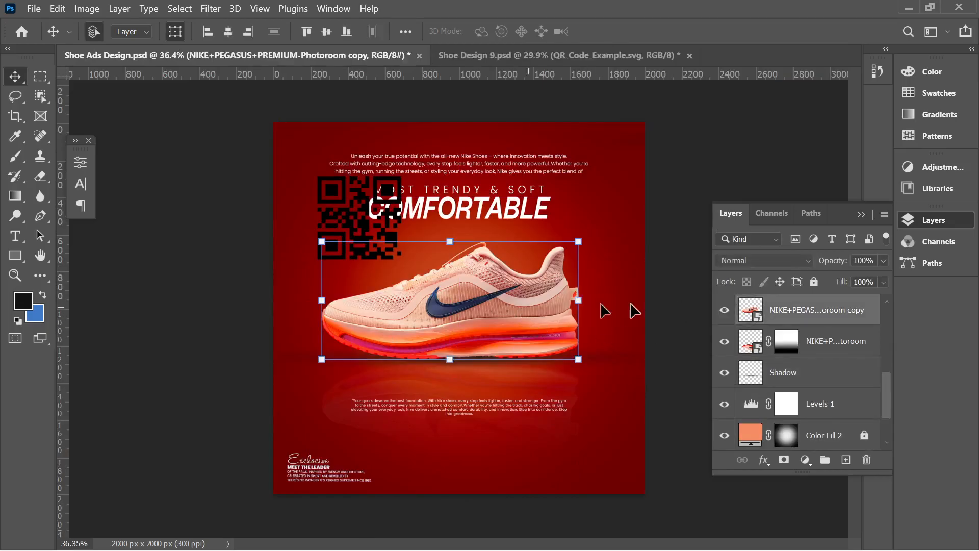
left_click(628, 353)
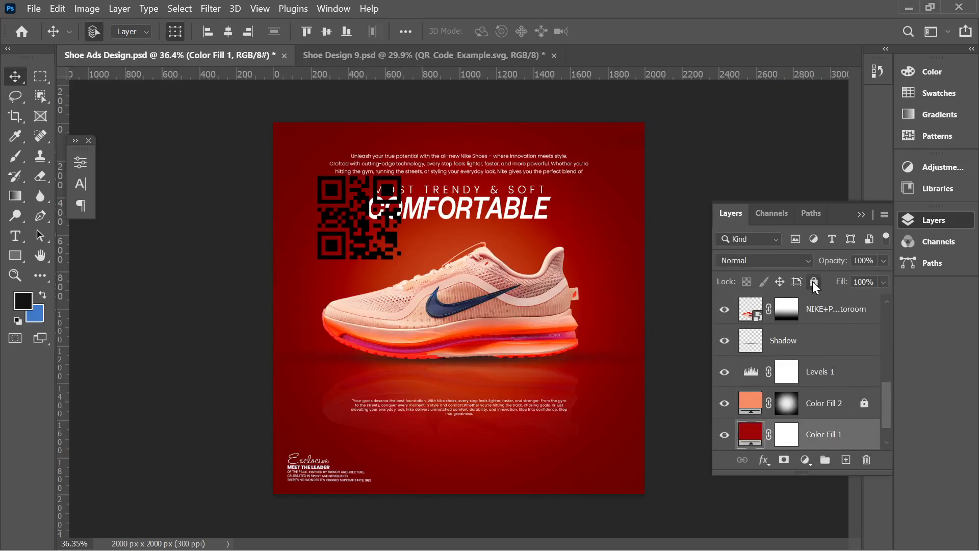
Move the QR code to the advertisement's lower-right corner and scale it down to about 185 px wide
left_click_drag(360, 234, 570, 430)
left_click_drag(594, 462, 606, 478)
scroll(605, 478, "up", 4)
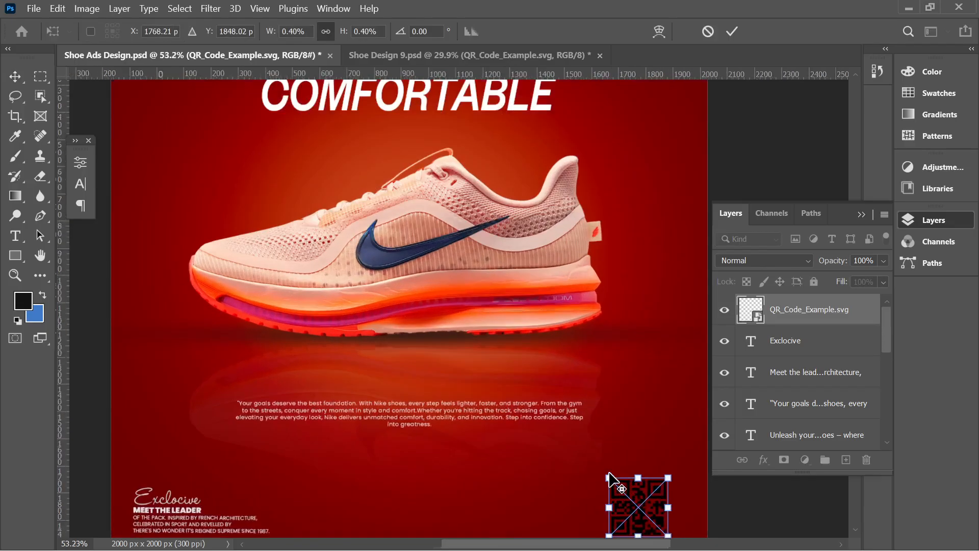
left_click(732, 32)
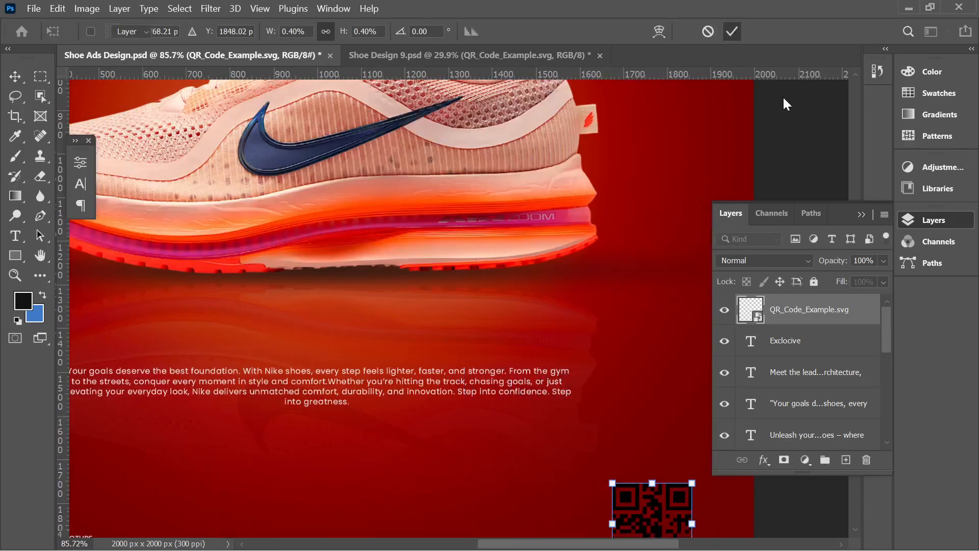
Apply a white (ffffff) Color Overlay at 100% opacity to the QR code layer and leave it deselected
scroll(545, 290, "down", 2)
left_click_drag(664, 424, 463, 439)
left_click(432, 432)
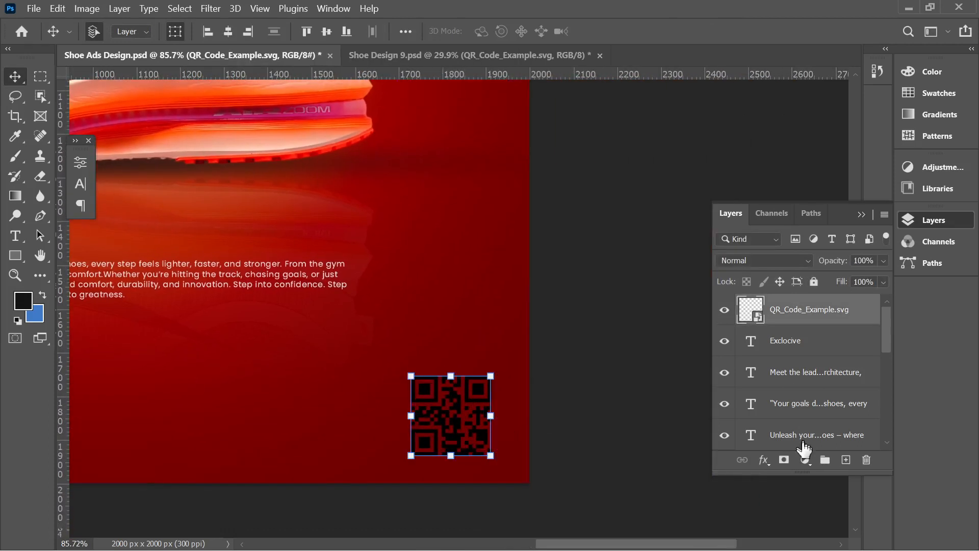
left_click(764, 461)
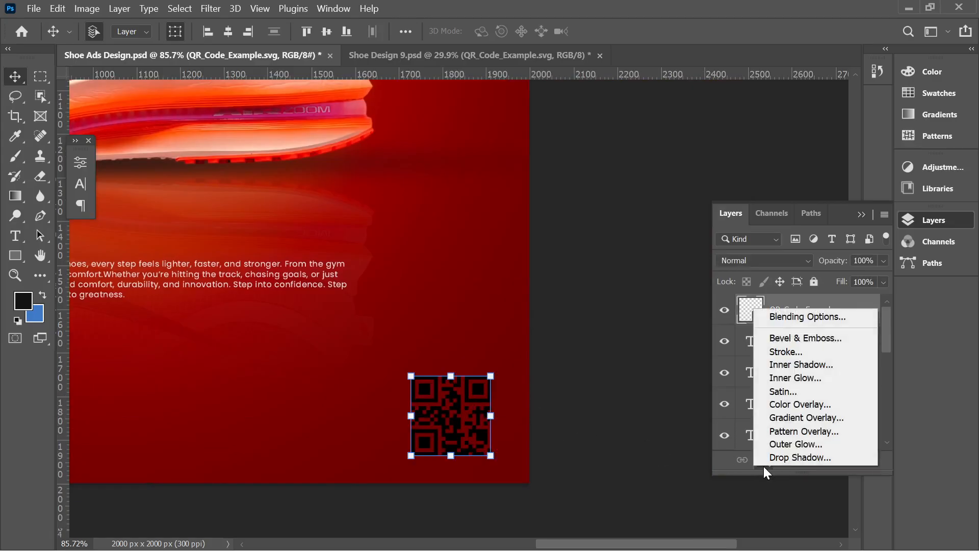
left_click(782, 409)
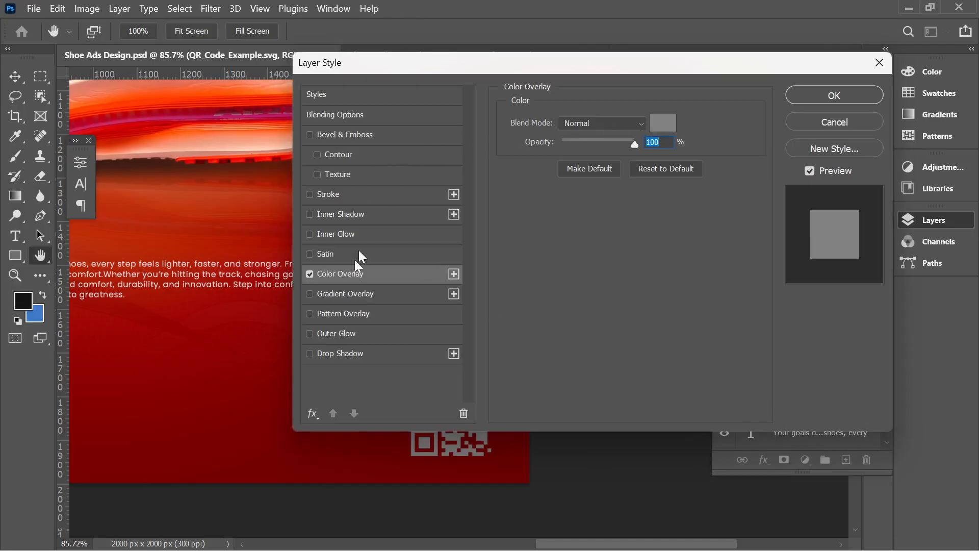
left_click(664, 131)
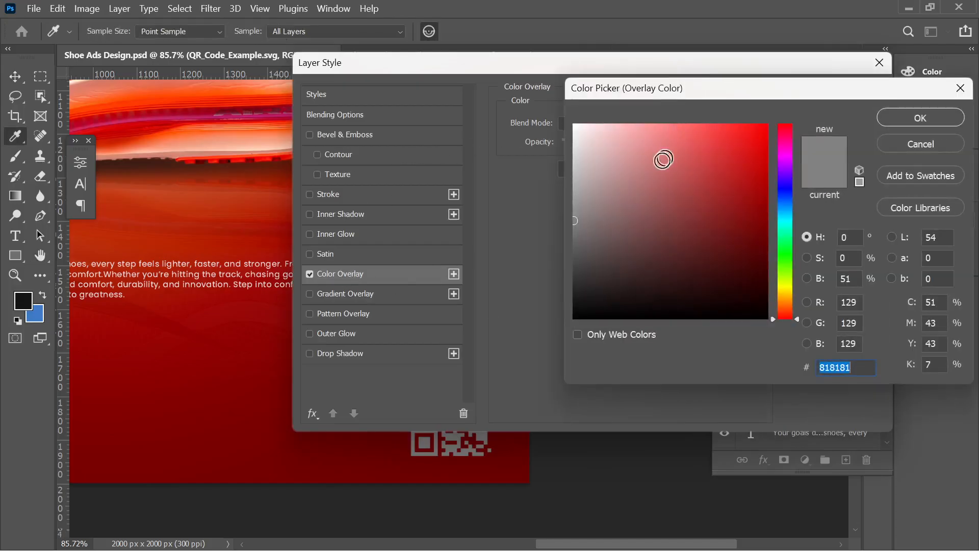
left_click_drag(611, 155, 563, 118)
left_click(884, 118)
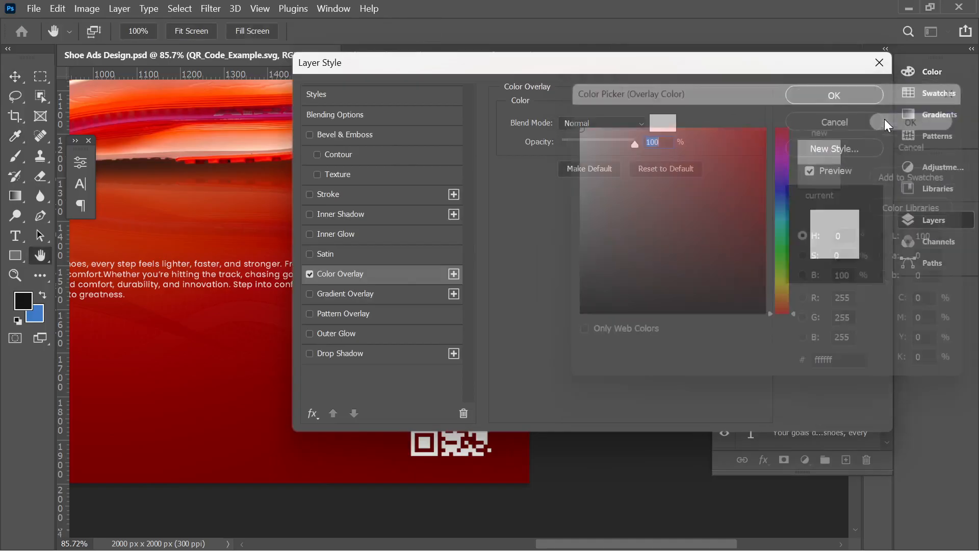
left_click(806, 92)
left_click(602, 334)
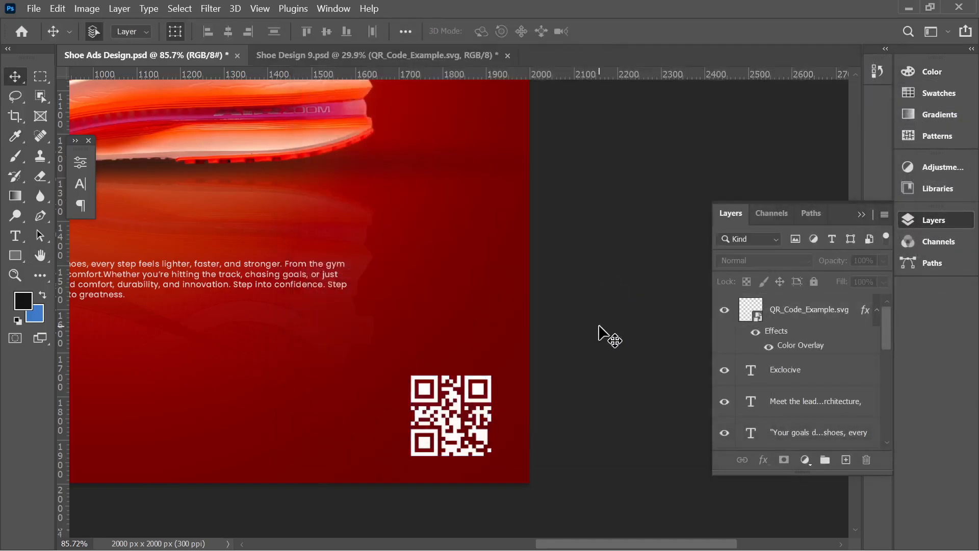
Check the QR code's placement in the whole advertisement and select it in the lower-right corner
scroll(615, 347, "down", 3)
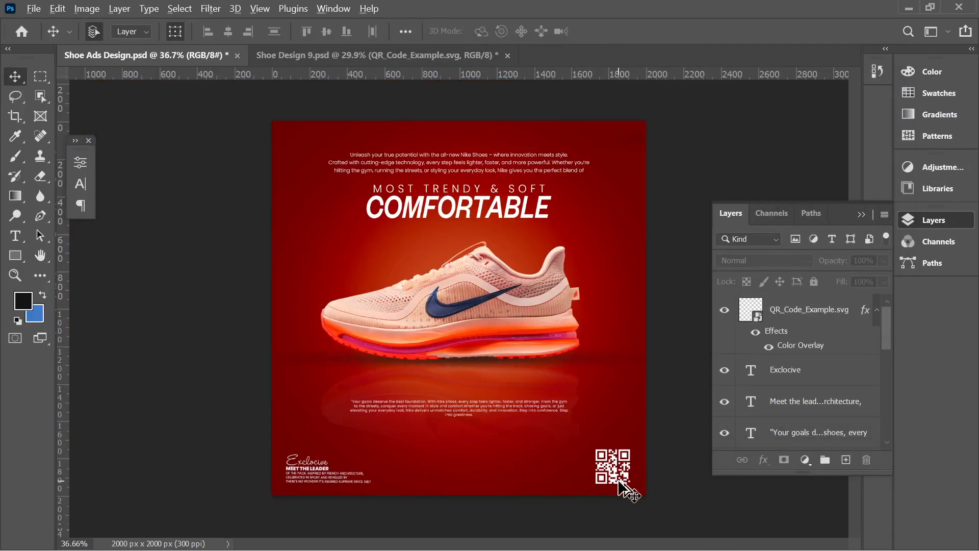
scroll(629, 484, "up", 2)
scroll(632, 502, "up", 2)
left_click(635, 504)
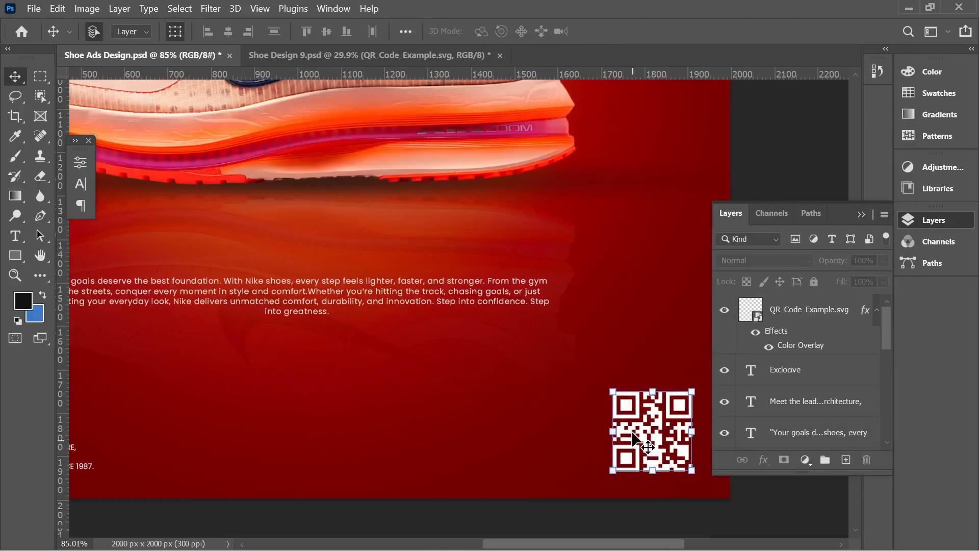
Examine the social media icons beneath the QR code in the reference design Shoe Design 9.psd
left_click(459, 55)
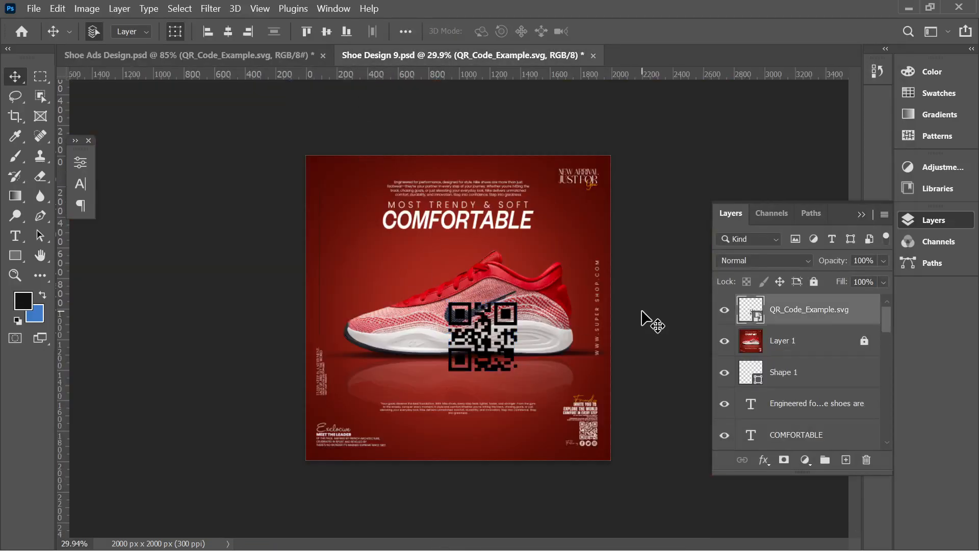
scroll(602, 442, "up", 2)
scroll(584, 435, "up", 5)
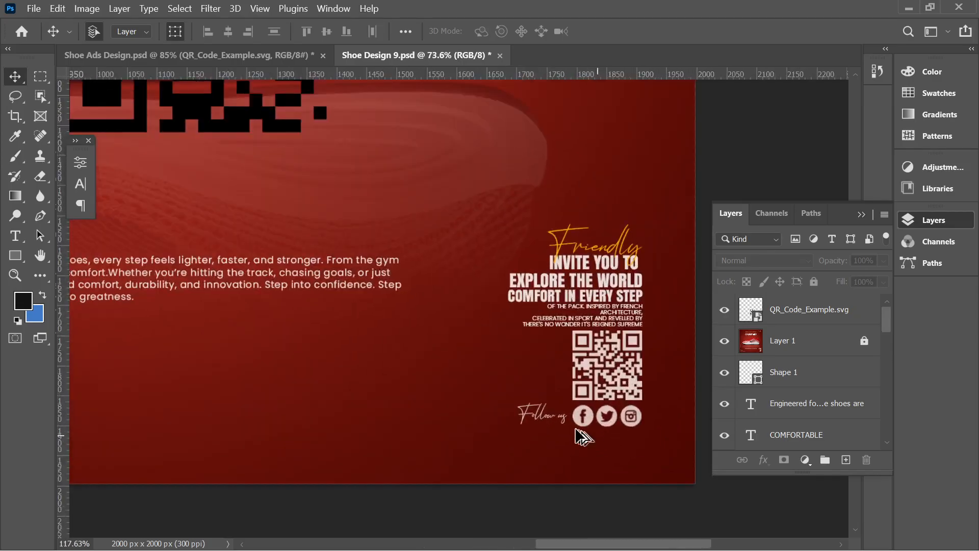
left_click(589, 427)
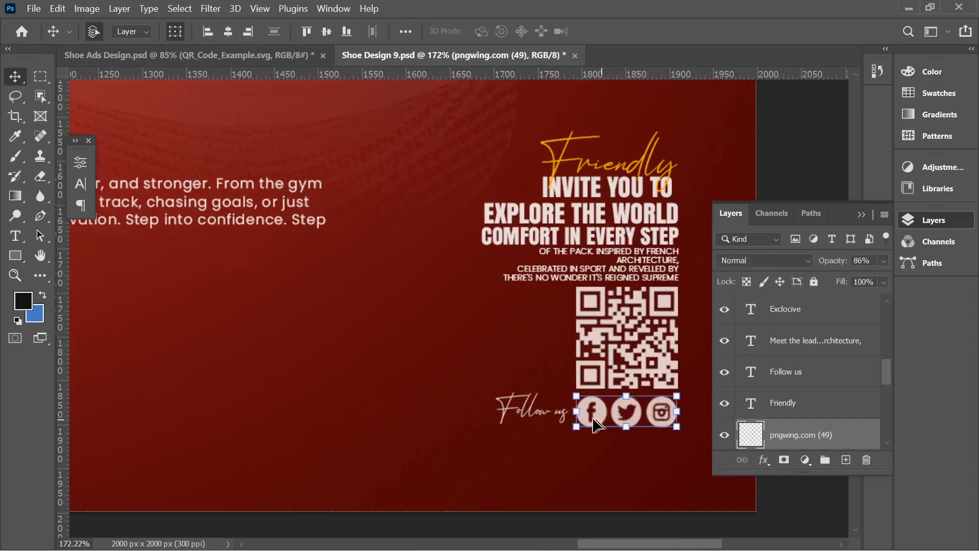
Switch to Chrome and search Pinterest for "social icon"
left_click(481, 534)
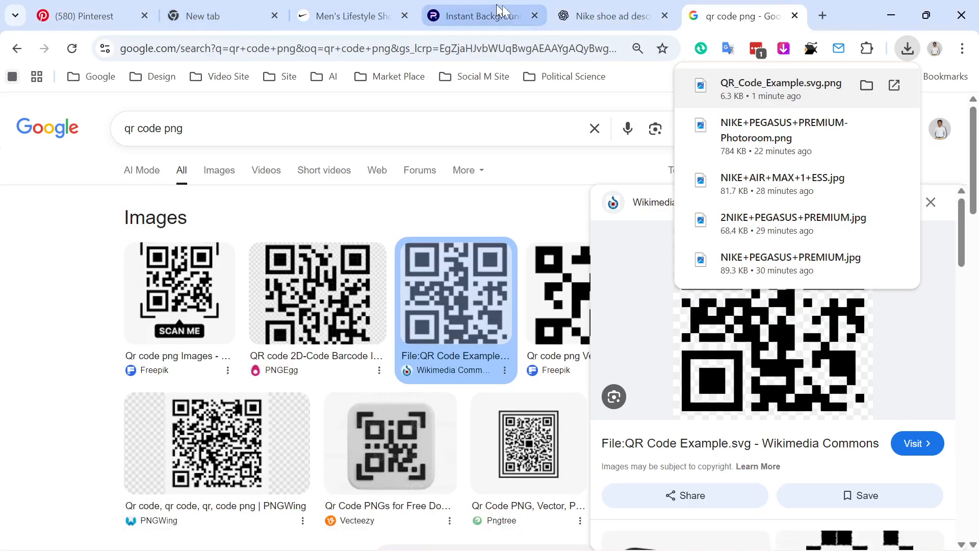
left_click(602, 15)
left_click(754, 17)
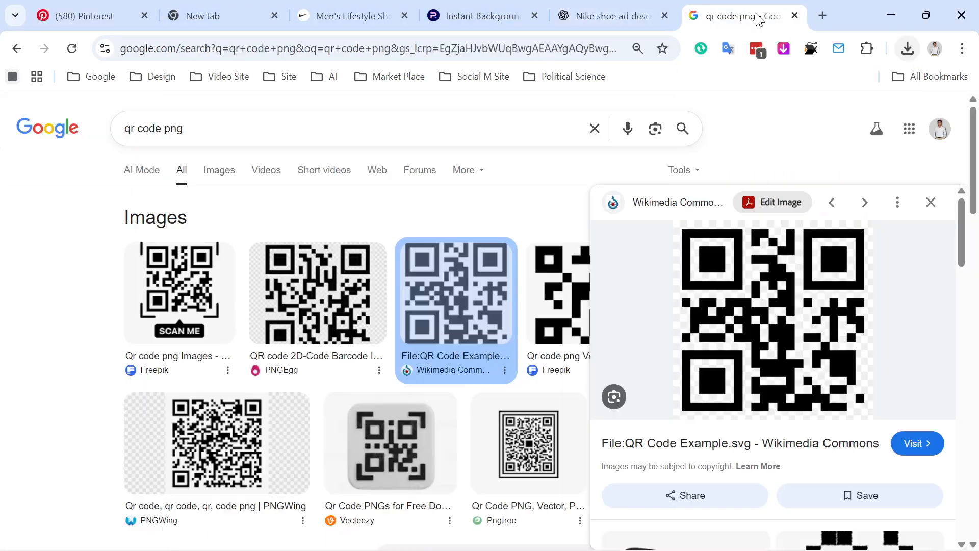
left_click(82, 10)
left_click(282, 123)
left_click_drag(282, 122, 88, 121)
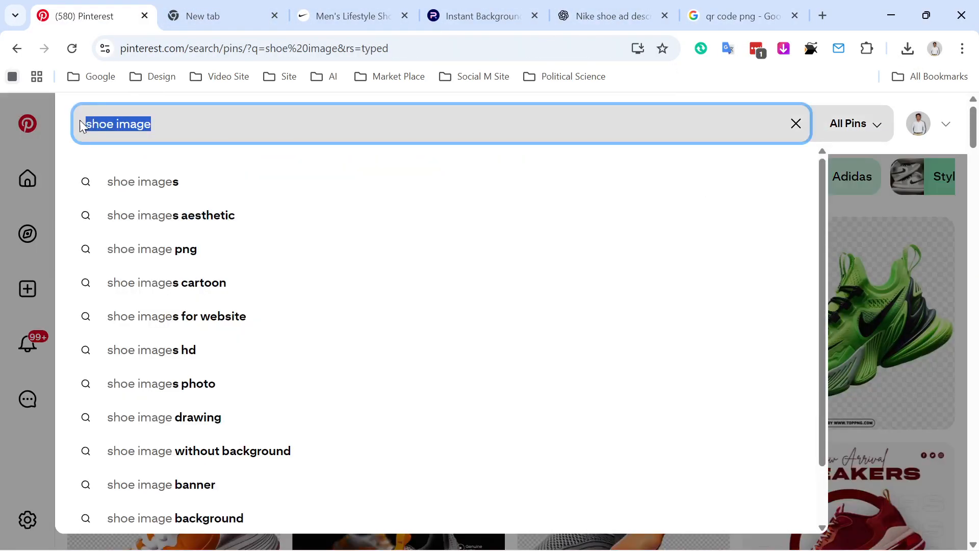
type("social ico")
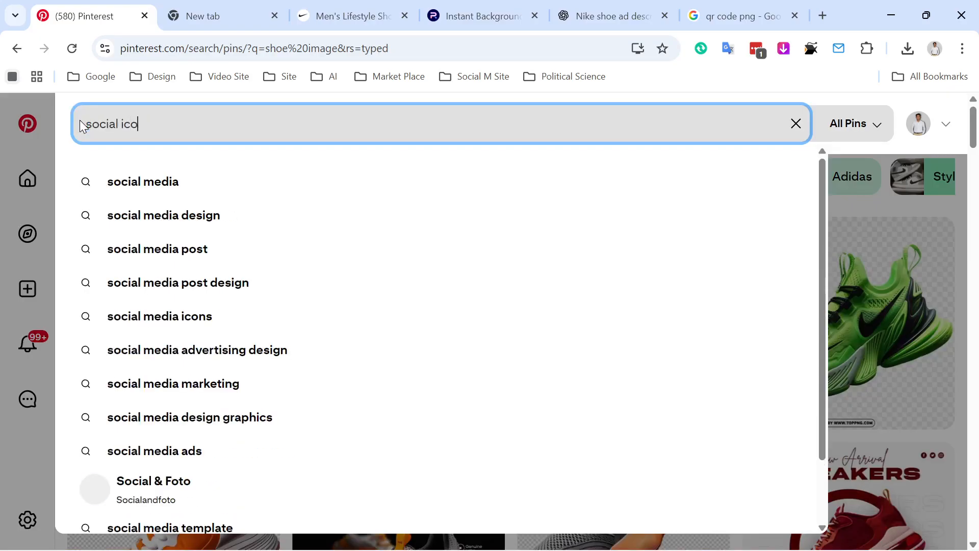
type("n")
key("Return")
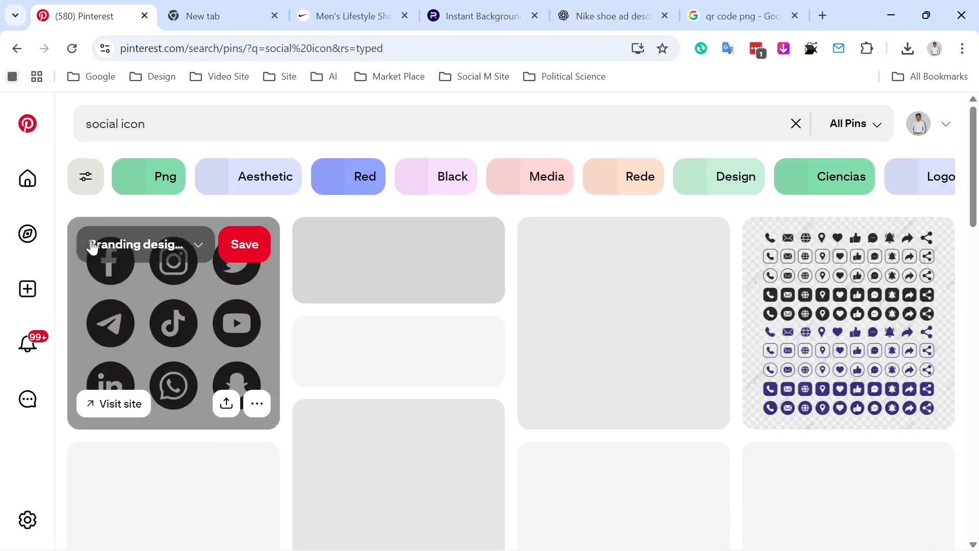
Browse the social icon results and open pins showing sets of three icons to compare styles
scroll(387, 355, "down", 1)
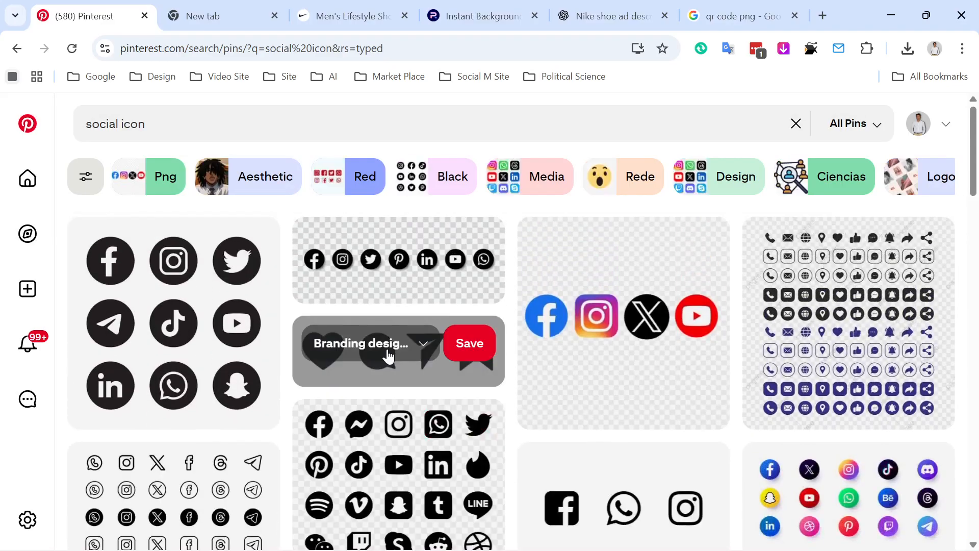
scroll(388, 351, "down", 3)
scroll(438, 411, "down", 4)
scroll(438, 411, "down", 3)
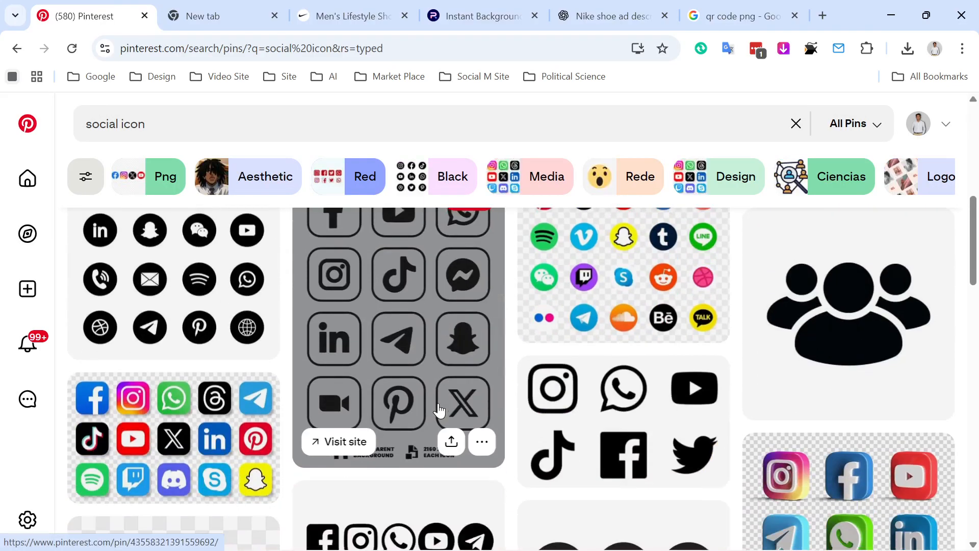
left_click(634, 375)
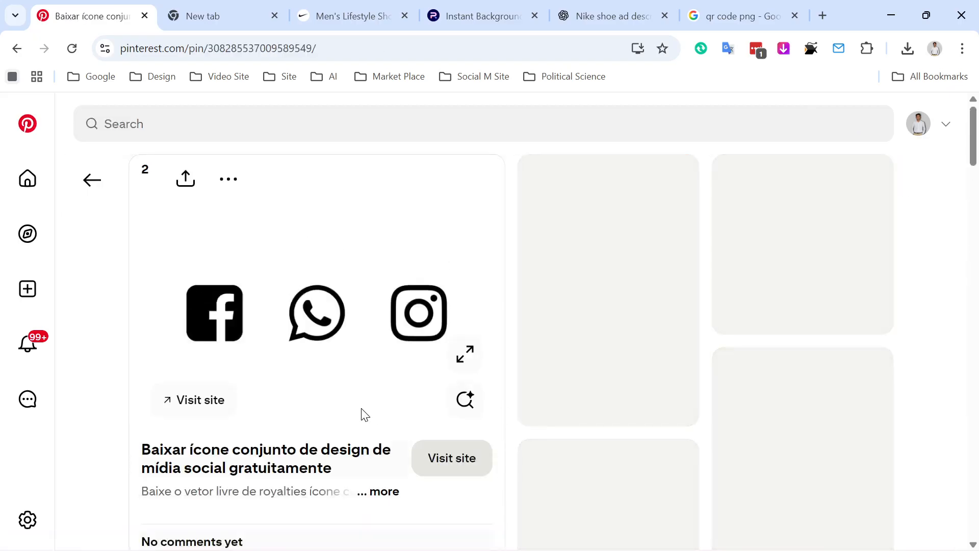
scroll(368, 382, "down", 2)
scroll(392, 401, "up", 2)
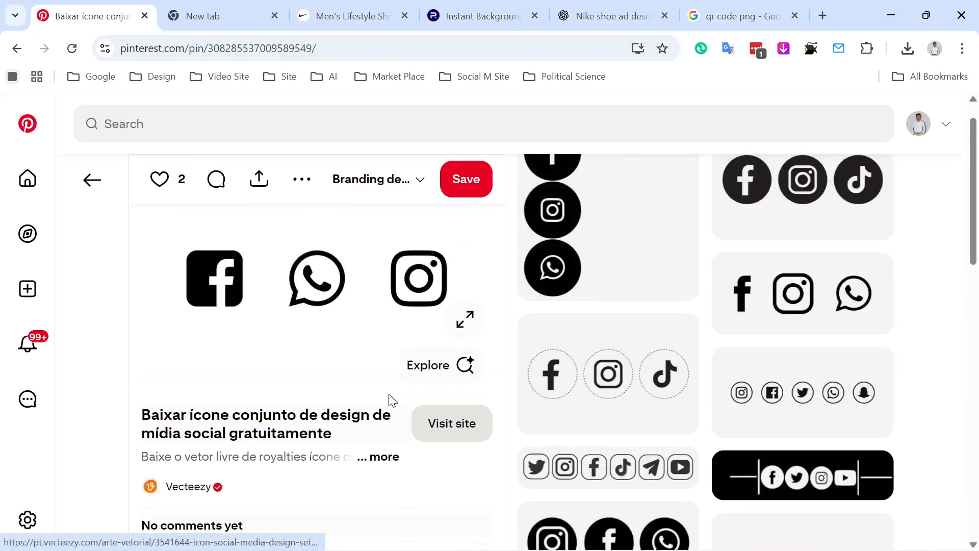
left_click(798, 247)
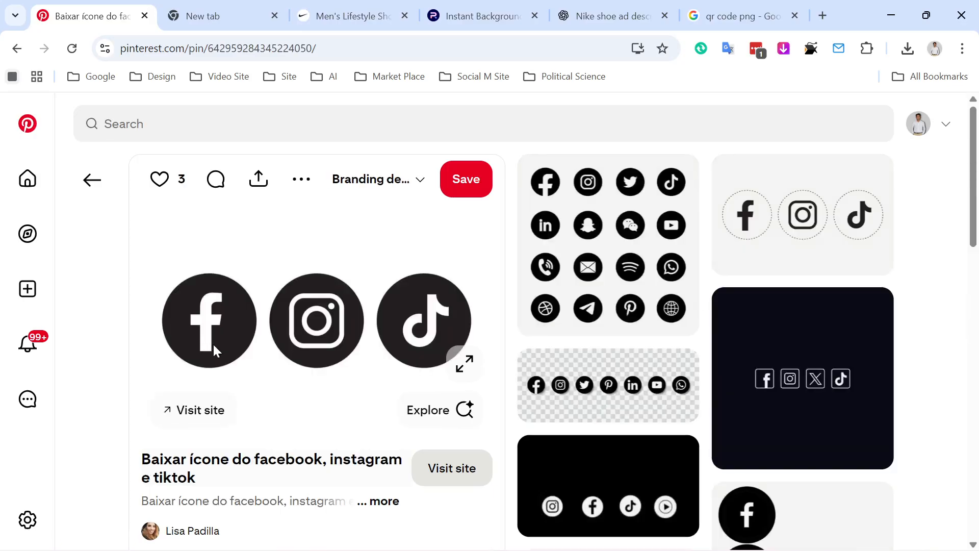
Open the related pin with round black Facebook, Instagram and YouTube icons, copy its image and switch to Photoshop
scroll(214, 351, "down", 8)
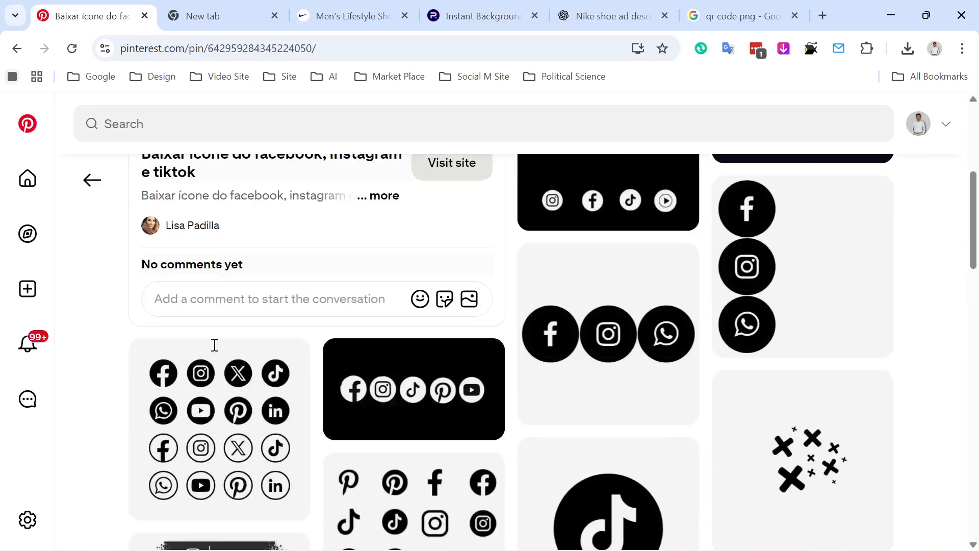
scroll(214, 351, "down", 6)
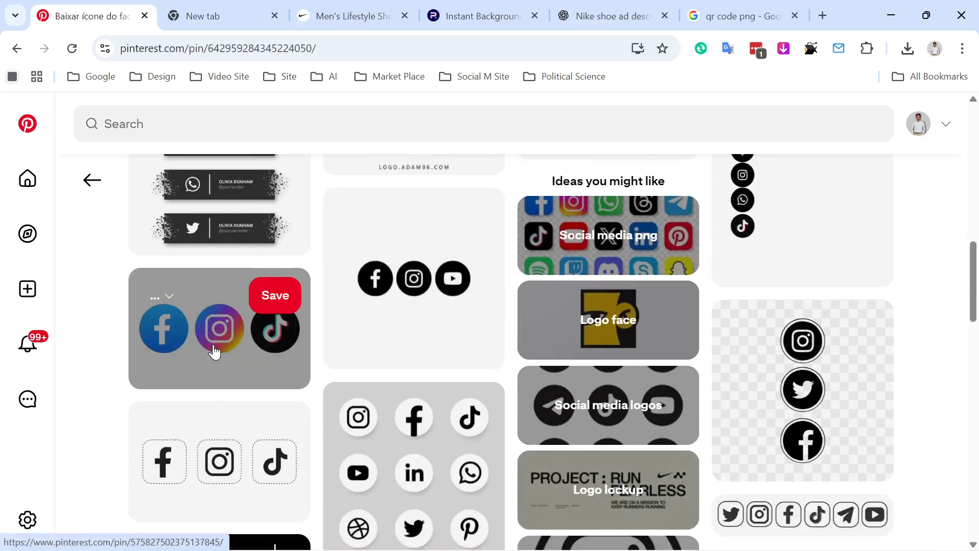
left_click(395, 334)
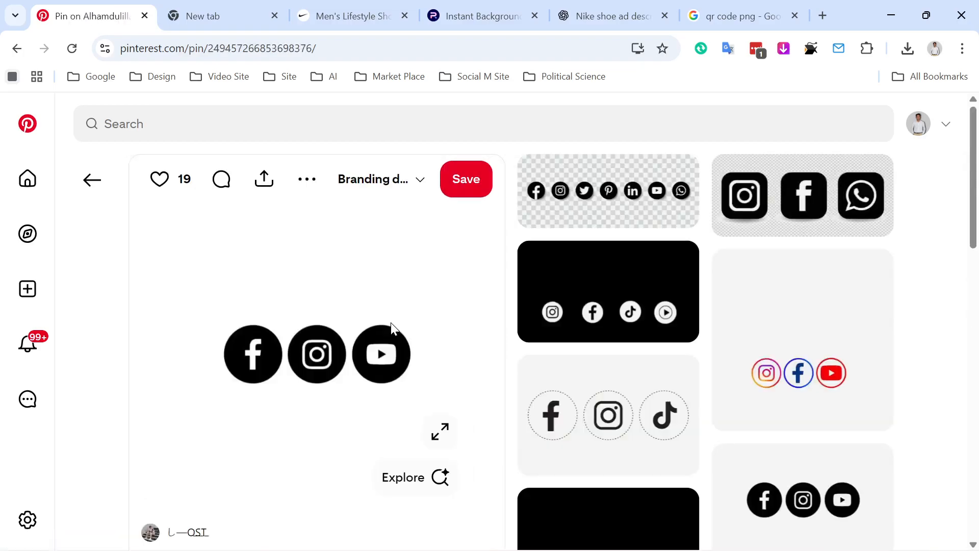
right_click(335, 351)
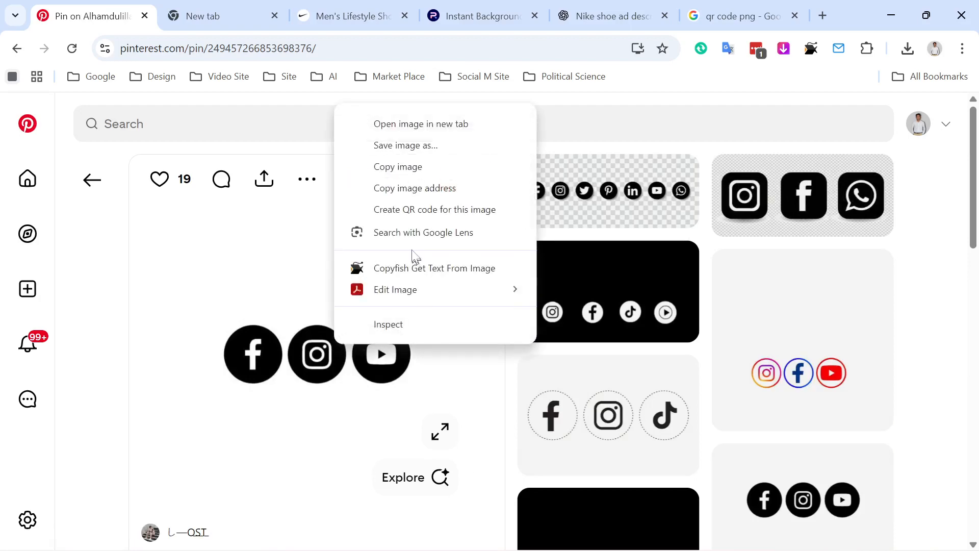
left_click(408, 166)
left_click(416, 532)
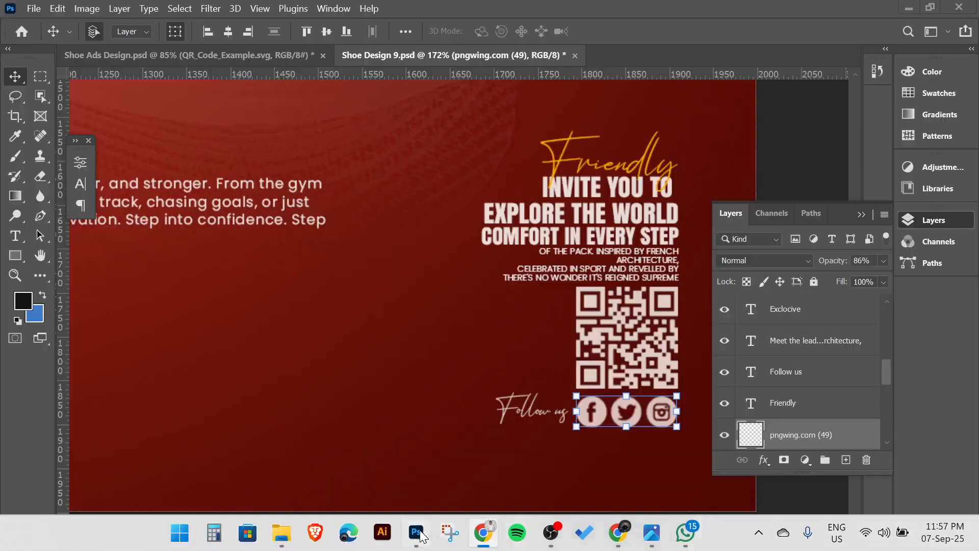
left_click(378, 350)
scroll(271, 342, "down", 3)
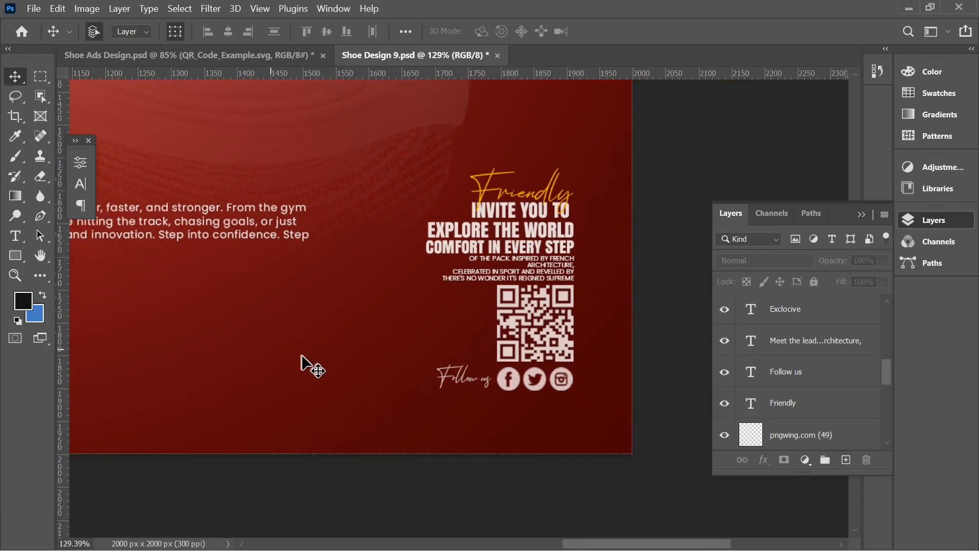
key("ctrl+v")
scroll(327, 352, "down", 2)
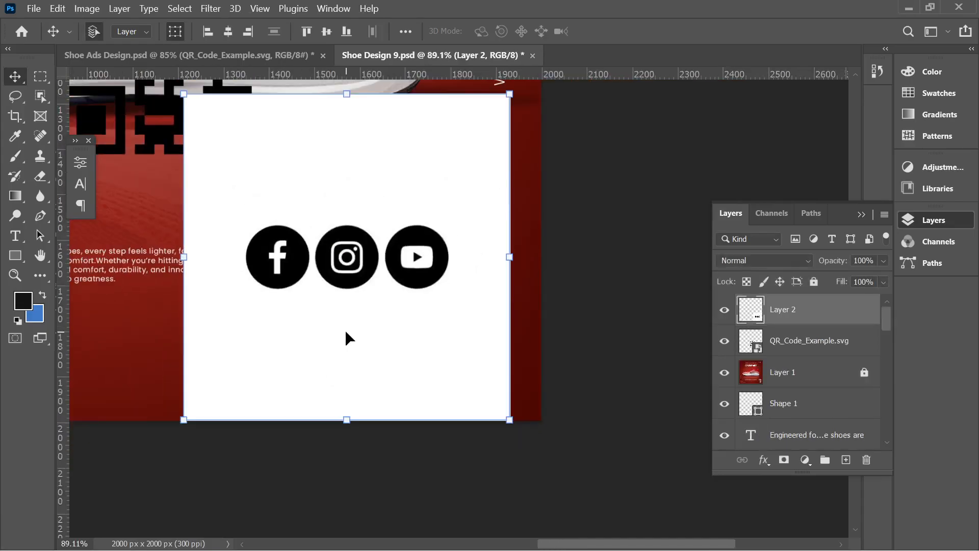
key("Delete")
Paste the copied icon image into Shoe Ads Design.psd and place it over the lower middle of the ad
left_click(199, 55)
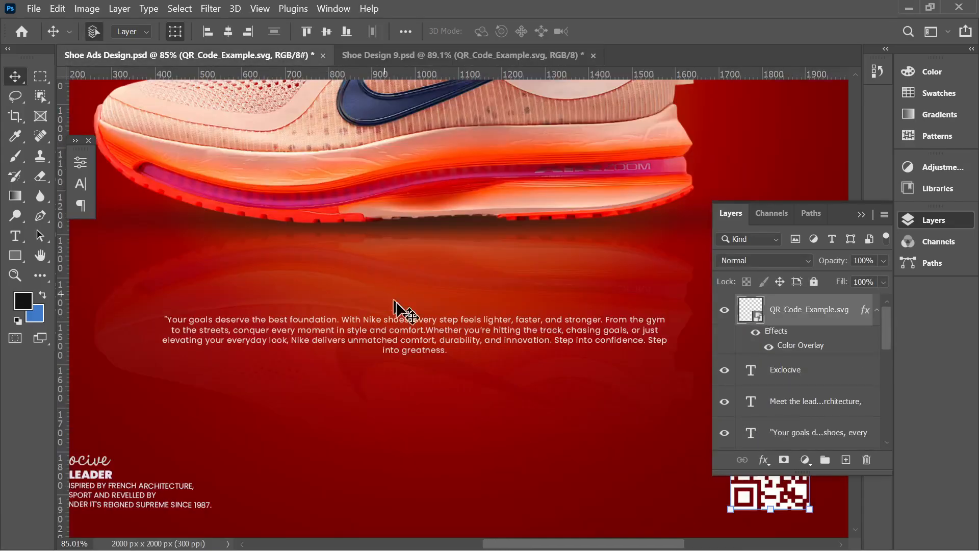
key("ctrl+v")
scroll(426, 374, "down", 2)
left_click_drag(426, 371, 426, 376)
scroll(344, 418, "down", 4)
left_click(720, 32)
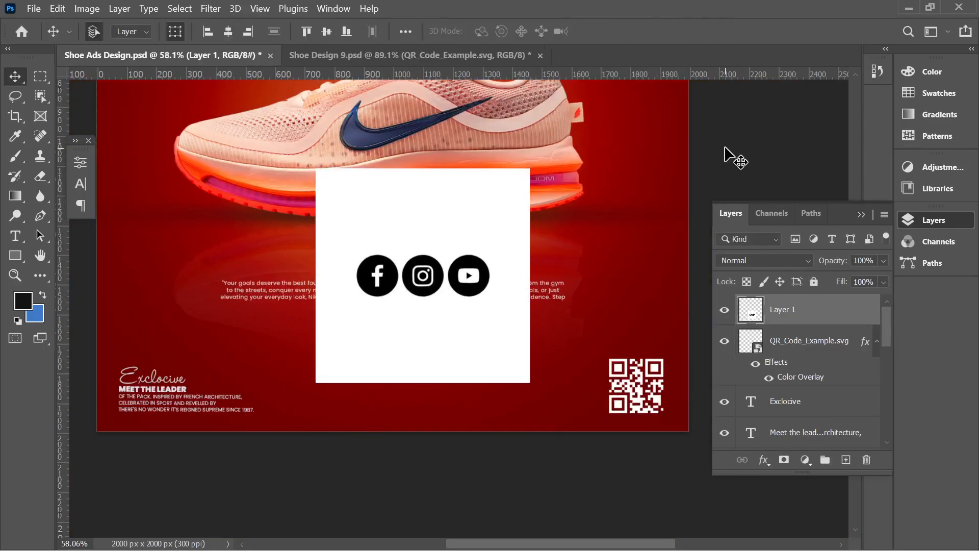
left_click_drag(376, 334, 451, 314)
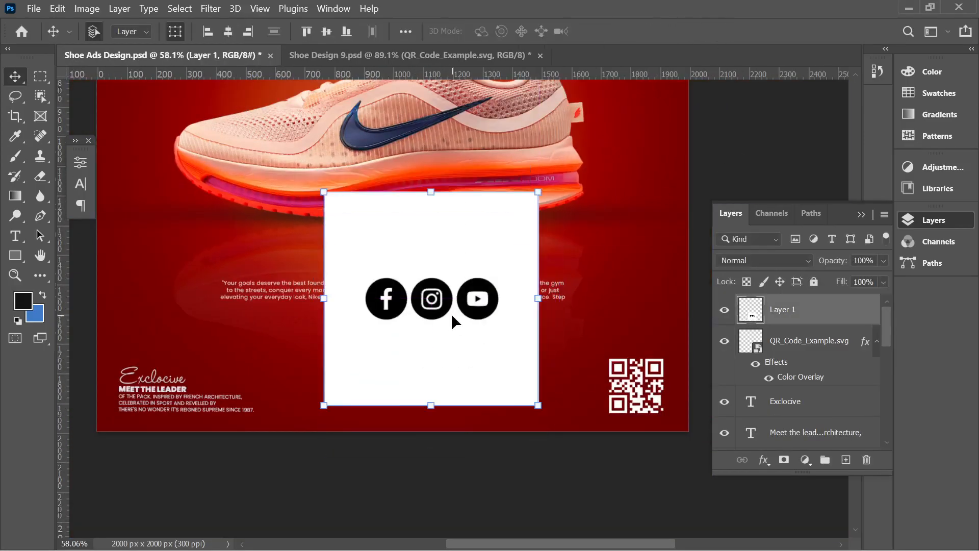
Remove the white background around the three icons with the Magic Wand, deselect, and move the icons below the description paragraph
right_click(42, 97)
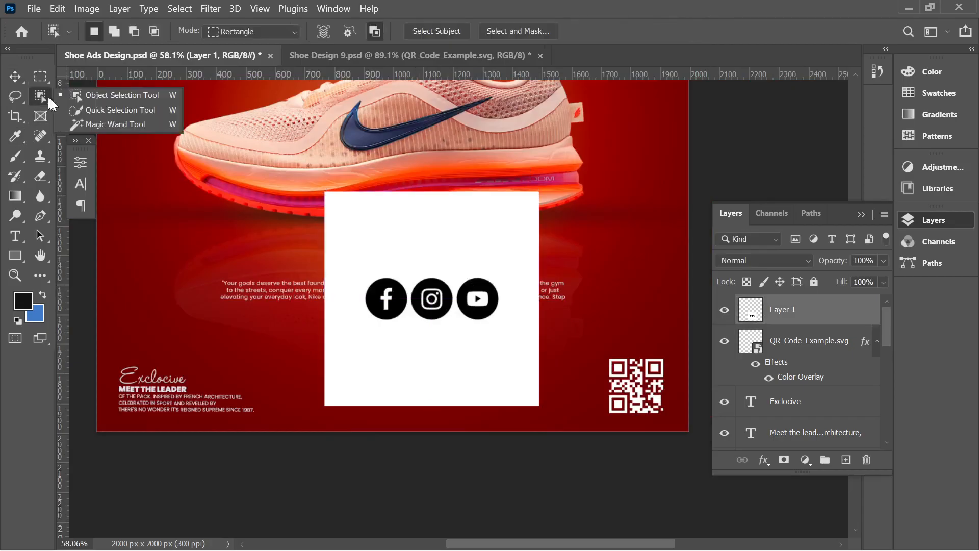
left_click(91, 124)
left_click(442, 245)
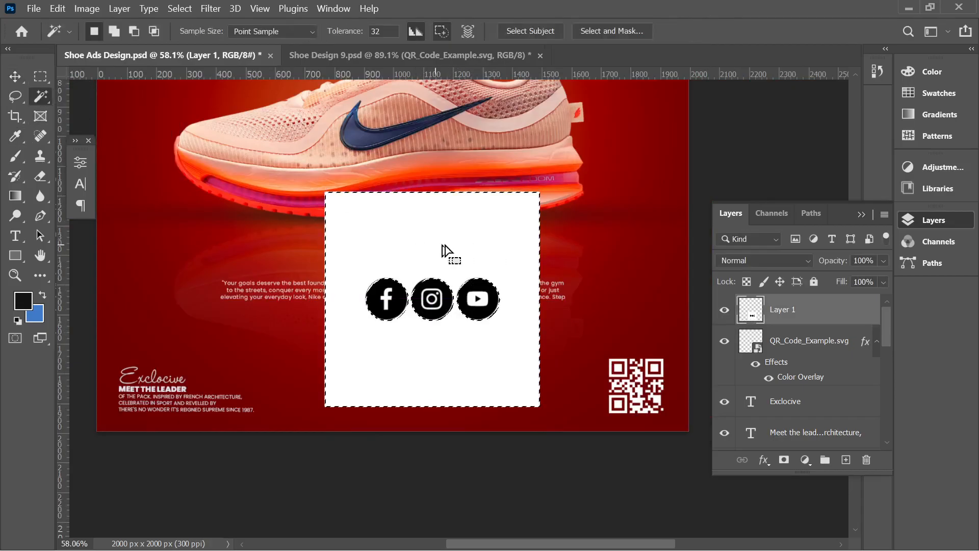
key("Delete")
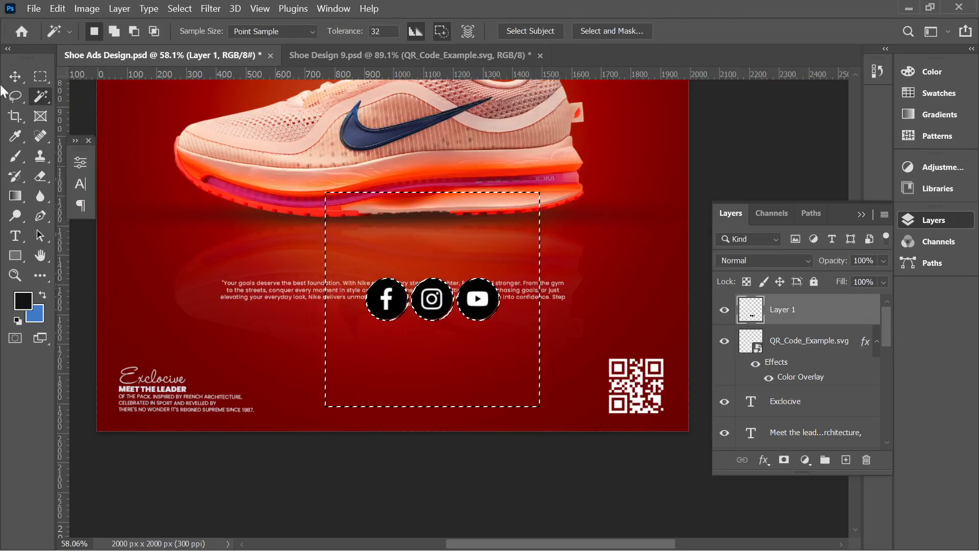
left_click(16, 77)
key("ctrl+d")
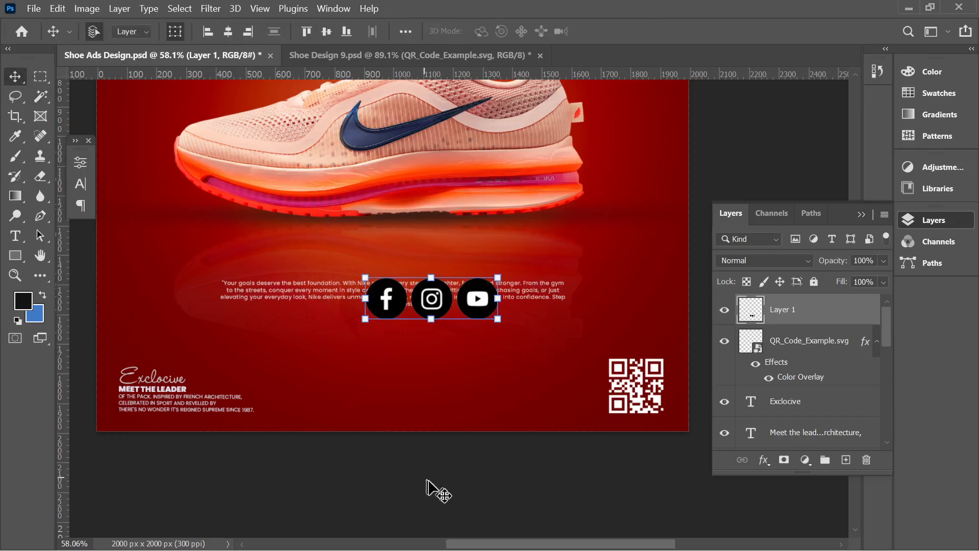
scroll(472, 312, "up", 2)
left_click_drag(485, 300, 547, 415)
Delete the white YouTube, Instagram and Facebook symbols inside the black circles using Magic Wand selections
scroll(548, 415, "up", 3)
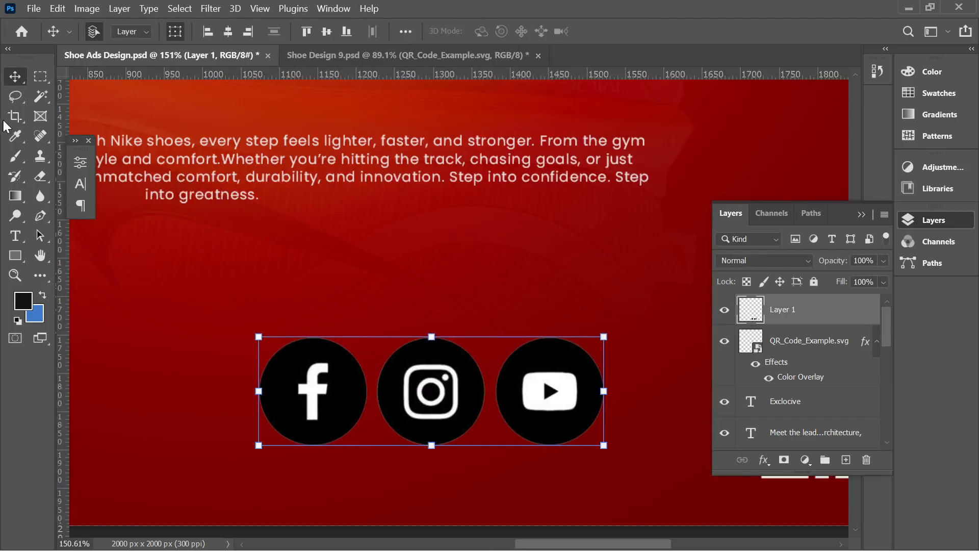
left_click(41, 96)
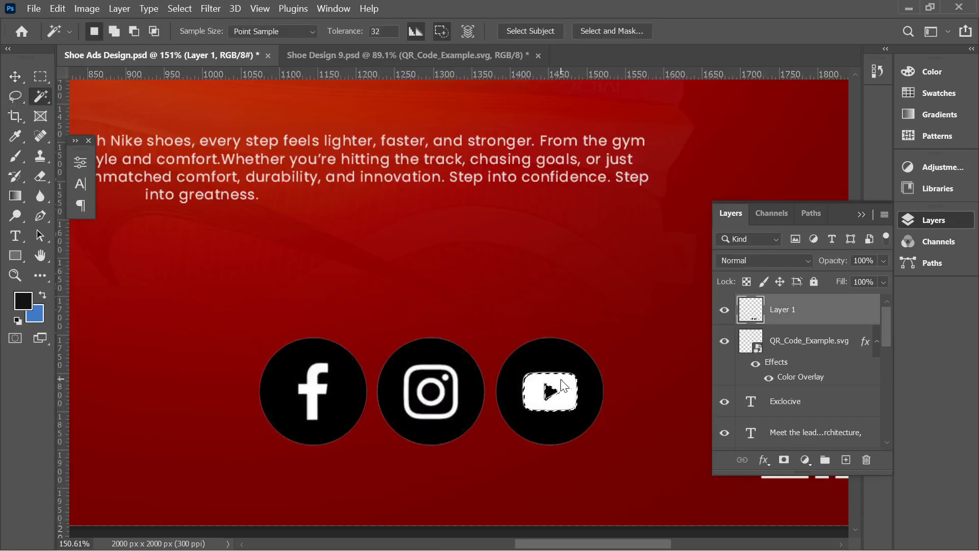
left_click(433, 370)
left_click(441, 391)
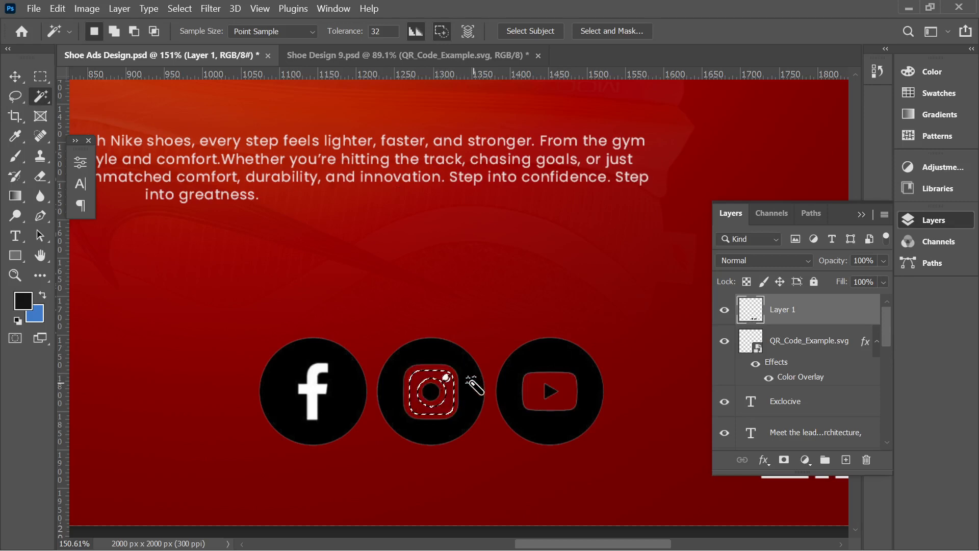
scroll(441, 391, "up", 5)
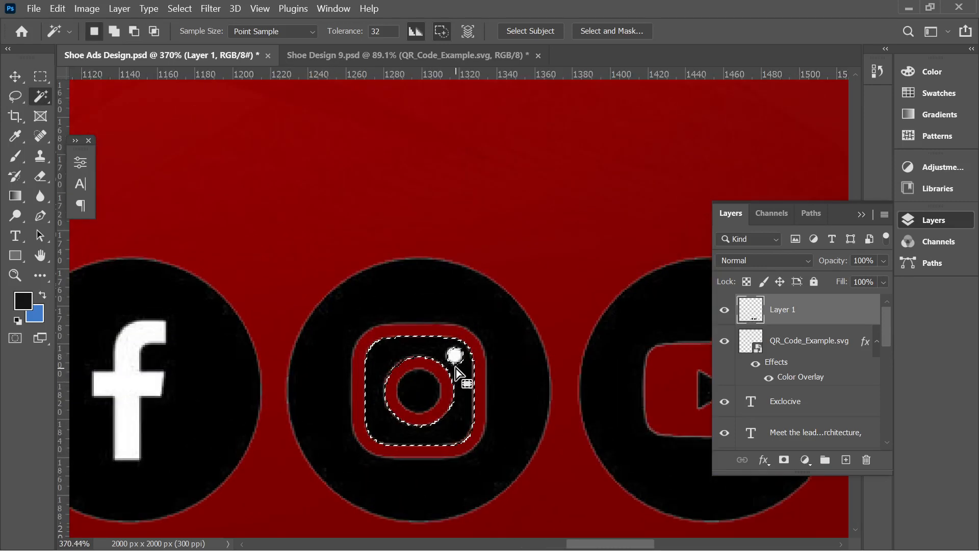
left_click(459, 356)
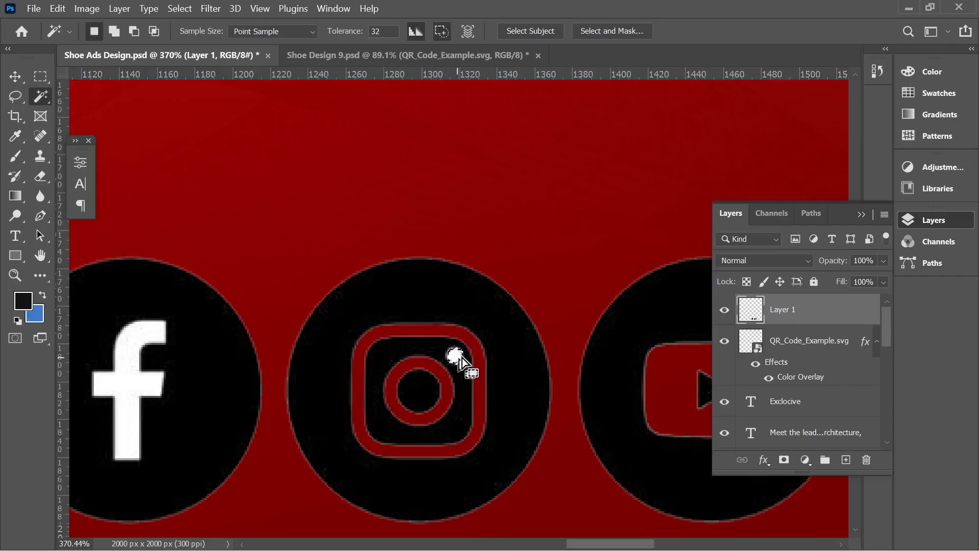
left_click(155, 342)
scroll(275, 390, "down", 6)
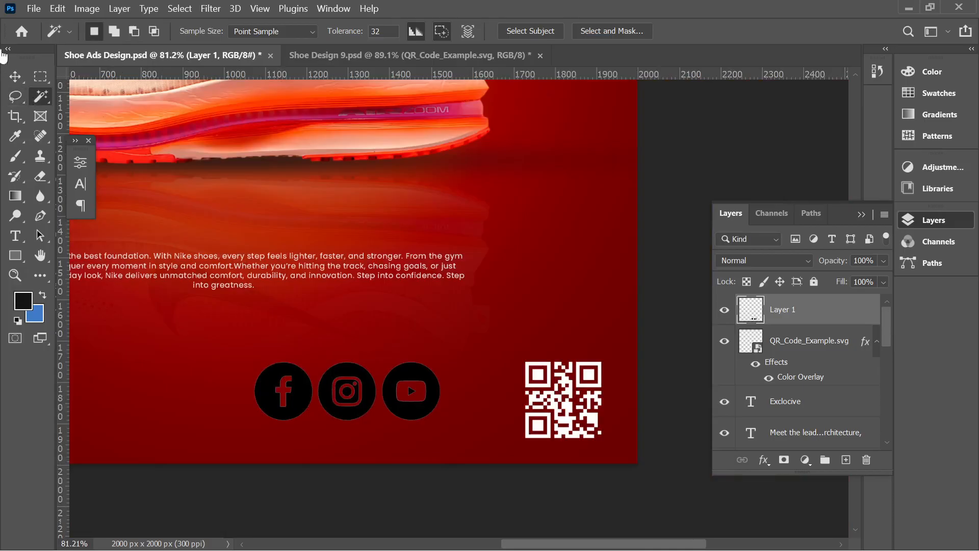
Scale the social icons down proportionally to 39.83% and place them near the ad's lower edge, beside the QR code
left_click(15, 76)
scroll(427, 372, "down", 4)
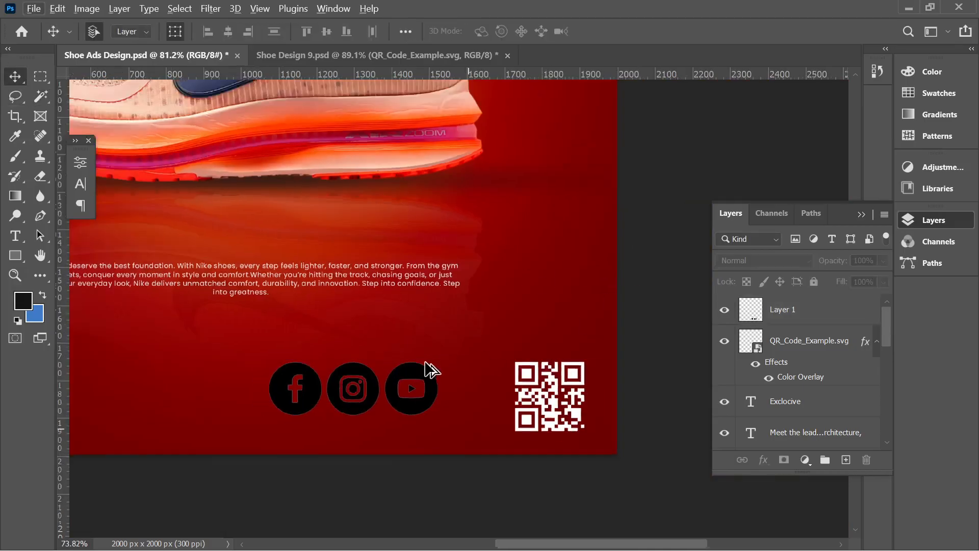
left_click_drag(426, 372, 436, 375)
scroll(436, 375, "up", 2)
left_click_drag(280, 363, 384, 388)
scroll(436, 417, "up", 3)
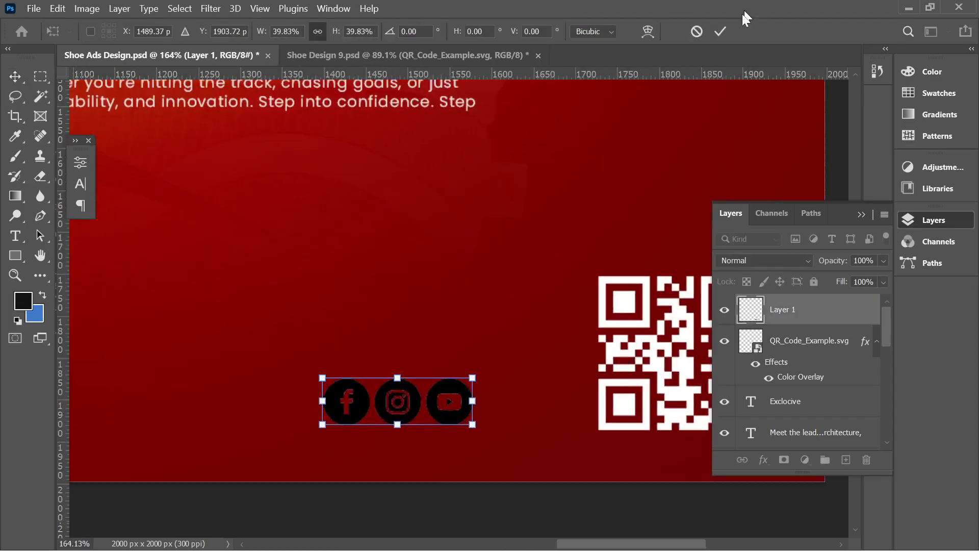
left_click(720, 31)
Add a white Color Overlay at 100% opacity to the social icons layer
left_click(400, 406)
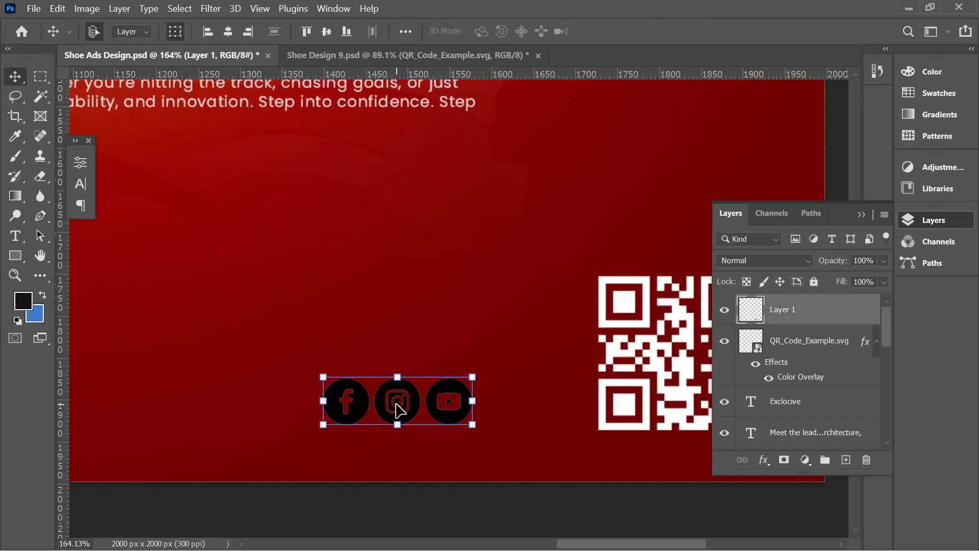
left_click(759, 460)
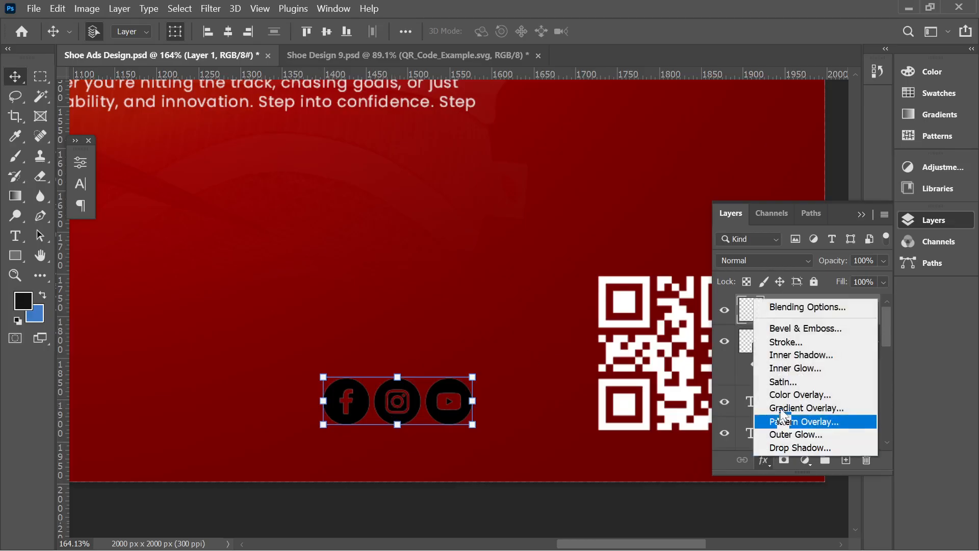
left_click(790, 393)
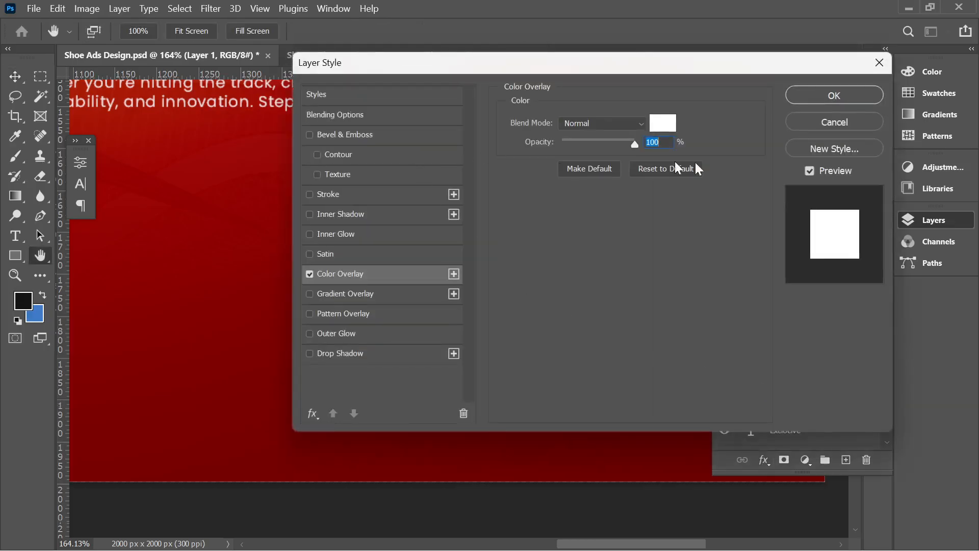
left_click(834, 95)
Raise the QR code slightly and move the social icons directly beneath it, centred in the ad's lower right corner
scroll(409, 382, "down", 3)
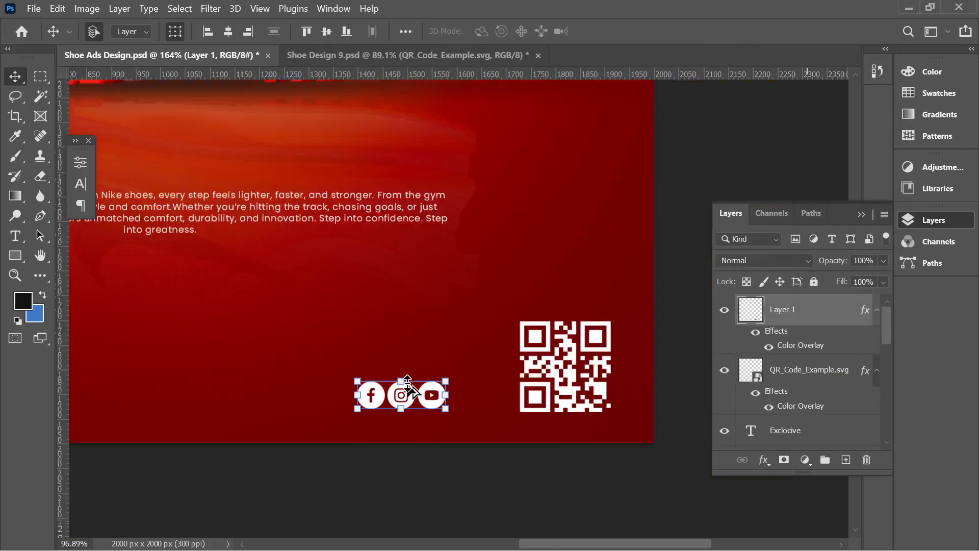
left_click(581, 360)
left_click(403, 391)
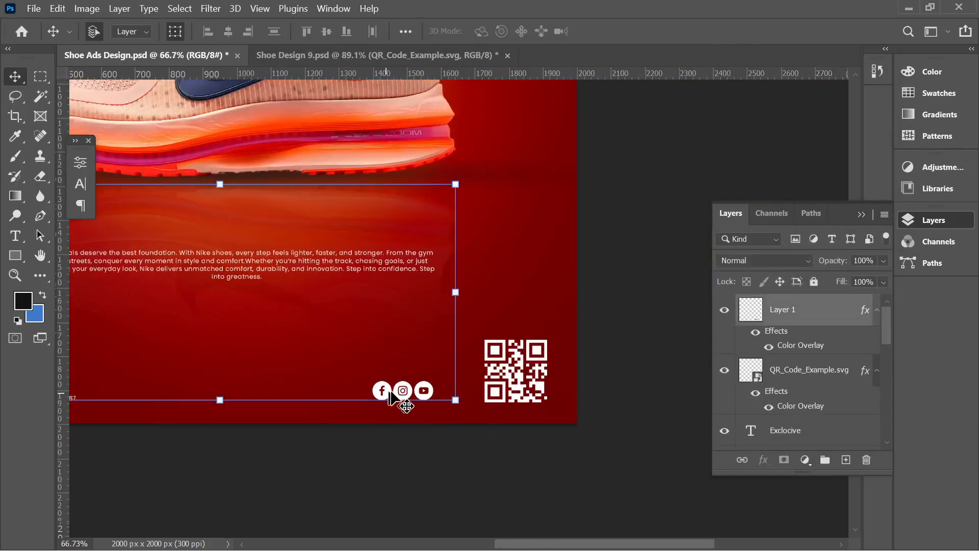
left_click_drag(417, 395, 531, 417)
left_click_drag(512, 368, 512, 347)
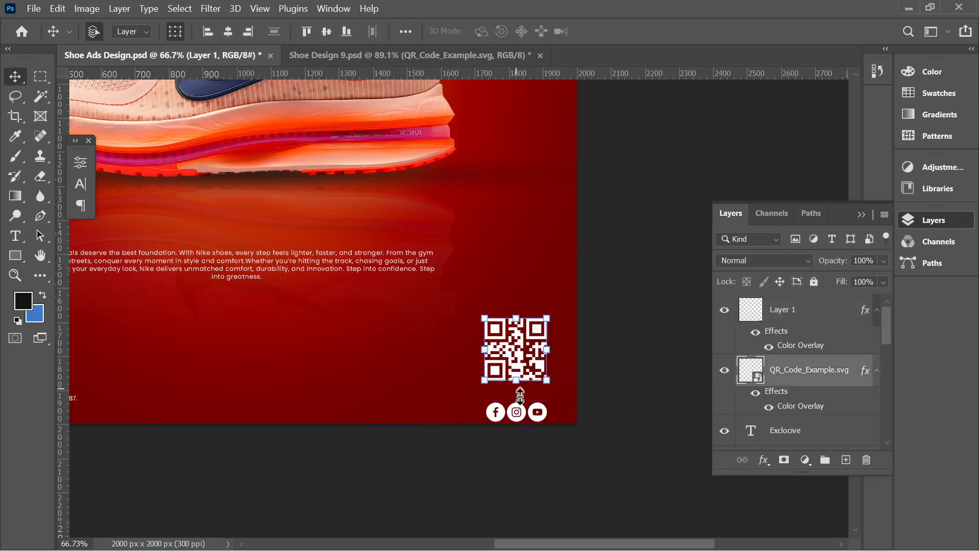
left_click_drag(533, 419, 515, 407)
scroll(520, 414, "up", 5)
left_click(668, 371)
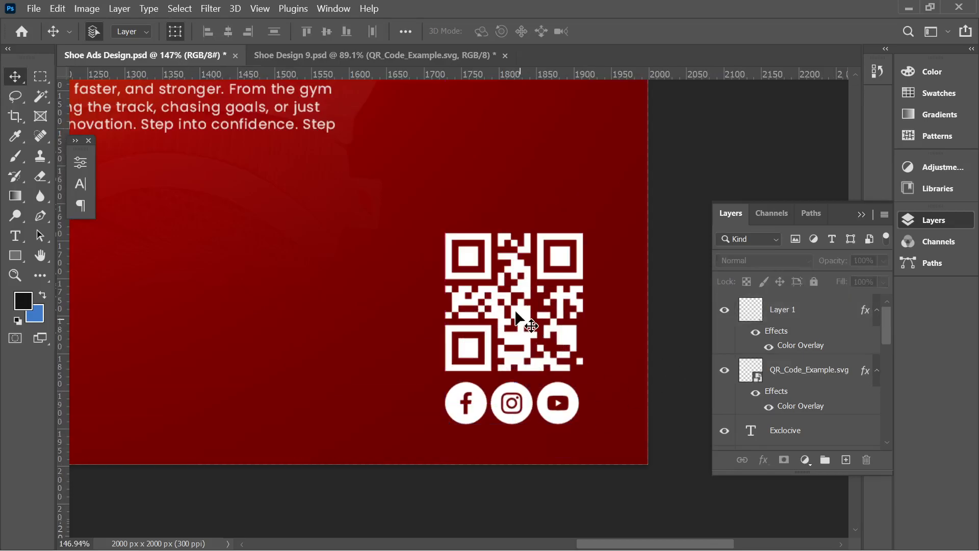
Scale the QR code and the social icons down together to 74.39% in the ad's lower right corner
scroll(481, 306, "down", 5)
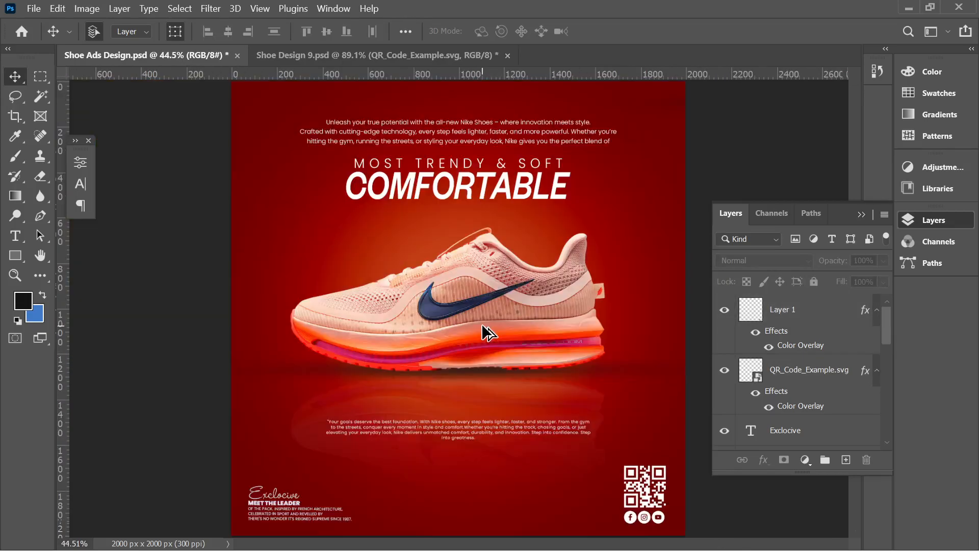
scroll(425, 317, "down", 3)
scroll(607, 418, "up", 5)
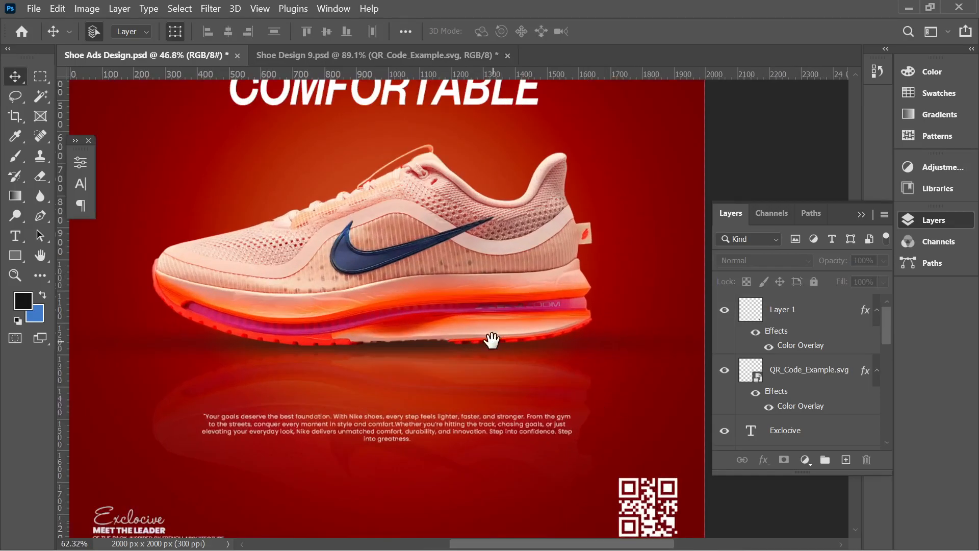
left_click_drag(616, 370, 442, 296)
scroll(480, 398, "up", 3)
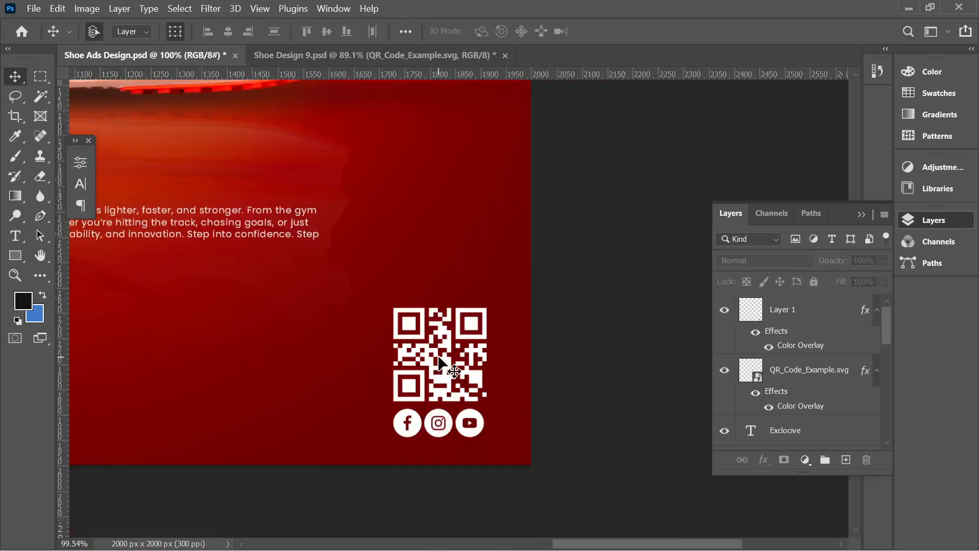
left_click_drag(367, 292, 484, 449)
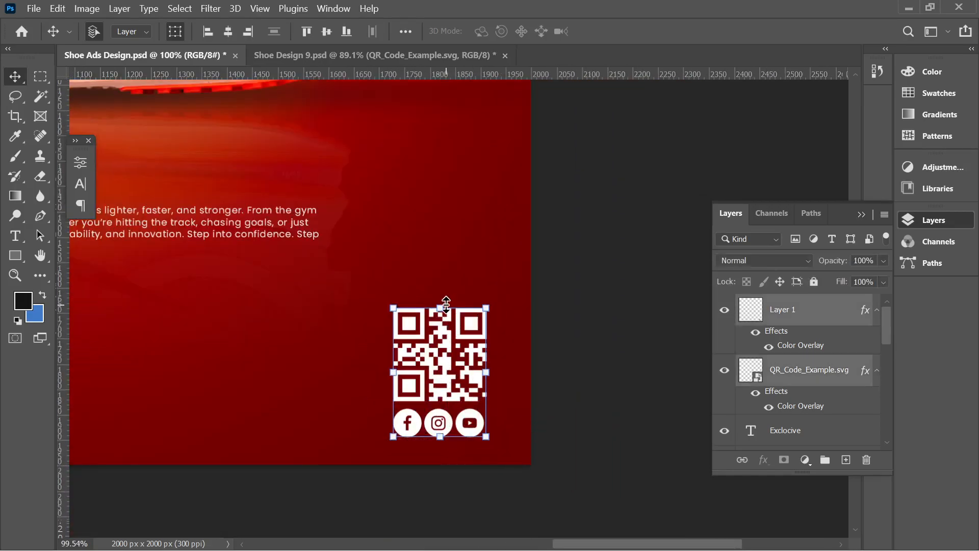
left_click_drag(446, 305, 446, 338)
left_click_drag(463, 389, 463, 381)
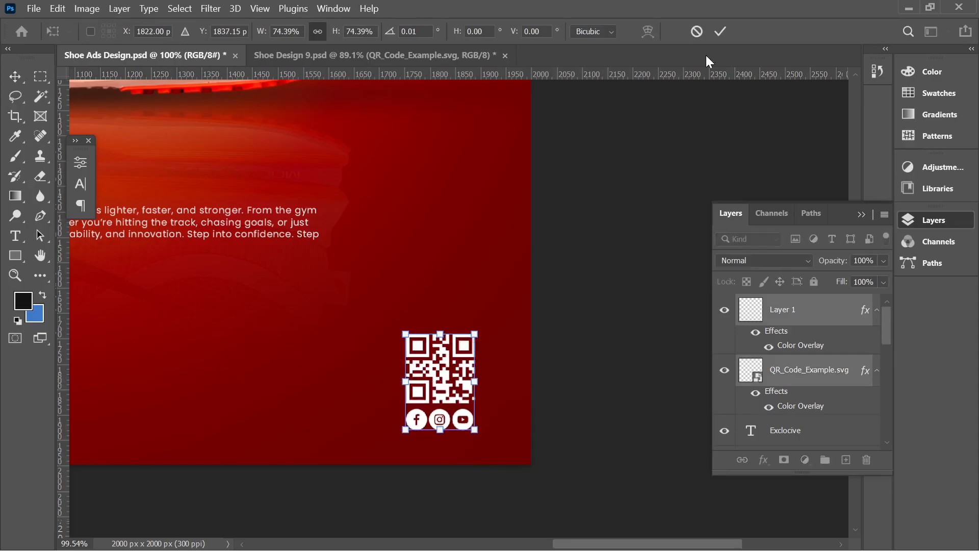
left_click(719, 31)
left_click(619, 236)
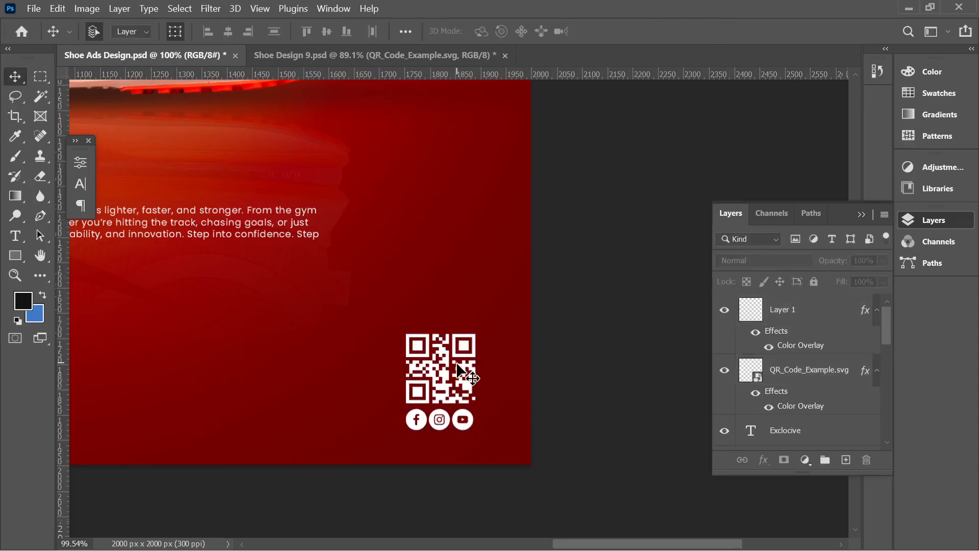
Set the QR code layer's opacity to 81%
scroll(456, 423, "up", 3)
left_click(459, 428)
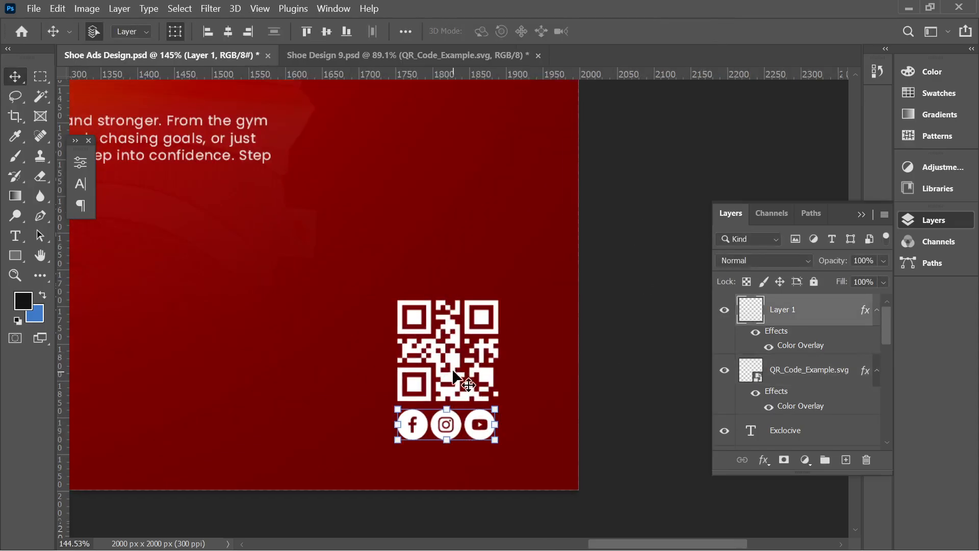
left_click(473, 332)
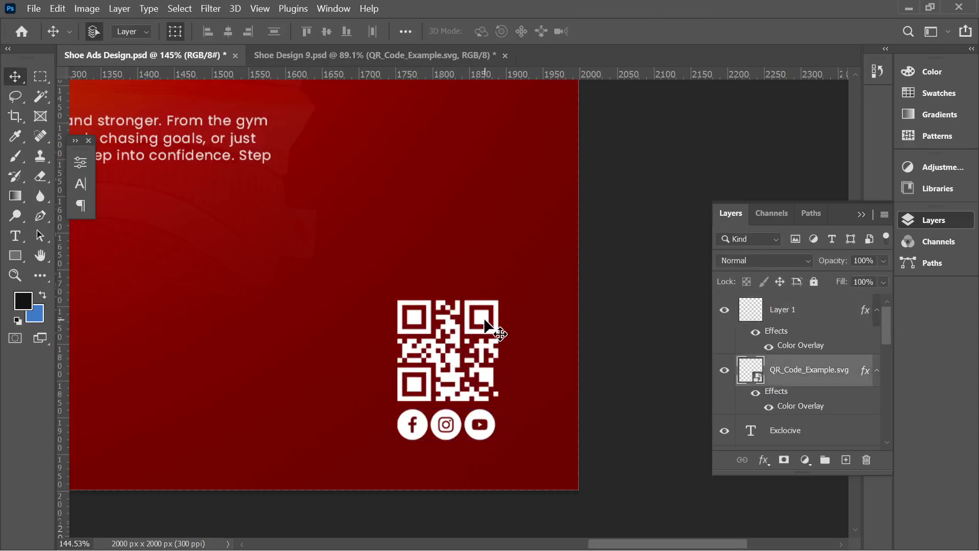
key("ctrl+t")
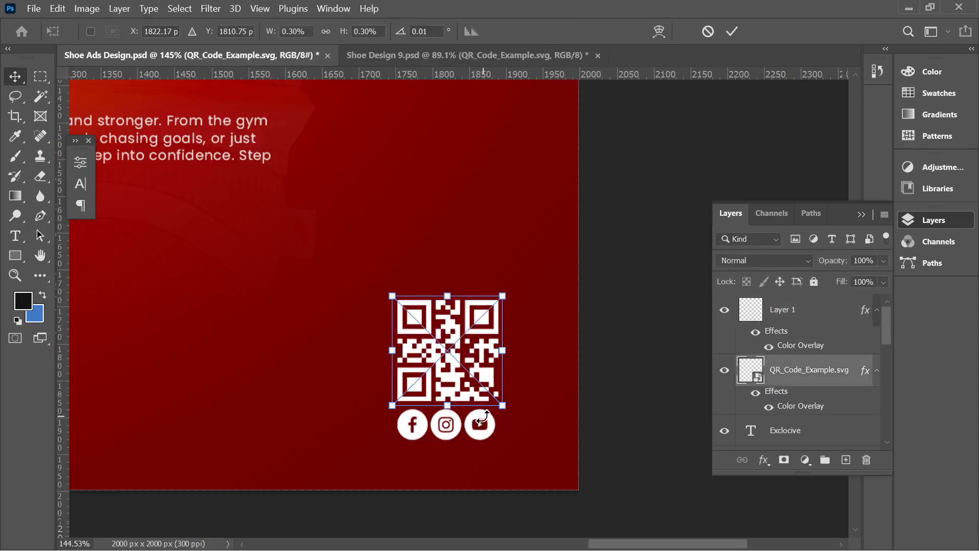
left_click_drag(834, 265, 822, 267)
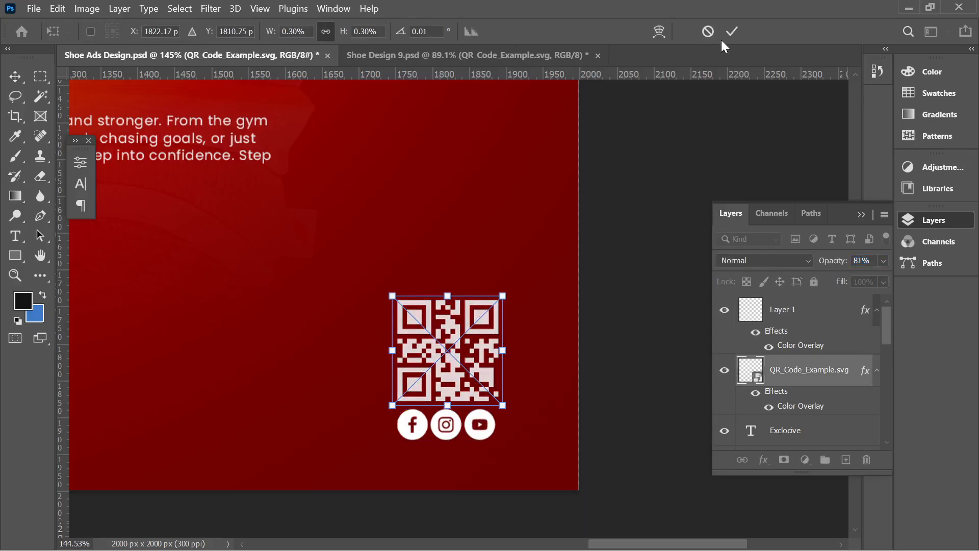
left_click(732, 31)
Set the social icons layer's opacity to 80%
left_click(455, 456)
left_click(458, 438)
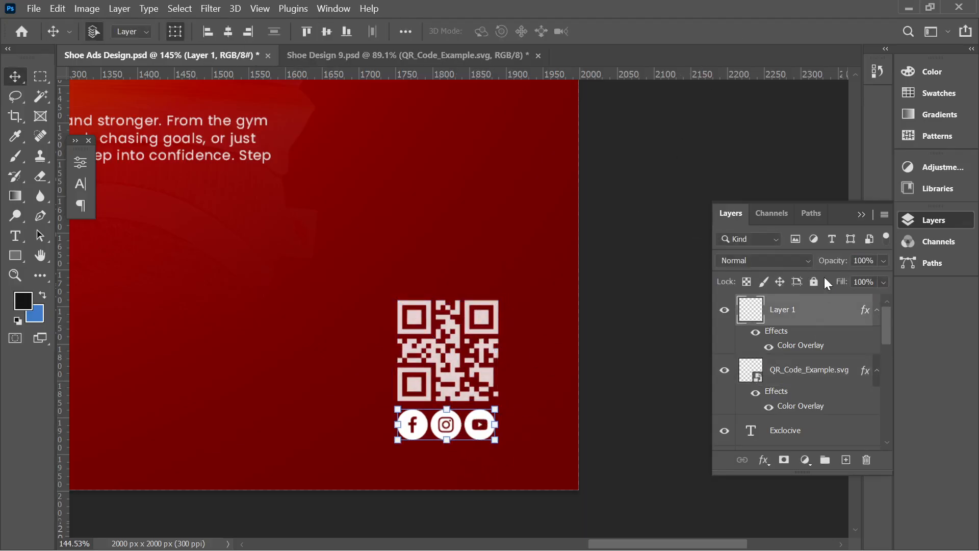
left_click_drag(834, 266, 814, 265)
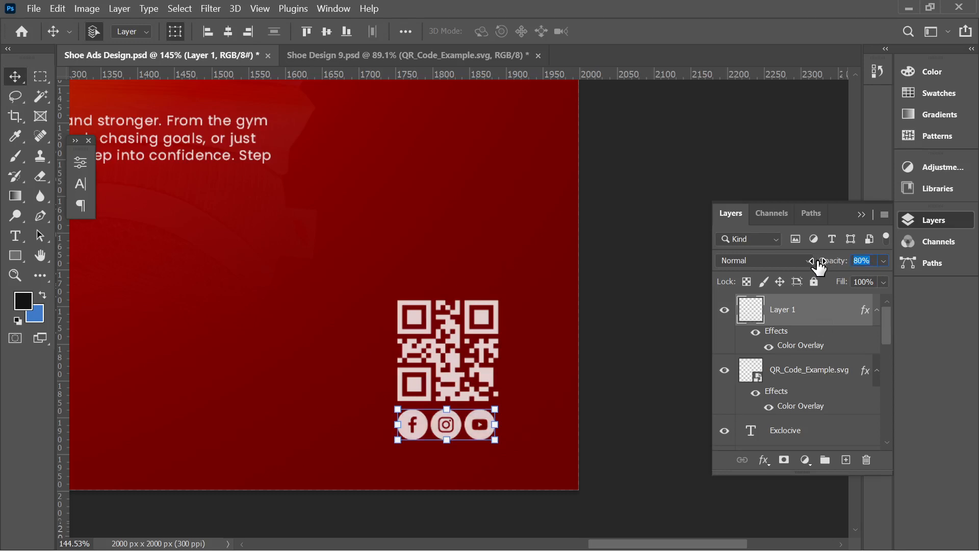
left_click(627, 208)
Delete the QR code and the social icons from the ad's lower right corner
scroll(531, 423, "down", 2)
scroll(529, 424, "down", 12)
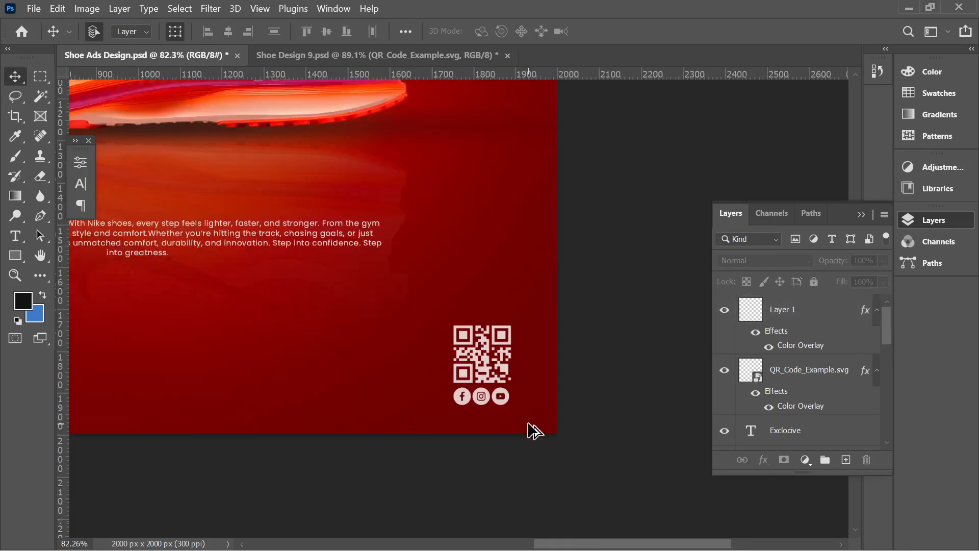
scroll(531, 428, "down", 3)
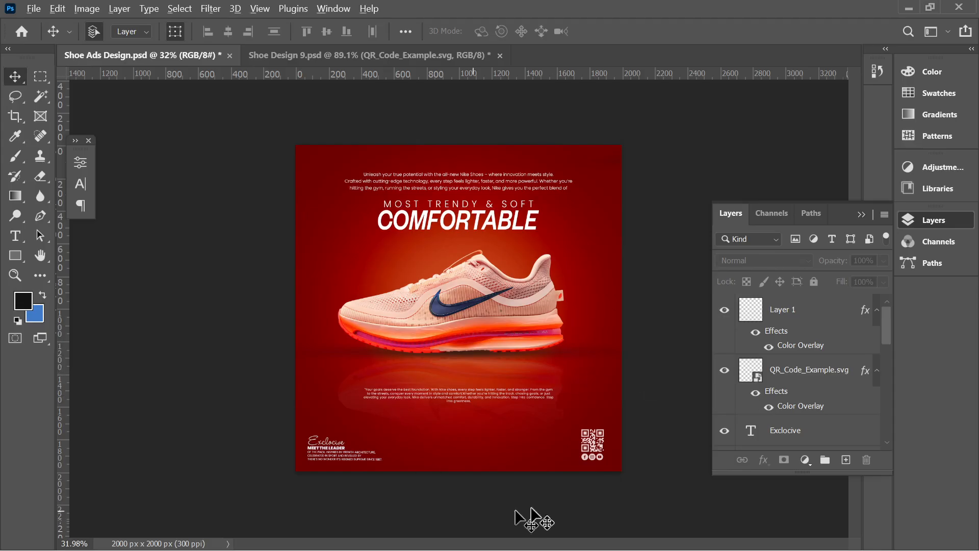
scroll(505, 449, "up", 3)
scroll(579, 404, "down", 1)
left_click_drag(579, 405, 651, 404)
scroll(416, 431, "up", 2)
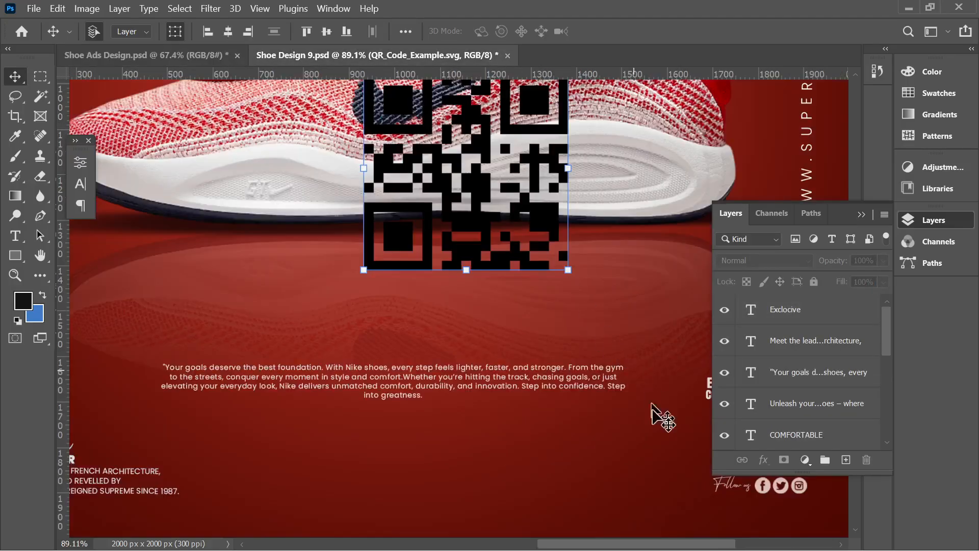
Copy the Friendly text block with its QR code and social icons from Shoe Design 9.psd into the lower right corner of Shoe Ads Design.psd
key("h")
left_click_drag(262, 346, 426, 415)
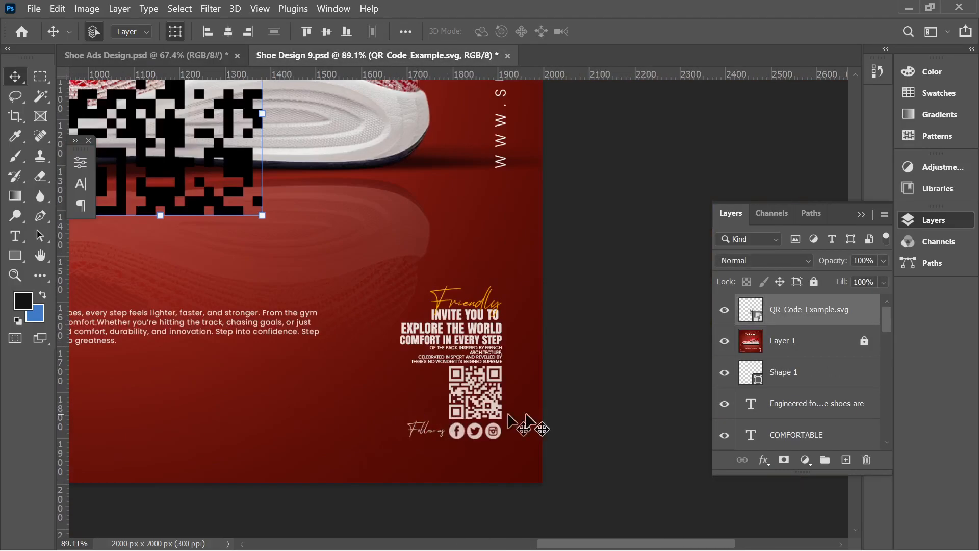
left_click(528, 423)
left_click_drag(396, 286, 502, 447)
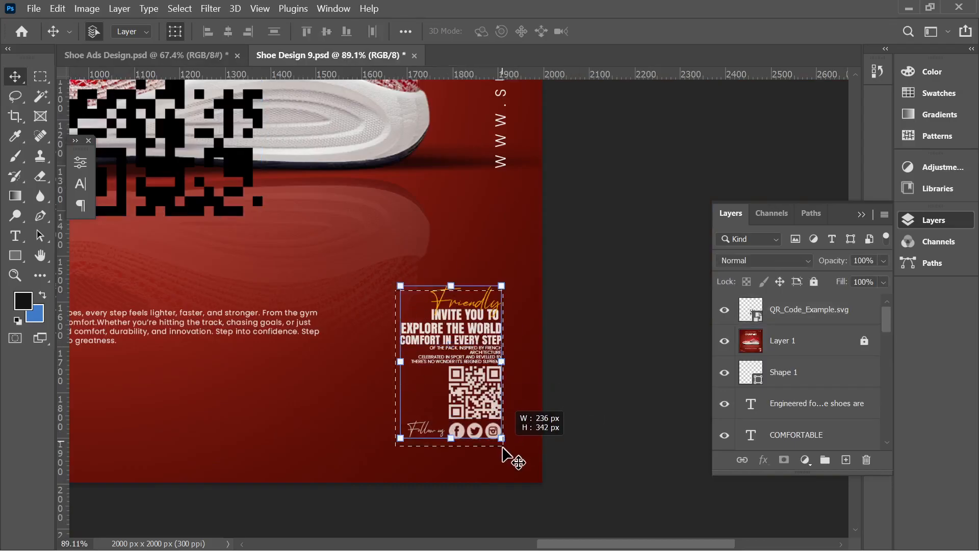
left_click_drag(474, 398, 595, 381)
left_click_drag(325, 289, 522, 423)
scroll(518, 473, "up", 5)
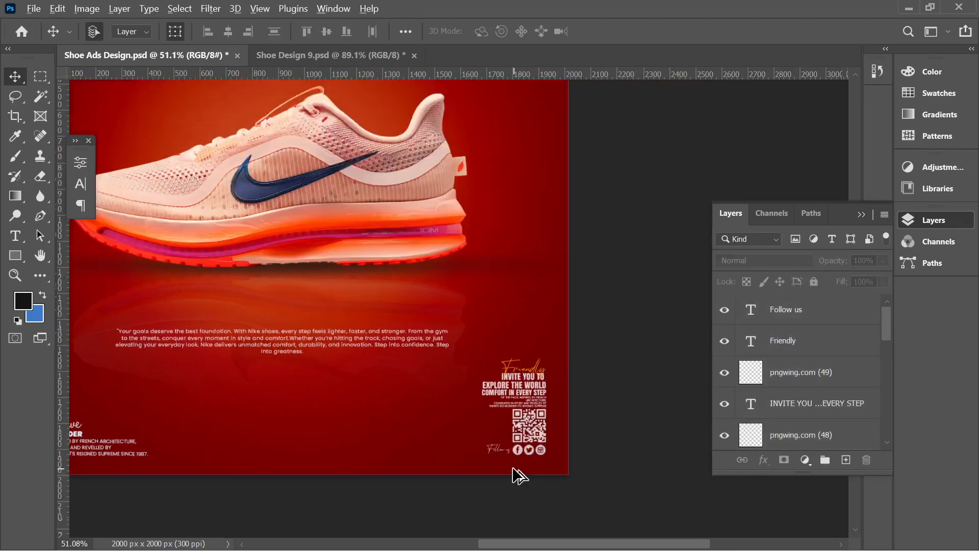
Examine the opacity of the copied QR code and icons, and the type properties of the Friendly text and the headline below it
left_click(542, 406)
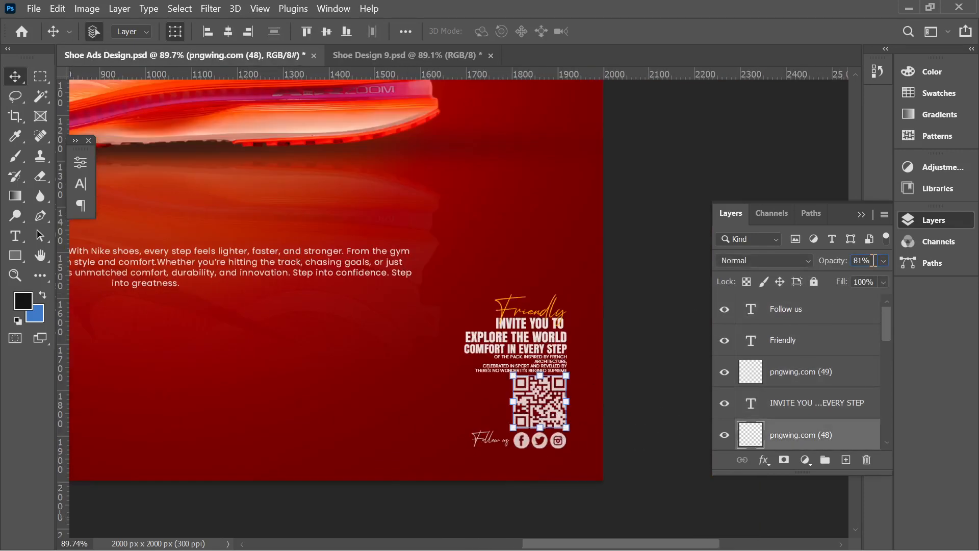
left_click(536, 445)
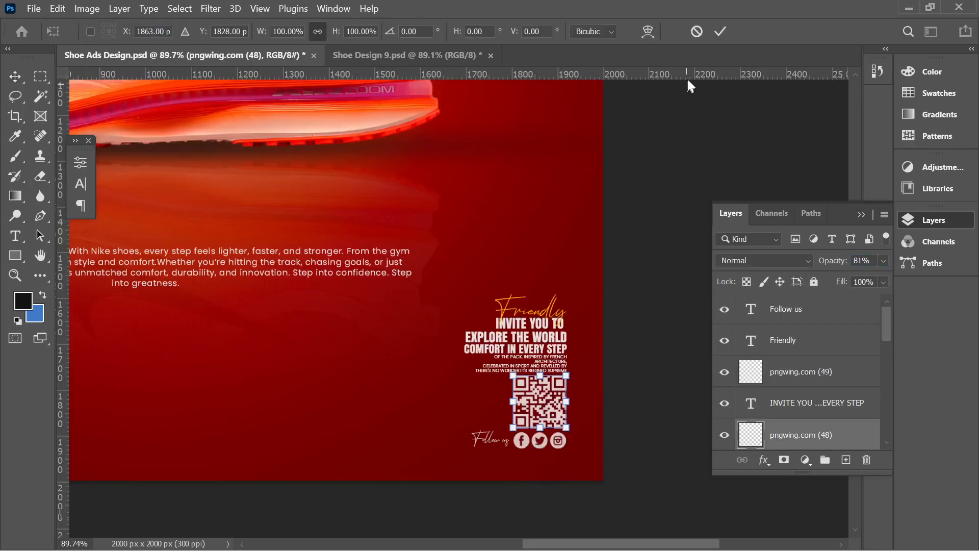
left_click(722, 33)
left_click(549, 490)
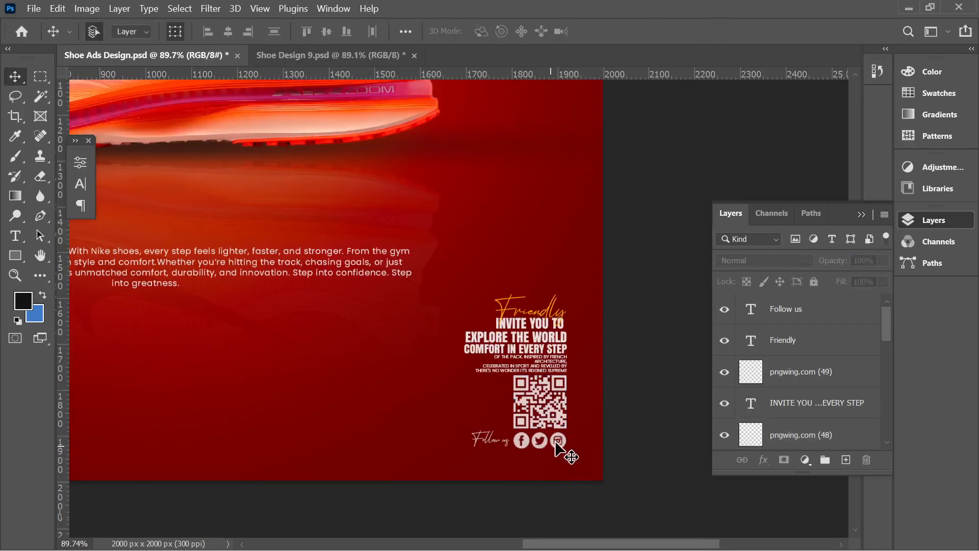
left_click(556, 443)
left_click(644, 183)
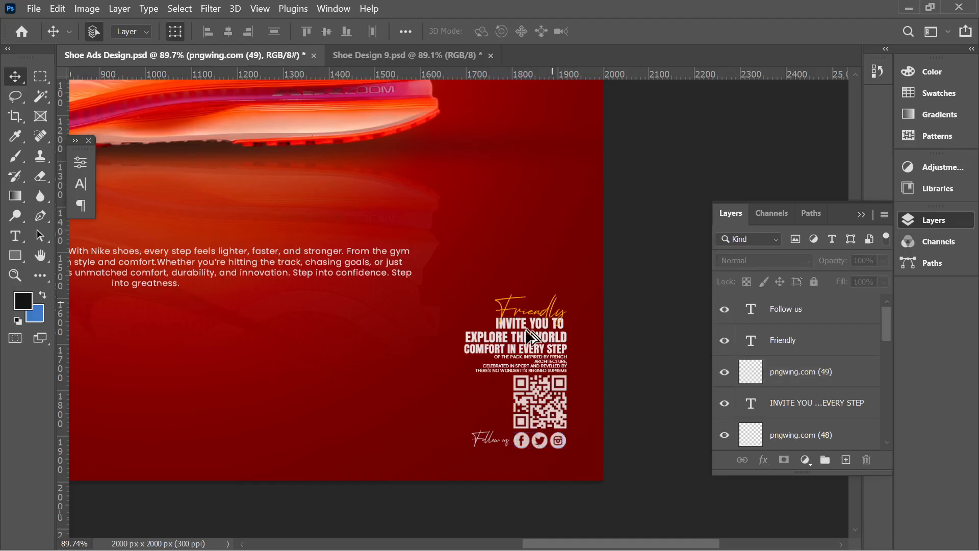
scroll(525, 331, "up", 4)
left_click(552, 302)
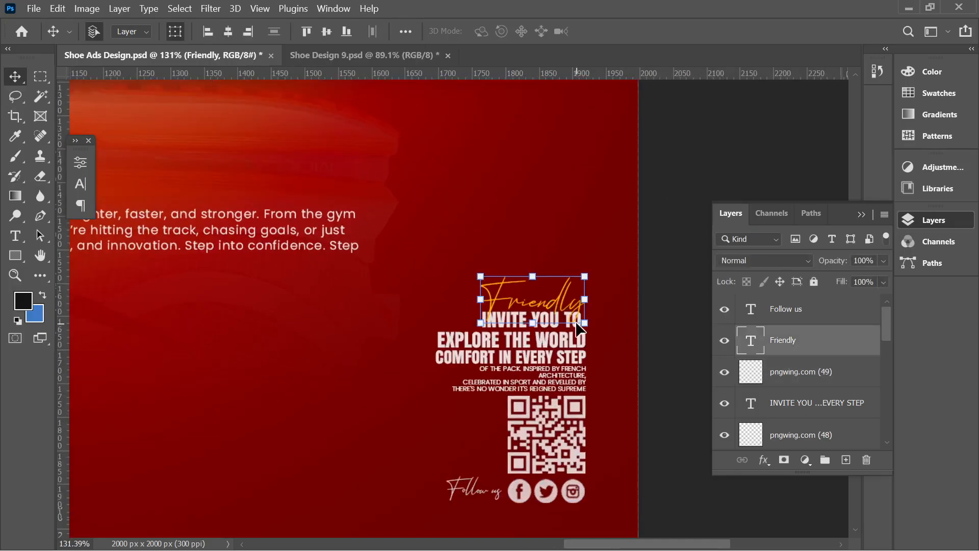
left_click(79, 184)
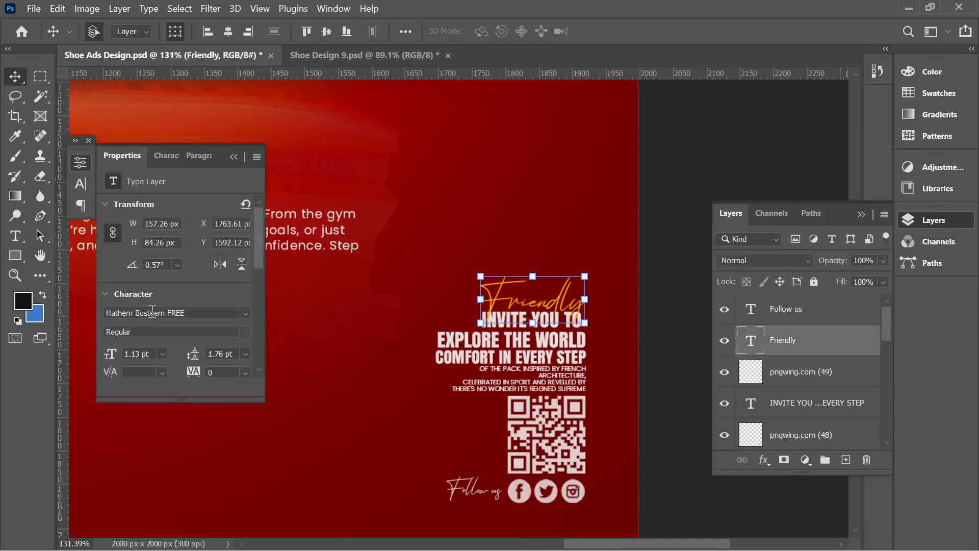
left_click(234, 157)
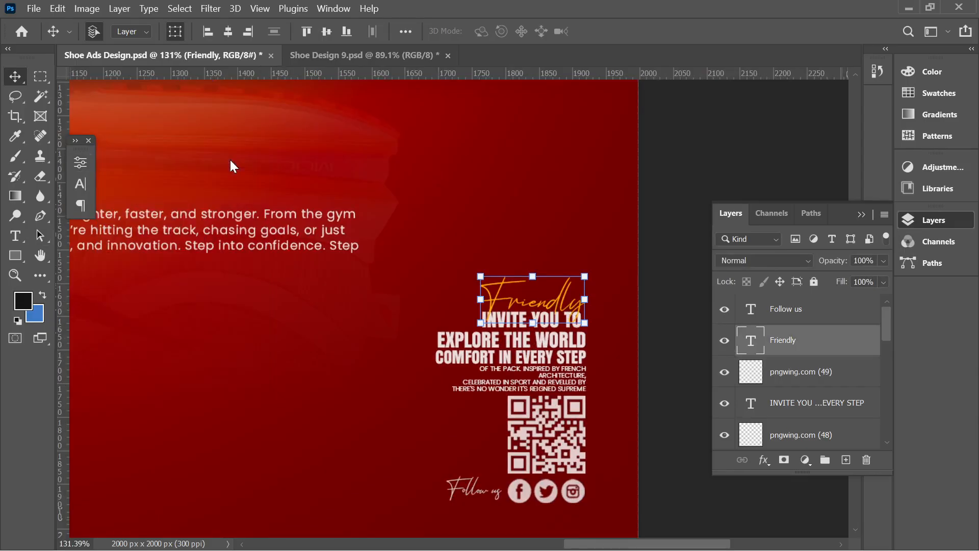
left_click(573, 341)
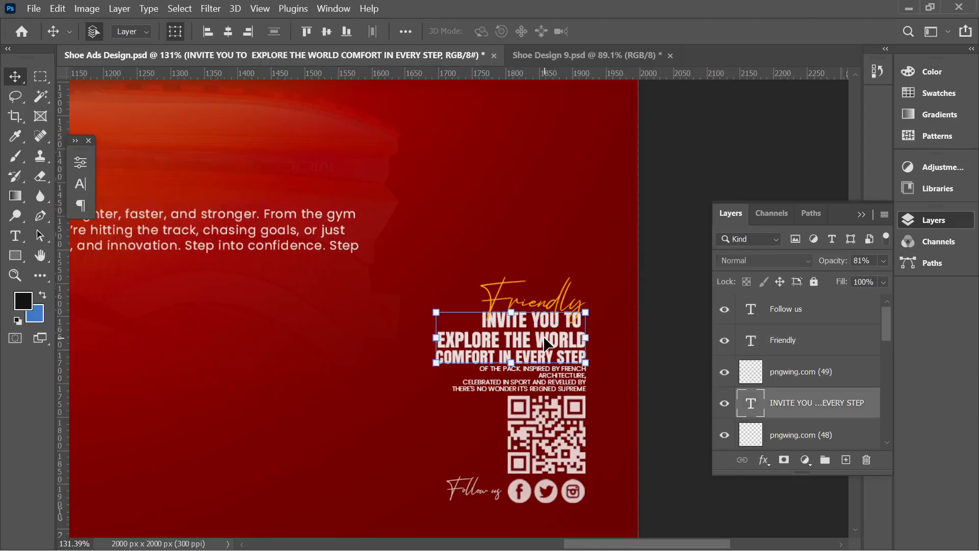
Copy the headline's font name, Anton, send it to the open WhatsApp group chat, and return to Photoshop
left_click(80, 162)
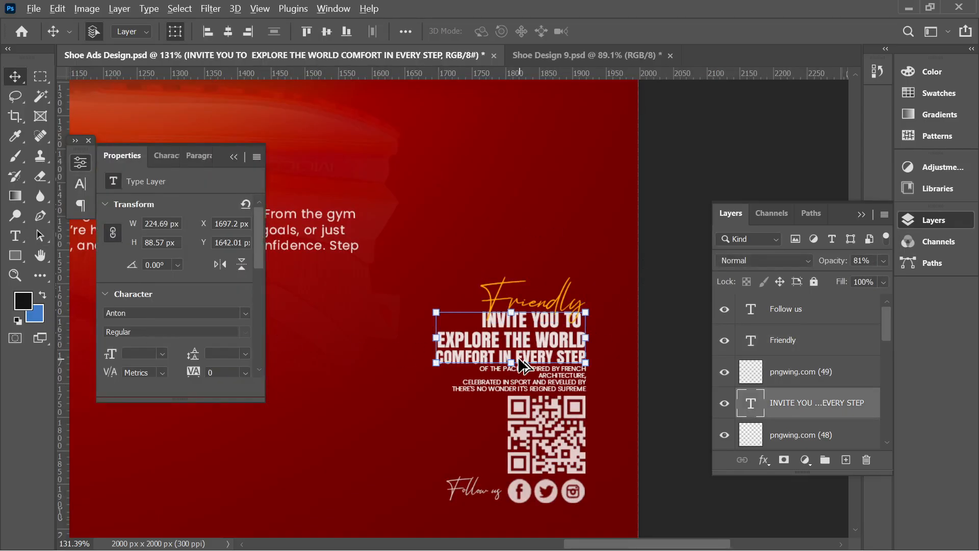
scroll(523, 365, "up", 5)
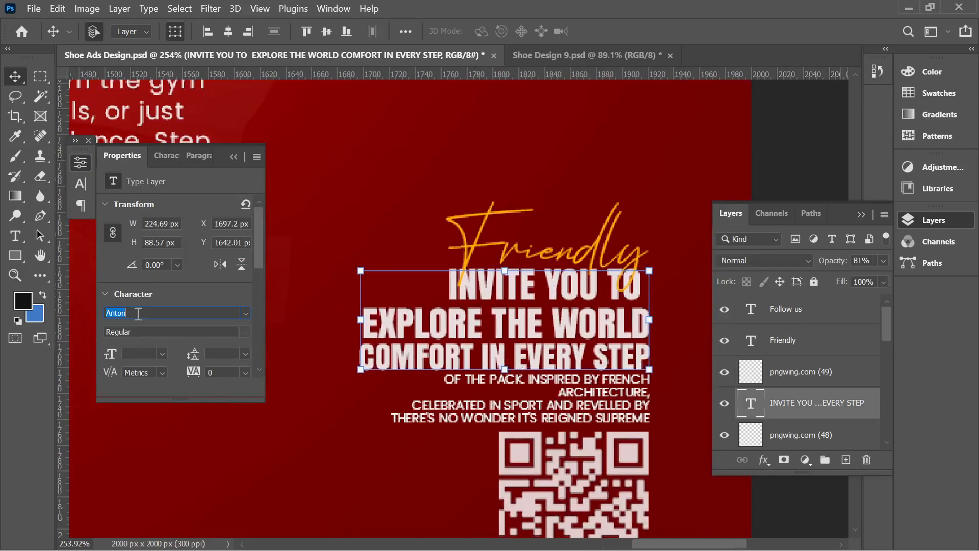
mouse_move(531, 519)
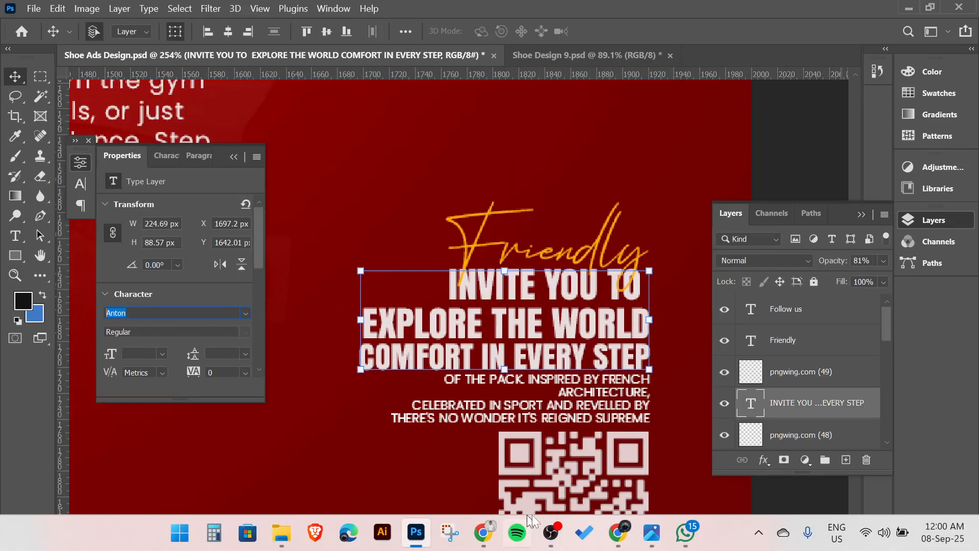
left_click(685, 532)
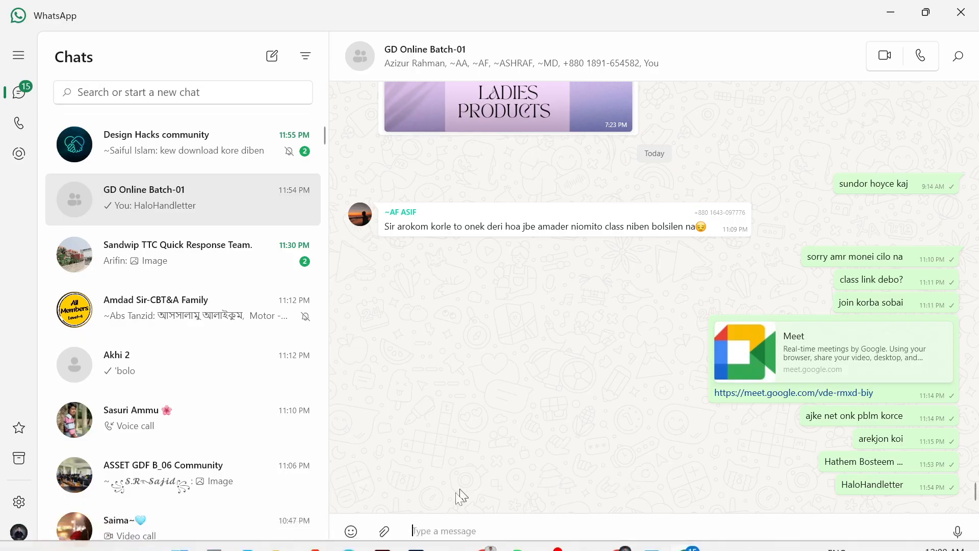
type("Anton")
key("Return")
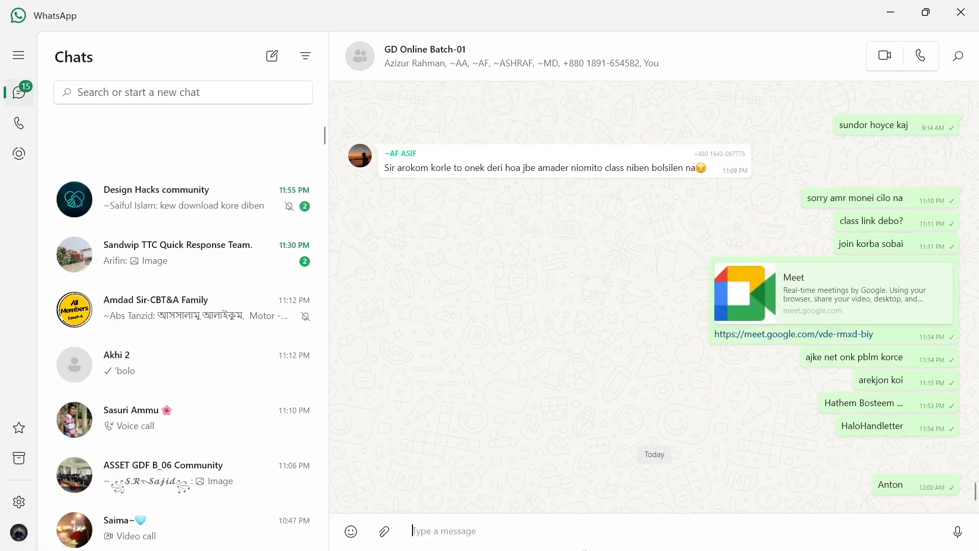
left_click(428, 538)
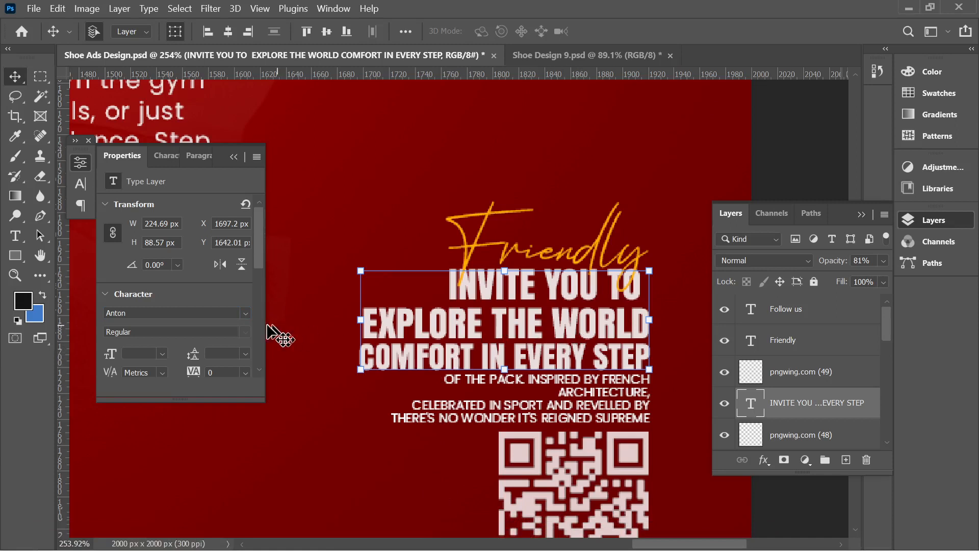
Try left alignment on the INVITE YOU TO EXPLORE THE WORLD headline, and switch it back to right alignment
scroll(219, 353, "down", 3)
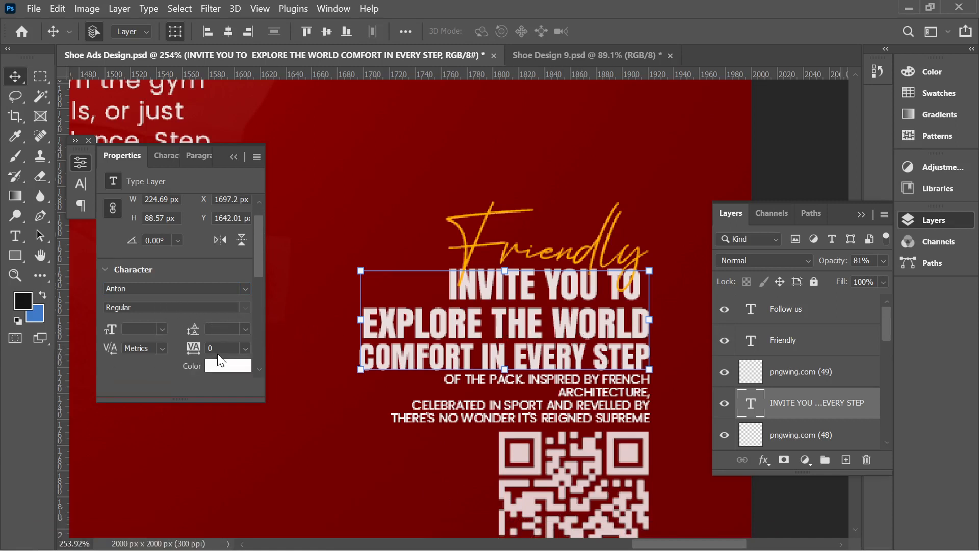
scroll(217, 354, "up", 2)
scroll(228, 359, "down", 5)
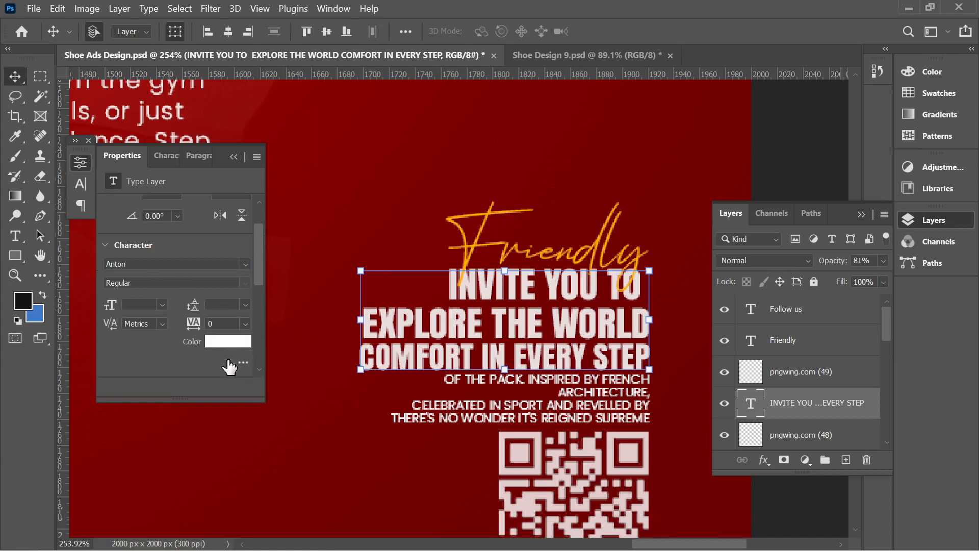
scroll(219, 362, "down", 7)
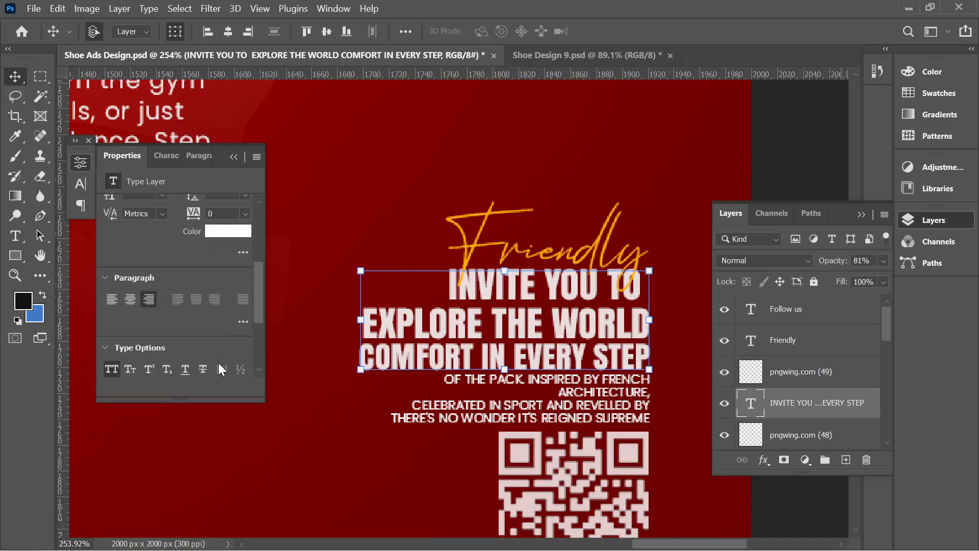
left_click(111, 298)
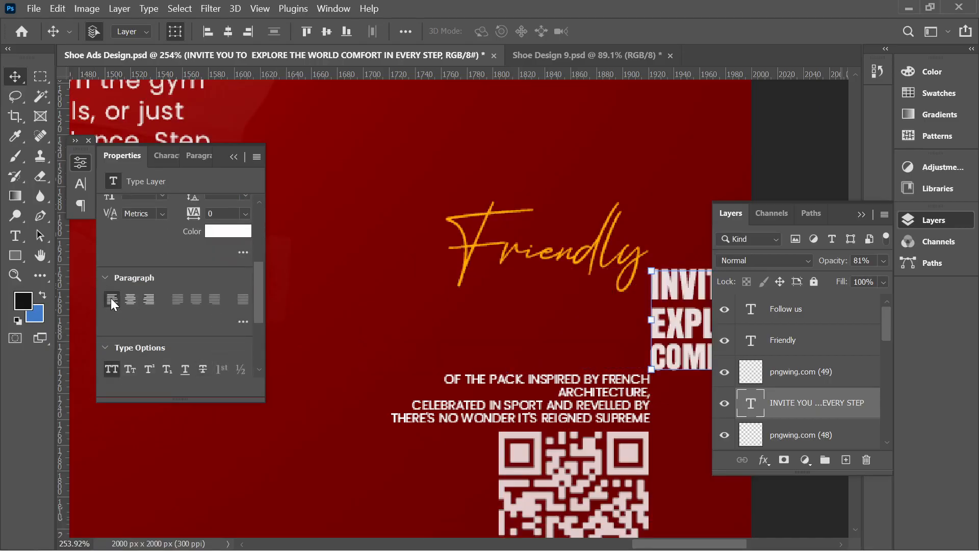
left_click(148, 300)
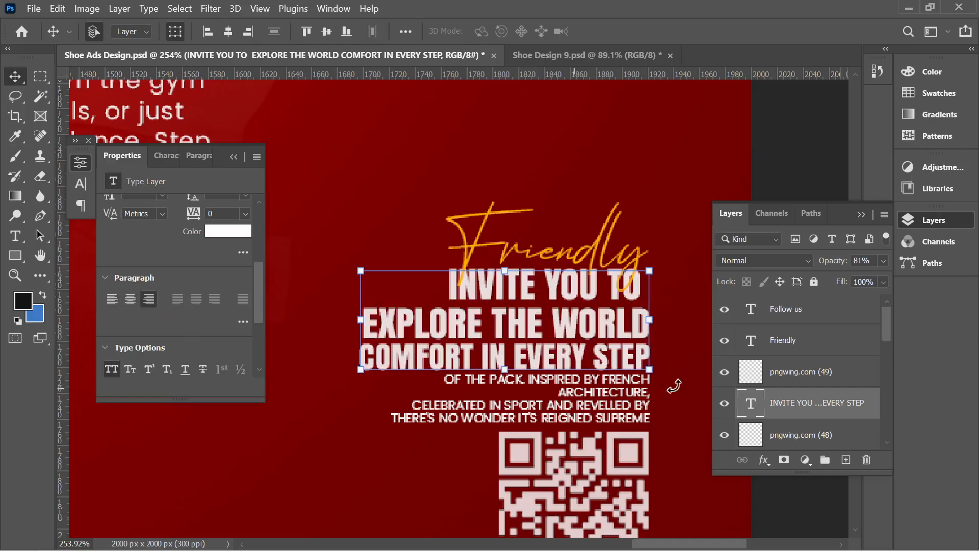
Examine the character and paragraph settings of the small text below the headline, and review the whole ad
scroll(526, 414, "down", 4)
left_click(694, 320)
scroll(580, 357, "down", 4)
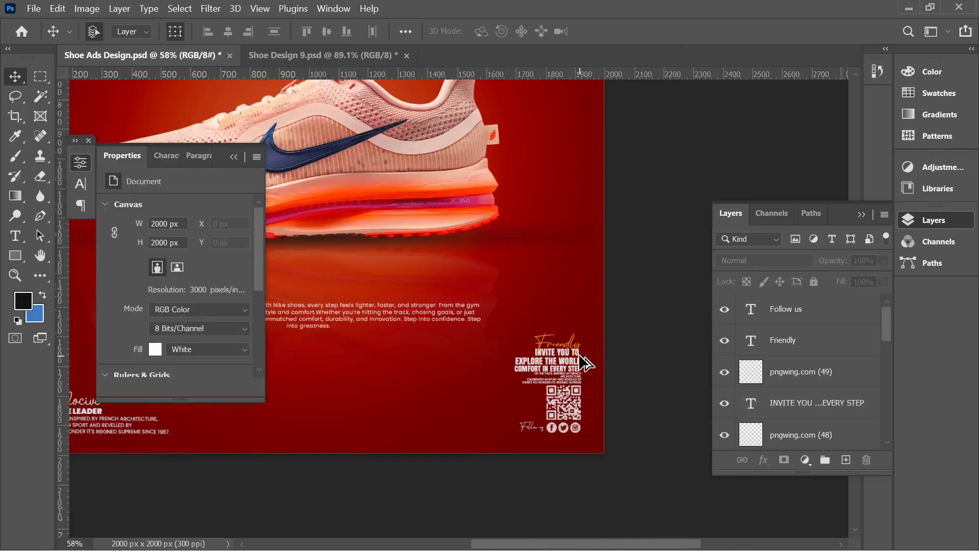
scroll(586, 363, "up", 4)
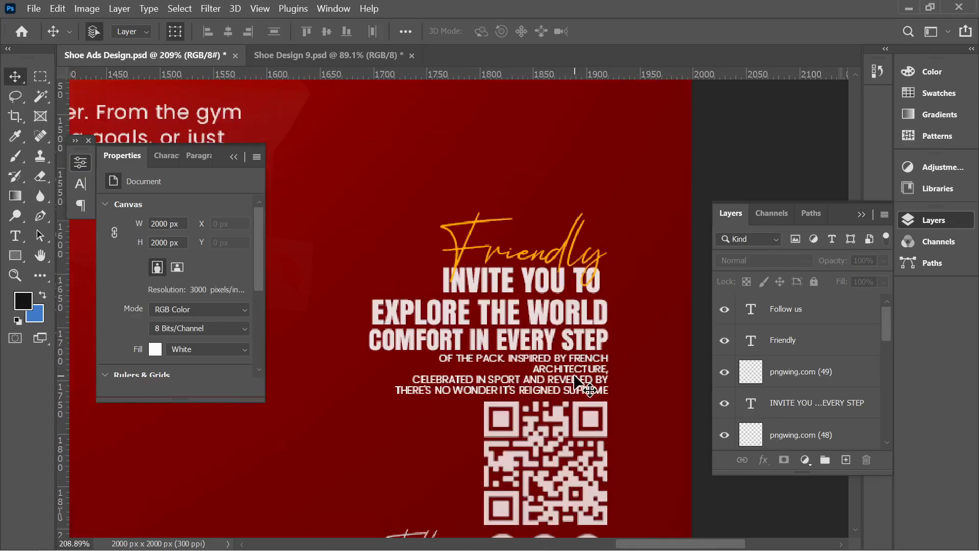
left_click(576, 382)
scroll(138, 362, "down", 3)
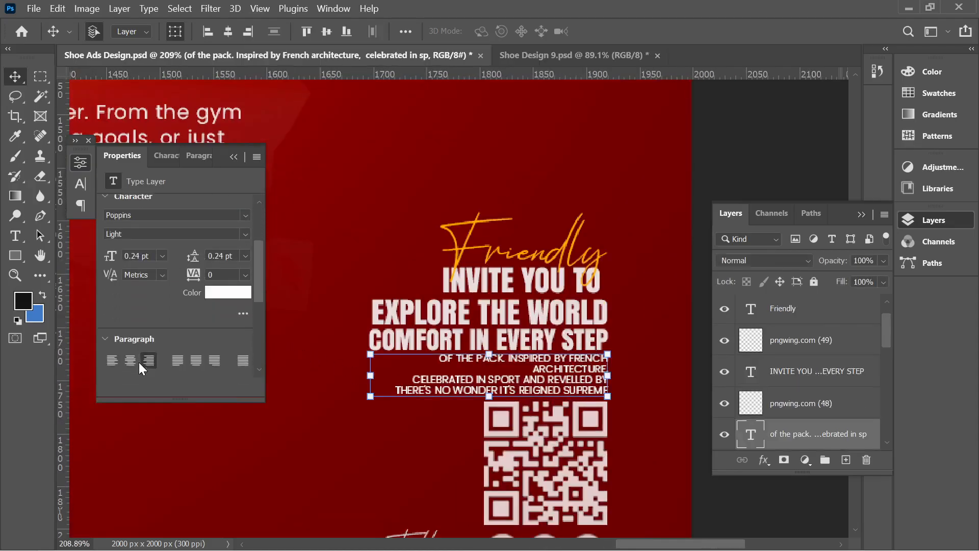
scroll(139, 362, "down", 1)
scroll(194, 322, "down", 3)
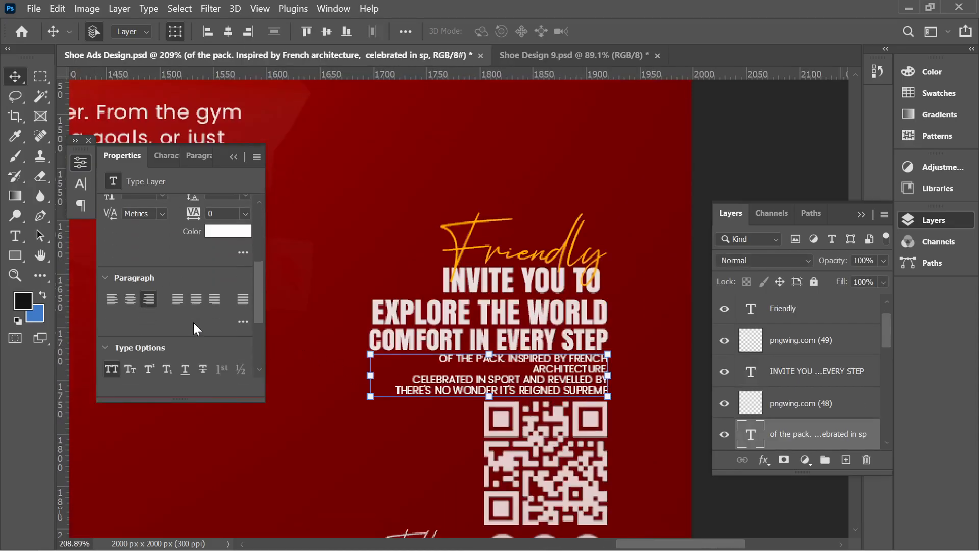
scroll(682, 251, "down", 2)
left_click(683, 250)
scroll(683, 252, "down", 5)
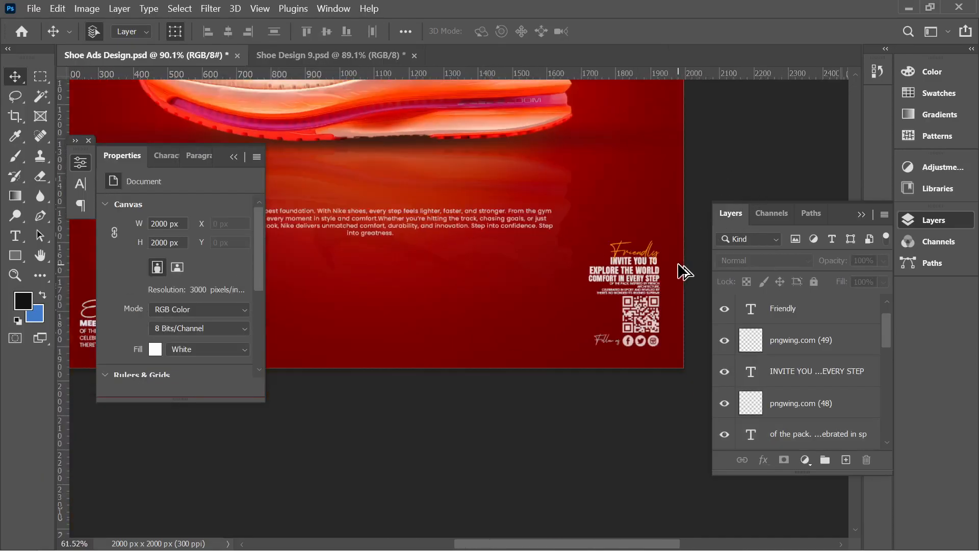
left_click(241, 158)
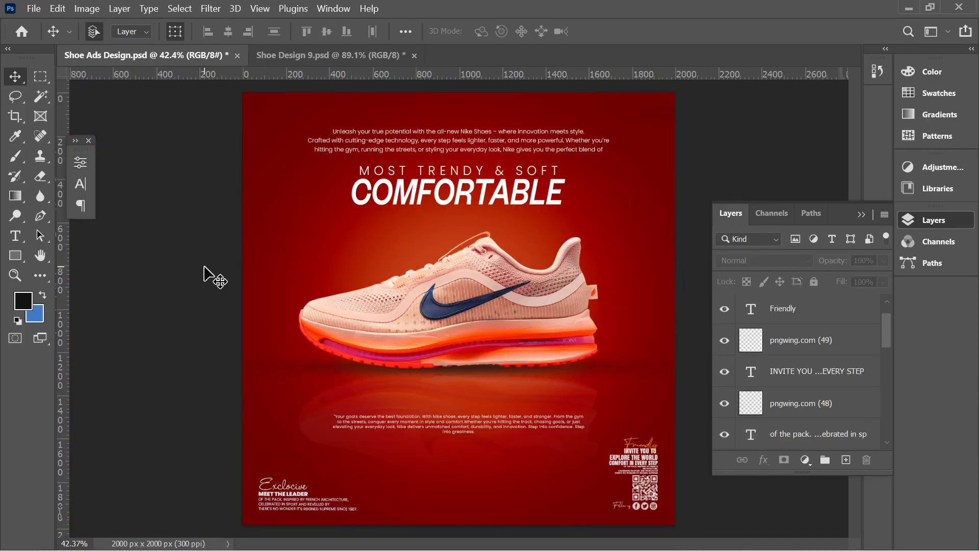
scroll(209, 277, "down", 2)
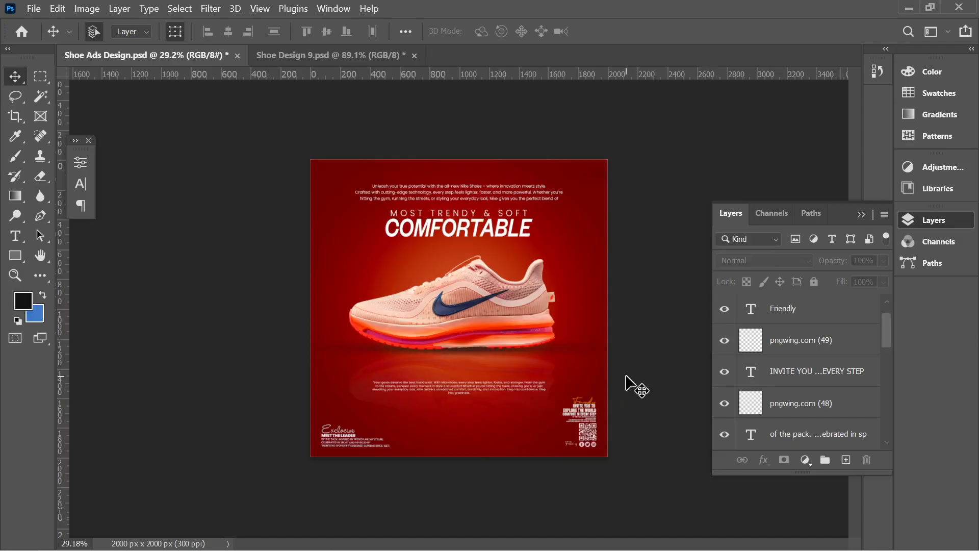
scroll(634, 387, "up", 1)
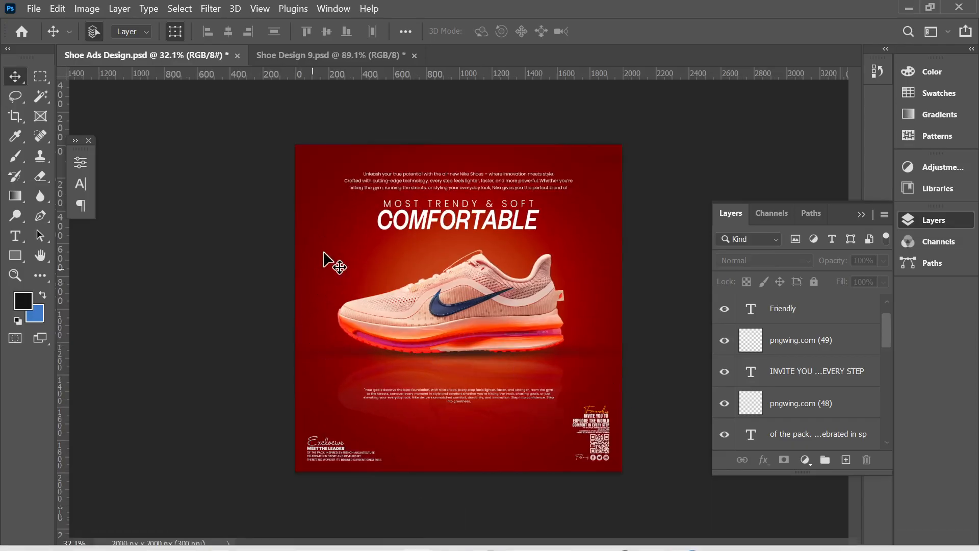
Copy the vertical Every step is a statement text from Shoe Design 9.psd to the left edge of Shoe Ads Design.psd, beside the shoe's toe
left_click(300, 56)
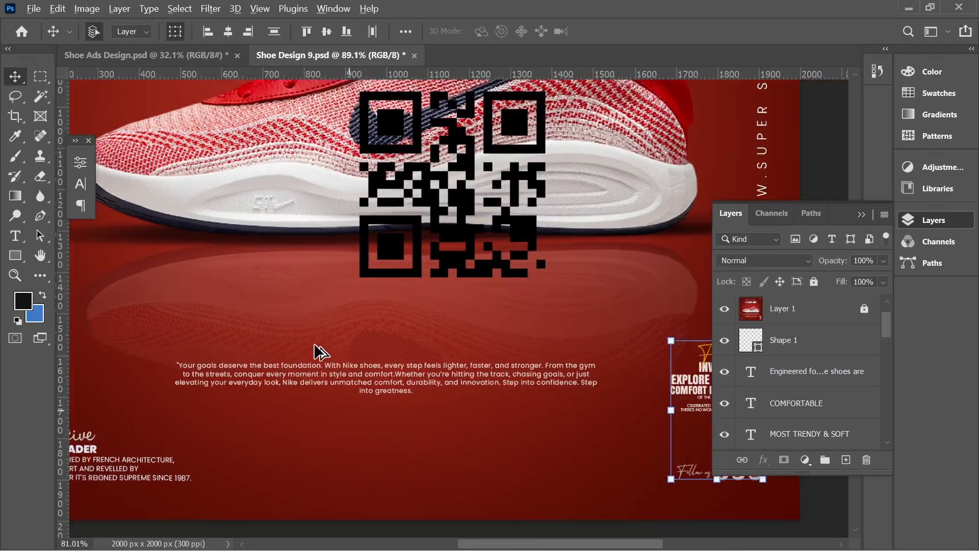
scroll(326, 342, "down", 4)
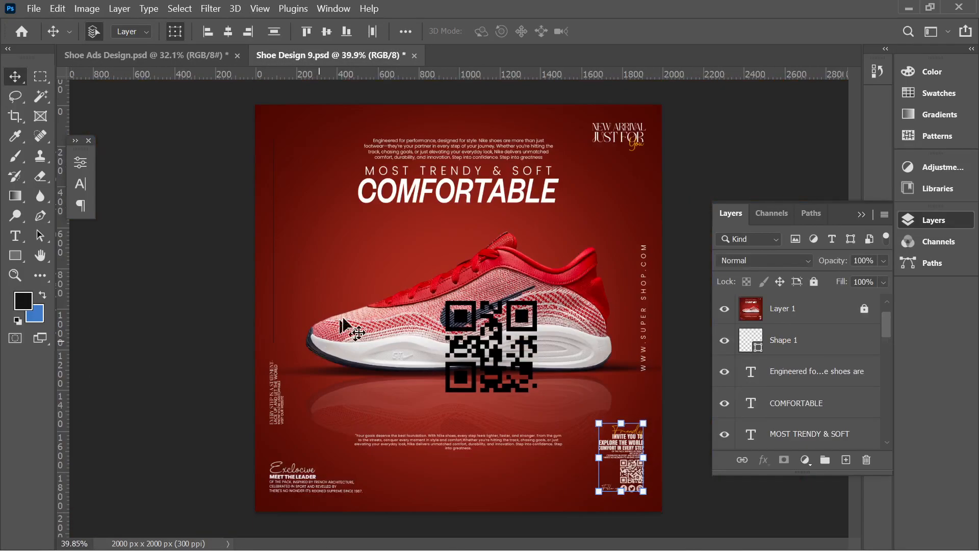
left_click(277, 414)
key("ctrl+c")
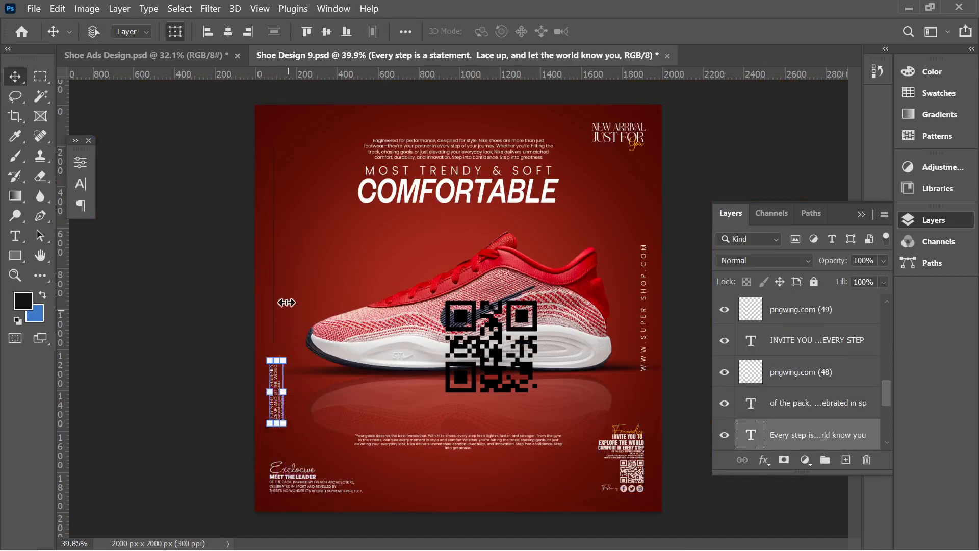
left_click(202, 56)
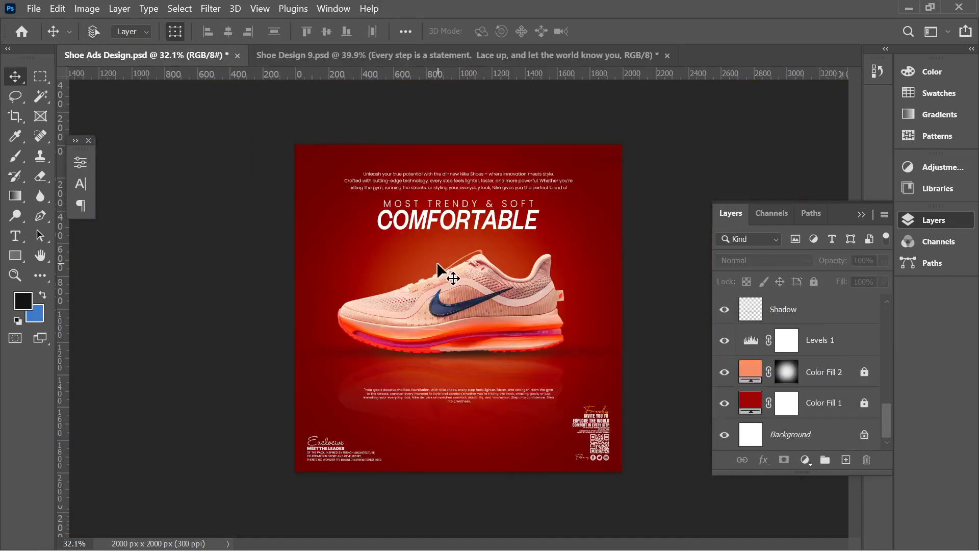
key("ctrl+v")
scroll(420, 339, "up", 2)
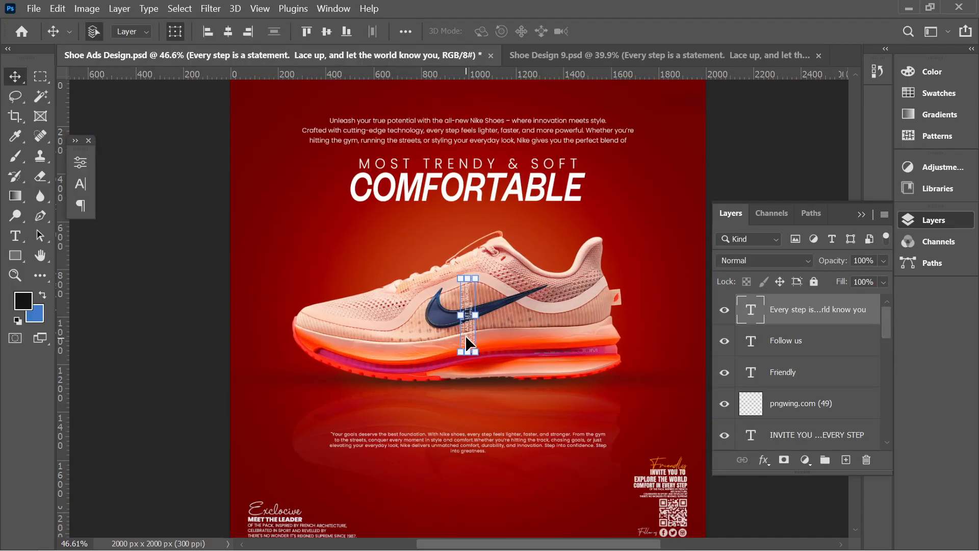
left_click_drag(465, 335, 254, 371)
left_click(185, 185)
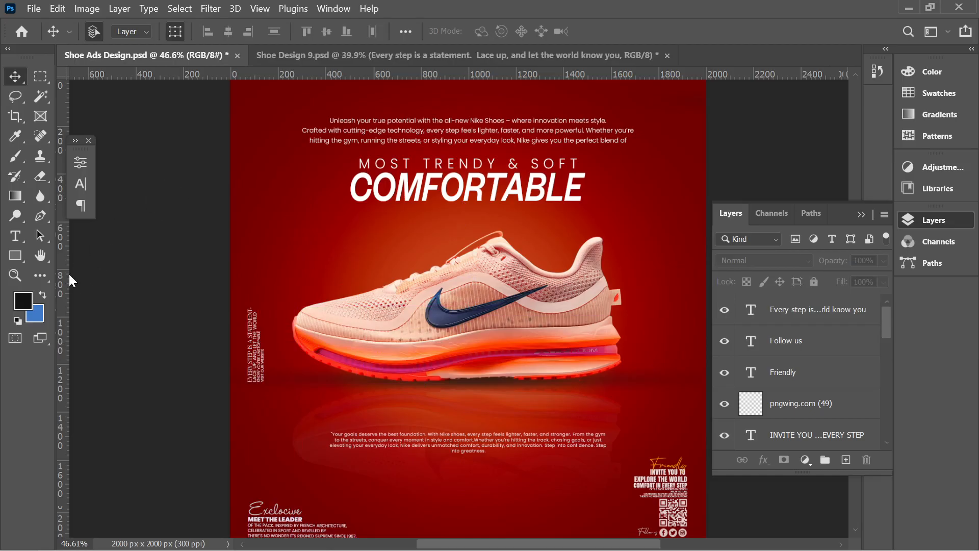
Add vertical guides along the outer edges of the left and right text blocks, and a horizontal guide at about Y 1939 px beneath them
scroll(254, 301, "down", 2)
key("ctrl+r")
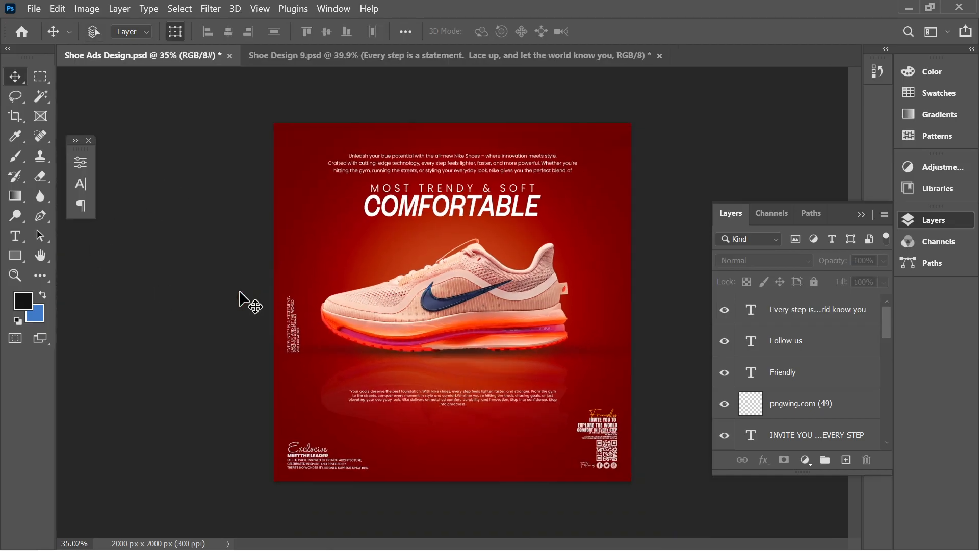
key("ctrl+r")
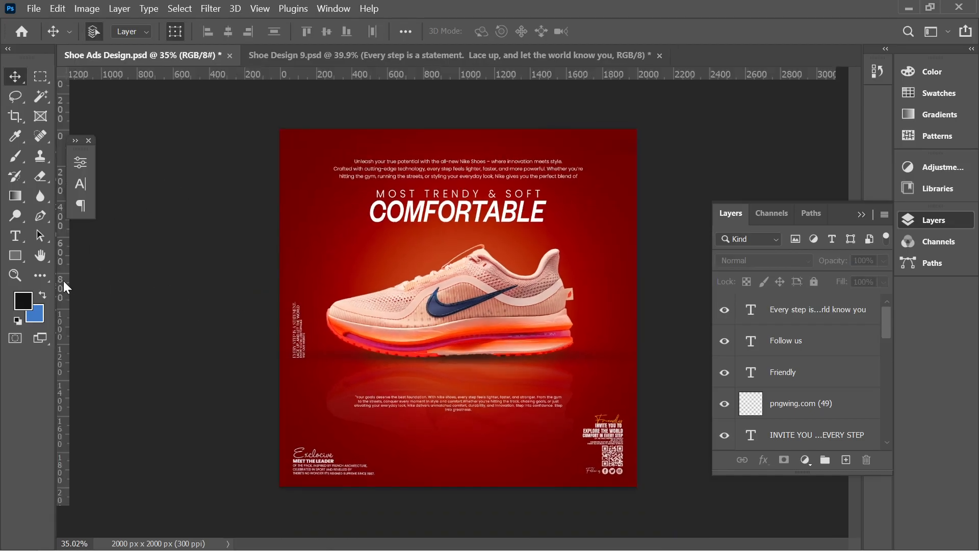
left_click_drag(66, 287, 294, 305)
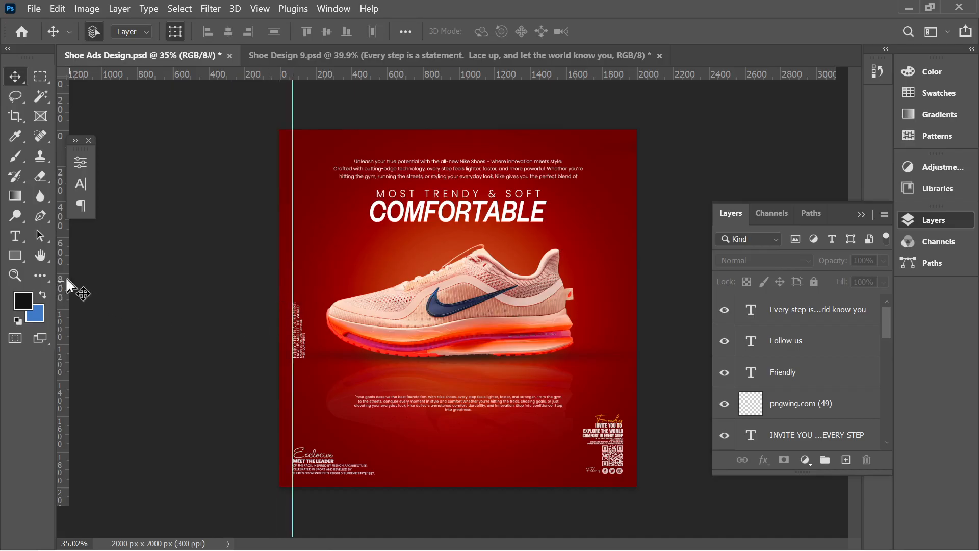
left_click_drag(64, 284, 624, 308)
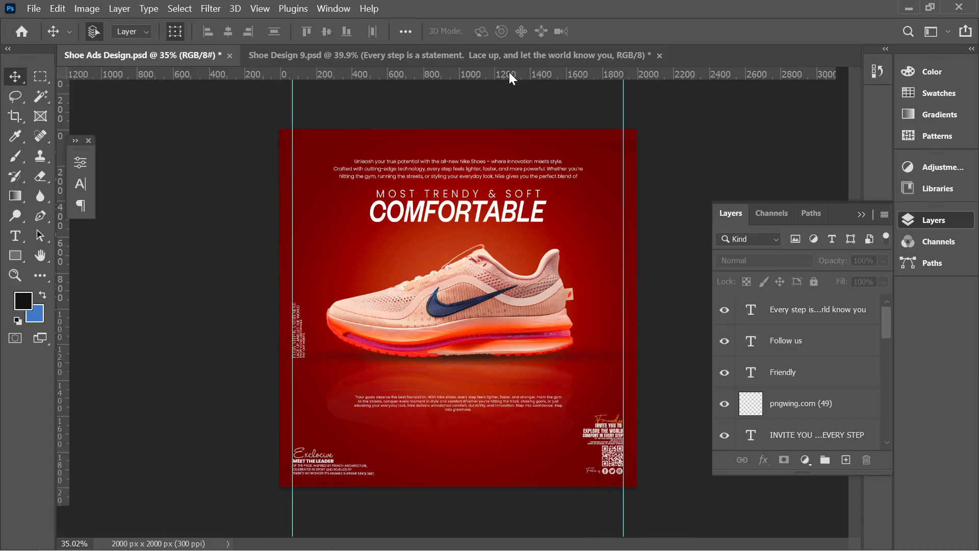
left_click_drag(512, 77, 515, 477)
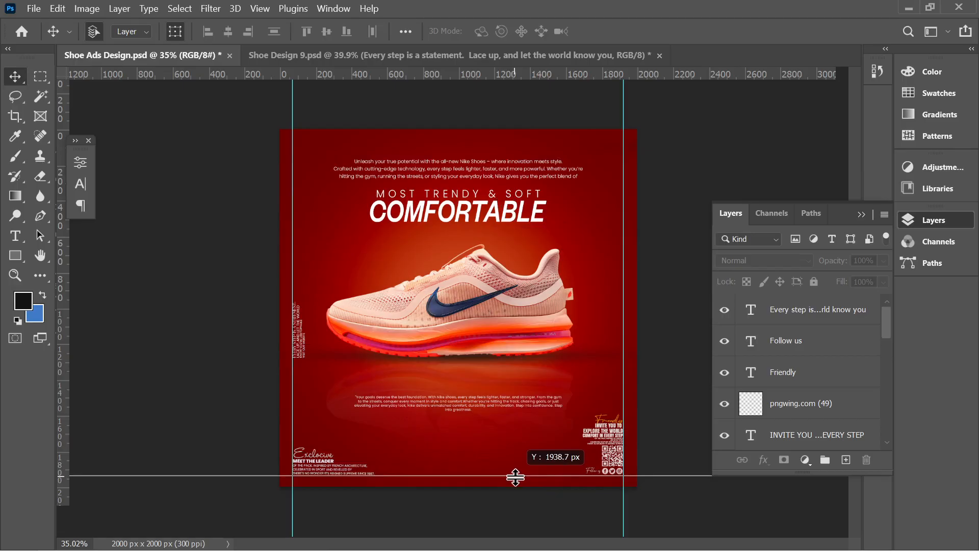
left_click_drag(516, 477, 516, 477)
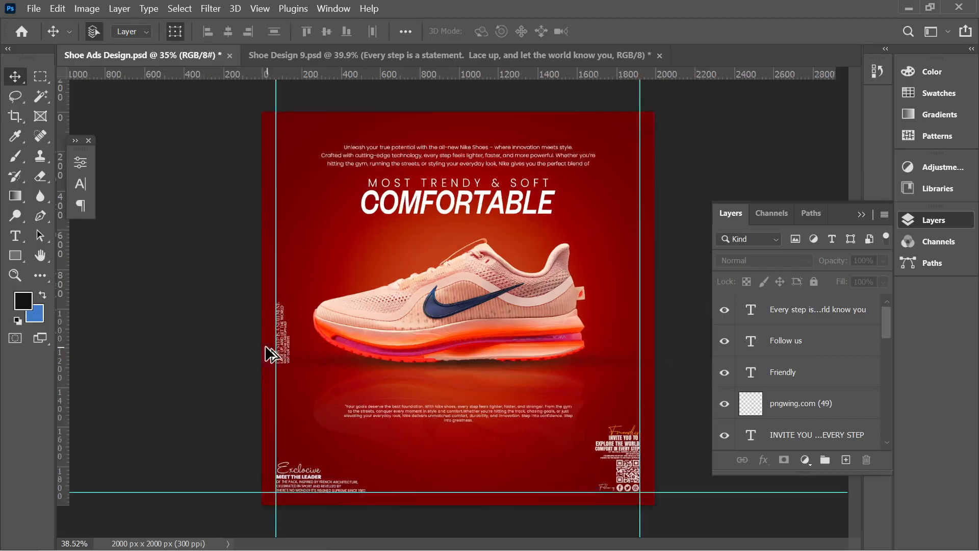
Rotate the vertical Every step is a statement text 90° to read horizontally, and place it just below the shoe's toe
scroll(268, 349, "up", 5)
left_click(271, 352)
scroll(245, 344, "up", 4)
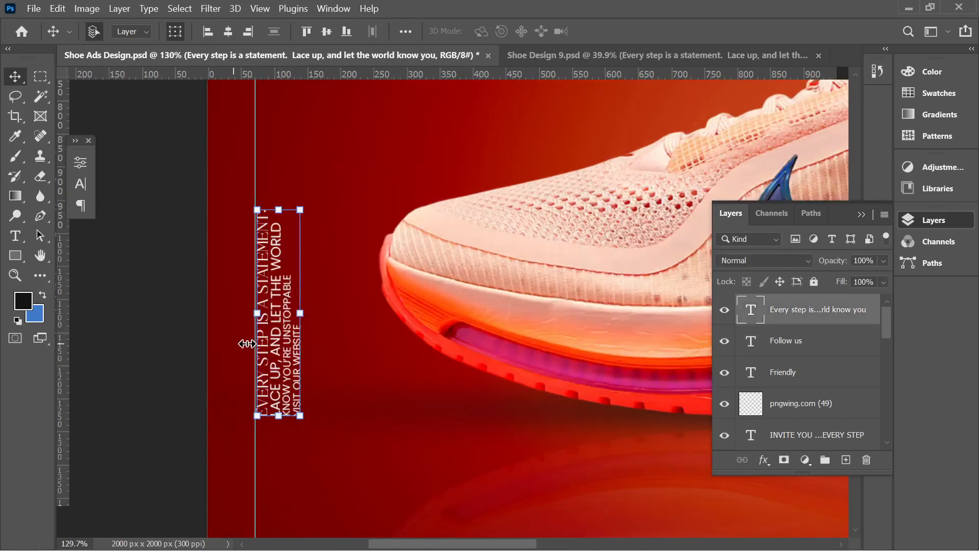
left_click_drag(339, 149, 466, 328)
key("ctrl+z")
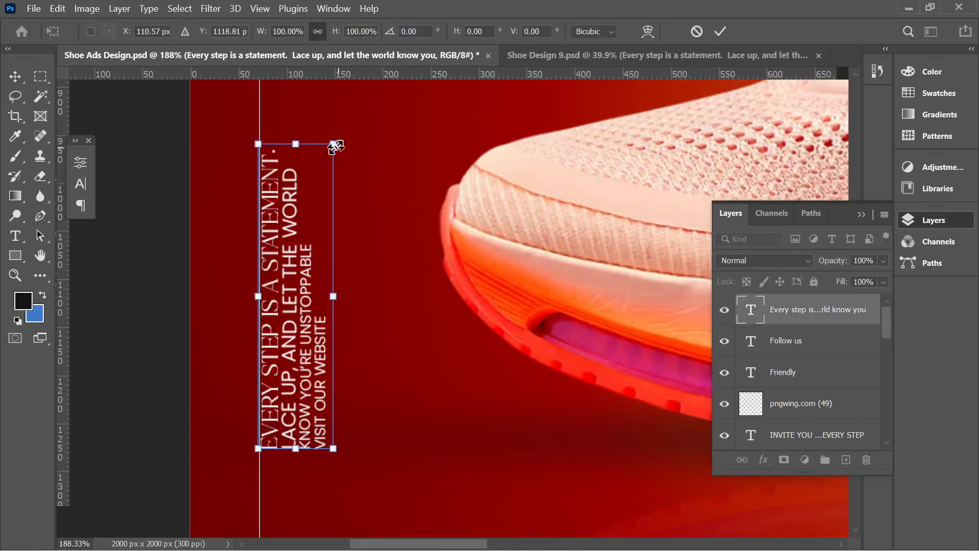
left_click_drag(345, 133, 585, 372)
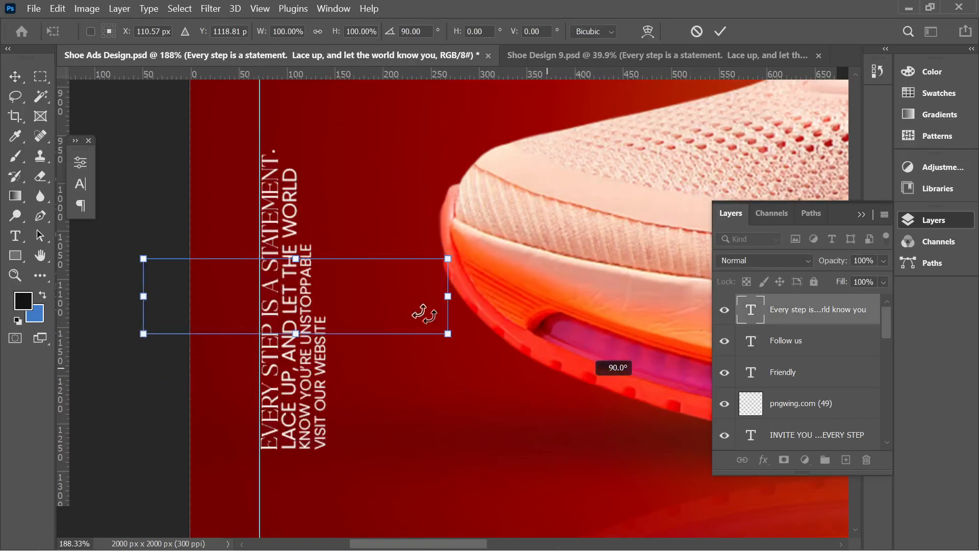
left_click_drag(323, 290, 511, 427)
scroll(362, 413, "down", 3)
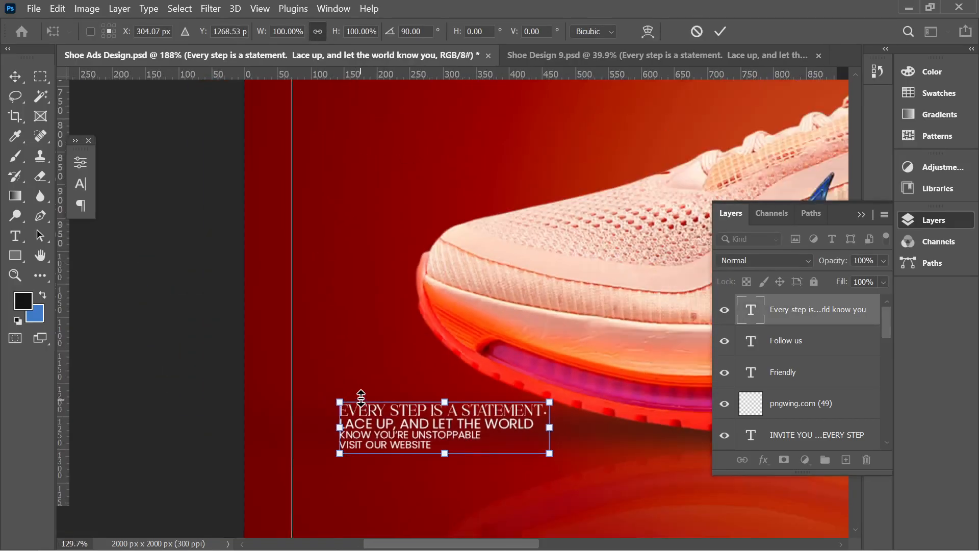
left_click(720, 31)
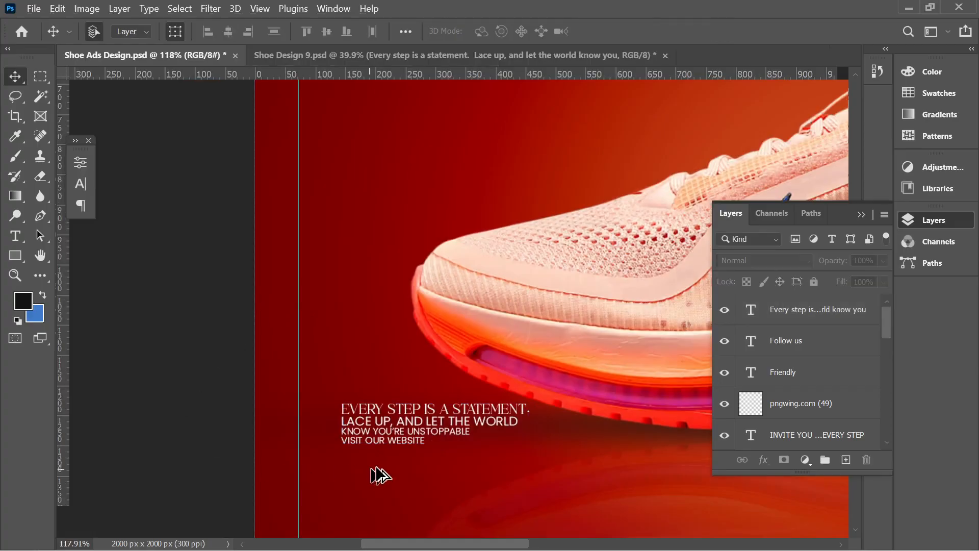
Try the Amsterdam font on the whole Every step is a statement text block, and undo the font change
scroll(380, 469, "up", 3)
scroll(378, 365, "down", 3)
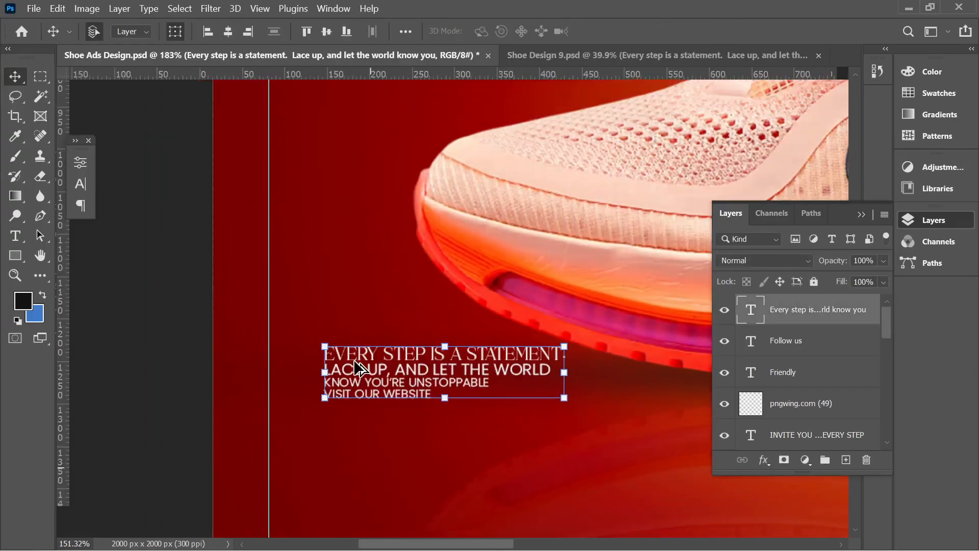
left_click(88, 162)
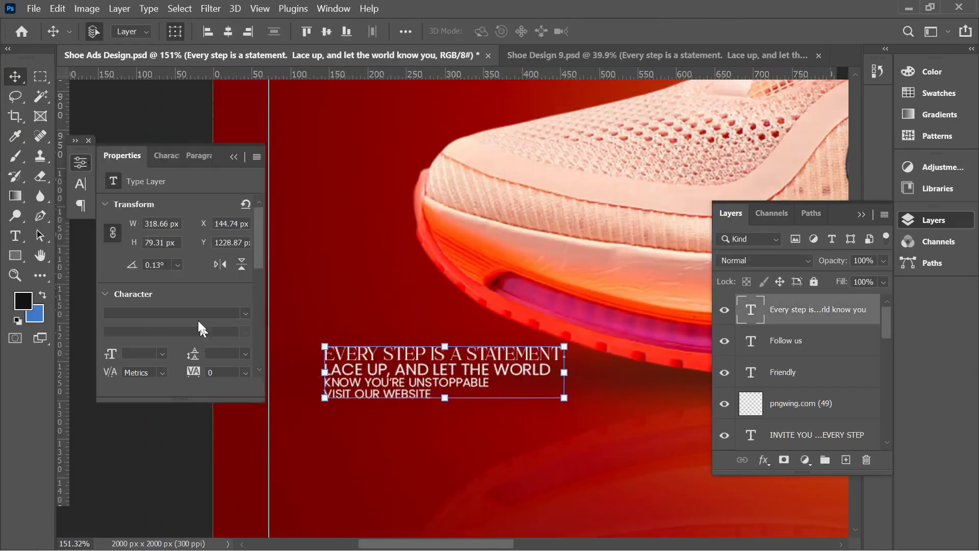
scroll(150, 335, "down", 2)
left_click(156, 156)
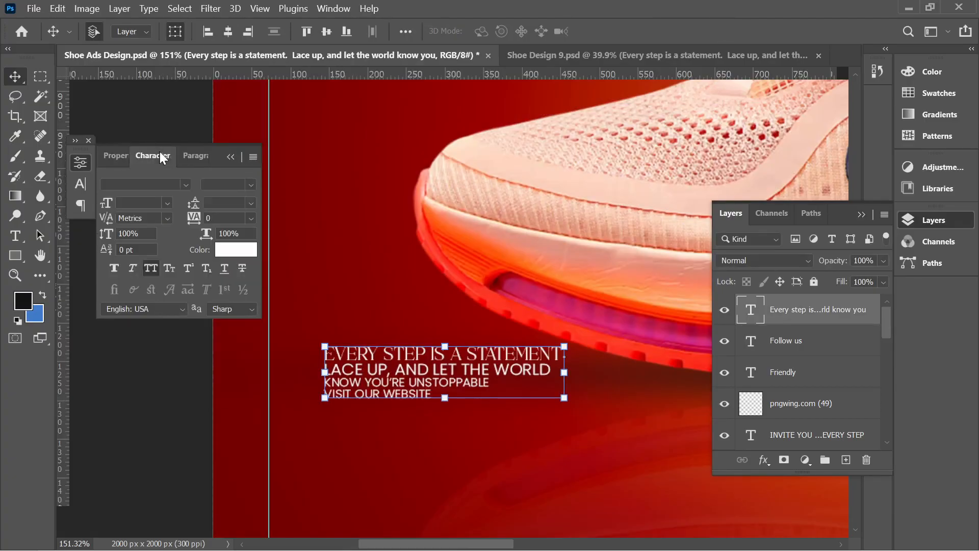
type("Amsterdam")
key("Return")
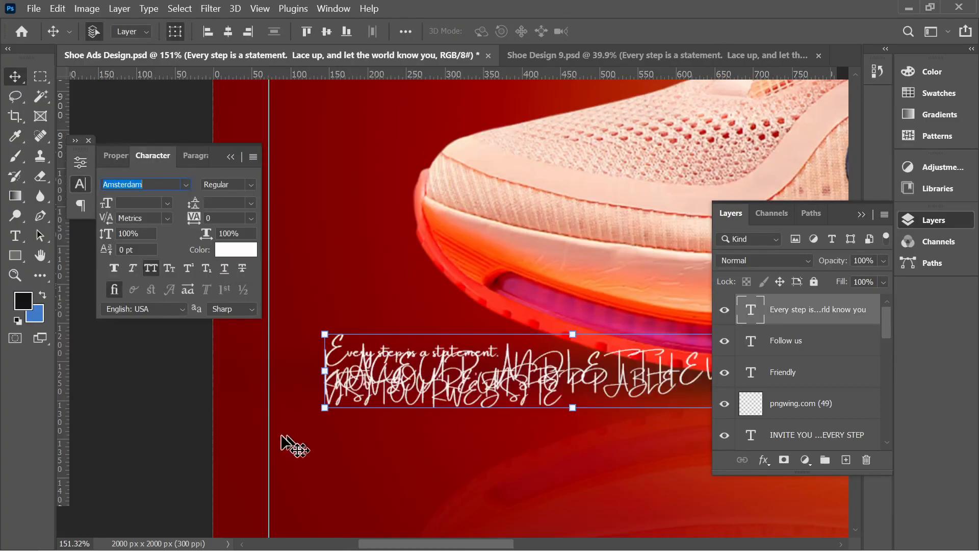
left_click(171, 403)
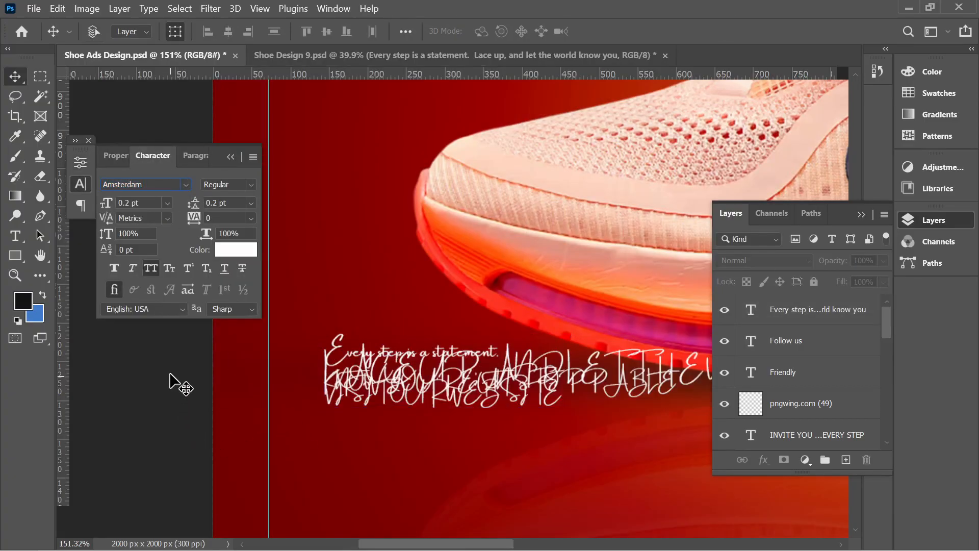
scroll(326, 379, "down", 6)
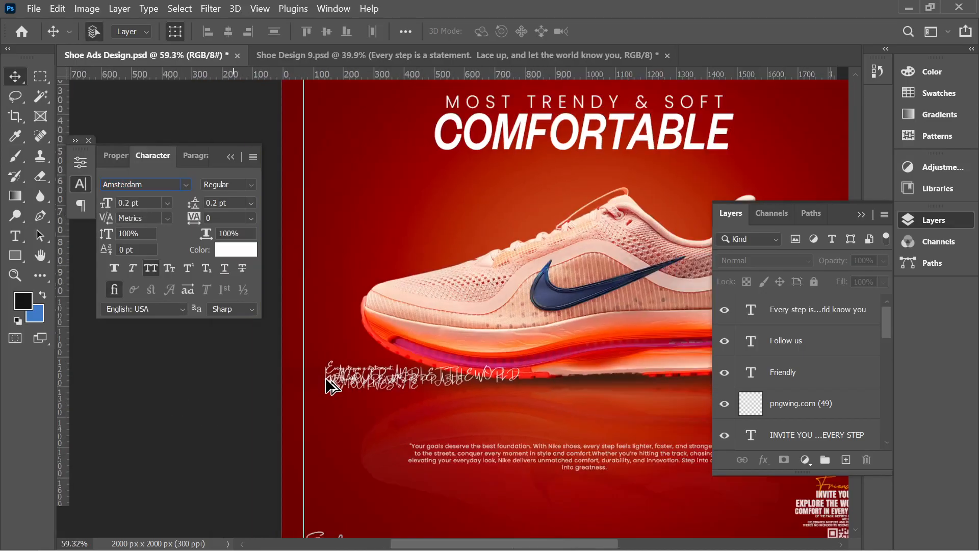
left_click(230, 156)
key("ctrl+z")
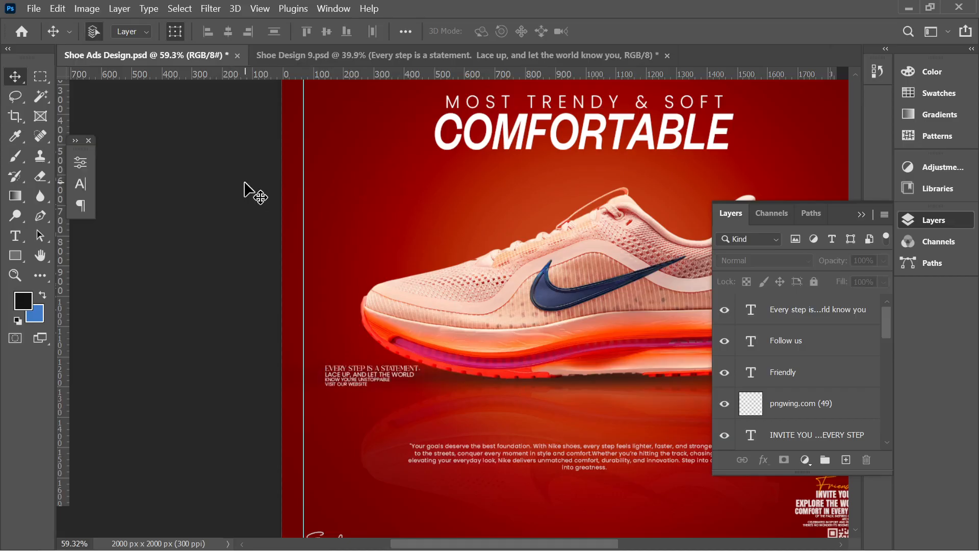
Examine the font, style and size settings of each line in the Every step is a statement text block
scroll(326, 392, "up", 6)
left_click(341, 371)
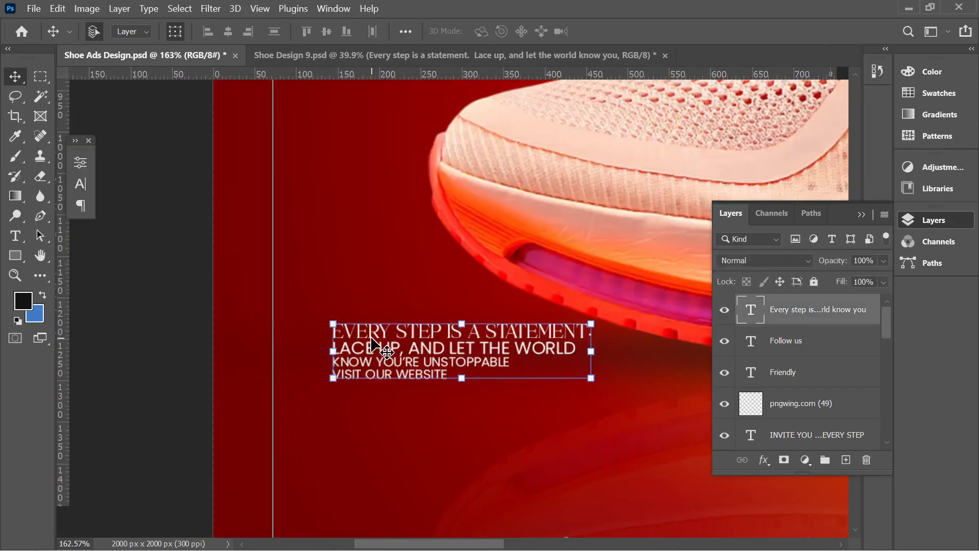
left_click(80, 163)
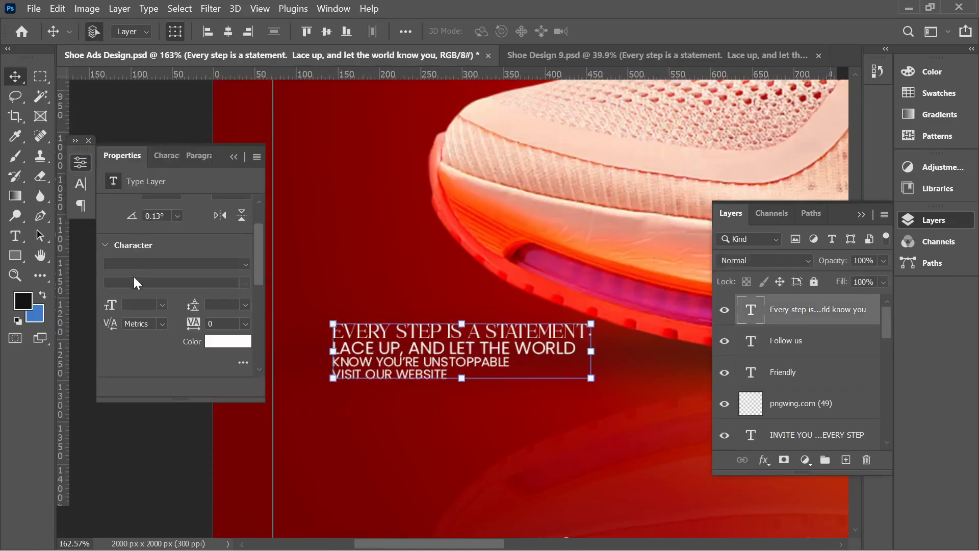
left_click(15, 235)
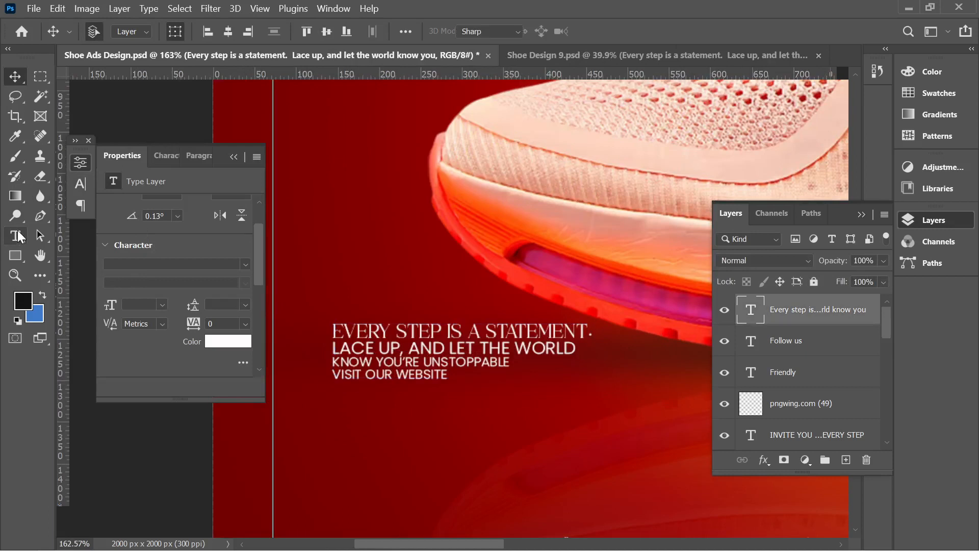
left_click(333, 327)
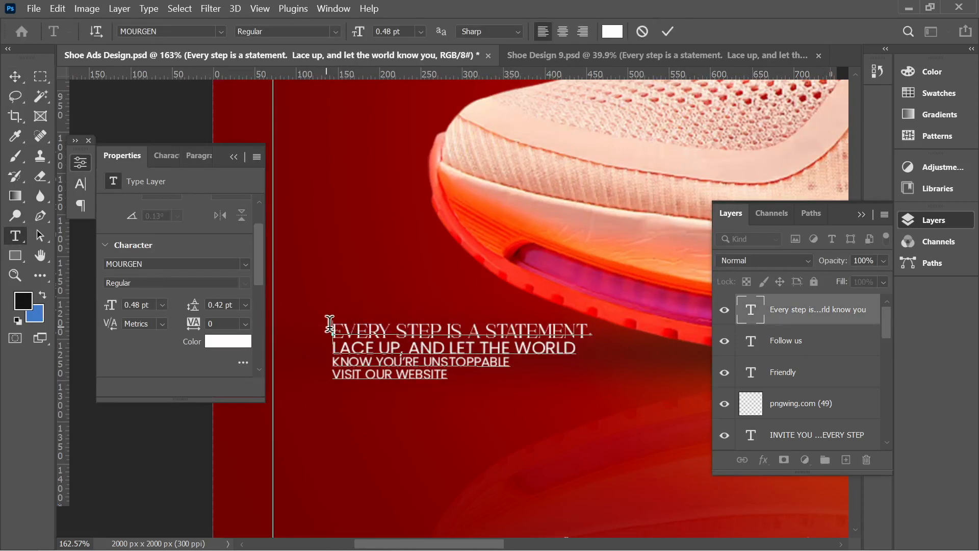
left_click_drag(329, 324, 597, 331)
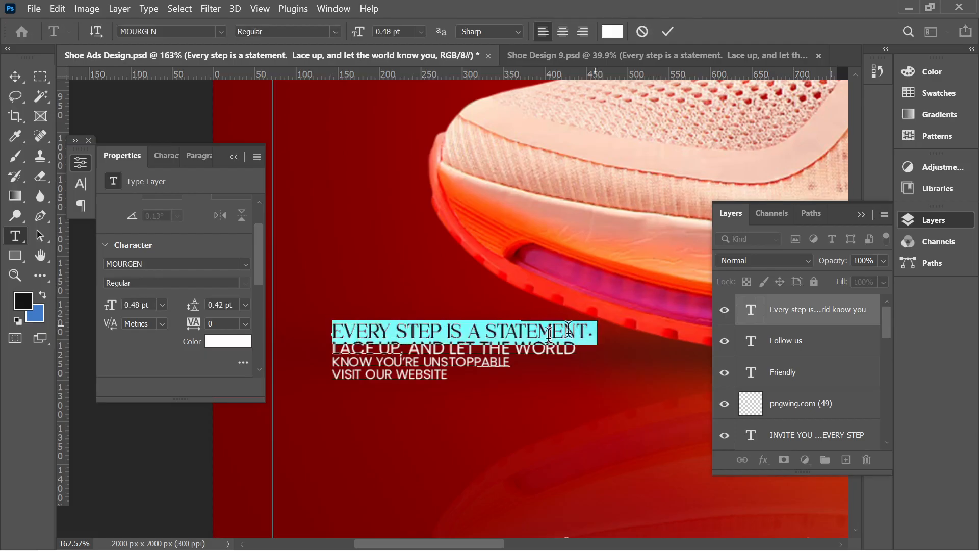
left_click(337, 353)
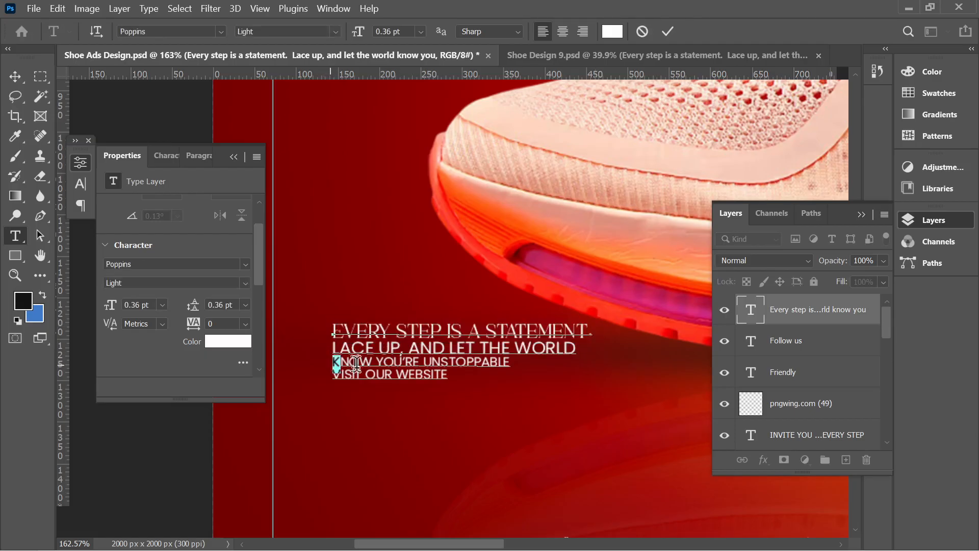
left_click_drag(355, 363, 469, 386)
left_click(363, 349)
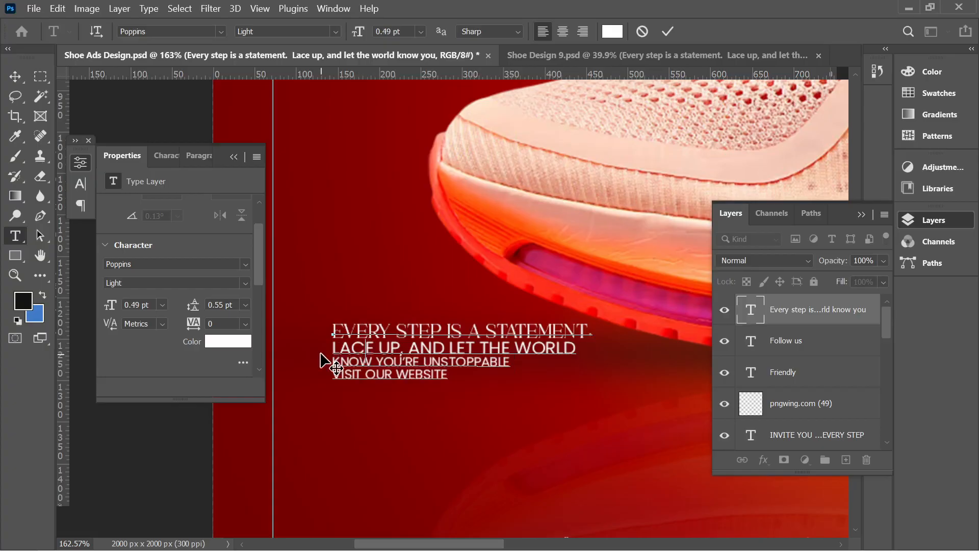
left_click_drag(334, 347, 483, 382)
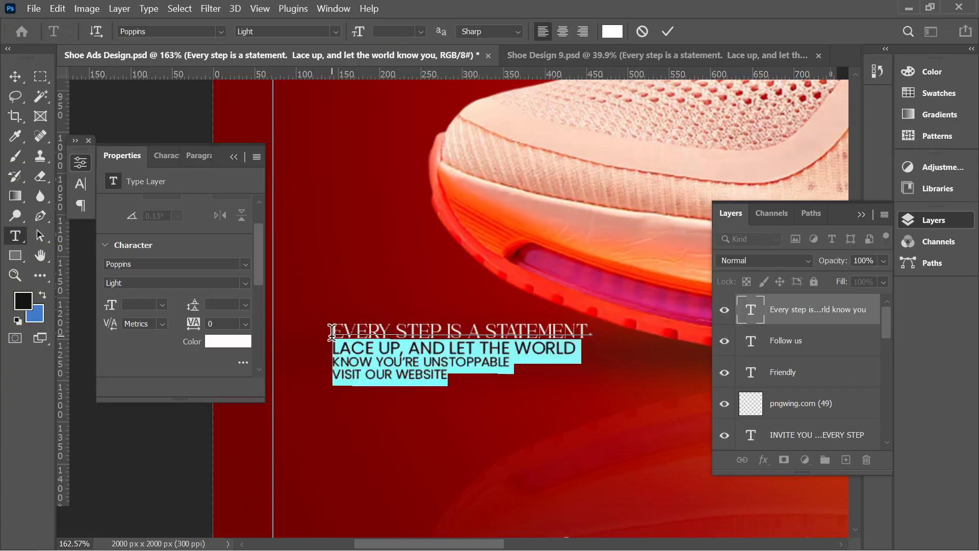
Copy the headline's font name MOURGEN, send it to the GD Online Batch-01 group in WhatsApp, and return to Photoshop
left_click_drag(332, 332, 590, 332)
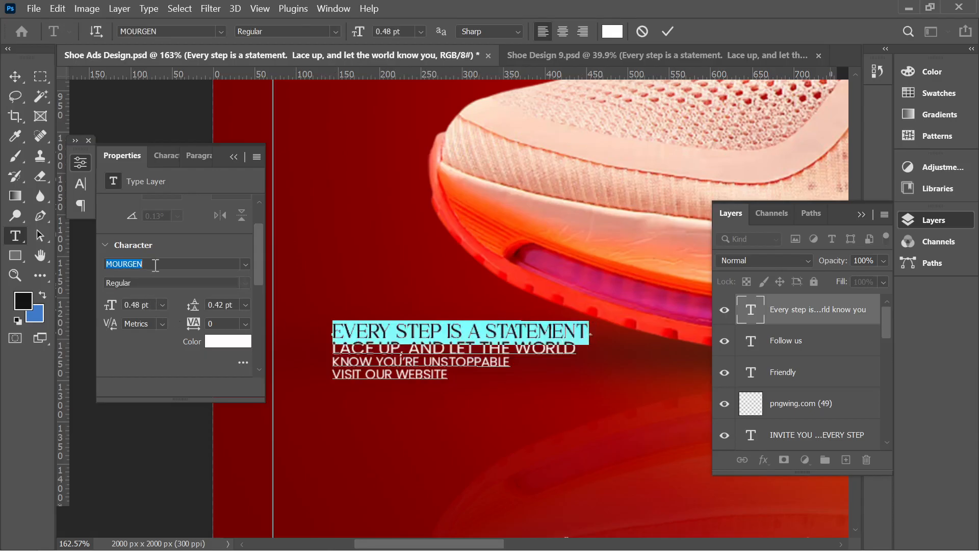
key("ctrl+c")
mouse_move(378, 550)
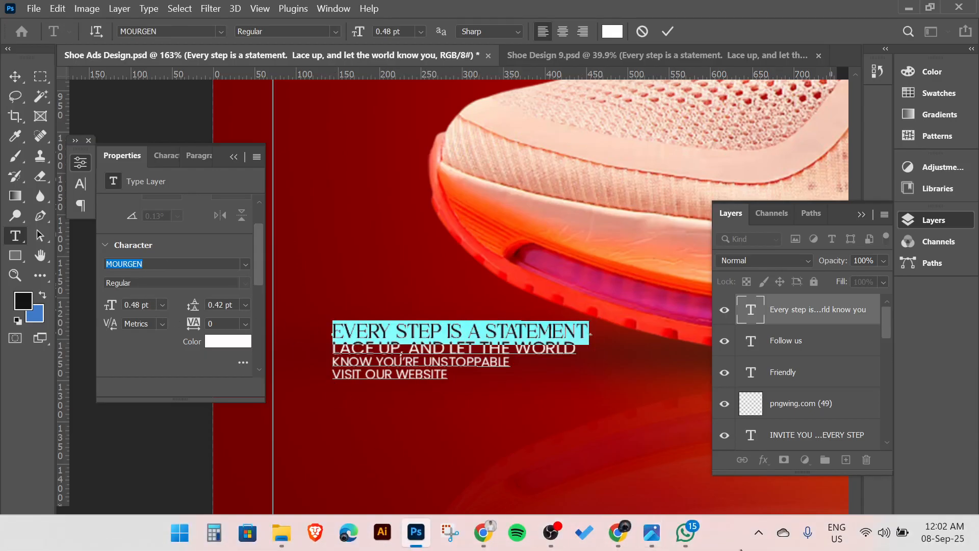
left_click(685, 532)
left_click(435, 520)
key("ctrl+v")
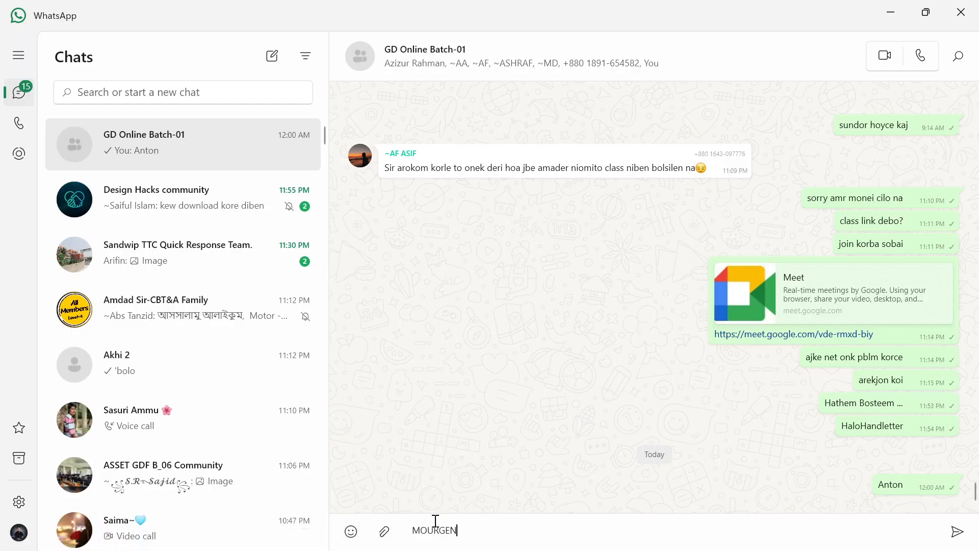
key("Return")
mouse_move(451, 548)
left_click(417, 540)
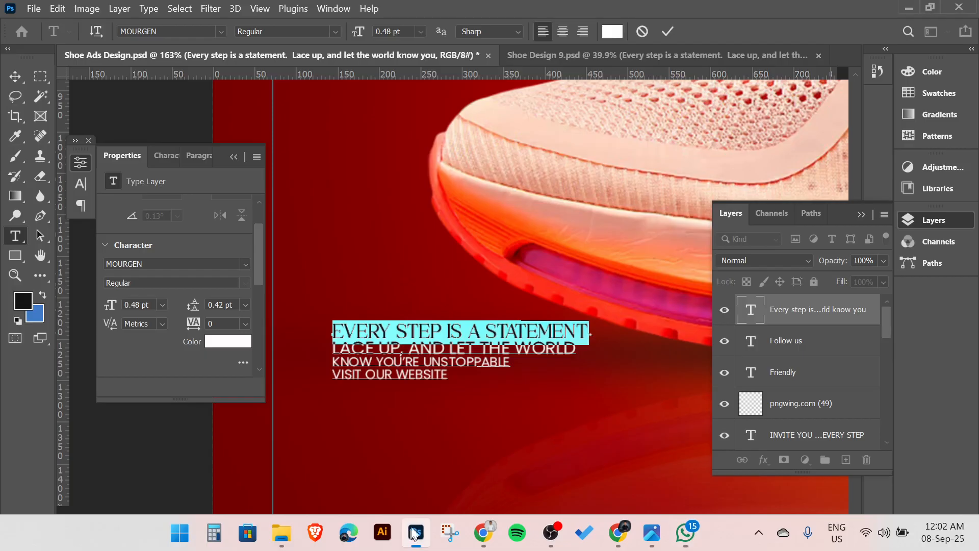
Review the character settings of the headline and the smaller lines below it, and finish editing the text
left_click(418, 333)
left_click_drag(454, 370, 302, 331)
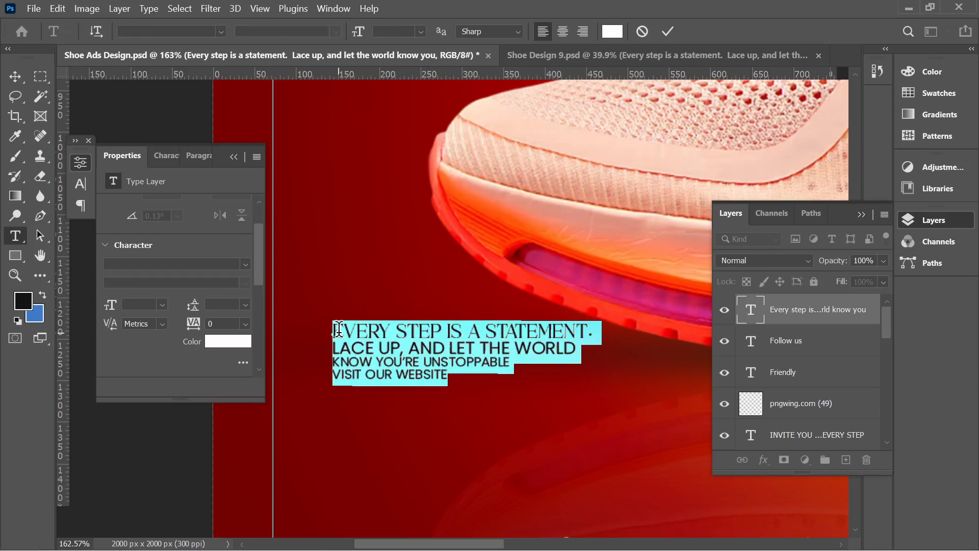
left_click(351, 364)
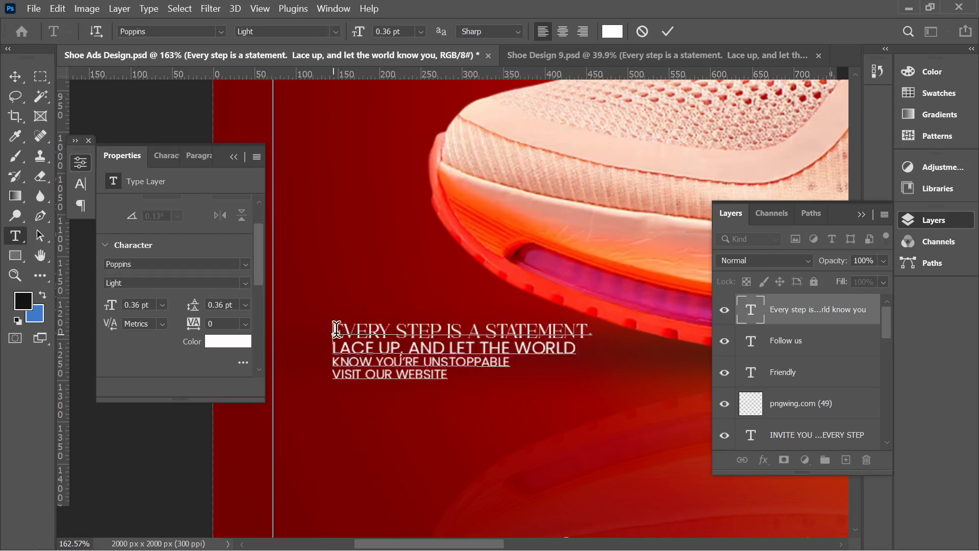
left_click_drag(336, 329, 590, 330)
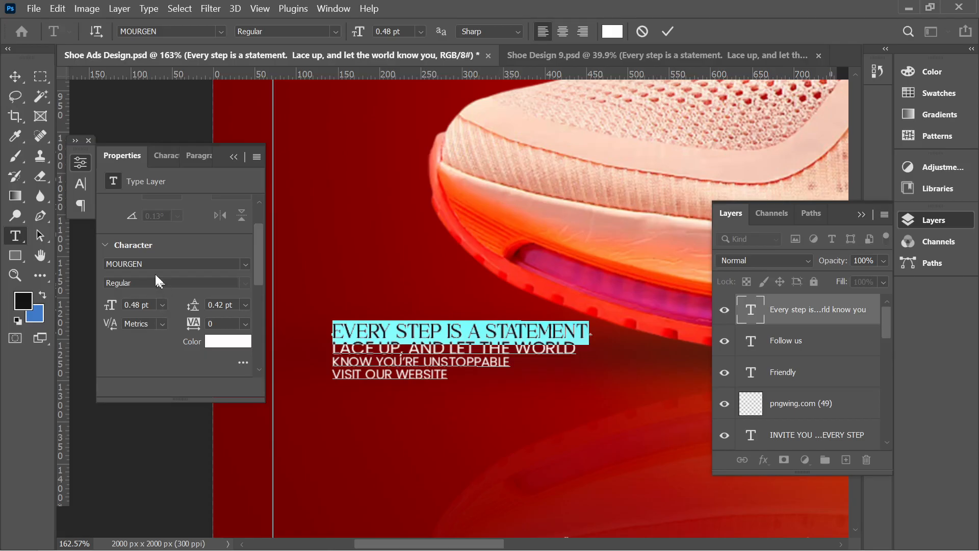
left_click(233, 157)
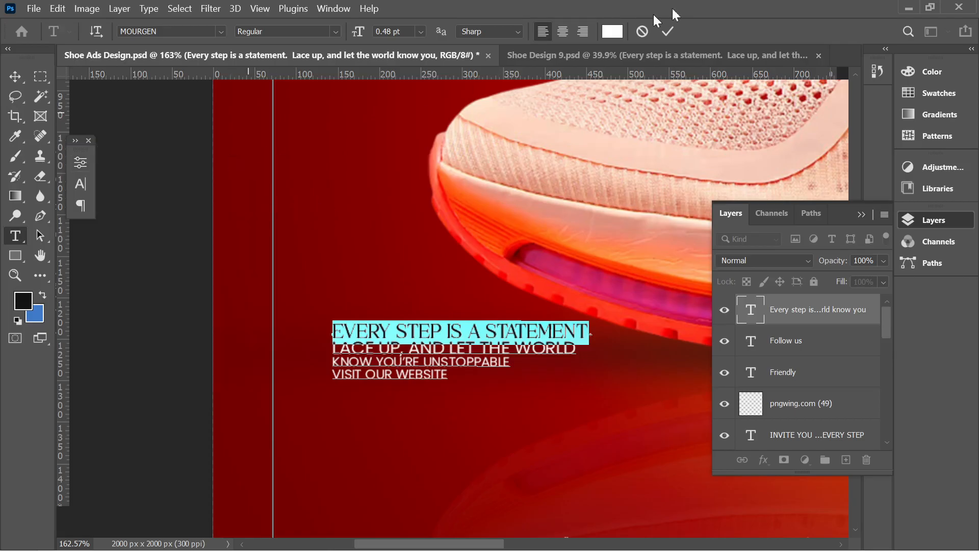
left_click(667, 31)
left_click(15, 76)
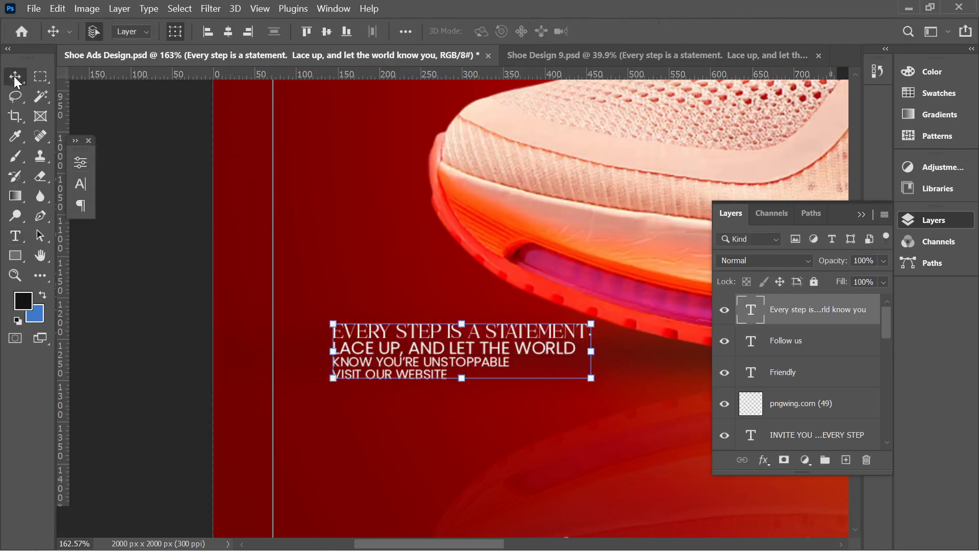
Rotate the Every step is a statement text block by -90° and align its left edge with the left margin guide
scroll(225, 393, "down", 5)
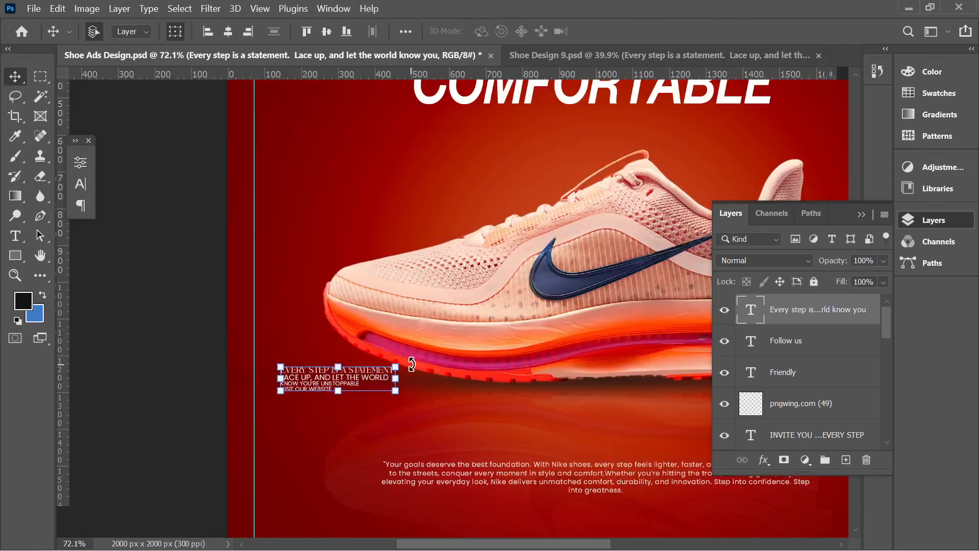
left_click_drag(411, 364, 319, 319)
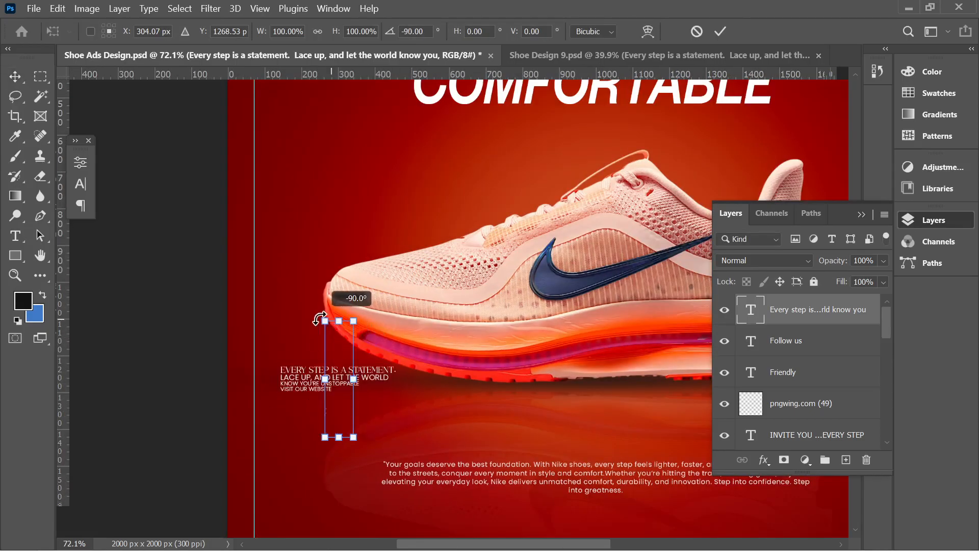
left_click_drag(338, 406, 273, 411)
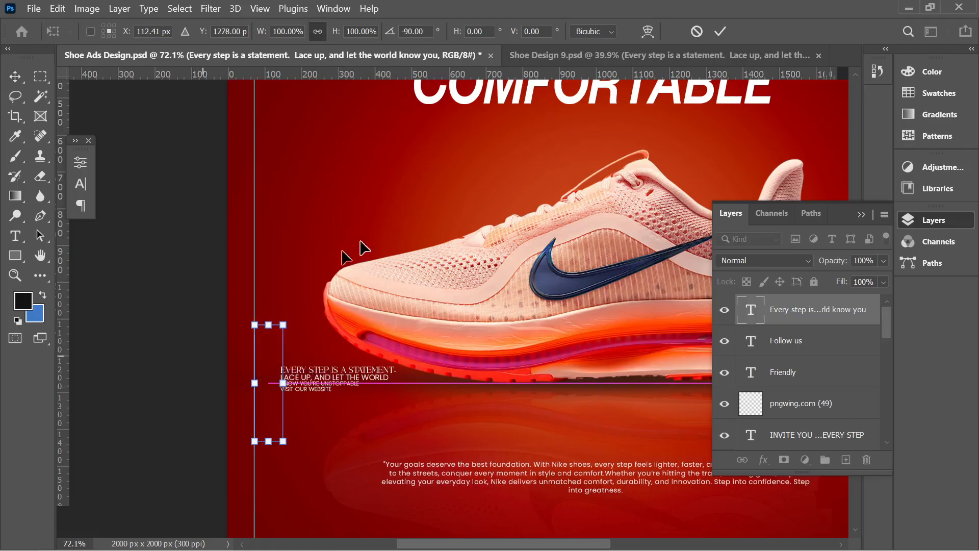
left_click(714, 29)
key("ctrl+0")
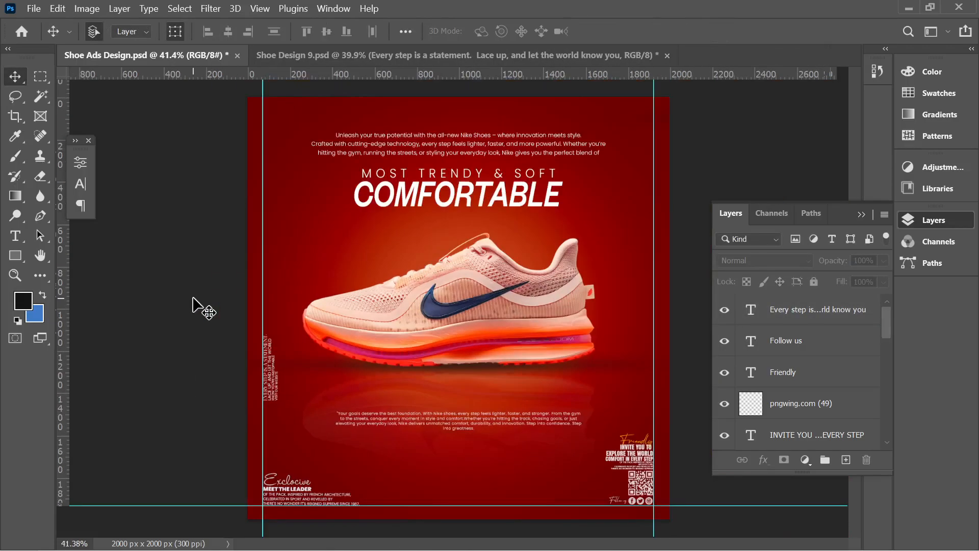
Adjust the vertical text's height along the left margin guide, settling it just below the shoe's toe
scroll(202, 308, "down", 2)
scroll(196, 306, "up", 2)
left_click_drag(274, 360, 271, 329)
left_click(188, 350)
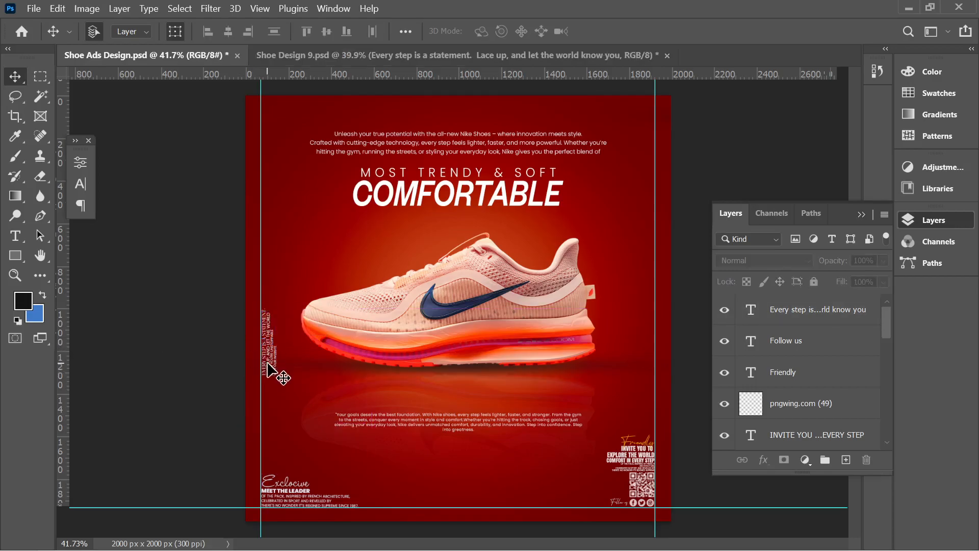
left_click_drag(267, 363, 269, 388)
left_click(162, 367)
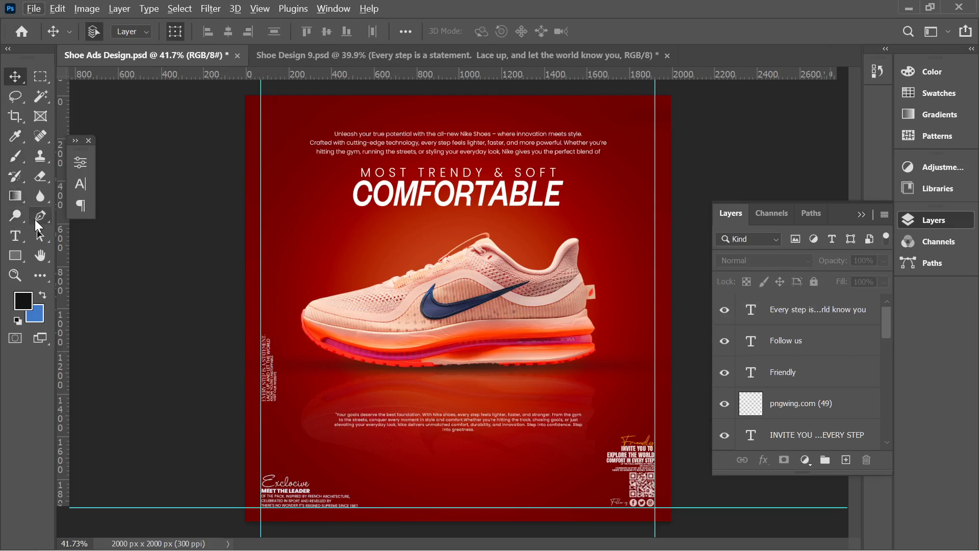
Draw a vertical line about 848 px long on the left margin guide above the vertical text, with a 2 px black stroke
right_click(17, 257)
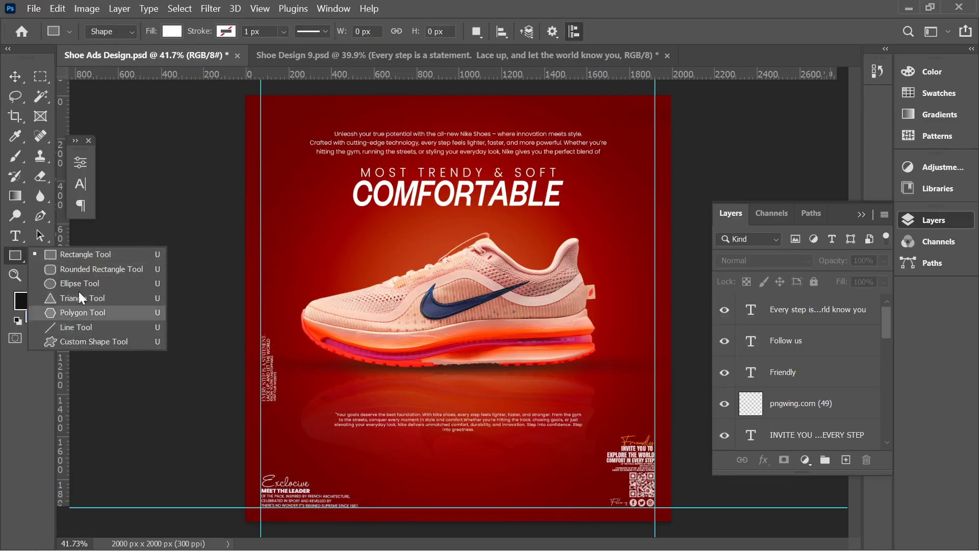
left_click(72, 326)
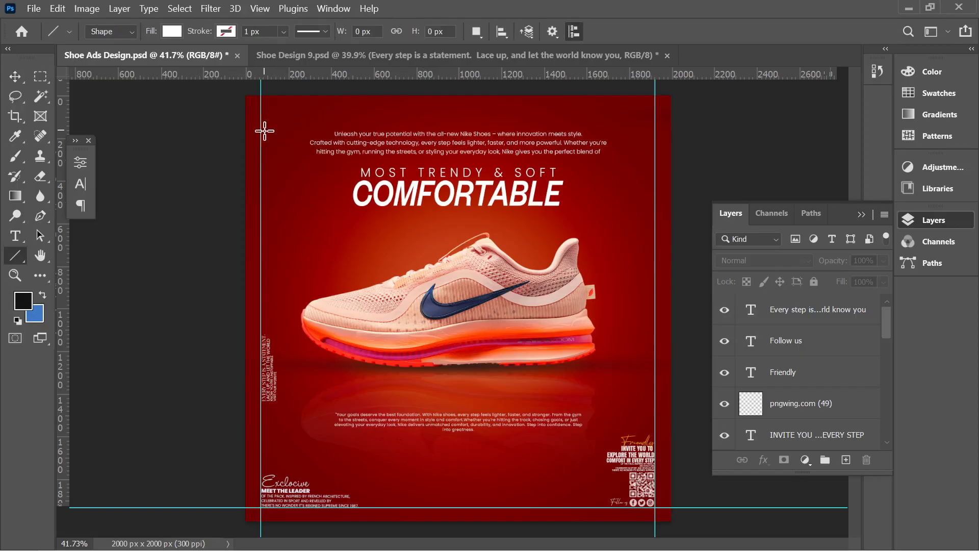
left_click_drag(261, 133, 265, 315)
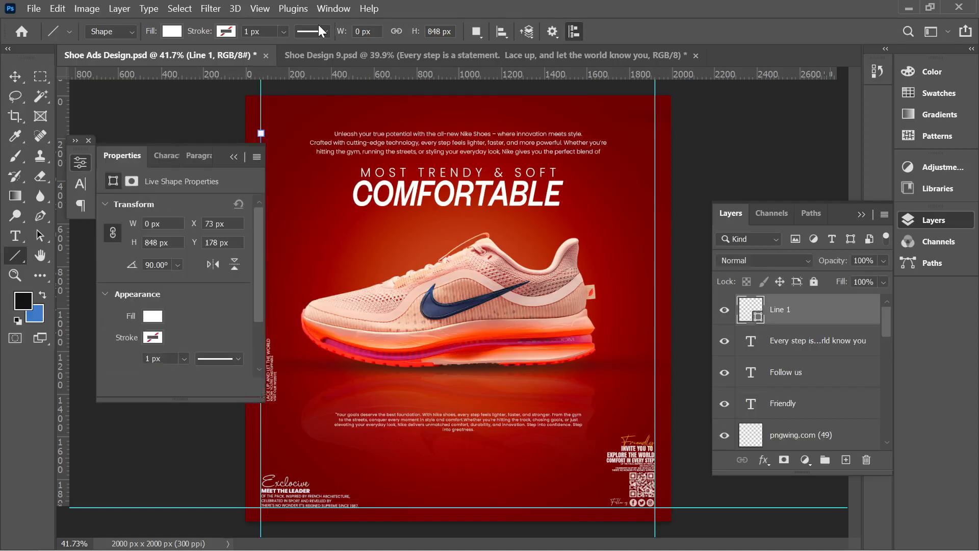
left_click(233, 157)
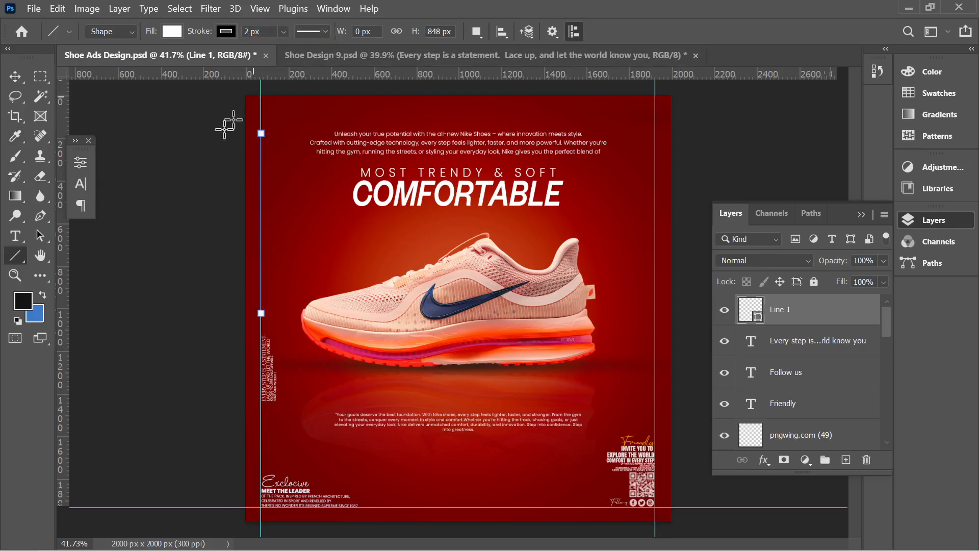
left_click(15, 76)
left_click(156, 217)
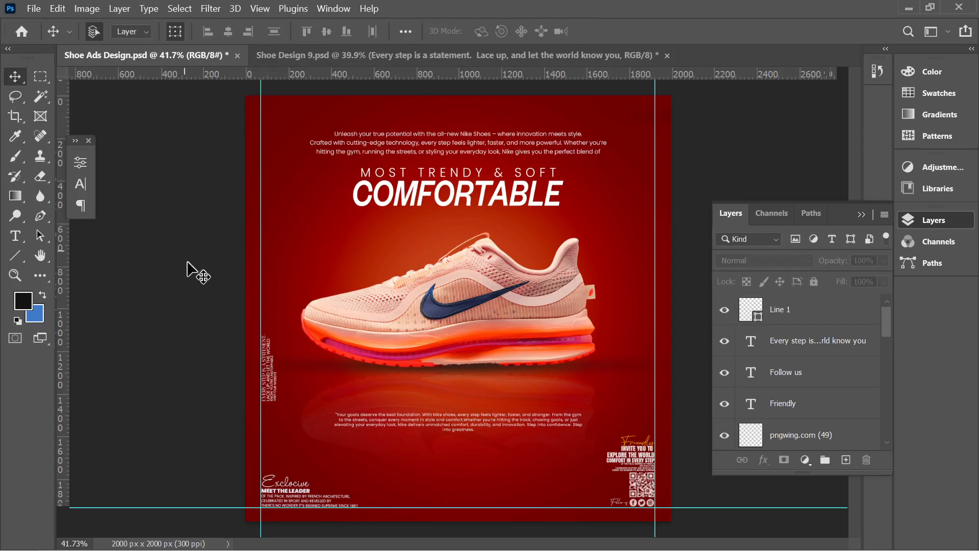
Remove the left margin guide from the canvas and save the ad document
left_click_drag(261, 160, 55, 169)
scroll(203, 266, "up", 6)
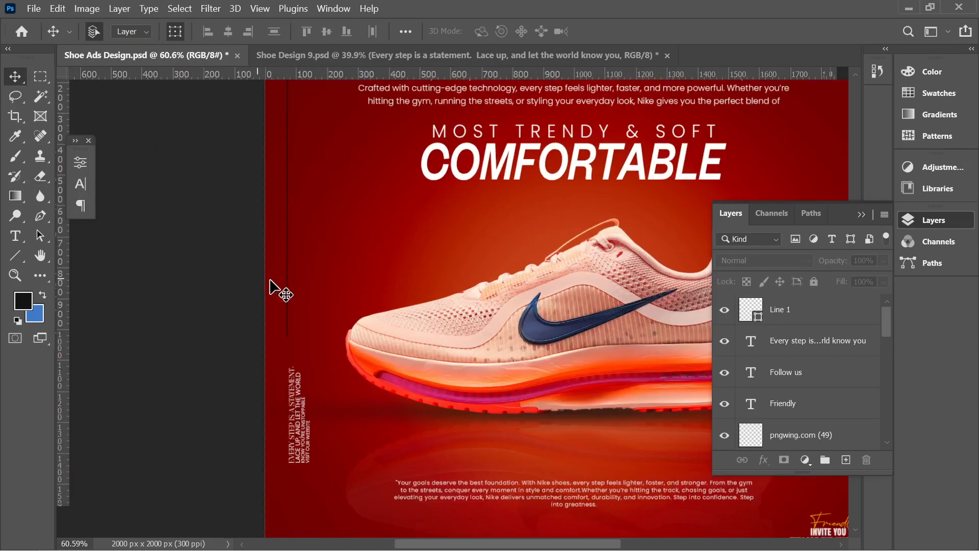
scroll(303, 320, "down", 5)
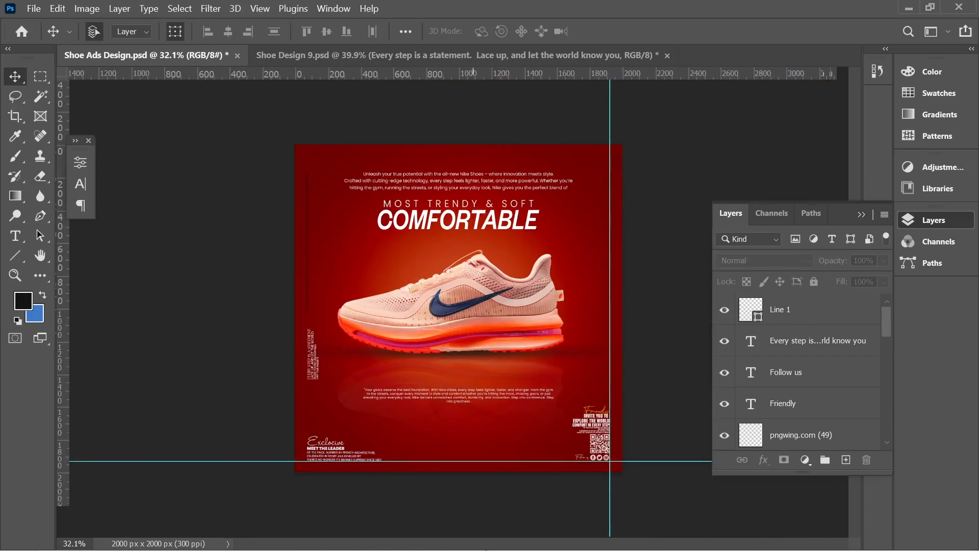
key("ctrl+s")
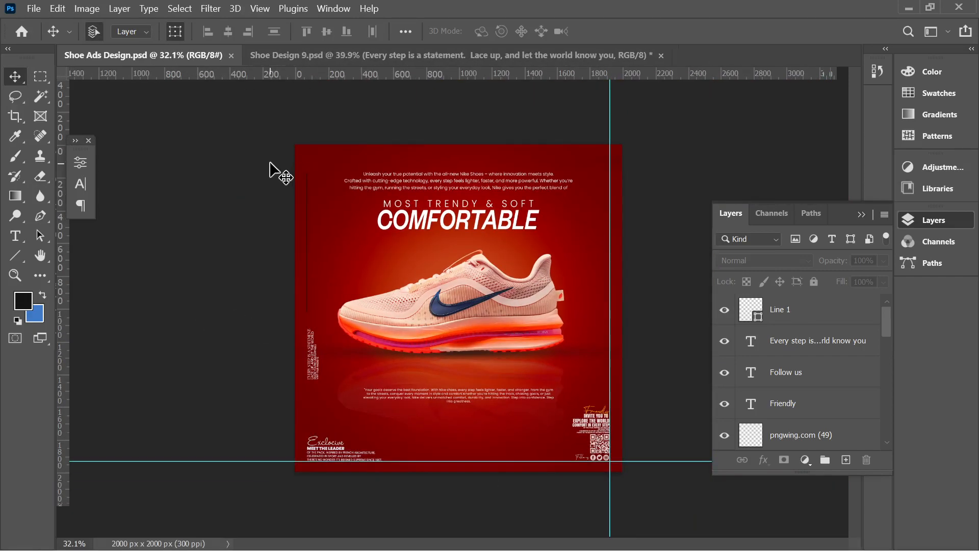
left_click(308, 58)
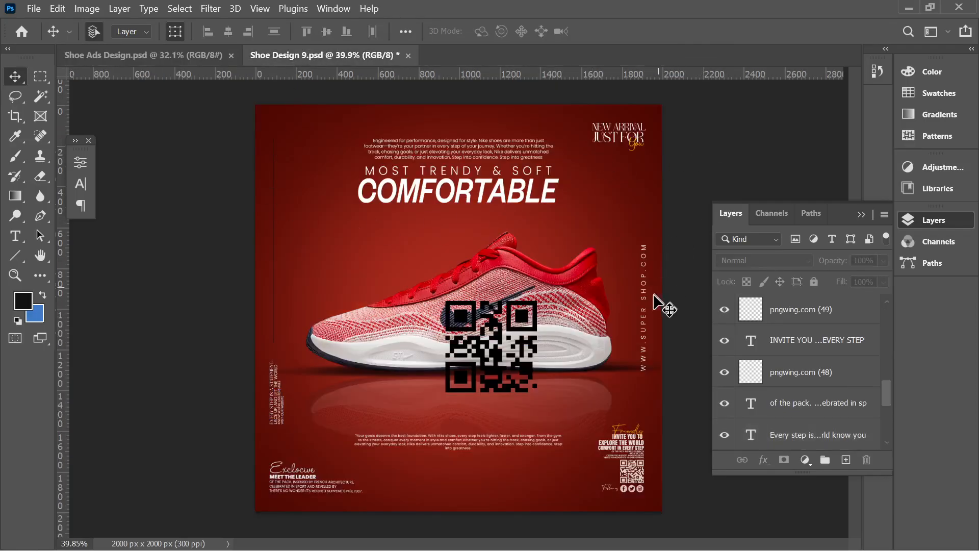
left_click_drag(645, 291, 212, 121)
left_click_drag(658, 245, 674, 245)
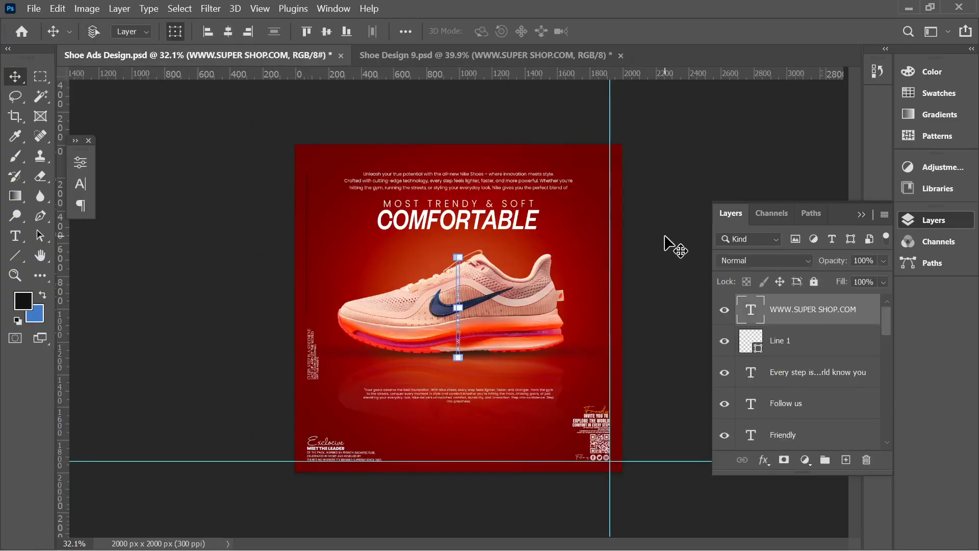
scroll(456, 334, "up", 4)
left_click_drag(456, 338, 670, 326)
left_click_drag(666, 211, 540, 214)
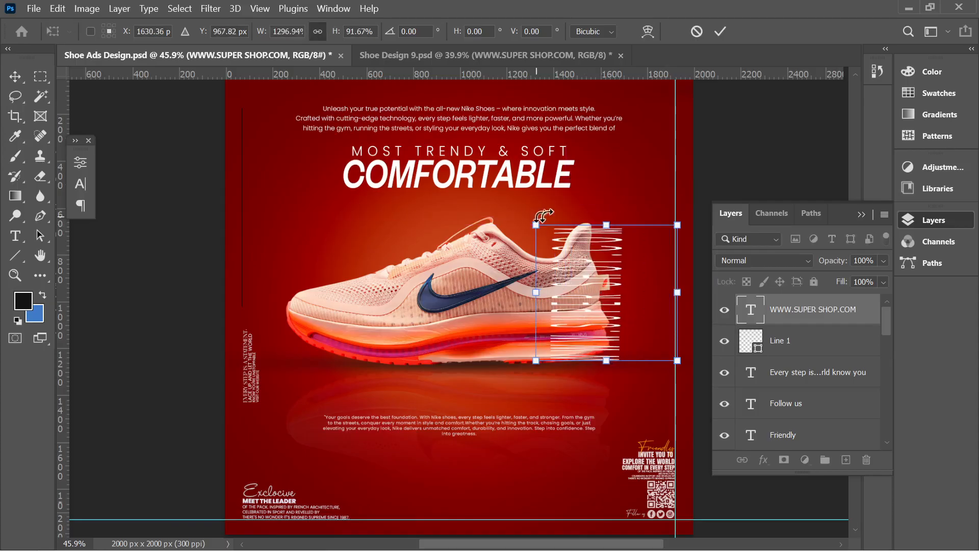
key("ctrl+z")
left_click_drag(661, 204, 763, 278)
left_click_drag(696, 287, 577, 286)
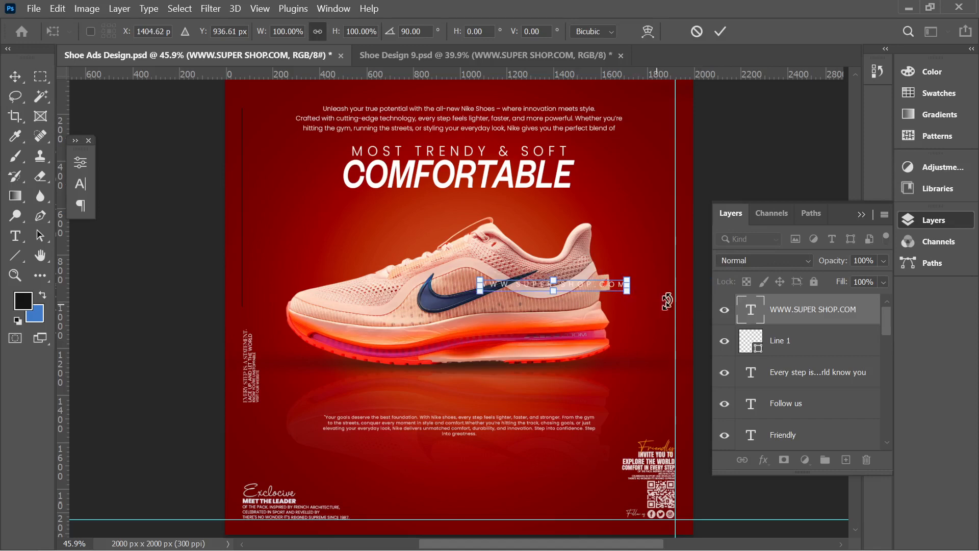
key("ctrl+z")
key("ctrl+z")
left_click(720, 32)
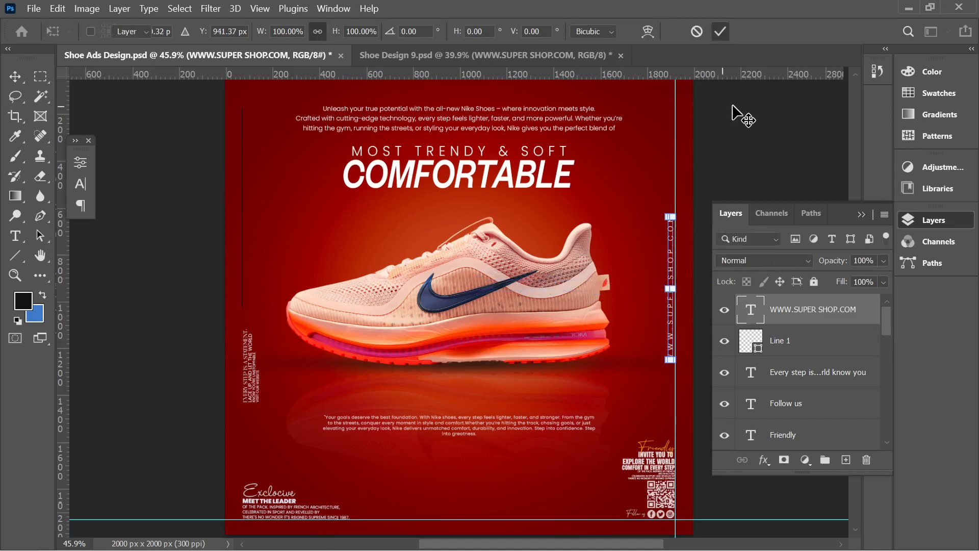
scroll(704, 296, "up", 5)
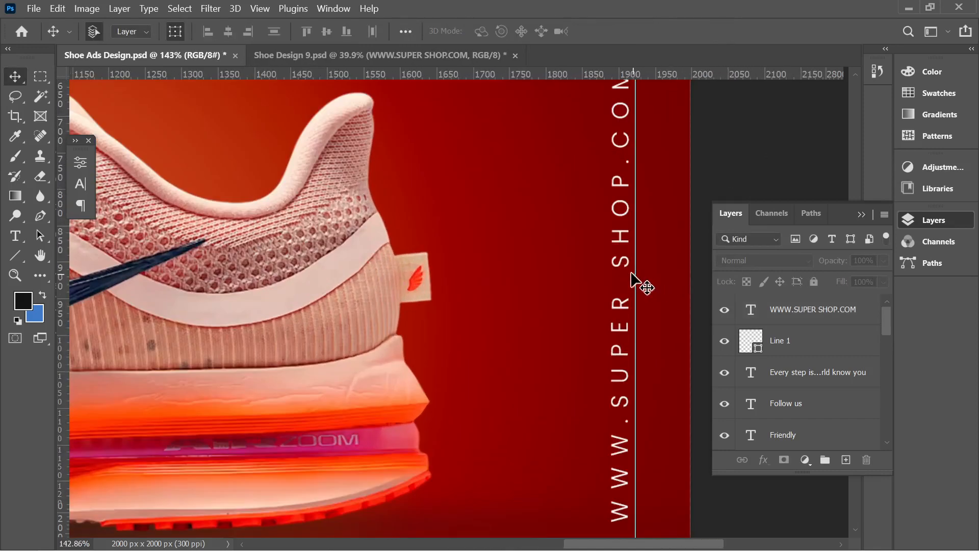
left_click(630, 272)
key("Right")
key("Right")
key("Right")
key("Right")
key("Right")
key("Right")
key("Right")
key("Right")
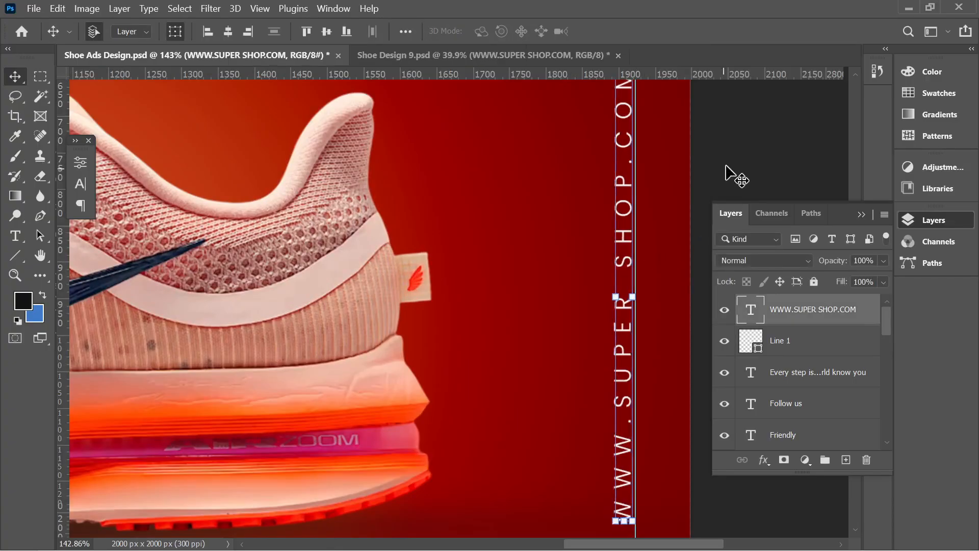
left_click(747, 149)
scroll(564, 323, "down", 5)
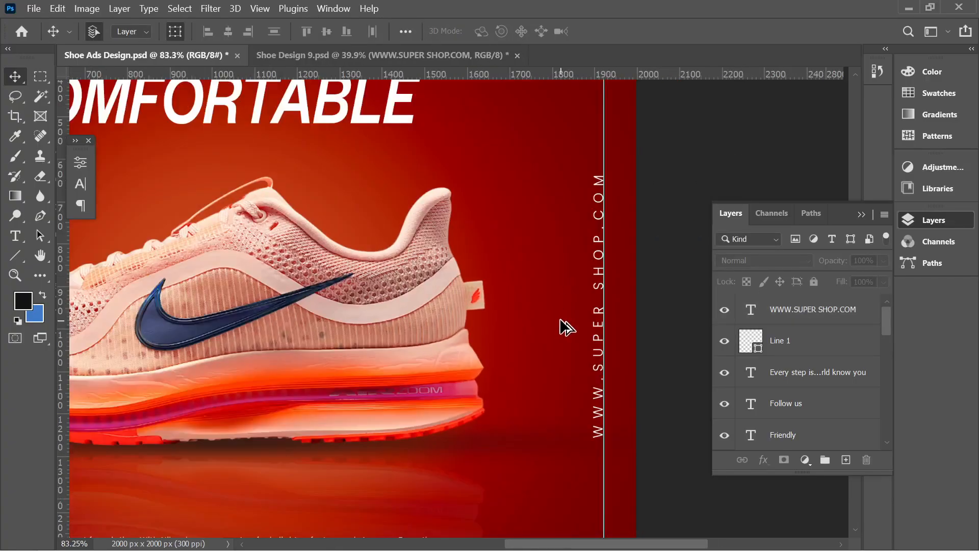
scroll(445, 265, "down", 1)
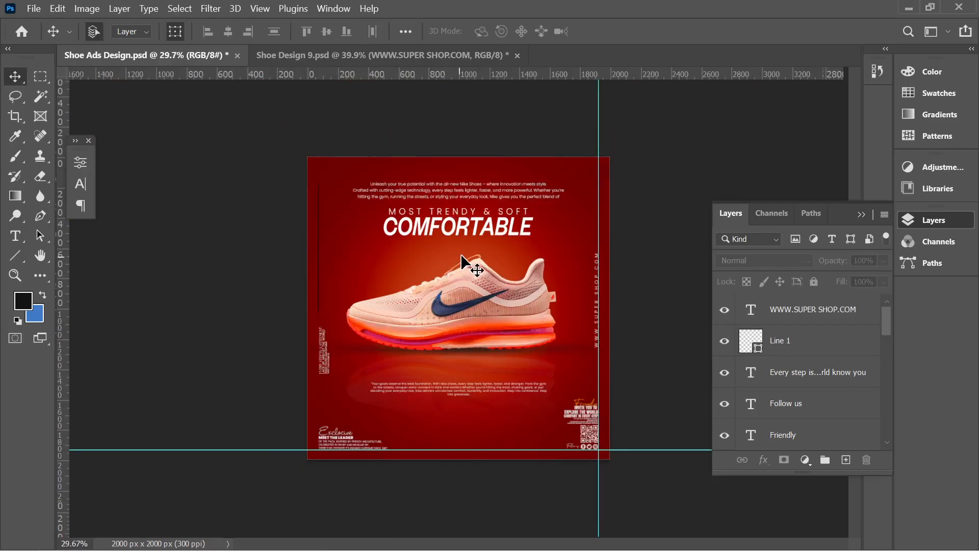
key("ctrl+s")
Copy the NEW ARRIVAL JUST FOR text from Shoe Design 9.psd and paste it into Shoe Ads Design.psd
left_click(363, 60)
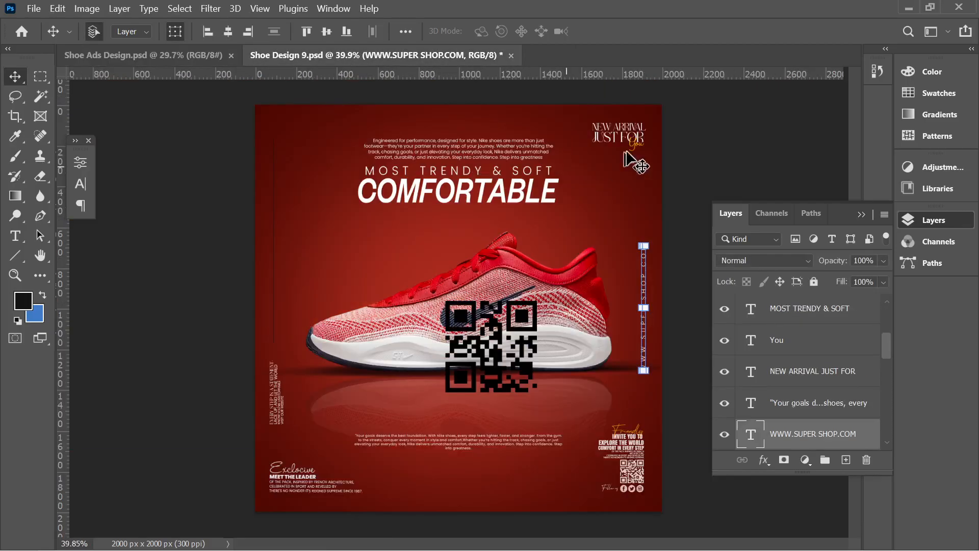
left_click(631, 132, "ctrl")
key("ctrl+c")
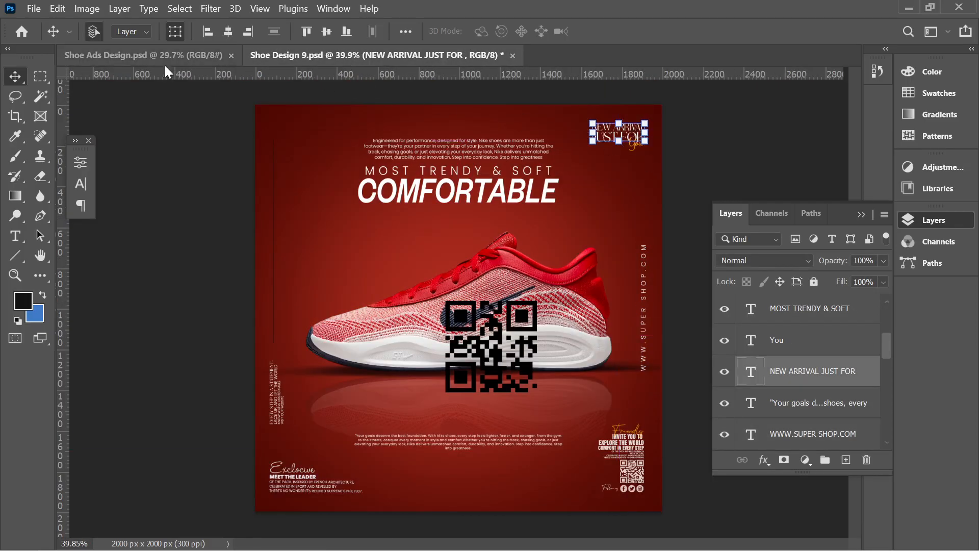
left_click(143, 55)
key("ctrl+v")
scroll(467, 312, "up", 4)
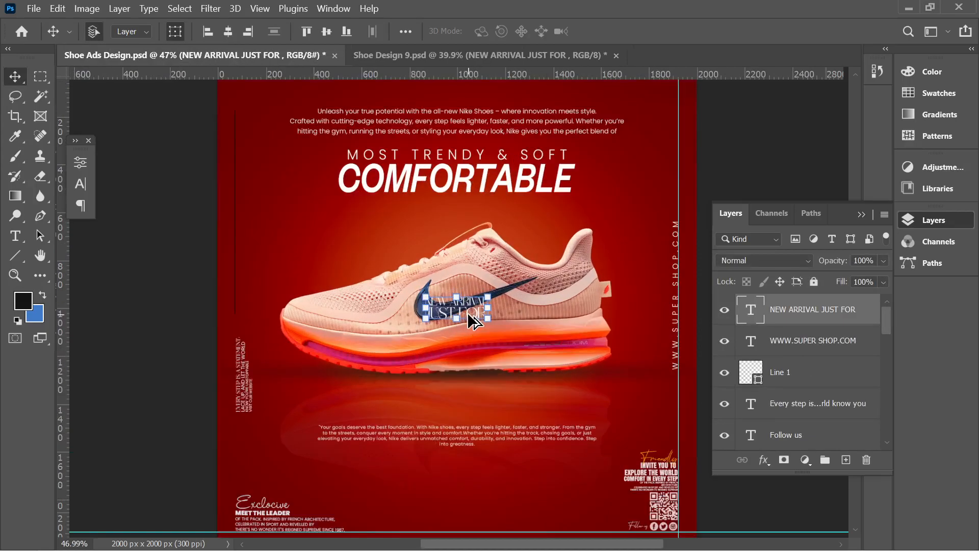
Place the NEW ARRIVAL JUST FOR text in the ad's upper-right corner at the margin guide, about 44 px below the canvas edge
left_click_drag(467, 307, 665, 168)
left_click_drag(604, 224, 303, 484)
left_click_drag(347, 412, 446, 249)
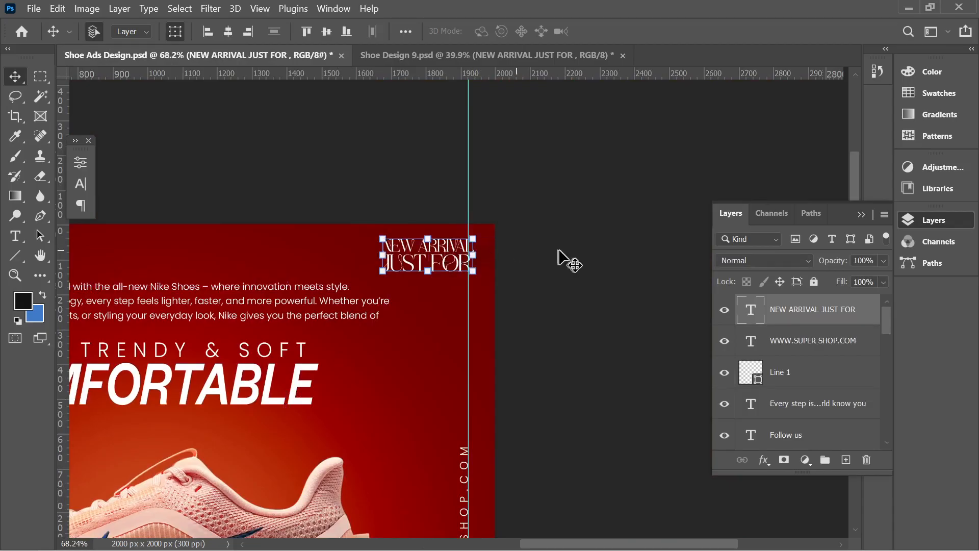
left_click(565, 258)
scroll(413, 272, "up", 3)
scroll(413, 273, "up", 2)
left_click(459, 261)
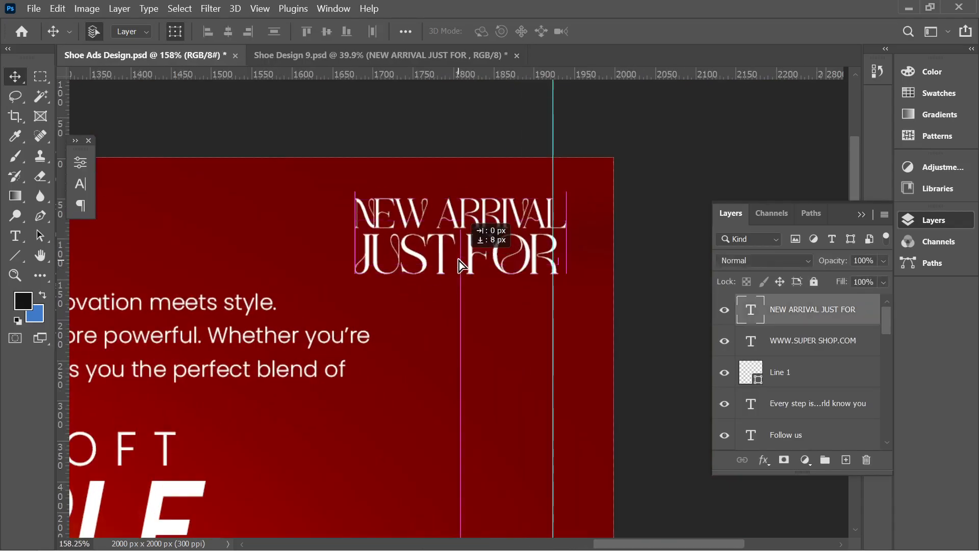
Review the font and character properties of the NEW ARRIVAL JUST FOR text
left_click(83, 161)
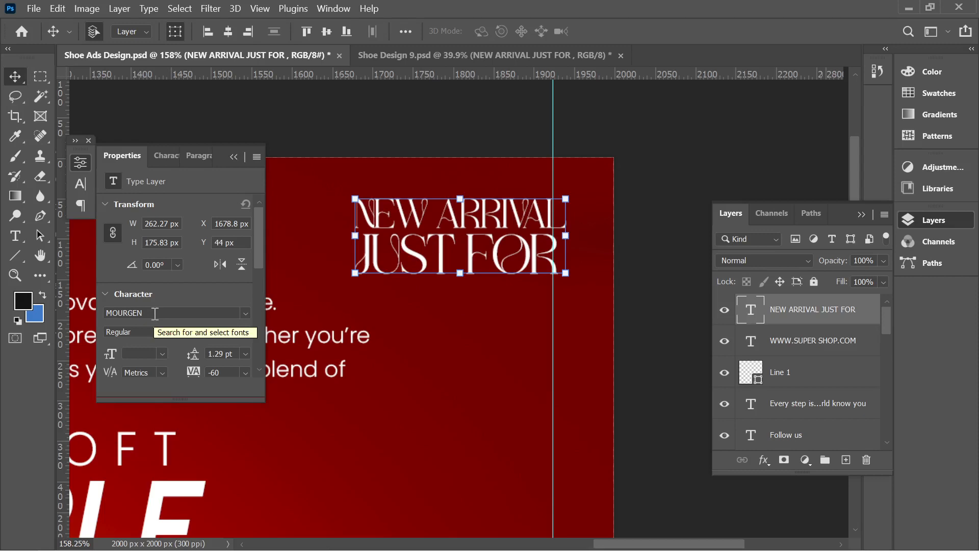
left_click(407, 143)
scroll(649, 308, "down", 5)
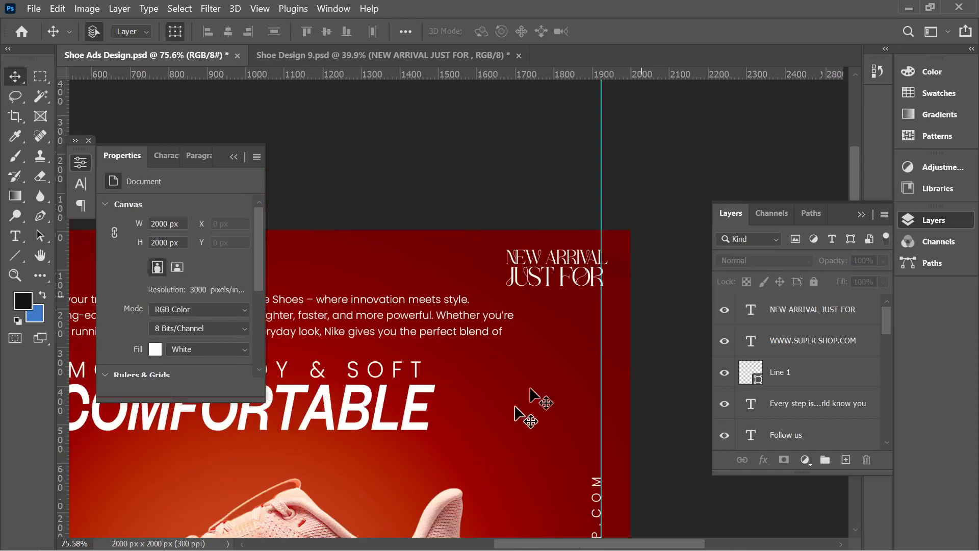
Check the font names already shared in the GD Online Batch-01 group in WhatsApp, and return to Photoshop
mouse_move(430, 549)
left_click(280, 536)
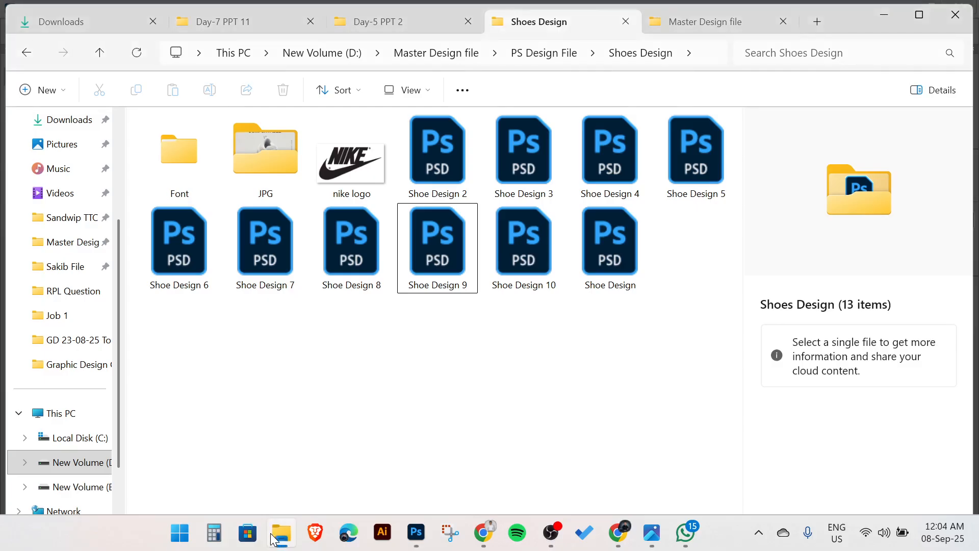
mouse_move(582, 540)
left_click(685, 533)
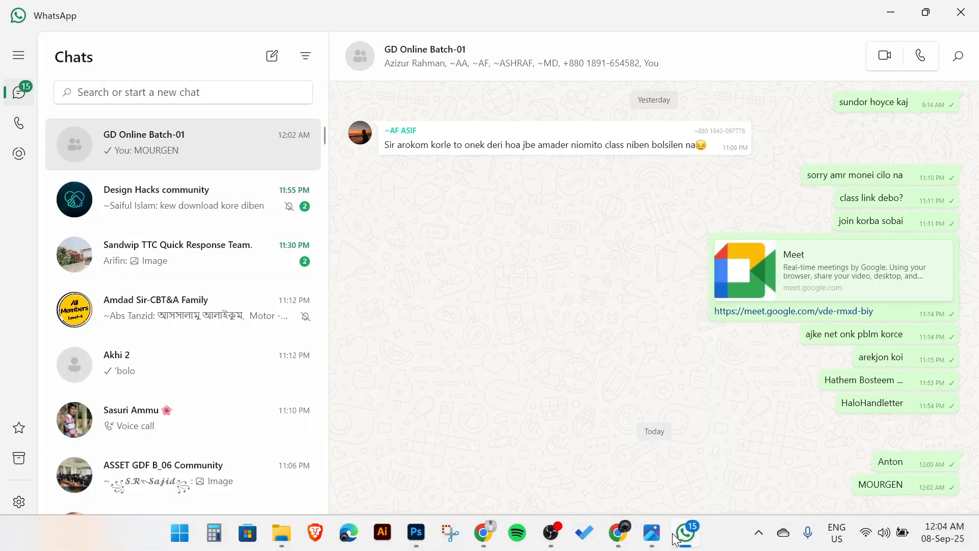
left_click(487, 535)
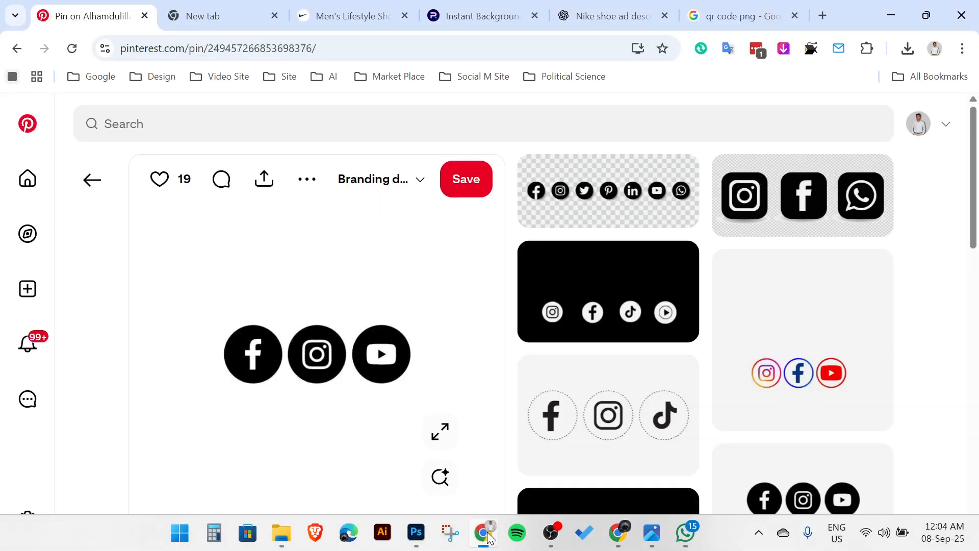
left_click(417, 533)
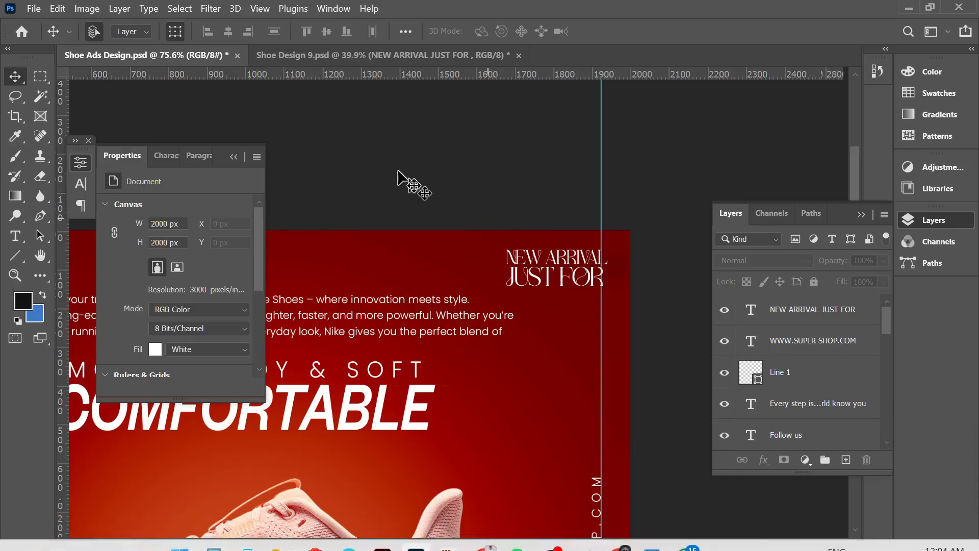
Copy the orange script word You from Shoe Design 9.psd into the ad document
left_click(306, 55)
scroll(657, 190, "up", 3)
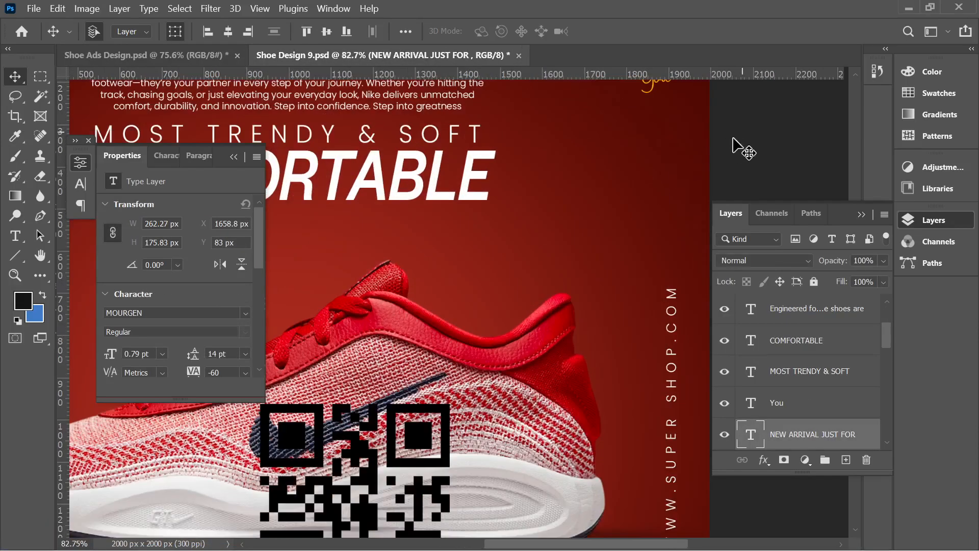
left_click(734, 139)
scroll(733, 139, "up", 3)
scroll(733, 189, "up", 2)
left_click(623, 164)
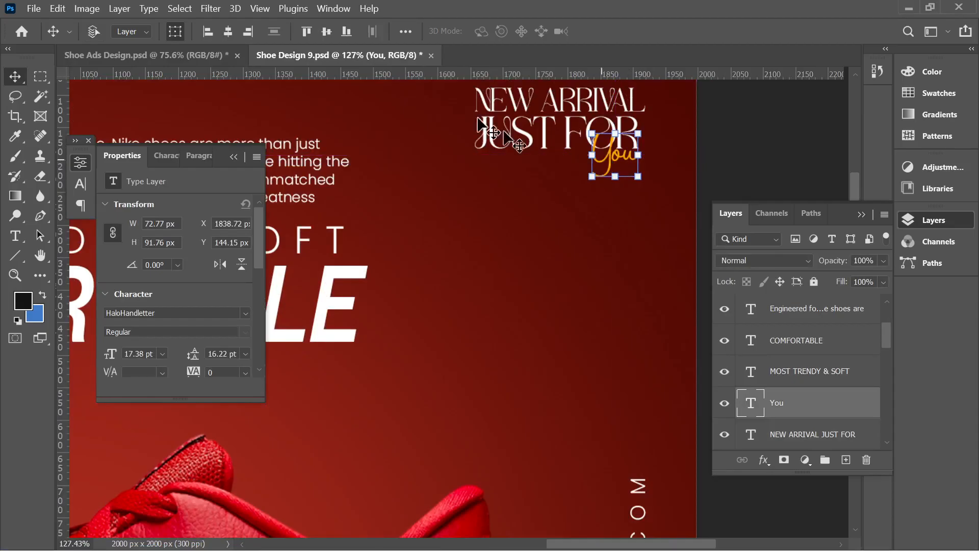
left_click_drag(188, 60, 799, 143)
Scale the word You to about 86 px wide and place it overlapping the end of JUST FOR at the right margin guide
scroll(500, 216, "down", 4)
left_click_drag(630, 139, 634, 134)
left_click(720, 31)
scroll(637, 176, "up", 6)
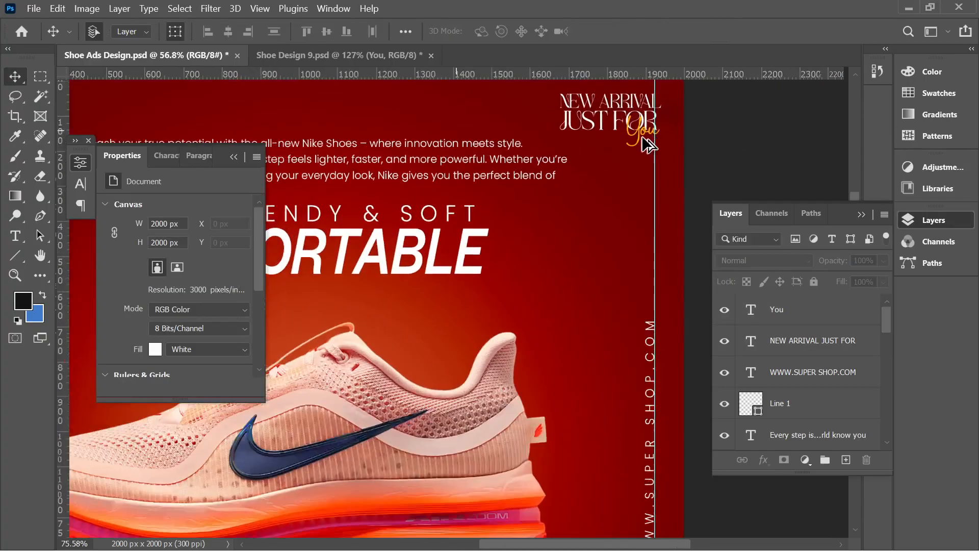
left_click_drag(636, 172, 626, 176)
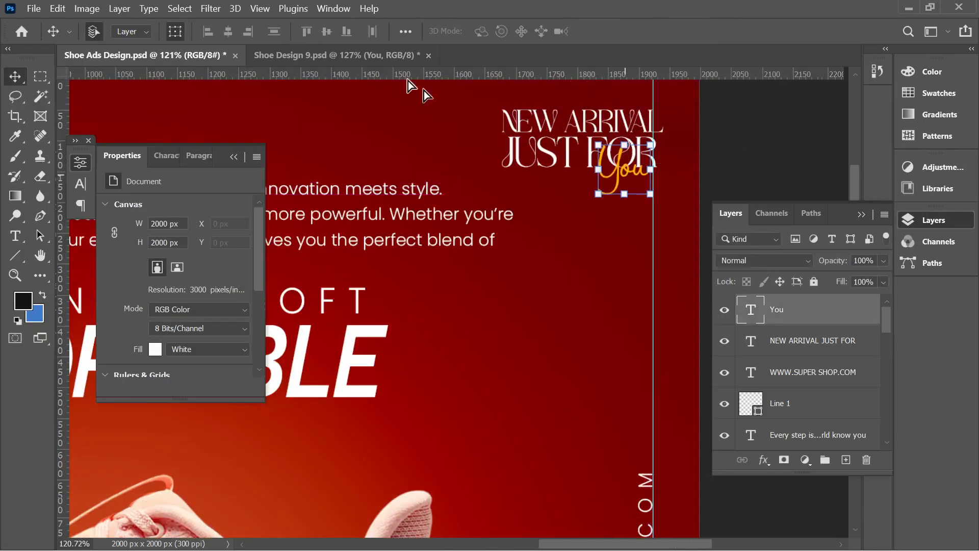
Compare the placement of the word You with the reference in Shoe Design 9.psd, and return to the whole ad
left_click(379, 54)
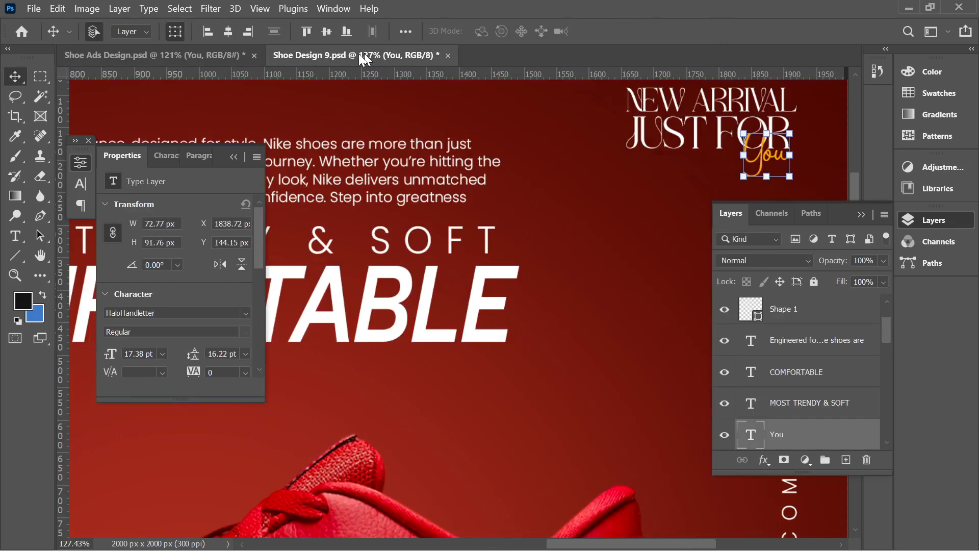
left_click(214, 55)
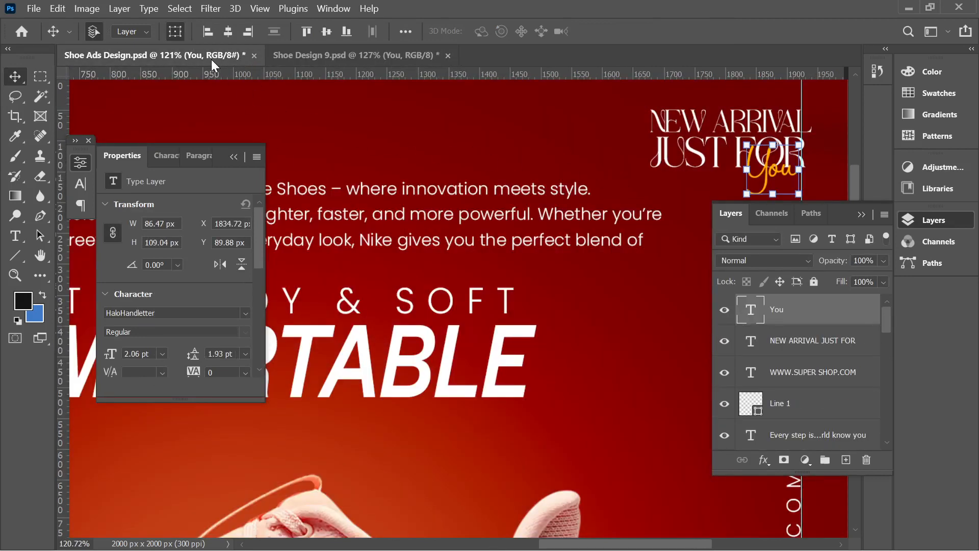
scroll(350, 170, "down", 5)
left_click(640, 173)
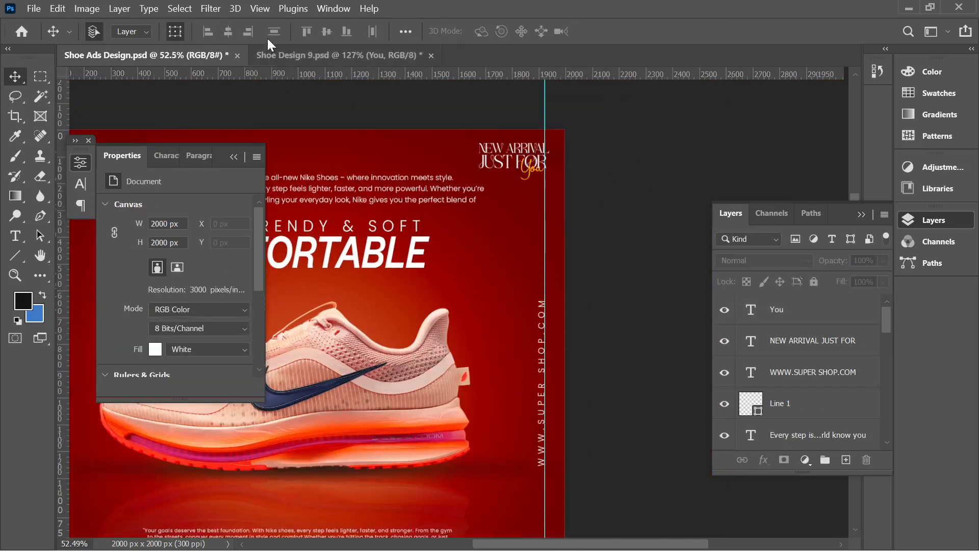
Compare the NEW ARRIVAL JUST FOR You block in the ad with the reference in Shoe Design 9.psd, close up and in the whole layout
left_click(299, 54)
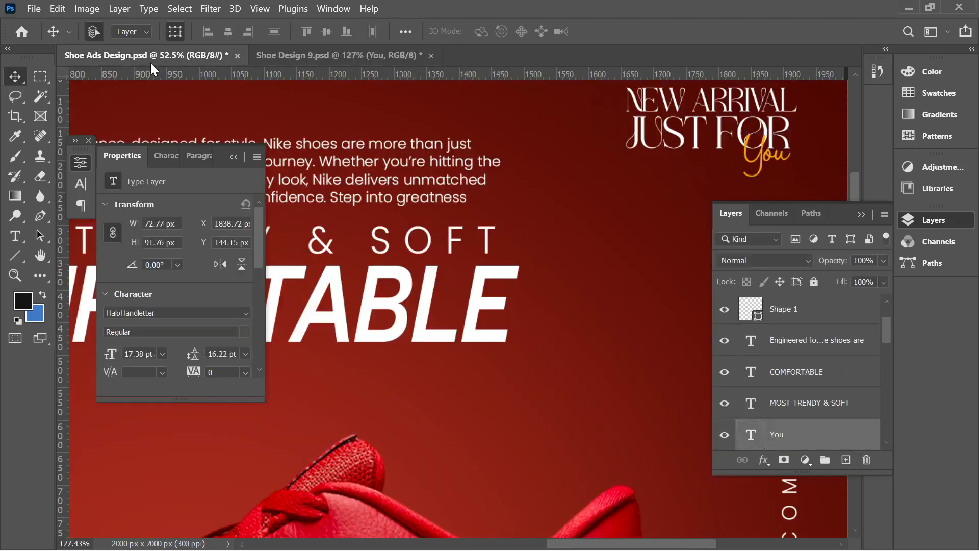
left_click(151, 56)
scroll(587, 117, "up", 5)
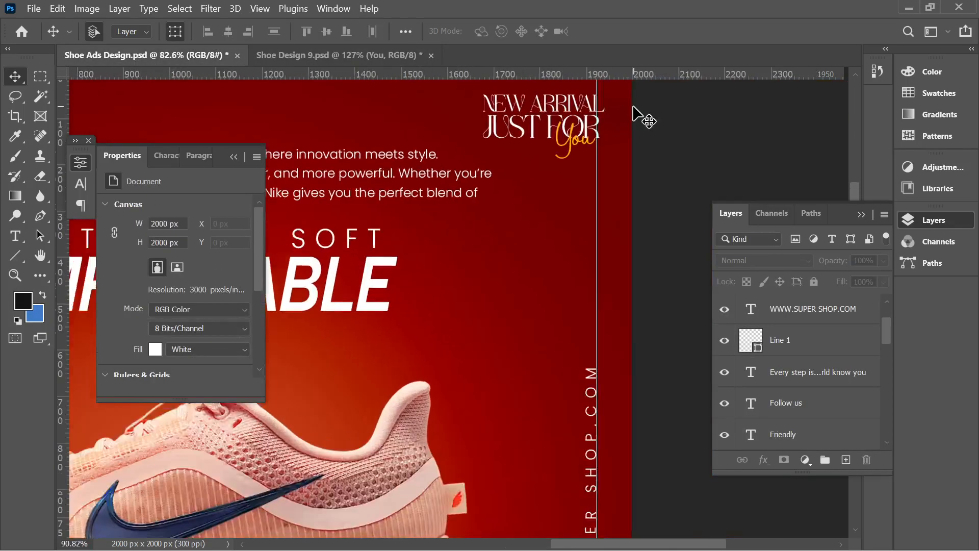
left_click_drag(557, 176, 558, 184)
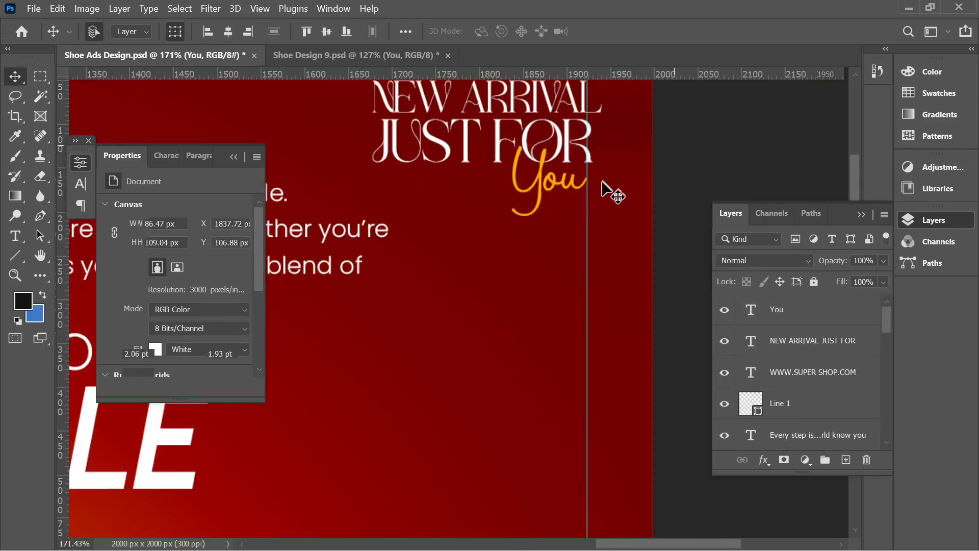
scroll(606, 191, "down", 5)
scroll(673, 196, "down", 5)
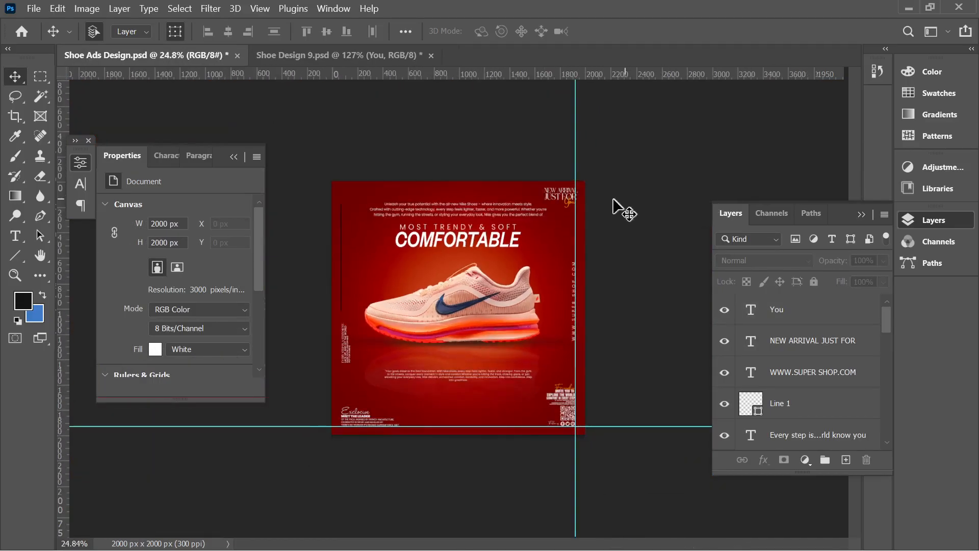
scroll(574, 191, "up", 2)
scroll(641, 156, "up", 5)
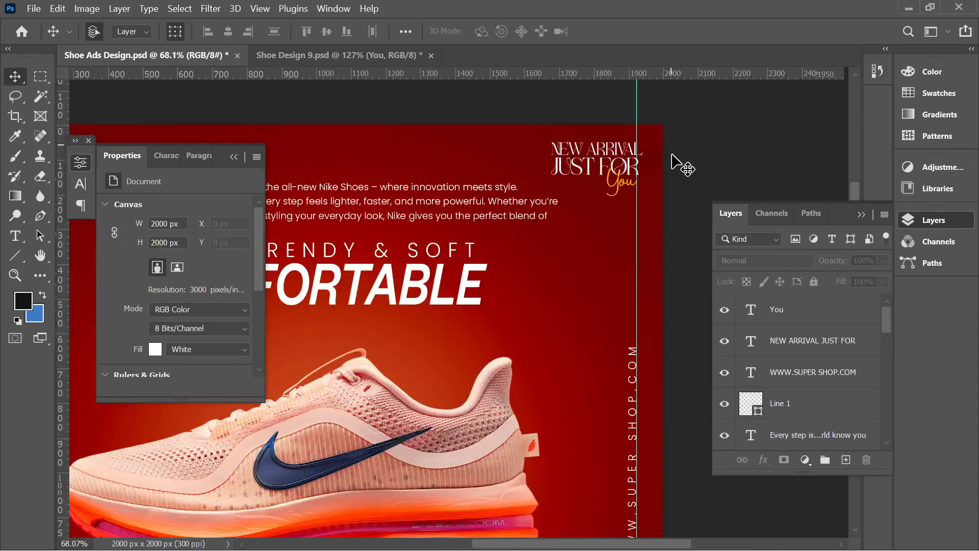
left_click_drag(420, 120, 570, 217)
left_click(713, 156)
left_click_drag(434, 120, 580, 226)
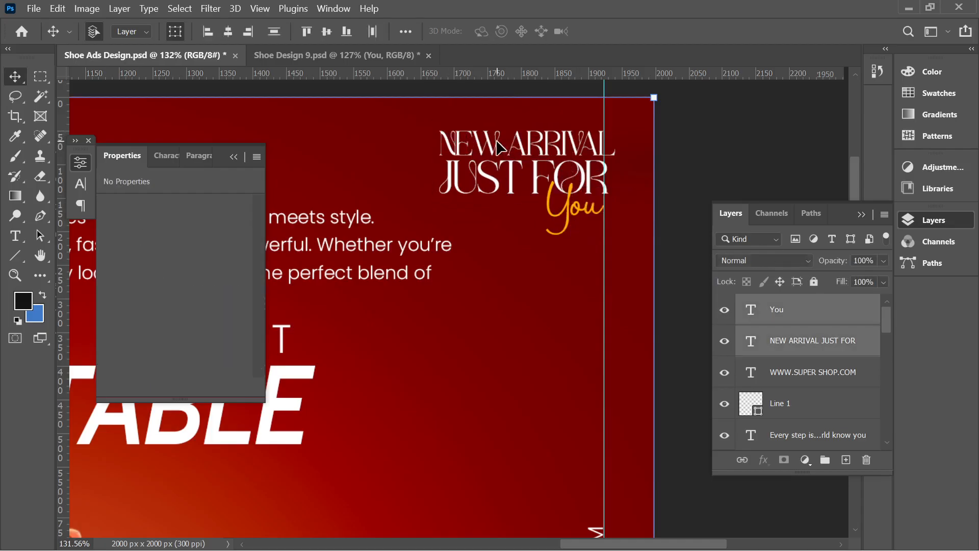
left_click(694, 168)
Scale the NEW ARRIVAL JUST FOR and You text layers down together to 85.67%
left_click(580, 161)
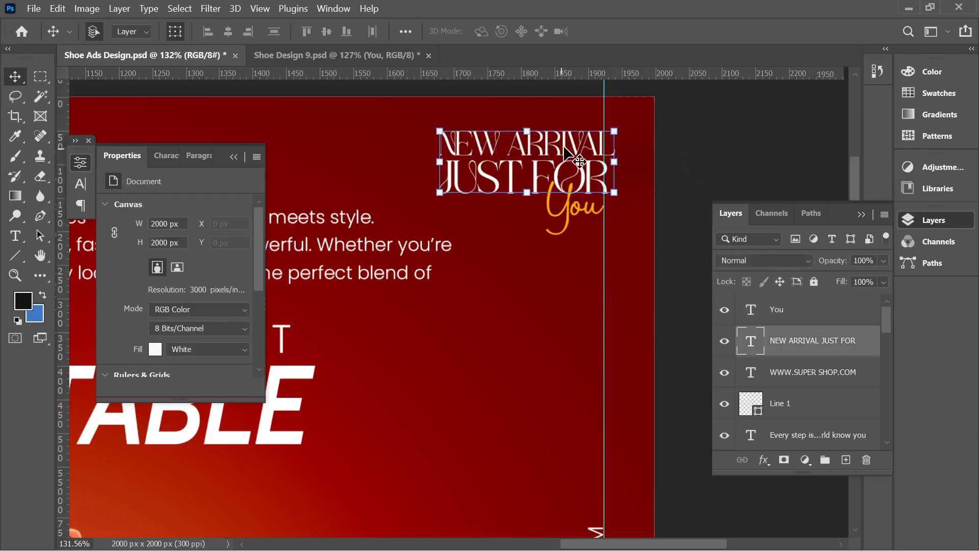
scroll(568, 209, "up", 4)
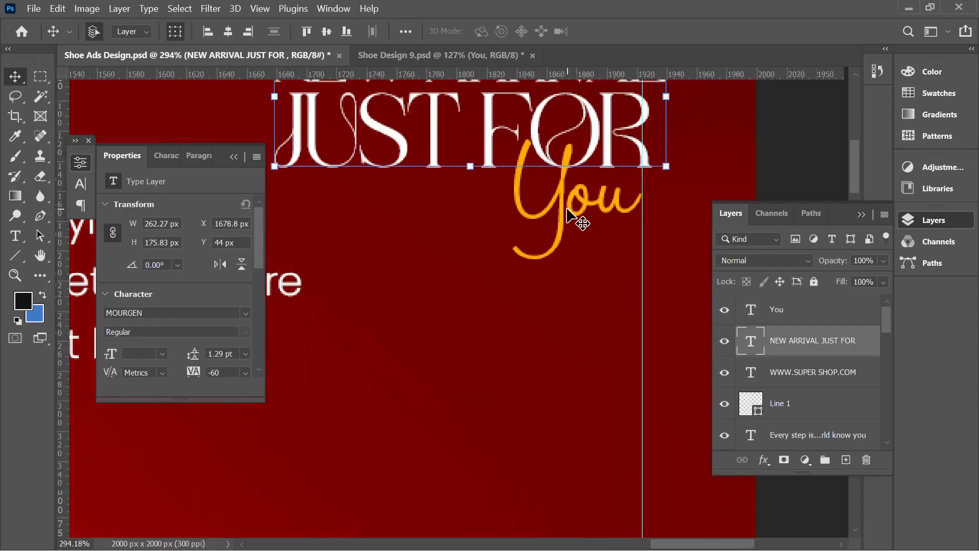
left_click(572, 214, "shift")
scroll(568, 212, "down", 4)
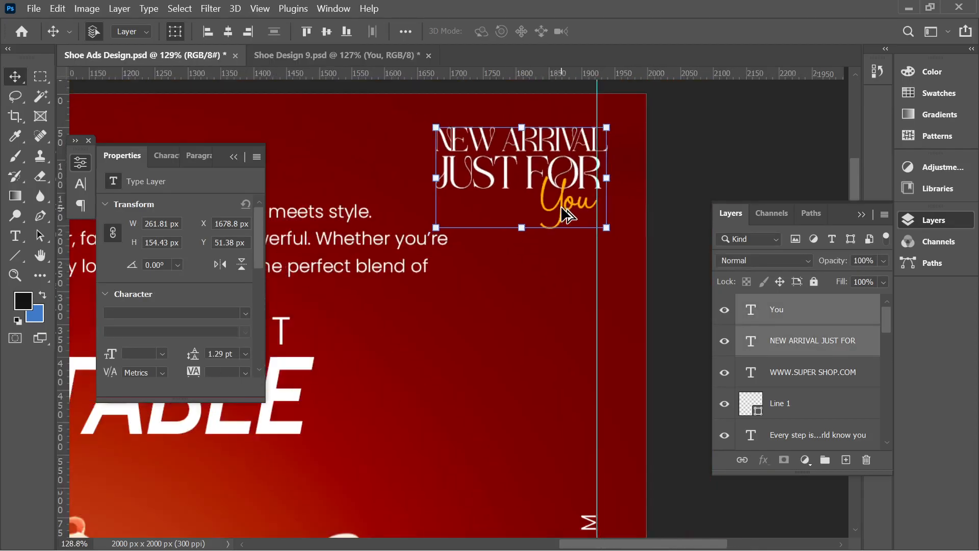
scroll(566, 214, "down", 2)
key("ctrl+t")
left_click_drag(491, 218, 504, 210)
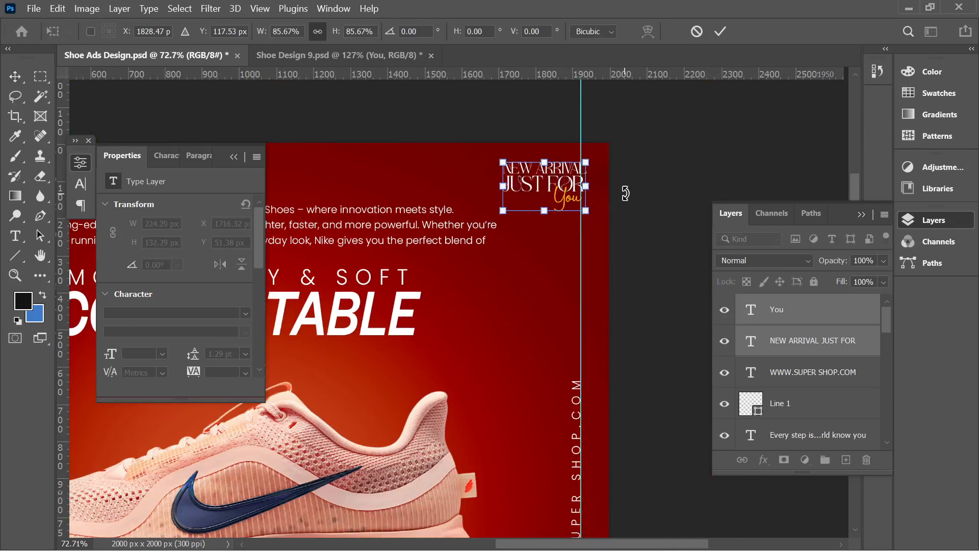
Nudge the scaled NEW ARRIVAL JUST FOR You block about 8 px left to the right margin guide and apply the transformation
key("Left")
key("Left")
key("Left")
key("Left")
key("Left")
key("Left")
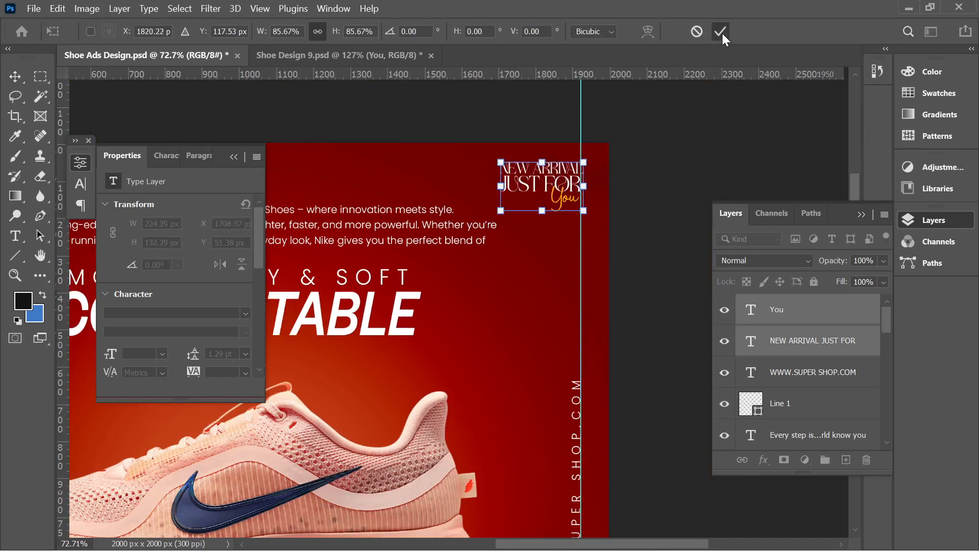
left_click(722, 34)
left_click(605, 228)
Save the ad document, and collapse the properties display to review the whole finished design
scroll(602, 229, "down", 6)
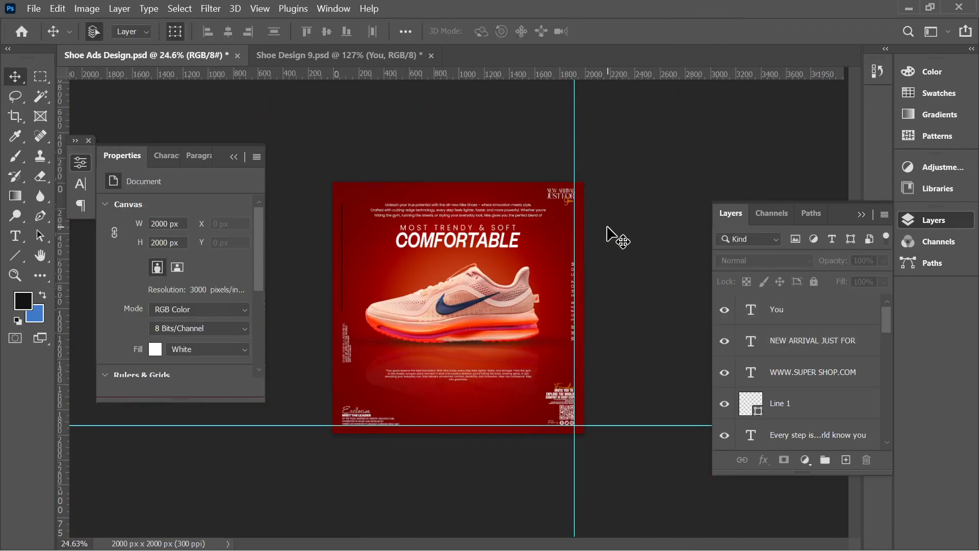
scroll(517, 270, "up", 3)
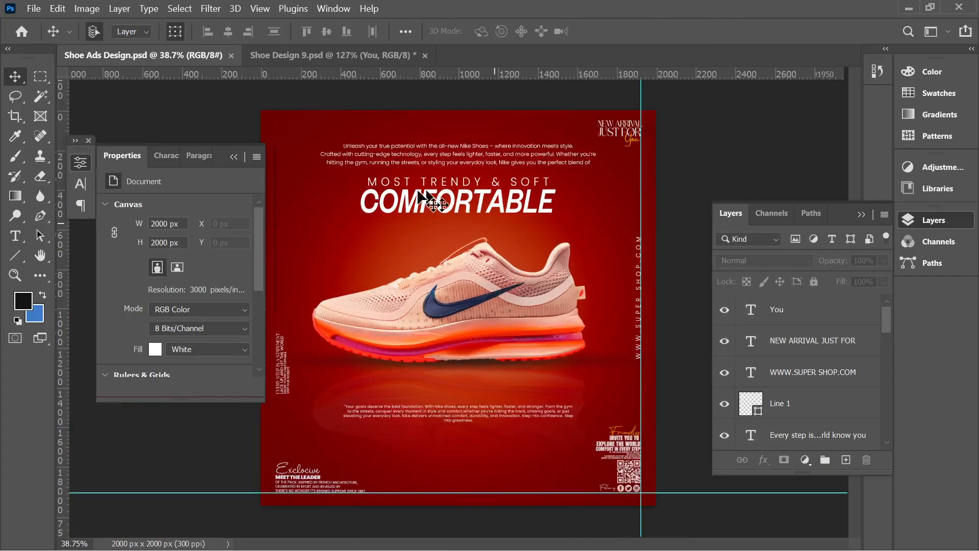
left_click(233, 158)
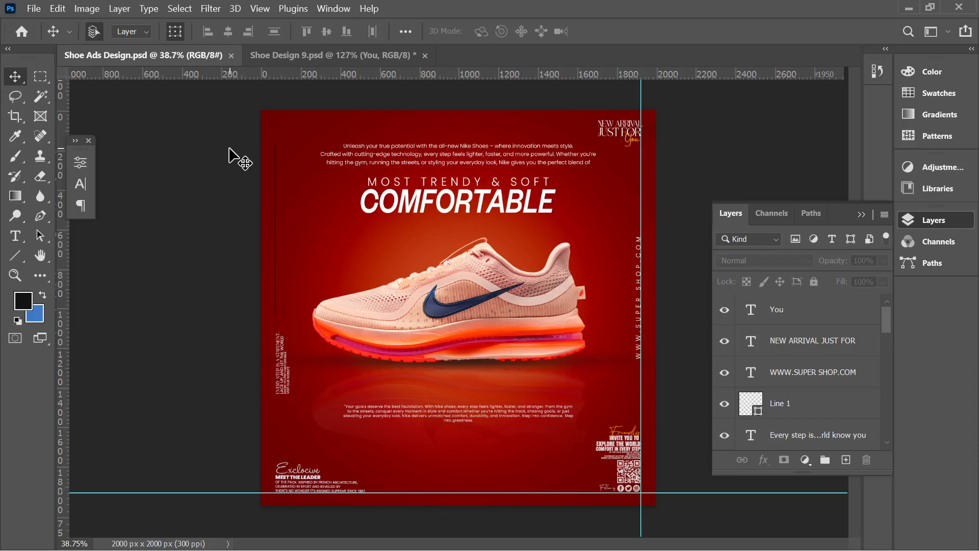
key("super")
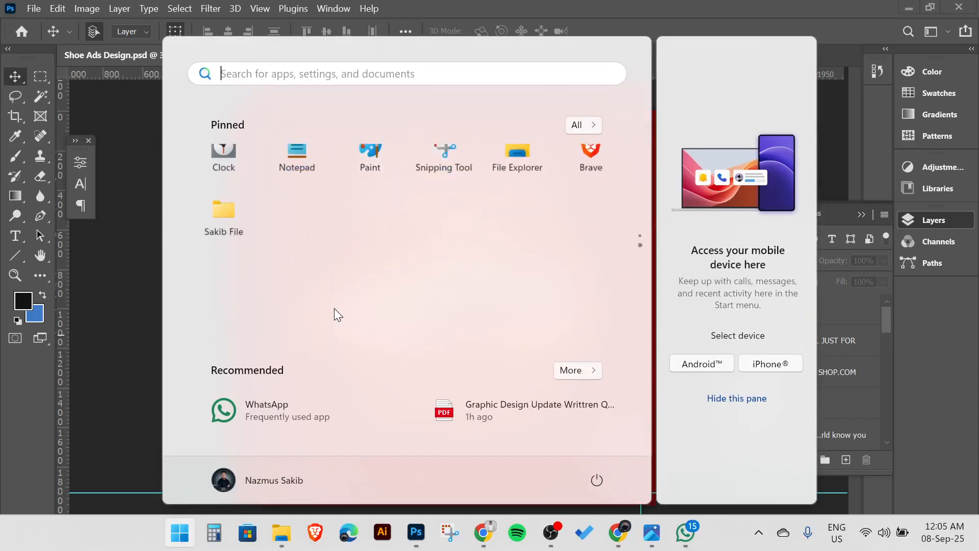
key("Escape")
scroll(501, 297, "up", 1)
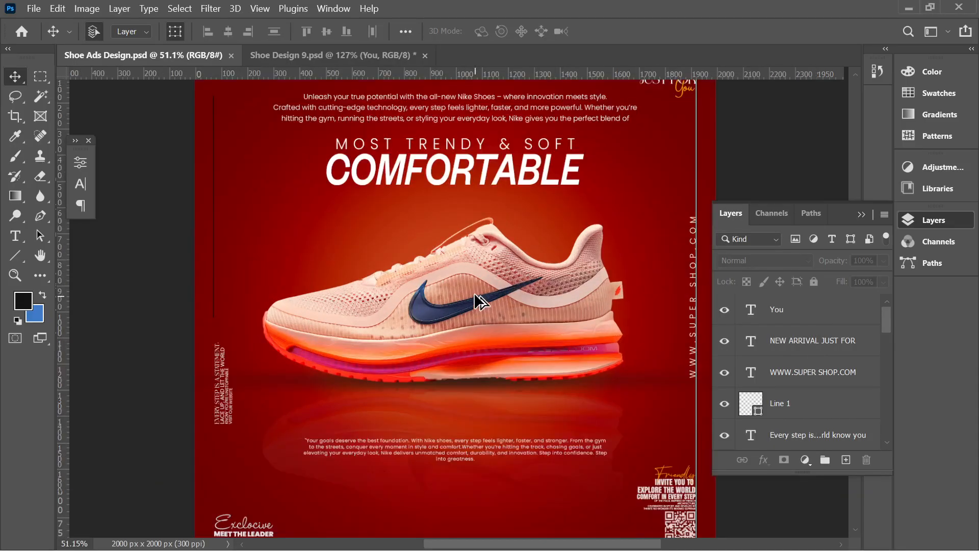
scroll(420, 273, "down", 1)
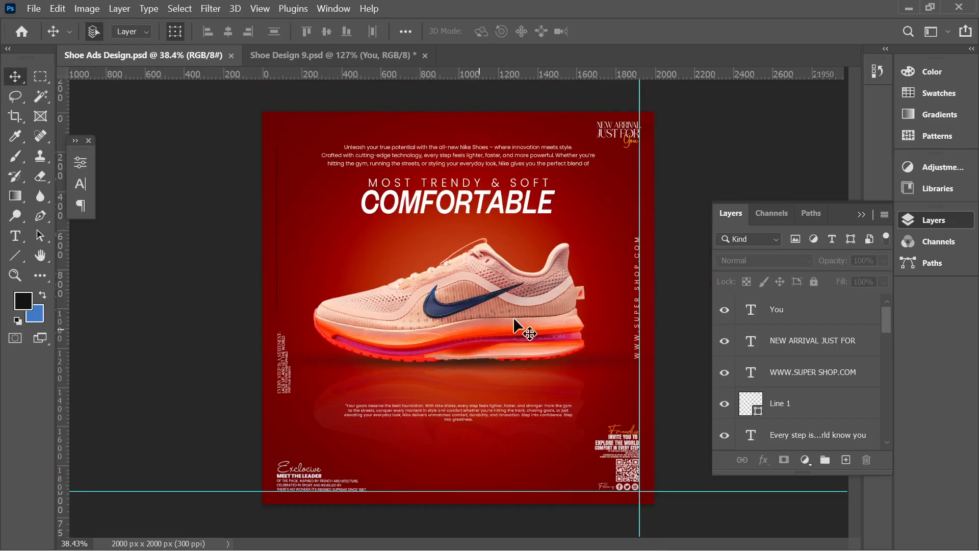
Open the Shoe Design image from the JPG folder inside Shoes Design in File Explorer
mouse_move(418, 546)
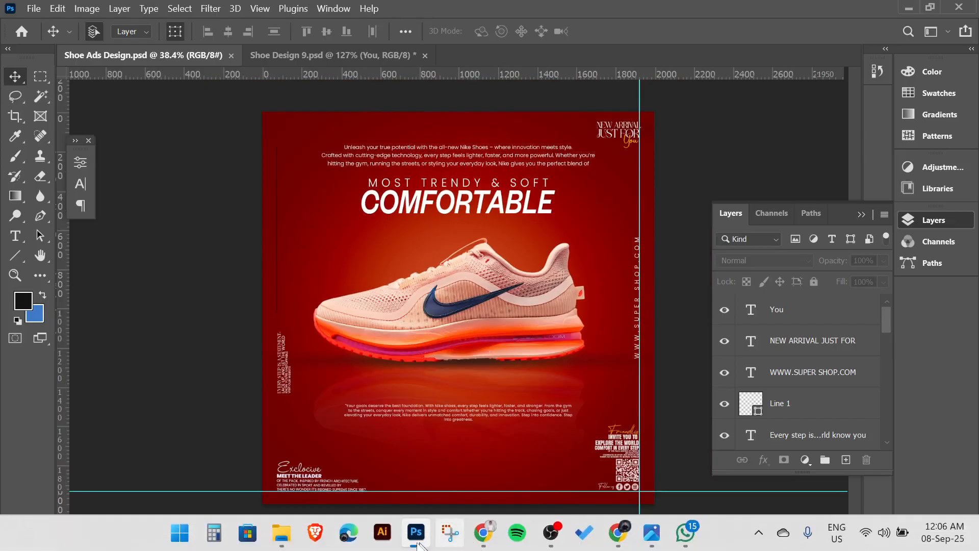
left_click(286, 528)
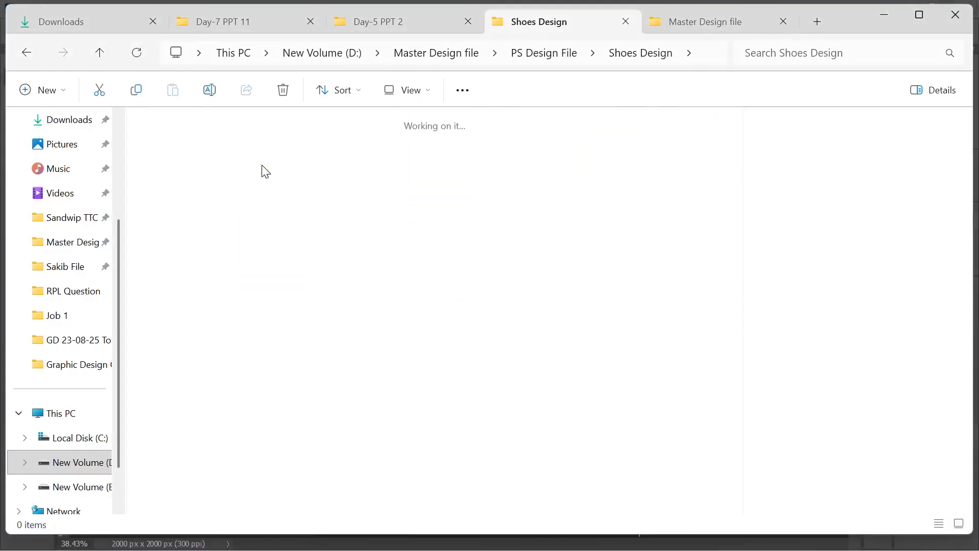
double_click(262, 171)
left_click(368, 466)
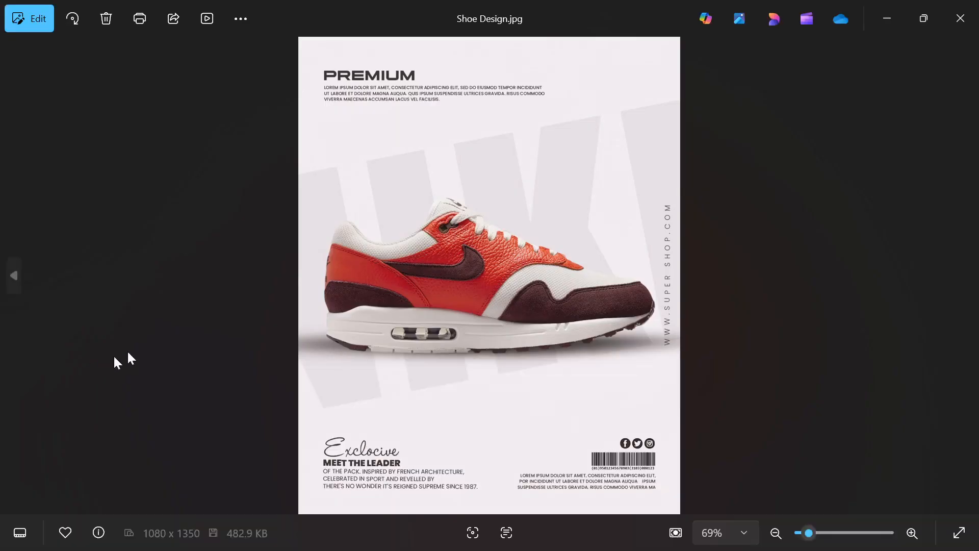
Browse the sample shoe designs in the image viewer from Shoe Design back to Shoe Design 3, return to Shoe Design 5, and close the viewer
key("Left")
key("Left")
key("Left")
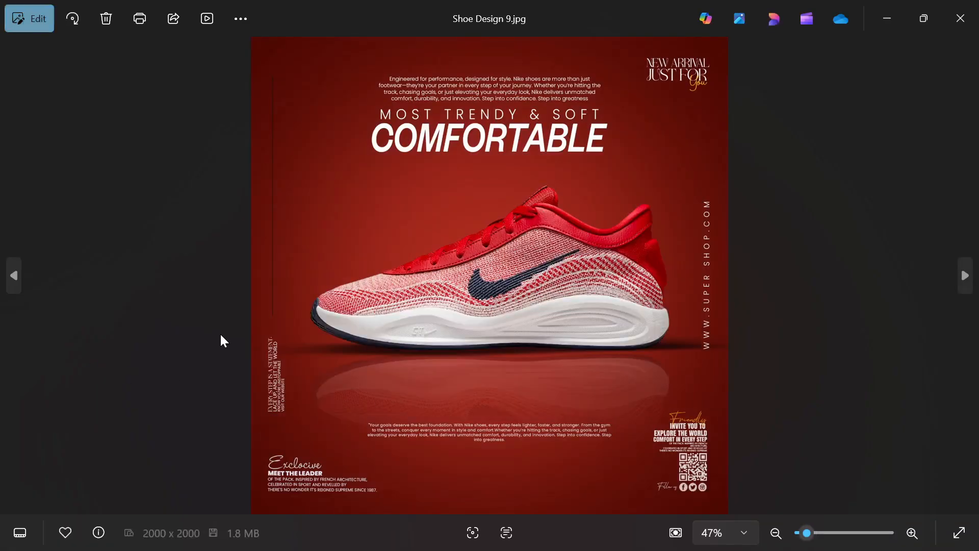
key("Left")
key("Left")
key("Left")
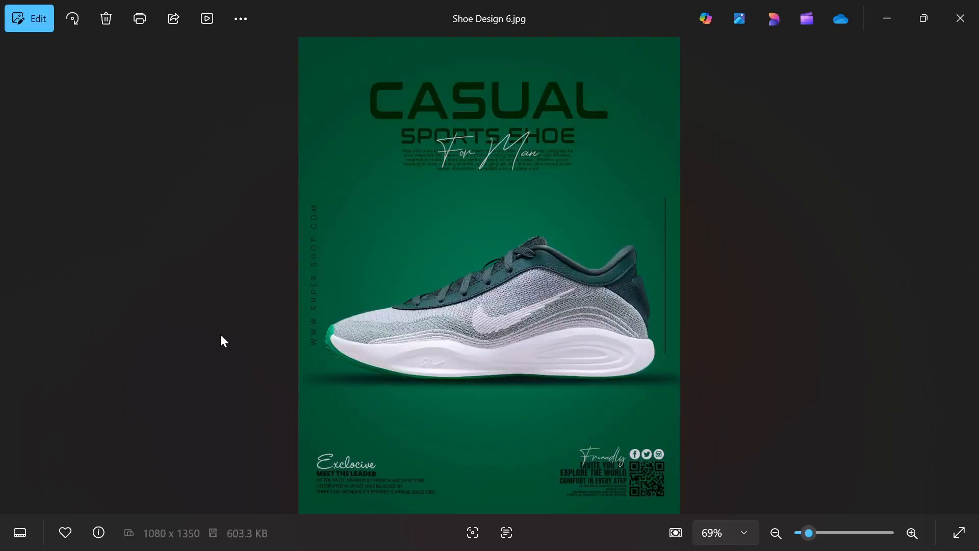
key("Left")
key("Left")
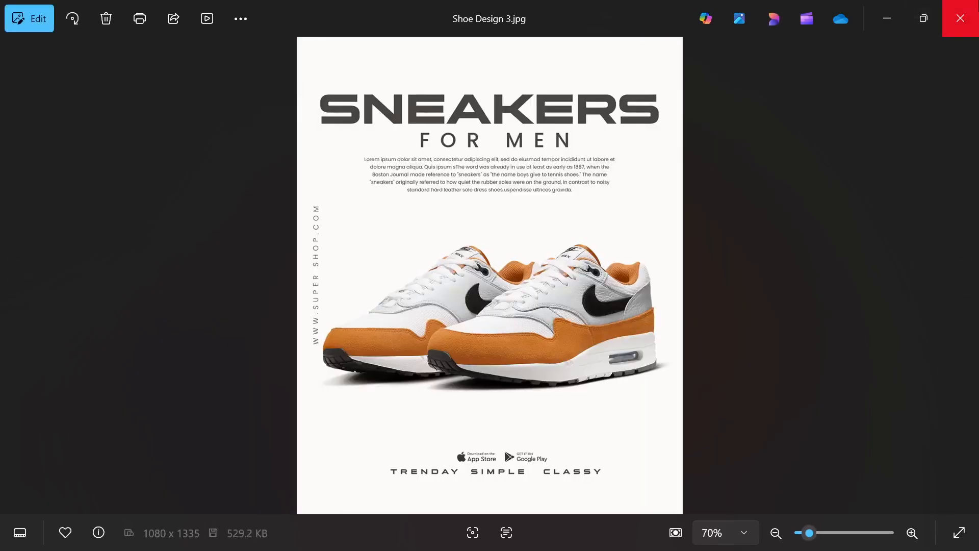
key("Right")
key("Right")
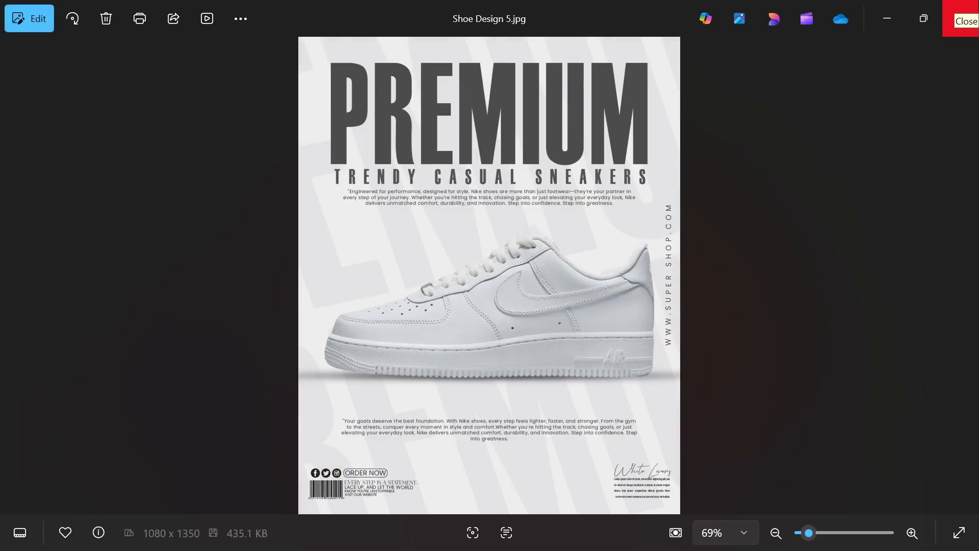
left_click(966, 18)
Open Shoe Design 5 from the JPG folder, examine its heading and paragraph text up close, and close the image
left_click(579, 461)
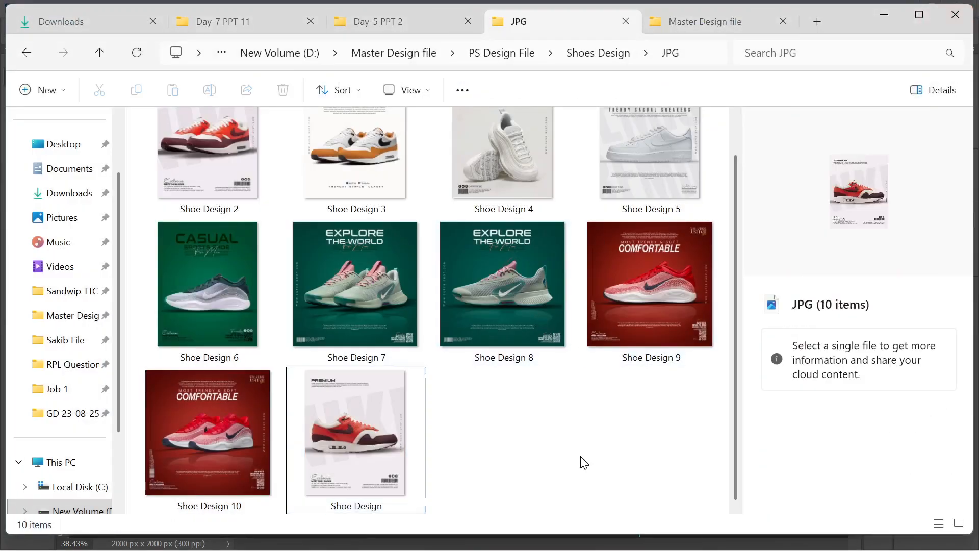
scroll(518, 214, "up", 1)
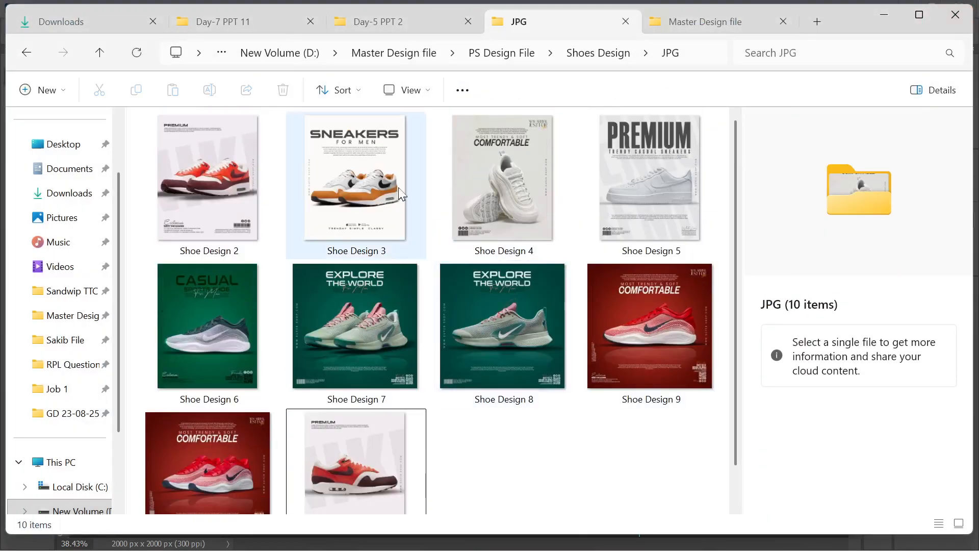
left_click(659, 167)
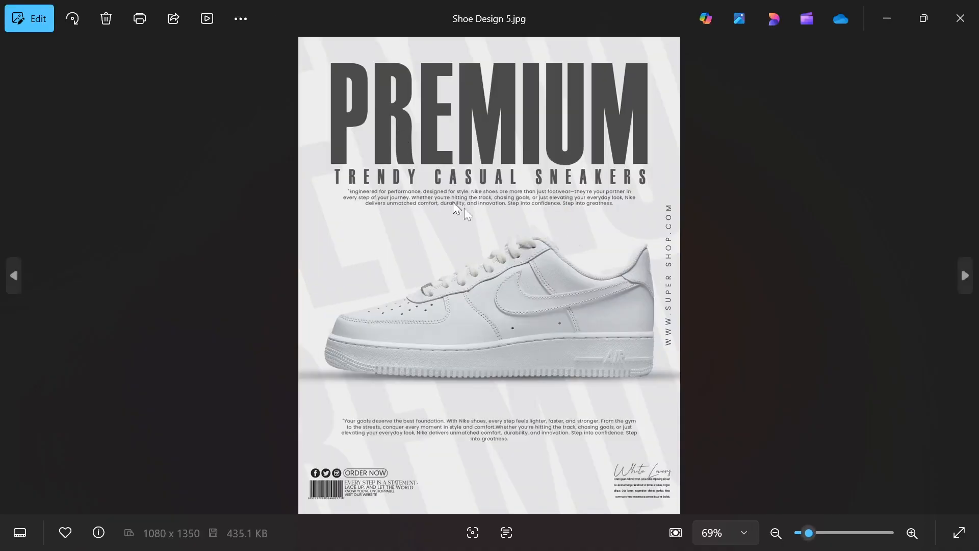
scroll(400, 269, "up", 5)
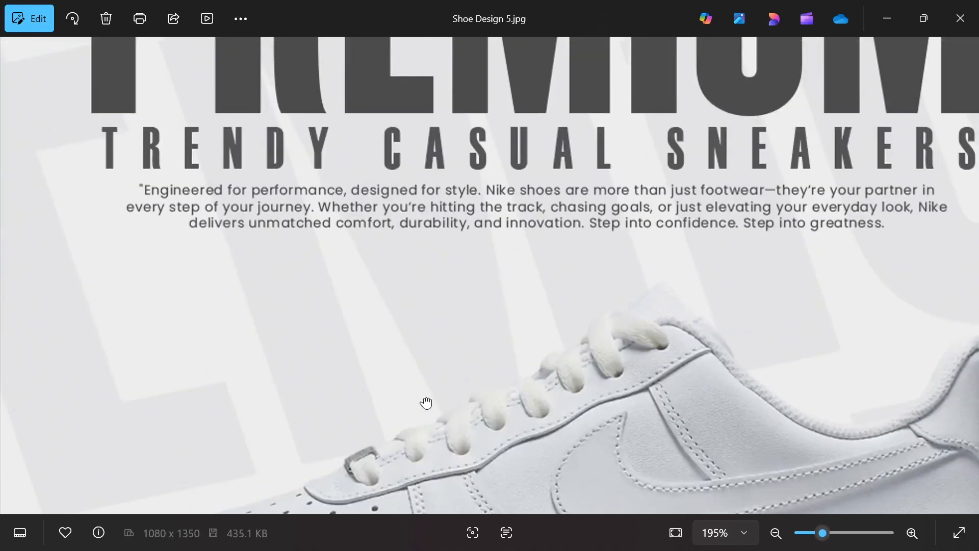
scroll(318, 363, "down", 5)
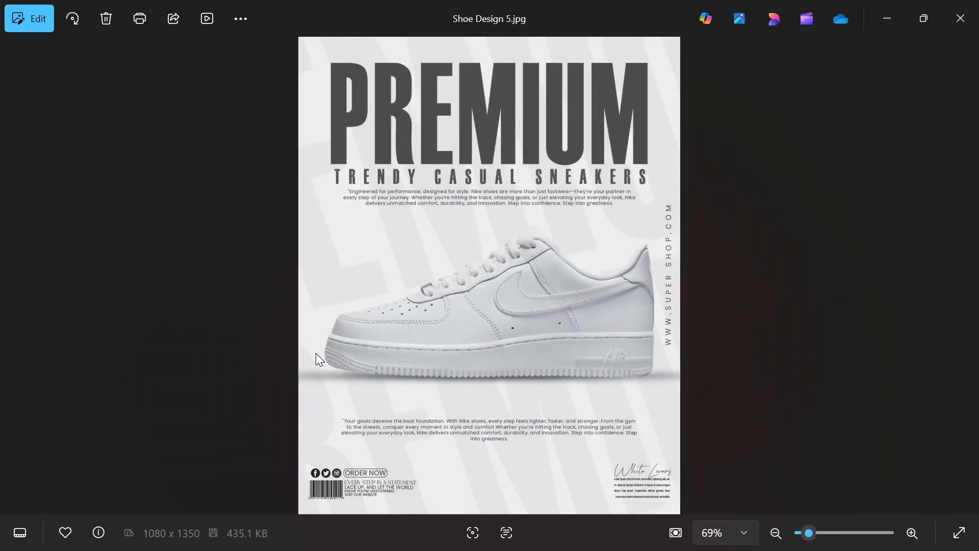
left_click(961, 19)
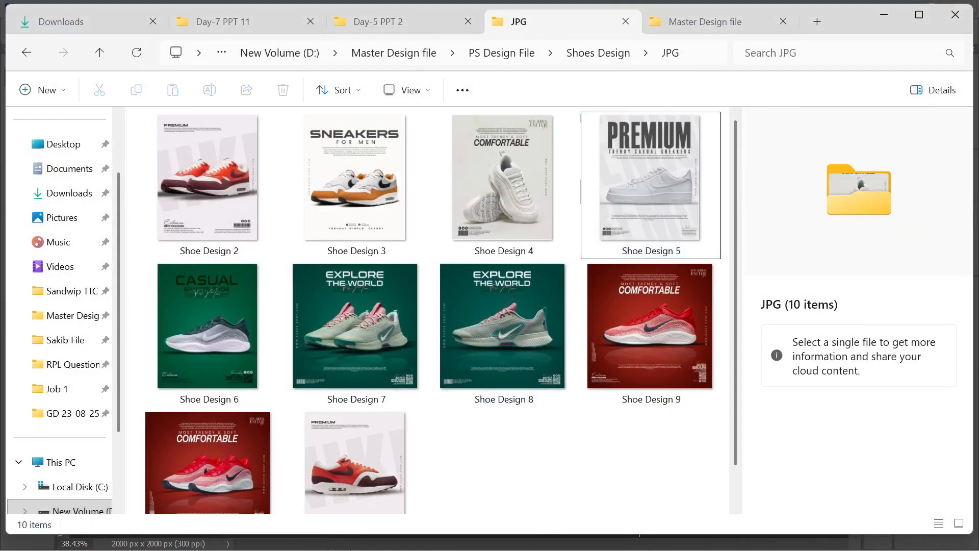
Switch to Photoshop and create a new document 1080 px wide and 1350 px high at 300 pixels/inch with a white background
left_click(415, 545)
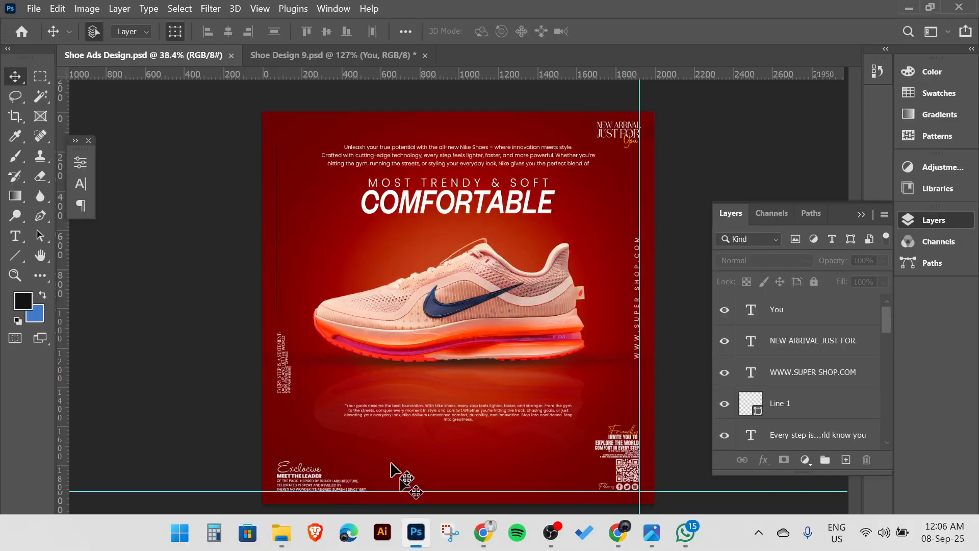
left_click(33, 8)
left_click(96, 36)
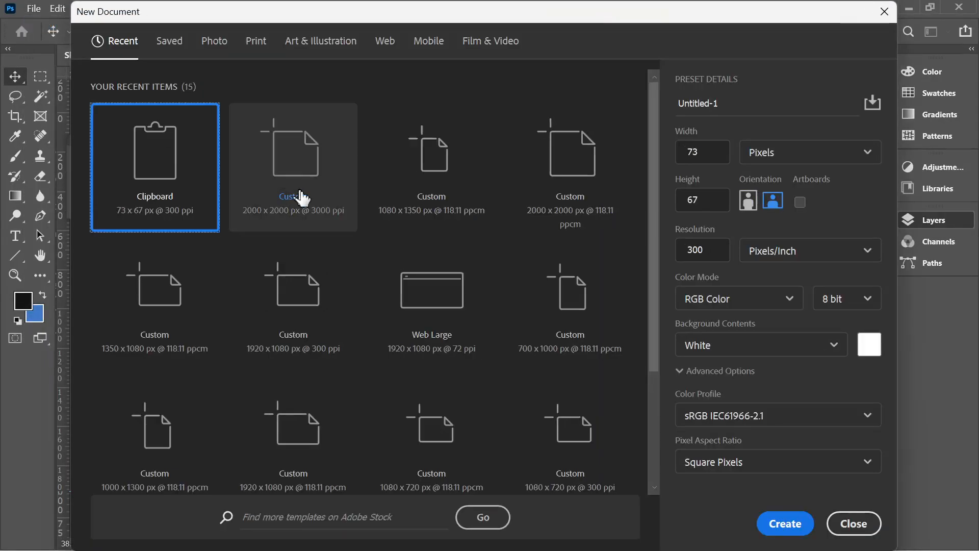
left_click(707, 151)
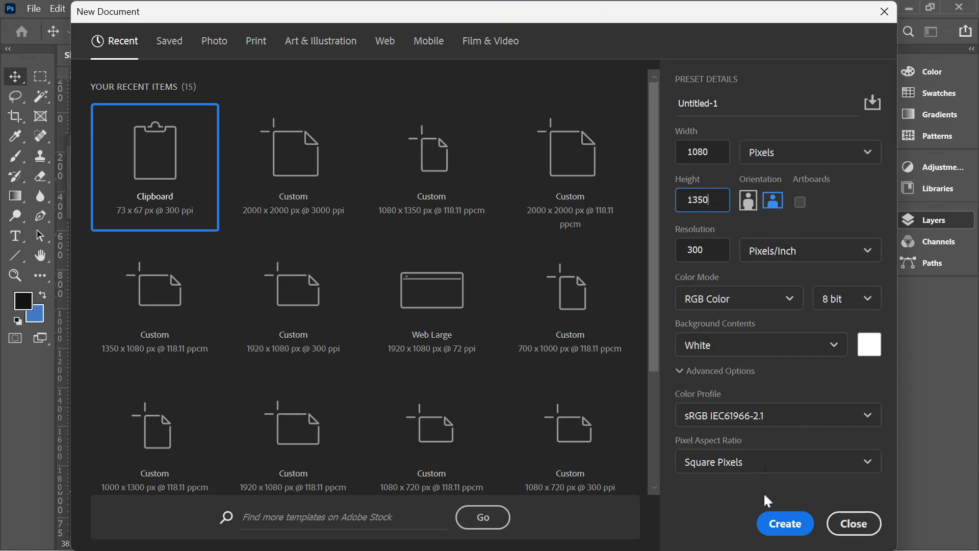
left_click(778, 521)
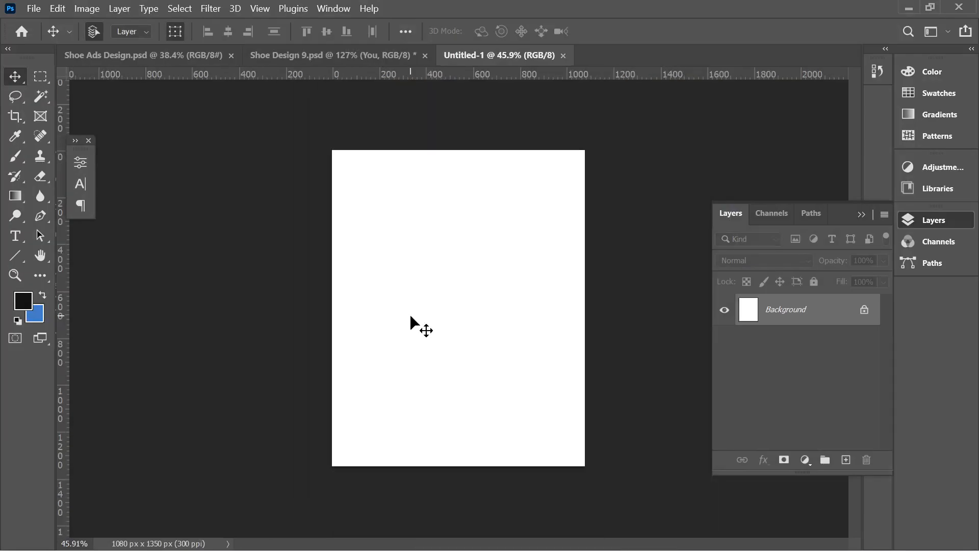
Open Shoe Design 5.psd in Photoshop from the Shoes Design folder in File Explorer
left_click(481, 544)
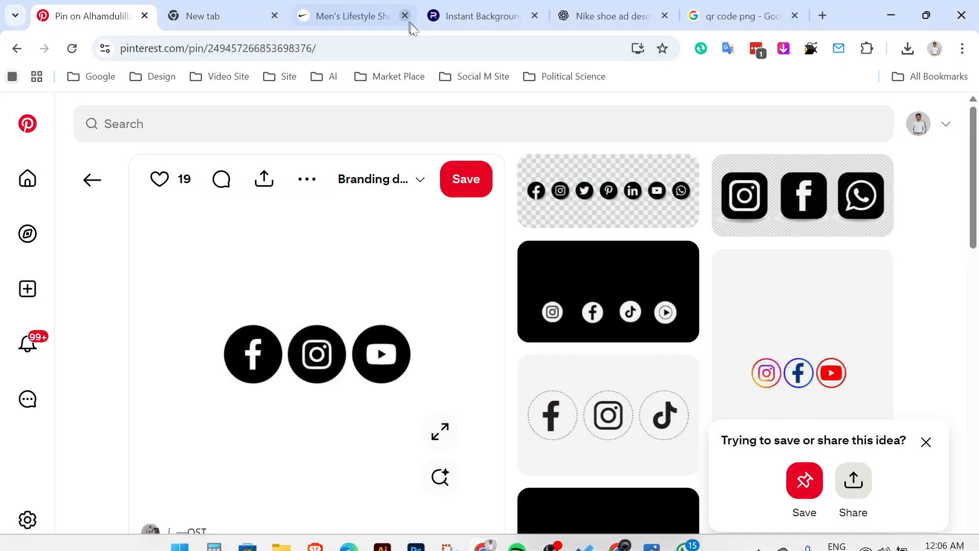
left_click(281, 546)
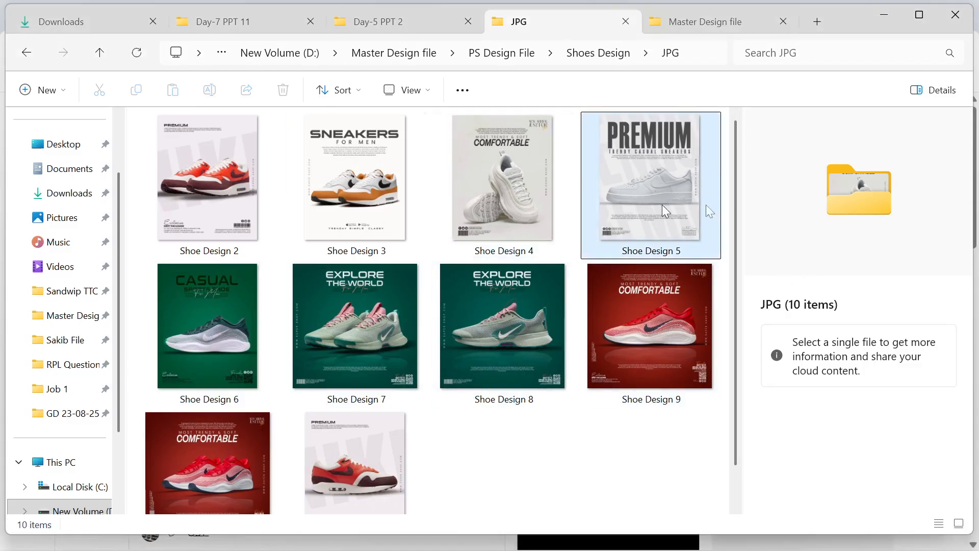
left_click(99, 53)
left_click(436, 369)
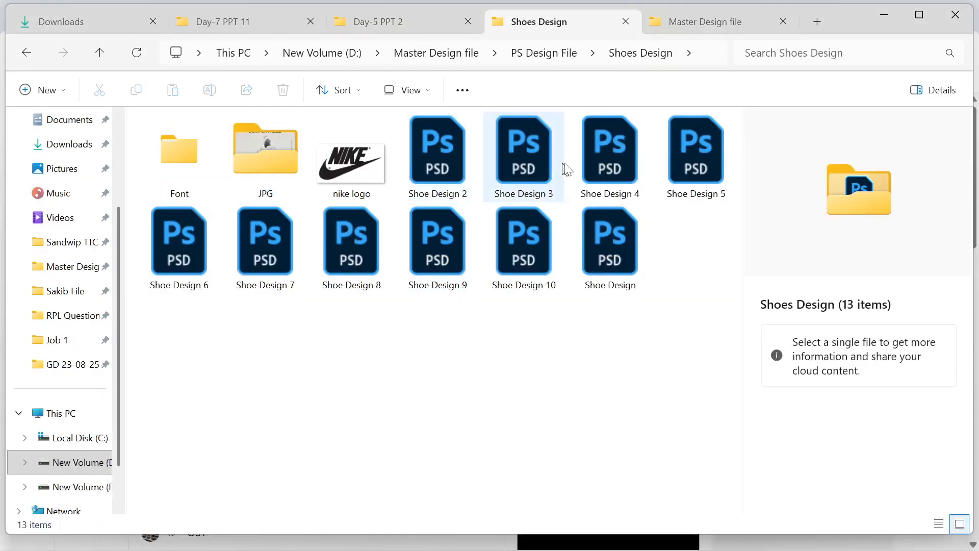
double_click(707, 161)
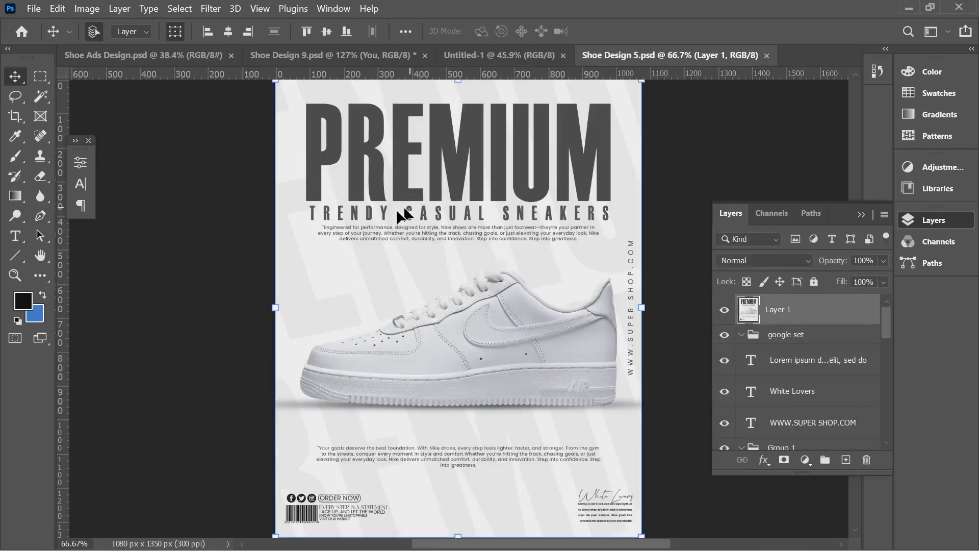
Delete Layer 1, the full-canvas picture covering the artwork in Shoe Design 5
scroll(338, 238, "up", 1)
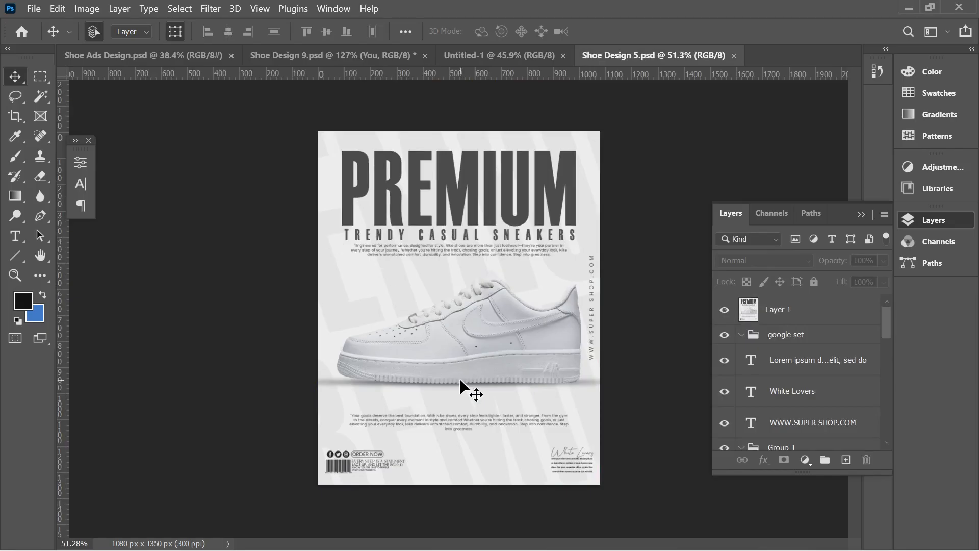
left_click(472, 345)
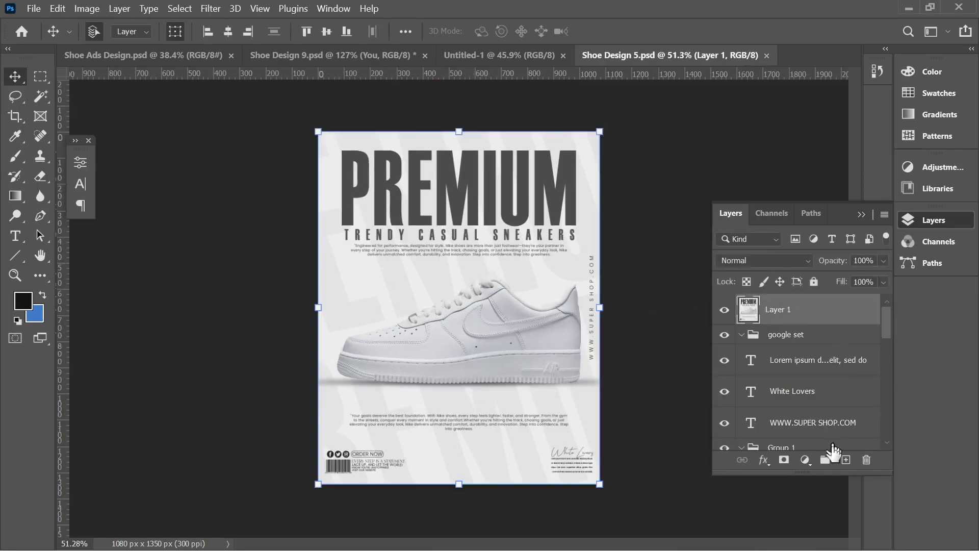
left_click(865, 459)
left_click(461, 232)
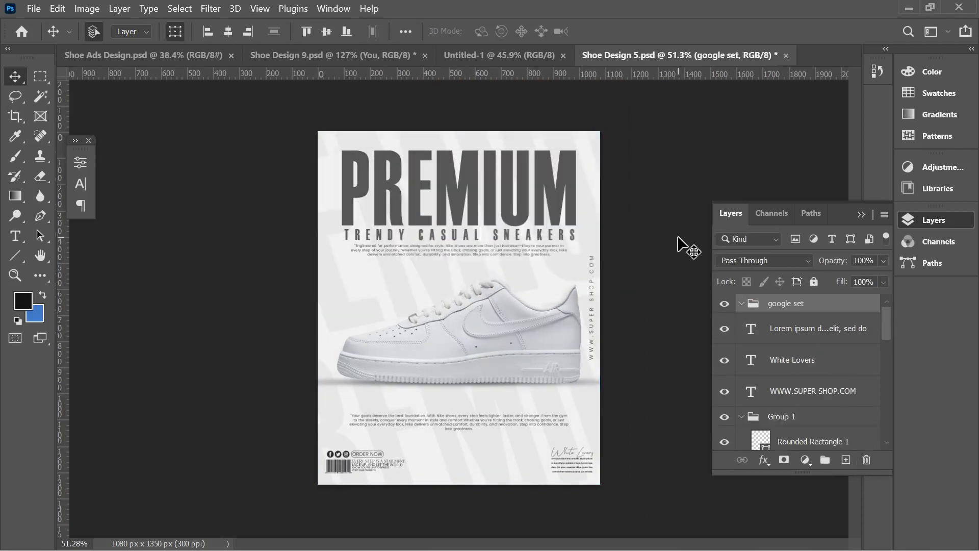
Move the white shoe in Shoe Design 5 up and to the left, away from its shadow
left_click(574, 192)
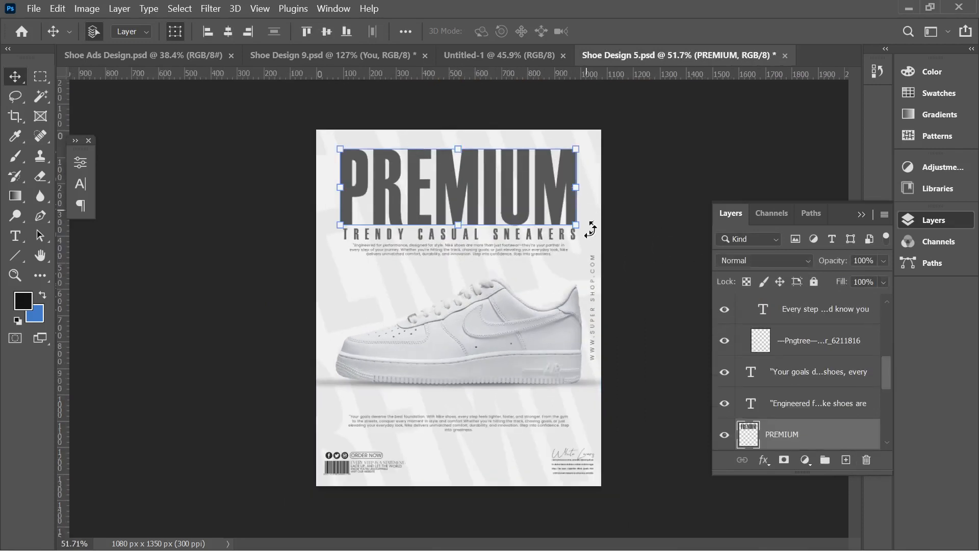
left_click(656, 210)
scroll(826, 413, "down", 5)
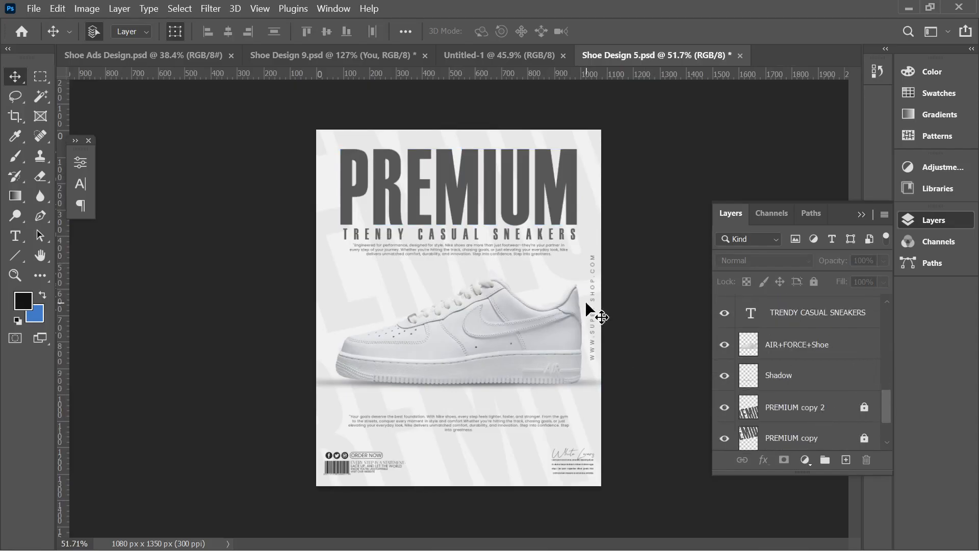
mouse_move(500, 337)
left_mouse_down()
mouse_move(531, 351)
mouse_move(538, 343)
mouse_move(520, 286)
mouse_move(490, 331)
left_mouse_up()
left_click(477, 384)
left_click_drag(469, 296, 464, 320)
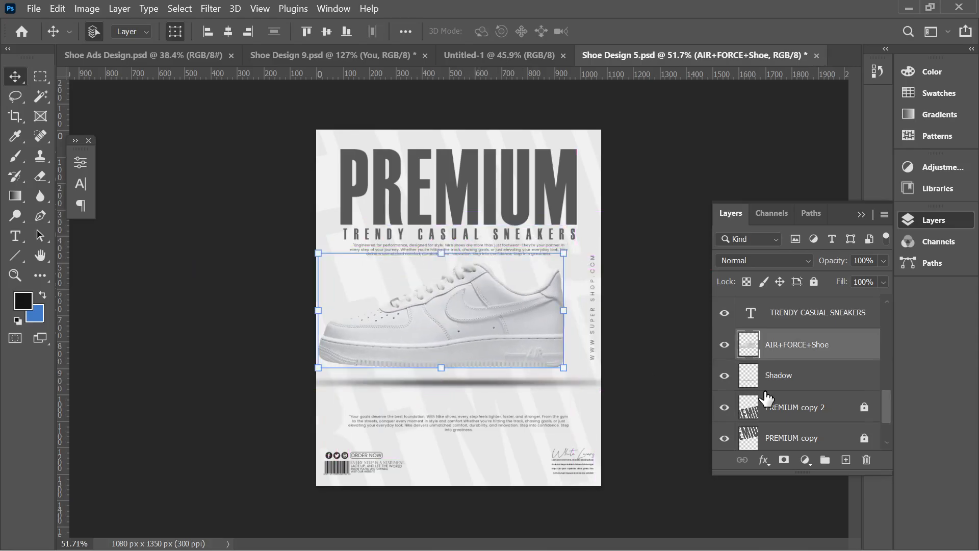
Examine the Color Fill 1 background layer of Shoe Design 5, hiding and showing it once
scroll(770, 398, "down", 2)
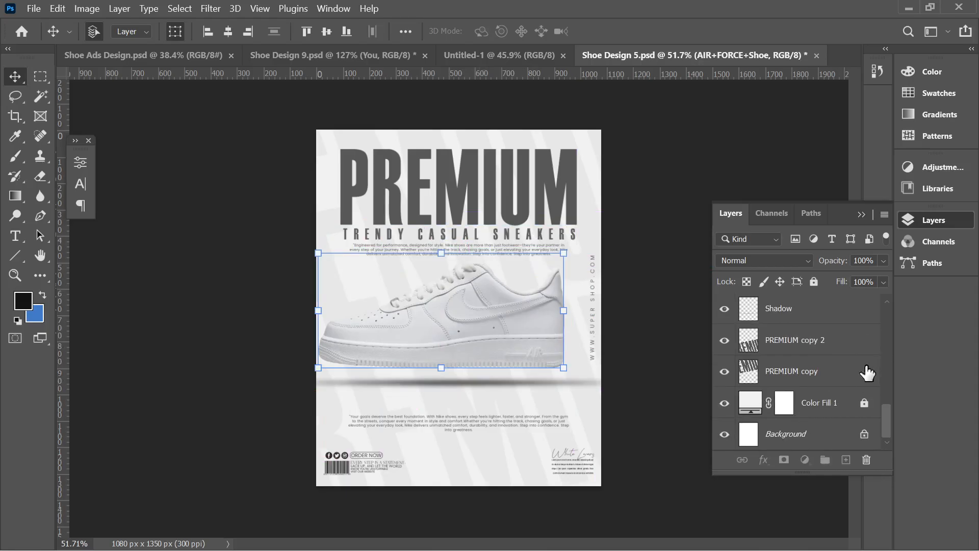
left_click(782, 405)
left_click(750, 408)
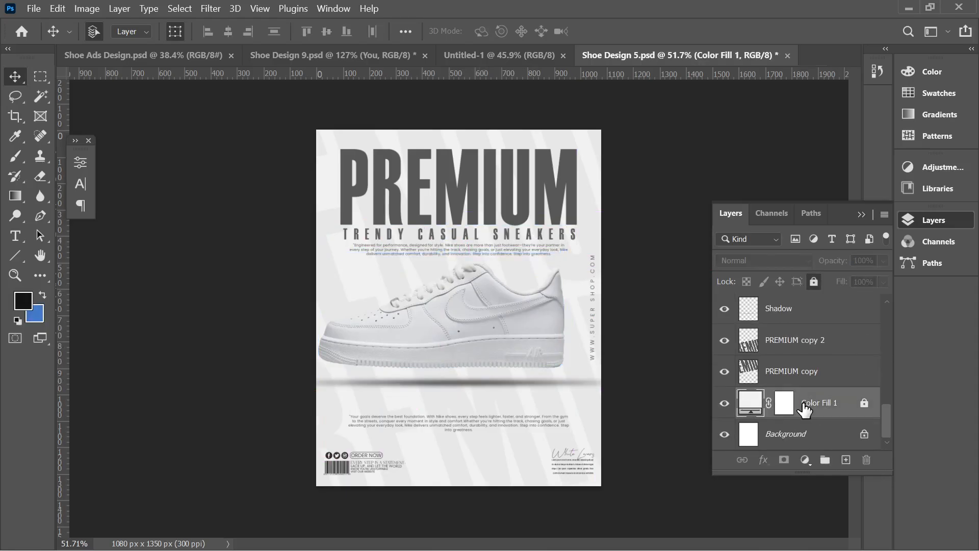
left_click(786, 406)
left_click(751, 406)
left_click(724, 403)
left_click(724, 404)
scroll(805, 386, "up", 2)
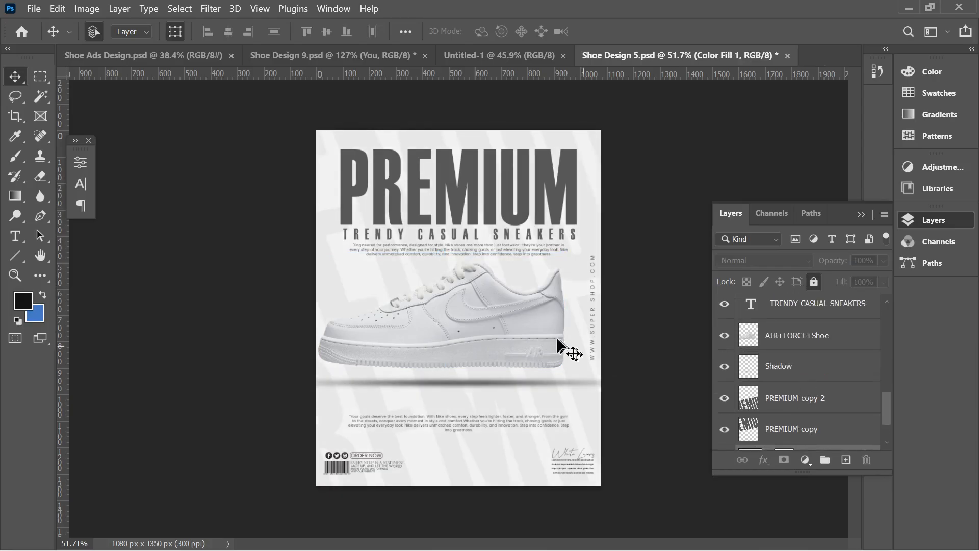
Copy the AIR+FORCE+Shoe layer into the Untitled-1 document and scale it to 91.61%, centred on the canvas
left_click_drag(557, 346, 482, 320)
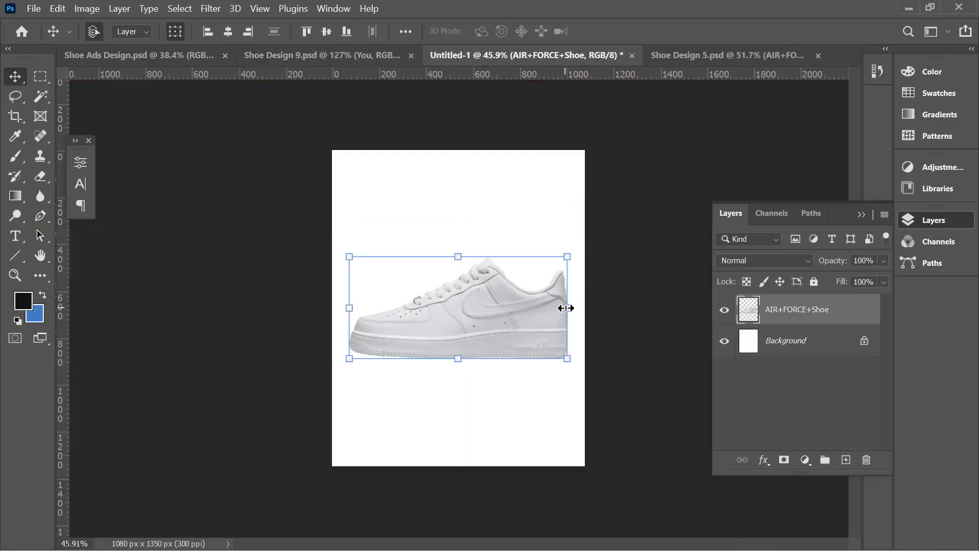
left_click_drag(566, 308, 557, 308)
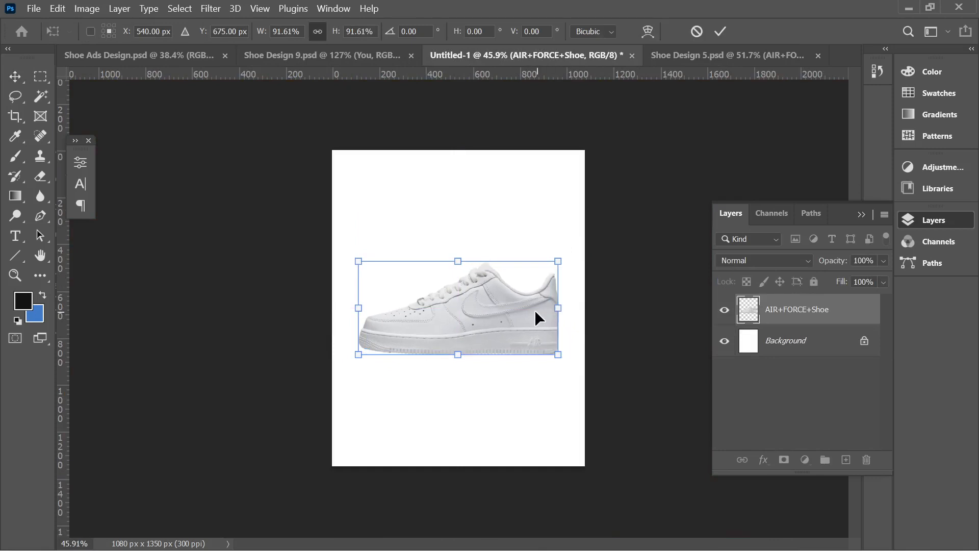
left_click(720, 33)
scroll(488, 322, "up", 2)
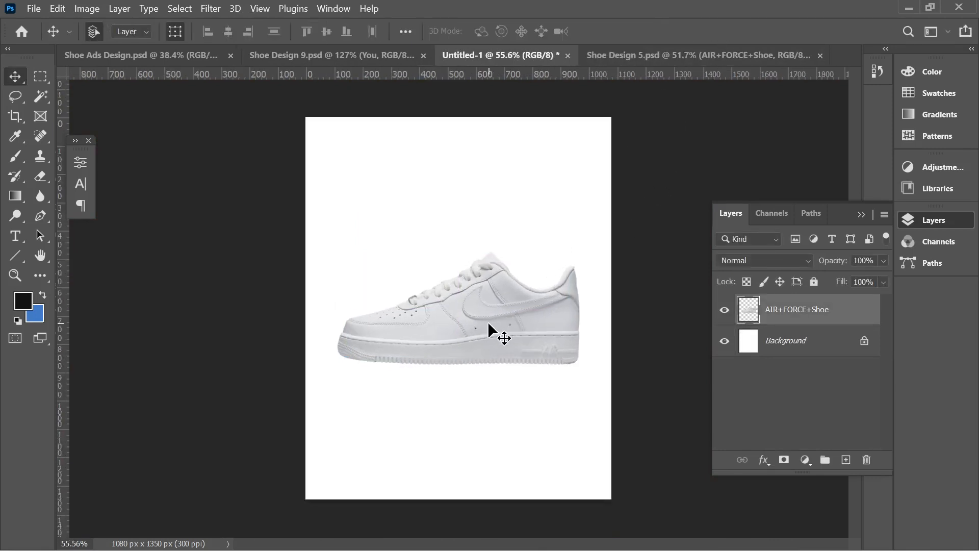
Add a very light grey Solid Color fill layer directly above the Background layer
left_click(791, 342)
left_click(805, 460)
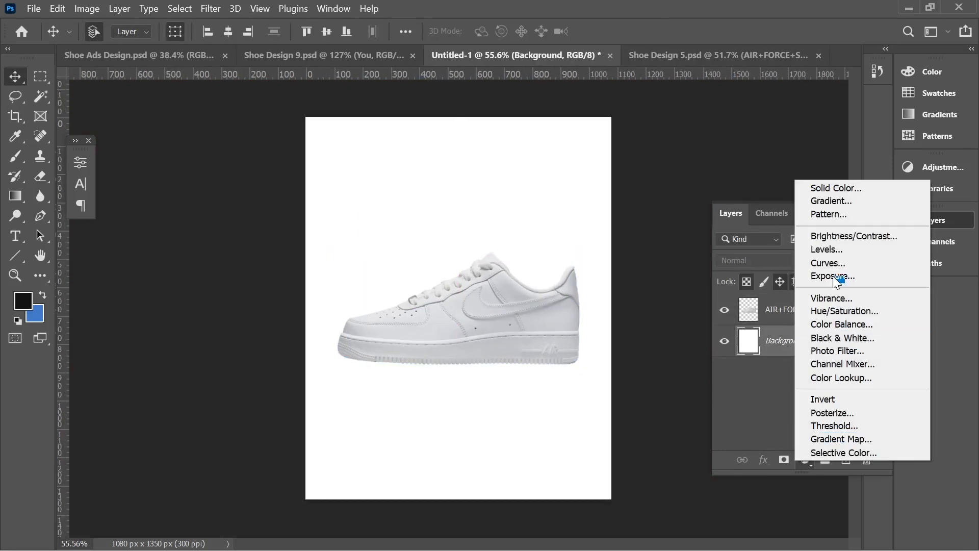
left_click(819, 188)
left_click(513, 350)
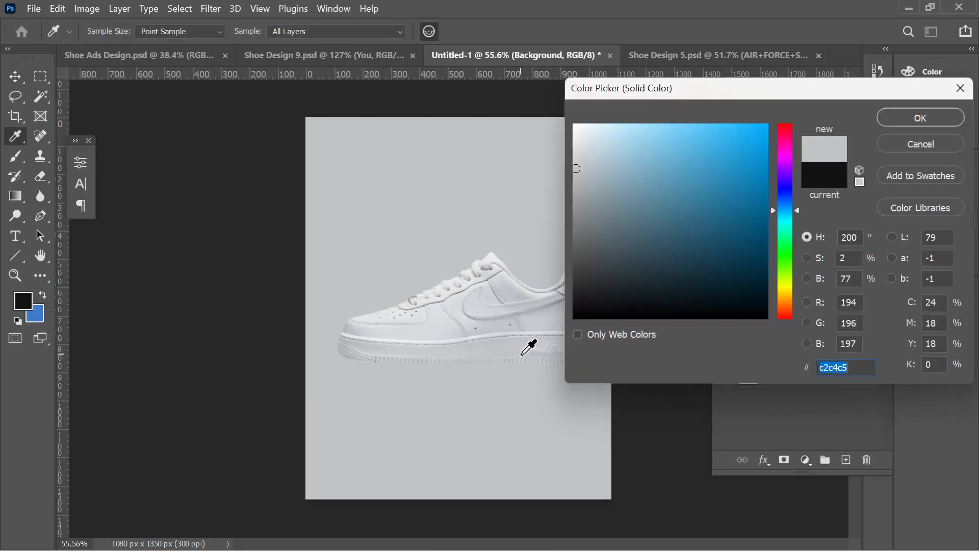
left_click_drag(573, 143, 572, 139)
left_click(886, 121)
key("v")
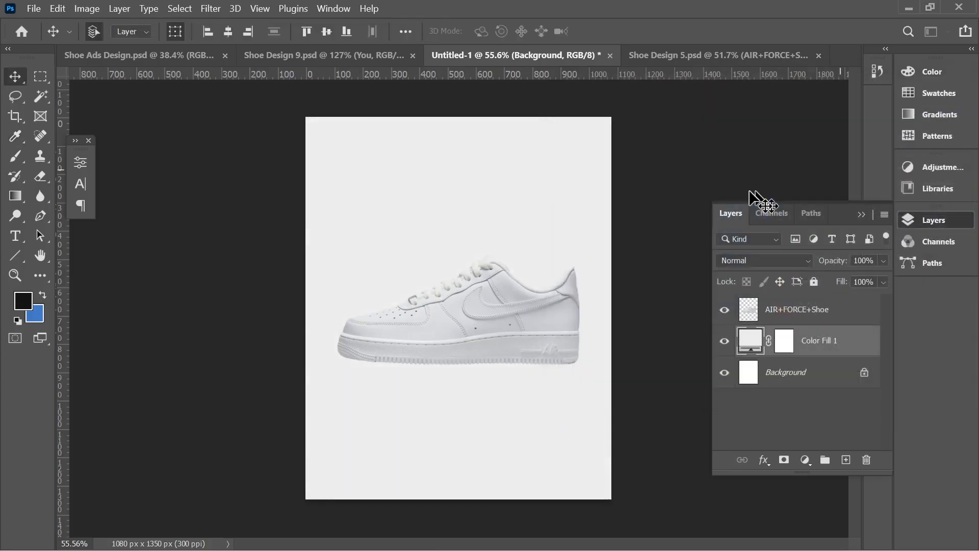
key("ctrl+0")
Add an empty layer between the shoe and the color fill, and choose the Brush tool
left_click(494, 324)
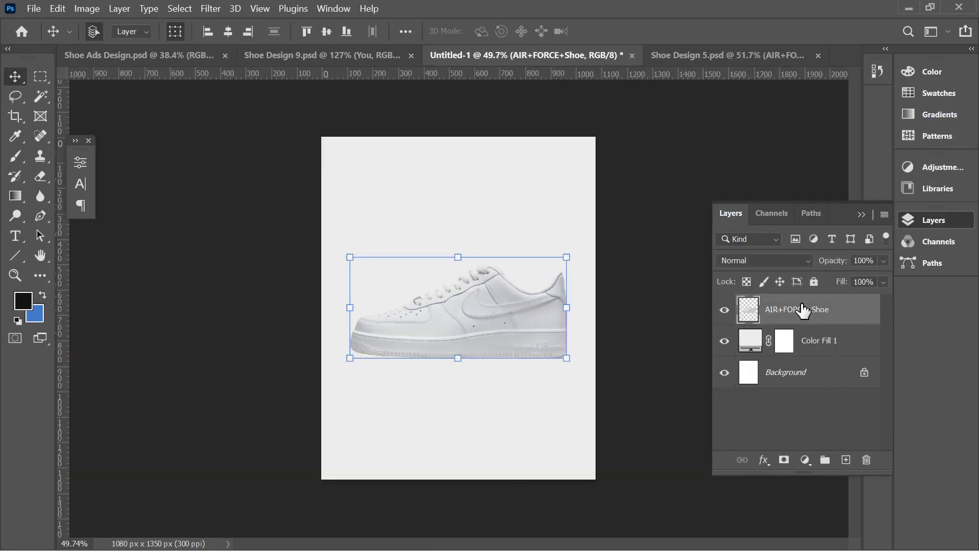
left_click(846, 461)
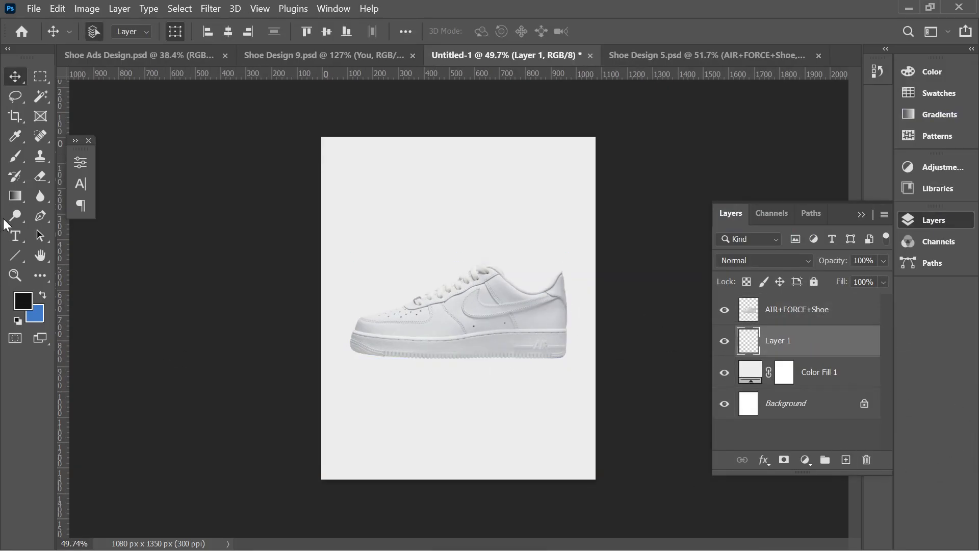
left_click(16, 156)
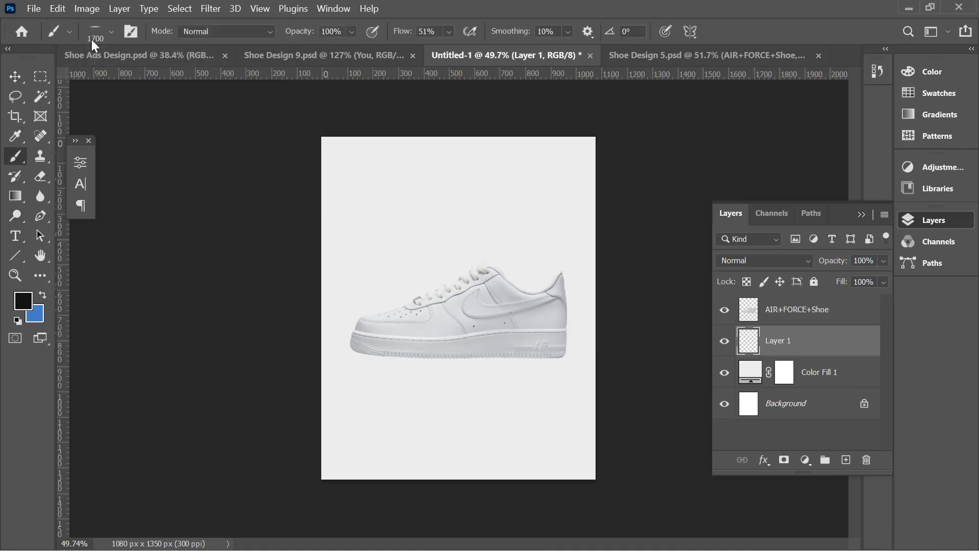
Set the flat elliptical brush size to 1100 and paint a soft black shadow beneath the shoe's sole
scroll(472, 366, "up", 2)
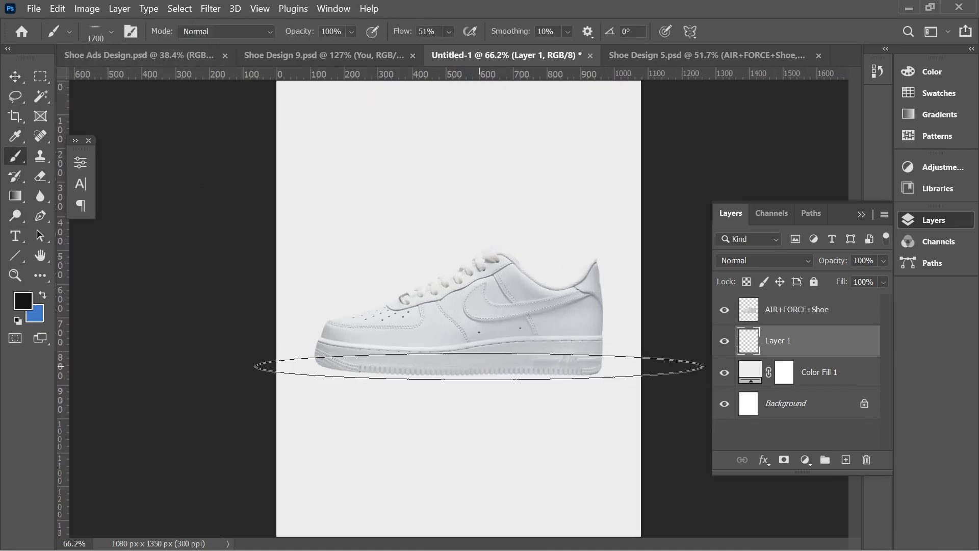
key("bracketleft")
key("bracketleft")
key("bracketleft")
key("bracketleft")
key("bracketleft")
key("bracketleft")
key("bracketleft")
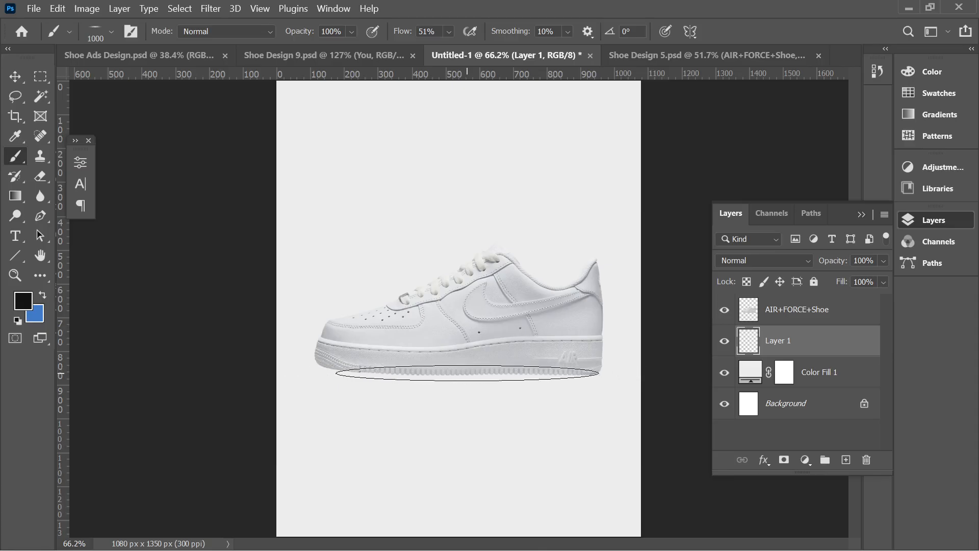
key("bracketright")
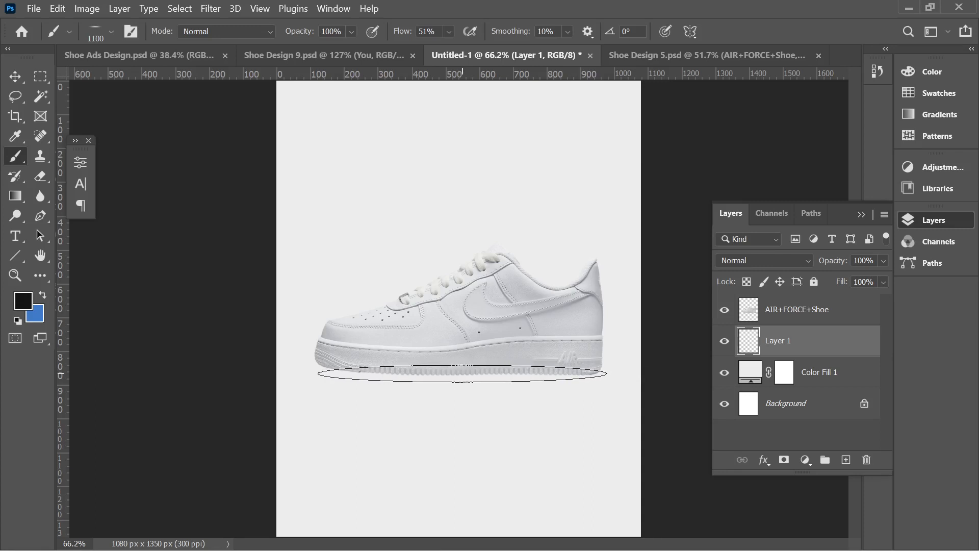
left_click(462, 373)
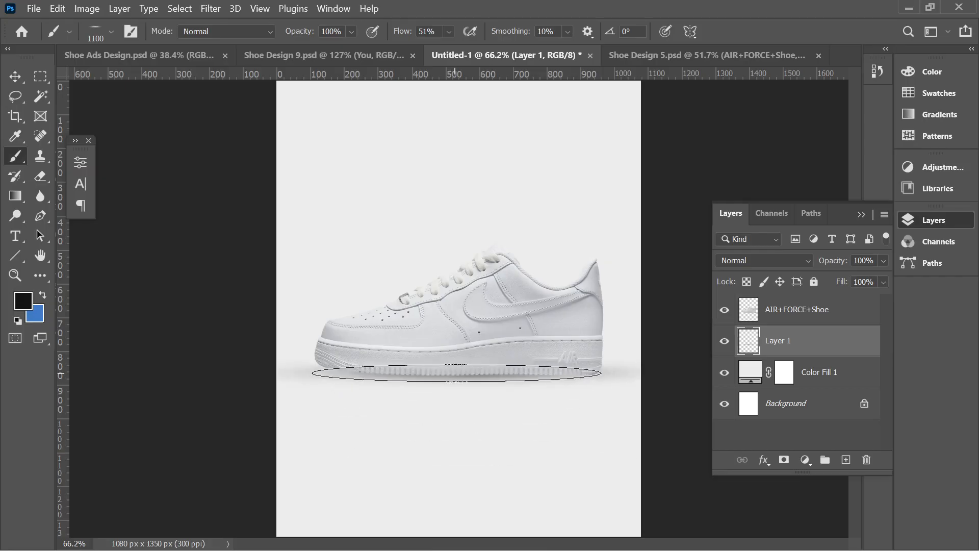
scroll(503, 411, "down", 3)
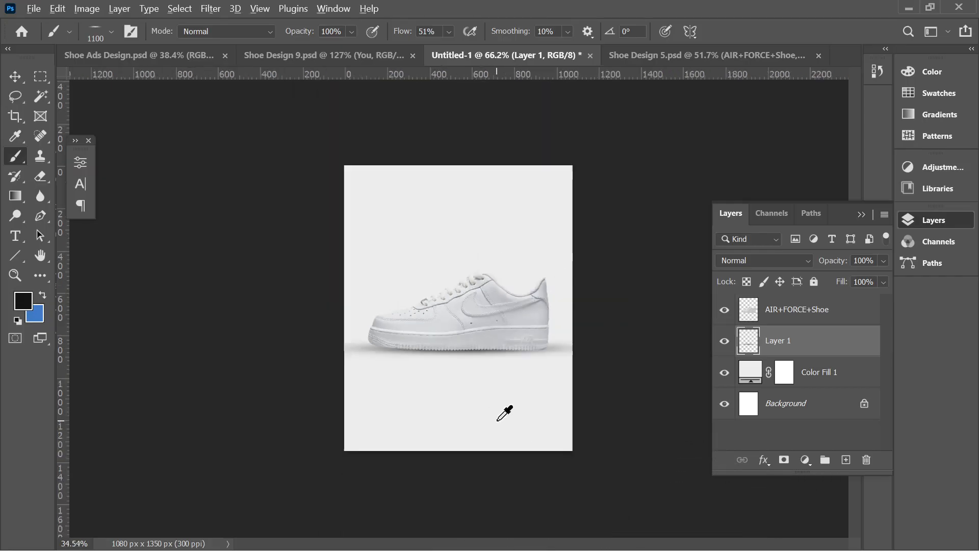
left_click(20, 78)
left_click(251, 219)
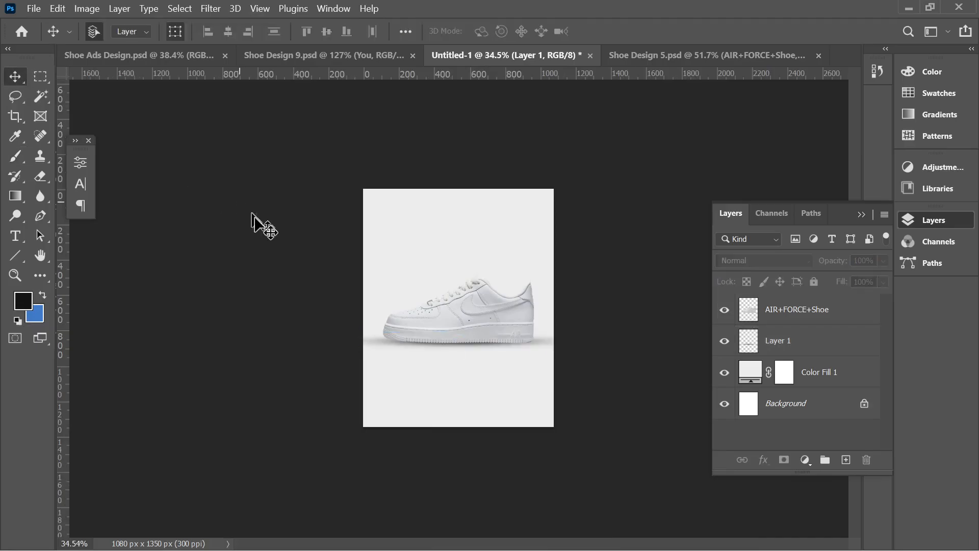
Select the AIR+FORCE+Shoe layer and add another empty layer to Untitled-1
scroll(570, 352, "up", 2)
scroll(508, 301, "up", 1)
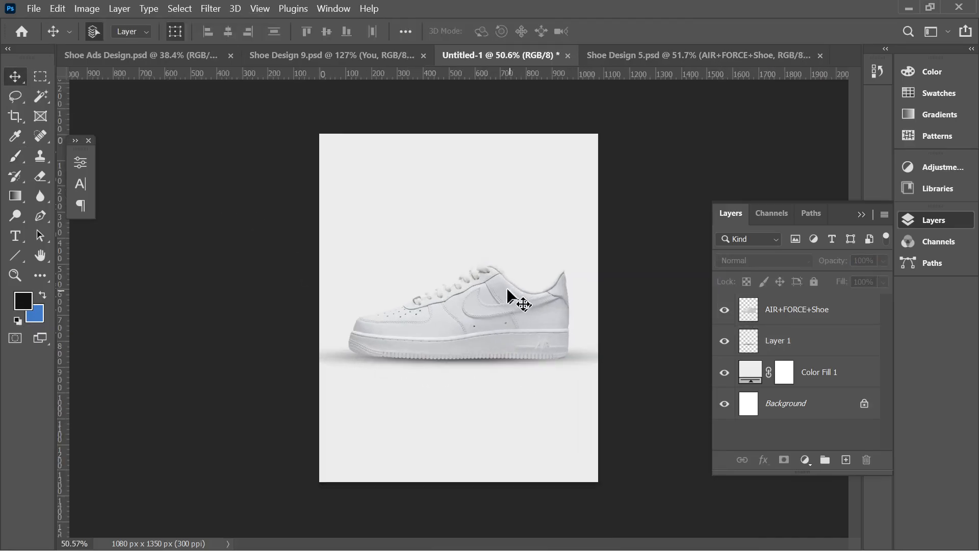
left_click(810, 324)
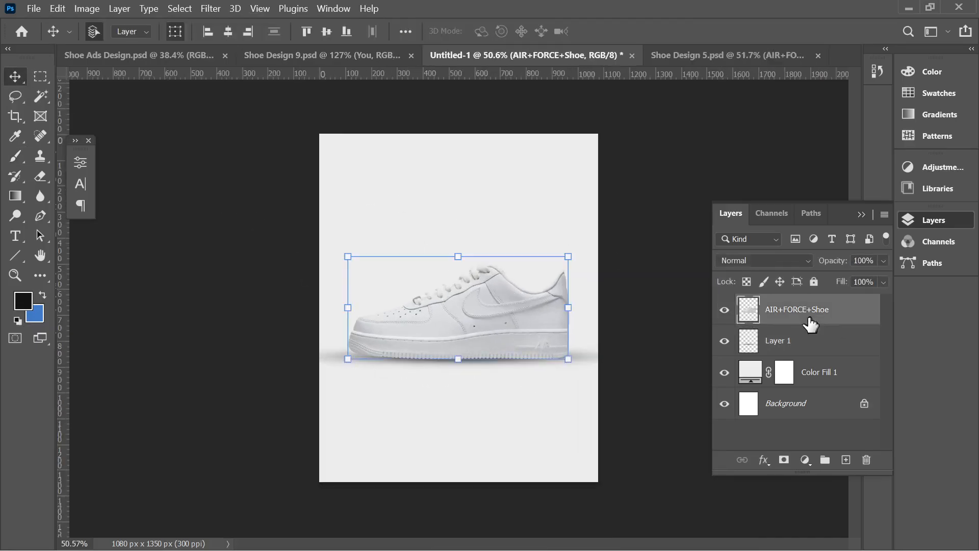
left_click(845, 460)
Switch to the Shoe Design 5 document, select the PREMIUM heading, and check its properties and the character font settings
left_click(374, 60)
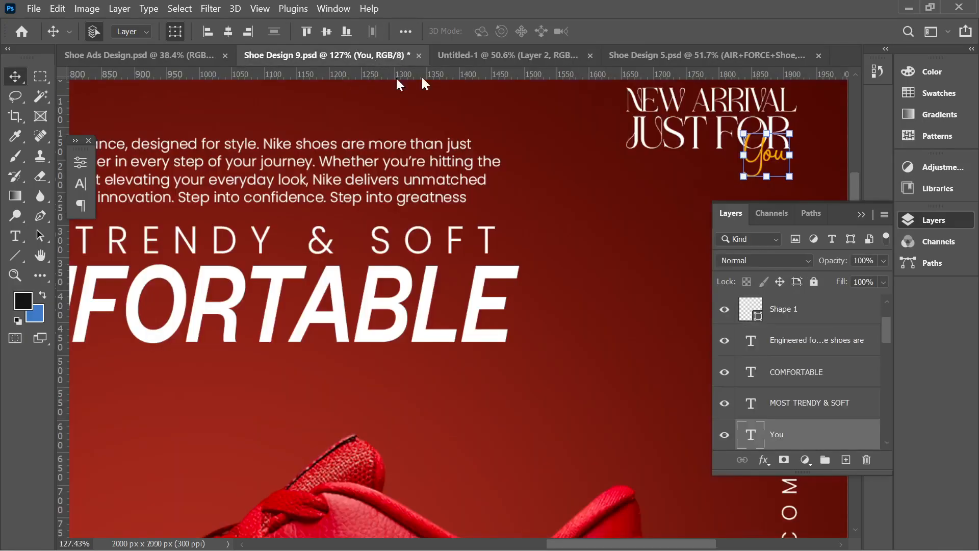
left_click(647, 58)
left_click(455, 178)
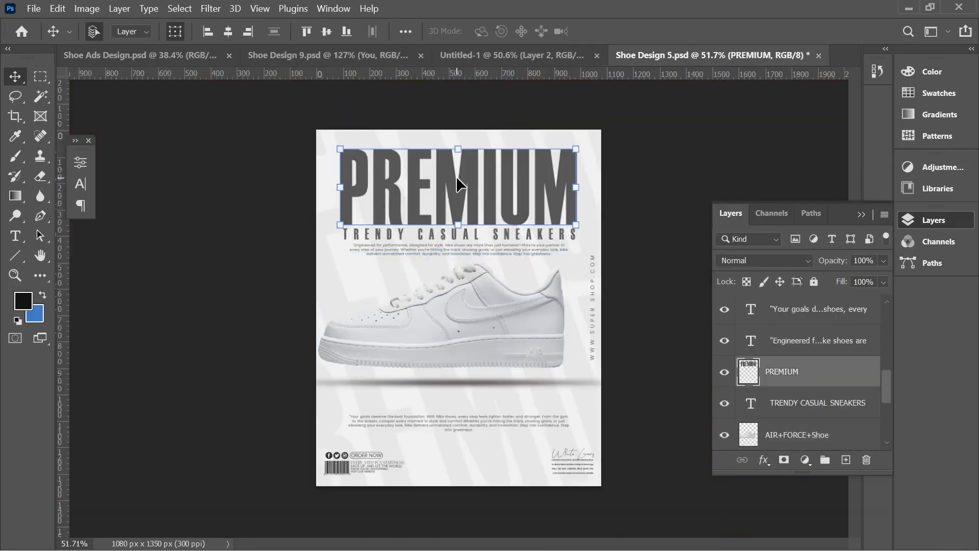
left_click(80, 162)
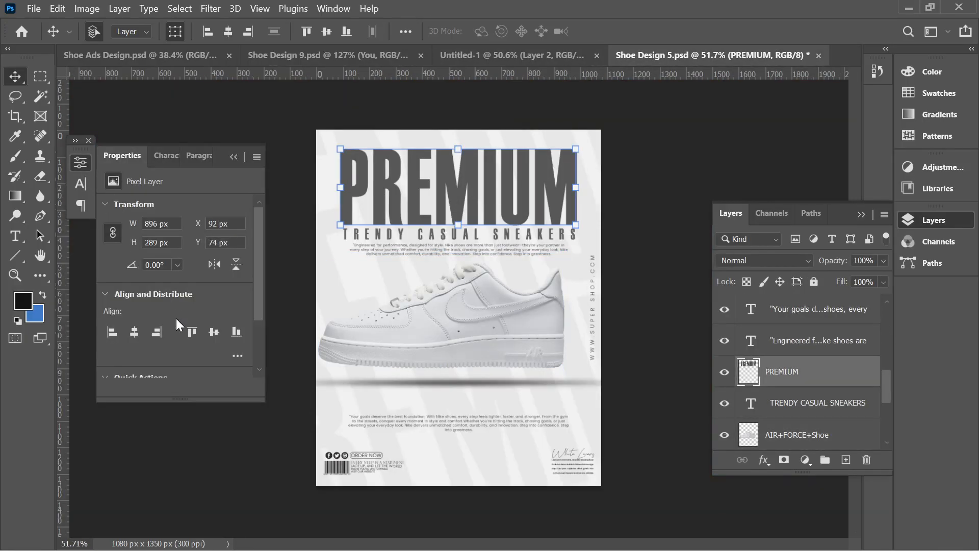
left_click(161, 155)
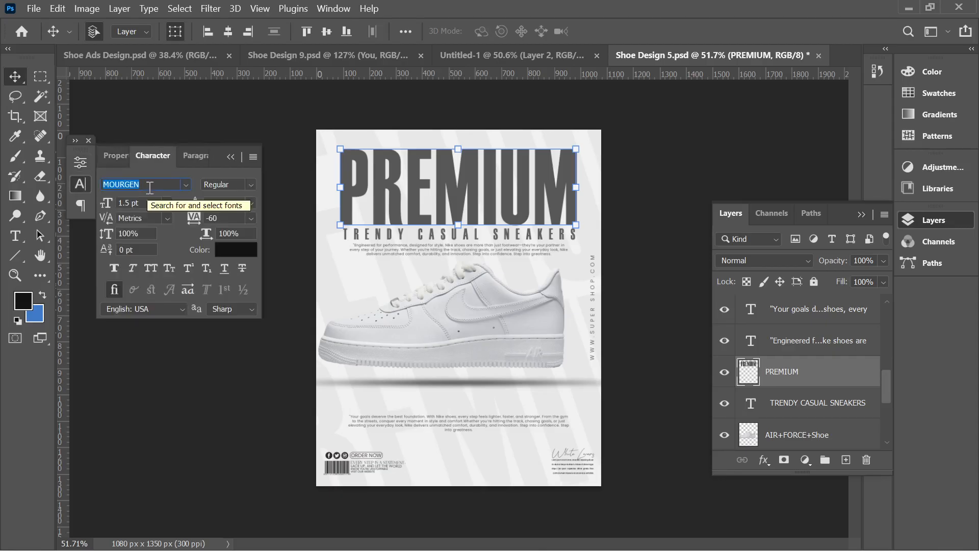
left_click(245, 347)
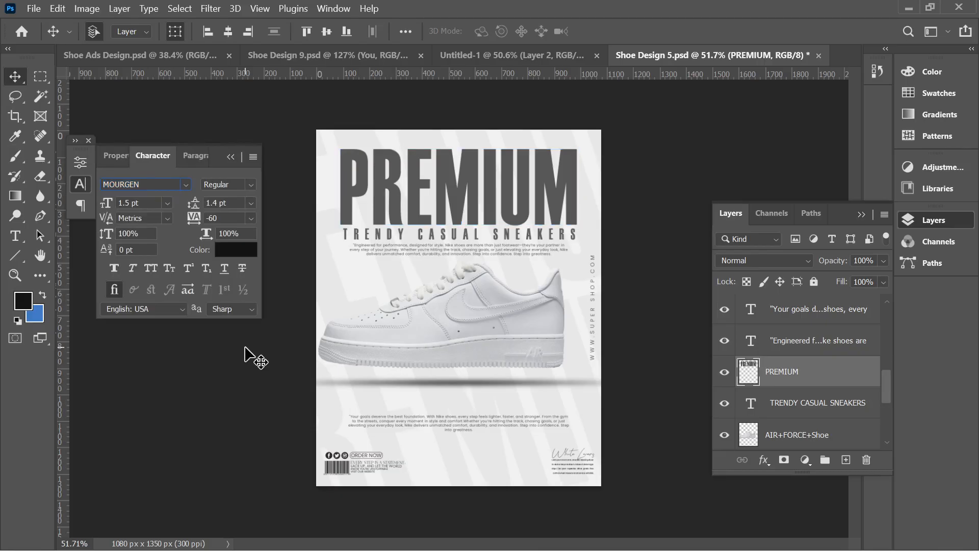
Copy the PREMIUM heading from Shoe Design 5 into Untitled-1 and place it horizontally centred near the canvas's upper edge
left_click(450, 152)
left_click_drag(455, 157, 429, 218)
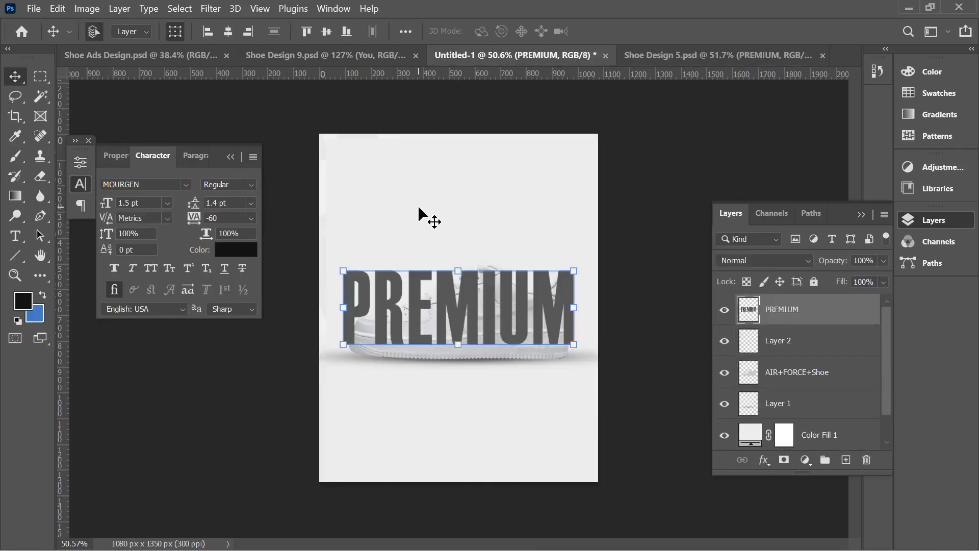
left_click_drag(444, 291, 470, 175)
left_click(605, 171)
scroll(464, 206, "up", 2)
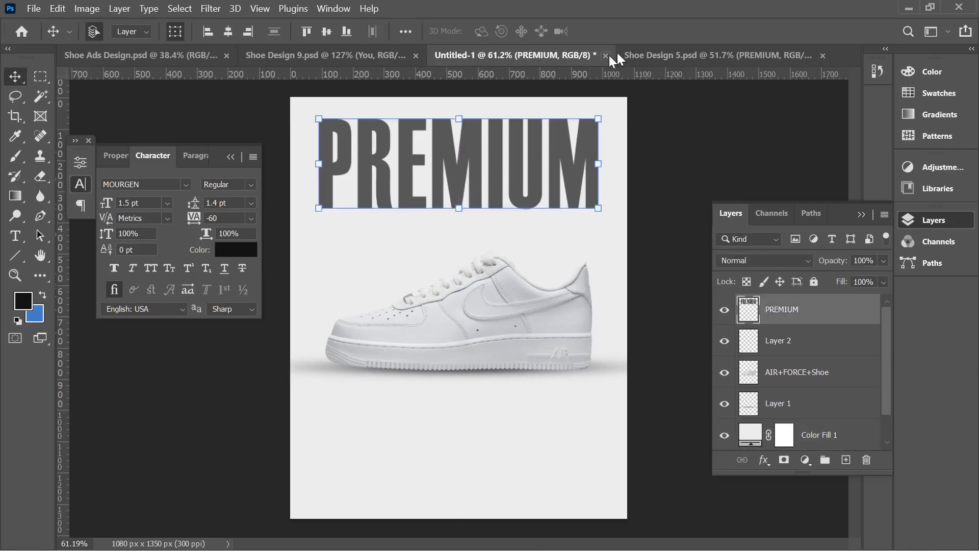
Copy the font name Haettenschweiler from the TRENDY CASUAL SNEAKERS text in Shoe Design 5 and send it to the GD Online Batch-01 chat in WhatsApp
left_click(656, 51)
left_click(500, 236)
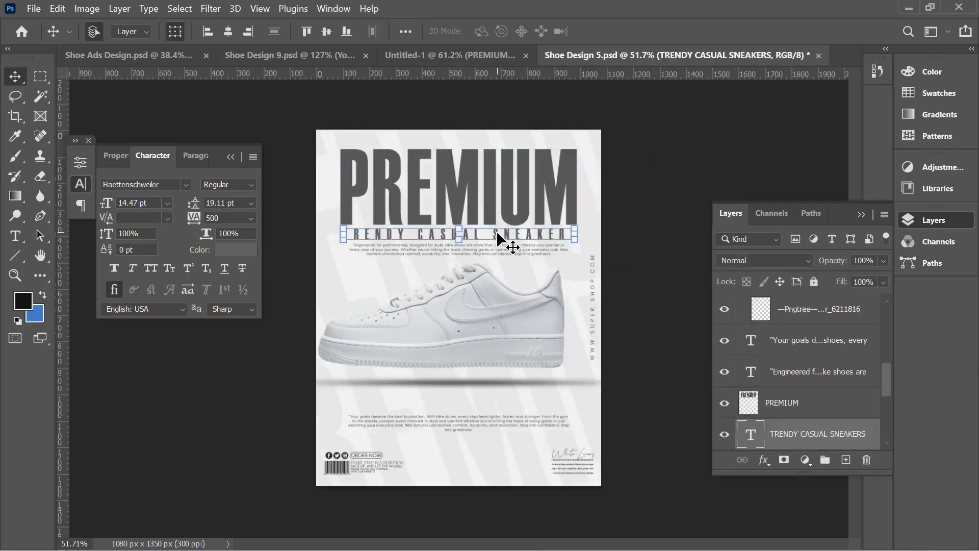
left_click(171, 184)
key("ctrl+c")
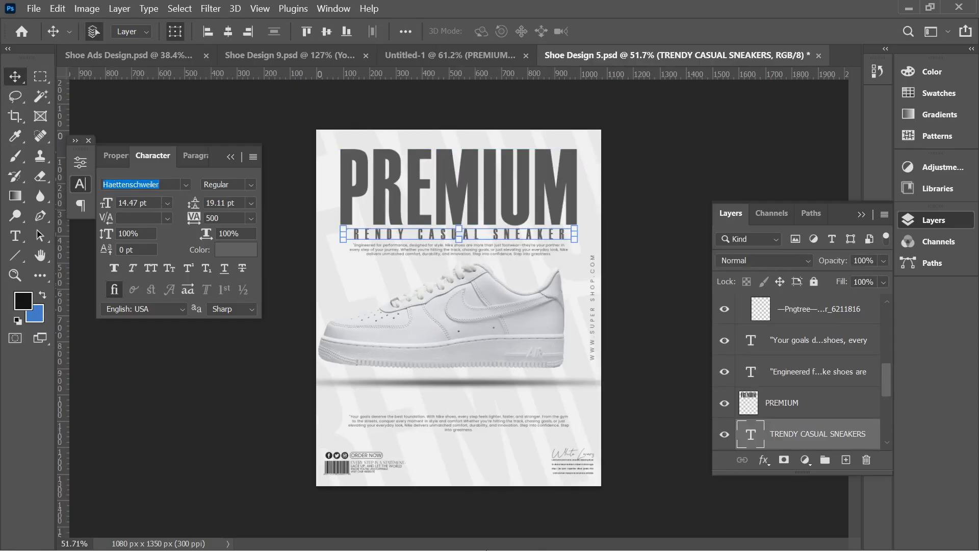
left_click(685, 533)
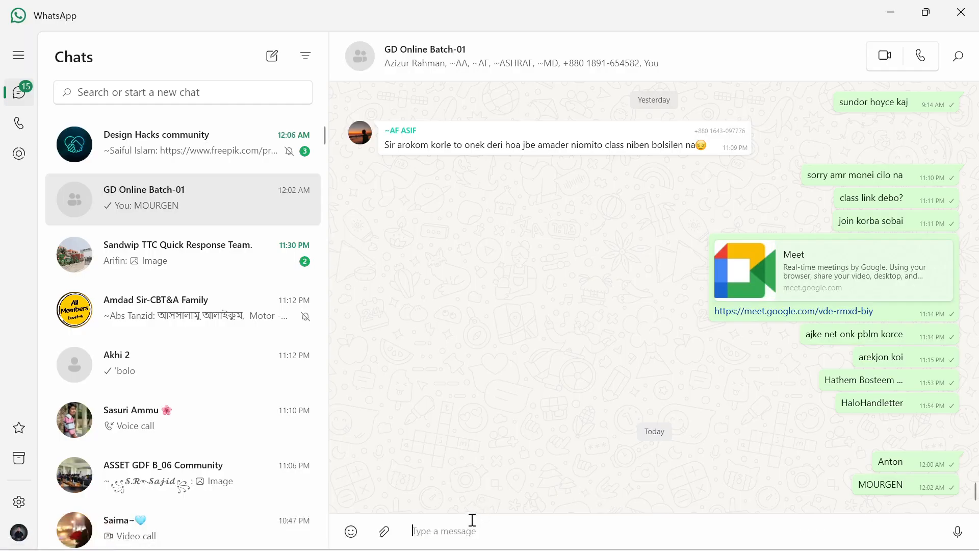
key("ctrl+v")
key("Return")
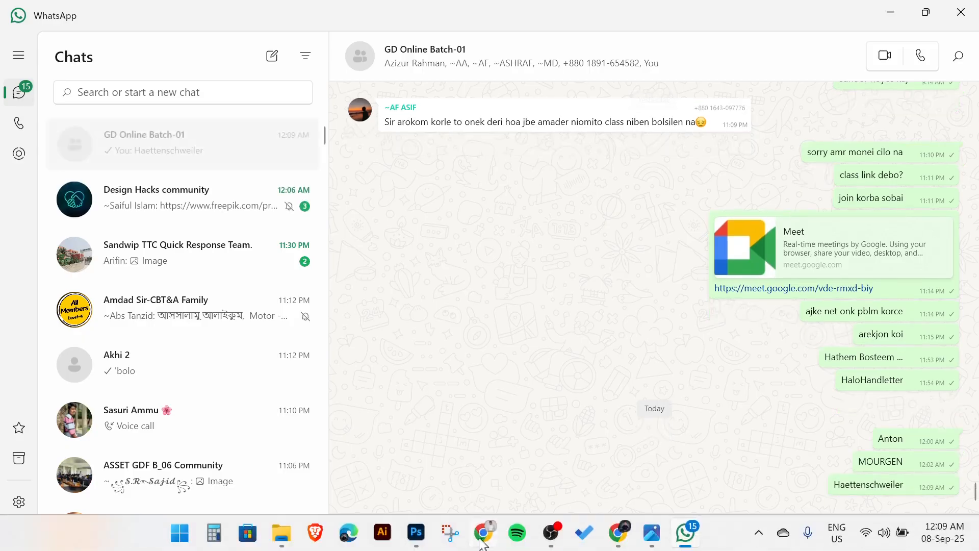
Switch back to Photoshop, copy the TRENDY CASUAL SNEAKERS tagline into Untitled-1 and place it just below the PREMIUM heading
left_click(416, 532)
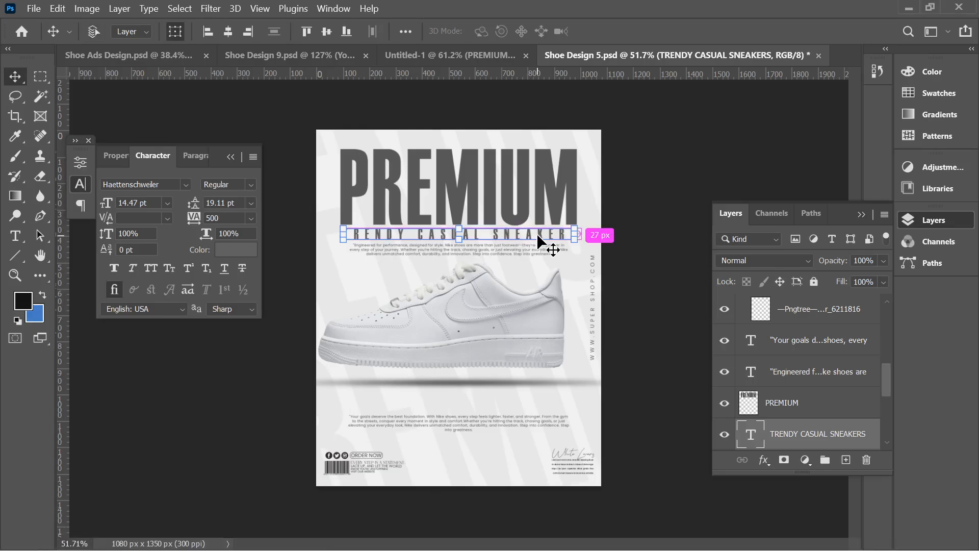
left_click(430, 51)
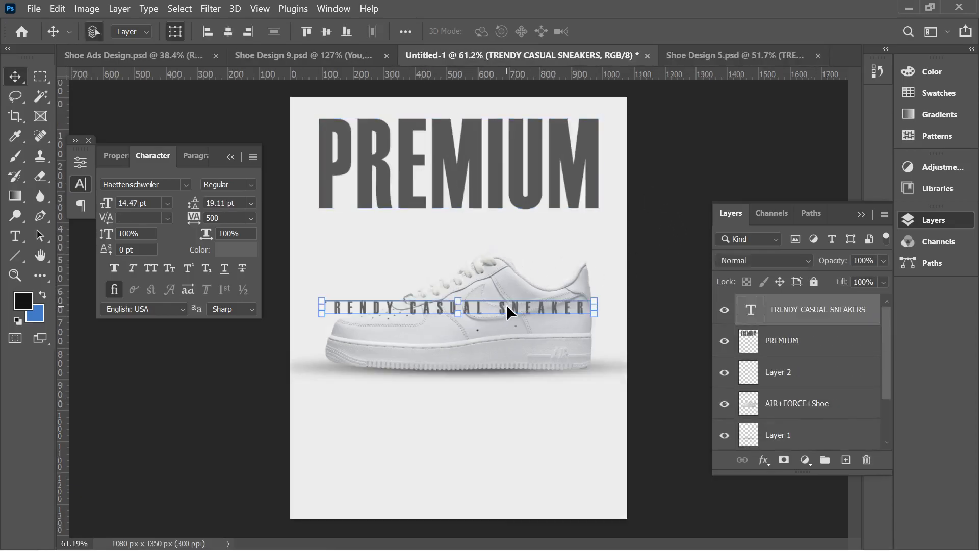
left_click_drag(506, 307, 510, 236)
left_click_drag(592, 229, 601, 223)
left_click(728, 31)
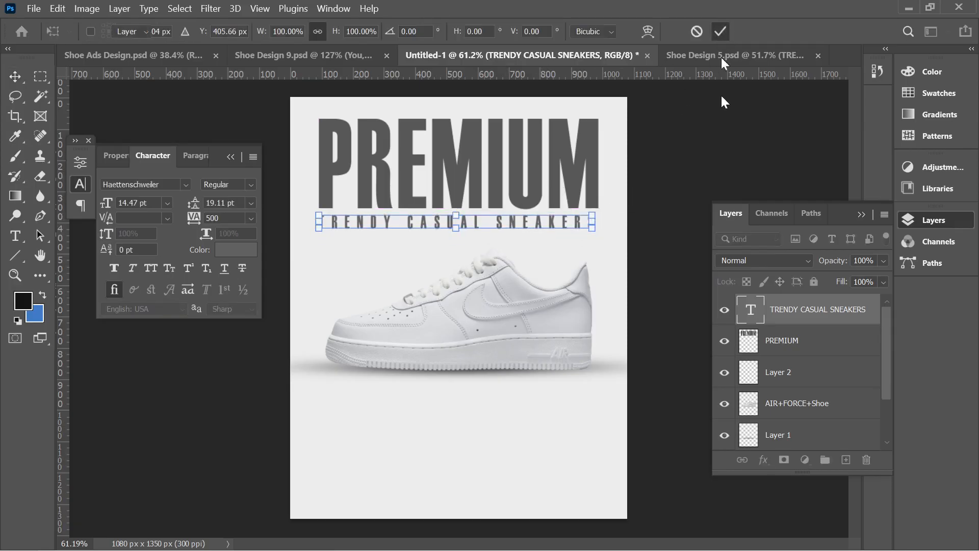
Centre the TRENDY CASUAL SNEAKERS tagline under the PREMIUM heading and nudge it up until it sits close beneath the letters
left_click(556, 228)
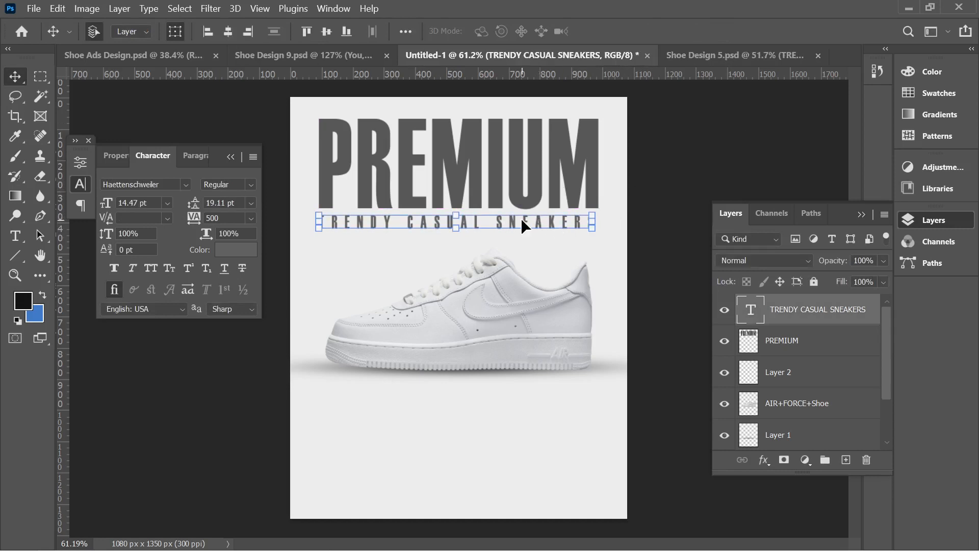
left_click_drag(522, 218, 524, 223)
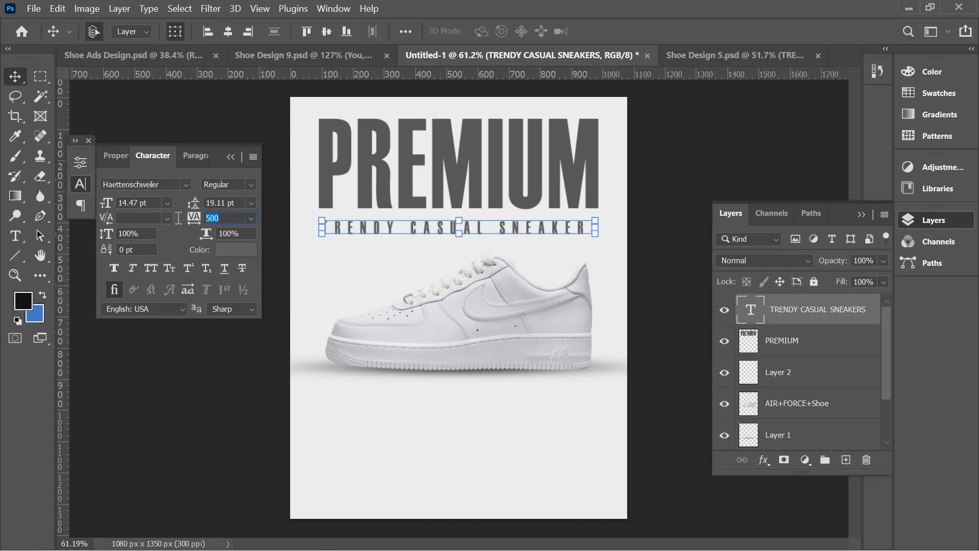
left_click(208, 409)
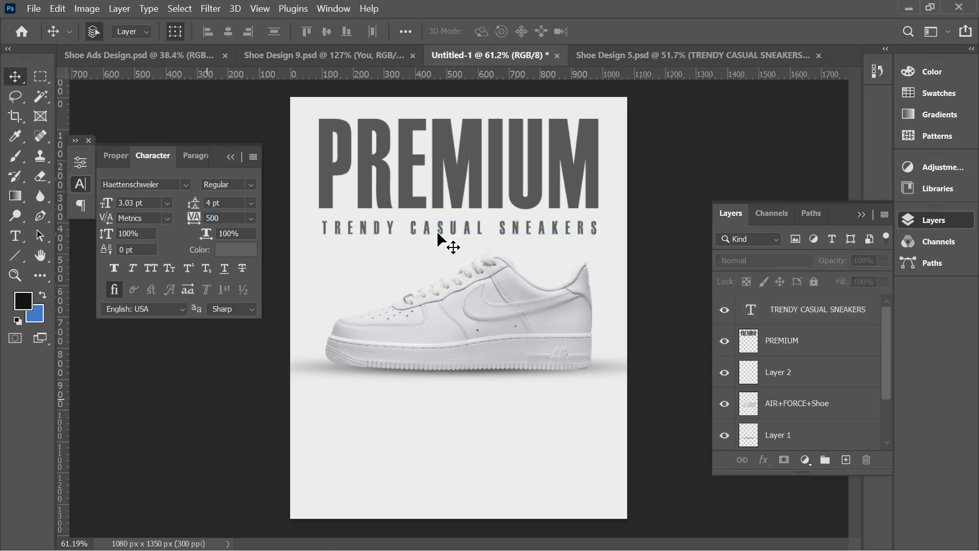
mouse_move(438, 234)
left_mouse_down()
mouse_move(440, 217)
mouse_move(437, 229)
left_mouse_up()
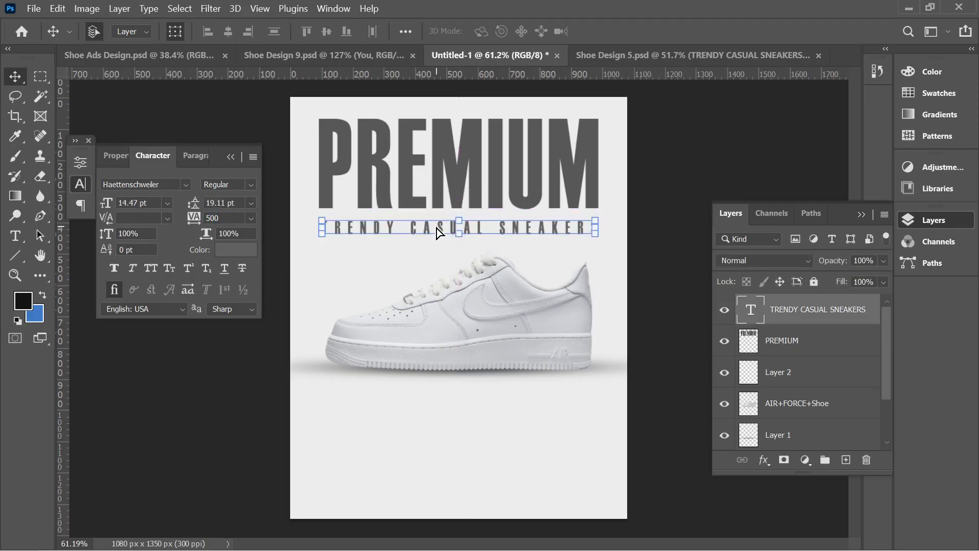
key("Up")
key("Up")
key("Up")
key("Up")
key("Up")
key("Up")
key("Up")
key("Up")
key("Up")
key("Up")
key("Up")
key("Up")
key("Up")
key("Up")
key("Up")
key("Up")
key("Up")
key("Up")
key("Up")
key("Up")
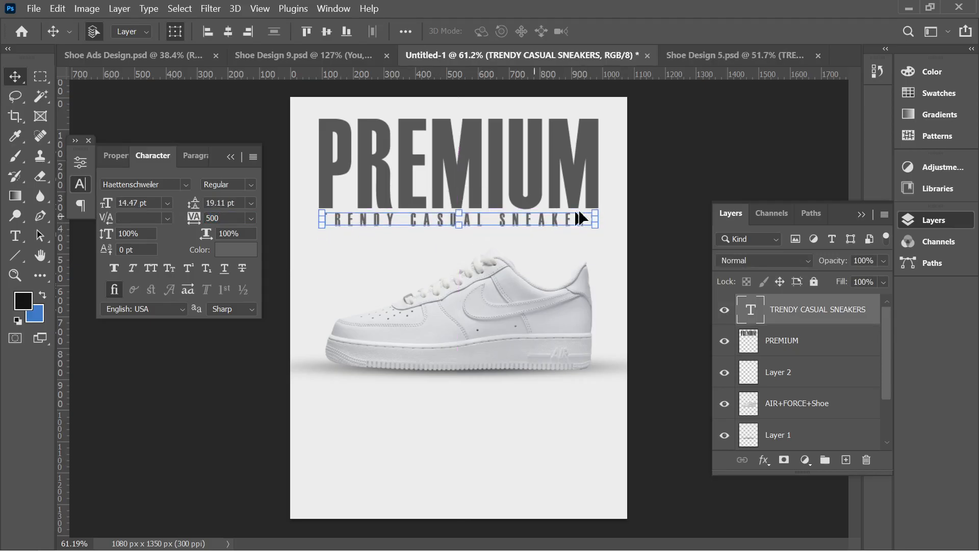
left_click(695, 189)
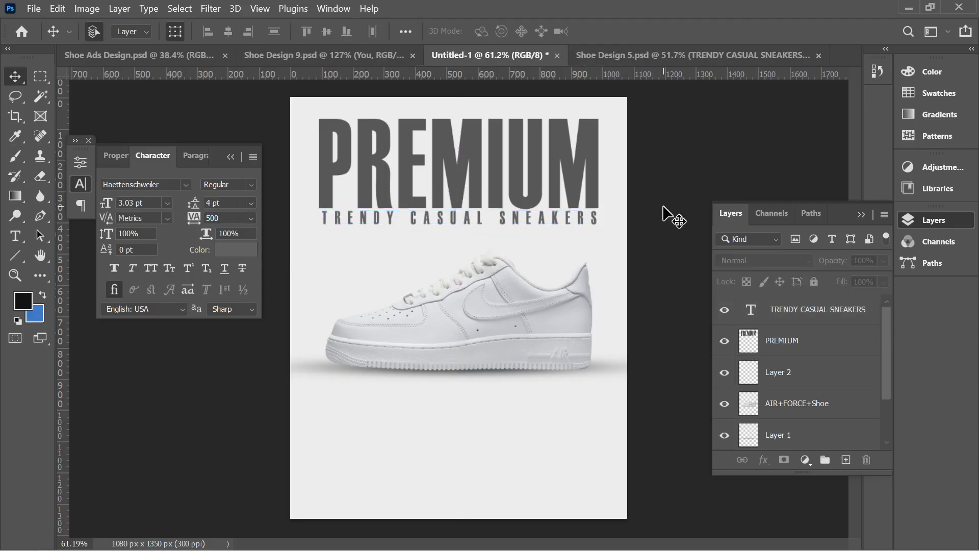
Move the PREMIUM heading slightly up to leave a small gap above the tagline
scroll(472, 291, "down", 3)
scroll(467, 275, "up", 2)
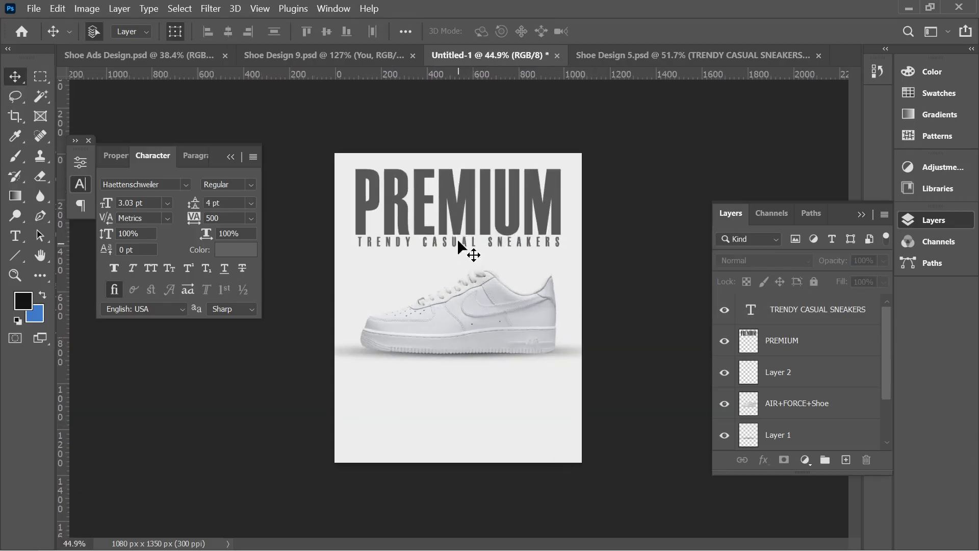
left_click(461, 217)
left_click(631, 187)
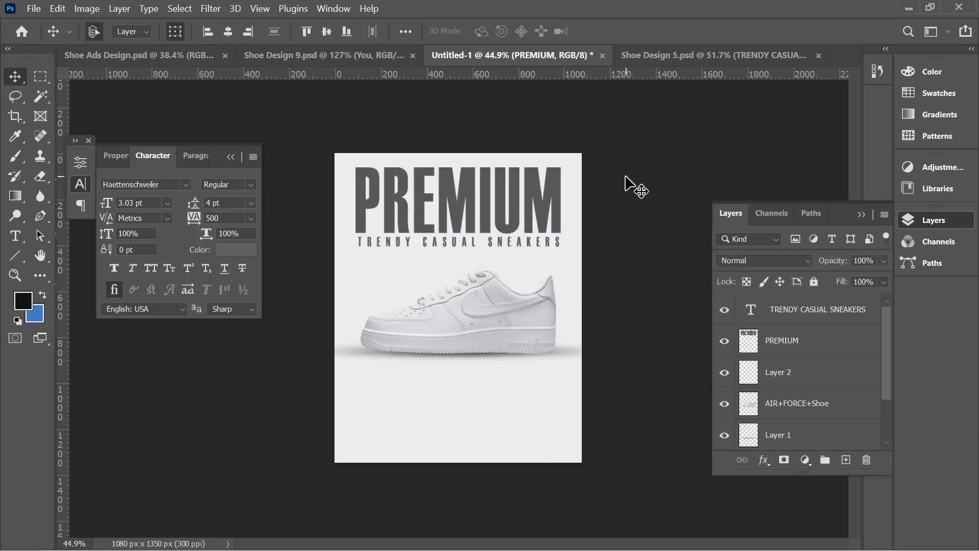
Lock the AIR+FORCE+Shoe, Layer 1 and Color Fill 1 layers, and shift the PREMIUM heading and its tagline slightly down together
scroll(795, 415, "down", 2)
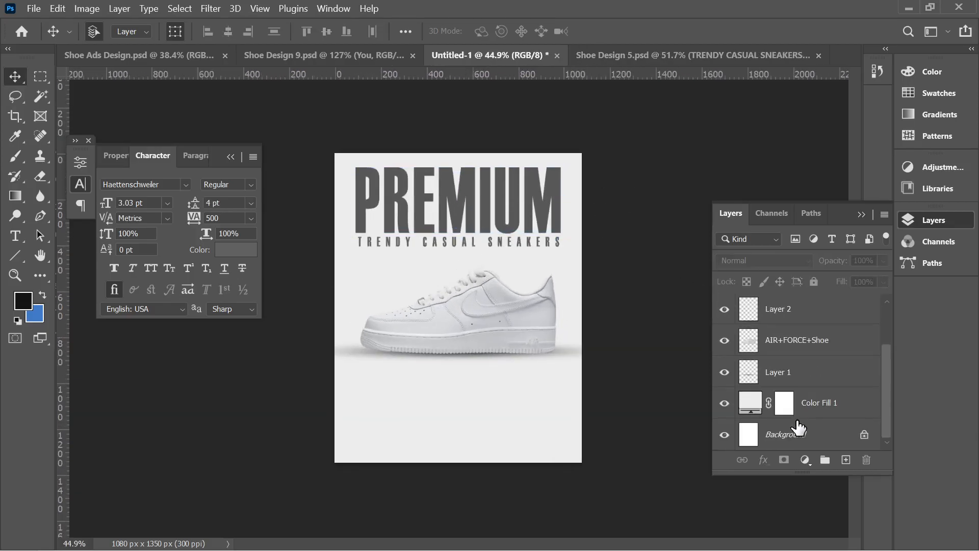
left_click(821, 405)
left_click(789, 349)
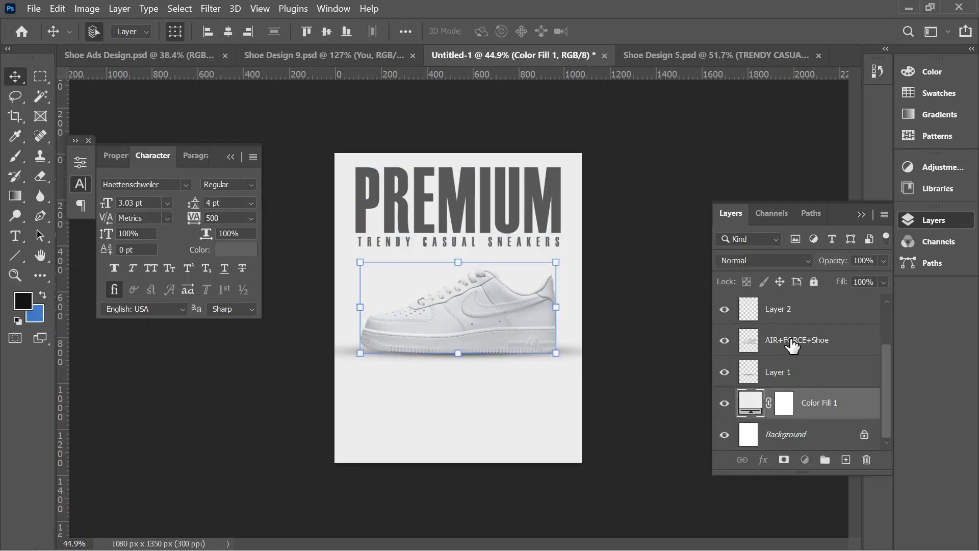
left_click(807, 383, "shift")
left_click(814, 406, "shift")
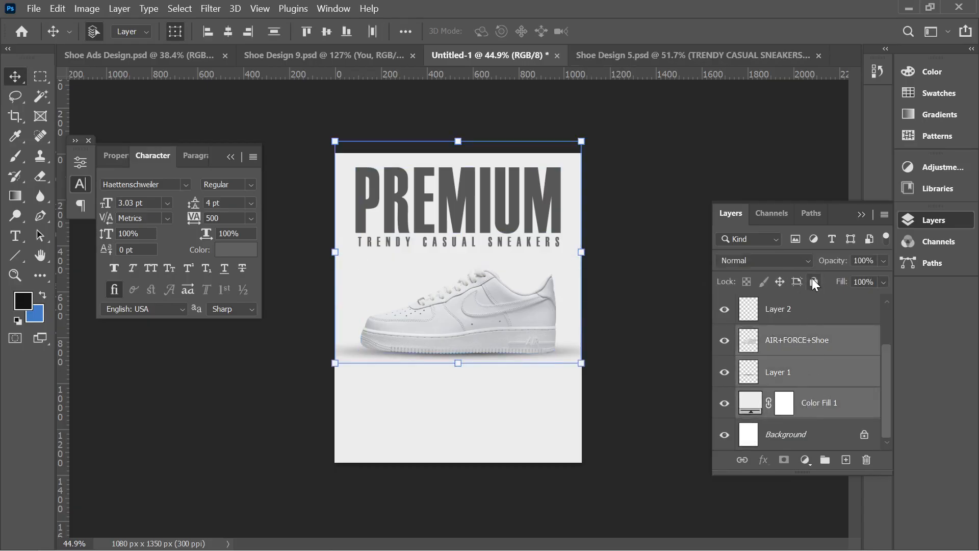
left_click(815, 282)
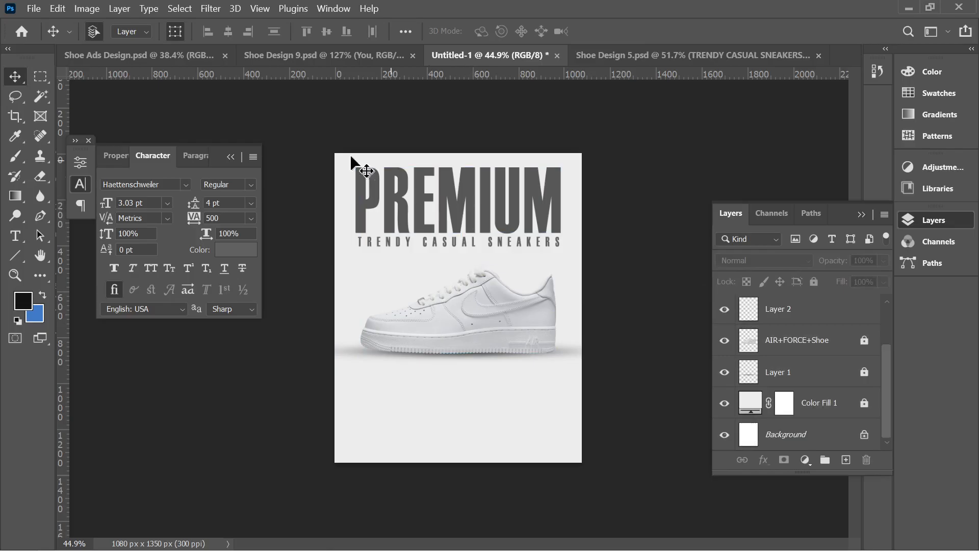
left_click_drag(354, 163, 474, 221)
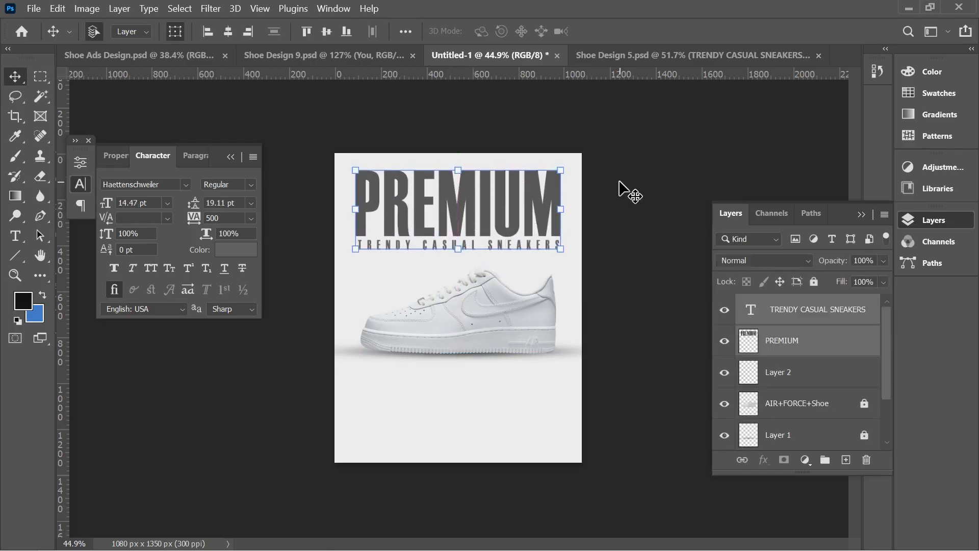
Check the Shoe Design 5 and Shoe Design 9 samples, and duplicate the PREMIUM heading over the shoe in Untitled-1
left_click(604, 57)
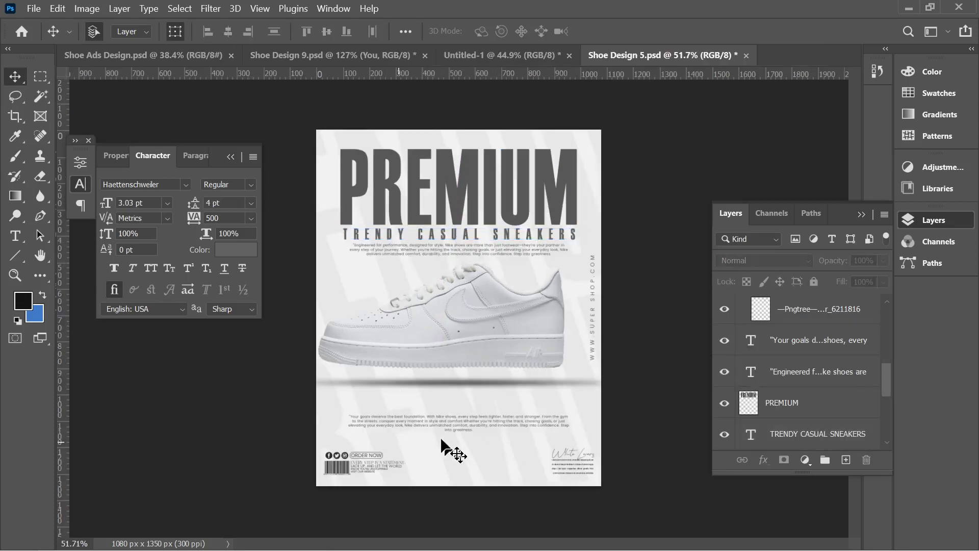
left_click(350, 58)
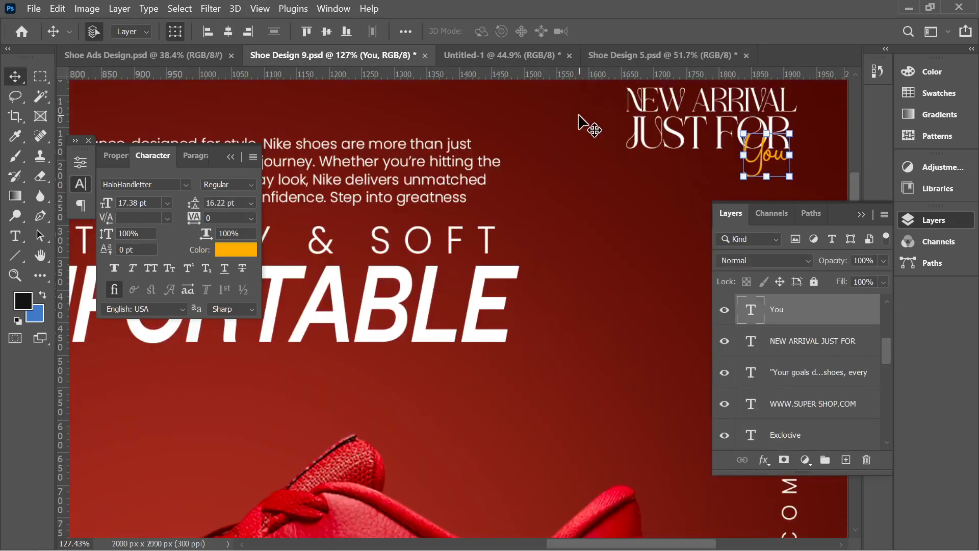
left_click(660, 55)
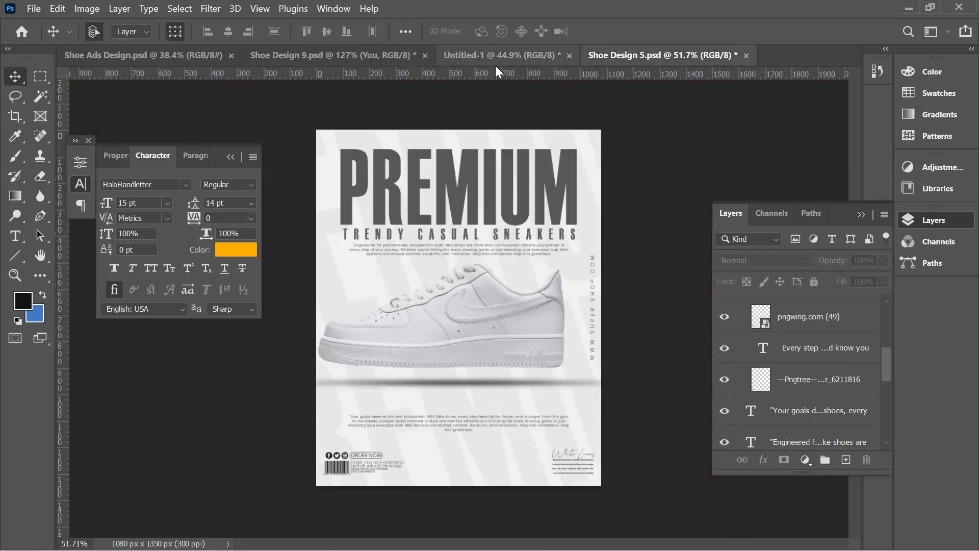
left_click(498, 57)
left_click_drag(511, 204, 494, 345)
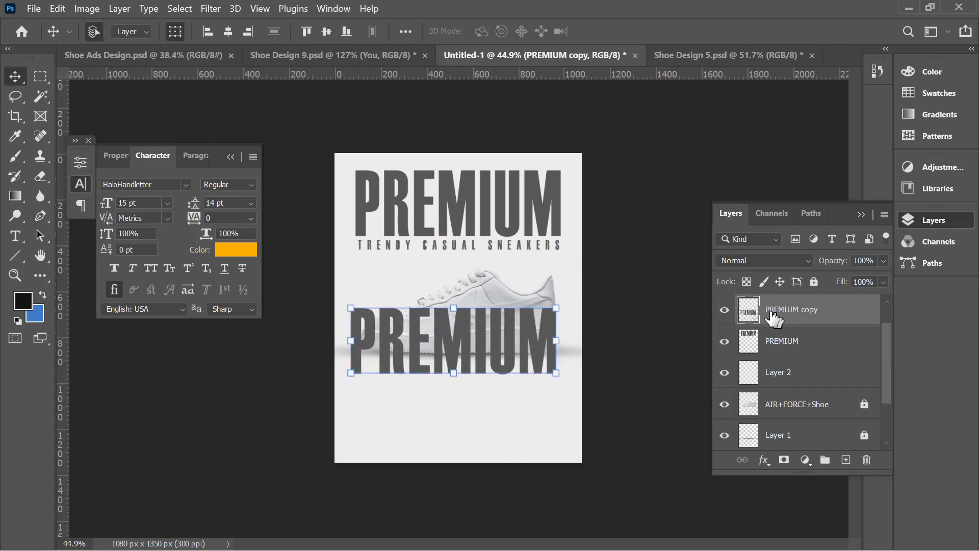
right_click(773, 318)
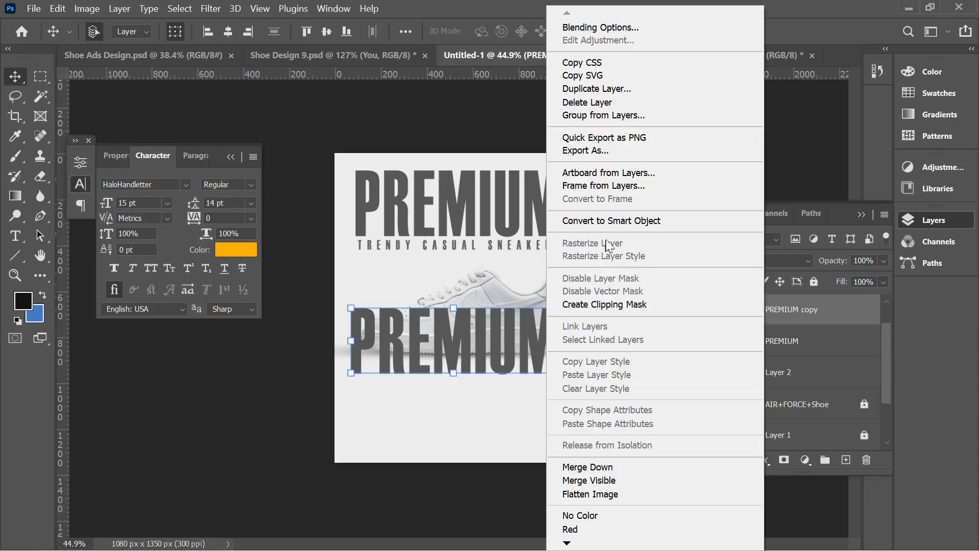
left_click(791, 144)
right_click(779, 311)
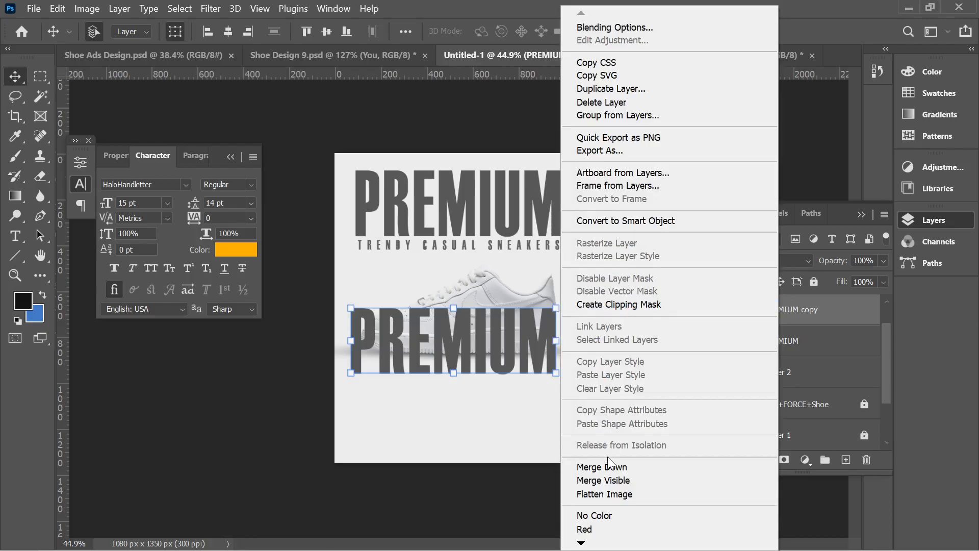
left_click(485, 114)
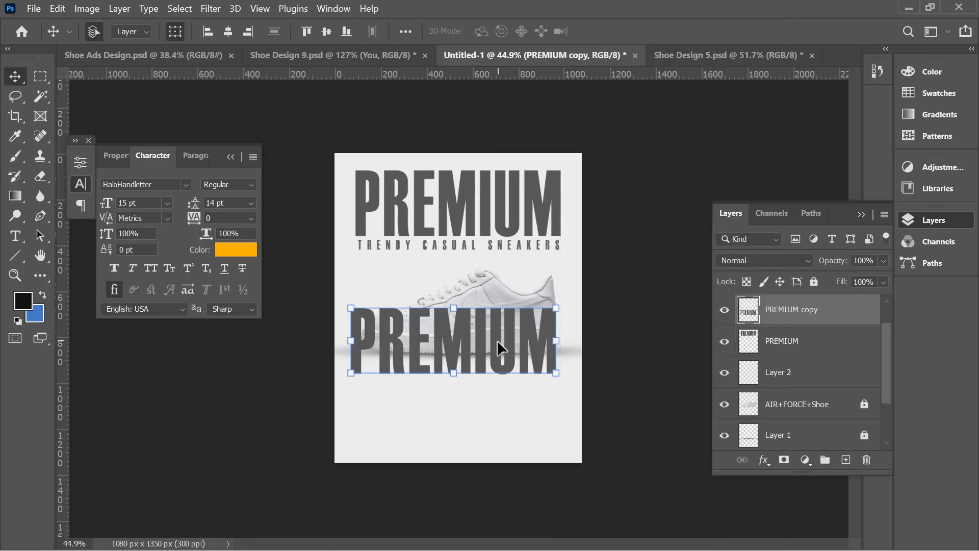
Align the PREMIUM copy with the original heading over the shoe and try to change its font to Archwaltz Demo
left_click_drag(497, 340, 501, 317)
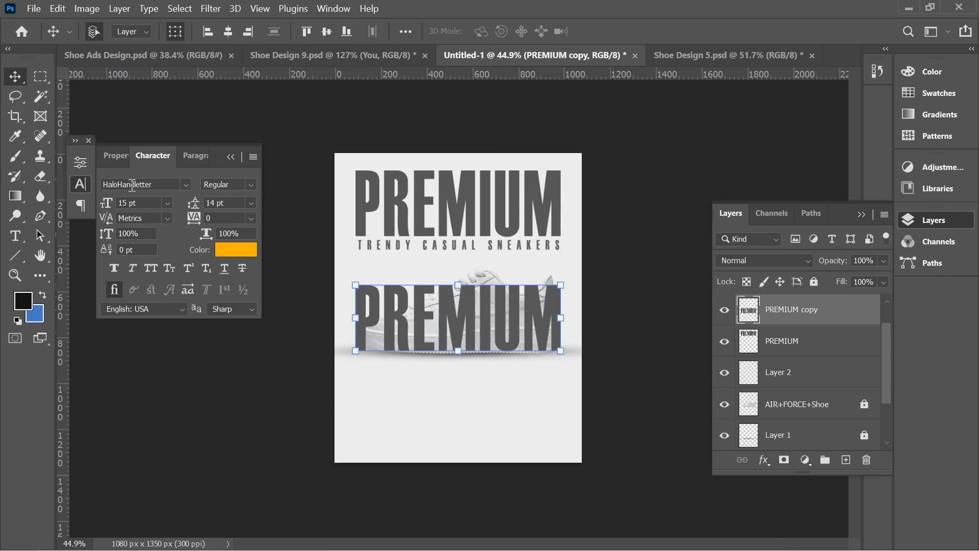
left_click(156, 182)
left_click(185, 185)
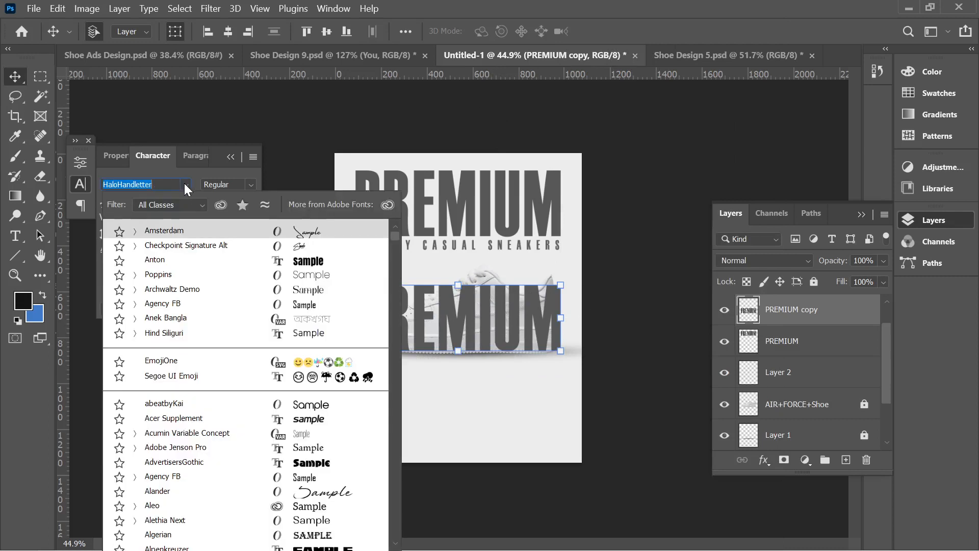
left_click(200, 296)
left_click(687, 262)
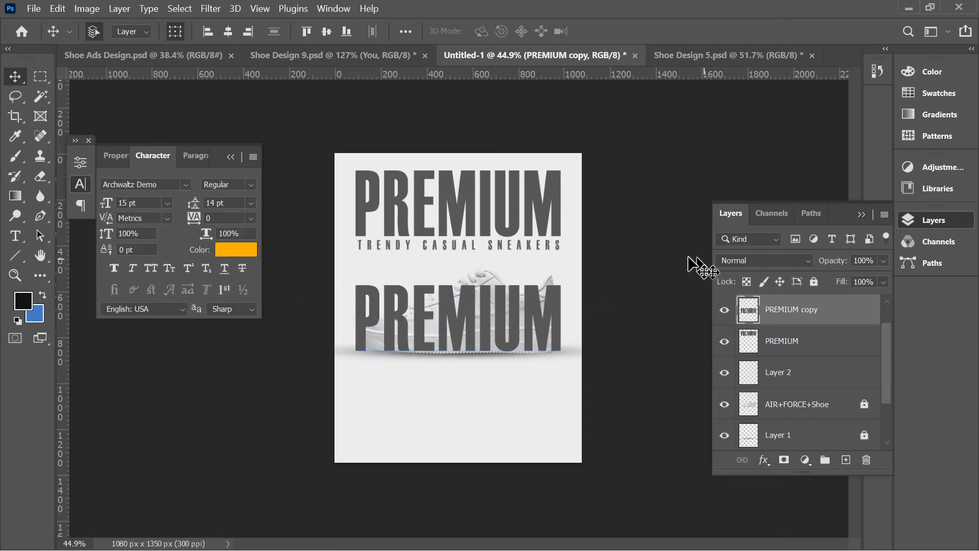
Move the PREMIUM copy down to just below the shoe's sole
left_click_drag(535, 320, 519, 406)
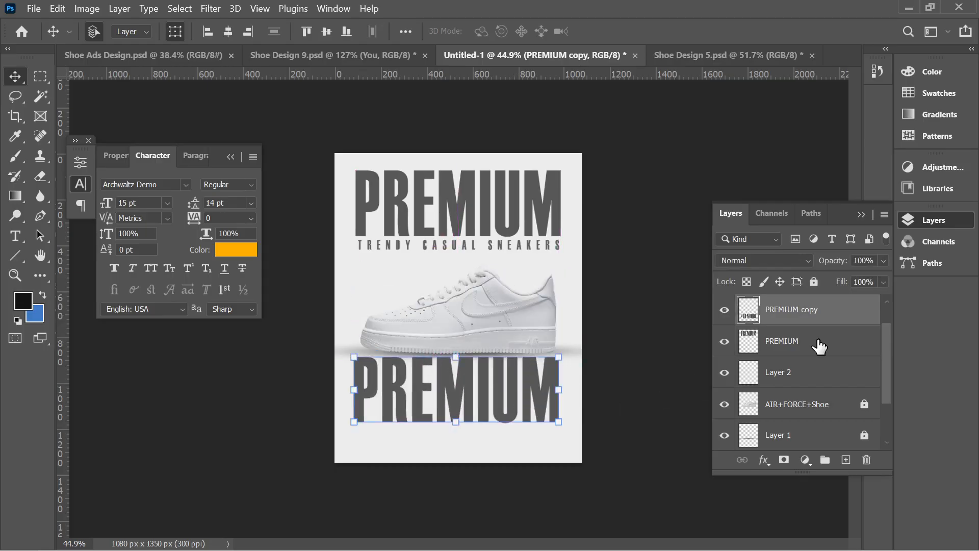
right_click(791, 314)
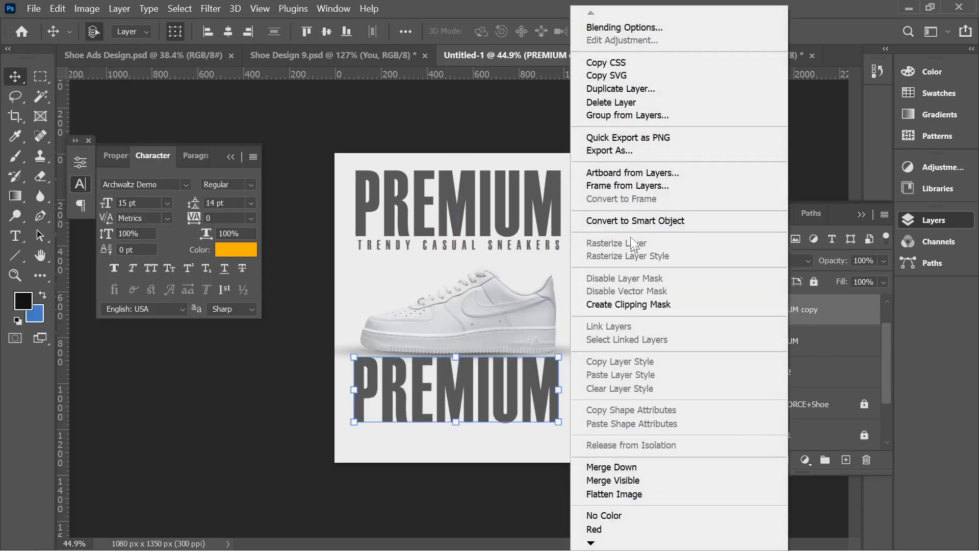
left_click(488, 153)
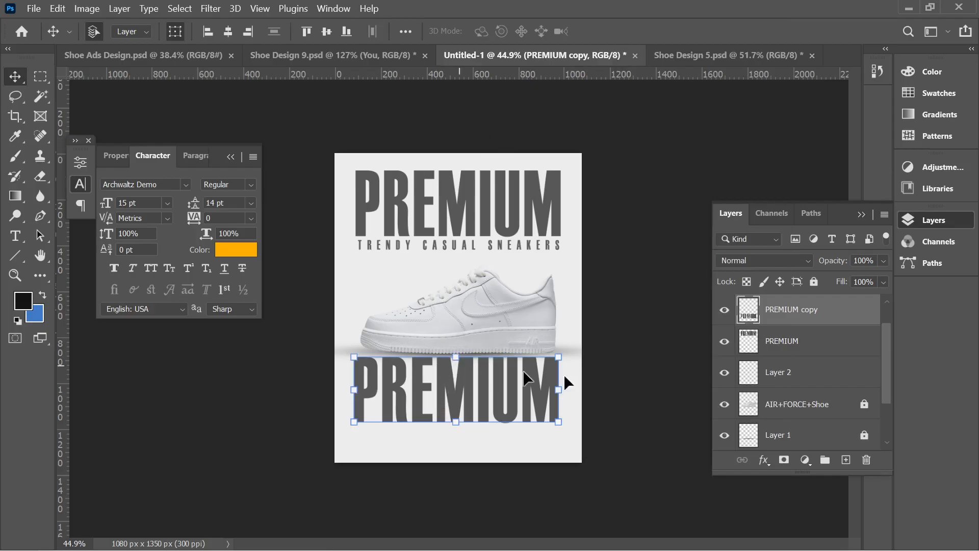
Move the PREMIUM copy layer directly below Layer 1 in the stacking order and position its text behind the shoe
left_click_drag(792, 312, 786, 390)
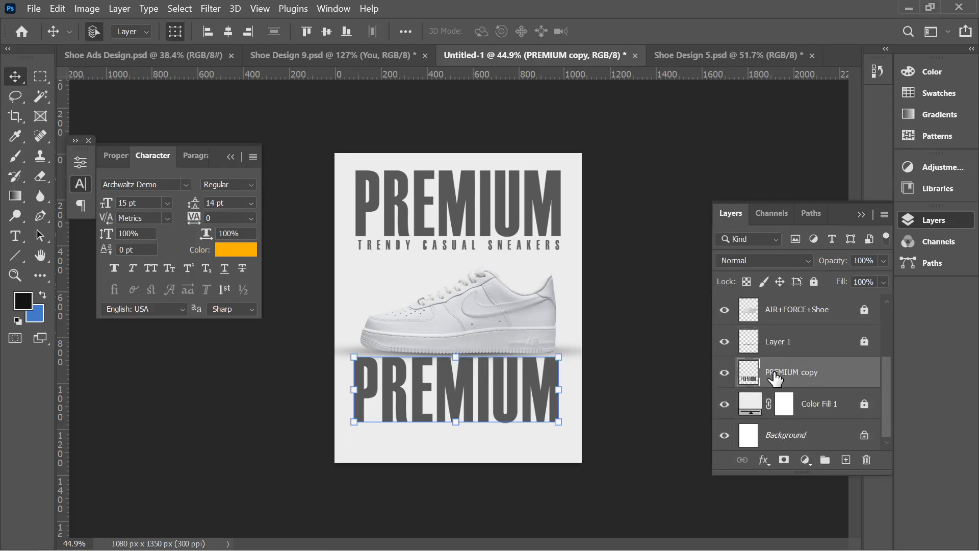
left_click_drag(504, 398, 504, 322)
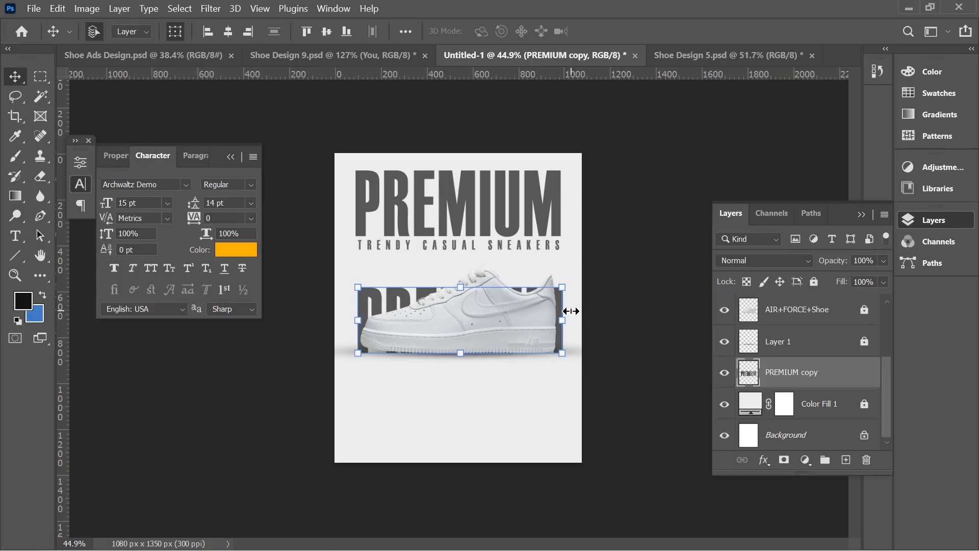
Rotate the PREMIUM copy to -17.16°, scale it to about 154% width and 205% height, and place it over the top heading area
key("ctrl+0")
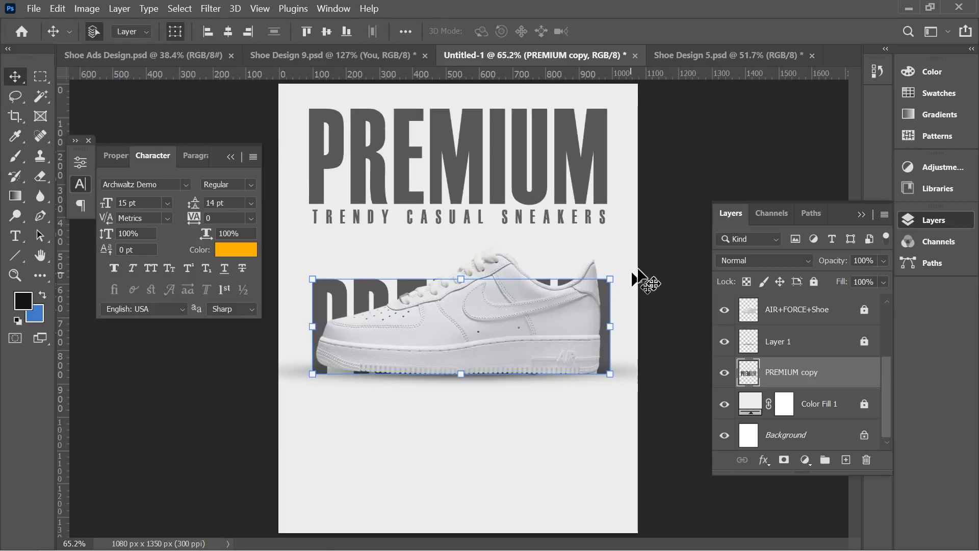
left_click_drag(623, 277, 616, 215)
key("ctrl+minus")
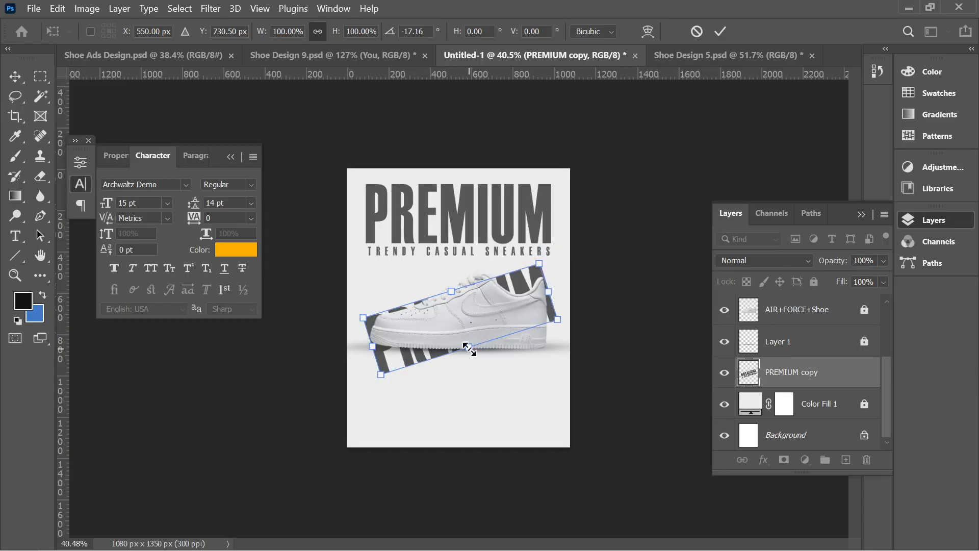
mouse_move(469, 348)
left_mouse_down()
mouse_move(477, 373)
mouse_move(475, 359)
left_mouse_up()
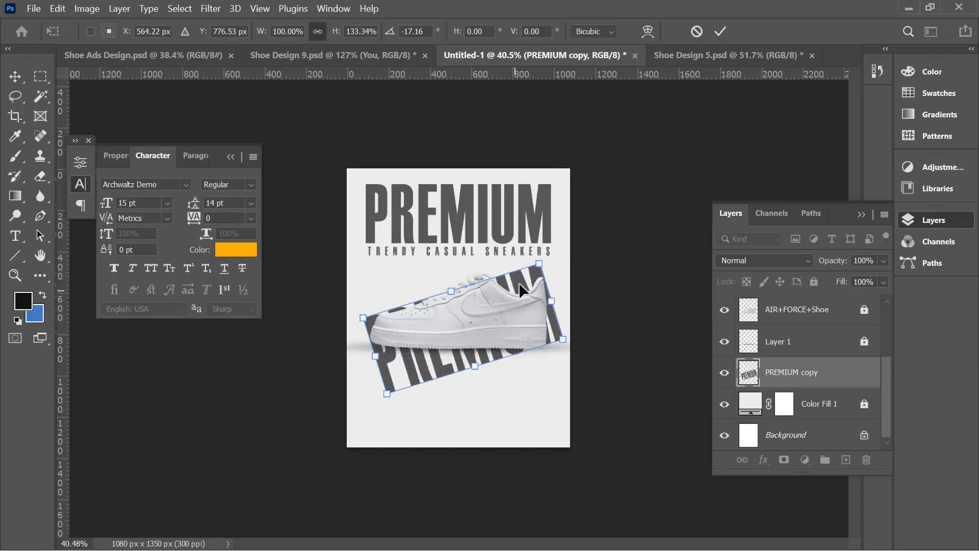
left_click_drag(539, 264, 512, 165)
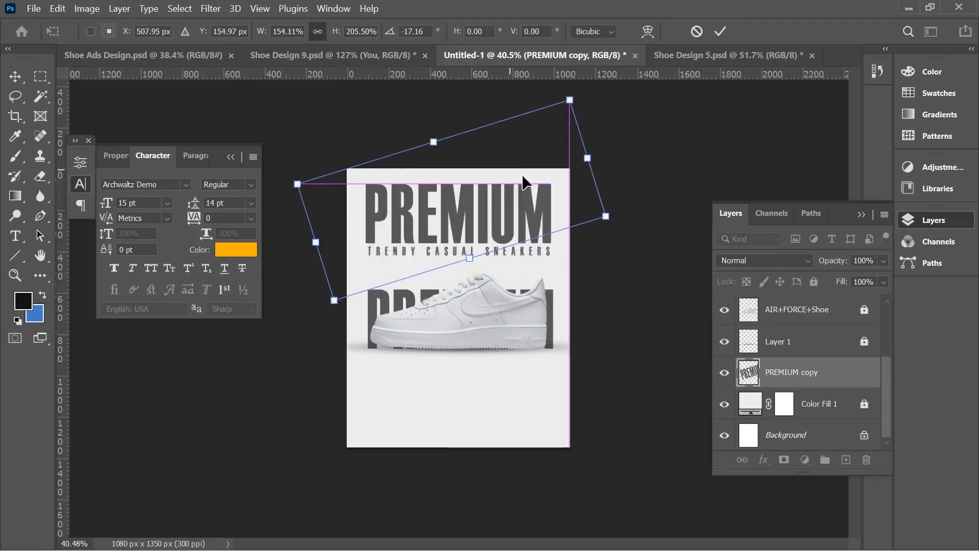
Try the Screen blending mode on the PREMIUM copy, apply the transformation, and set its blending mode to Vivid Light
left_click(749, 264)
left_click(745, 287)
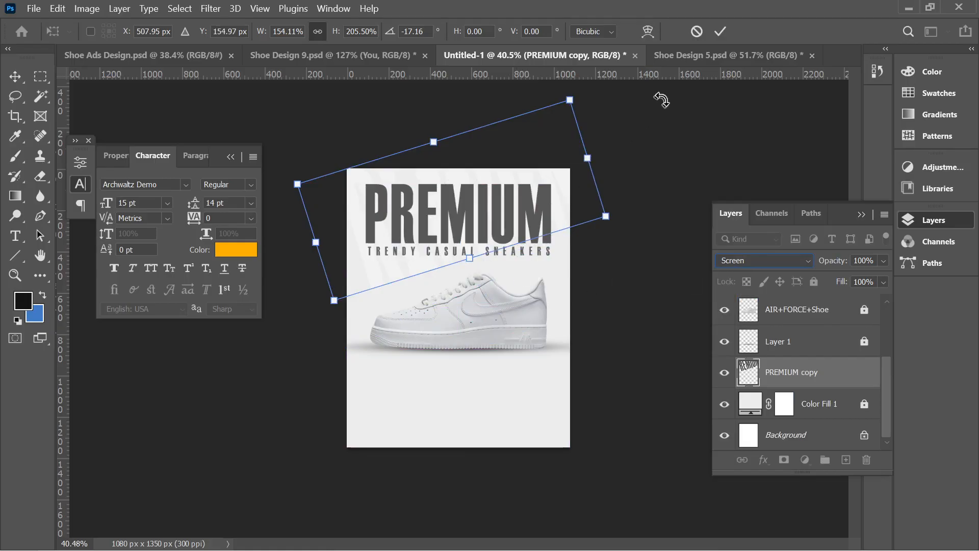
left_click(720, 32)
scroll(524, 162, "up", 7)
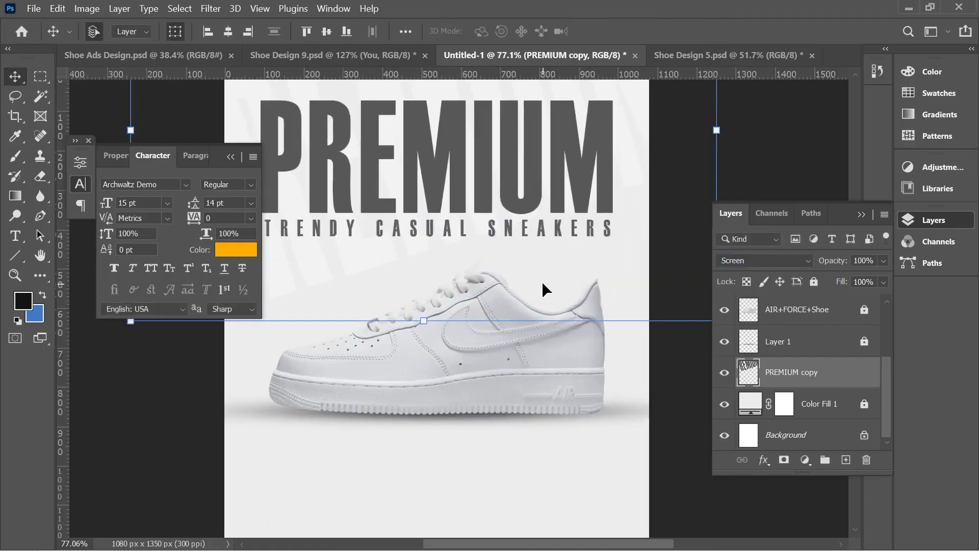
scroll(543, 279, "down", 4)
left_click(758, 259)
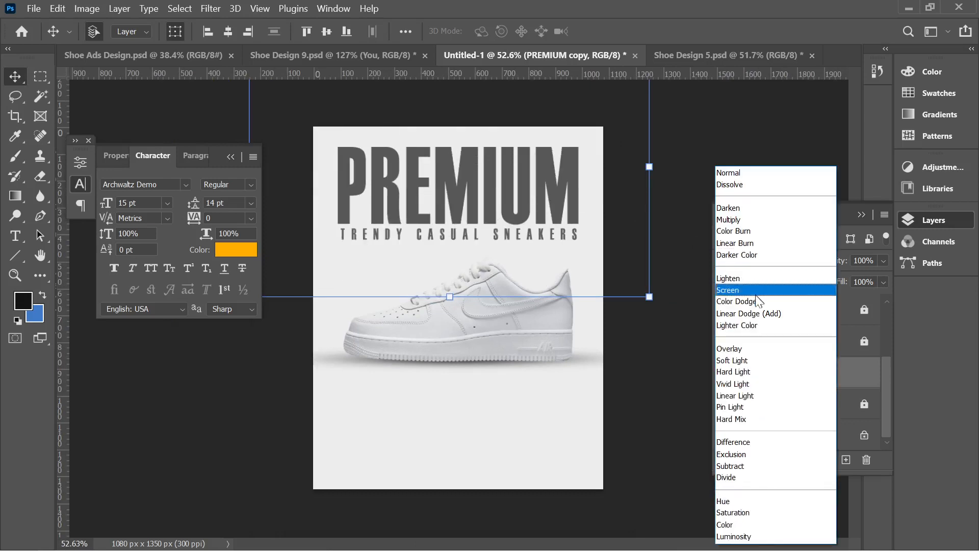
left_click(750, 390)
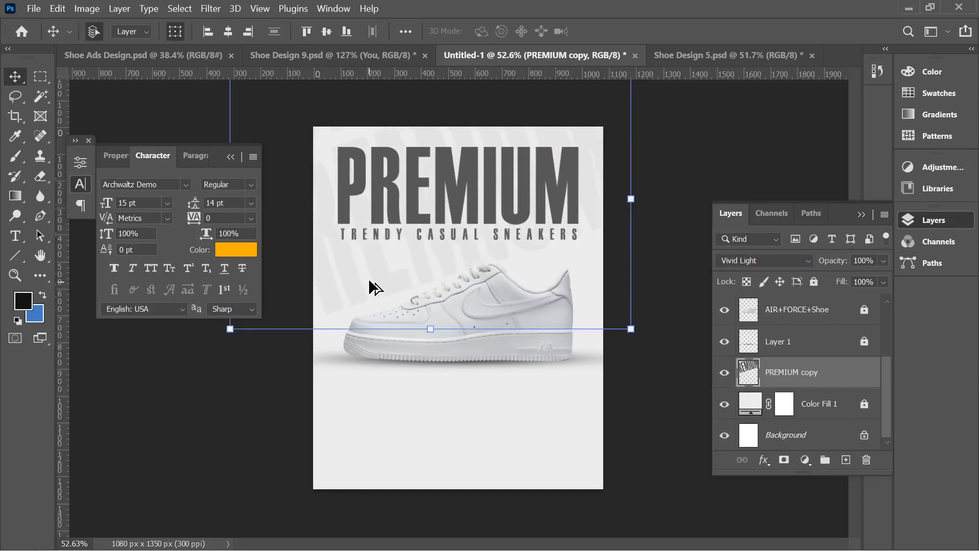
Duplicate the tilted PREMIUM copy onto the lower half of the poster, beneath the shoe
left_click_drag(370, 281, 418, 479)
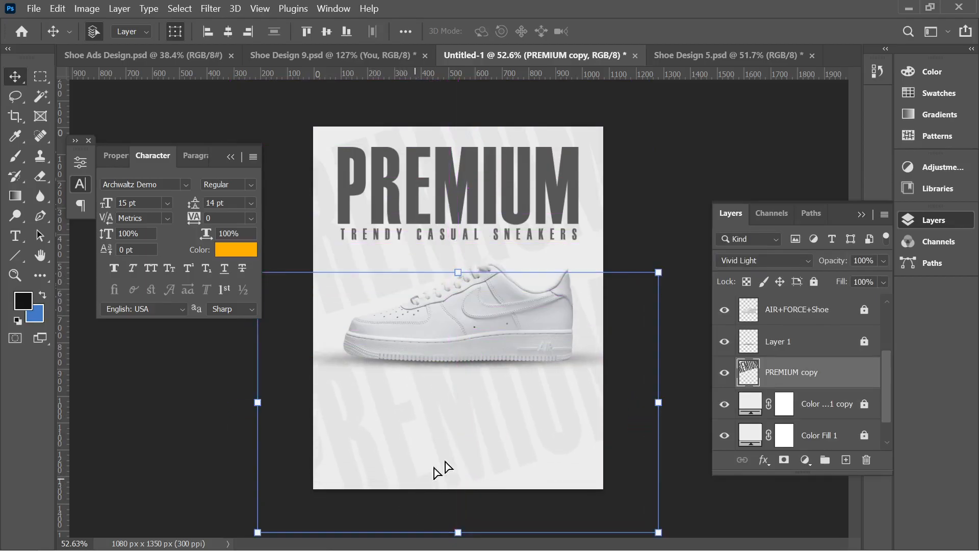
left_click(693, 131)
Examine the faint tilted lettering behind the shoe, both close up and in the whole poster
scroll(655, 218, "down", 2)
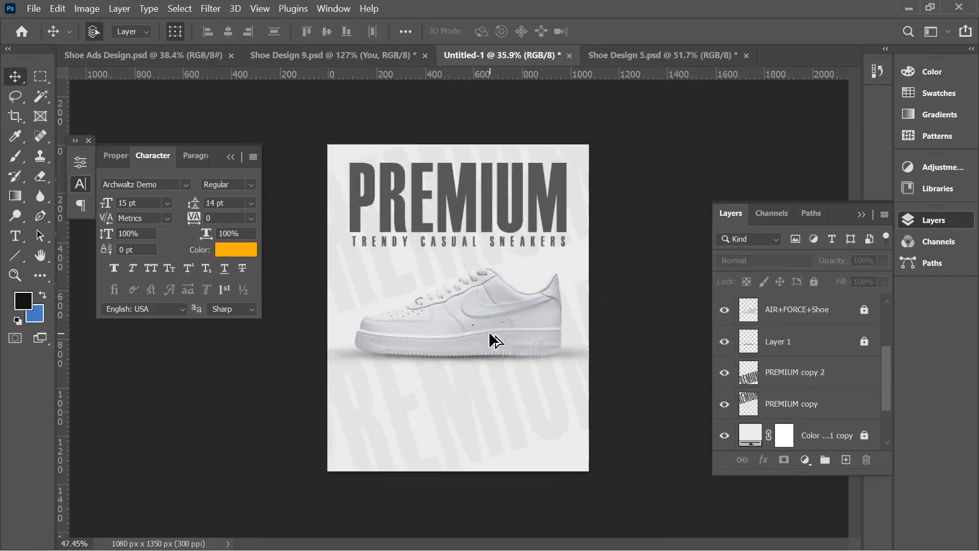
scroll(490, 357, "up", 3)
scroll(484, 403, "down", 2)
scroll(512, 438, "up", 5)
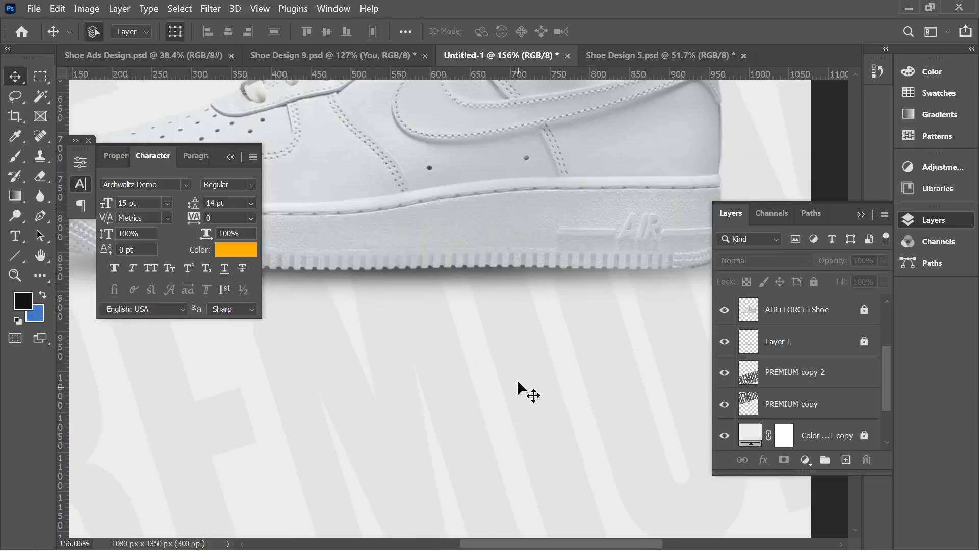
left_click(517, 382)
scroll(517, 378, "down", 3)
scroll(507, 378, "down", 3)
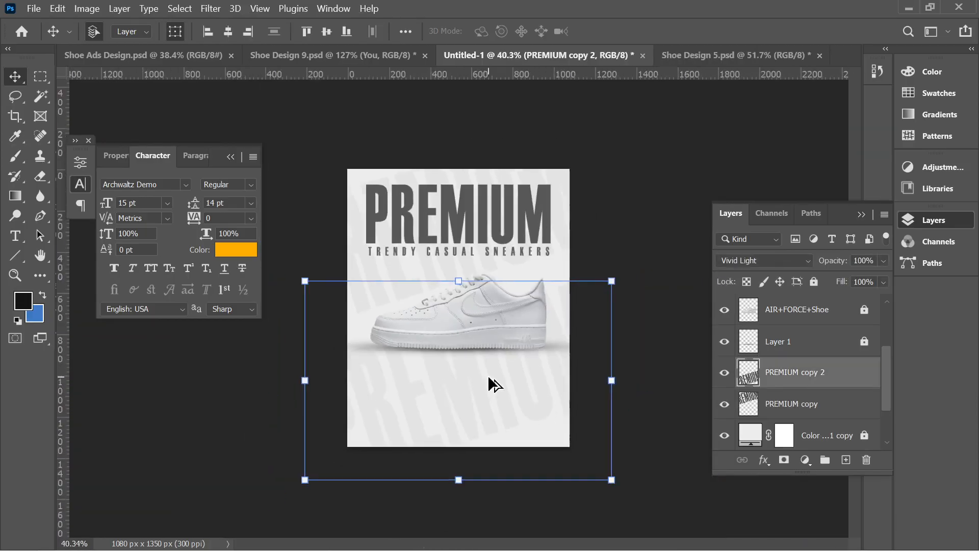
left_click(659, 294)
scroll(488, 290, "up", 1)
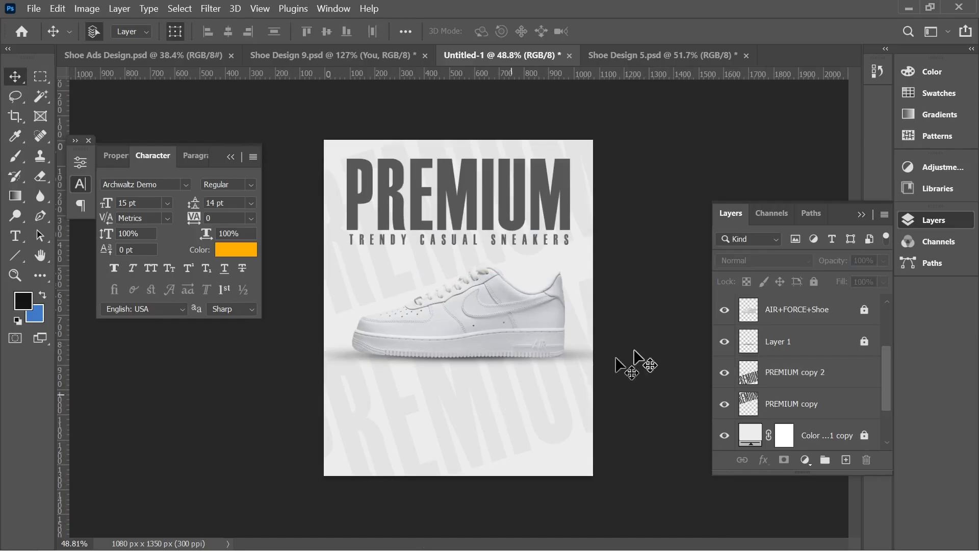
Set the PREMIUM copy 2 layer's blending mode to Subtract and lower its opacity to about 10%
left_click(566, 401)
left_click(748, 261)
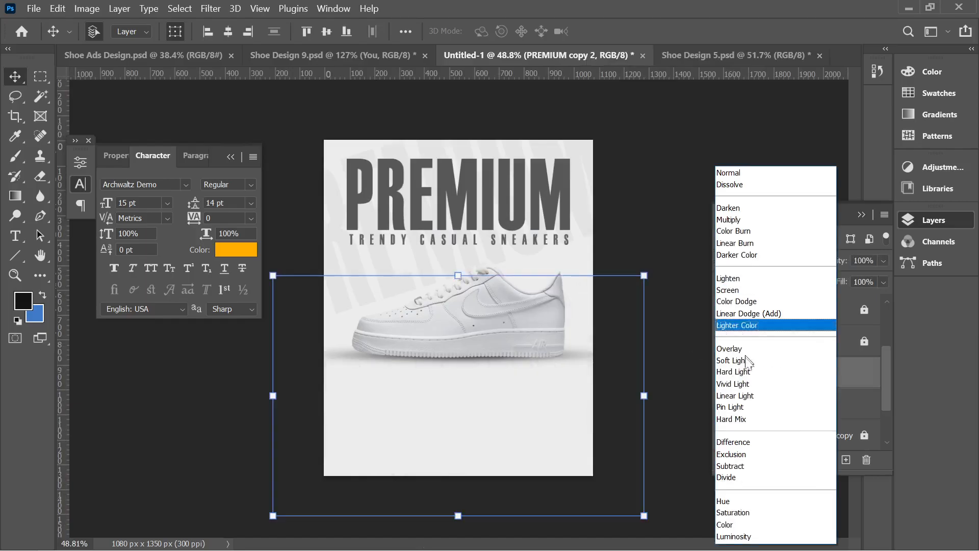
left_click(732, 466)
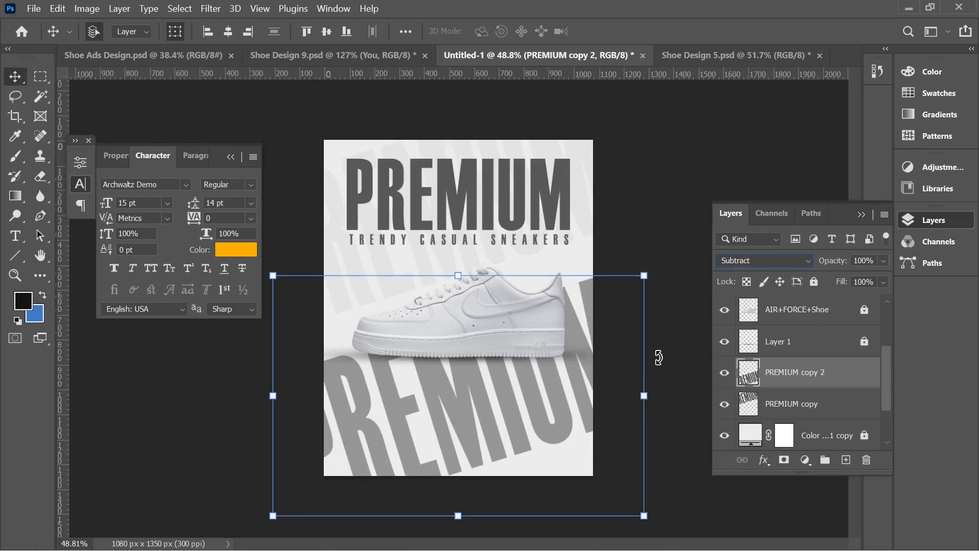
left_click(882, 261)
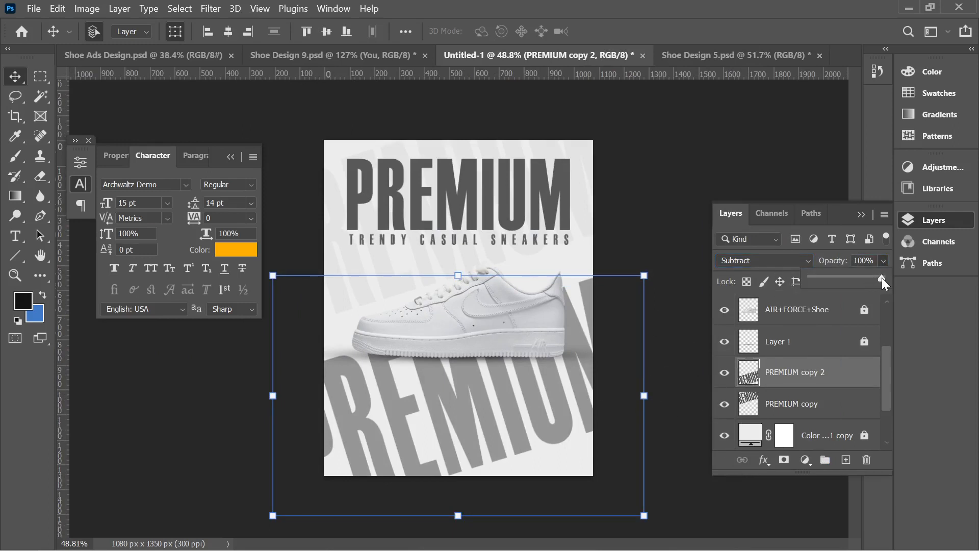
left_click_drag(883, 277, 818, 276)
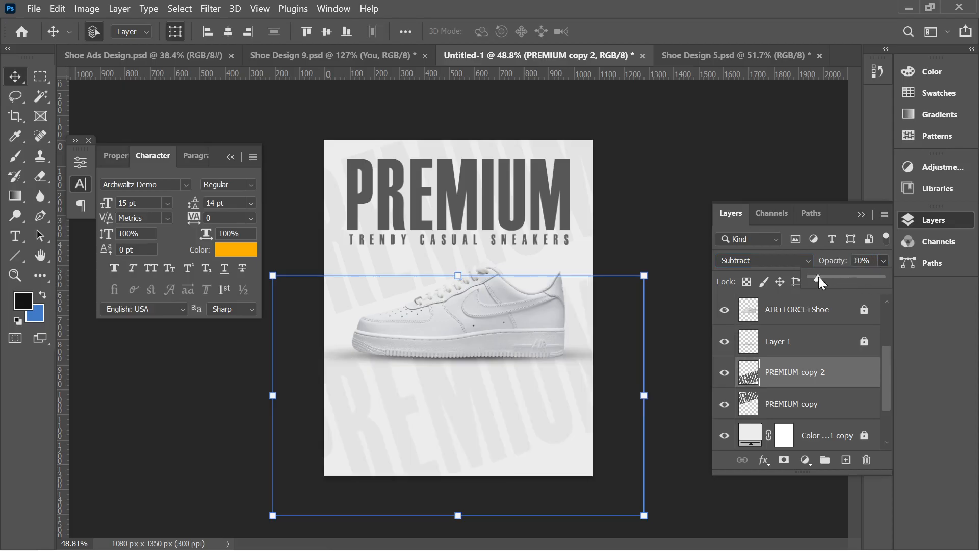
left_click_drag(819, 276, 817, 277)
left_click(689, 296)
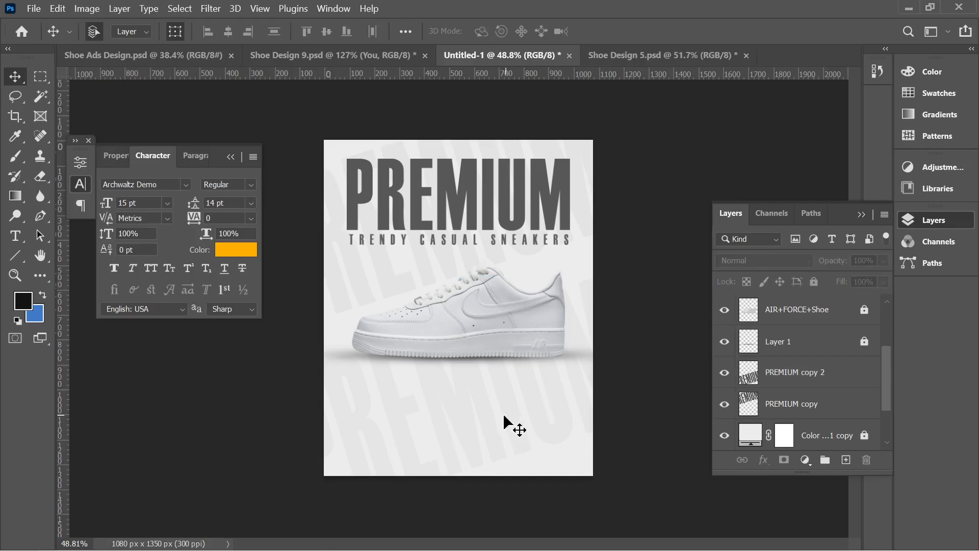
scroll(488, 413, "up", 5)
scroll(479, 380, "down", 8)
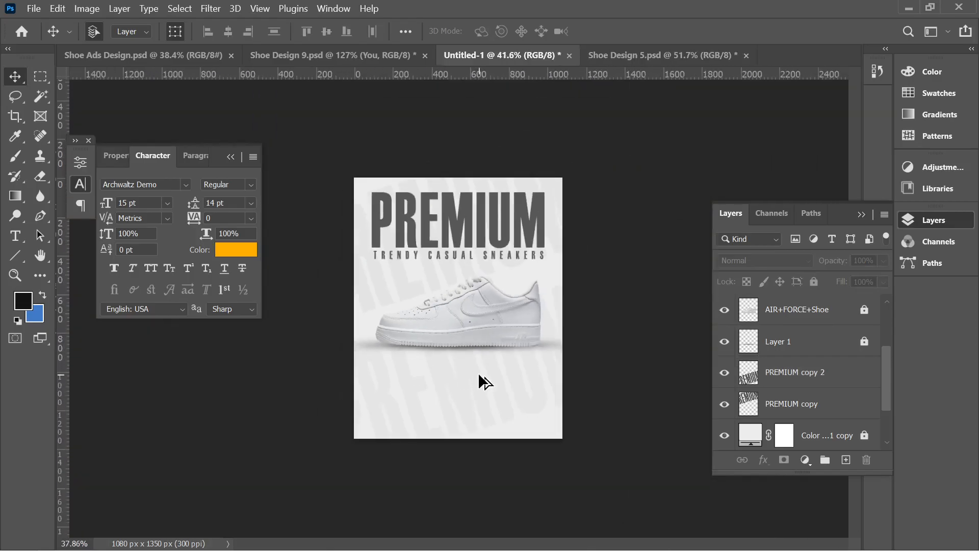
scroll(472, 368, "up", 4)
scroll(463, 383, "up", 2)
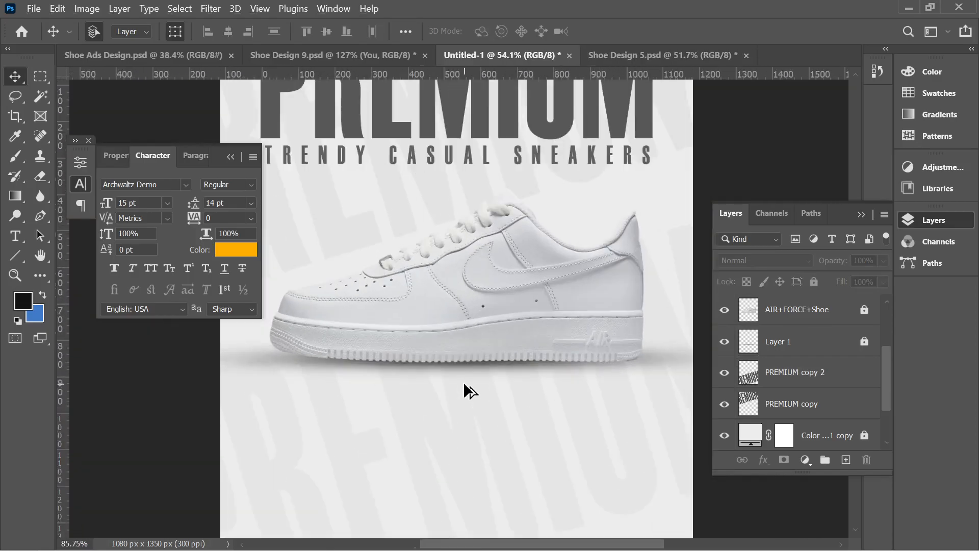
scroll(452, 356, "down", 5)
scroll(420, 289, "up", 5)
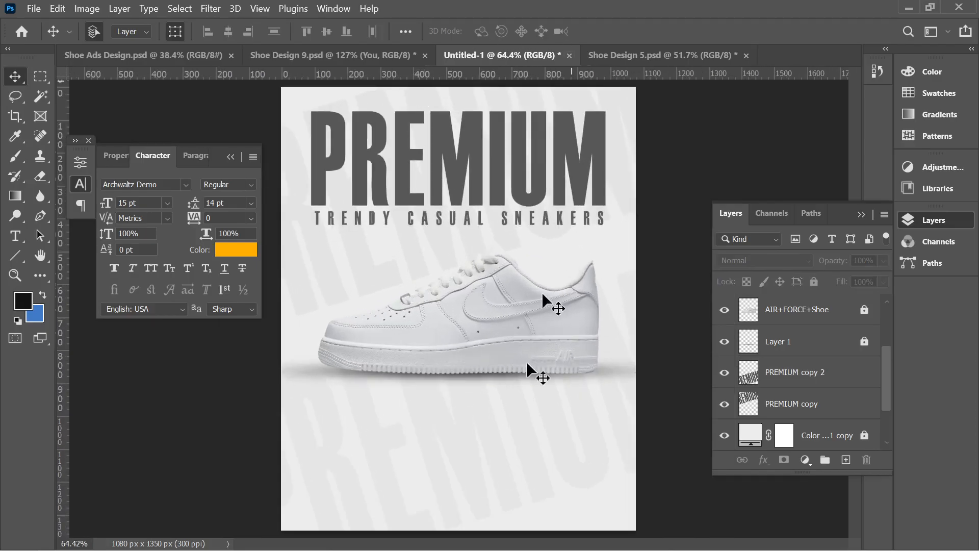
Switch to OBS to bring up the recording controls
mouse_move(431, 541)
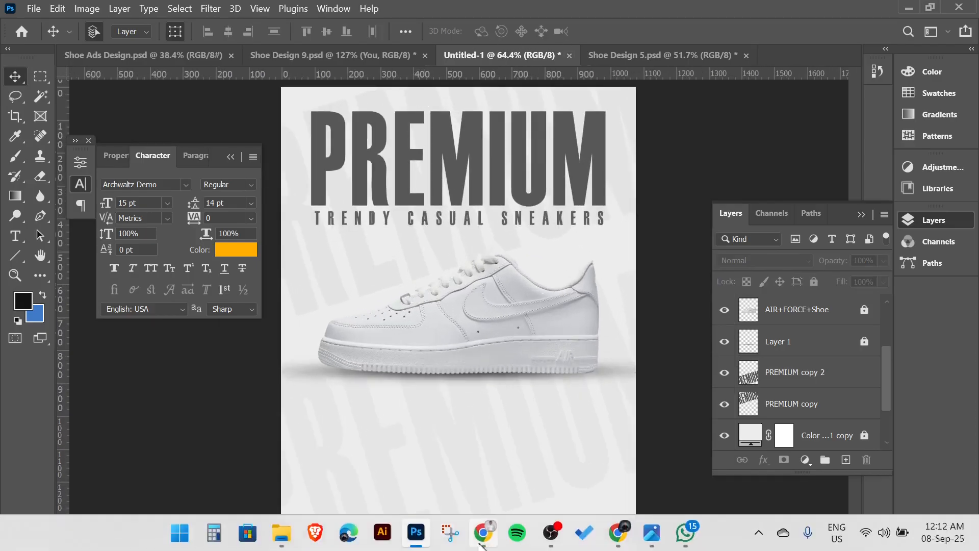
left_click(551, 533)
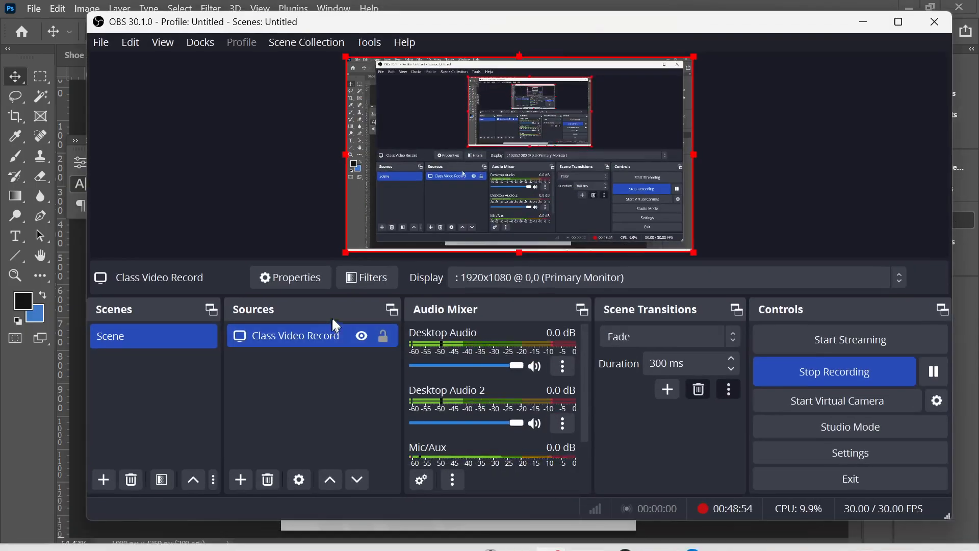